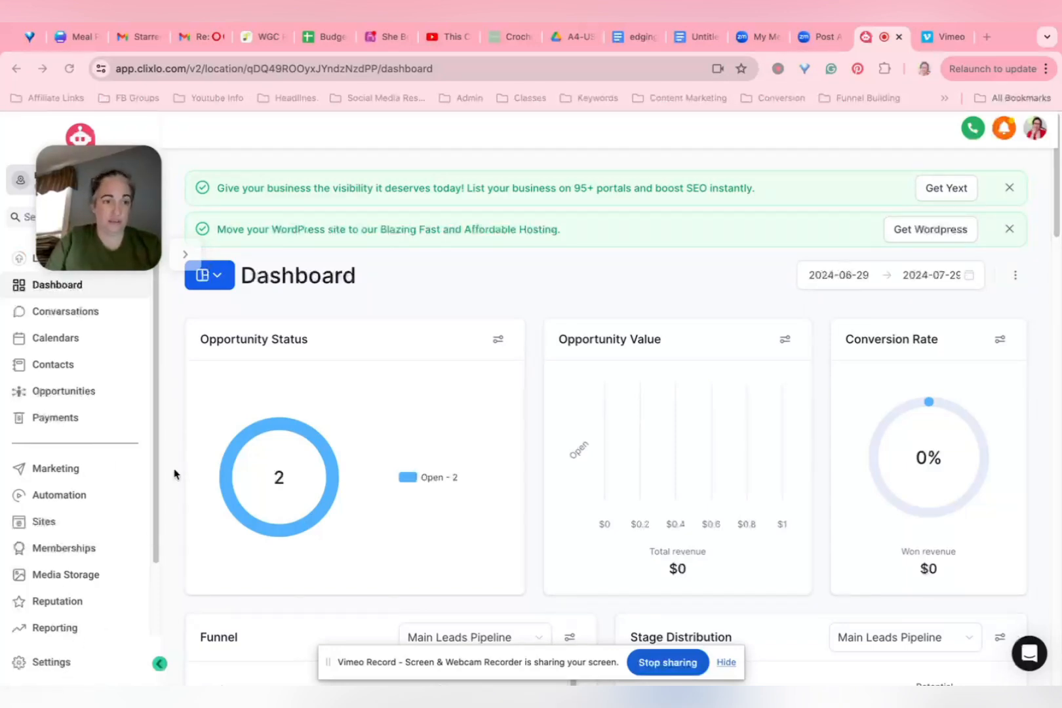
- Review the SMTP provider setup in the Email Services settings, then return to the main dashboard
{"action": "left_click", "coordinate": [61, 668]}
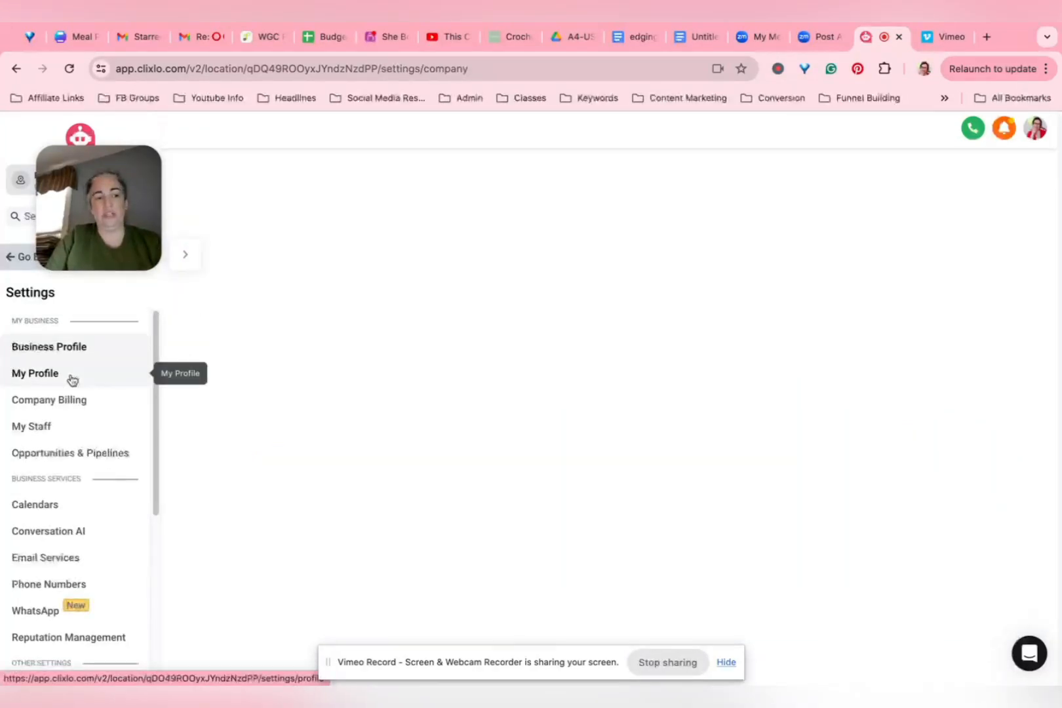
{"action": "left_click", "coordinate": [60, 558]}
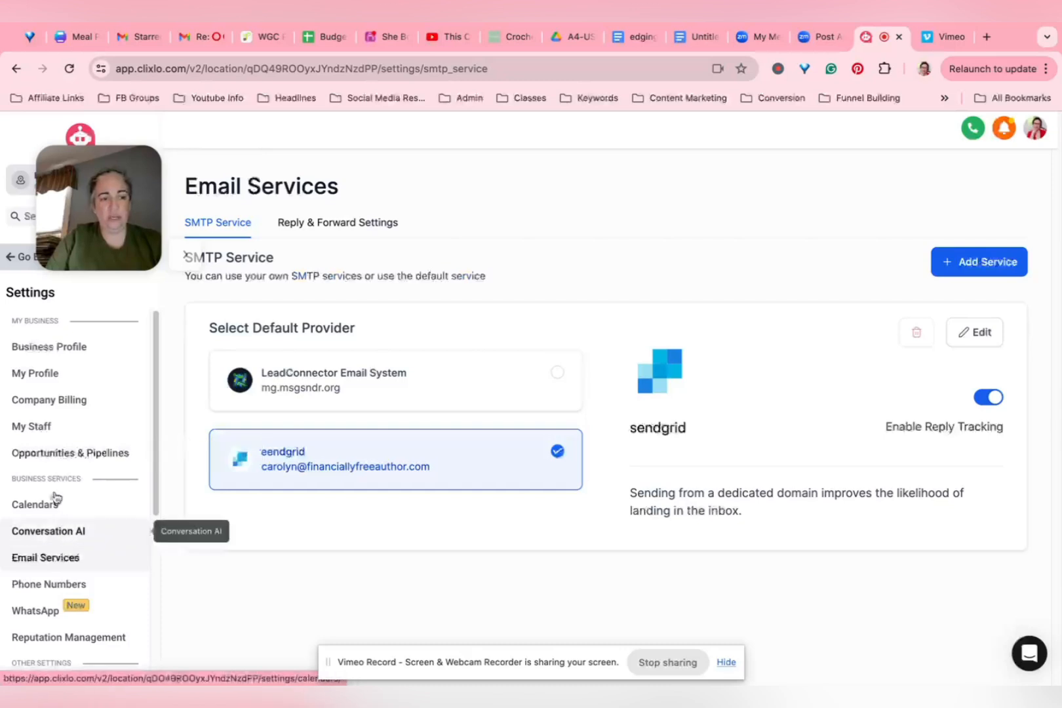
{"action": "left_click", "coordinate": [17, 257]}
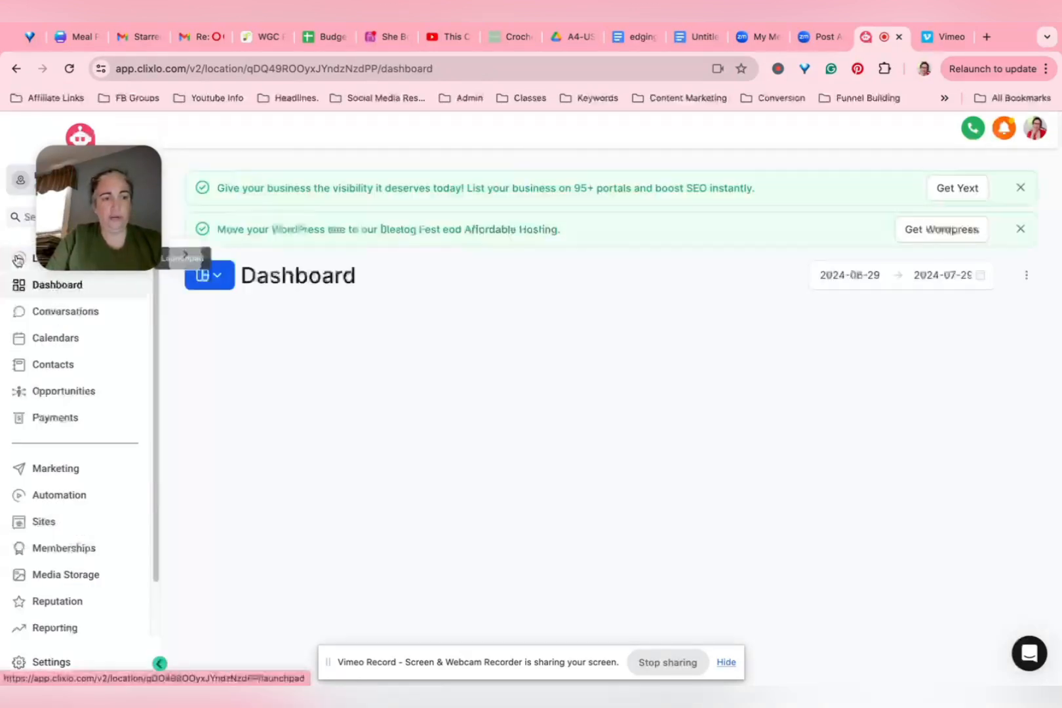
- Show the recently updated funnels and open Sales Funnel Class to view its steps
{"action": "left_click", "coordinate": [44, 522]}
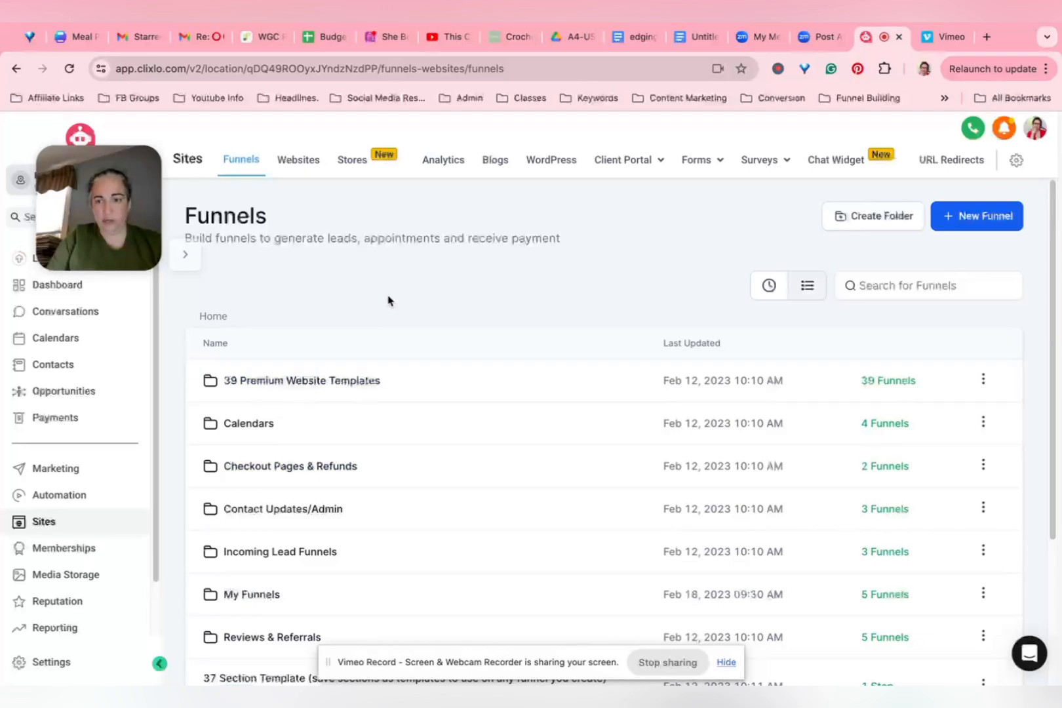
{"action": "left_click", "coordinate": [771, 287]}
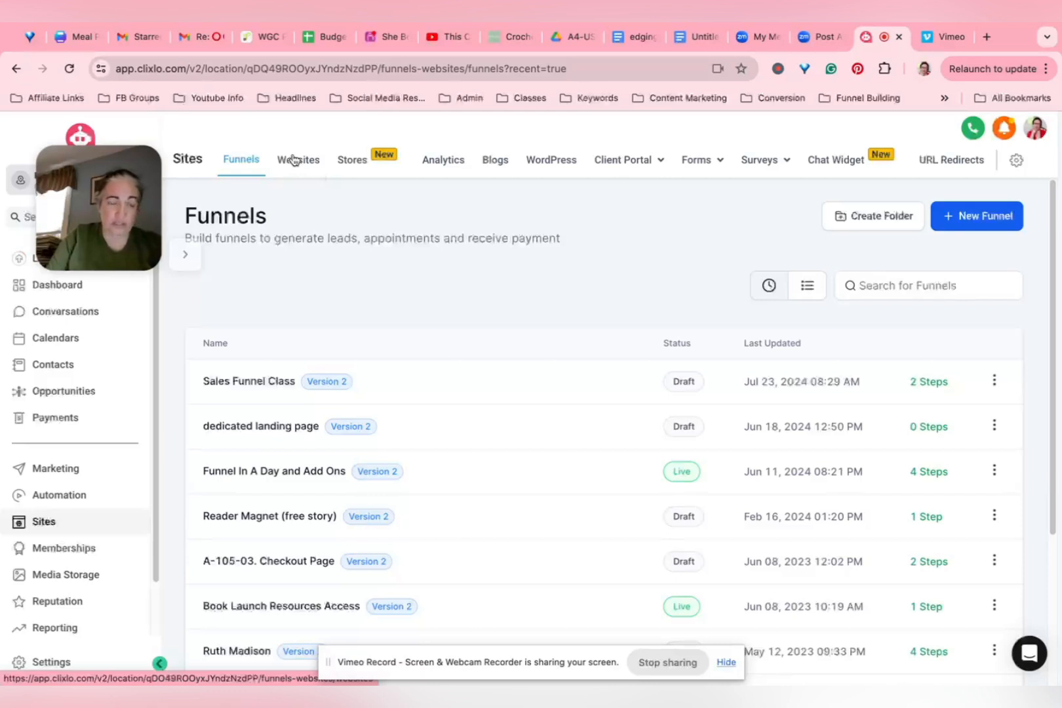
{"action": "left_click", "coordinate": [265, 391]}
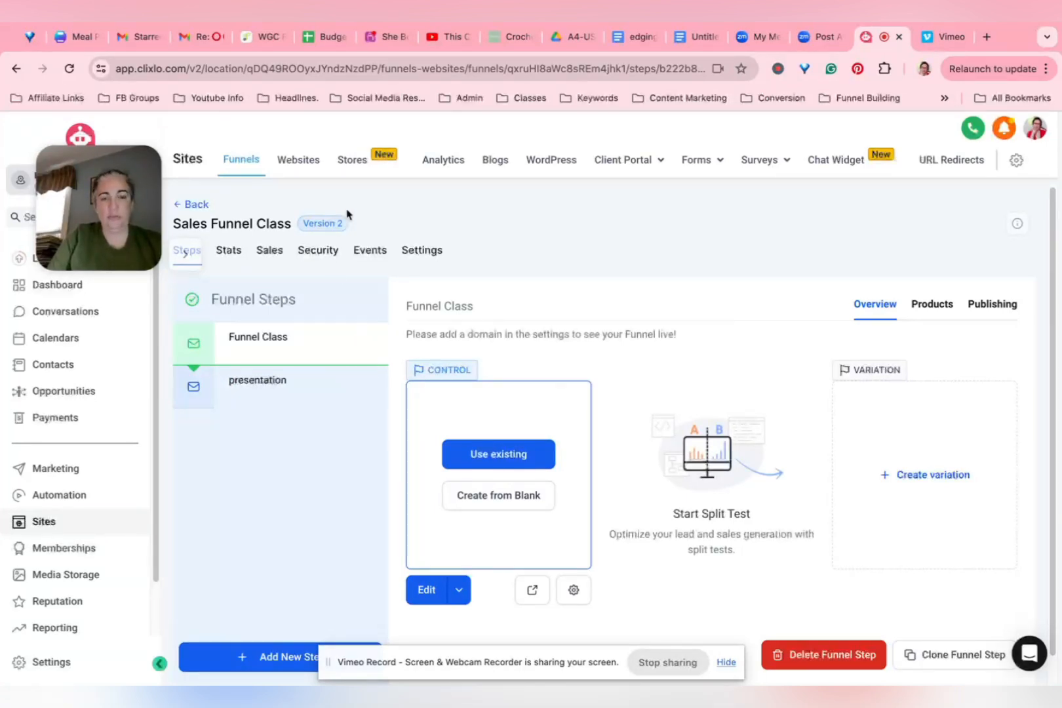
- Open Author Website from the websites list to view its pages
{"action": "left_click", "coordinate": [296, 169]}
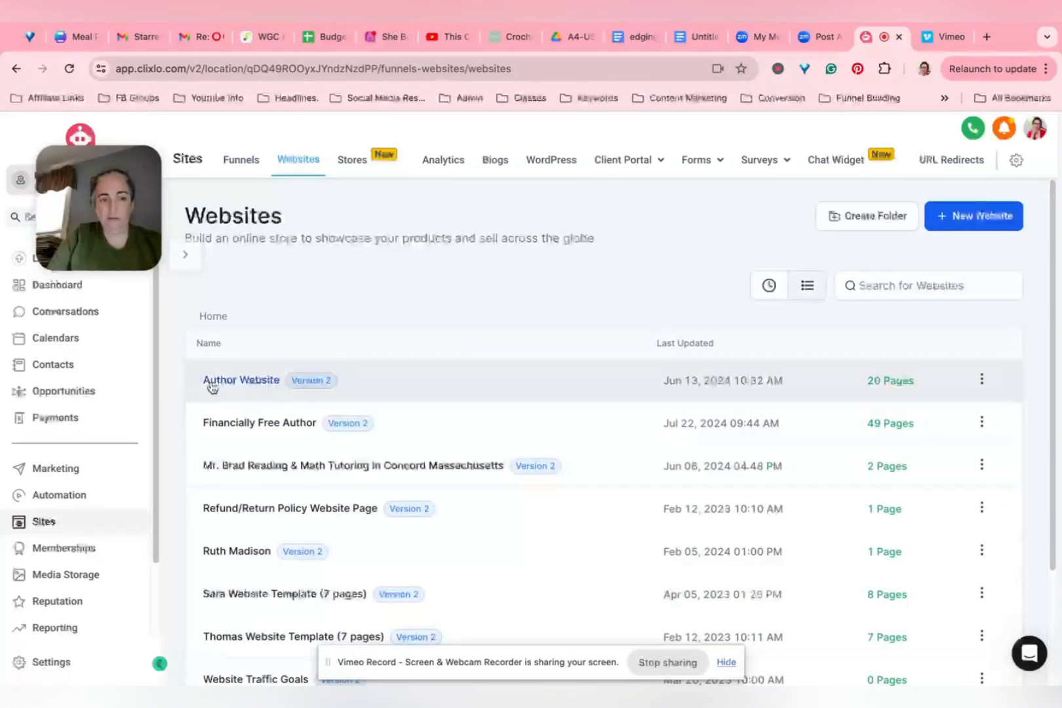
{"action": "left_click", "coordinate": [211, 385]}
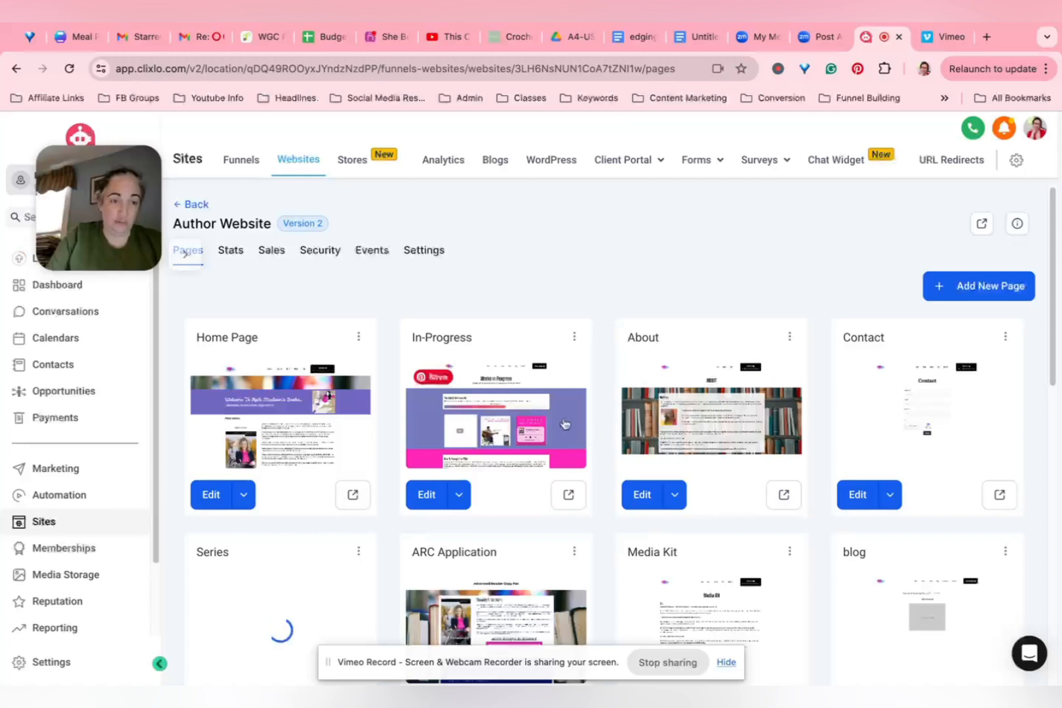
{"action": "mouse_move", "coordinate": [429, 387]}
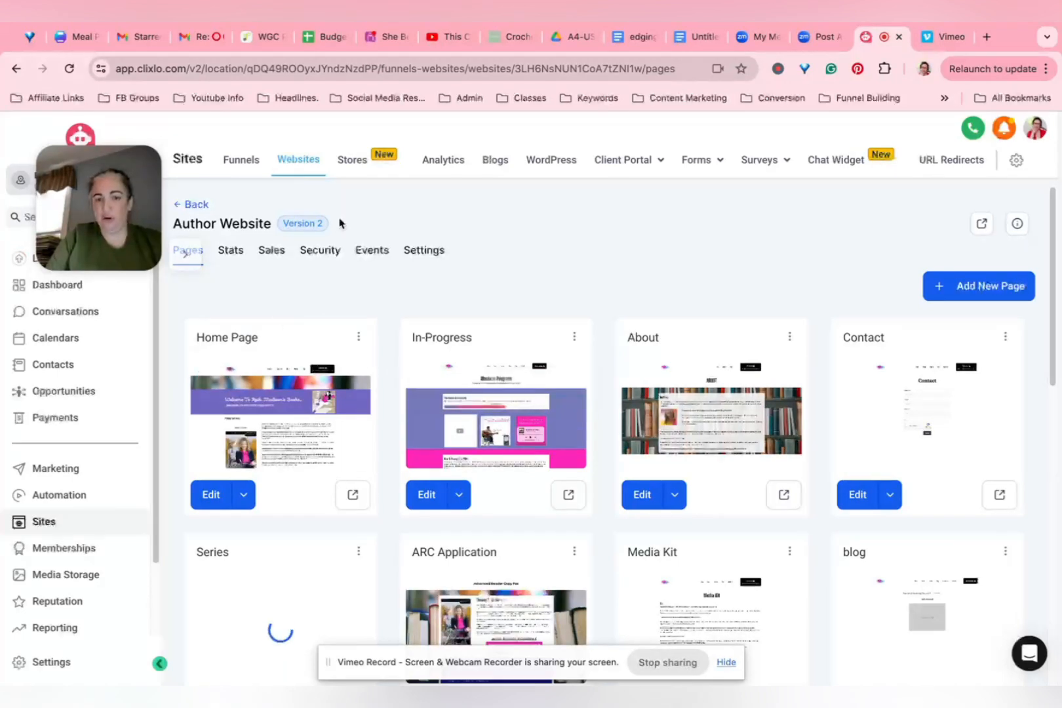
- Create a new funnel from blank named "real estate test example"
{"action": "left_click", "coordinate": [241, 164]}
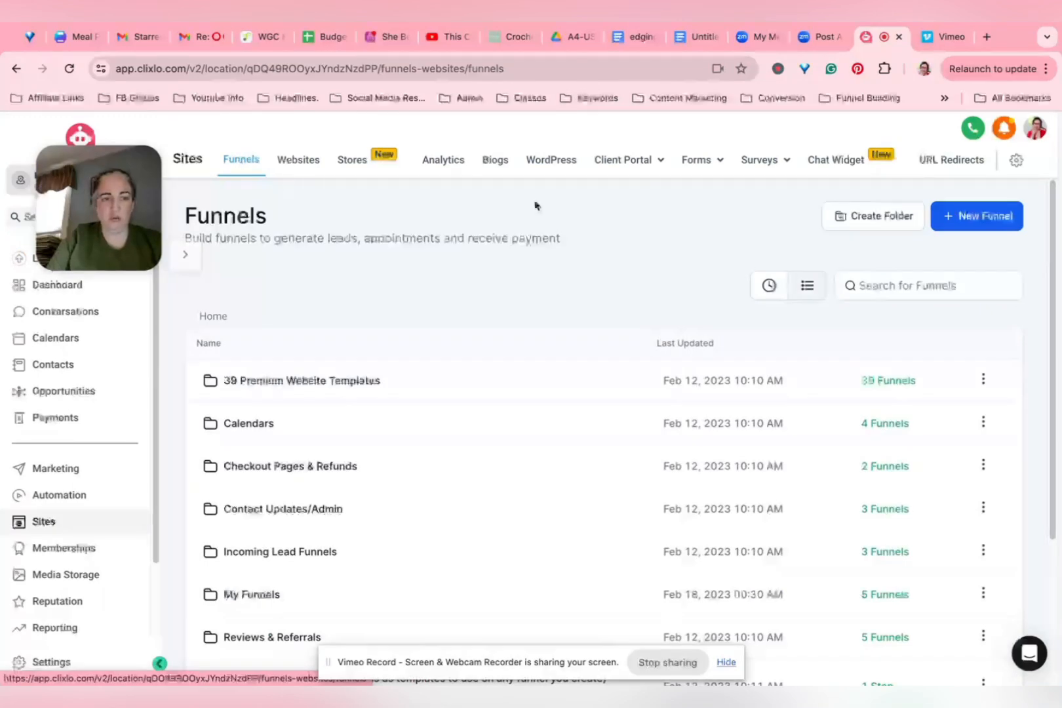
{"action": "left_click", "coordinate": [1007, 216]}
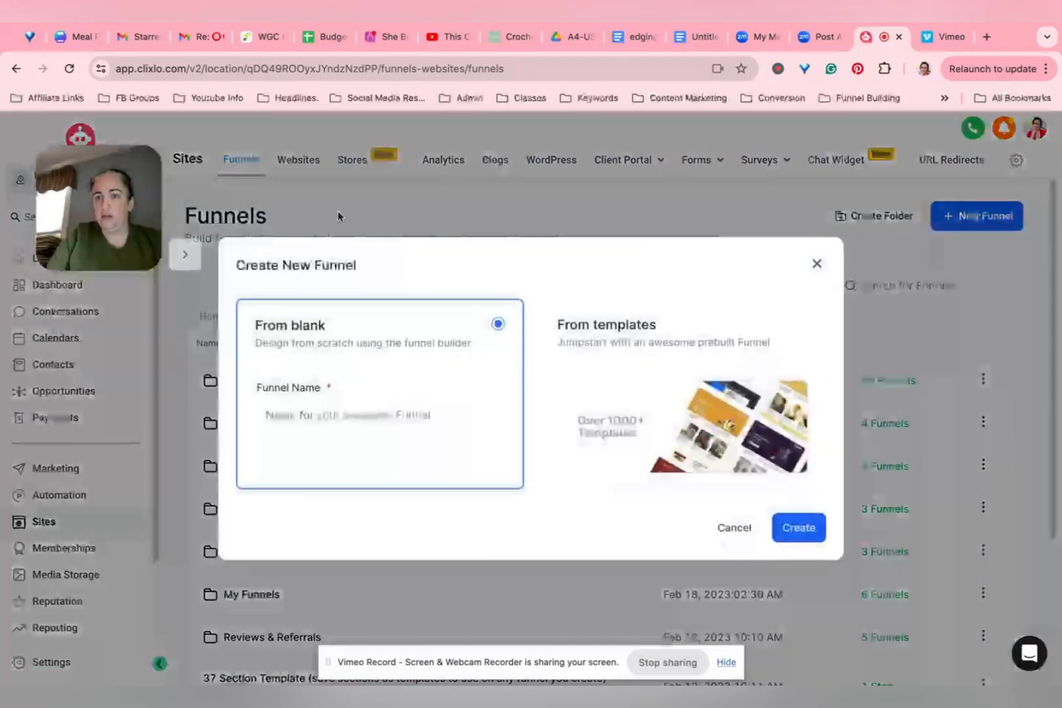
{"action": "left_click", "coordinate": [332, 425]}
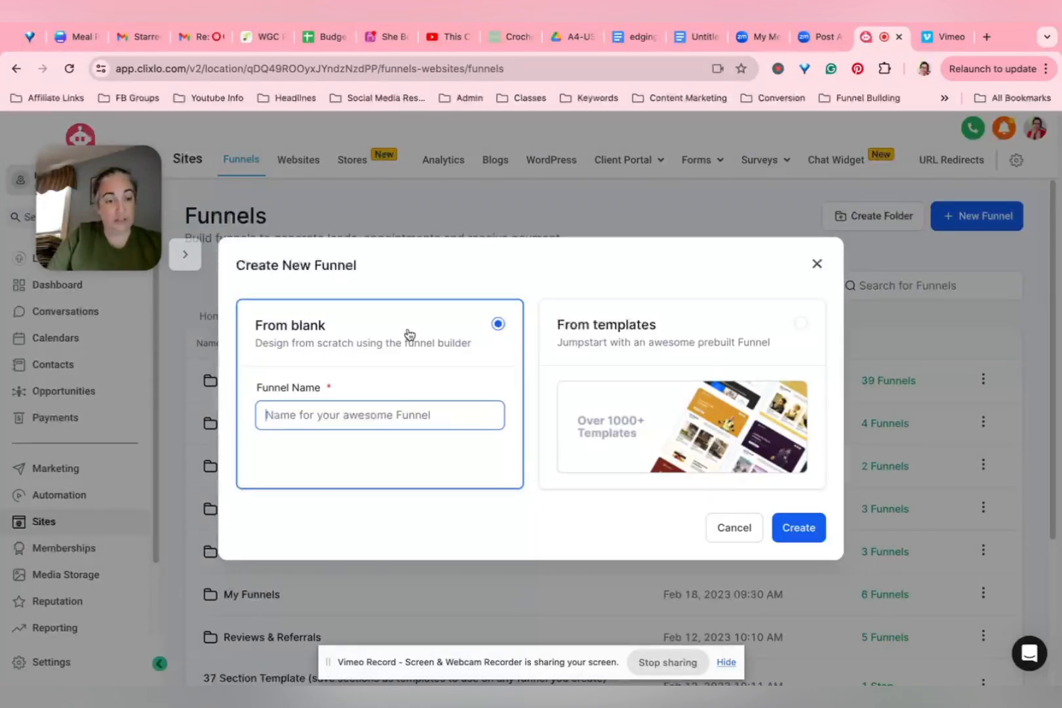
{"action": "type", "text": "real "}
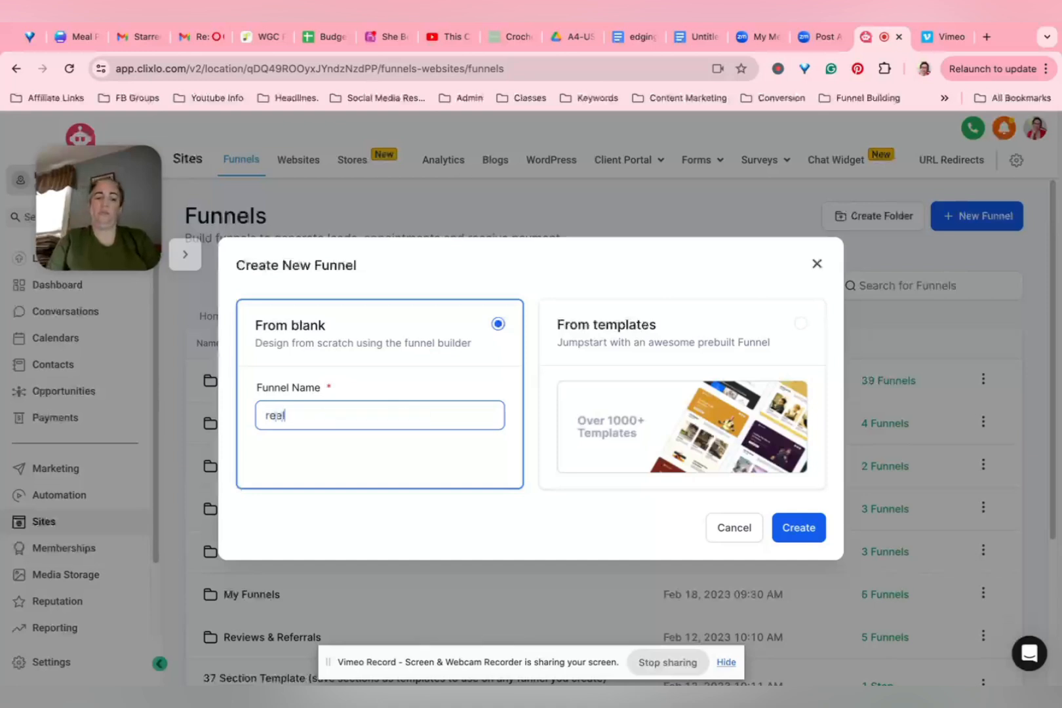
{"action": "type", "text": "estate"}
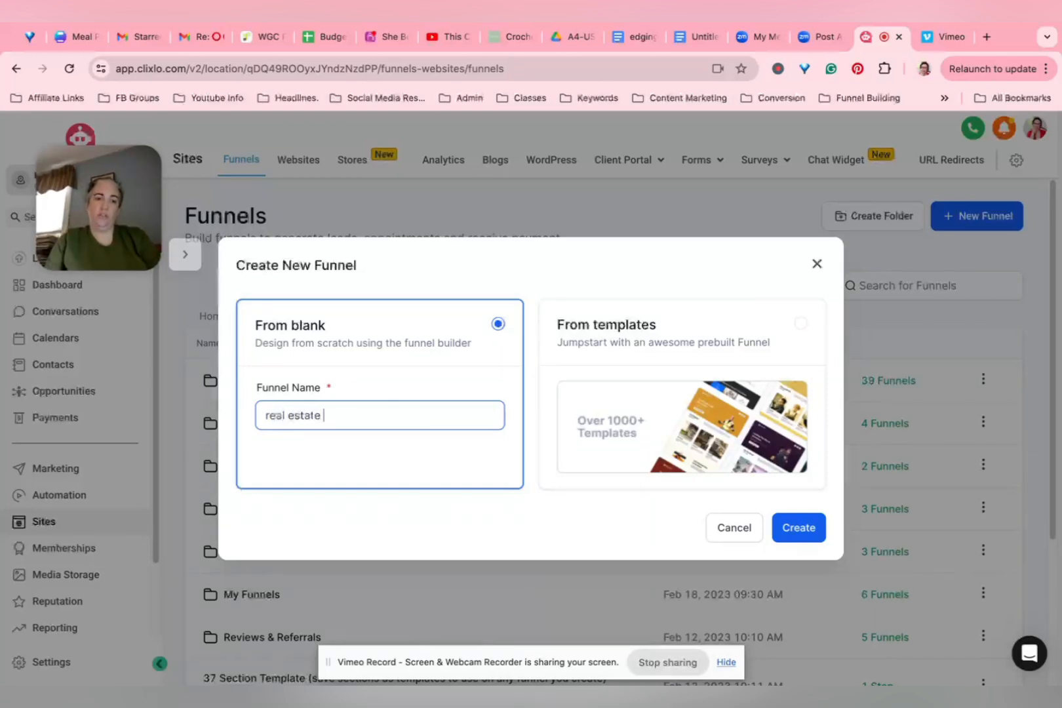
{"action": "type", "text": " test example"}
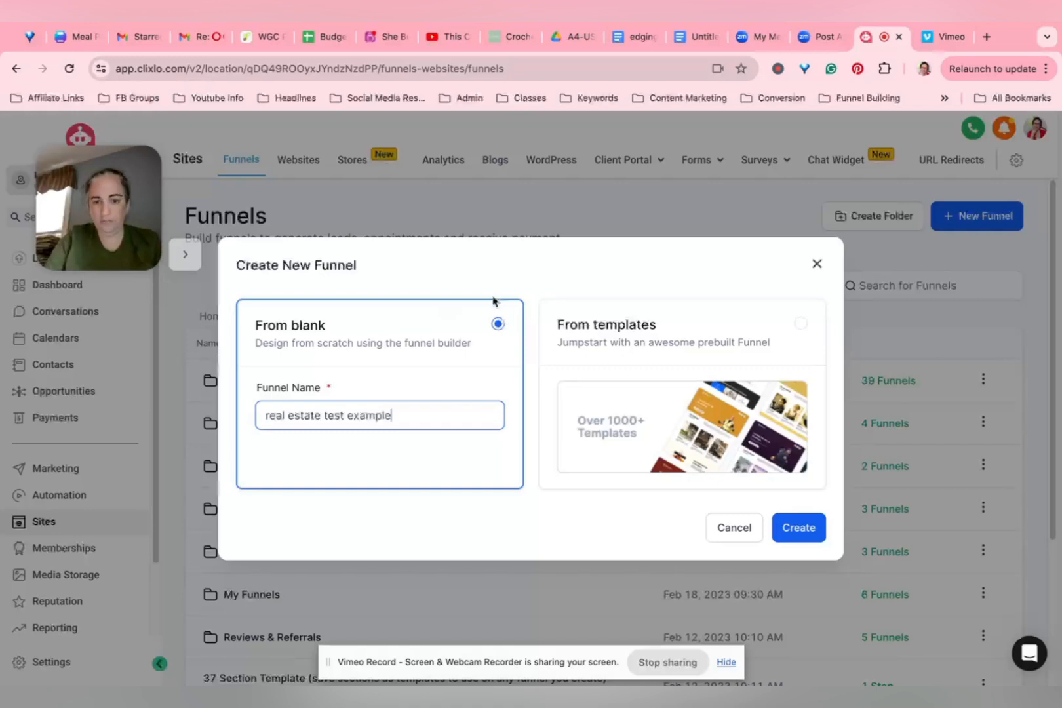
{"action": "left_click", "coordinate": [795, 534]}
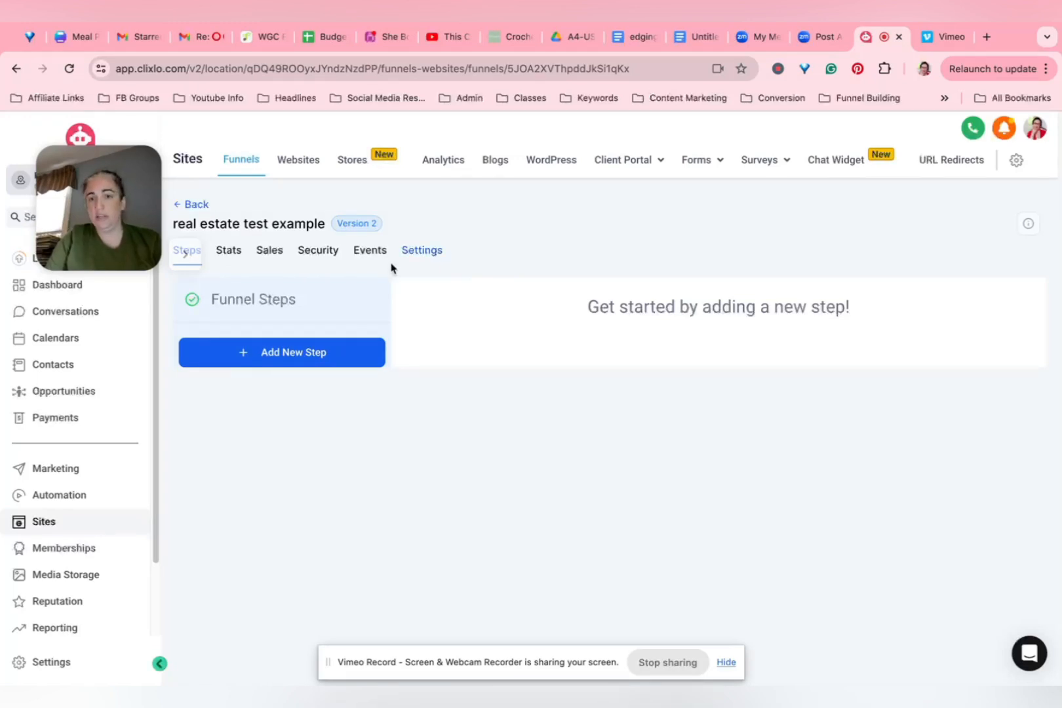
- Add a first step to the funnel with page name "guide" and path "guide"
{"action": "left_click", "coordinate": [287, 358]}
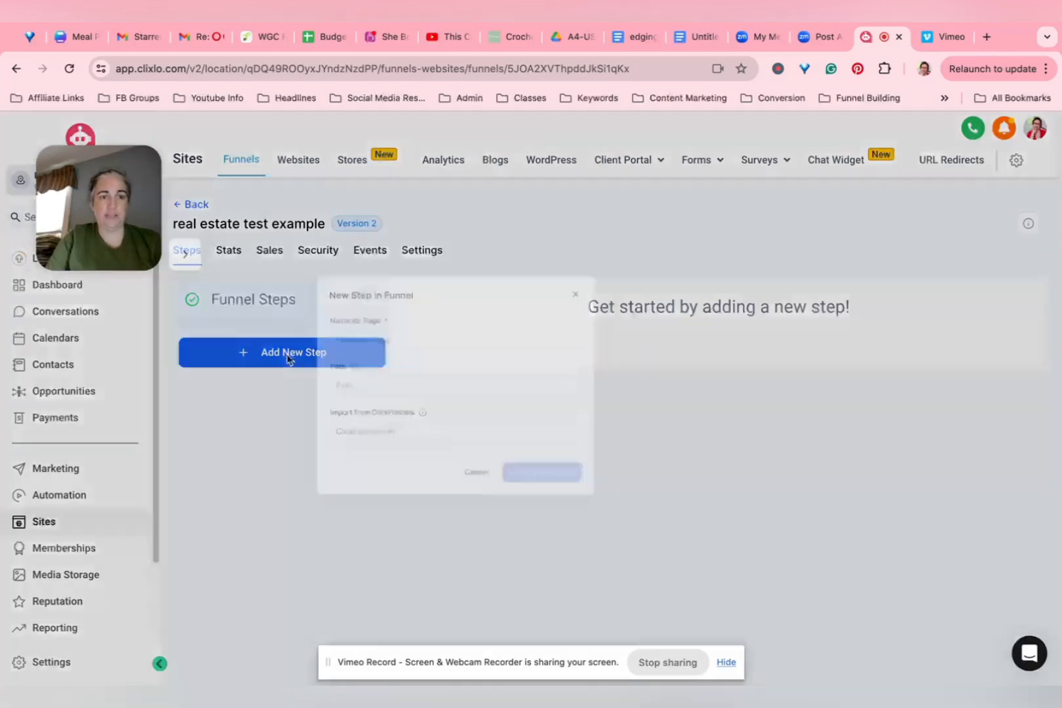
{"action": "left_click", "coordinate": [562, 339]}
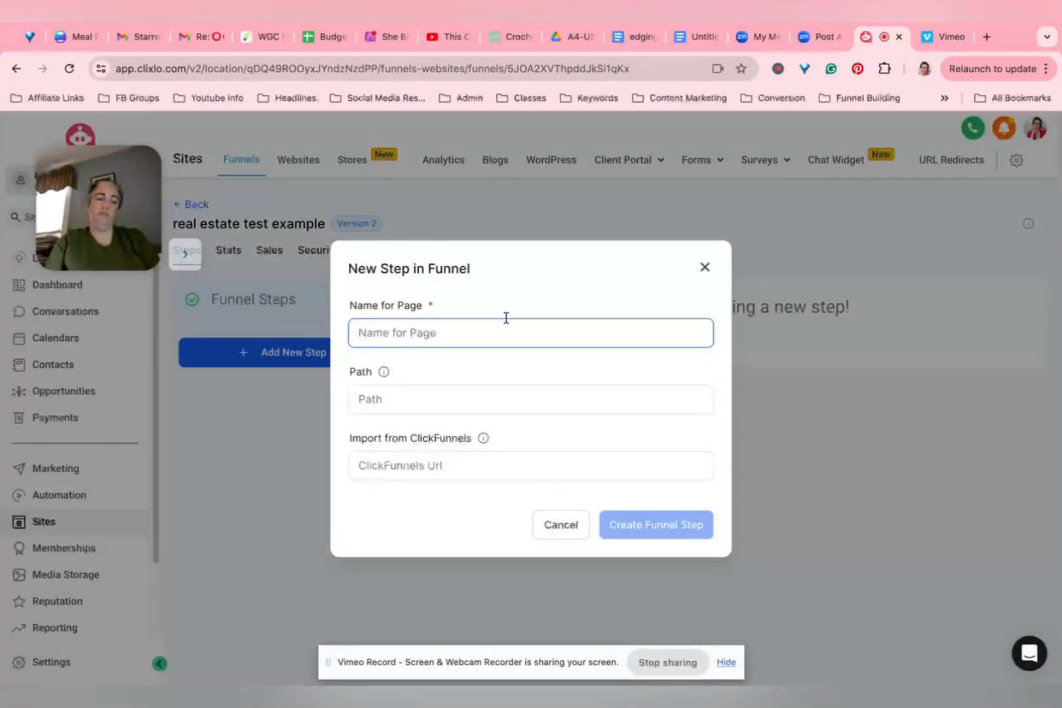
{"action": "type", "text": "guide"}
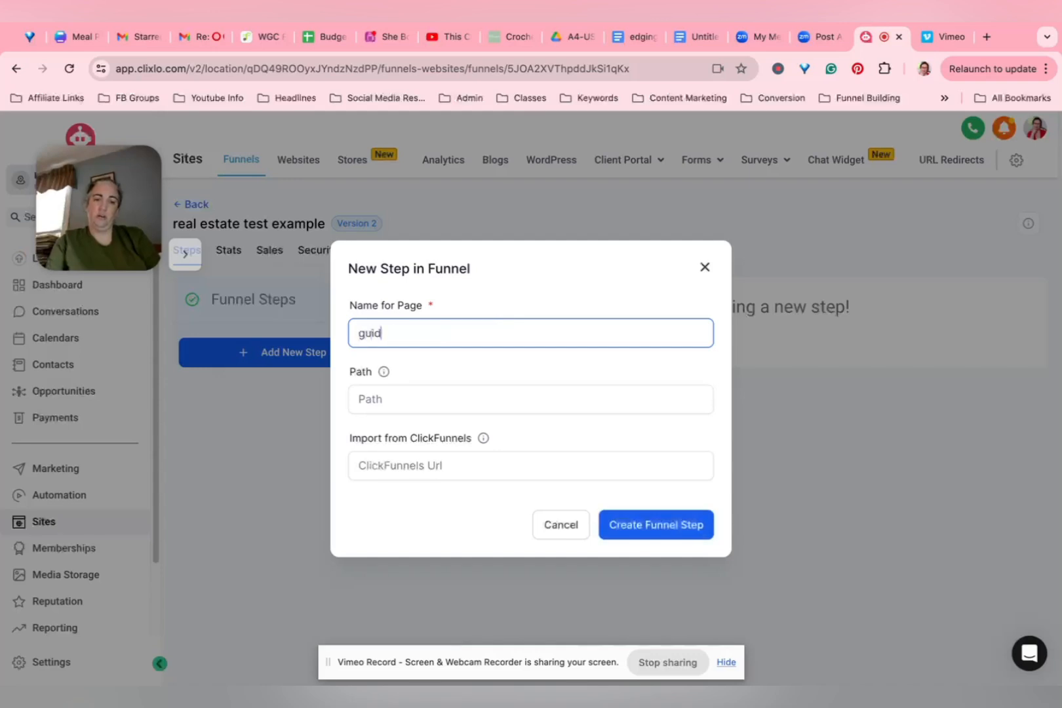
{"action": "key", "text": "Tab"}
{"action": "key", "text": "Tab"}
{"action": "left_click", "coordinate": [358, 399]}
{"action": "type", "text": "bu"}
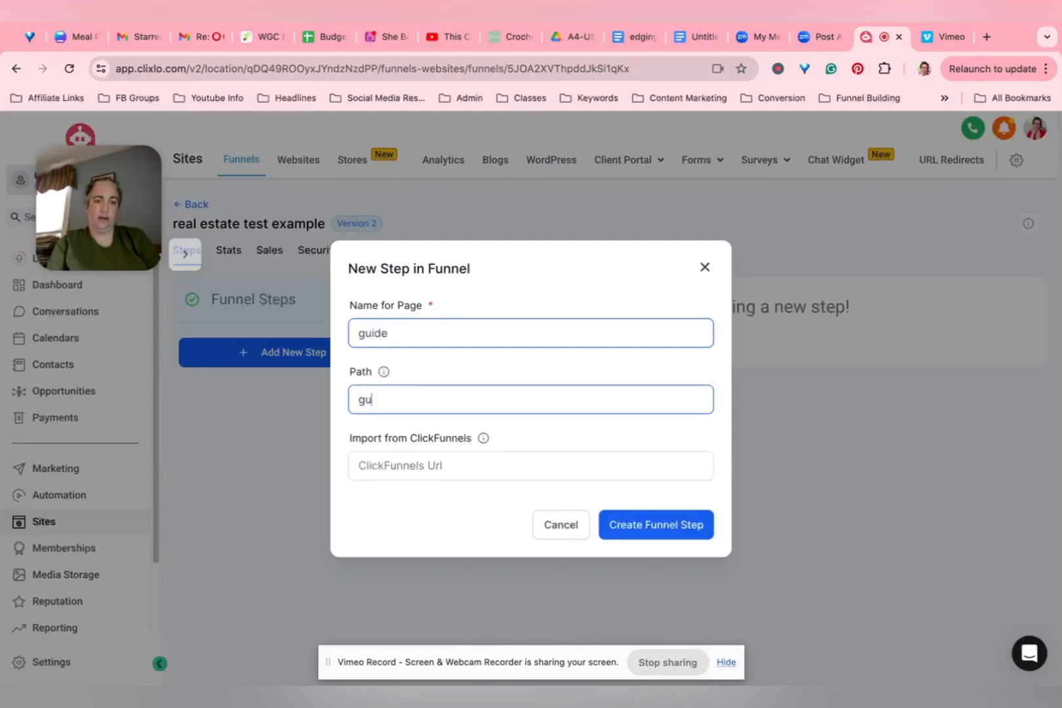
{"action": "type", "text": "ide"}
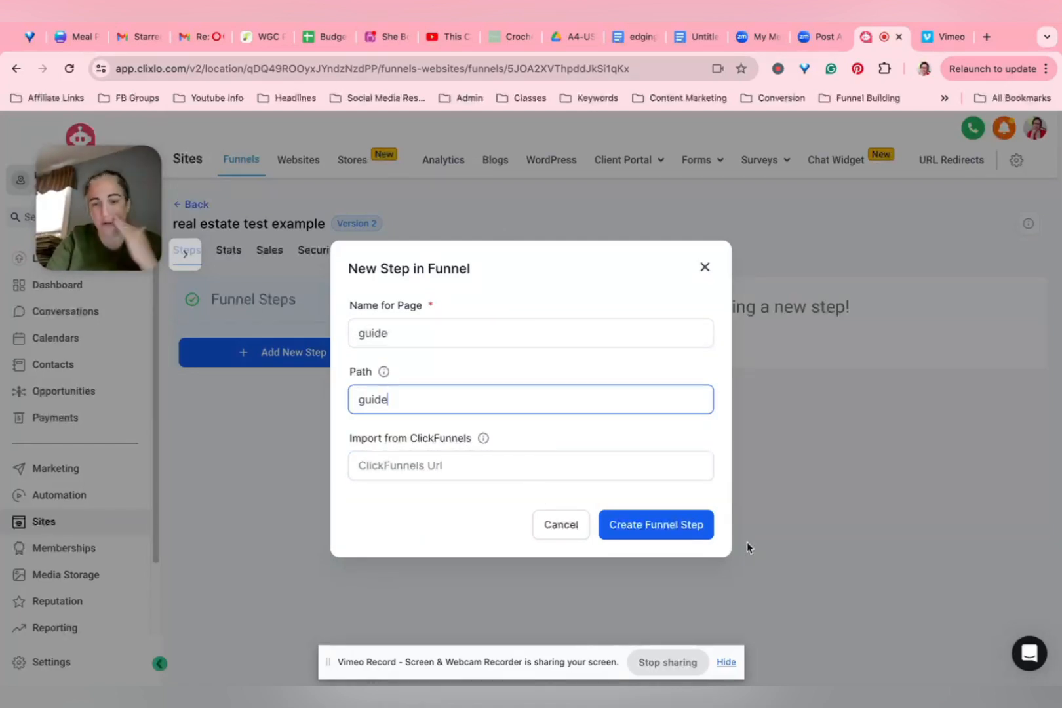
{"action": "left_click", "coordinate": [658, 531]}
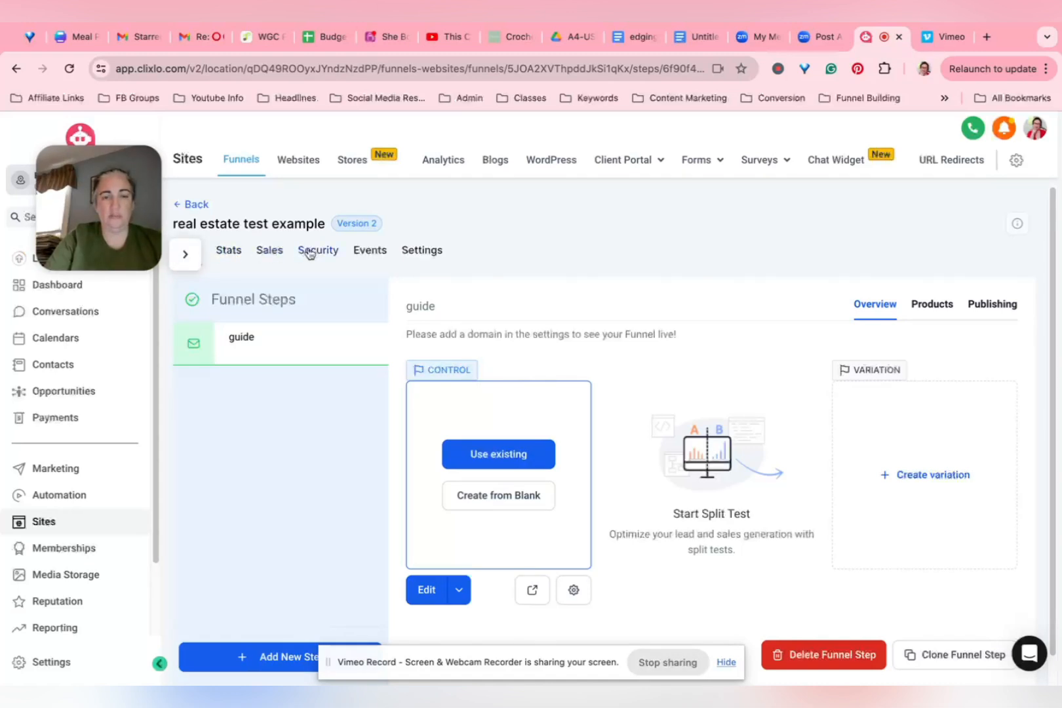
- Set the funnel's domain to financiallyfreeauthor.com in its settings and save
{"action": "left_click", "coordinate": [430, 250]}
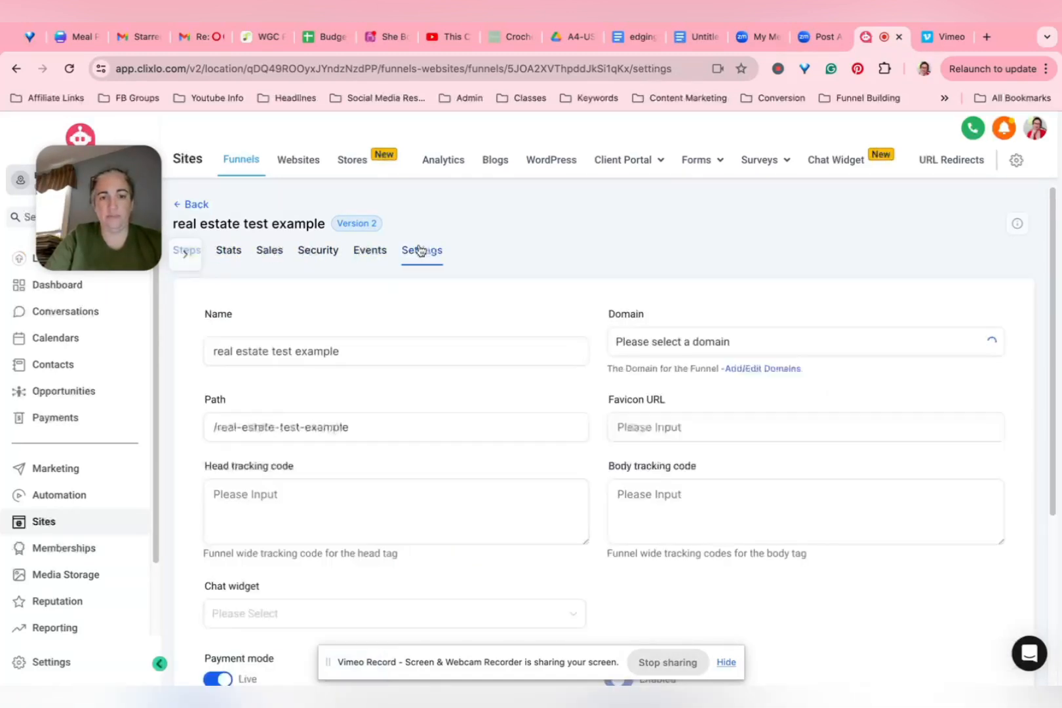
{"action": "left_click", "coordinate": [709, 338]}
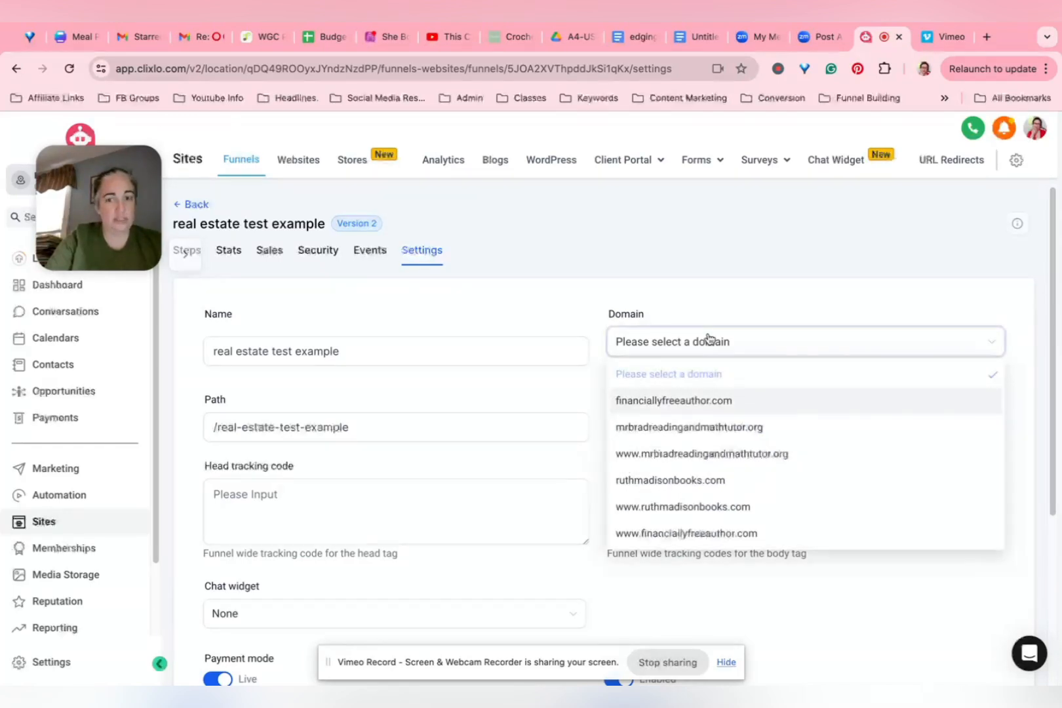
{"action": "left_click", "coordinate": [710, 339]}
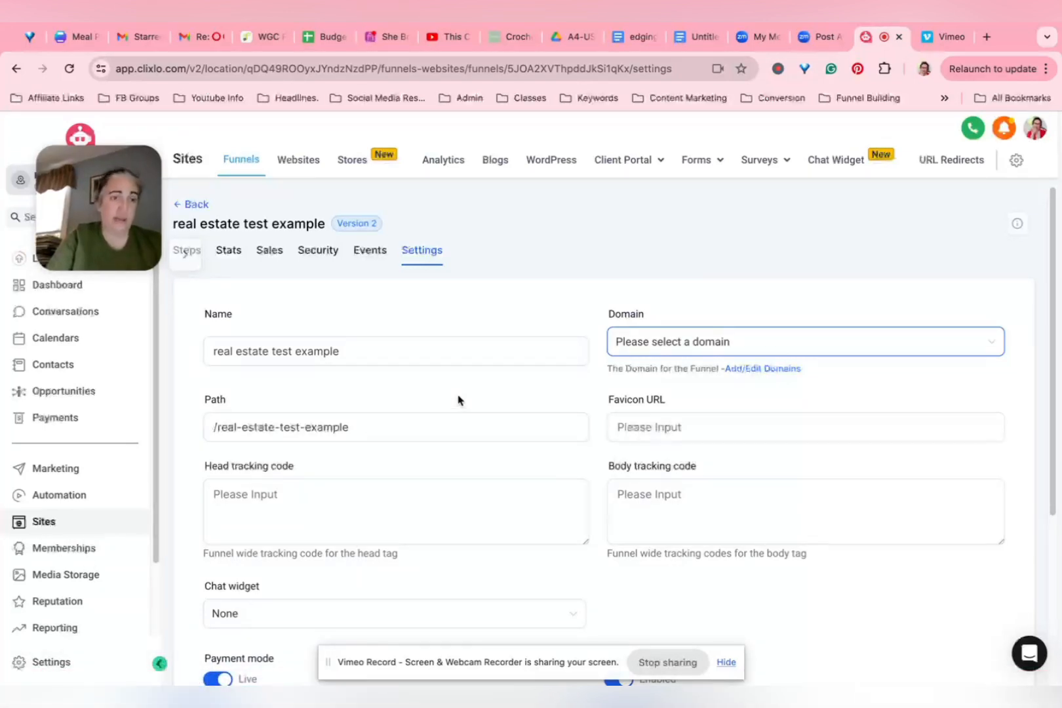
{"action": "left_click", "coordinate": [763, 335]}
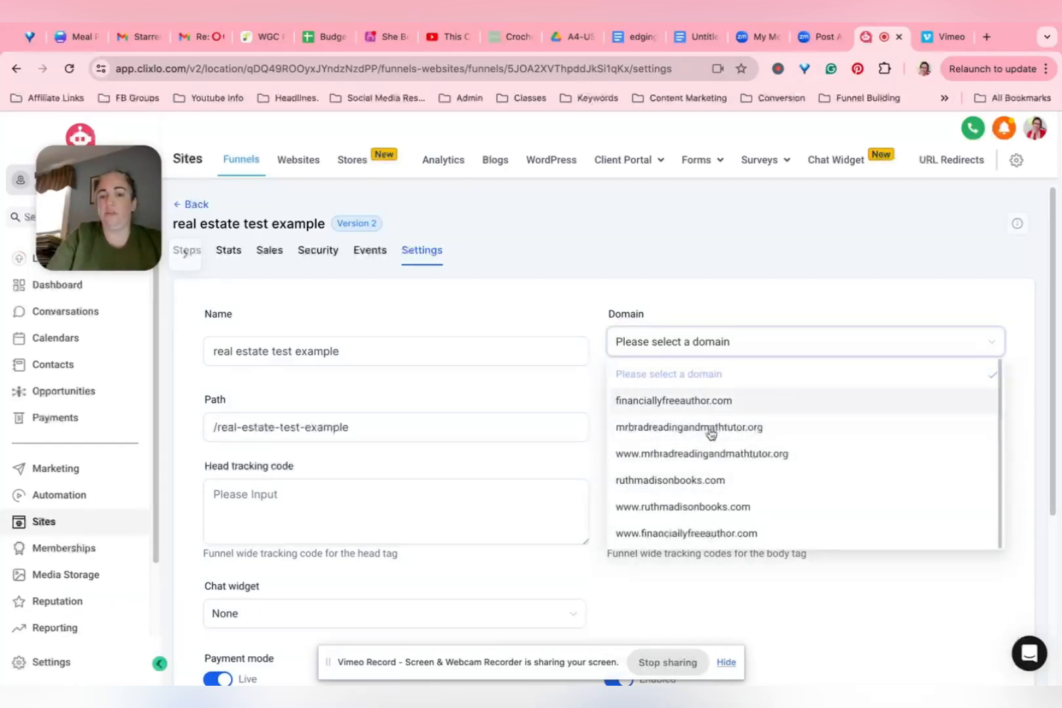
{"action": "left_click", "coordinate": [705, 401]}
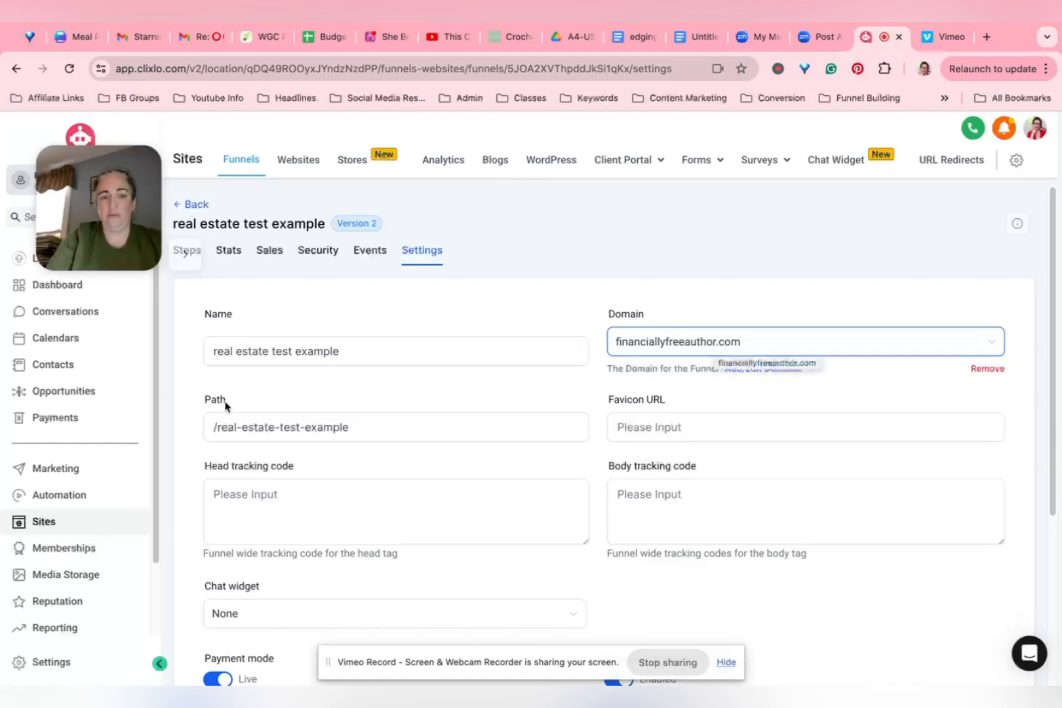
{"action": "scroll", "coordinate": [422, 360], "scroll_direction": "down", "scroll_amount": 4}
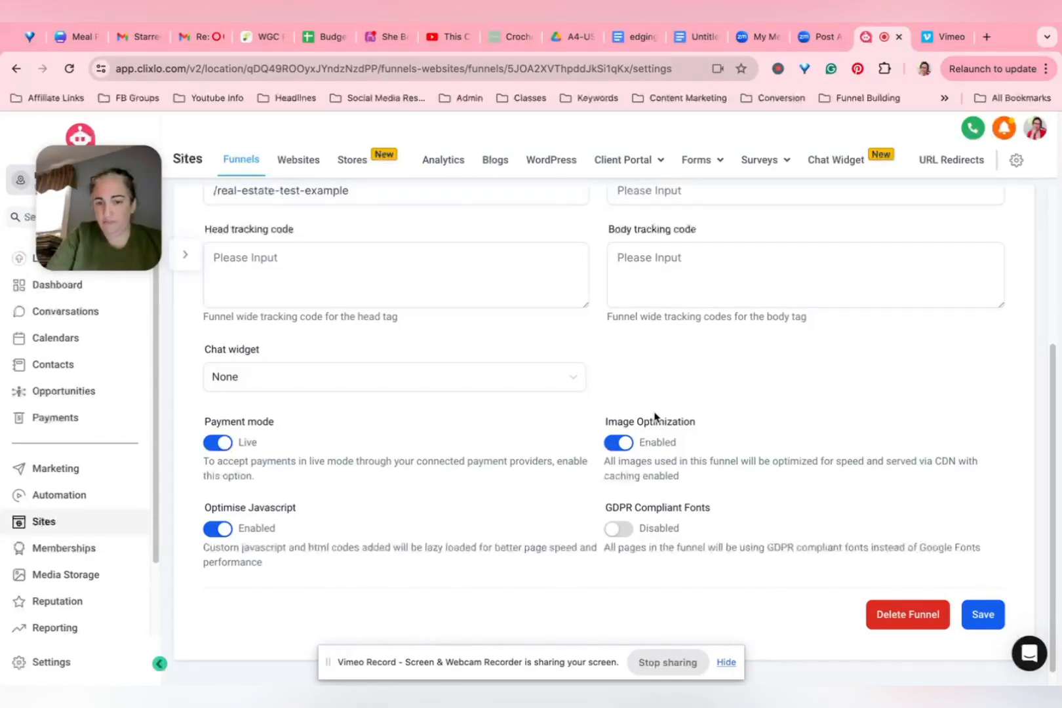
{"action": "left_click", "coordinate": [987, 625]}
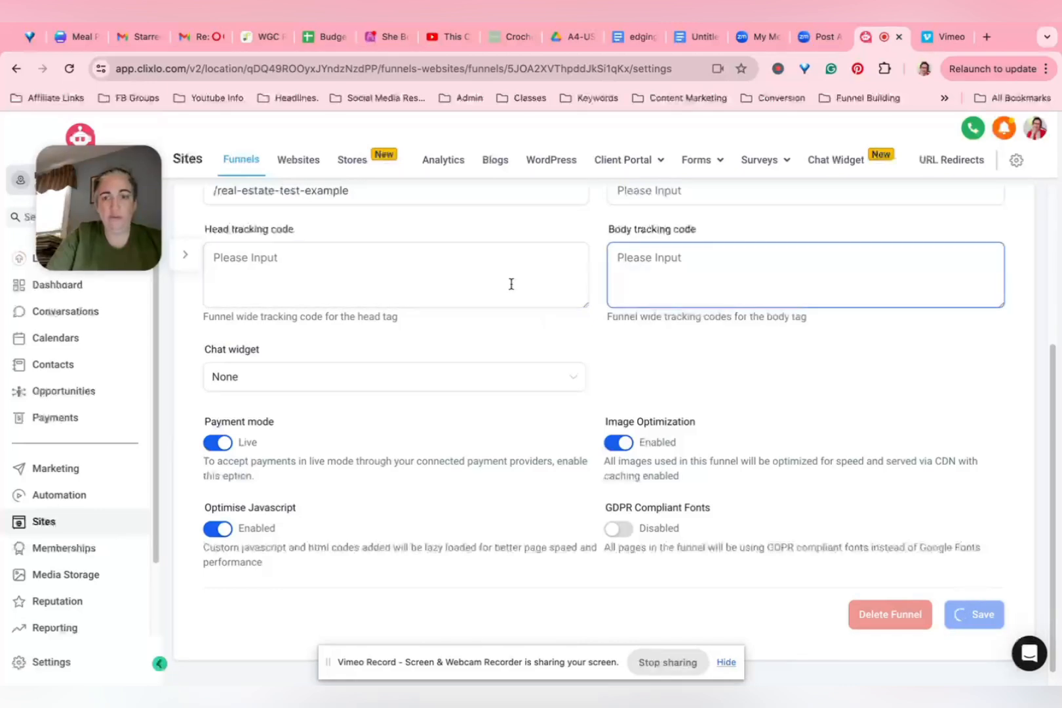
- Create the guide step's page from blank and add a full-width section containing a 1-column row
{"action": "left_click", "coordinate": [349, 282]}
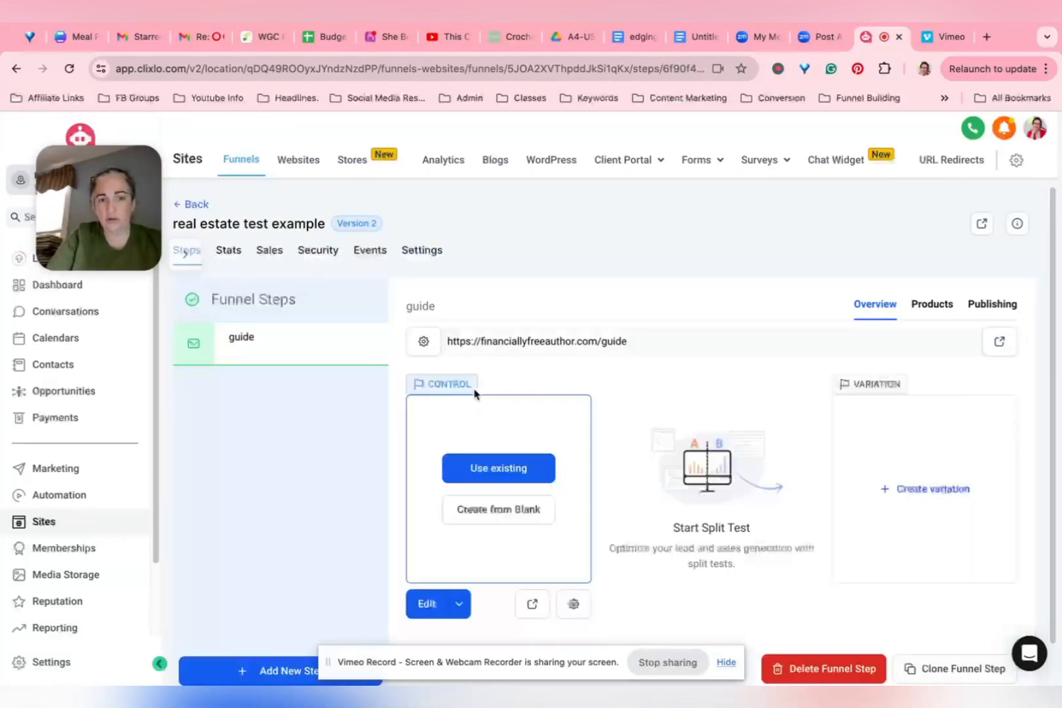
{"action": "left_click", "coordinate": [513, 510]}
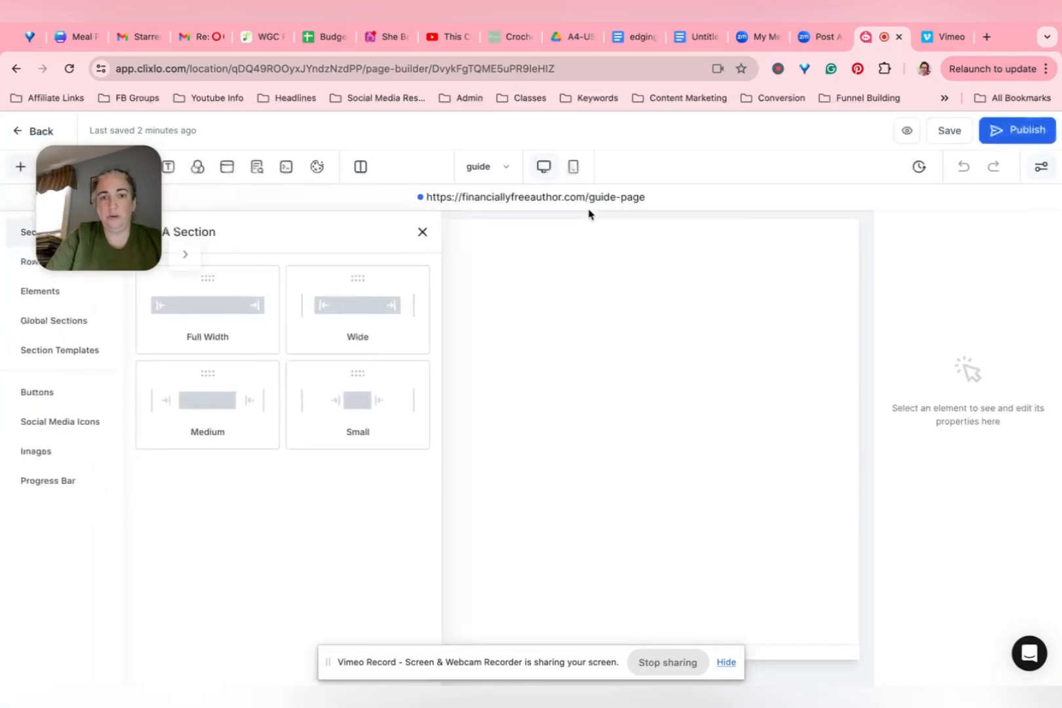
{"action": "left_click", "coordinate": [175, 314]}
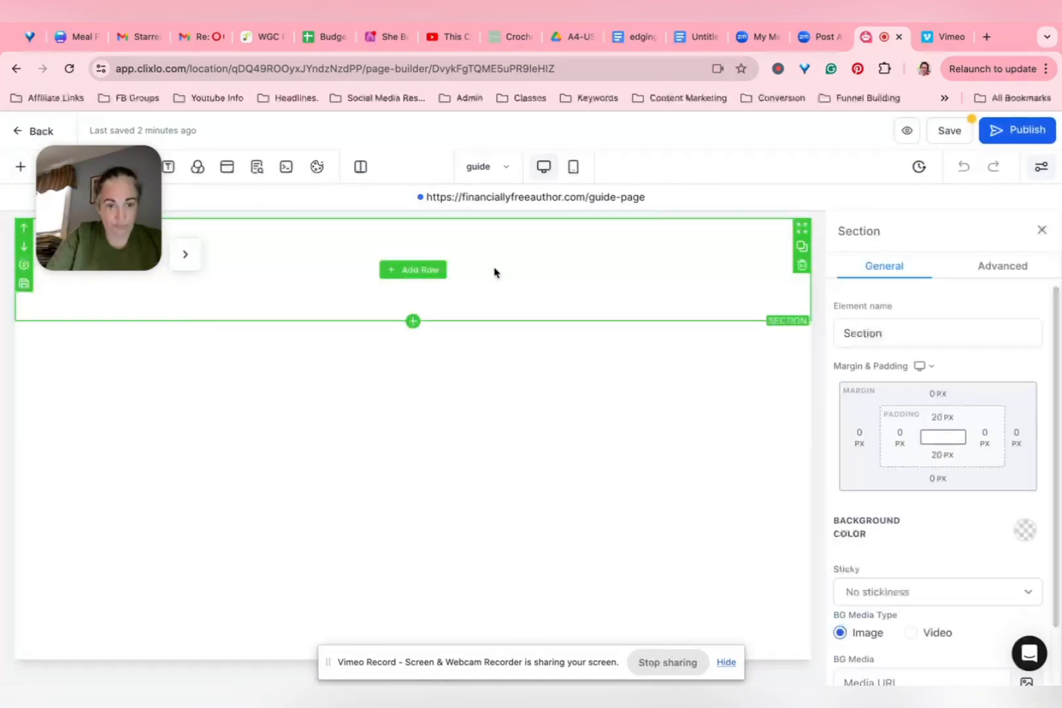
{"action": "left_click", "coordinate": [404, 271]}
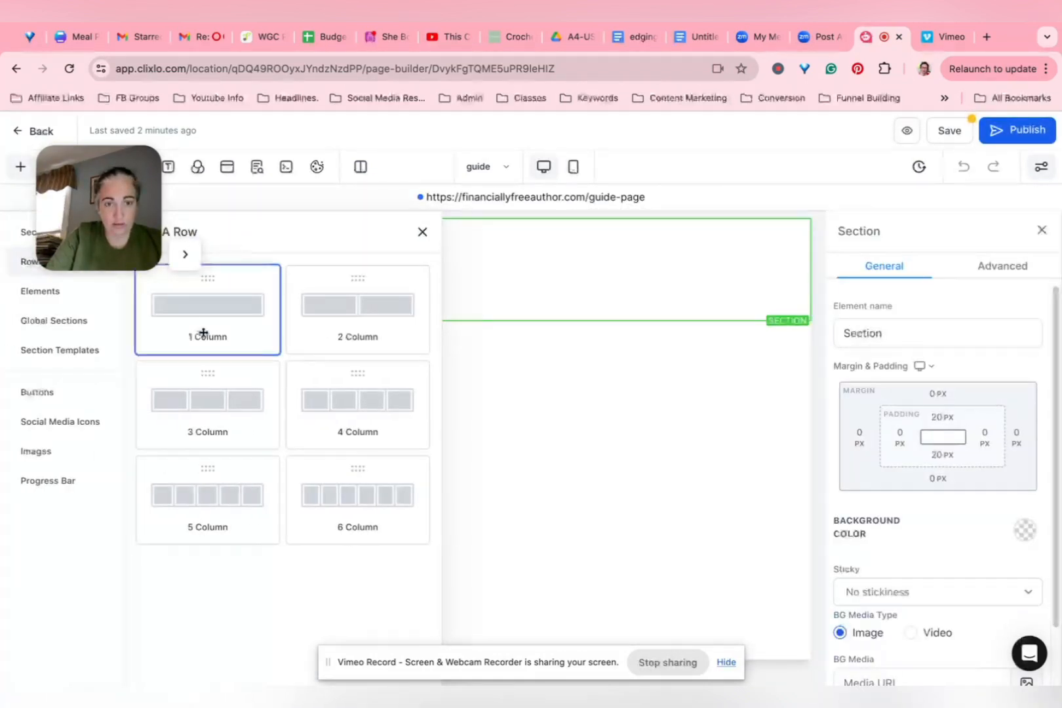
{"action": "left_click", "coordinate": [202, 332]}
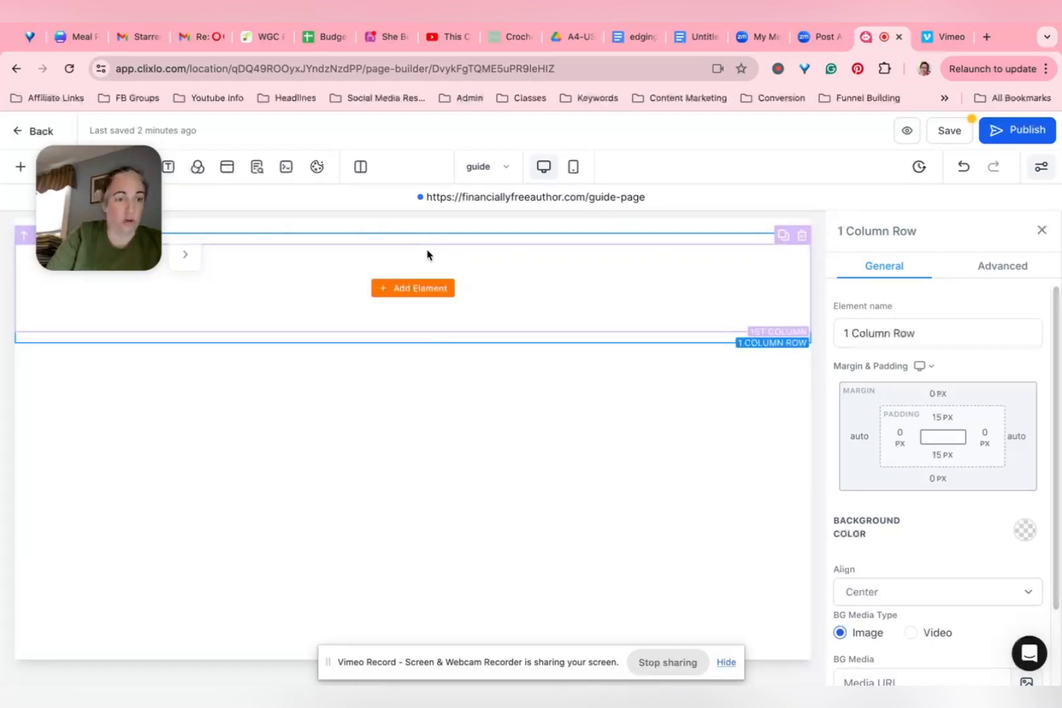
- Add a Headline element to the column of the 1-column row and select it for editing
{"action": "left_click", "coordinate": [423, 293]}
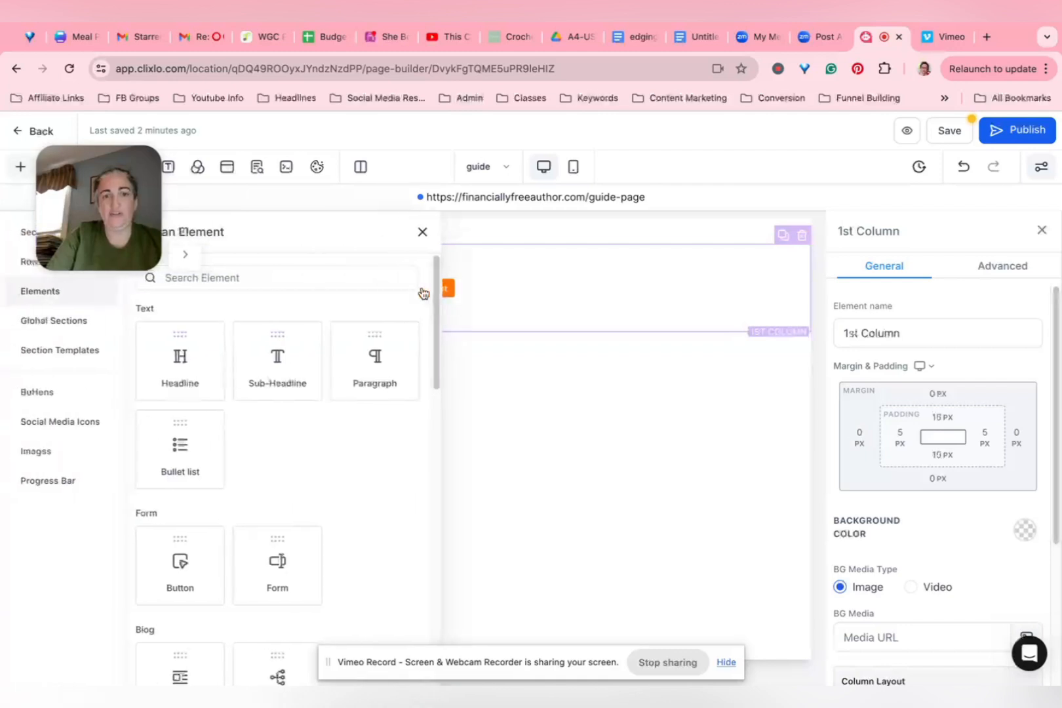
{"action": "scroll", "coordinate": [374, 367], "scroll_direction": "down", "scroll_amount": 8}
{"action": "scroll", "coordinate": [373, 393], "scroll_direction": "down", "scroll_amount": 5}
{"action": "scroll", "coordinate": [372, 394], "scroll_direction": "up", "scroll_amount": 15}
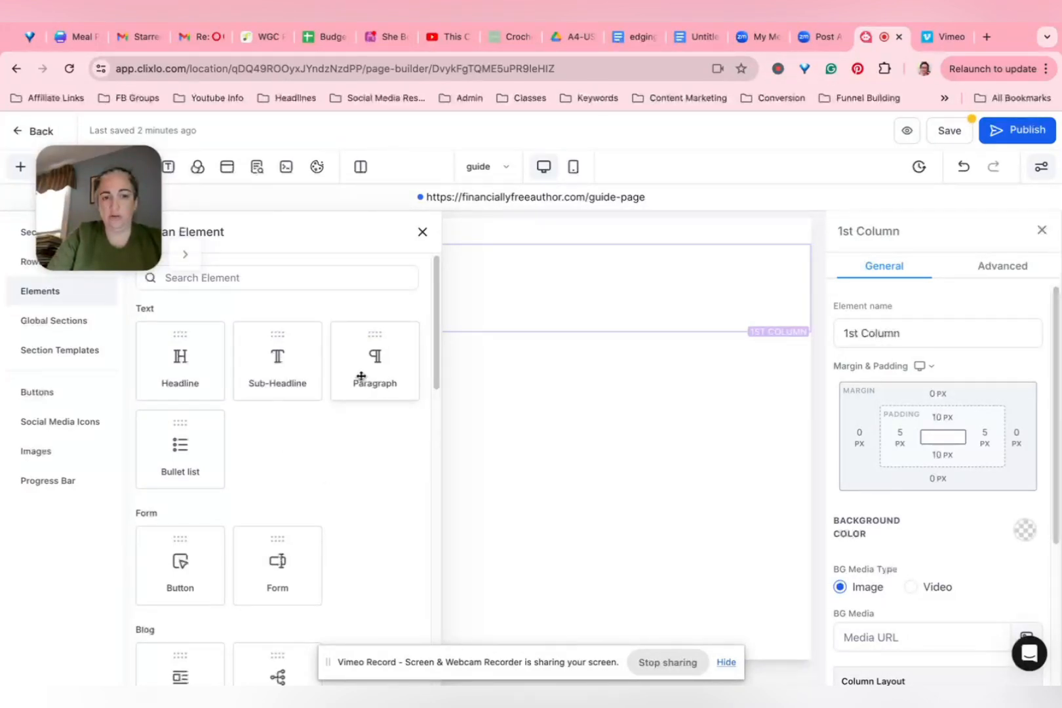
{"action": "left_click_drag", "start_coordinate": [195, 372], "coordinate": [535, 275]}
{"action": "left_click", "coordinate": [535, 275]}
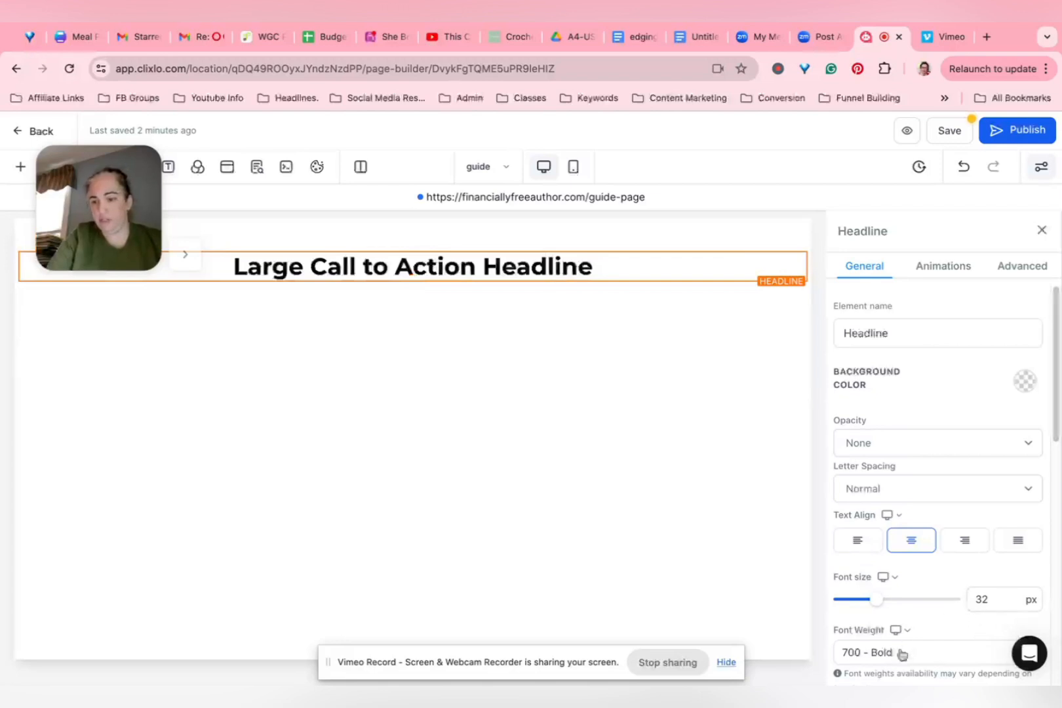
- Examine the Google font choices for the headline's custom typography and for the page-wide headline font
{"action": "scroll", "coordinate": [888, 555], "scroll_direction": "down", "scroll_amount": 2}
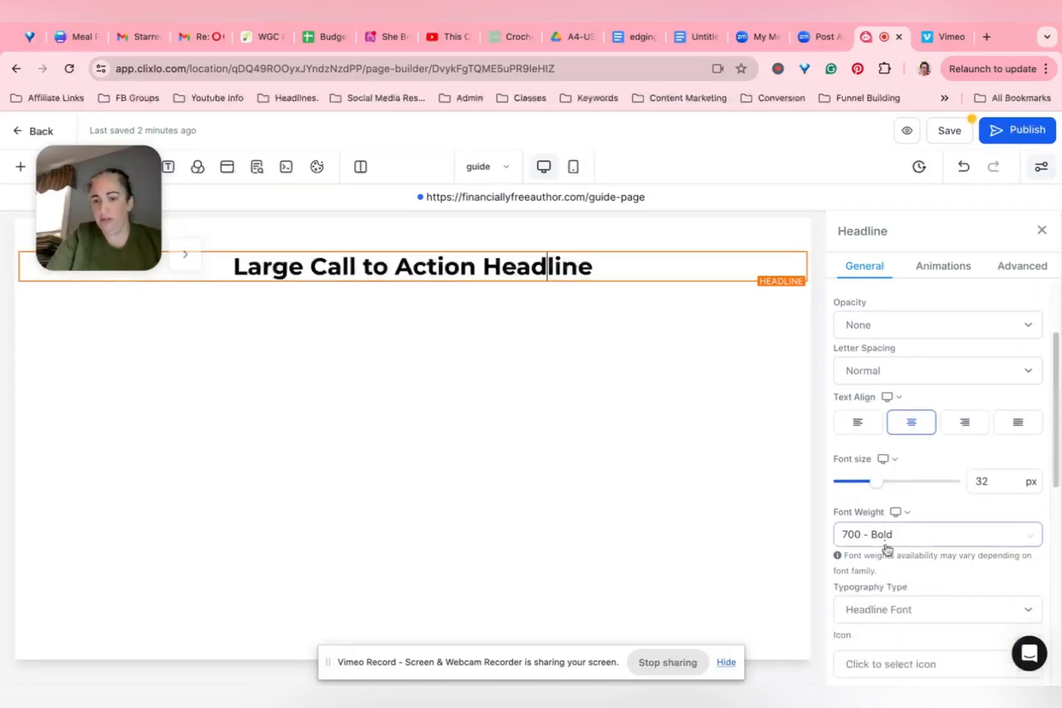
{"action": "left_click", "coordinate": [951, 606]}
{"action": "left_click", "coordinate": [946, 631]}
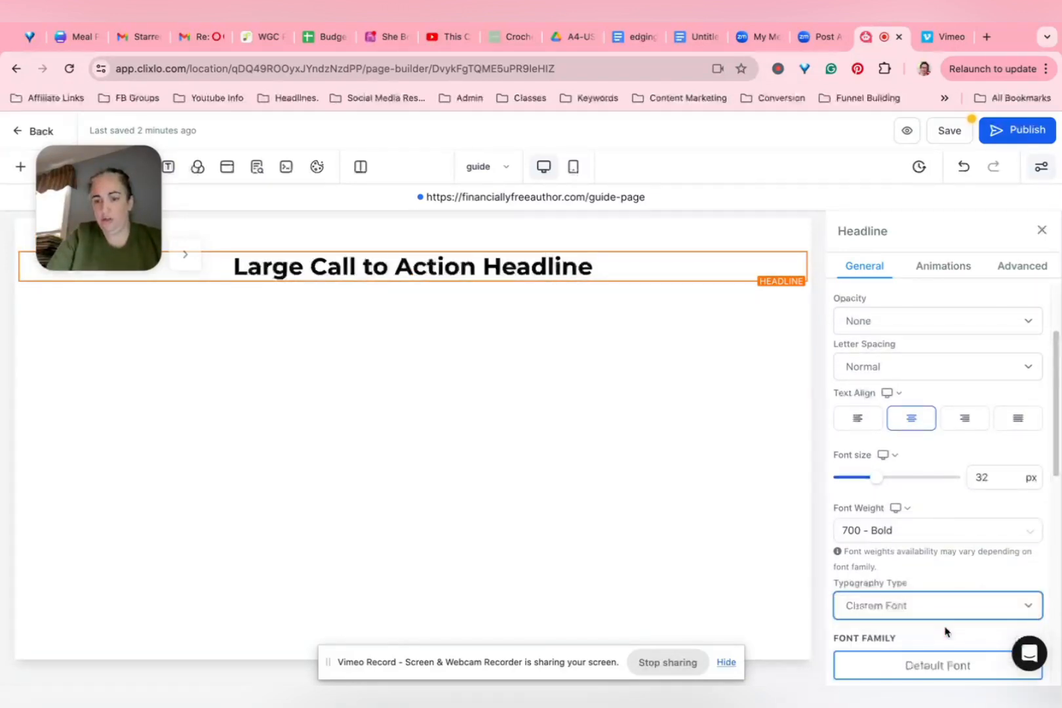
{"action": "scroll", "coordinate": [950, 648], "scroll_direction": "down", "scroll_amount": 1}
{"action": "left_click", "coordinate": [950, 648]}
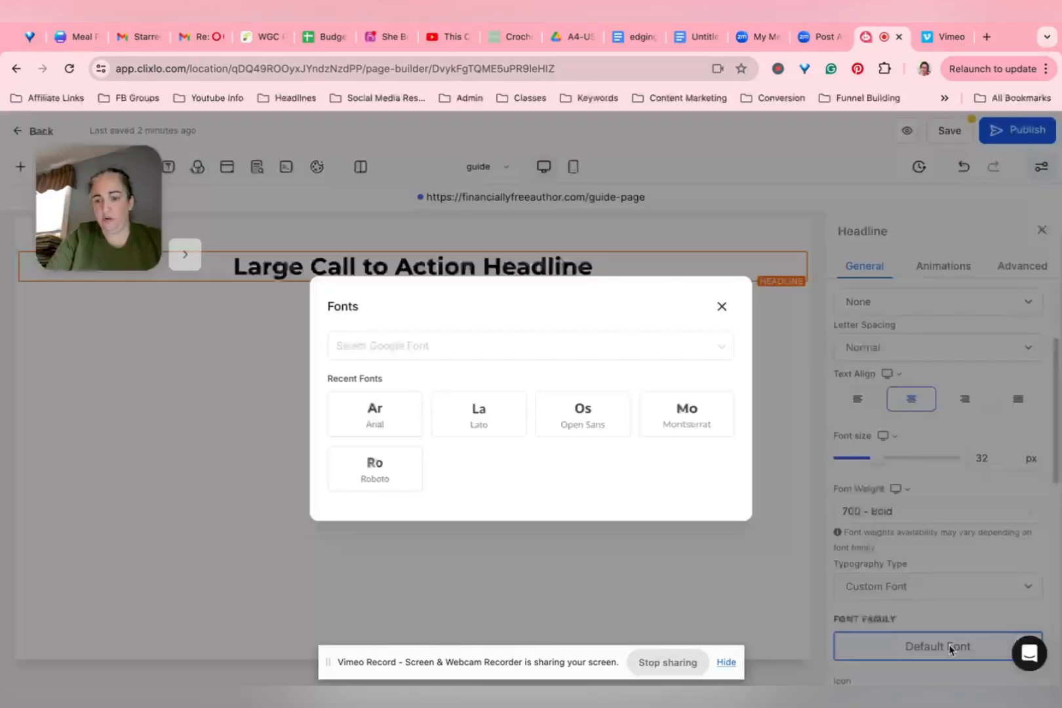
{"action": "left_click", "coordinate": [628, 350]}
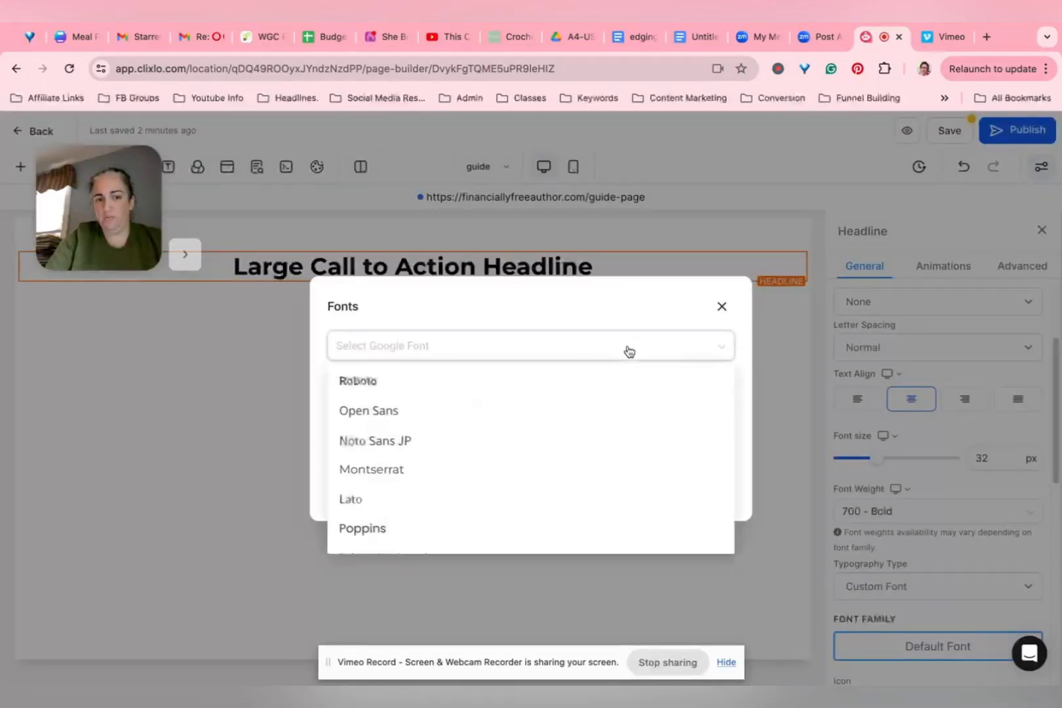
{"action": "left_click", "coordinate": [722, 306]}
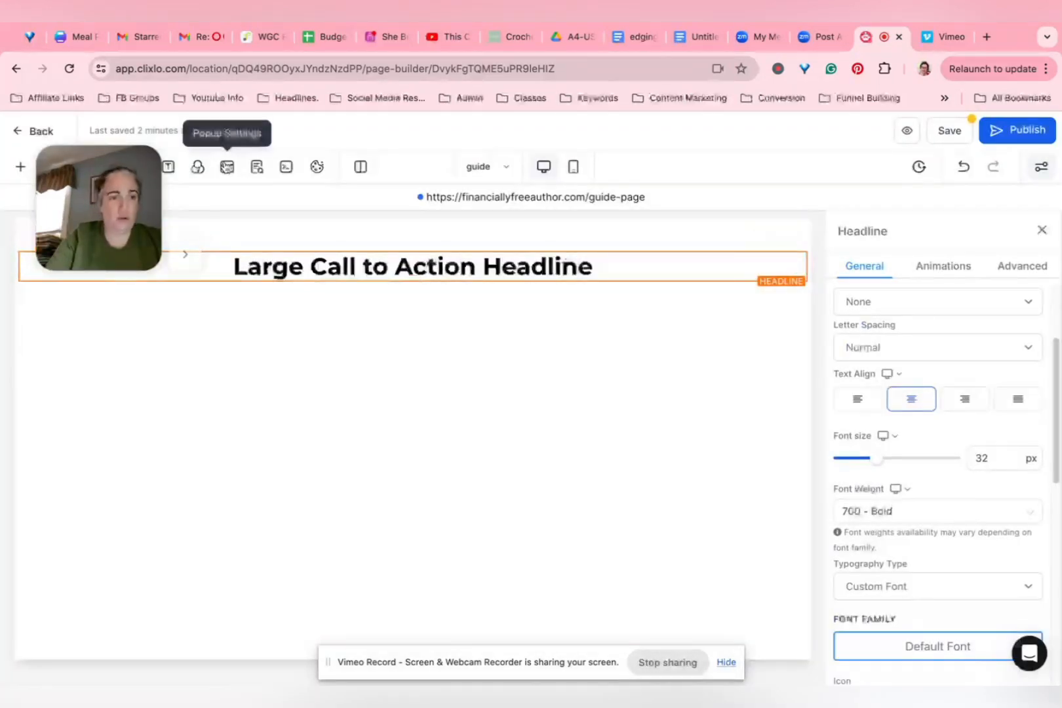
{"action": "left_click", "coordinate": [168, 167]}
{"action": "left_click", "coordinate": [160, 321]}
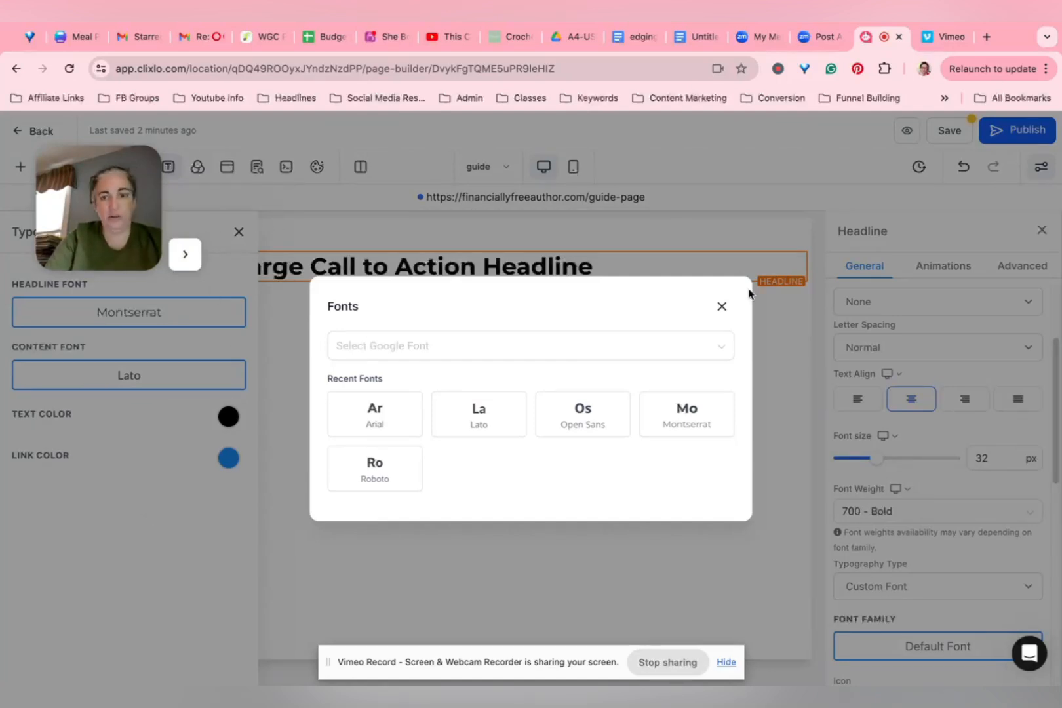
{"action": "left_click", "coordinate": [720, 308]}
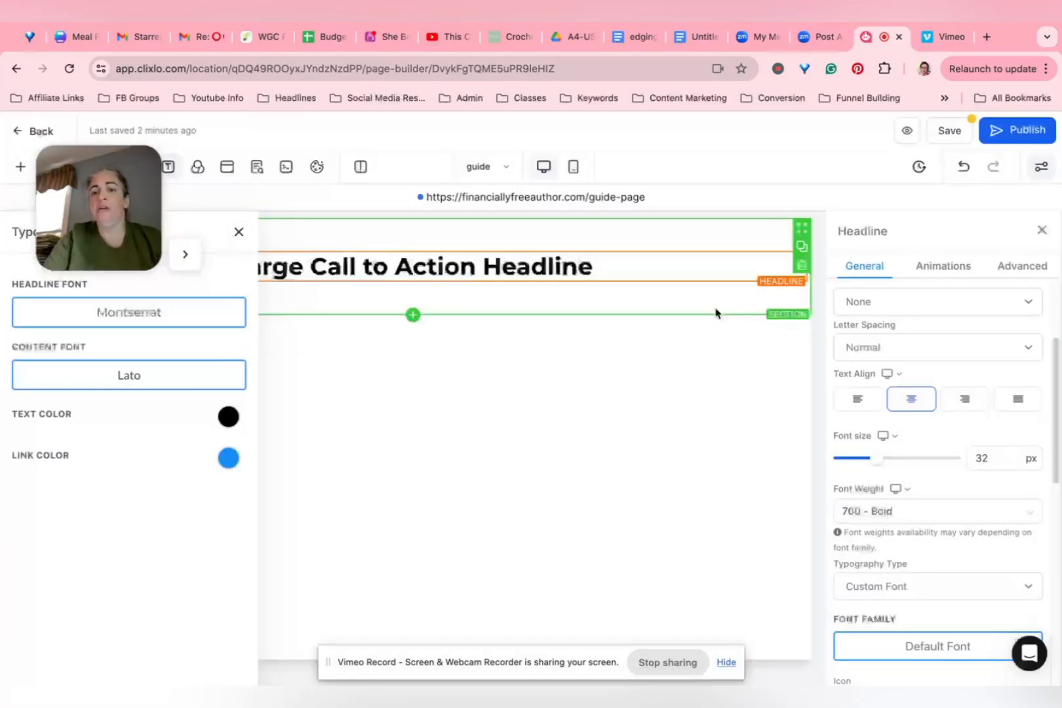
{"action": "left_click", "coordinate": [239, 231]}
- Replace the headline text with "Learn the 5 Essential Steps To Do Before Buying A Home:"
{"action": "left_click", "coordinate": [358, 289]}
{"action": "left_click", "coordinate": [355, 263]}
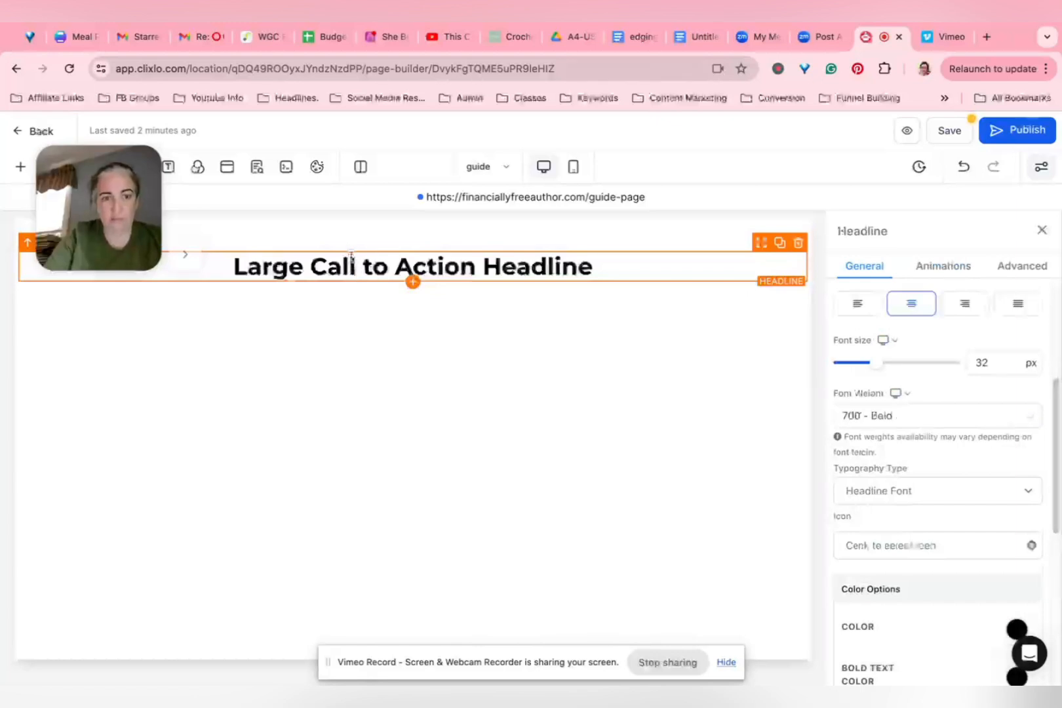
{"action": "triple_click", "coordinate": [353, 258]}
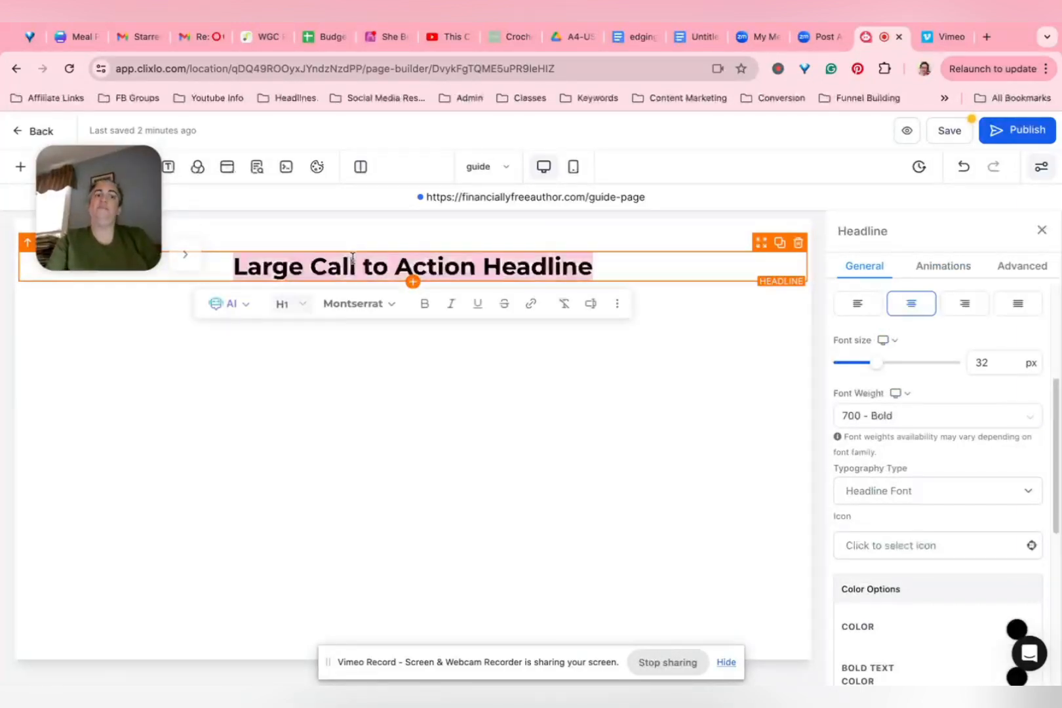
{"action": "type", "text": "Learn the"}
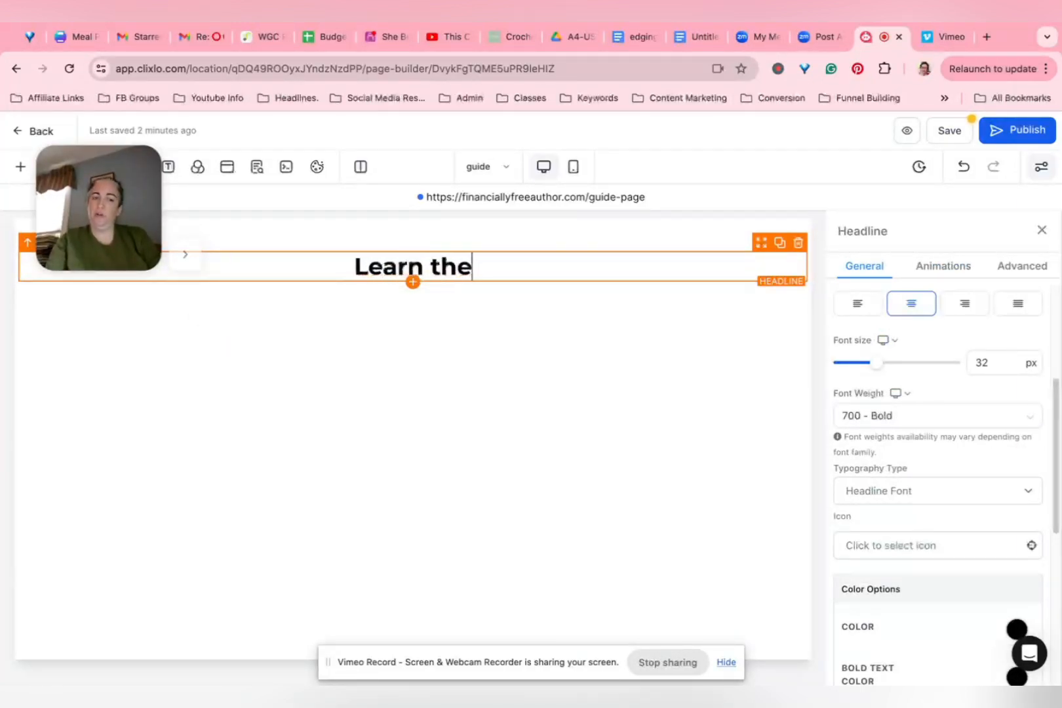
{"action": "type", "text": " 5 Esse"}
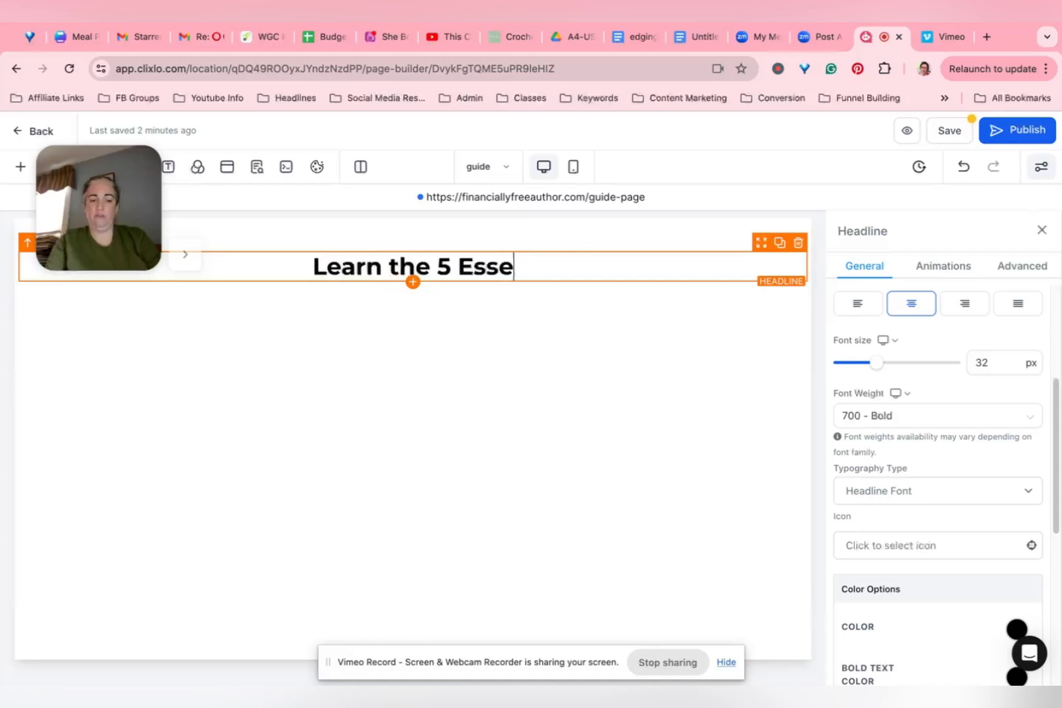
{"action": "type", "text": "ntial Steps "}
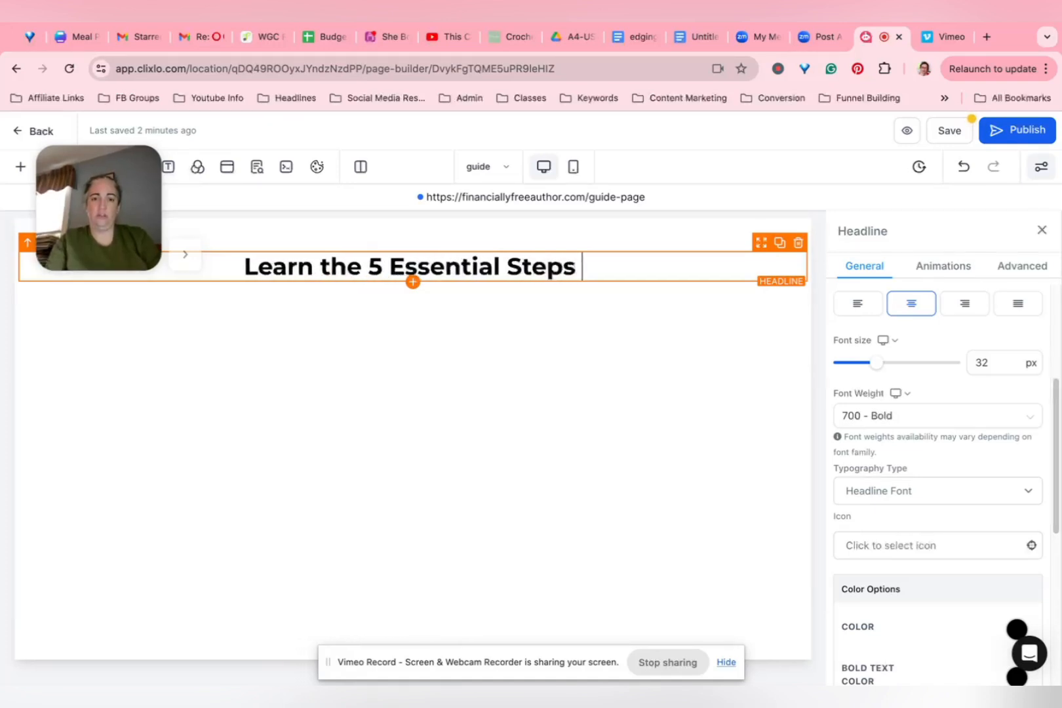
{"action": "type", "text": "To Do Before Buy"}
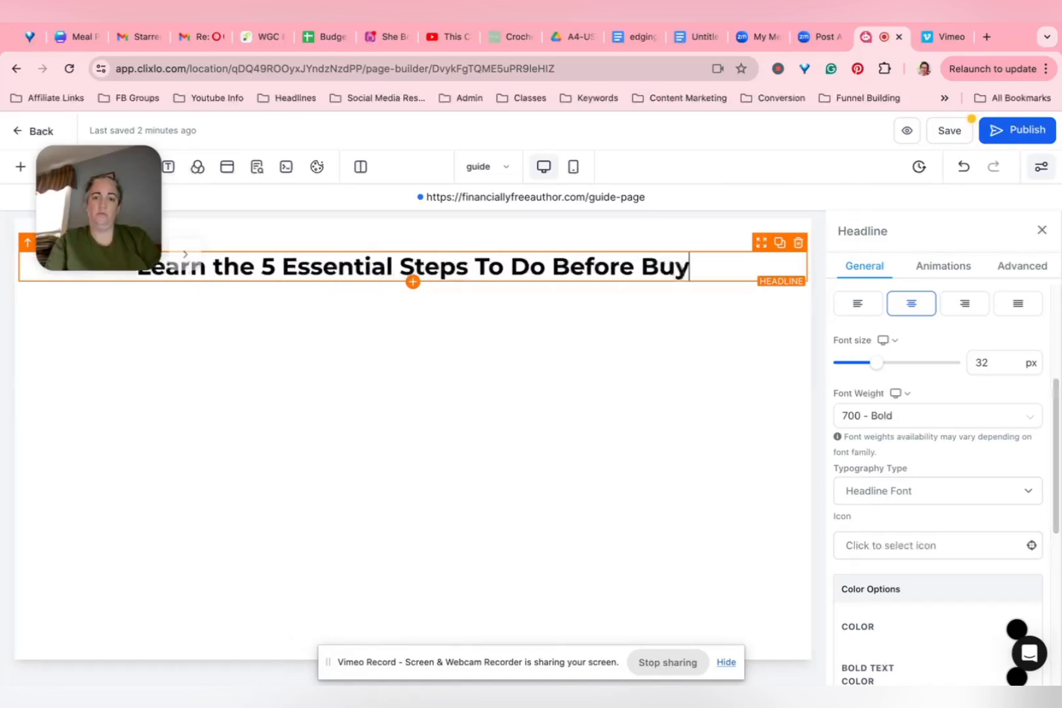
{"action": "type", "text": "ing A Home:"}
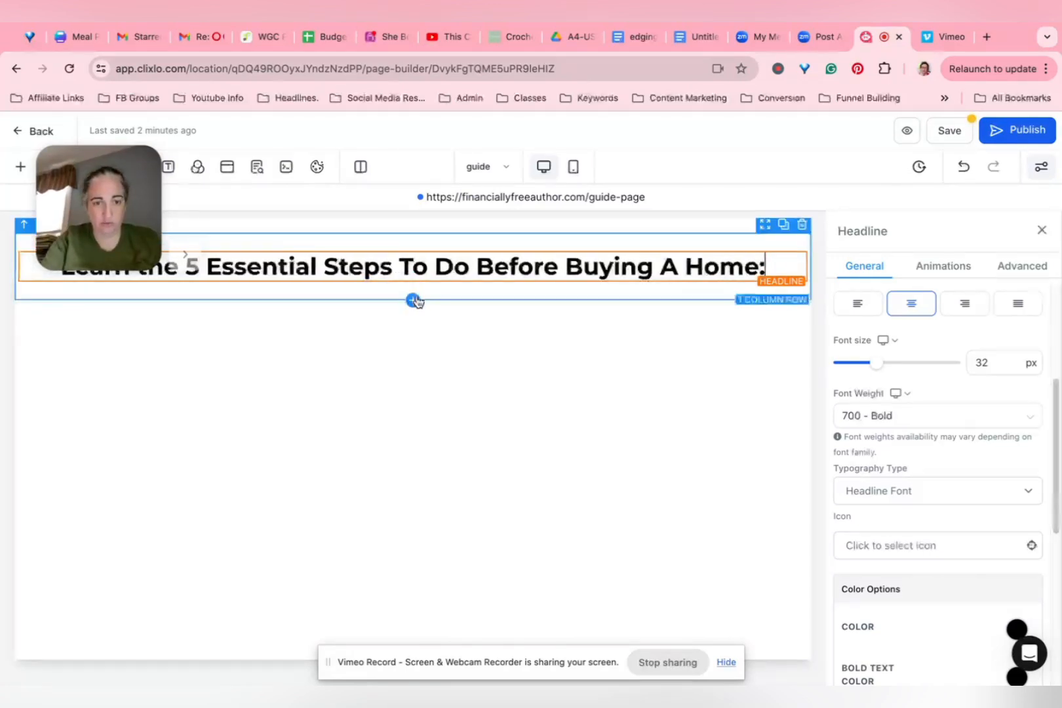
- Add a 2-column row below the headline and insert a Form element in its second column
{"action": "left_click", "coordinate": [413, 301]}
{"action": "left_click", "coordinate": [387, 287]}
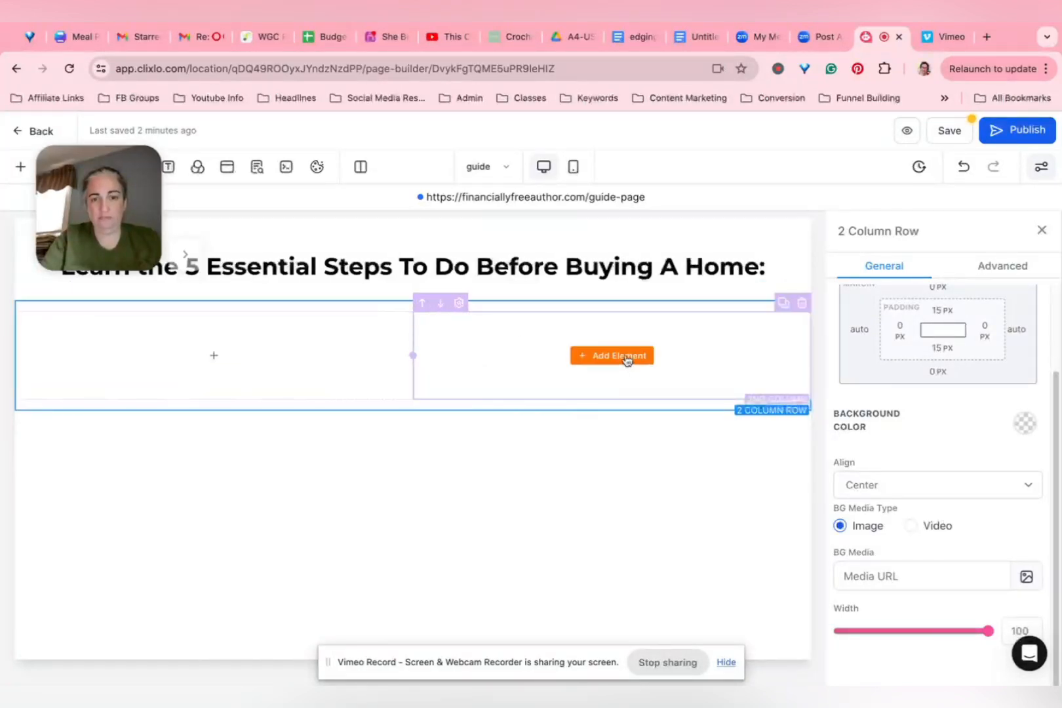
{"action": "left_click", "coordinate": [625, 357]}
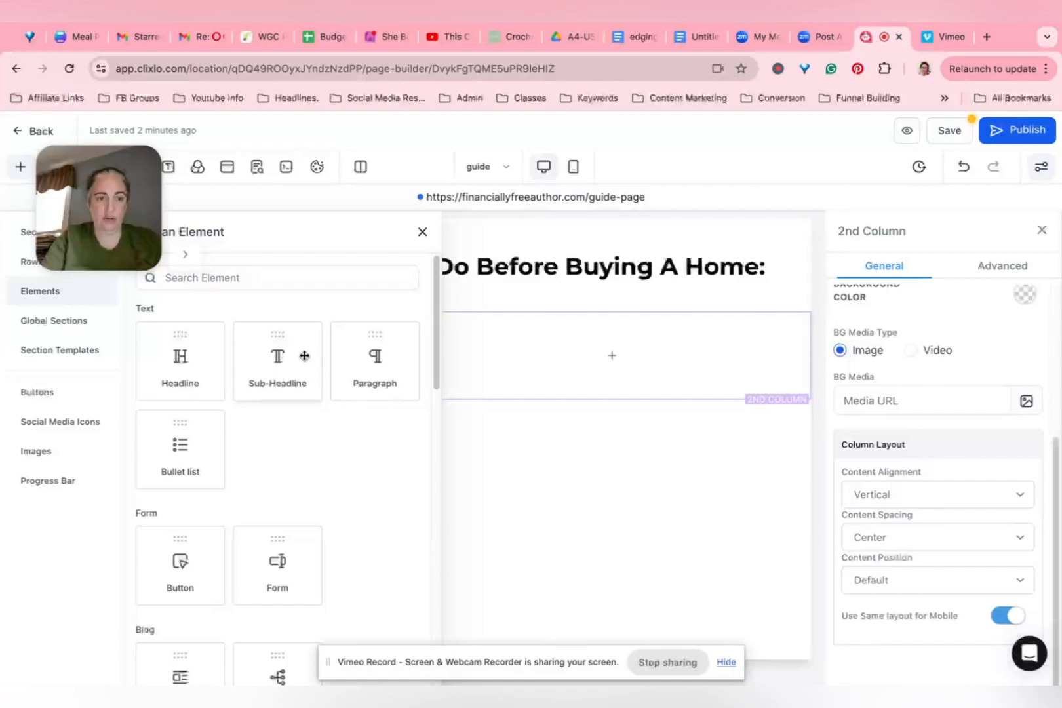
{"action": "scroll", "coordinate": [318, 474], "scroll_direction": "down", "scroll_amount": 5}
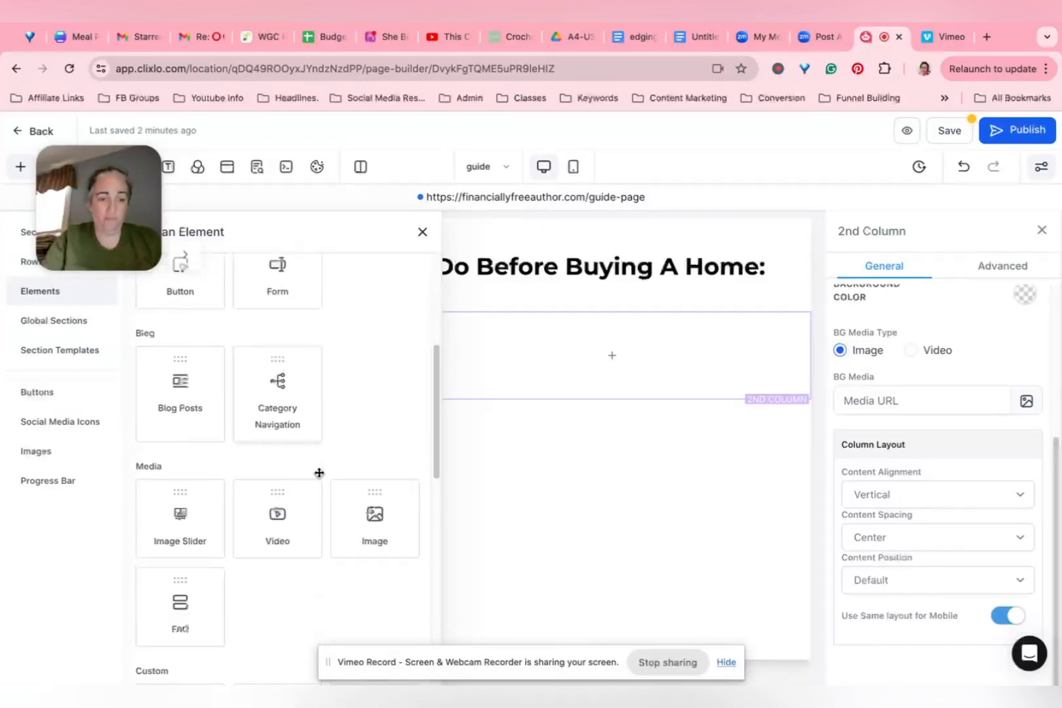
{"action": "scroll", "coordinate": [315, 465], "scroll_direction": "up", "scroll_amount": 2}
{"action": "left_click", "coordinate": [276, 371]}
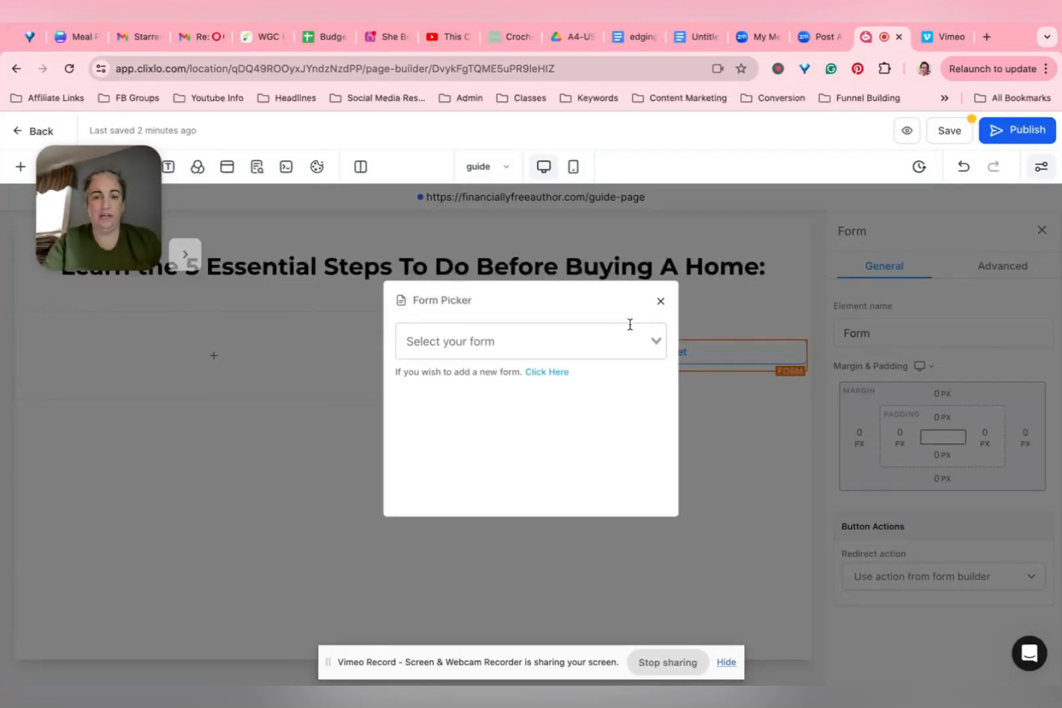
- Check the existing forms for the Form element, then go to the form builder and start a new form from scratch
{"action": "left_click", "coordinate": [653, 341]}
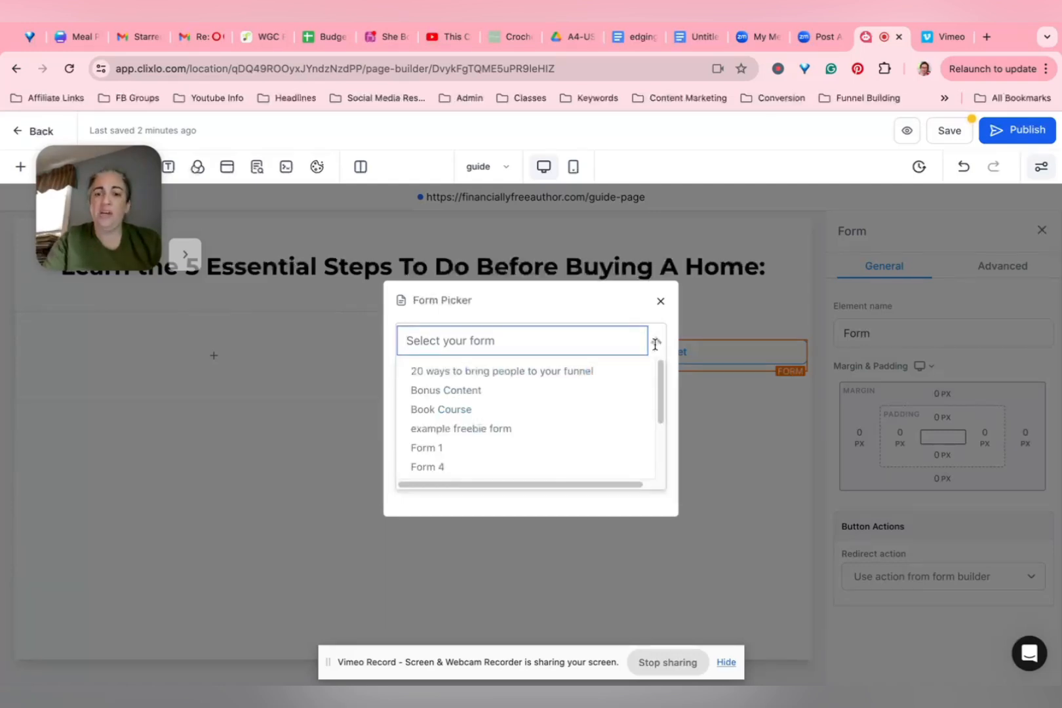
{"action": "left_click", "coordinate": [641, 303]}
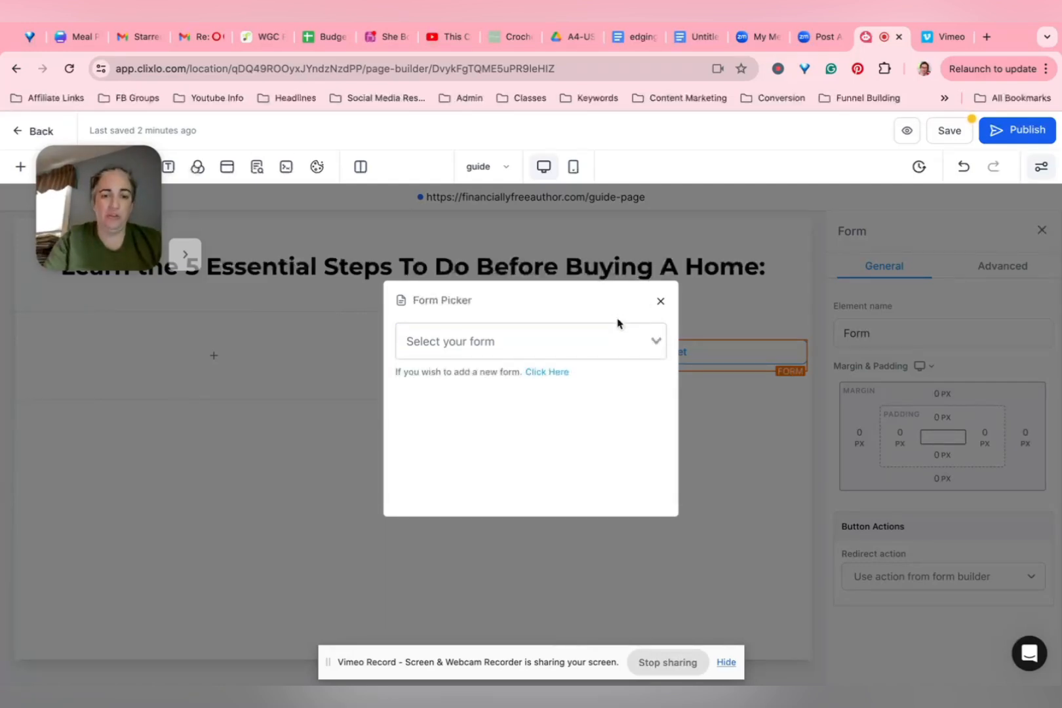
{"action": "left_click", "coordinate": [557, 372]}
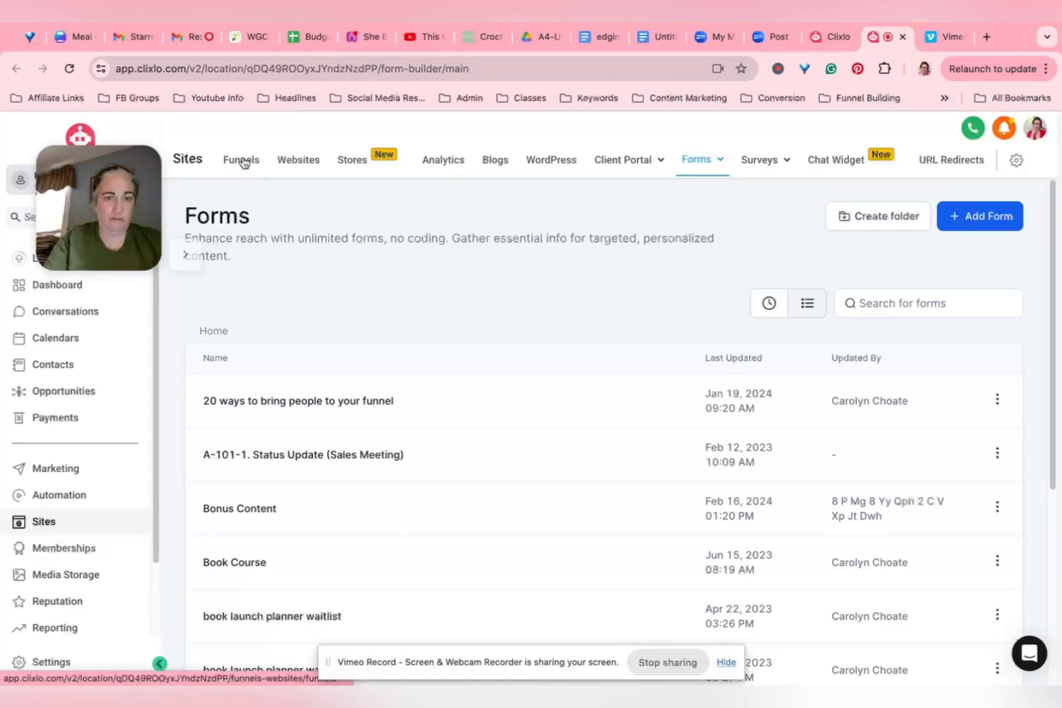
{"action": "mouse_move", "coordinate": [707, 166]}
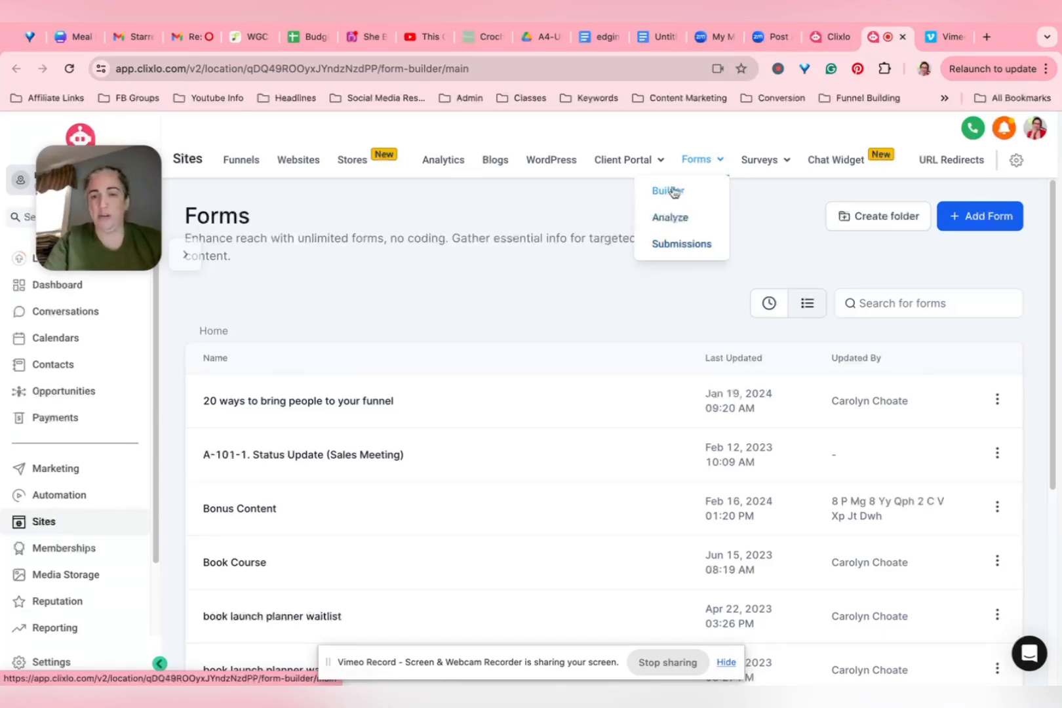
{"action": "left_click", "coordinate": [974, 217]}
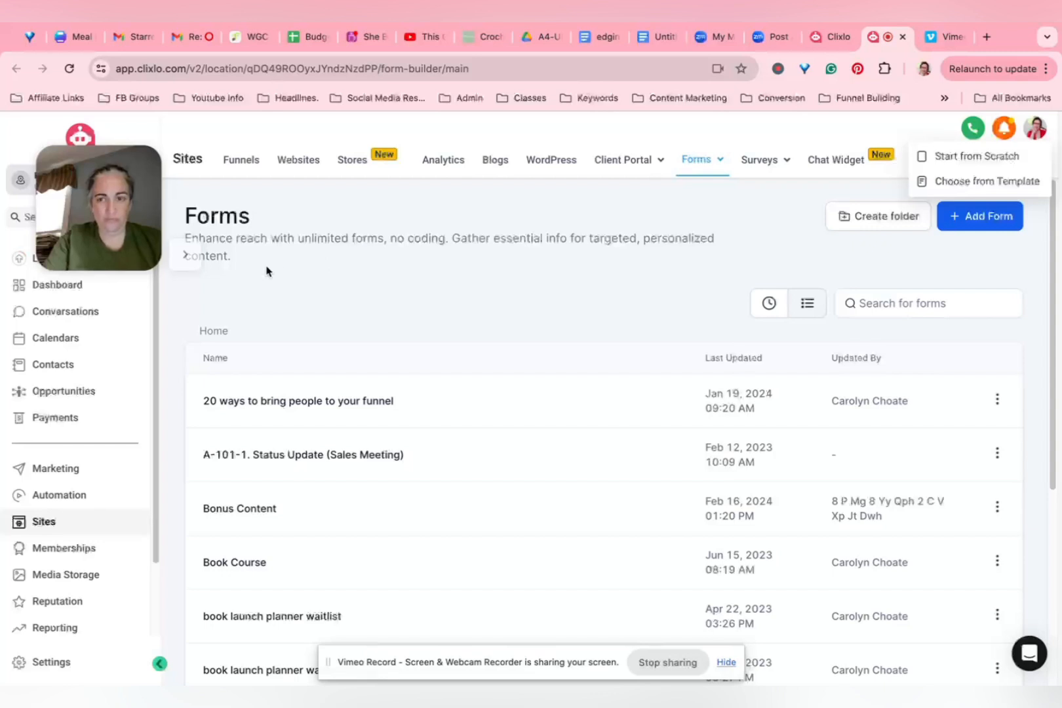
{"action": "left_click", "coordinate": [1010, 155]}
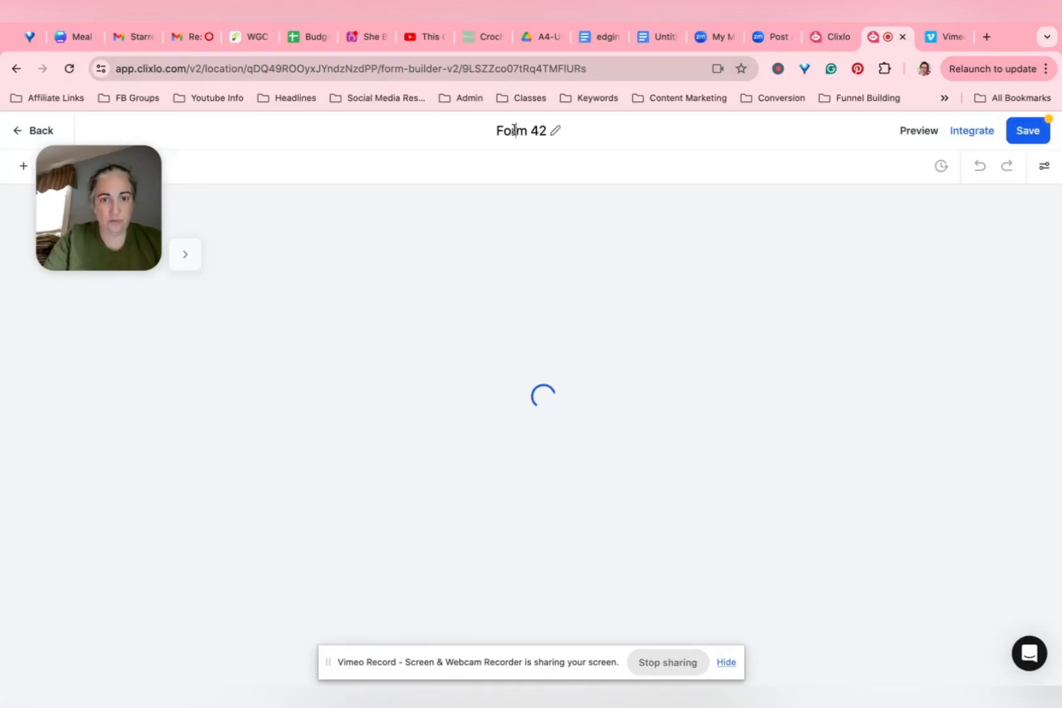
- Rename the new form "Buyers lead magnet"
{"action": "left_click", "coordinate": [514, 130]}
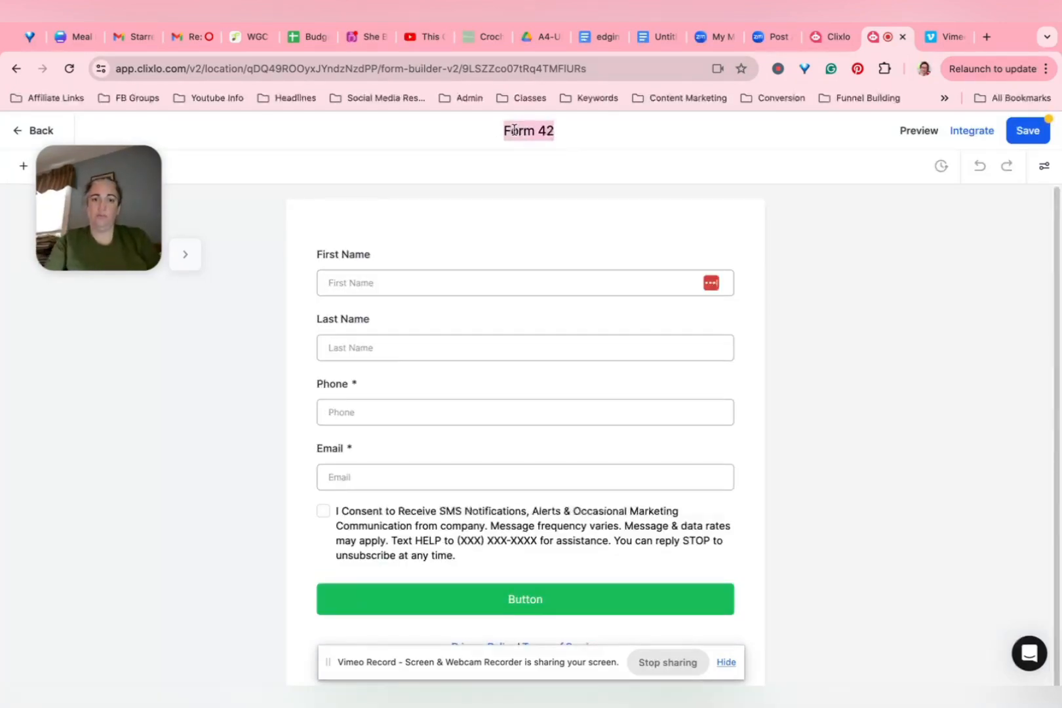
{"action": "type", "text": "Buyer"}
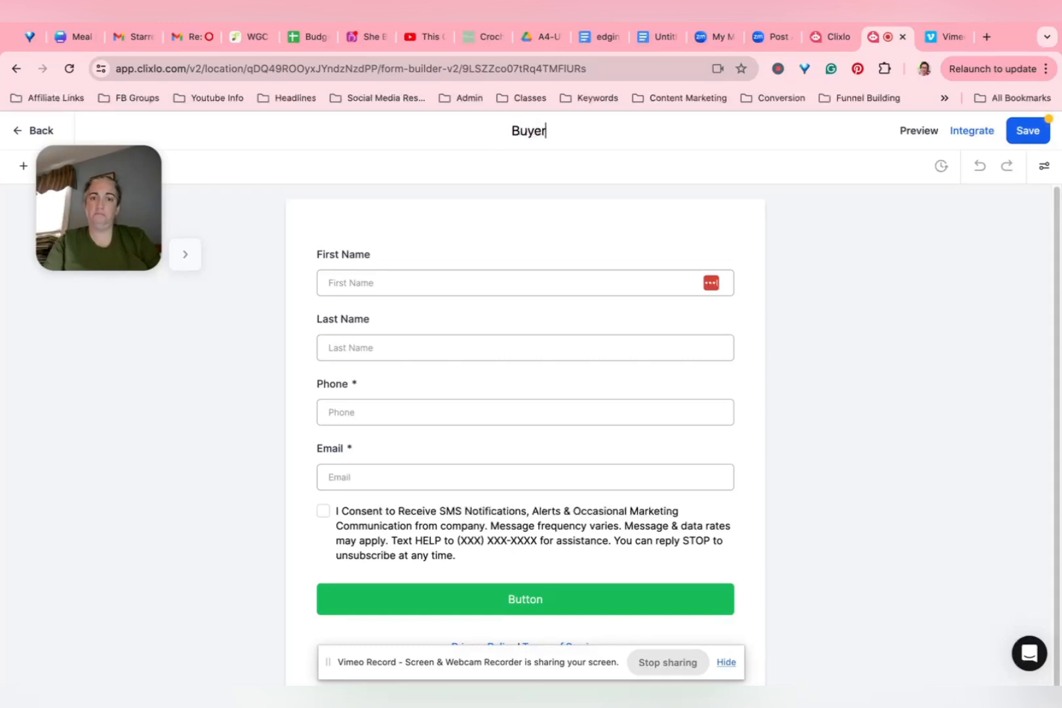
{"action": "type", "text": "s lead mag"}
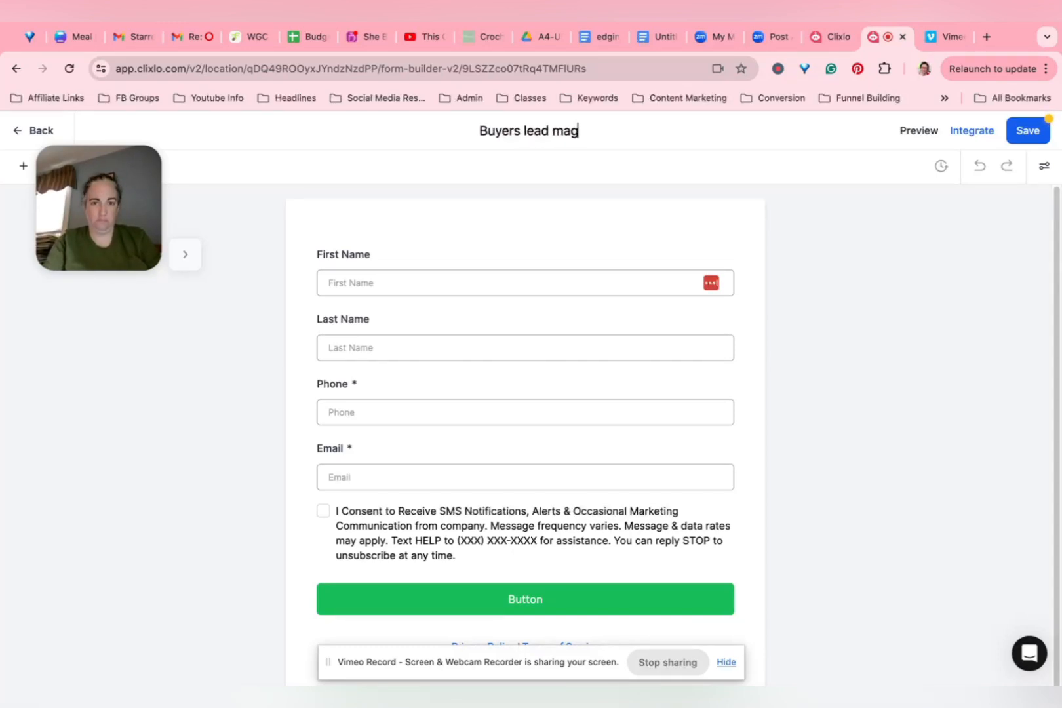
{"action": "type", "text": "net"}
{"action": "key", "text": "Return"}
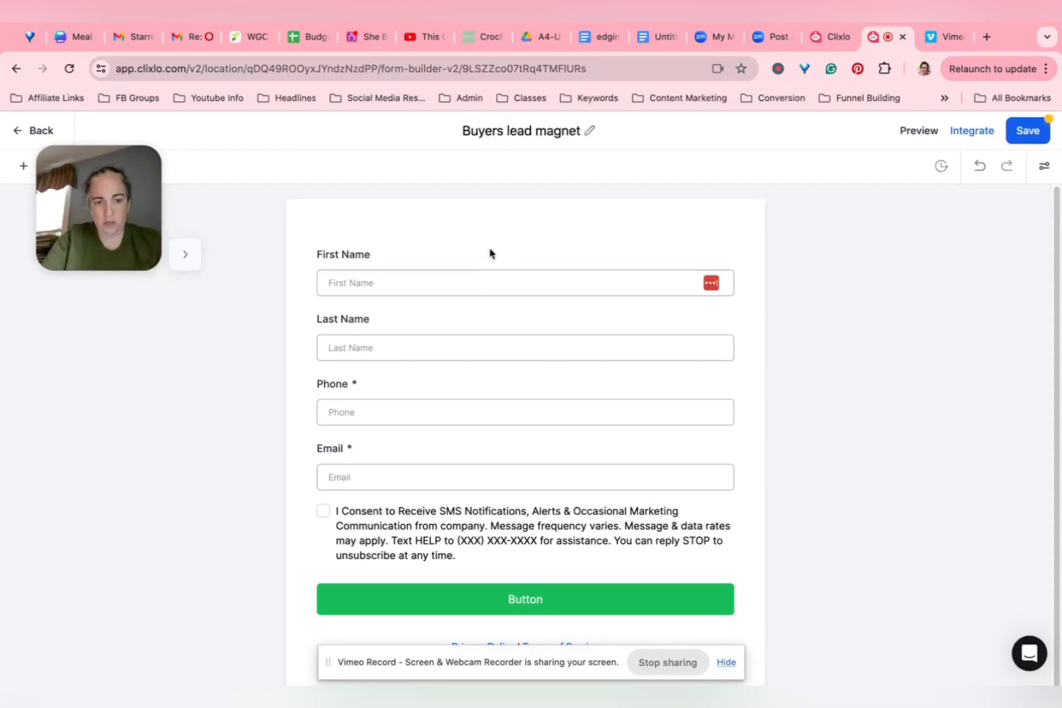
- Remove the Phone field and the SMS consent checkbox from the form
{"action": "left_click", "coordinate": [403, 410]}
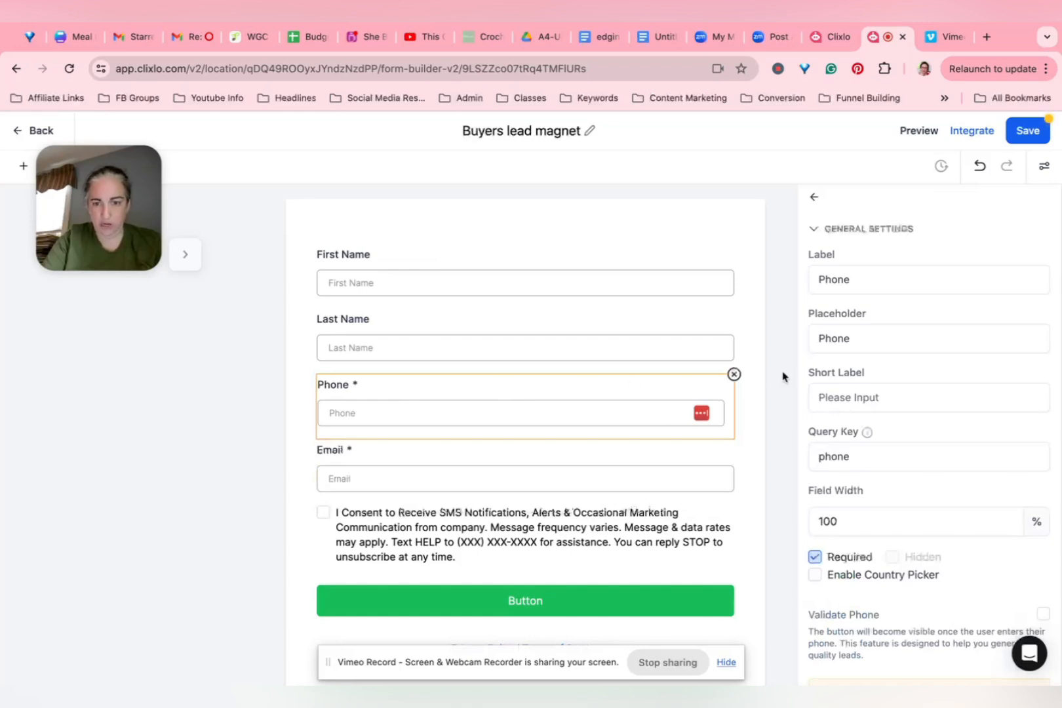
{"action": "left_click", "coordinate": [733, 374]}
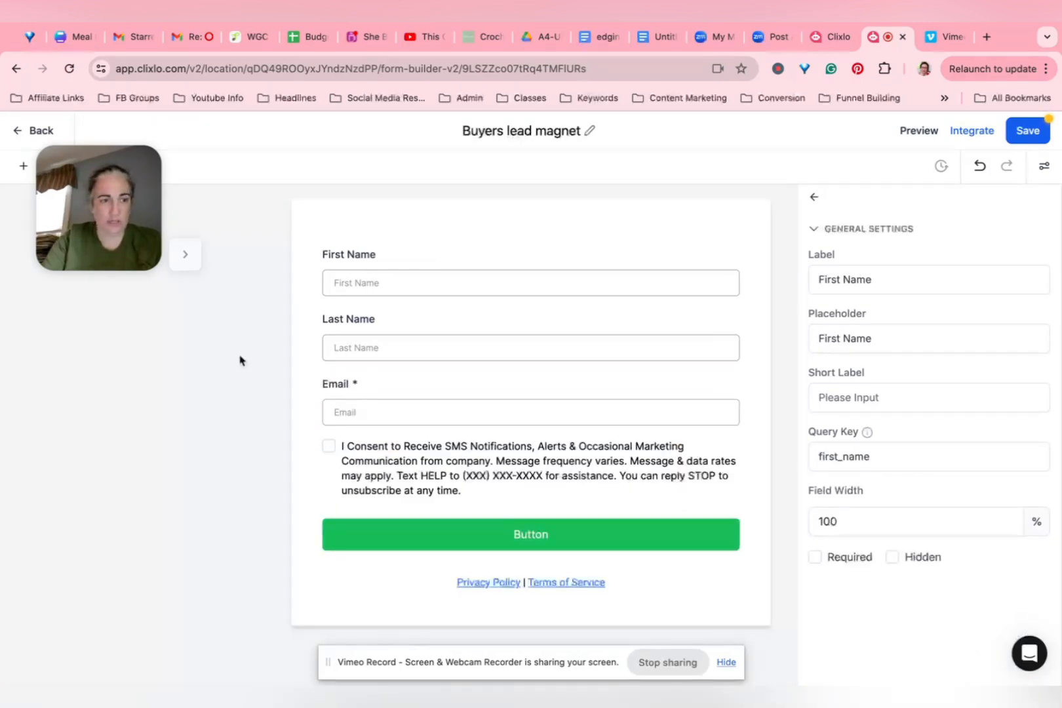
{"action": "left_click", "coordinate": [639, 441]}
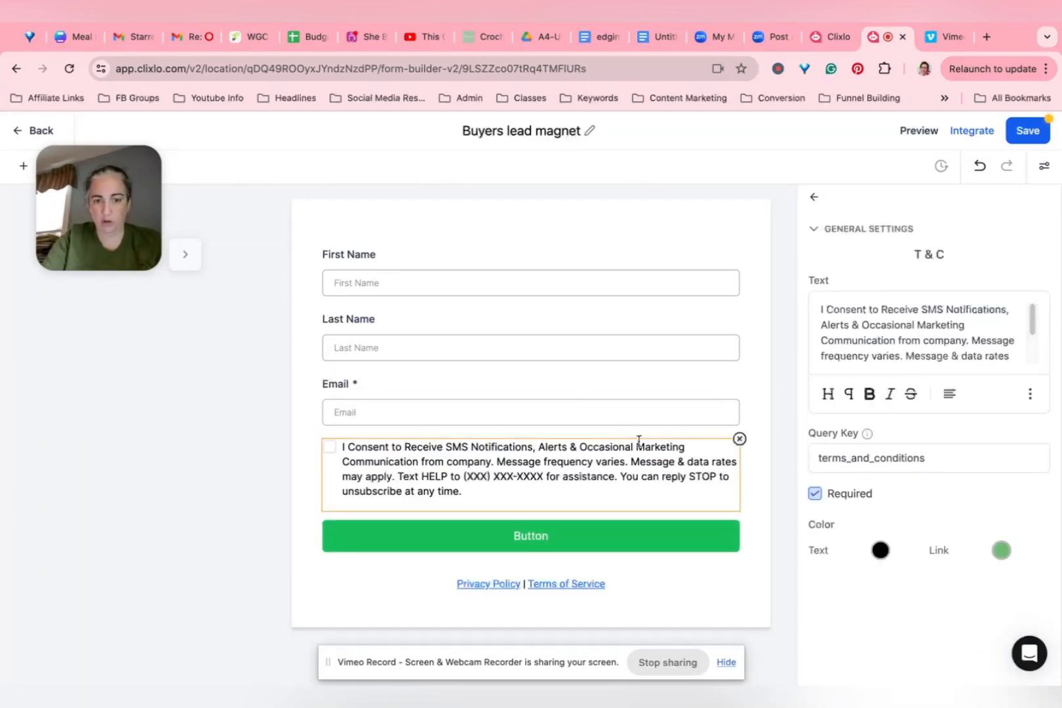
{"action": "left_click", "coordinate": [739, 439]}
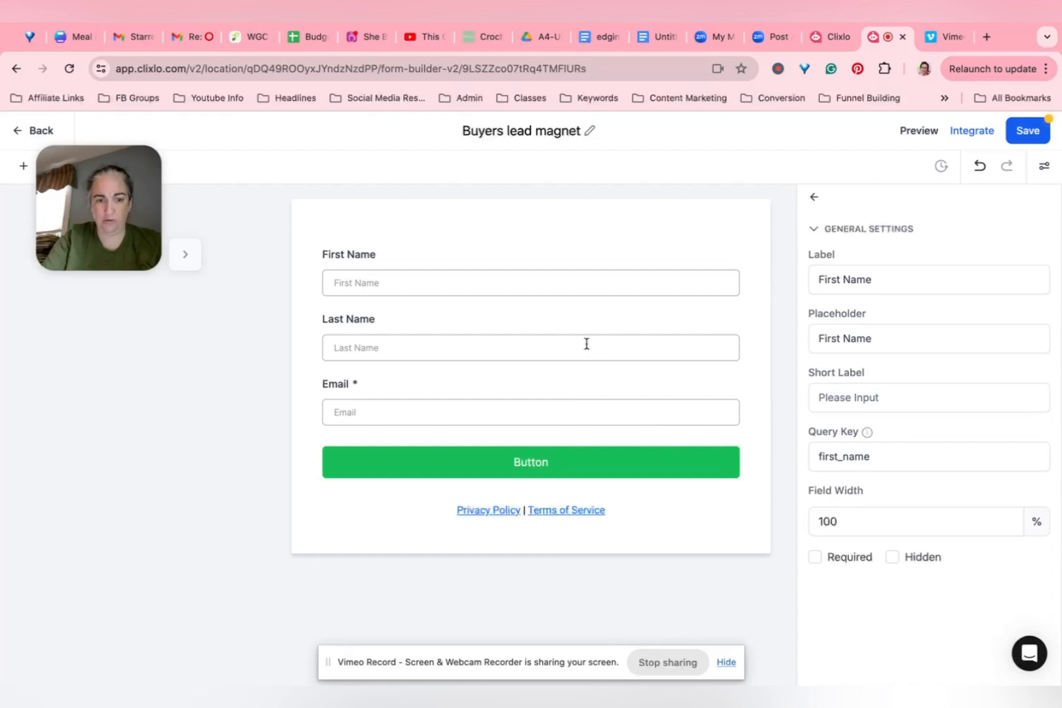
- Examine the settings of the Email and First Name fields, including the Required option
{"action": "left_click", "coordinate": [355, 385]}
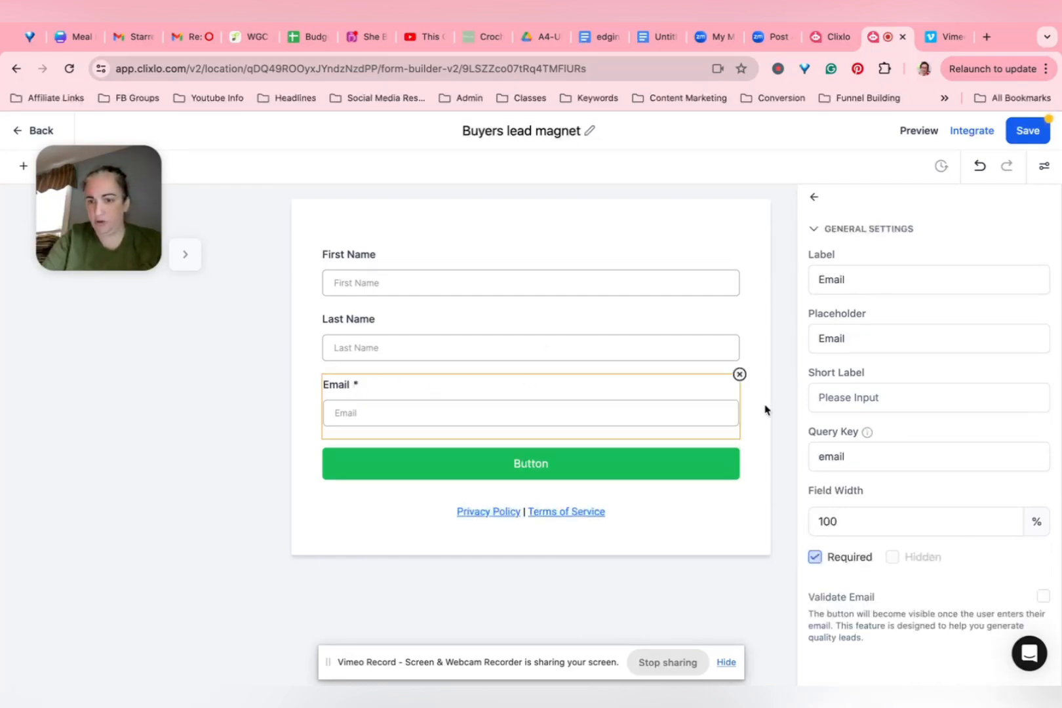
{"action": "left_click", "coordinate": [872, 286]}
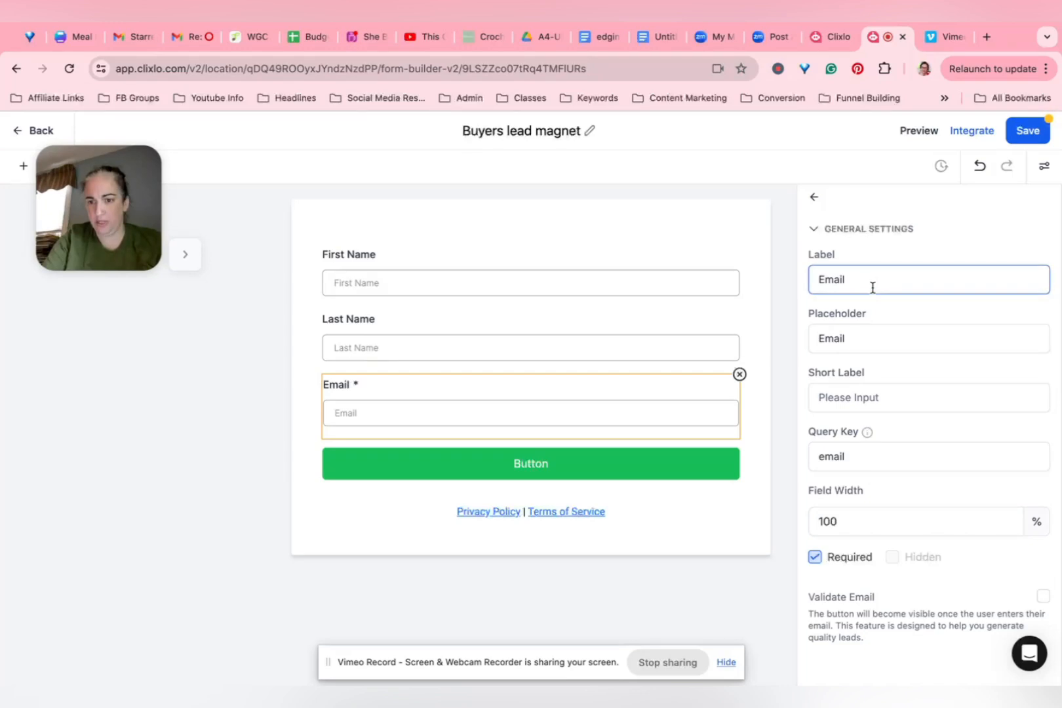
{"action": "left_click", "coordinate": [814, 557]}
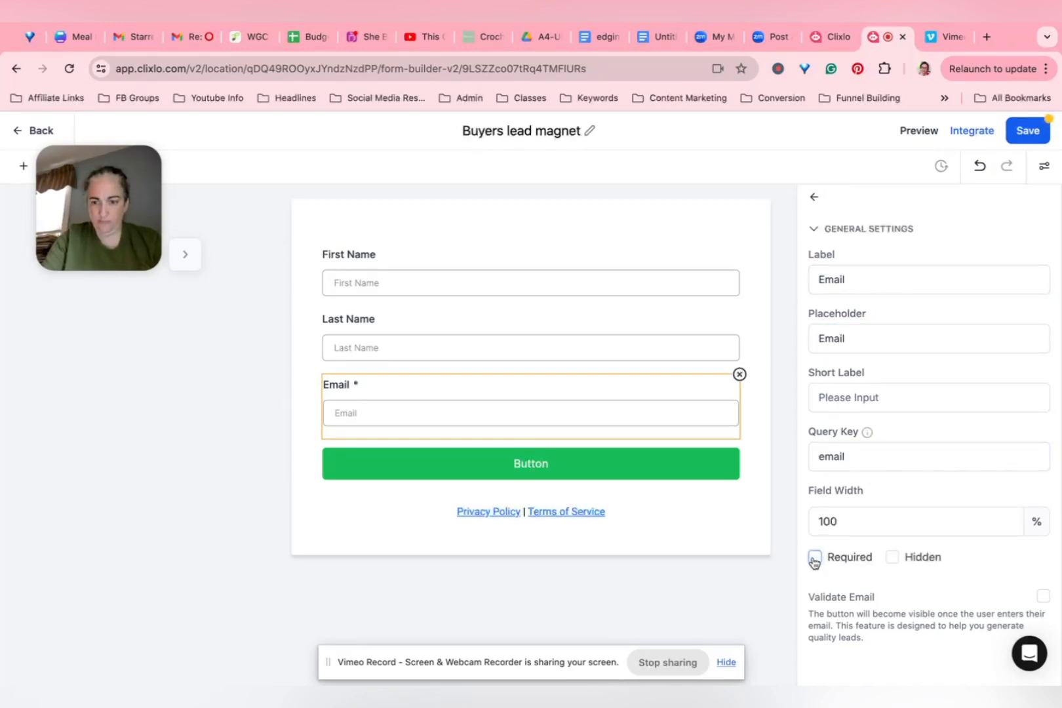
{"action": "left_click", "coordinate": [814, 557]}
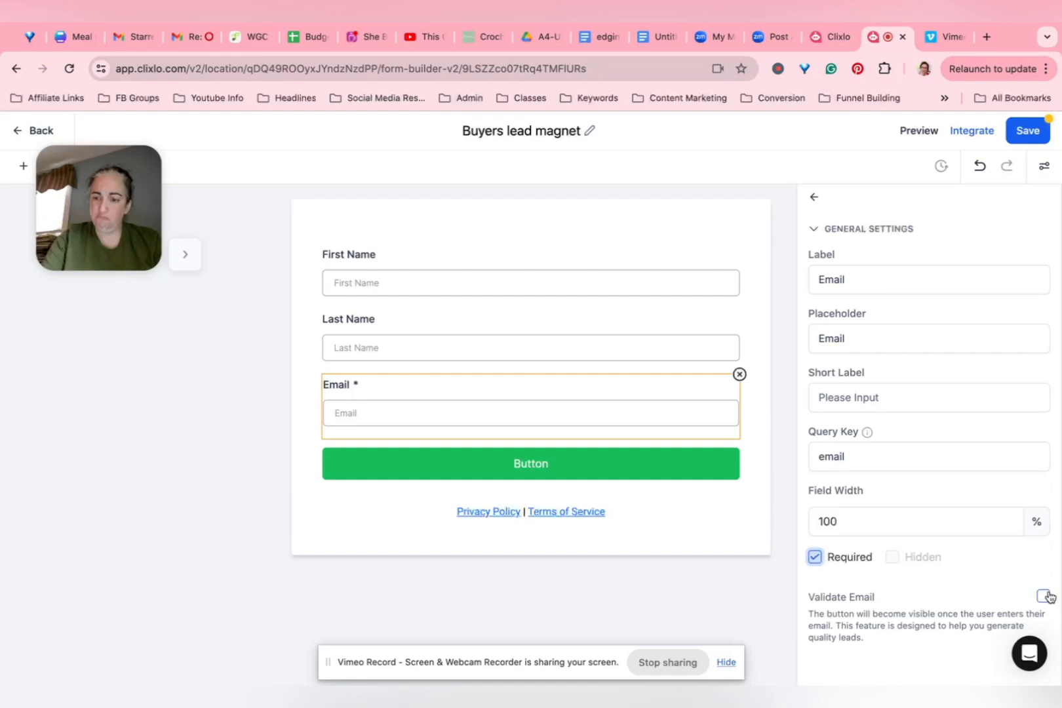
{"action": "left_click", "coordinate": [524, 288]}
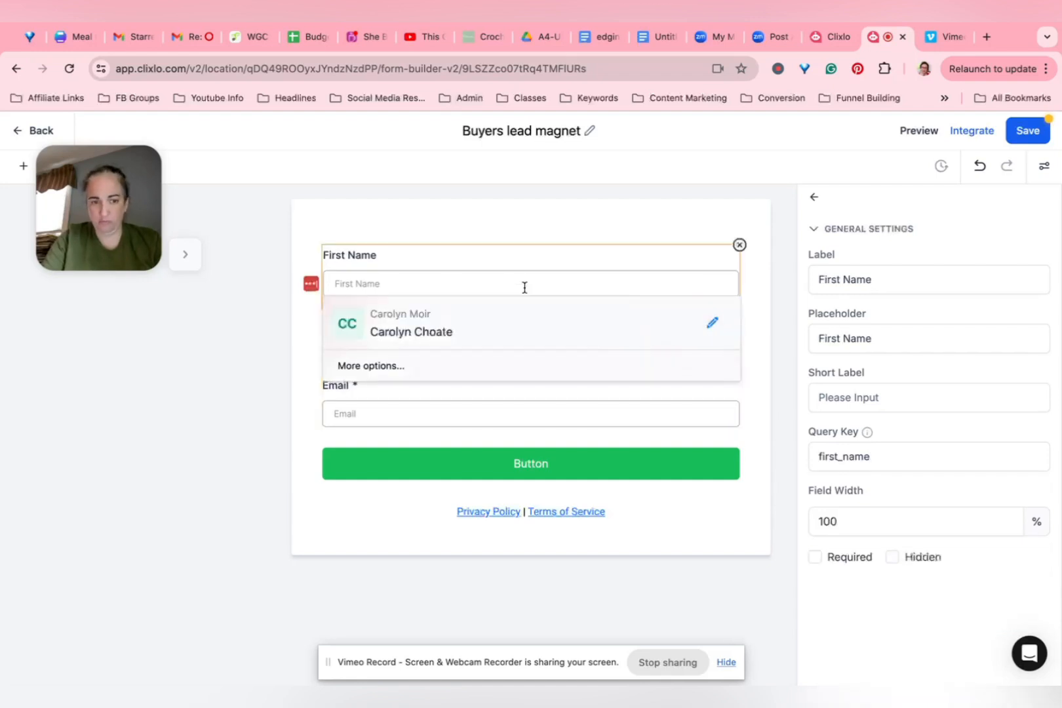
{"action": "left_click", "coordinate": [516, 234]}
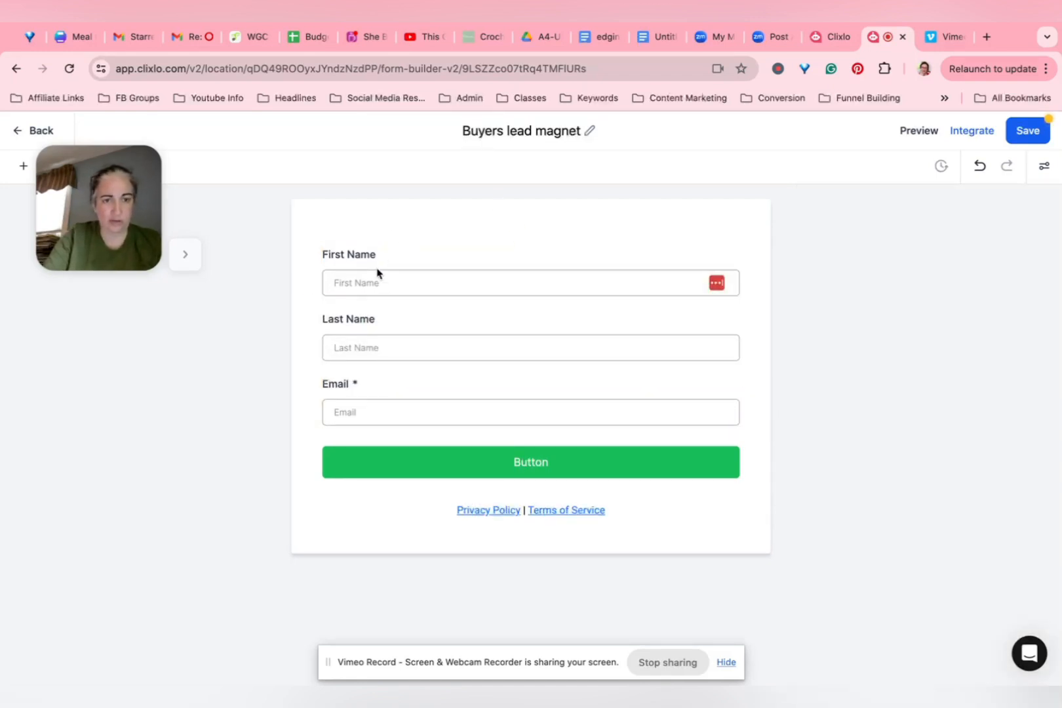
{"action": "left_click", "coordinate": [391, 255]}
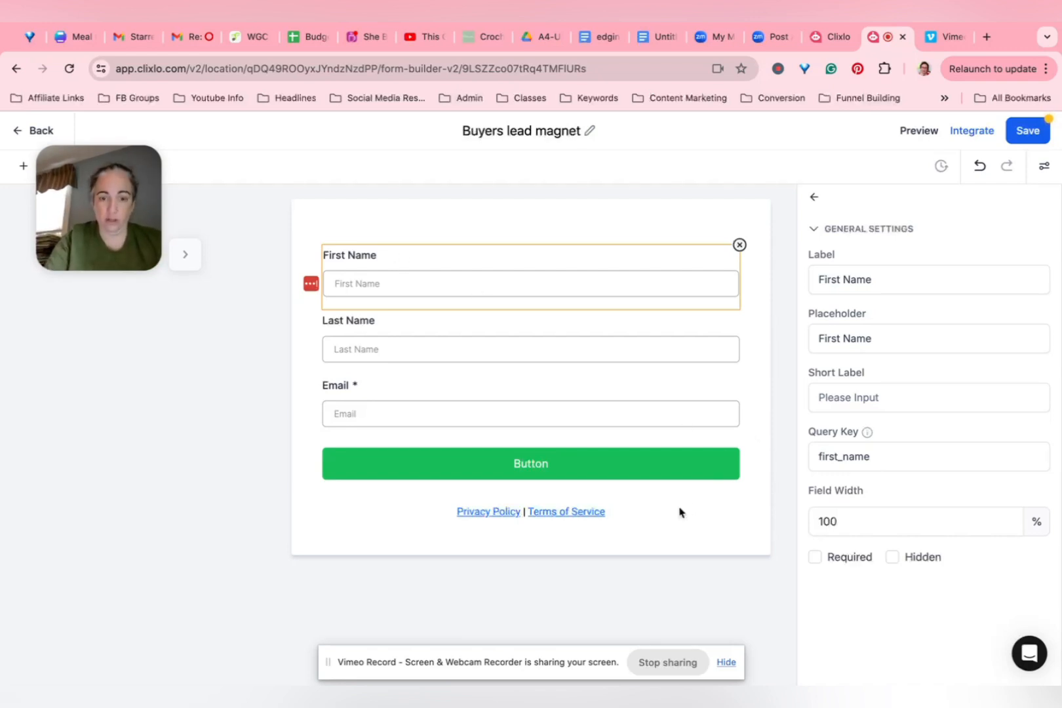
- Check the Privacy Policy link below the form's button, then remove the Privacy Policy and Terms of Service text from the form
{"action": "left_click", "coordinate": [586, 504]}
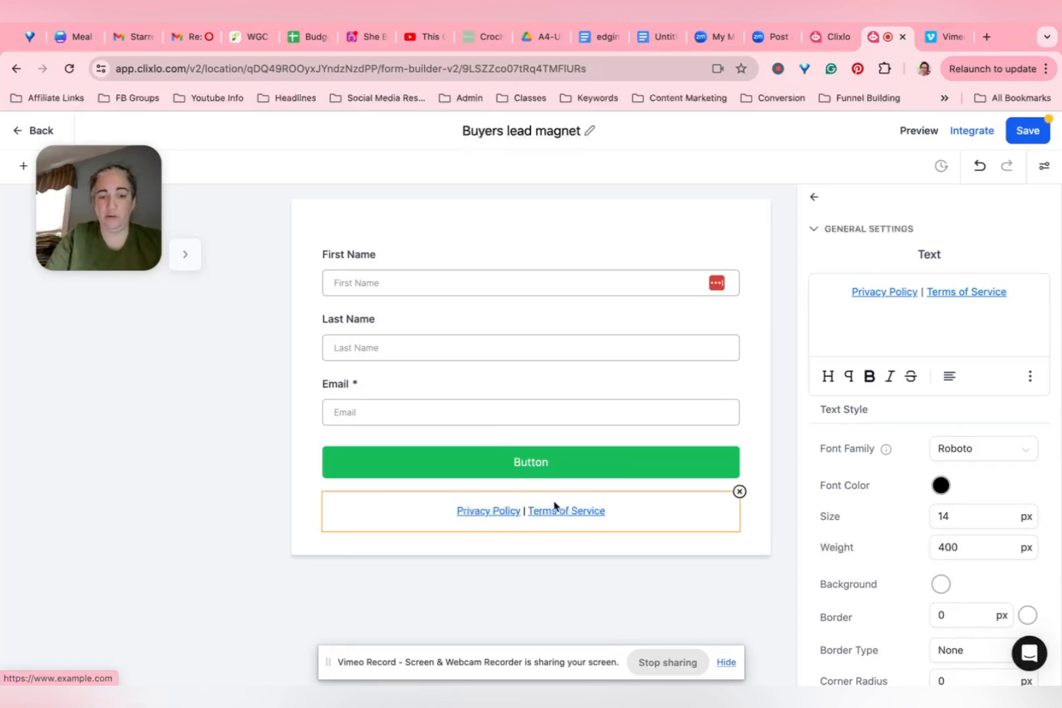
{"action": "left_click", "coordinate": [502, 520]}
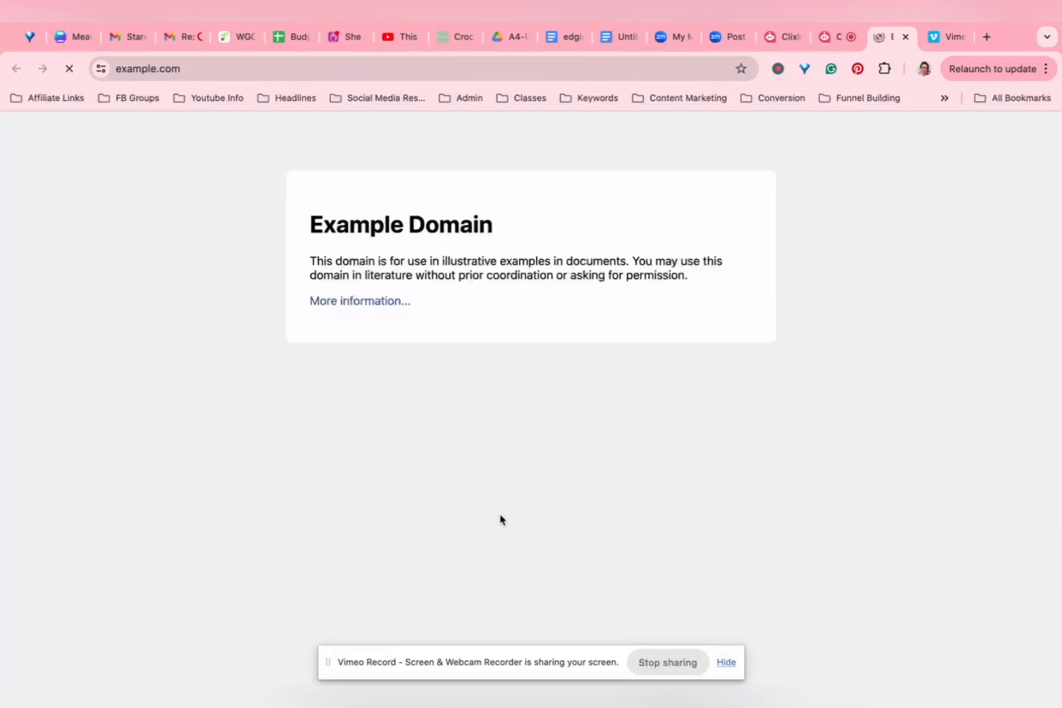
{"action": "left_click", "coordinate": [906, 40]}
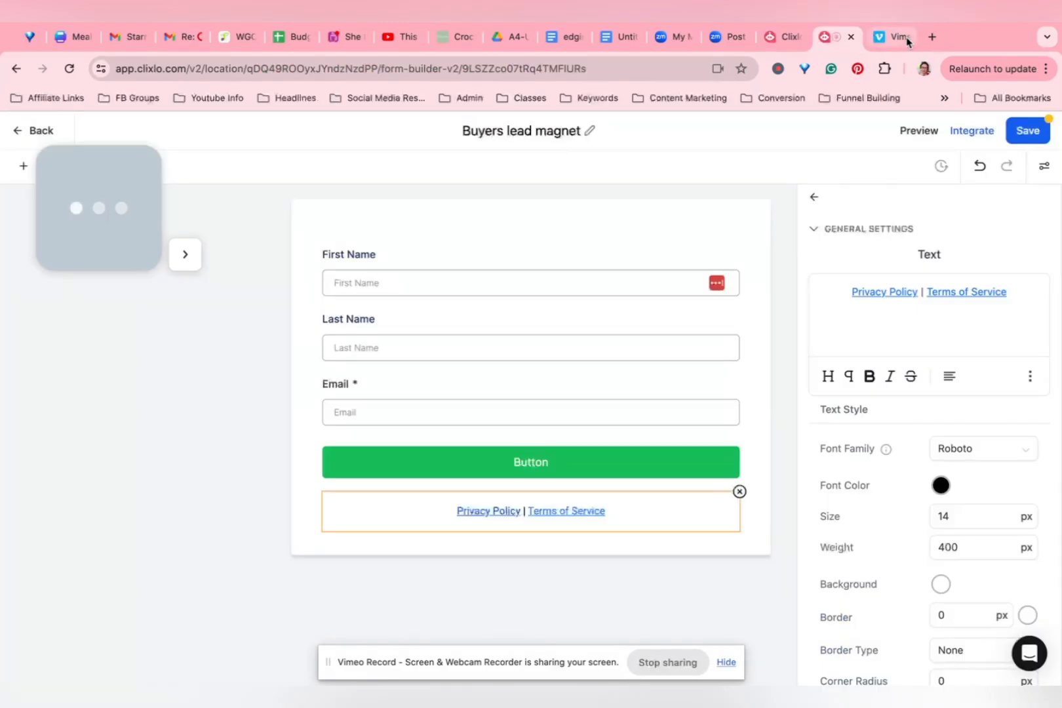
{"action": "left_click", "coordinate": [738, 497]}
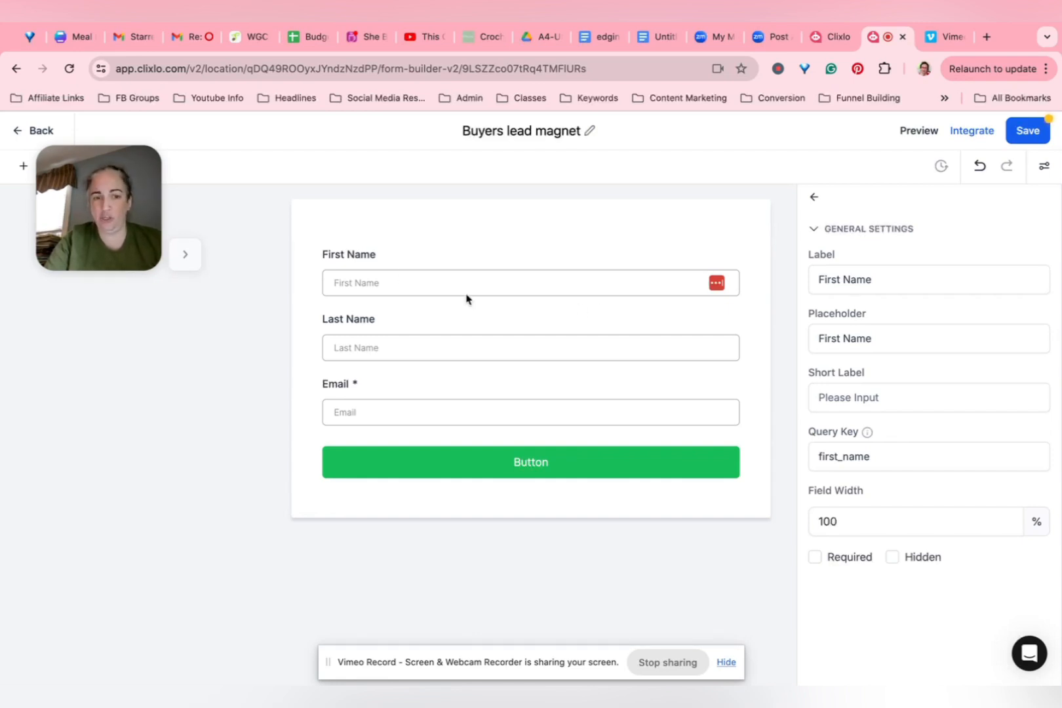
- Make the First Name field required
{"action": "left_click", "coordinate": [384, 283]}
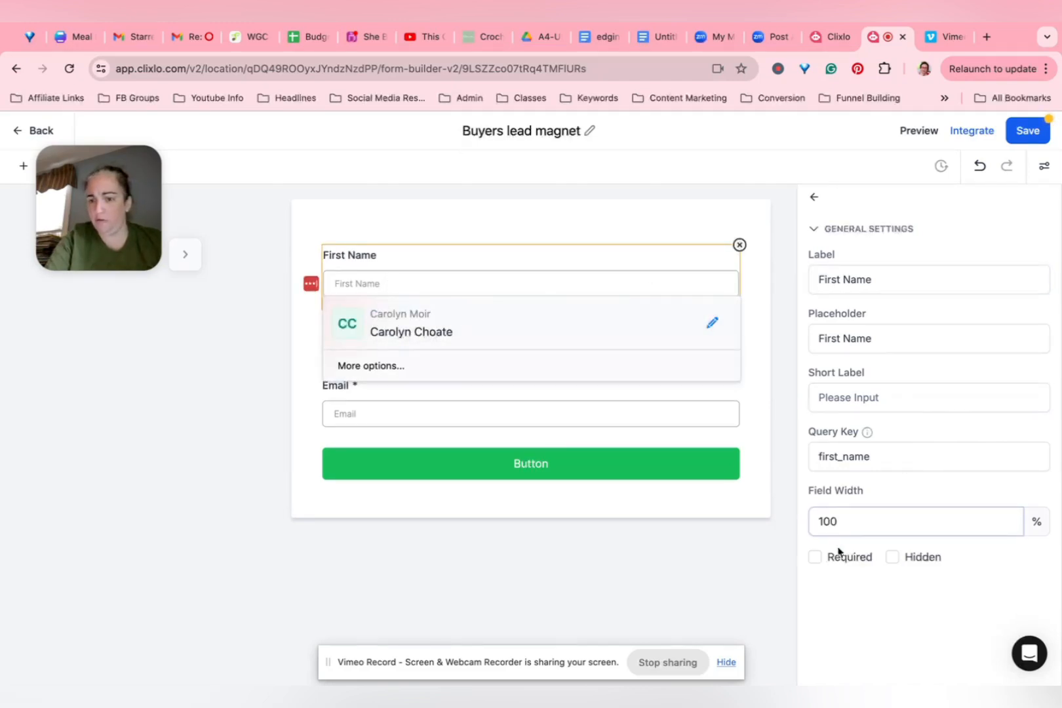
{"action": "left_click", "coordinate": [815, 557]}
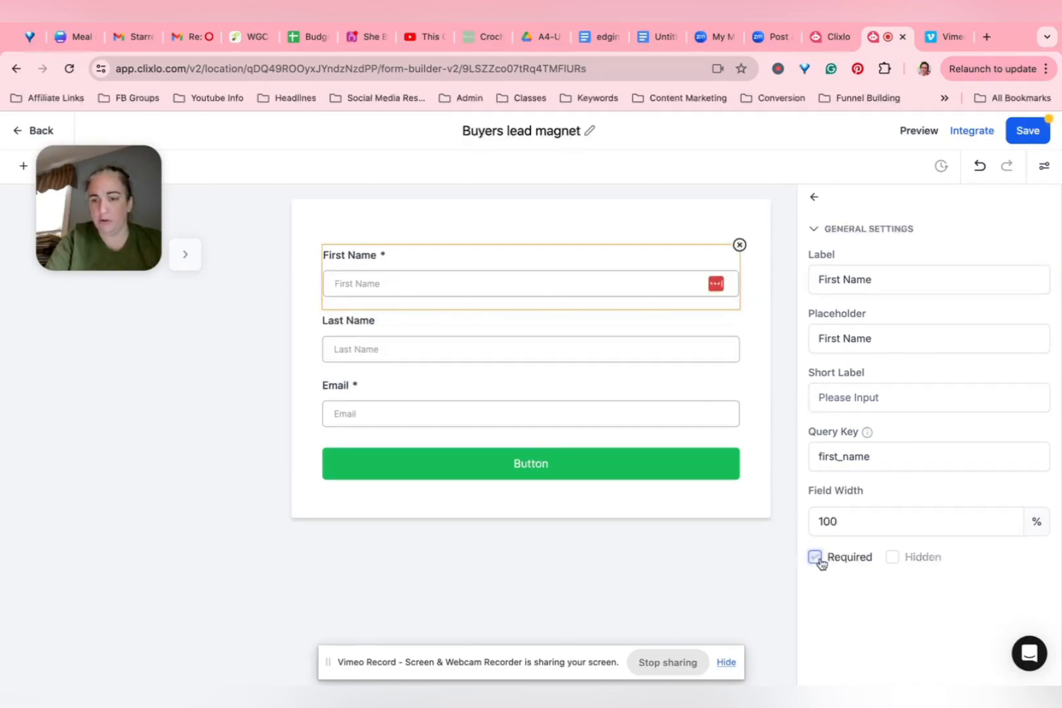
{"action": "left_click", "coordinate": [547, 397]}
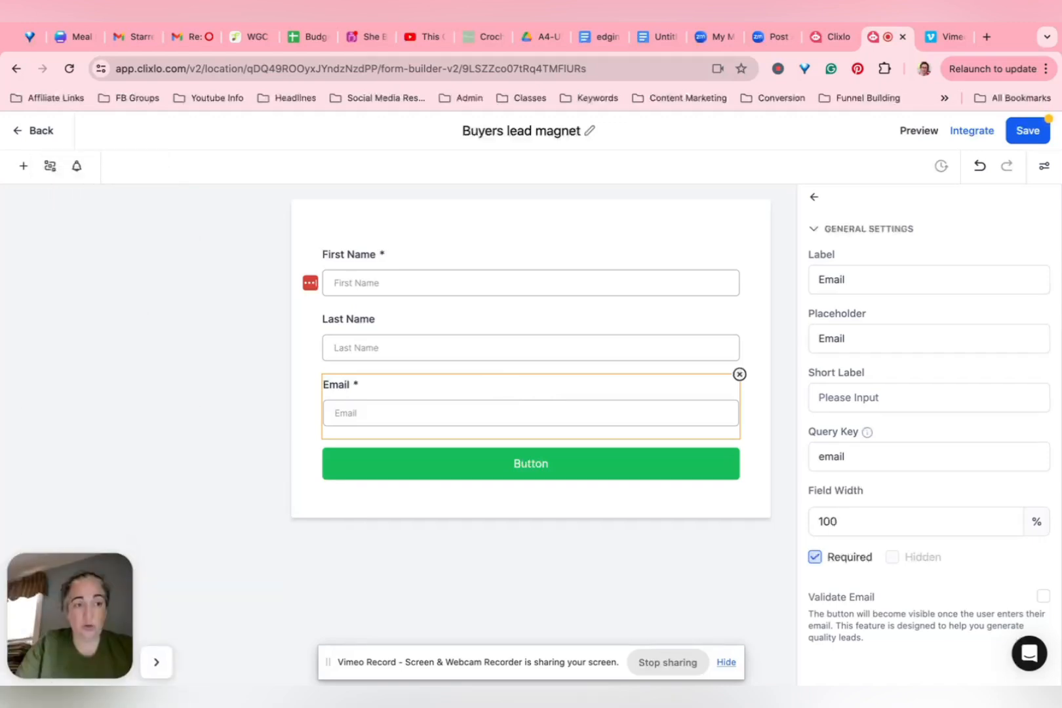
- Look through the available form elements, then start a new custom field of the Checkbox type
{"action": "left_click", "coordinate": [24, 168]}
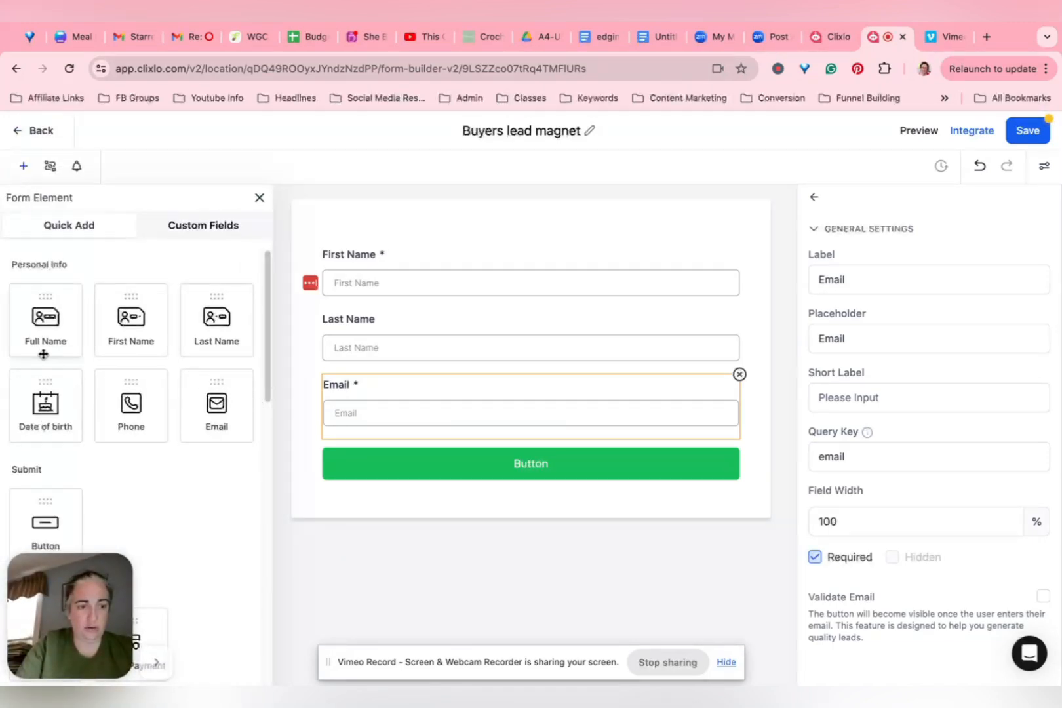
{"action": "scroll", "coordinate": [142, 507], "scroll_direction": "down", "scroll_amount": 5}
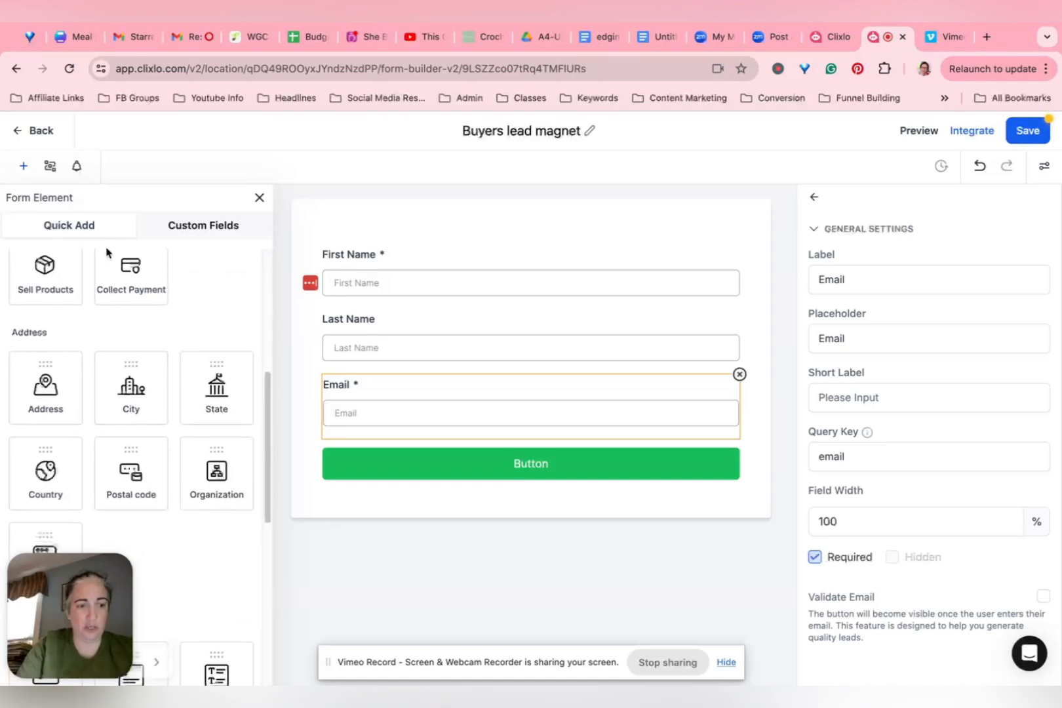
{"action": "scroll", "coordinate": [244, 331], "scroll_direction": "down", "scroll_amount": 5}
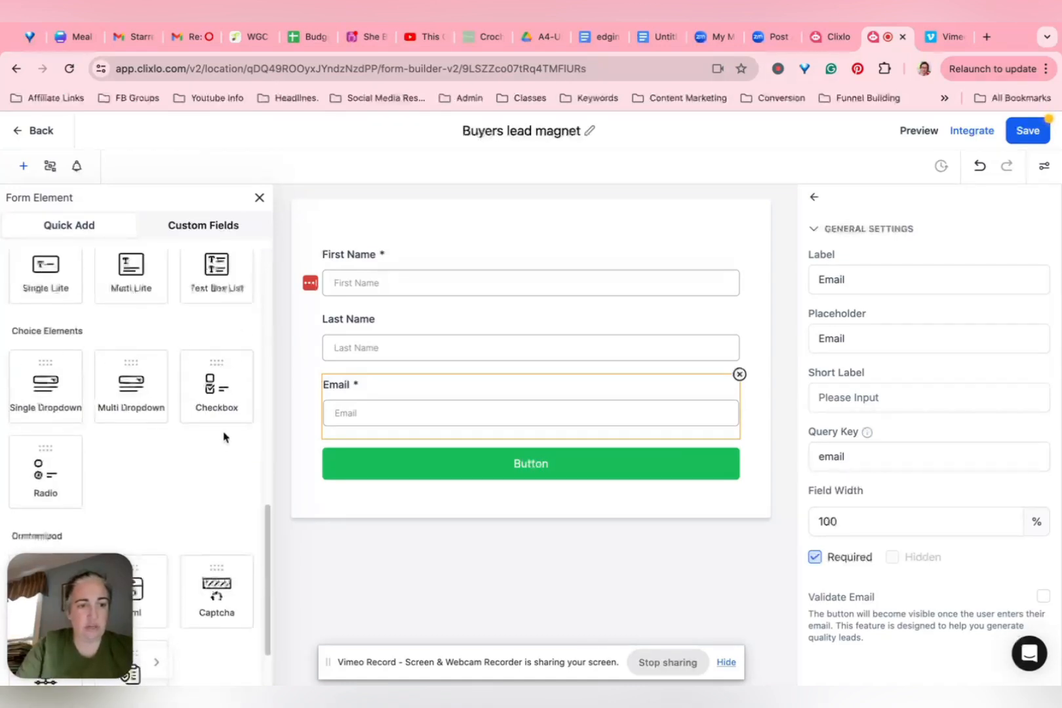
{"action": "scroll", "coordinate": [222, 436], "scroll_direction": "down", "scroll_amount": 3}
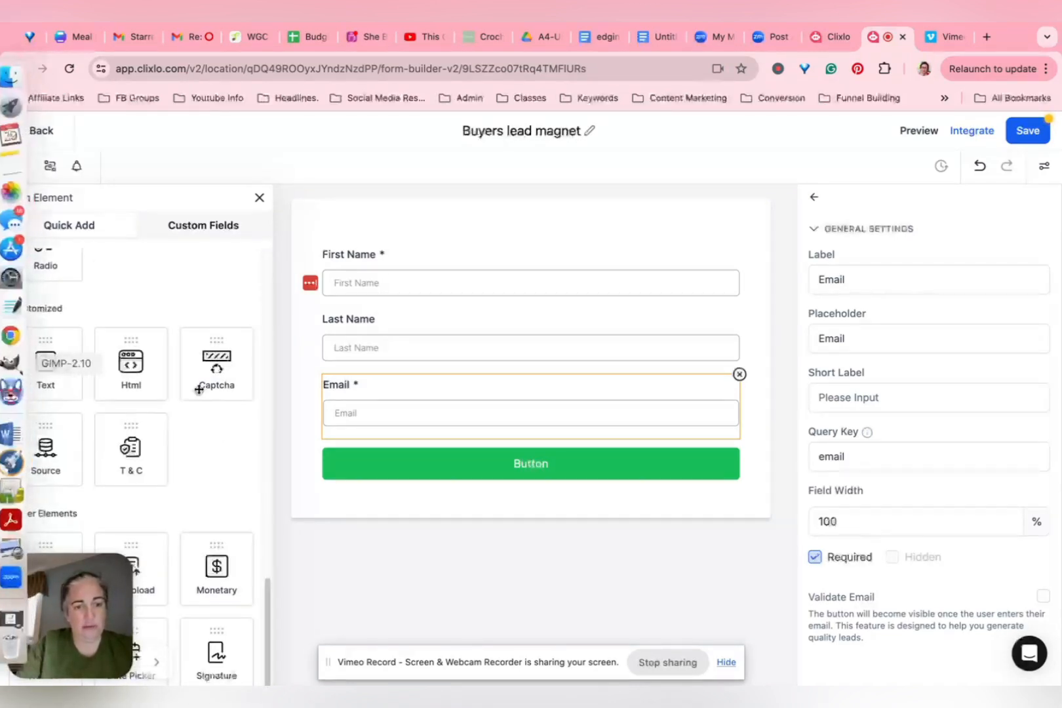
{"action": "left_click", "coordinate": [194, 225]}
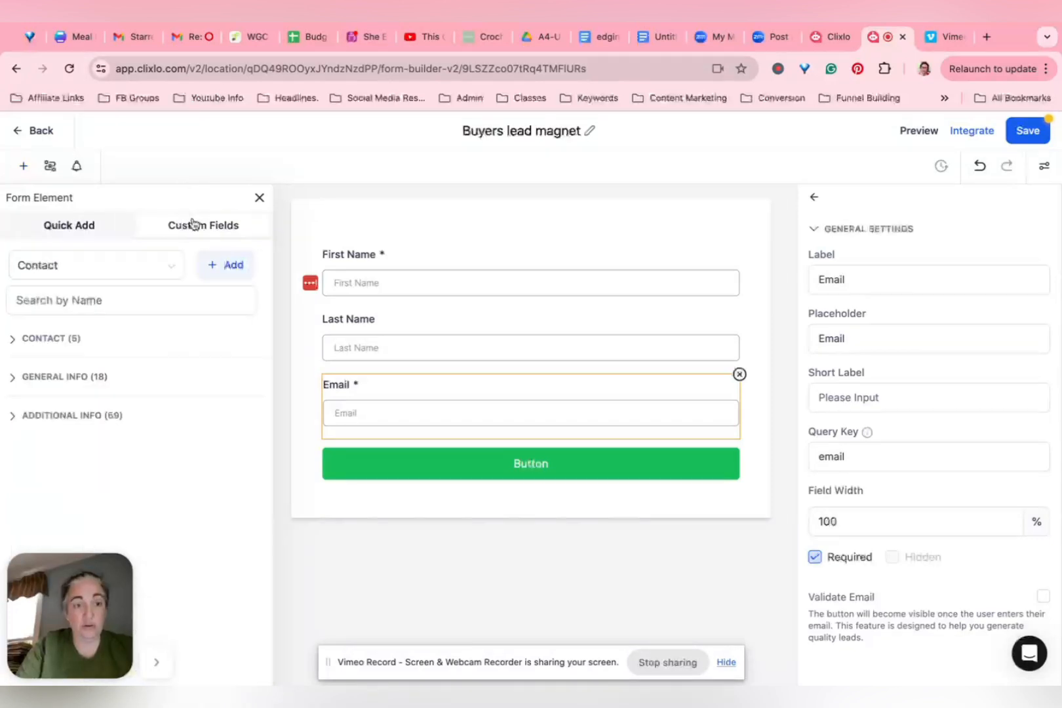
{"action": "left_click", "coordinate": [220, 274]}
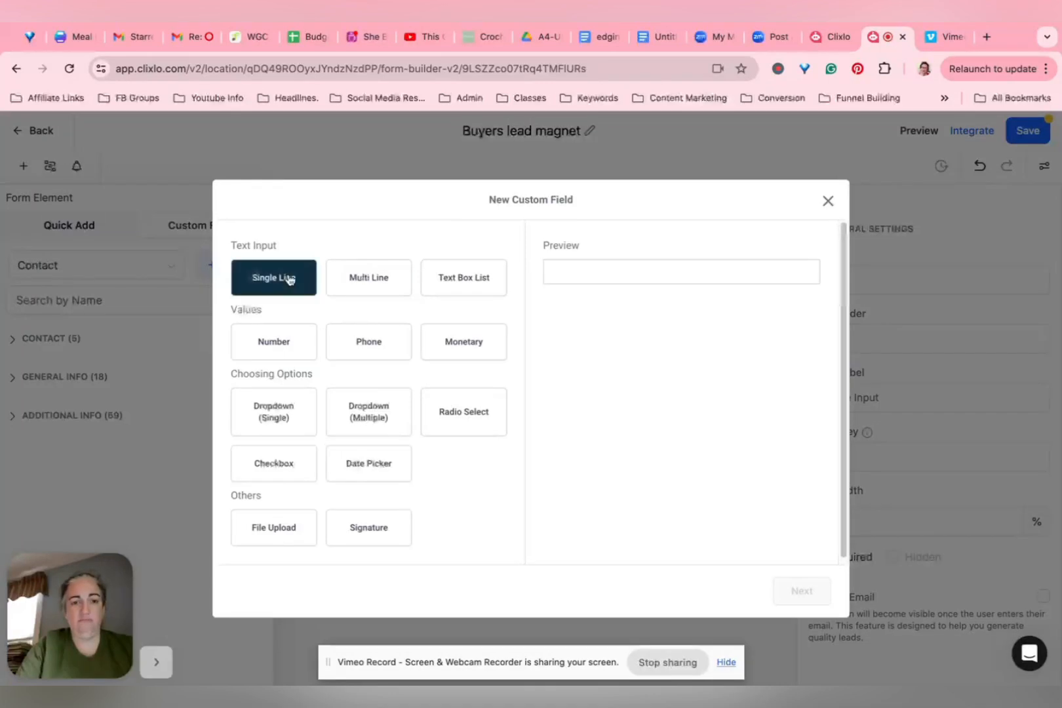
{"action": "left_click", "coordinate": [254, 477]}
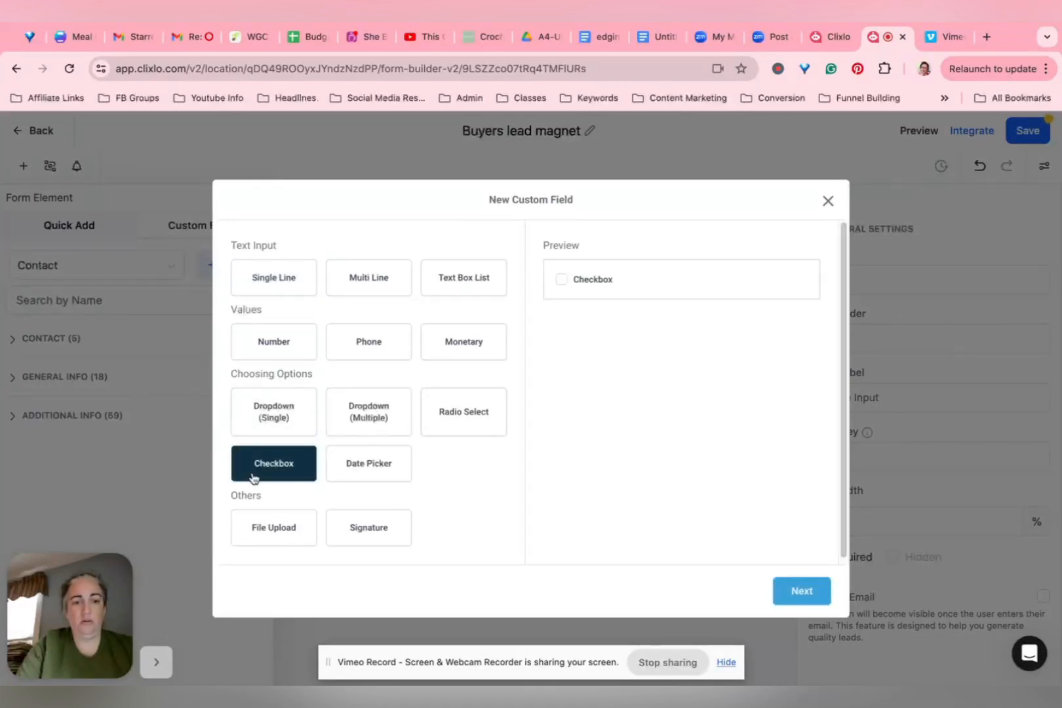
{"action": "left_click", "coordinate": [818, 594]}
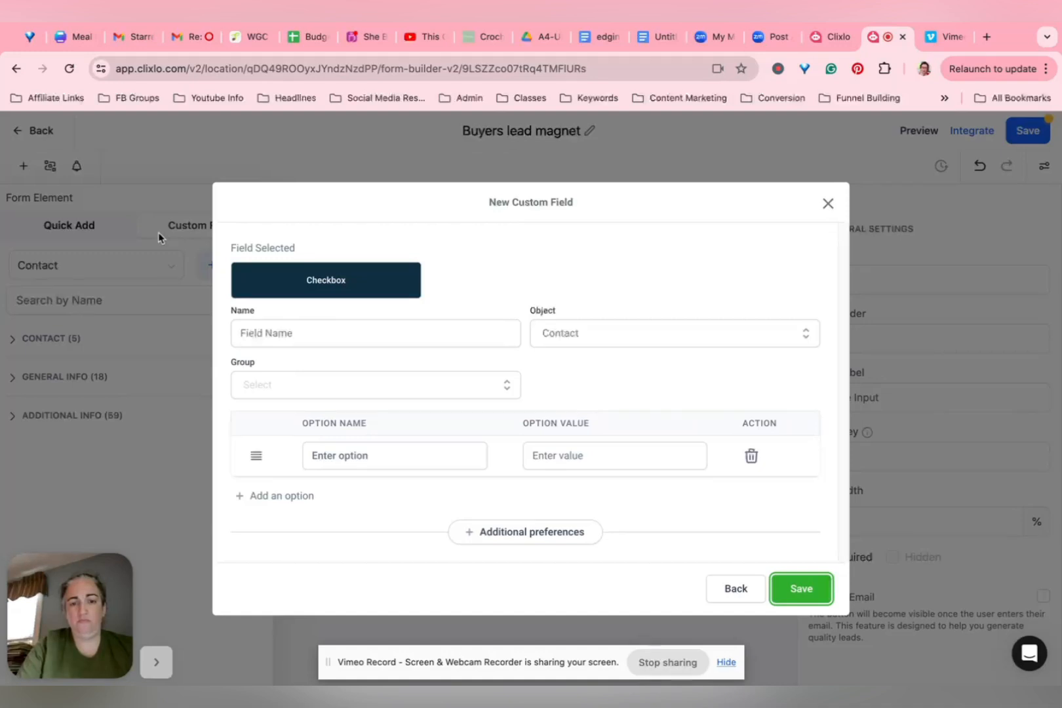
- Name the custom checkbox field "Have you purchased a home before?"
{"action": "left_click", "coordinate": [357, 322]}
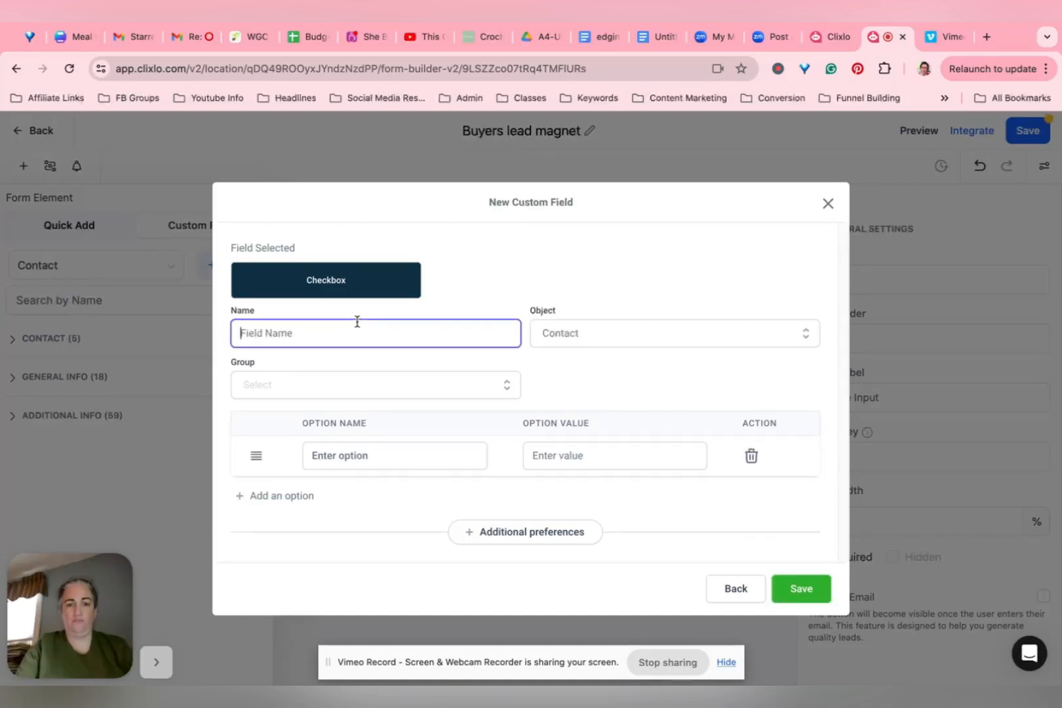
{"action": "type", "text": "Have you pu"}
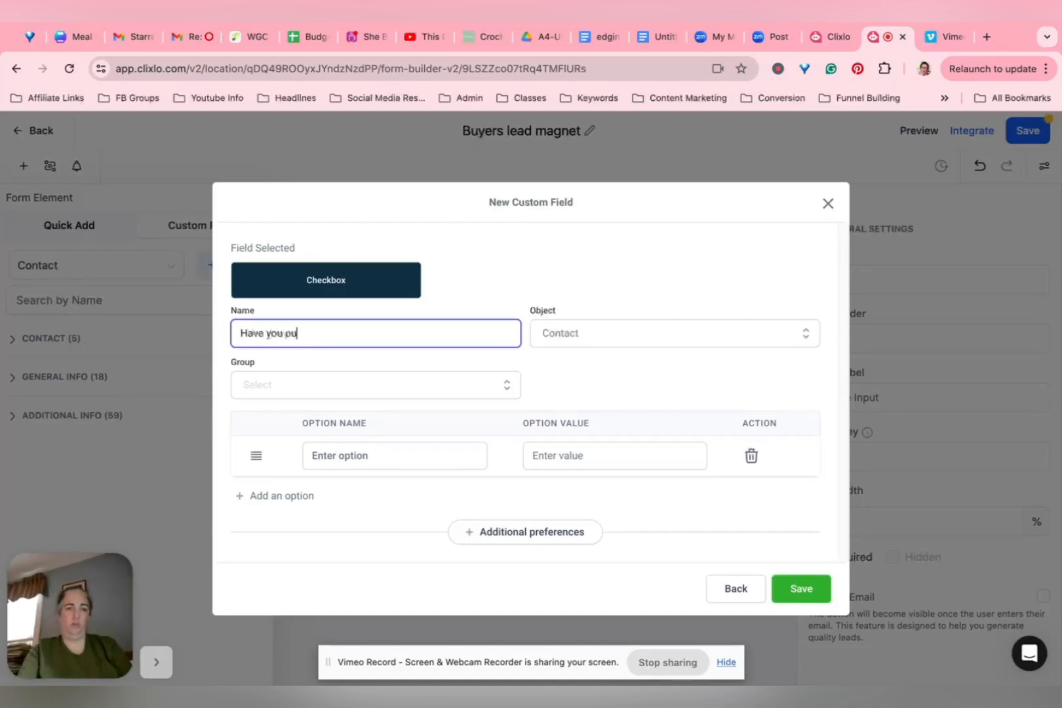
{"action": "type", "text": "rchased a home b"}
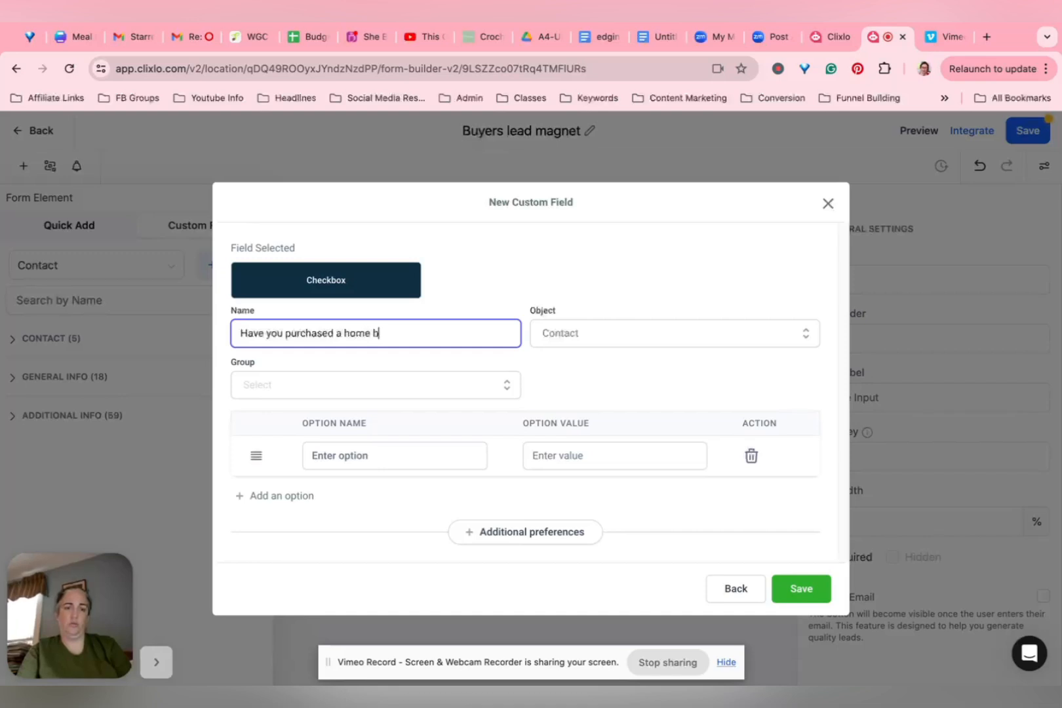
{"action": "type", "text": "efore?"}
{"action": "key", "text": "Tab"}
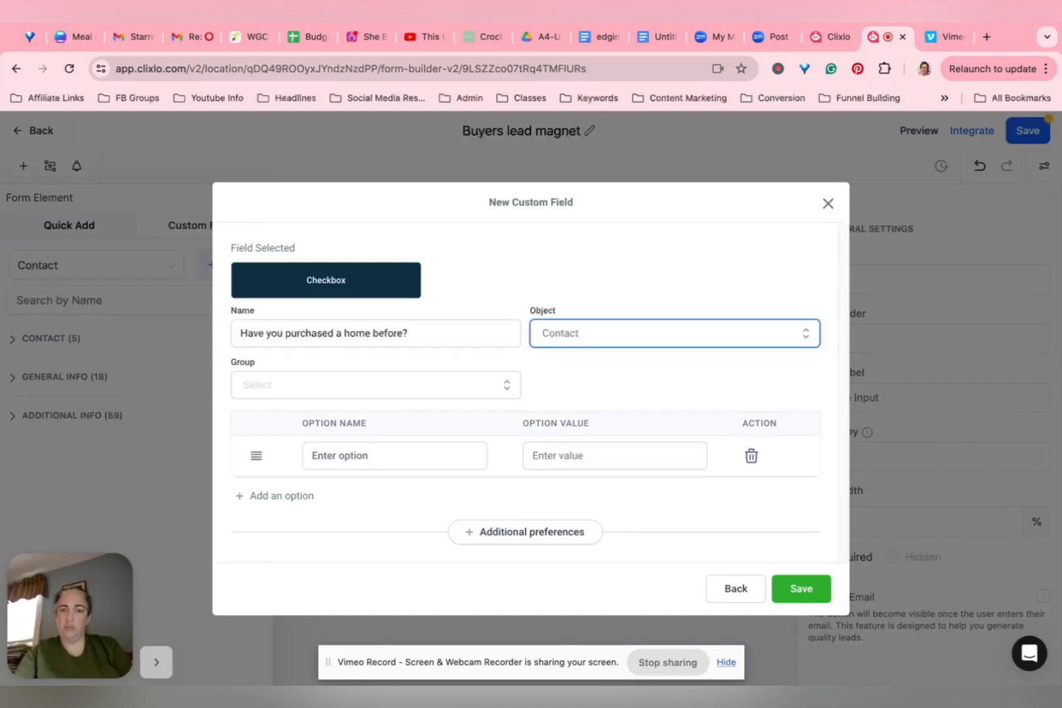
- Assign the custom field to the Contact object and the General Info group
{"action": "left_click", "coordinate": [593, 341]}
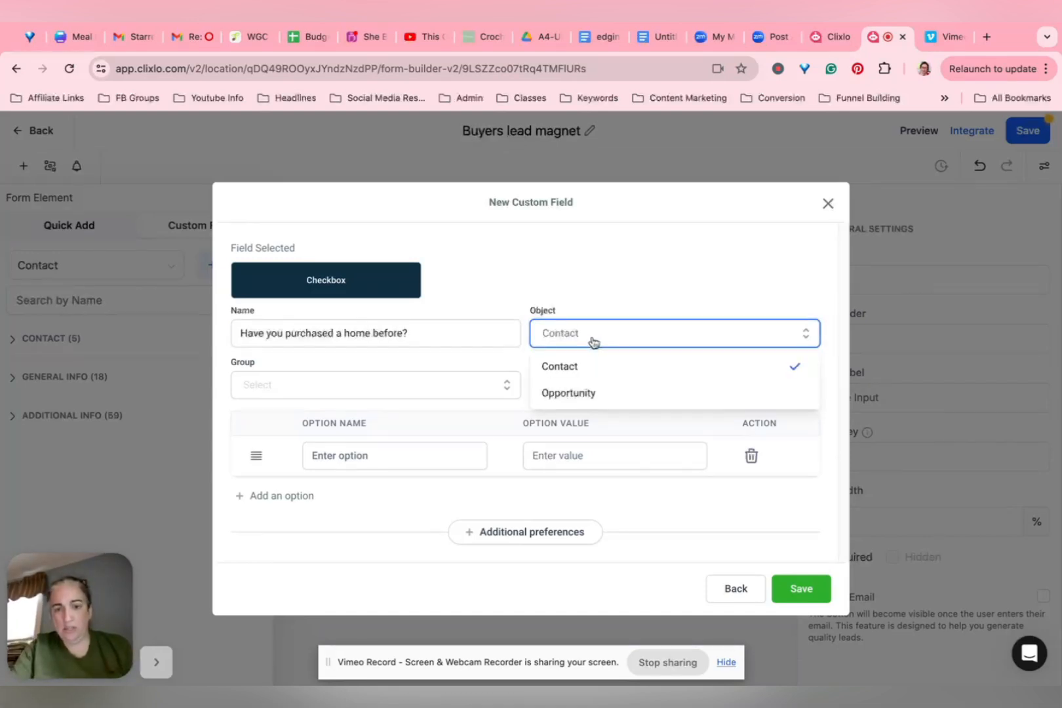
{"action": "left_click", "coordinate": [561, 371]}
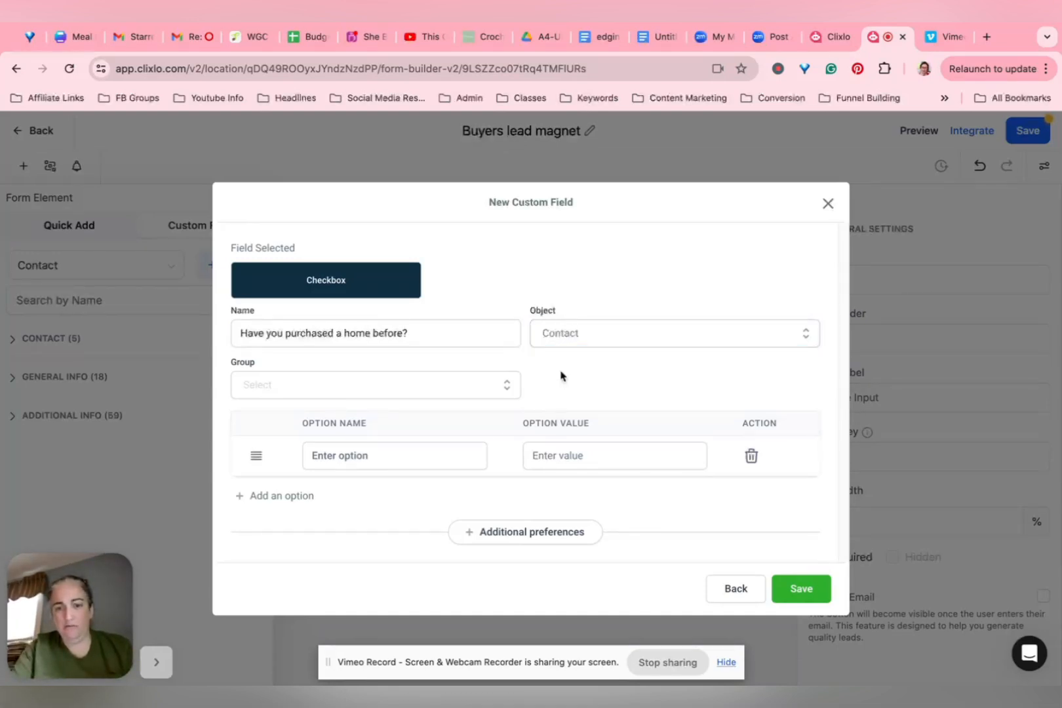
{"action": "left_click", "coordinate": [285, 393]}
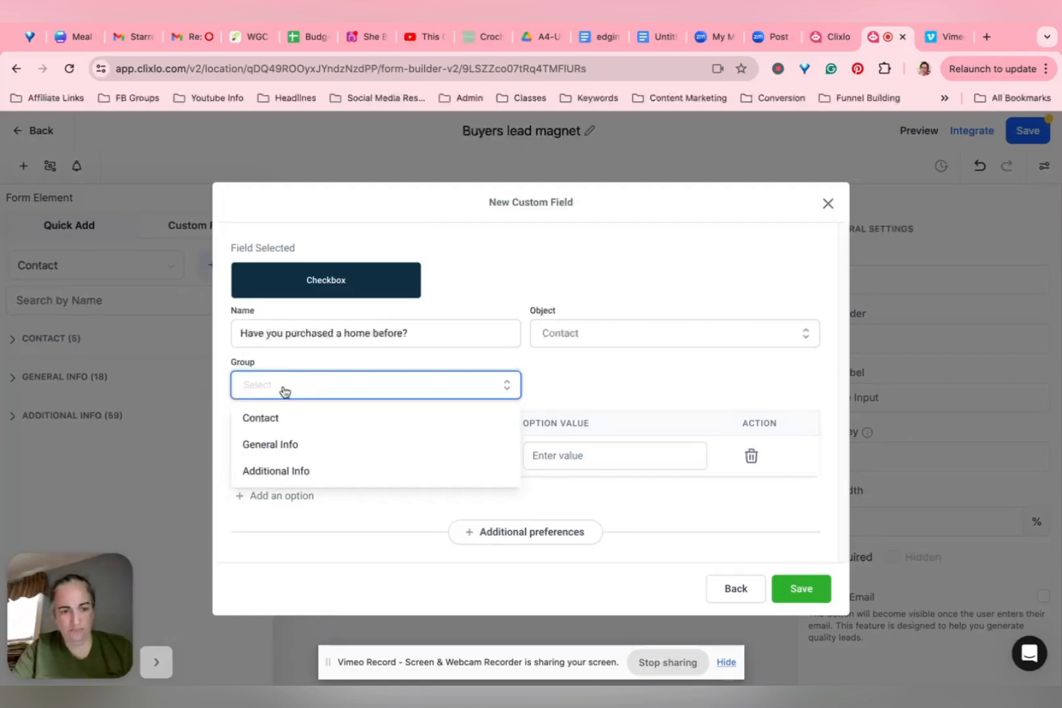
{"action": "left_click", "coordinate": [293, 449]}
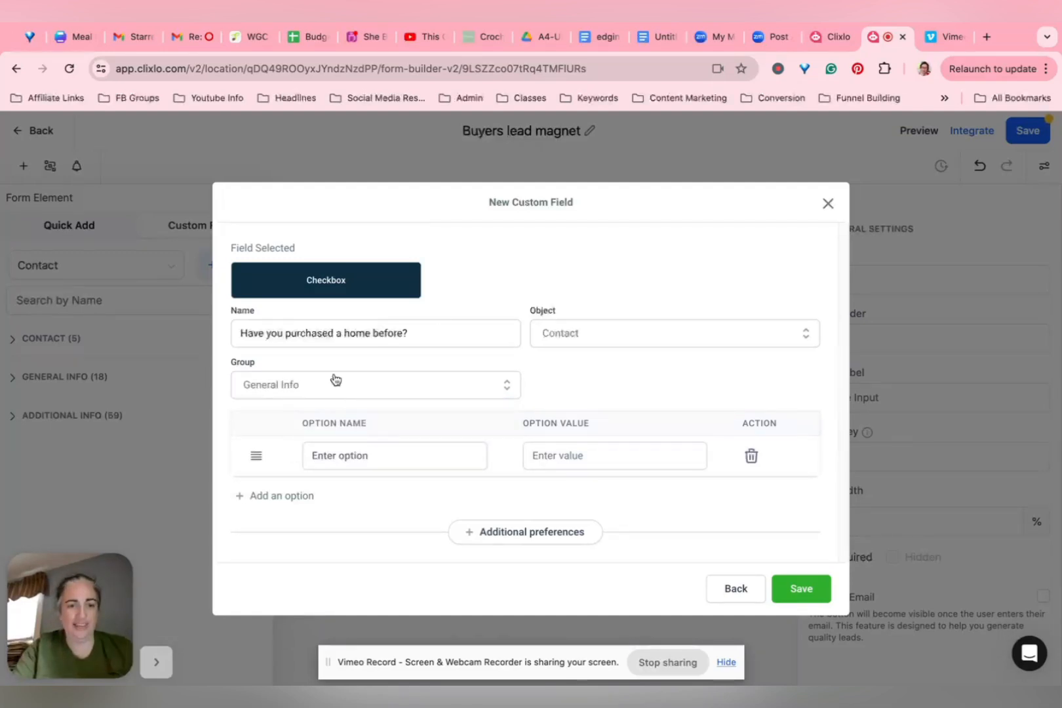
{"action": "left_click", "coordinate": [289, 392]}
{"action": "left_click", "coordinate": [290, 392]}
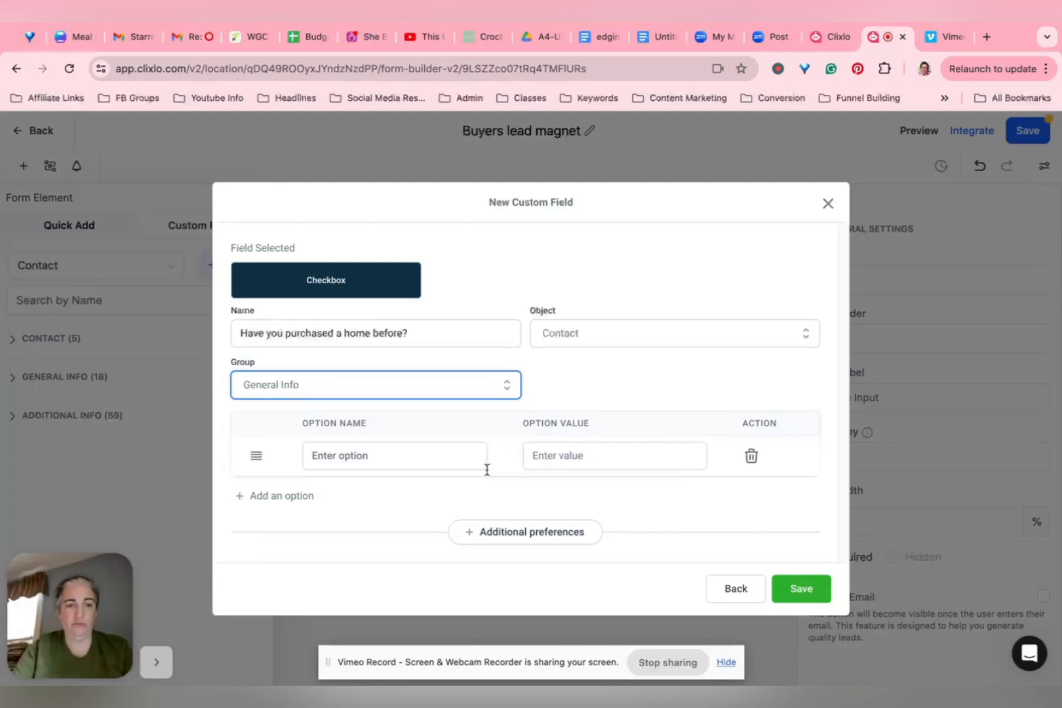
- Enter "Tell me more" as the name of the checkbox field's first option
{"action": "left_click", "coordinate": [415, 455]}
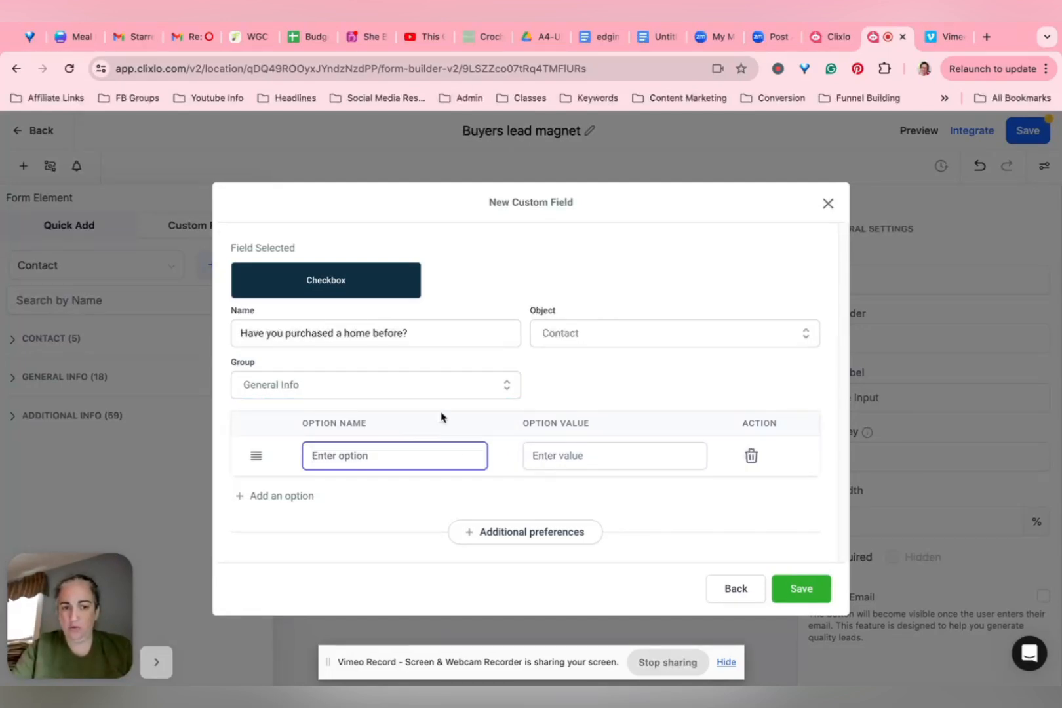
{"action": "type", "text": "Hae y"}
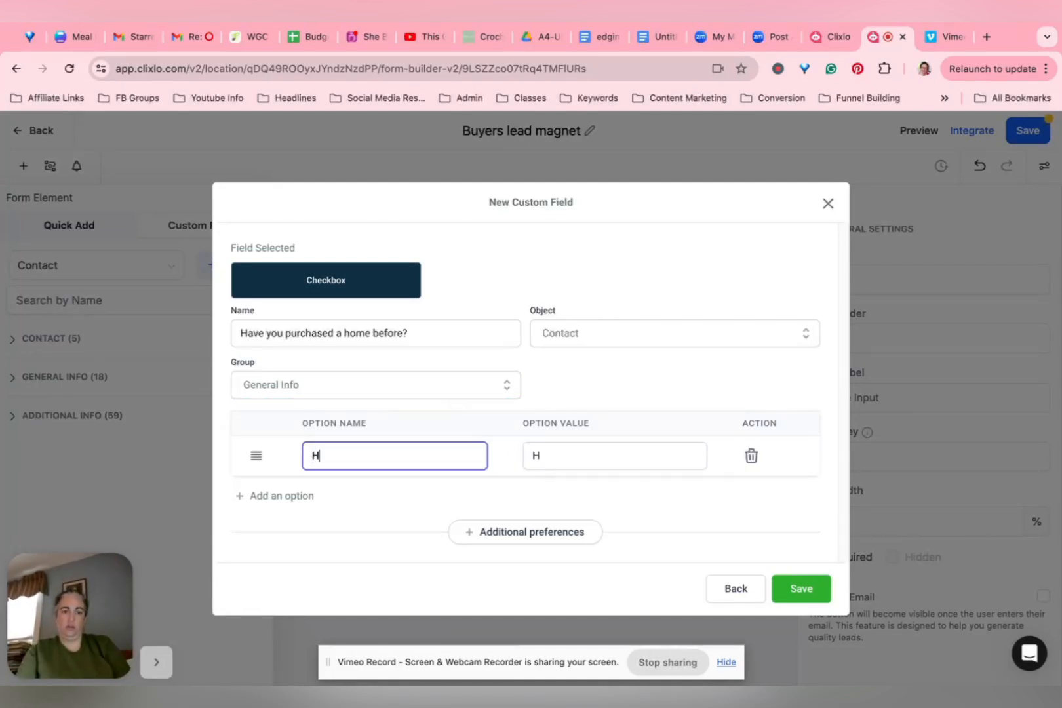
{"action": "key", "text": "BackSpace"}
{"action": "key", "text": "BackSpace"}
{"action": "key", "text": "BackSpace"}
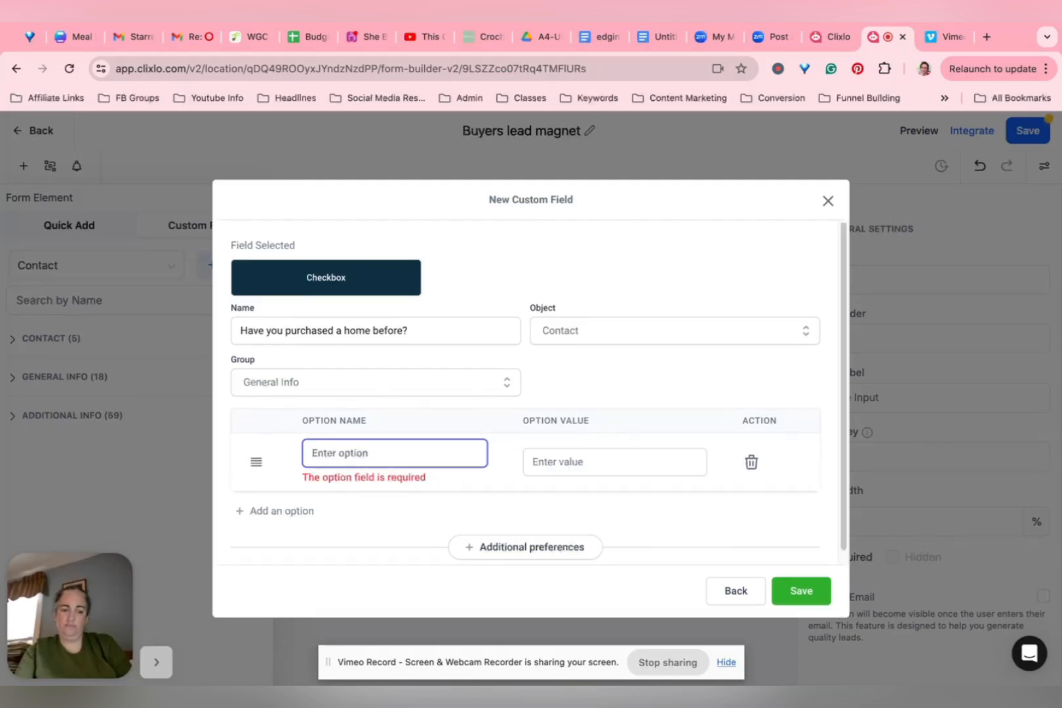
{"action": "type", "text": "Tell me more"}
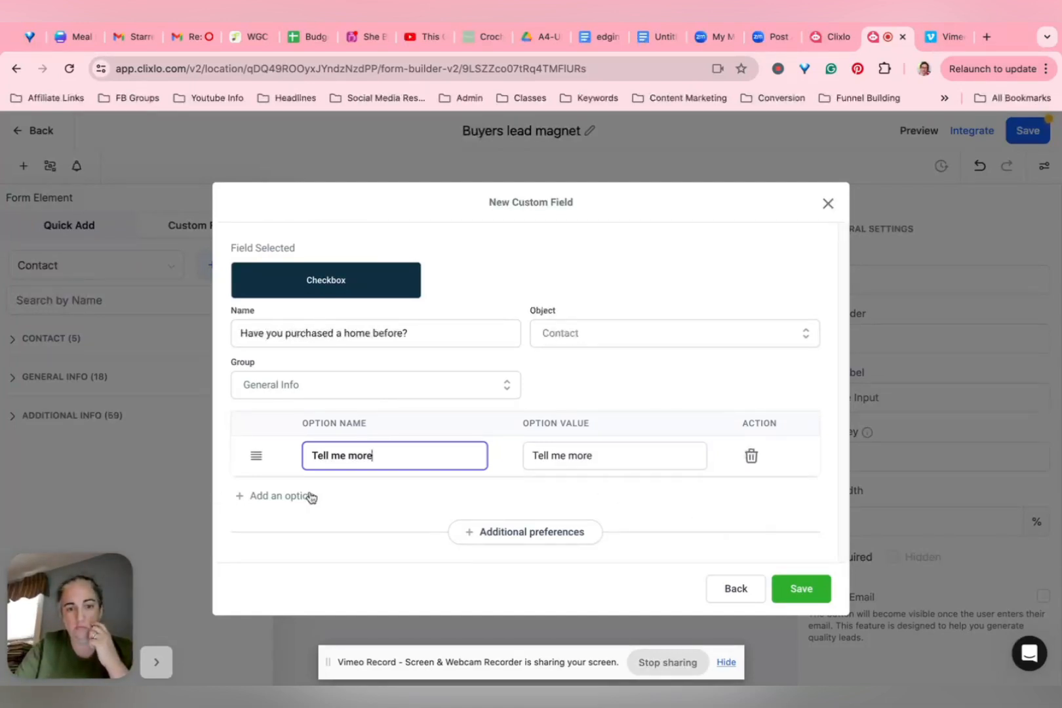
- Rename the checkbox field's first option to "Yes" and add a second option named "No"
{"action": "left_click_drag", "start_coordinate": [374, 453], "coordinate": [287, 449]}
{"action": "type", "text": "Yes"}
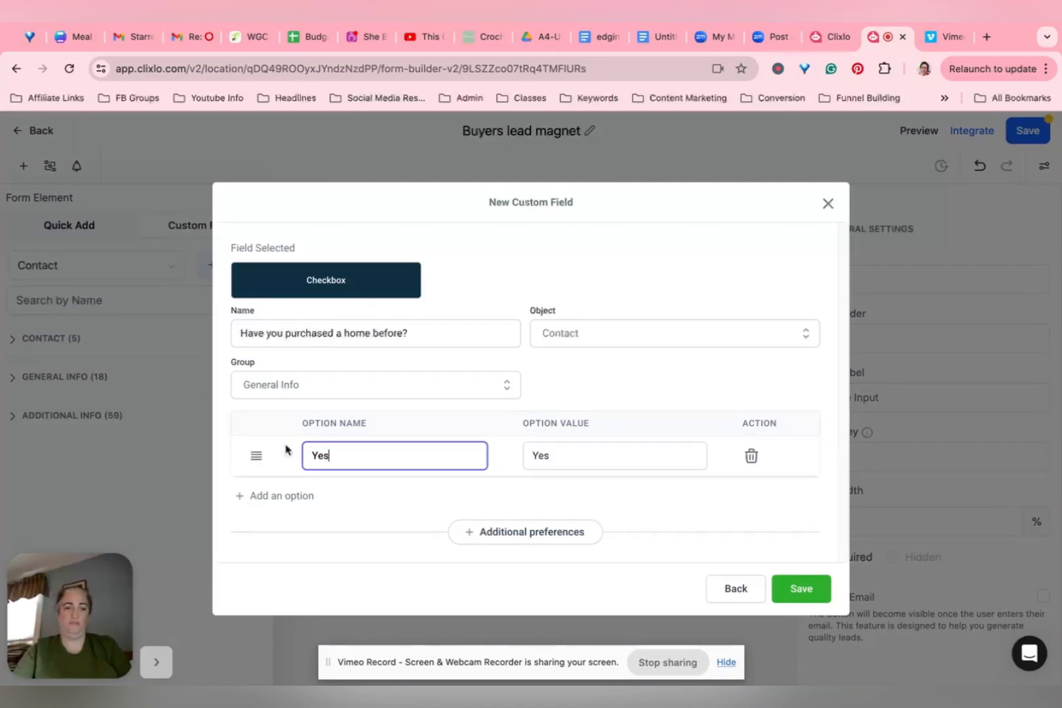
{"action": "left_click", "coordinate": [289, 495]}
{"action": "left_click", "coordinate": [354, 492]}
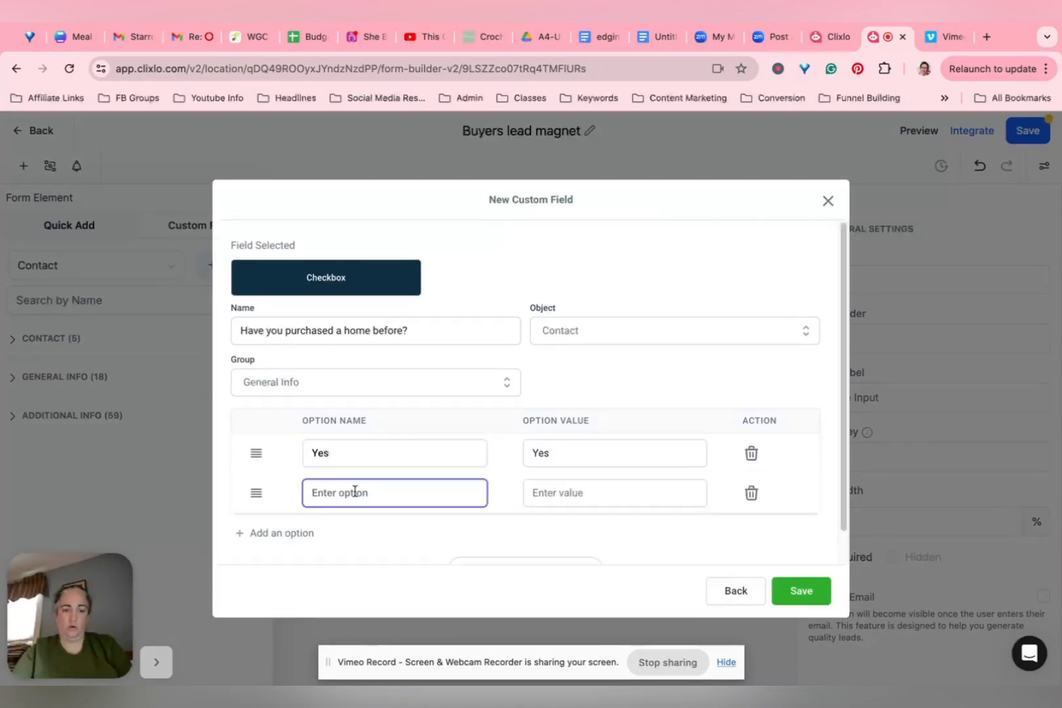
{"action": "type", "text": "No"}
{"action": "scroll", "coordinate": [889, 500], "scroll_direction": "down", "scroll_amount": 1}
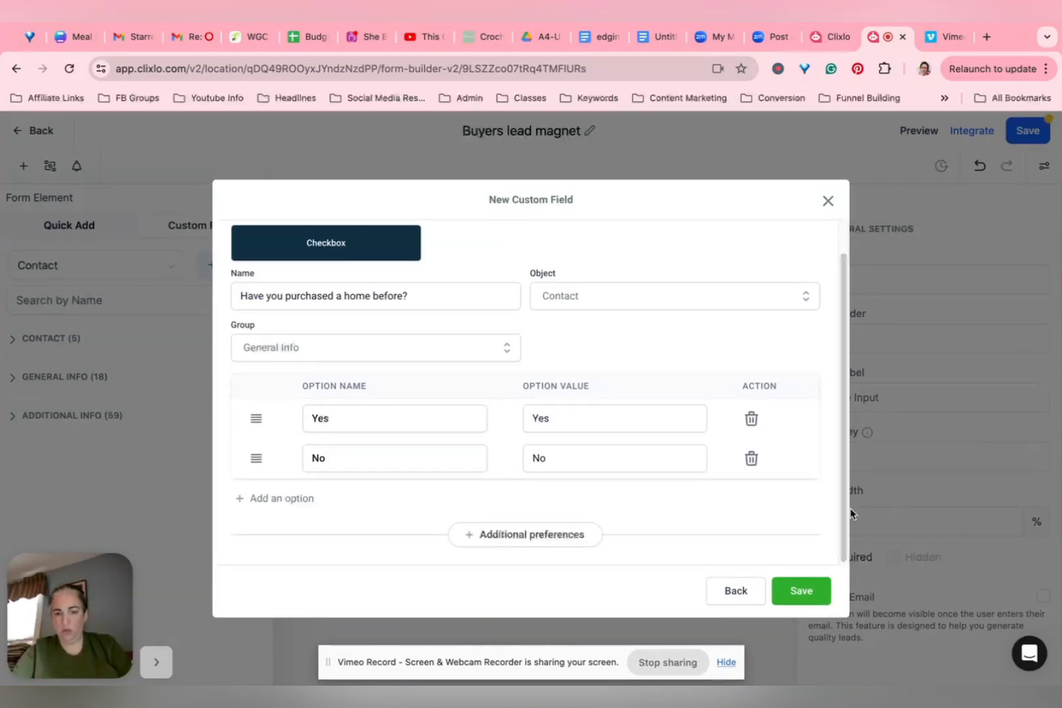
- Check the custom field's additional preferences, then save the new checkbox field
{"action": "left_click", "coordinate": [534, 535]}
{"action": "scroll", "coordinate": [516, 502], "scroll_direction": "down", "scroll_amount": 2}
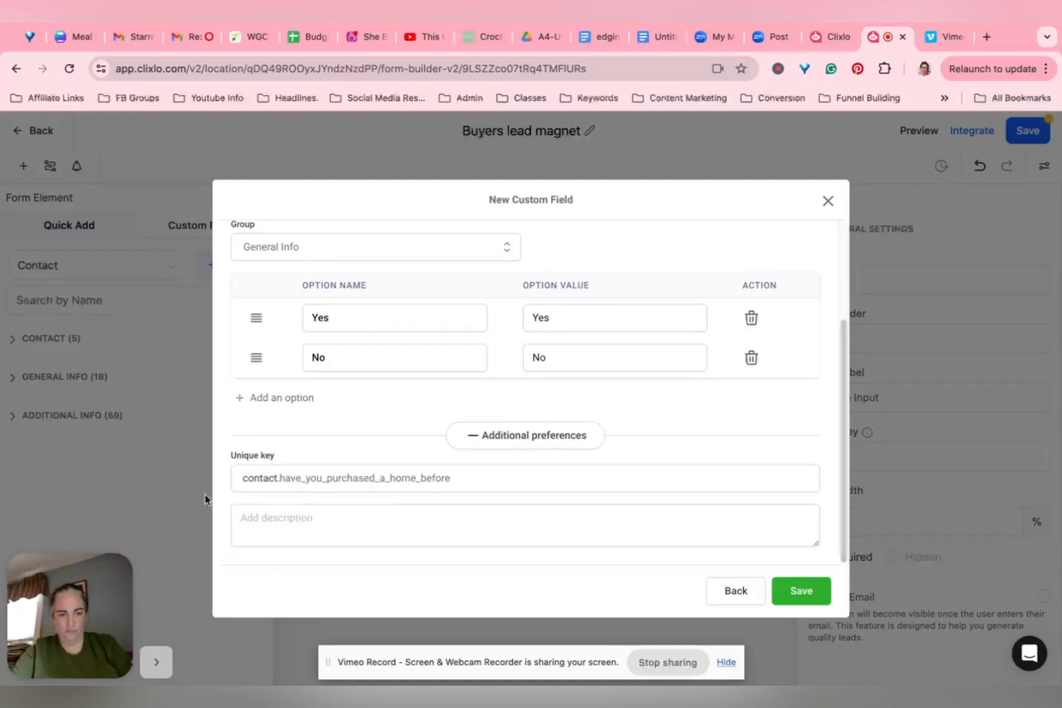
{"action": "left_click", "coordinate": [506, 437]}
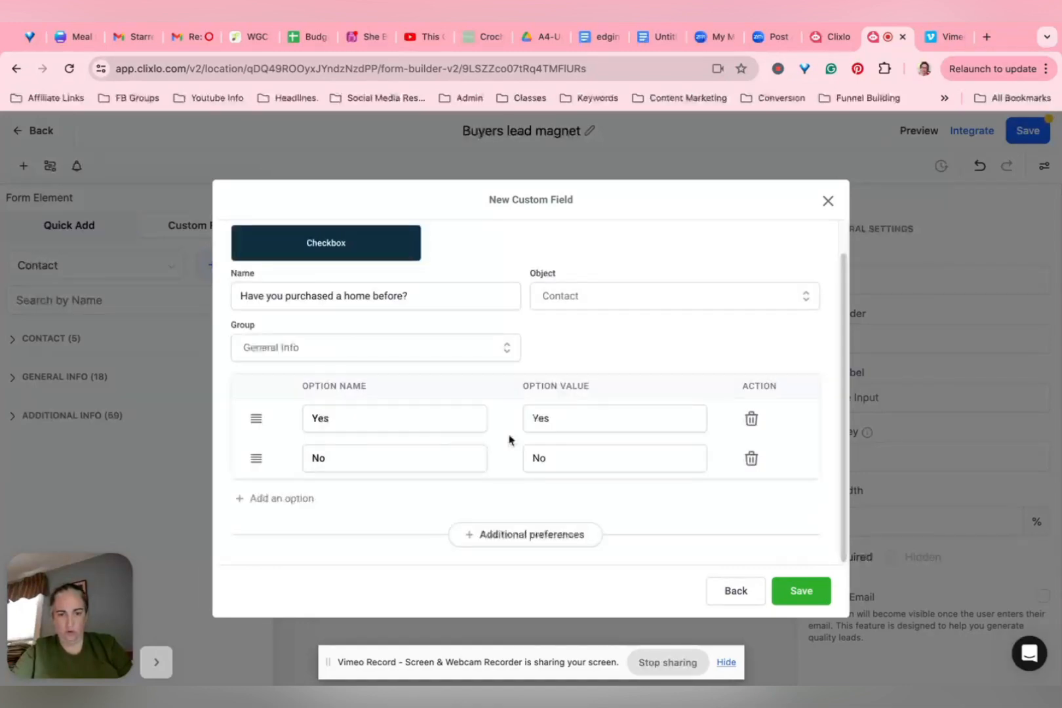
{"action": "left_click", "coordinate": [799, 593]}
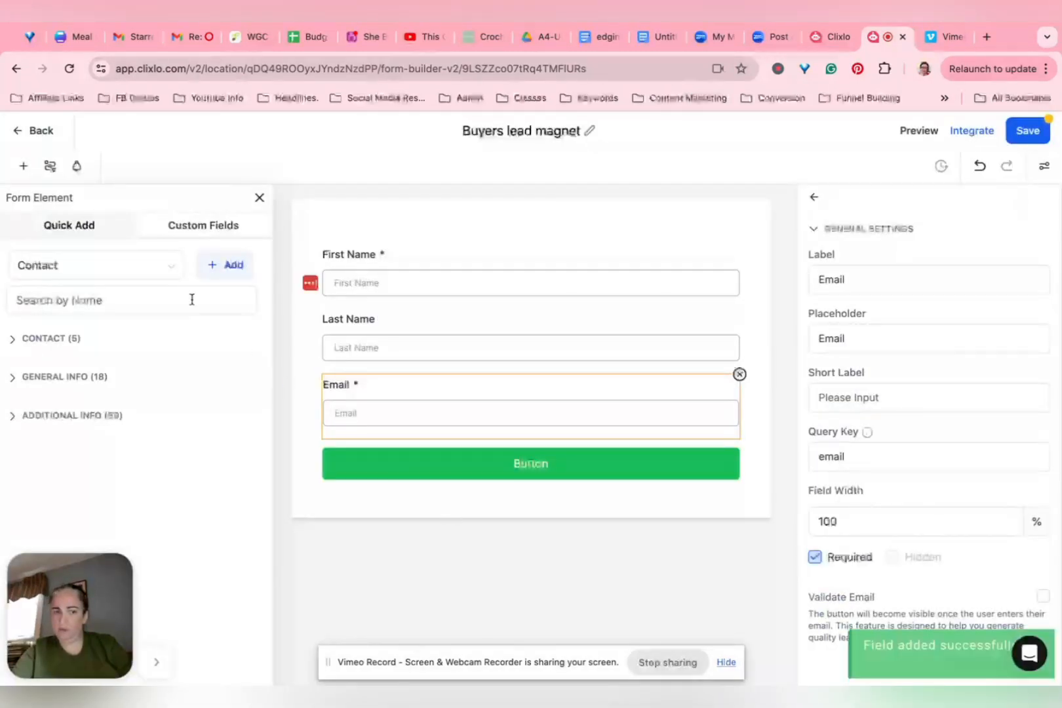
- Look through the General Info custom fields for the new home-purchase question
{"action": "left_click", "coordinate": [190, 299]}
{"action": "left_click", "coordinate": [22, 378]}
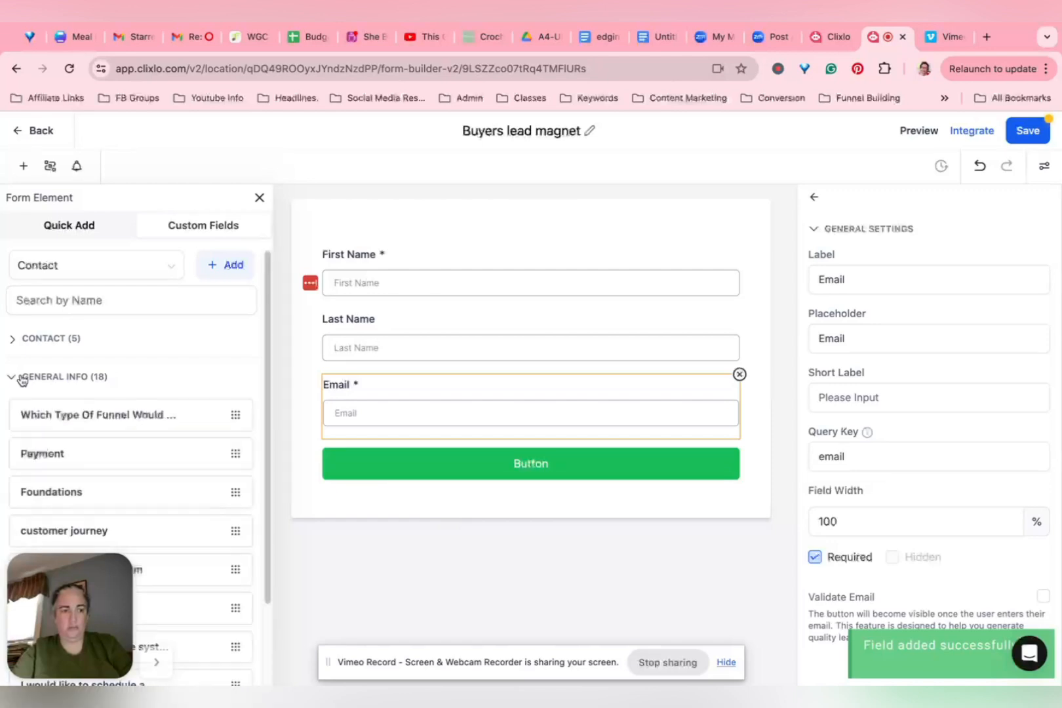
{"action": "scroll", "coordinate": [25, 380], "scroll_direction": "down", "scroll_amount": 3}
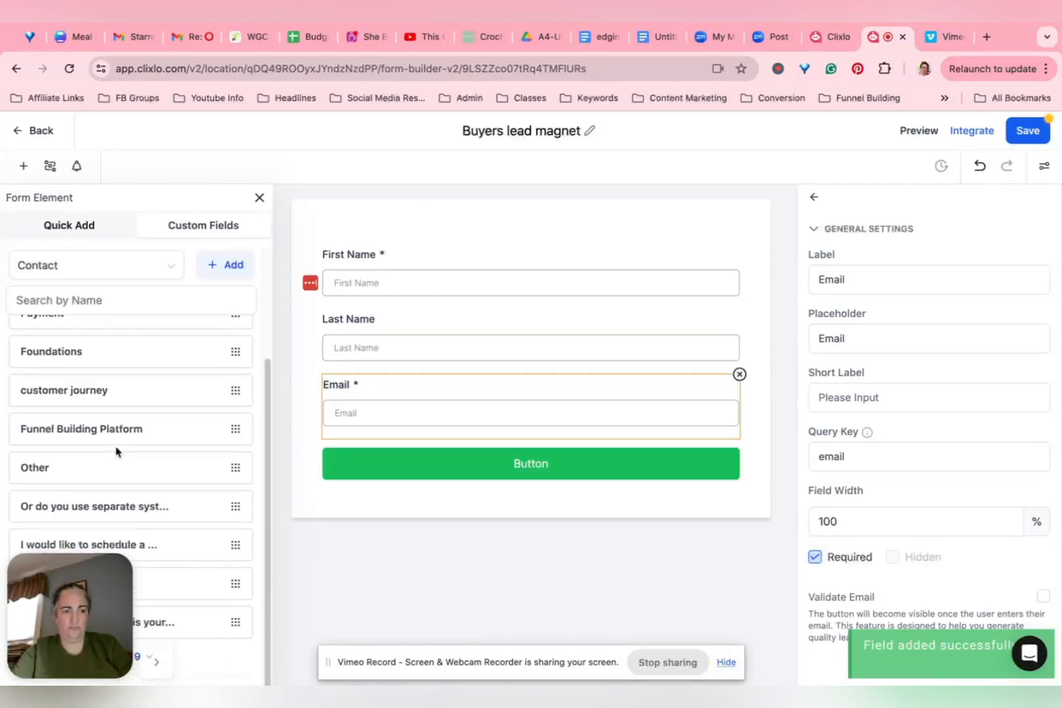
{"action": "left_click_drag", "start_coordinate": [50, 638], "coordinate": [87, 397]}
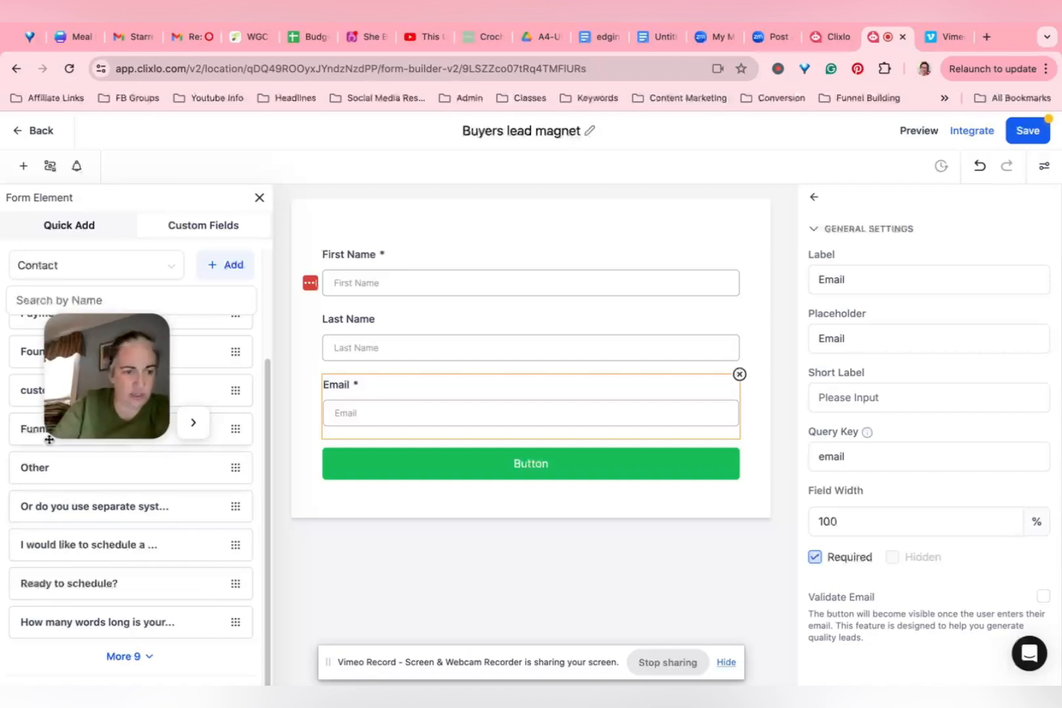
{"action": "left_click_drag", "start_coordinate": [56, 466], "coordinate": [53, 542]}
{"action": "scroll", "coordinate": [86, 419], "scroll_direction": "up", "scroll_amount": 2}
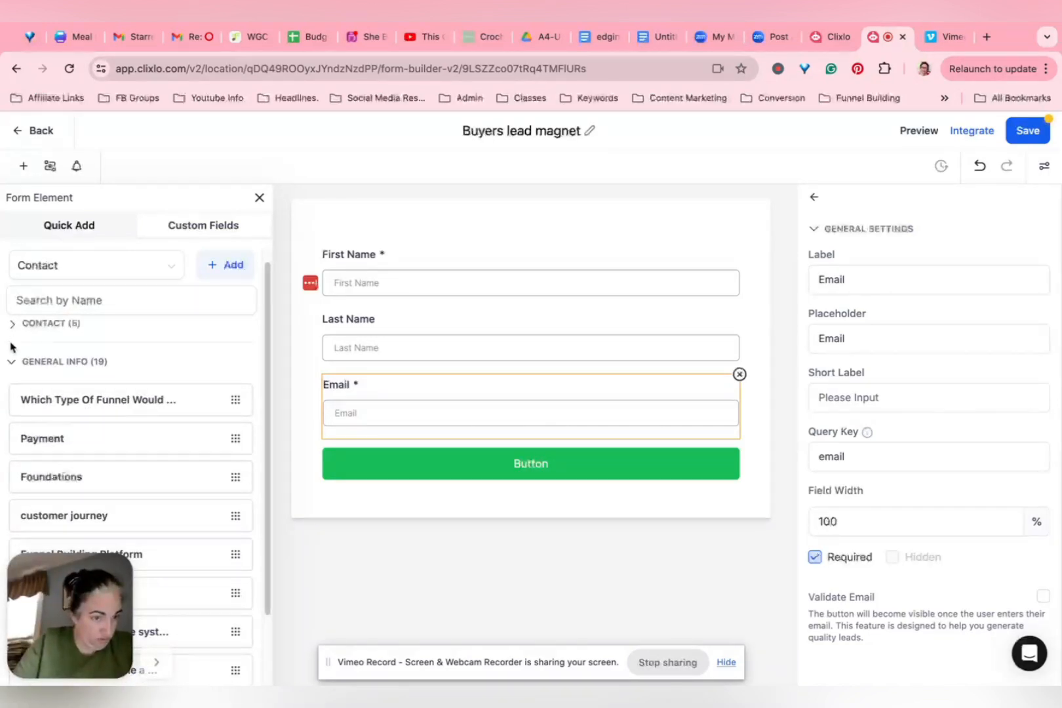
- Save the Buyers lead magnet form and reload the form builder page
{"action": "left_click", "coordinate": [71, 70]}
{"action": "left_click", "coordinate": [575, 251]}
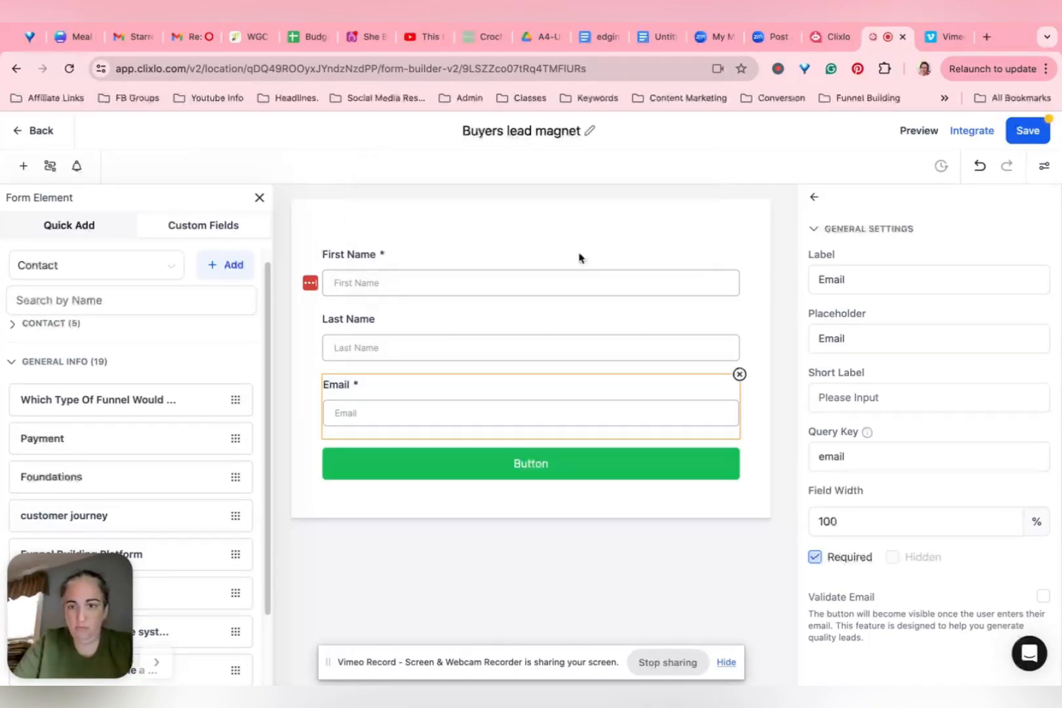
{"action": "left_click", "coordinate": [1021, 136]}
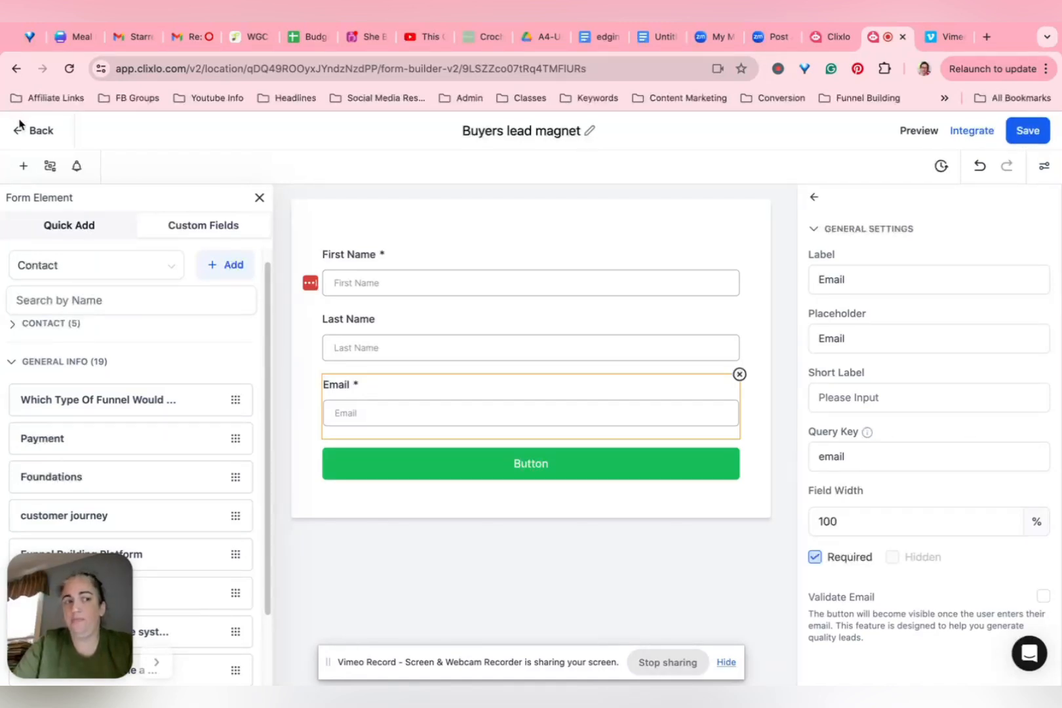
{"action": "left_click", "coordinate": [69, 69]}
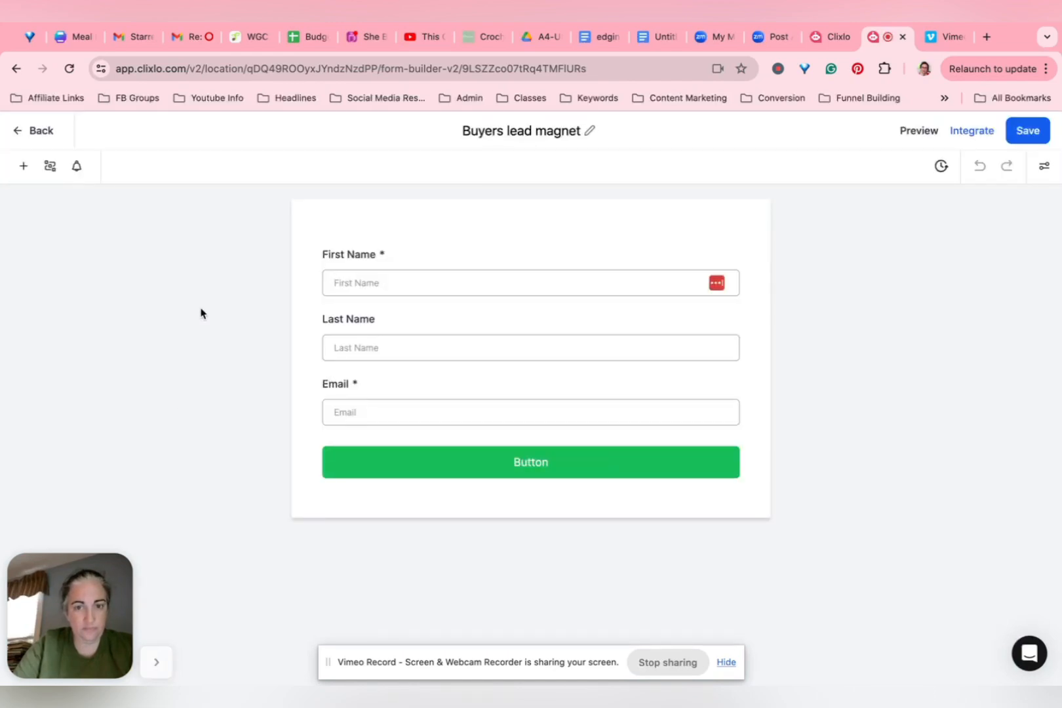
- Show all General Info custom fields and place "Have you purchased a home before?" between the Email field and the form's button
{"action": "left_click", "coordinate": [23, 166]}
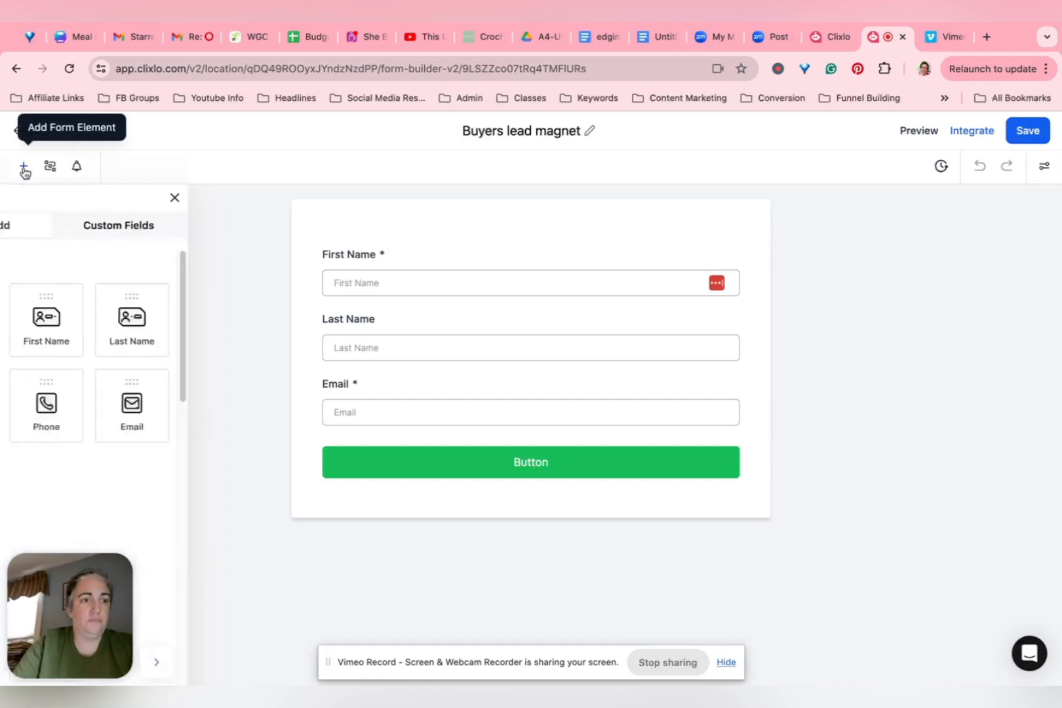
{"action": "left_click", "coordinate": [210, 225]}
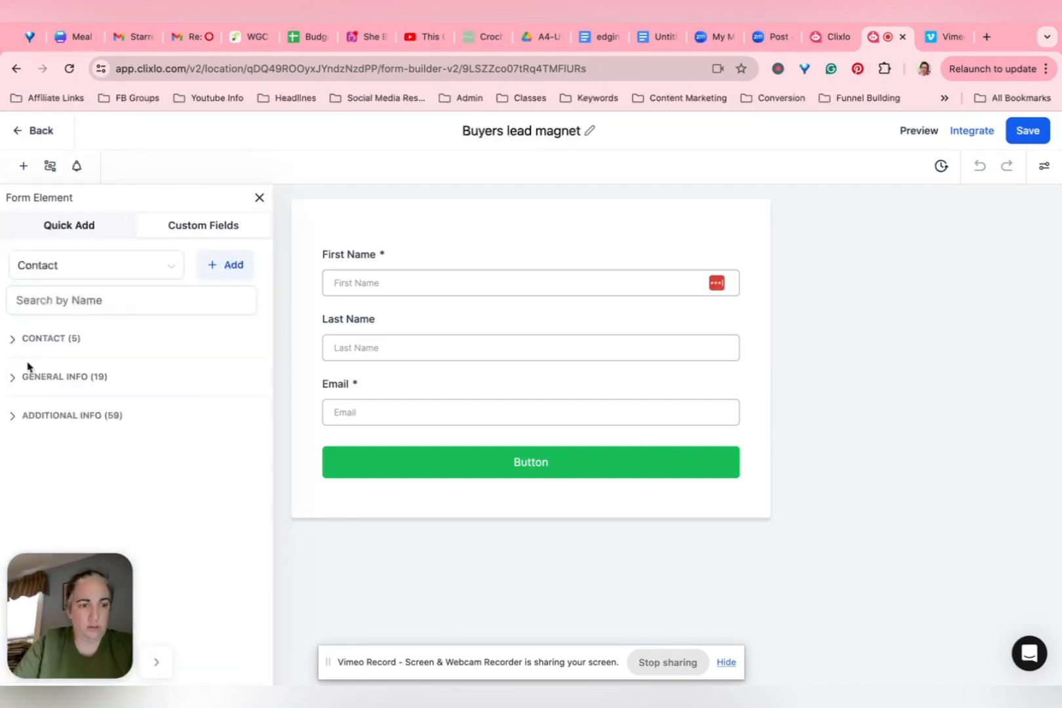
{"action": "left_click", "coordinate": [11, 379]}
{"action": "scroll", "coordinate": [154, 430], "scroll_direction": "down", "scroll_amount": 2}
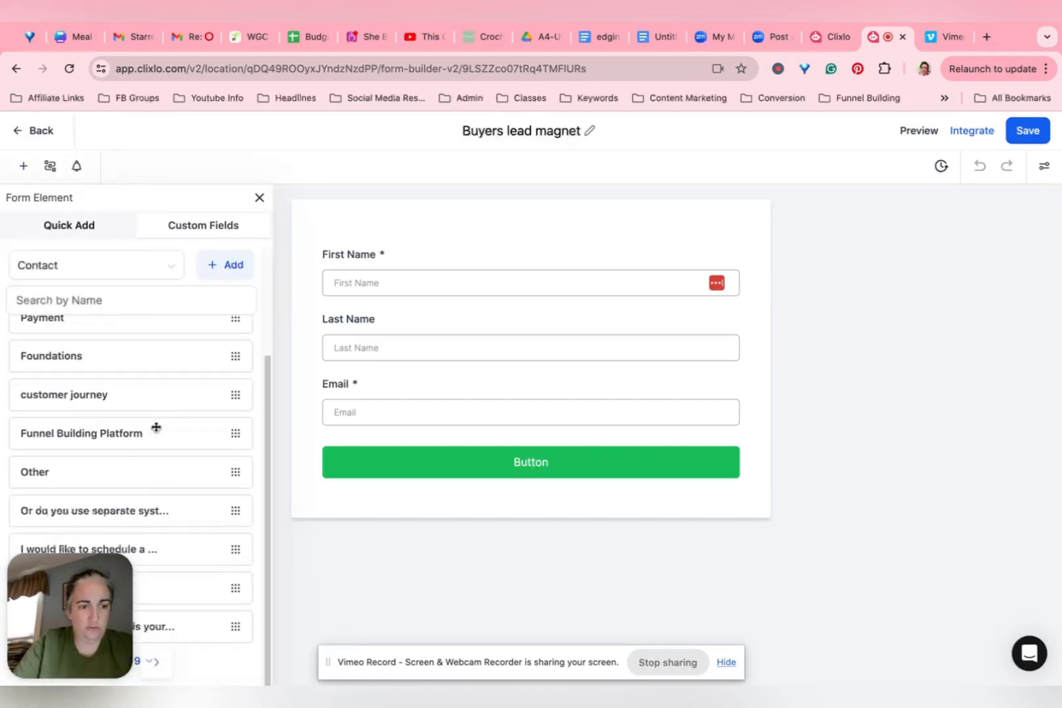
{"action": "scroll", "coordinate": [104, 393], "scroll_direction": "up", "scroll_amount": 3}
{"action": "scroll", "coordinate": [104, 392], "scroll_direction": "down", "scroll_amount": 3}
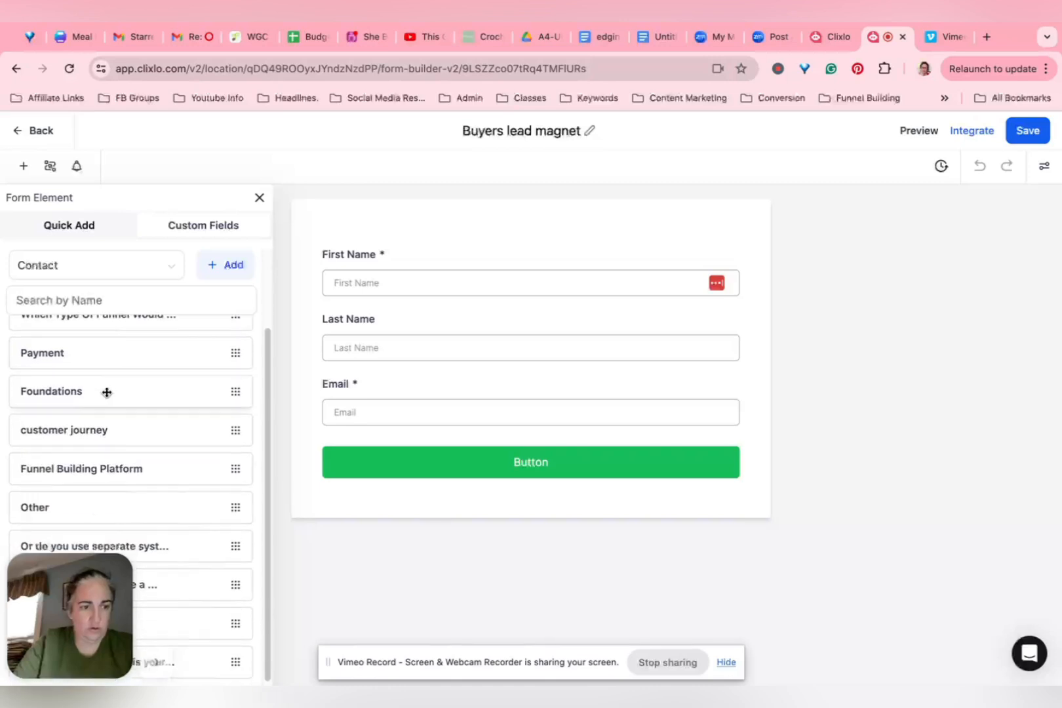
{"action": "left_click_drag", "start_coordinate": [124, 616], "coordinate": [318, 550]}
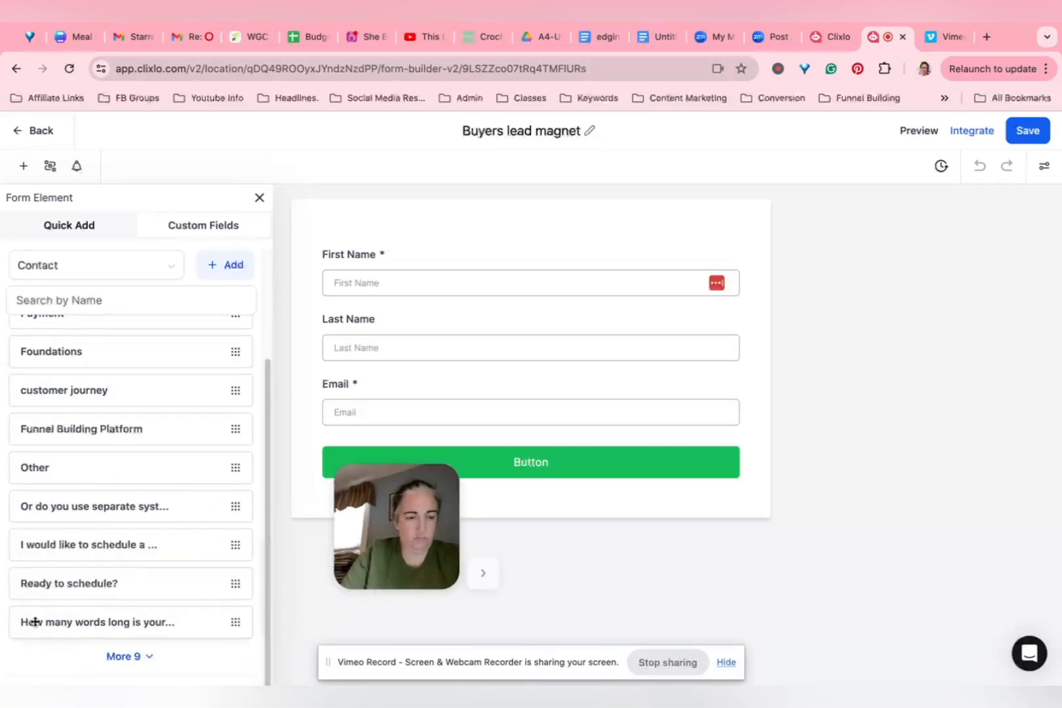
{"action": "left_click", "coordinate": [121, 657]}
{"action": "scroll", "coordinate": [142, 450], "scroll_direction": "down", "scroll_amount": 3}
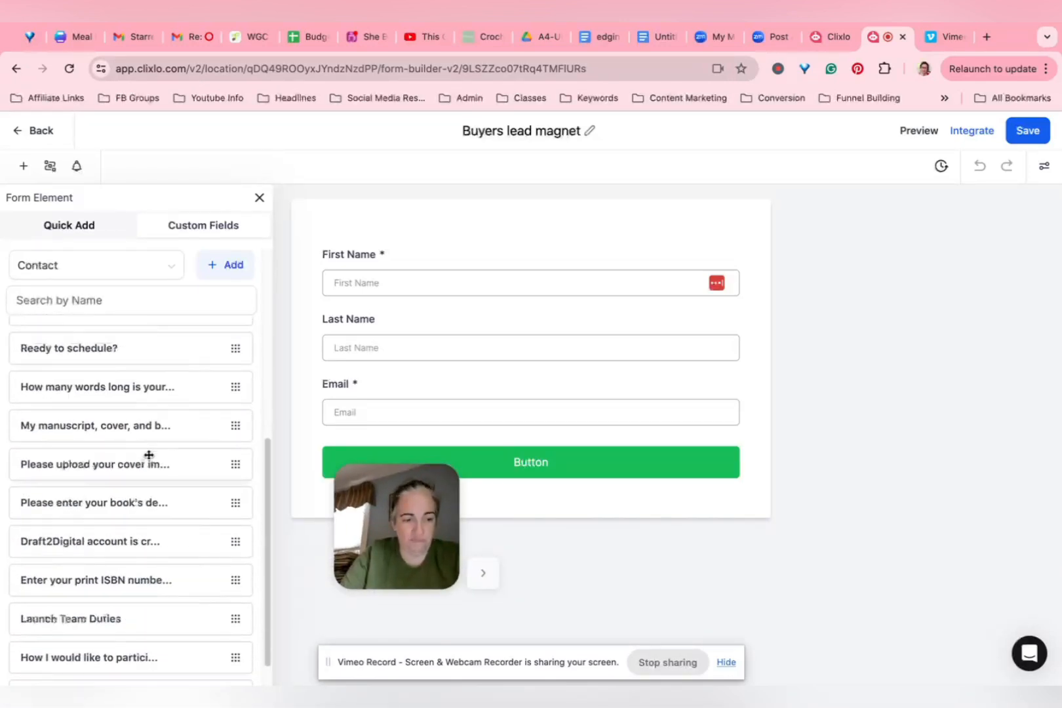
{"action": "scroll", "coordinate": [150, 450], "scroll_direction": "down", "scroll_amount": 2}
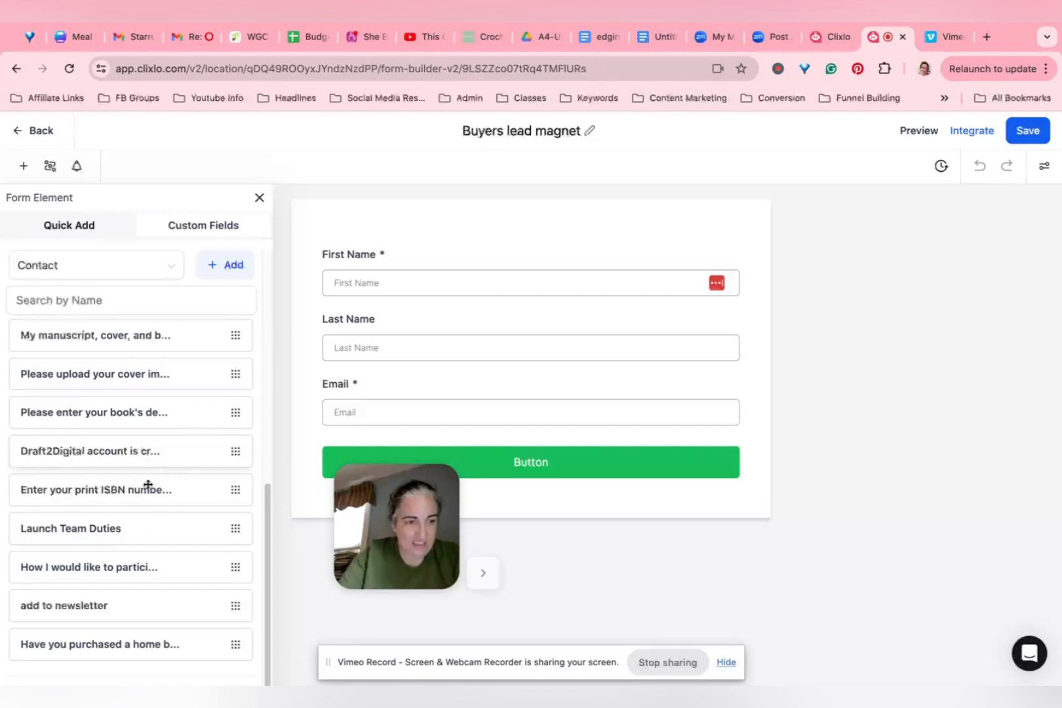
{"action": "left_click_drag", "start_coordinate": [119, 647], "coordinate": [450, 449]}
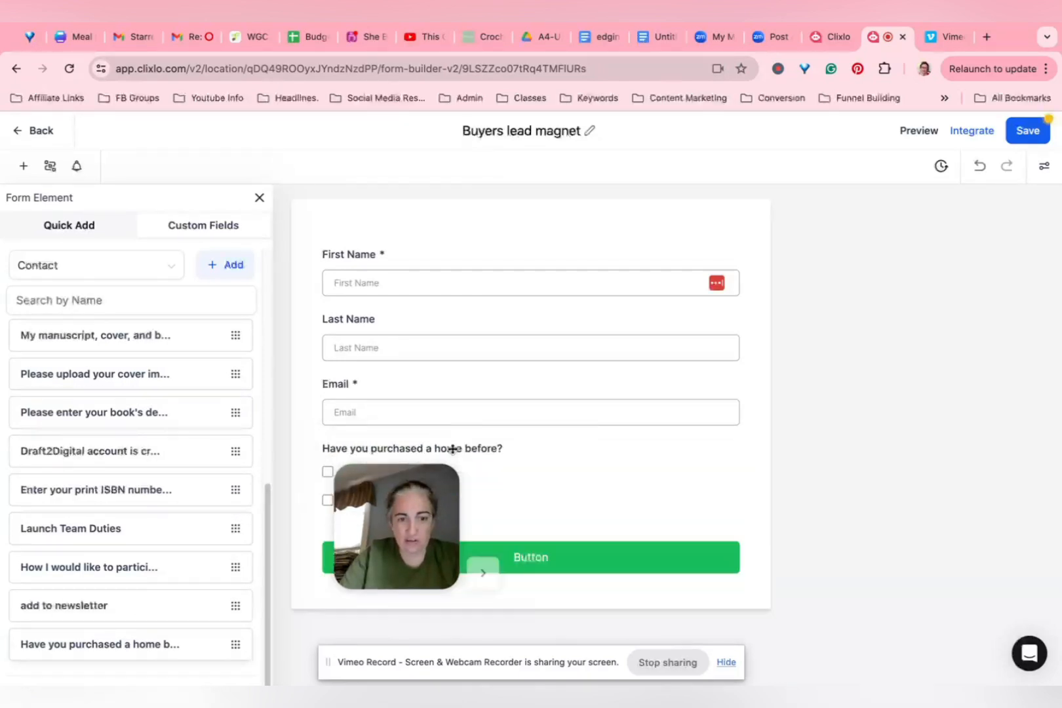
- Remove the "Have you purchased a home before?" checkbox question from the form
{"action": "left_click", "coordinate": [597, 430]}
{"action": "left_click_drag", "start_coordinate": [390, 514], "coordinate": [146, 481]}
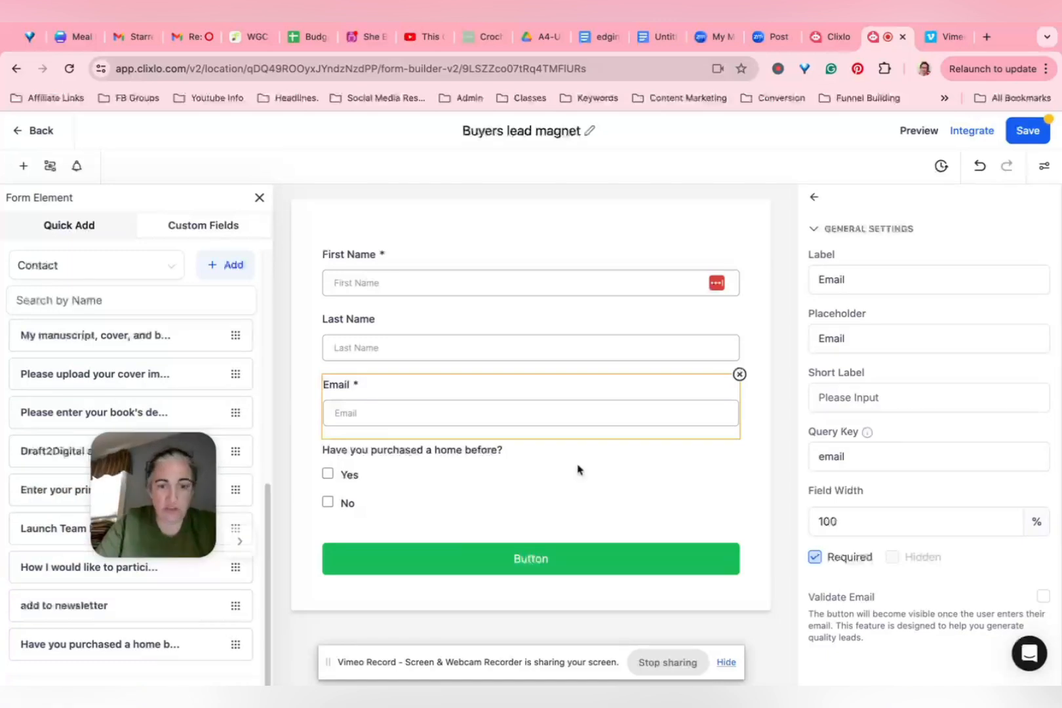
{"action": "left_click", "coordinate": [719, 465]}
{"action": "left_click", "coordinate": [734, 443]}
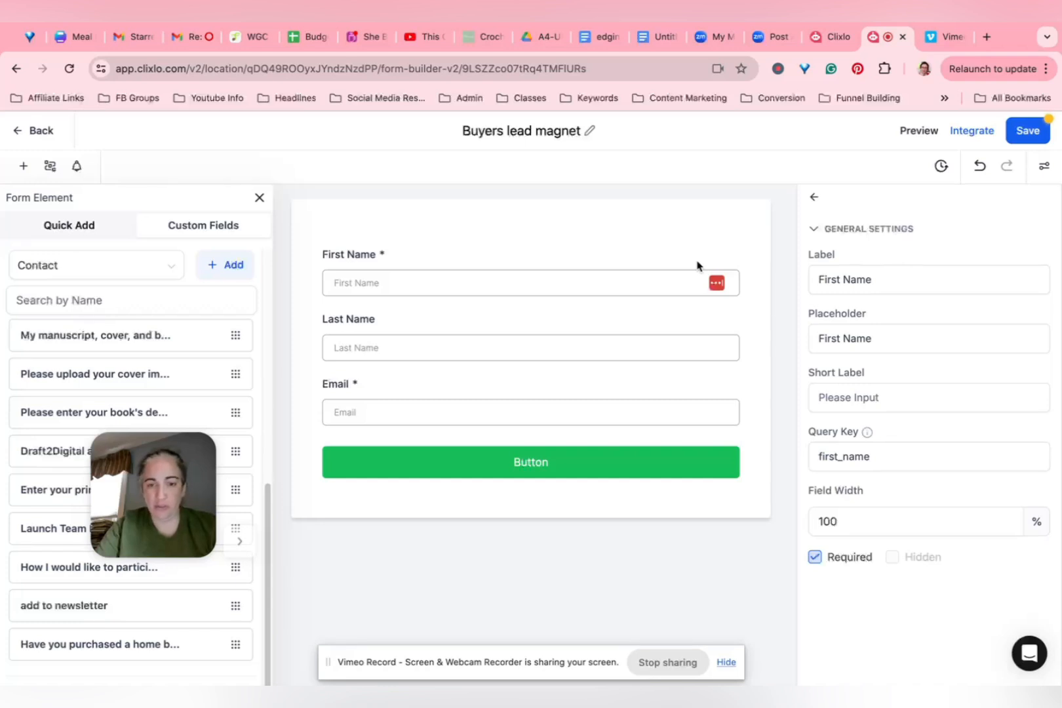
- Set the form button's text to "Send me my guide!"
{"action": "left_click", "coordinate": [514, 465]}
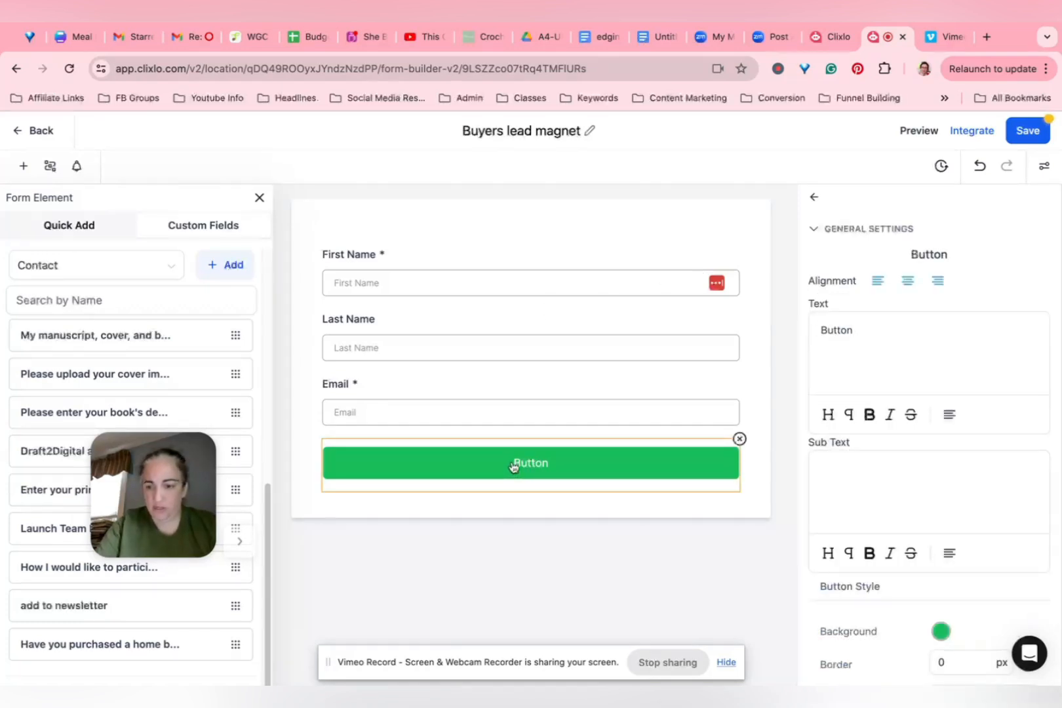
{"action": "double_click", "coordinate": [845, 330]}
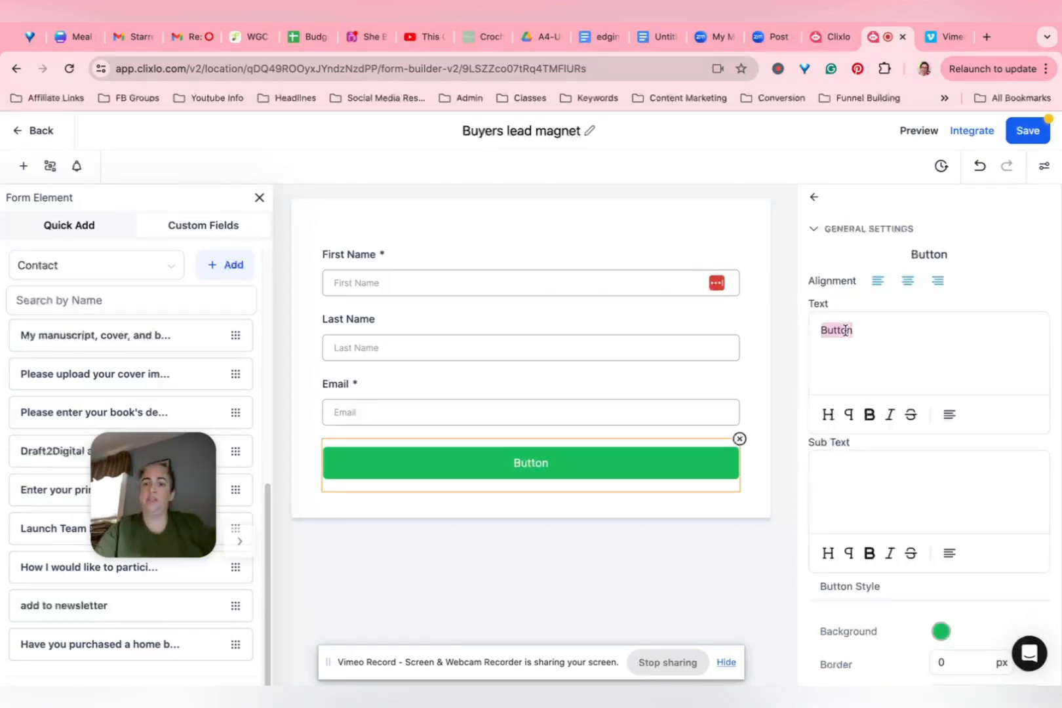
{"action": "type", "text": "Send m"}
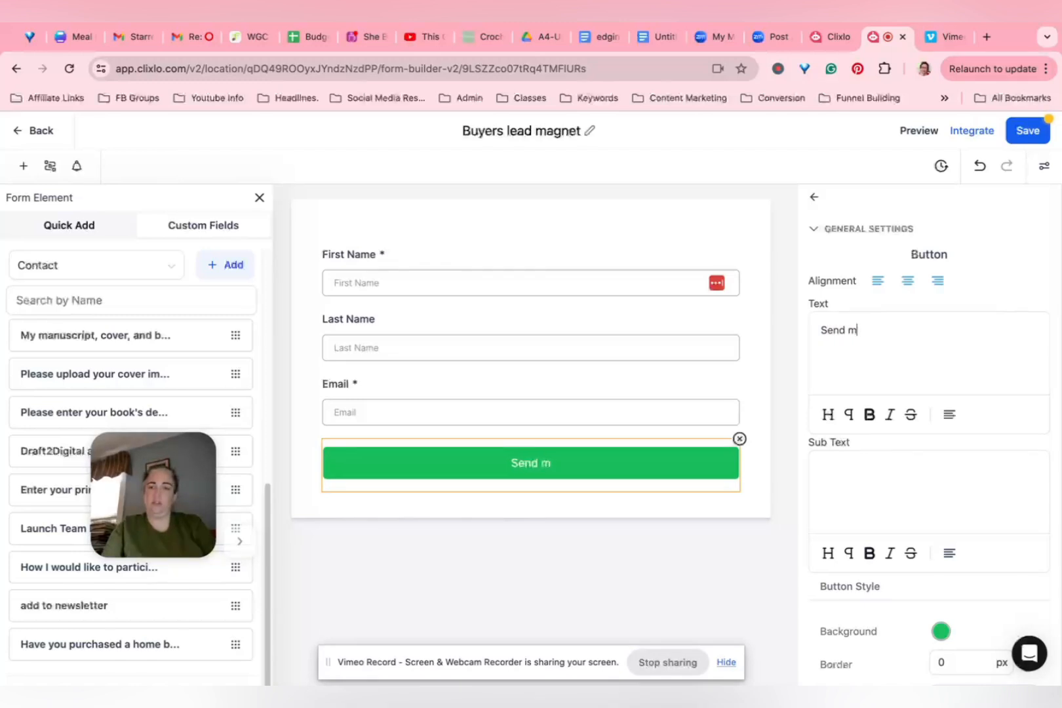
{"action": "type", "text": "e my guide!"}
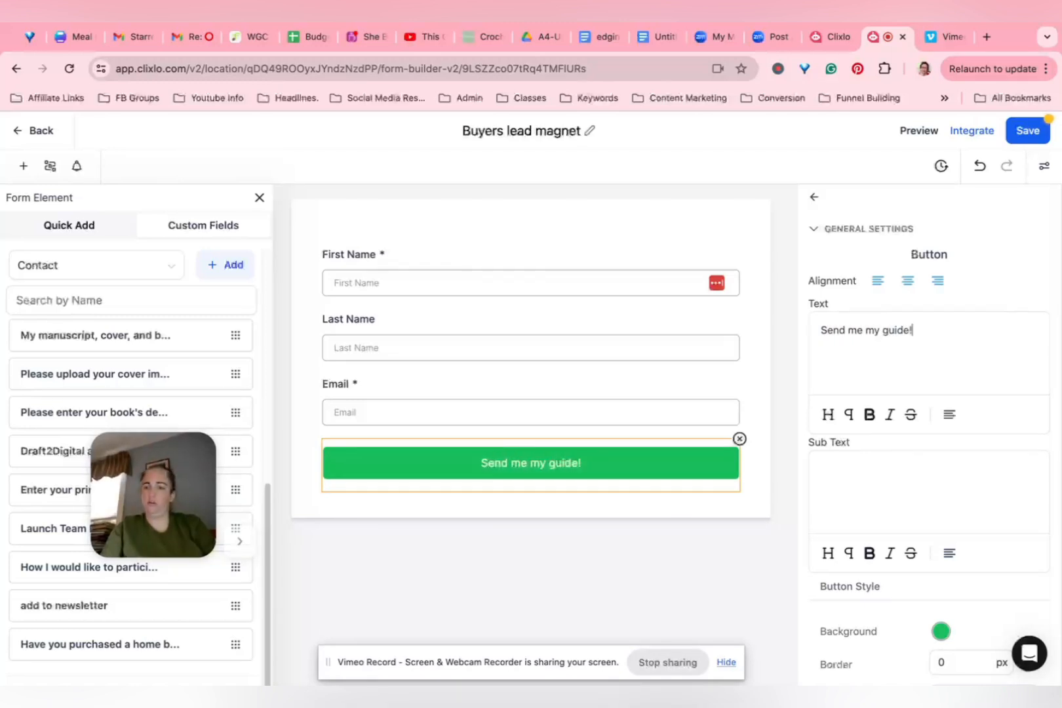
- Look through the button's style, shadow and text settings, then save the form
{"action": "scroll", "coordinate": [948, 564], "scroll_direction": "down", "scroll_amount": 3}
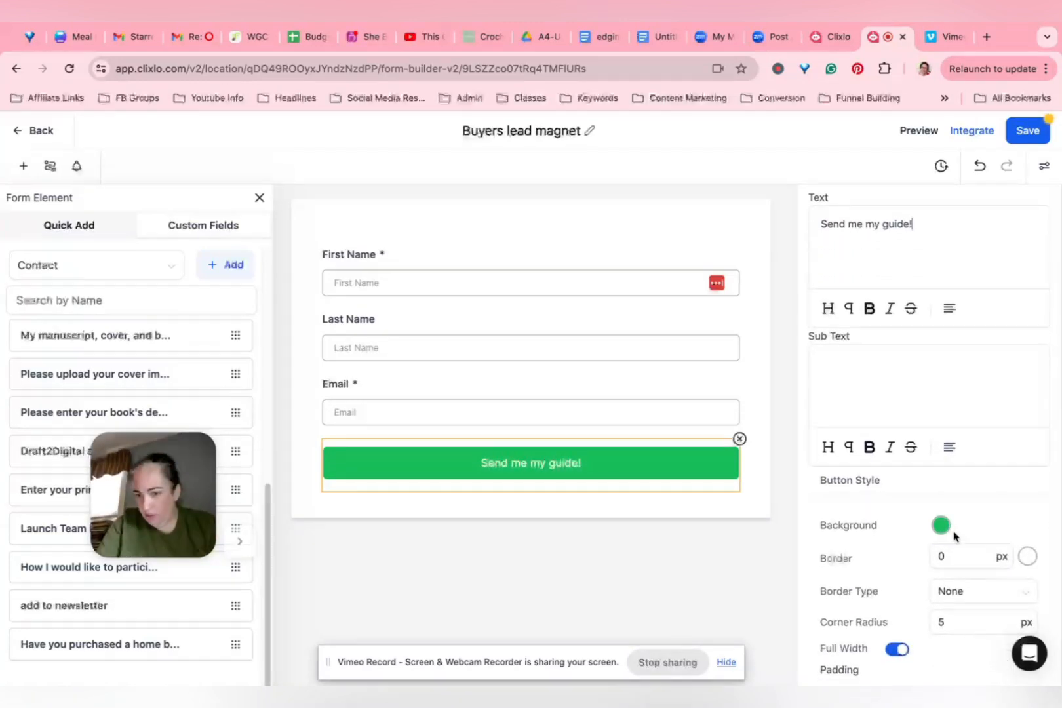
{"action": "scroll", "coordinate": [946, 529], "scroll_direction": "down", "scroll_amount": 3}
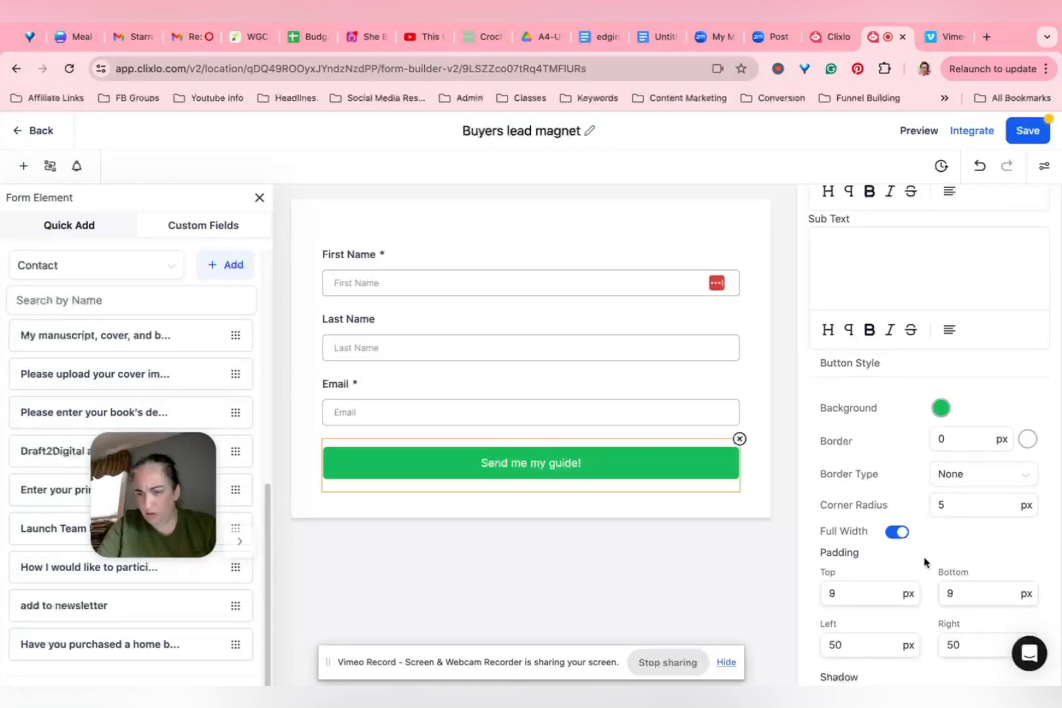
{"action": "scroll", "coordinate": [924, 562], "scroll_direction": "down", "scroll_amount": 2}
{"action": "scroll", "coordinate": [921, 550], "scroll_direction": "up", "scroll_amount": 5}
{"action": "scroll", "coordinate": [911, 534], "scroll_direction": "down", "scroll_amount": 10}
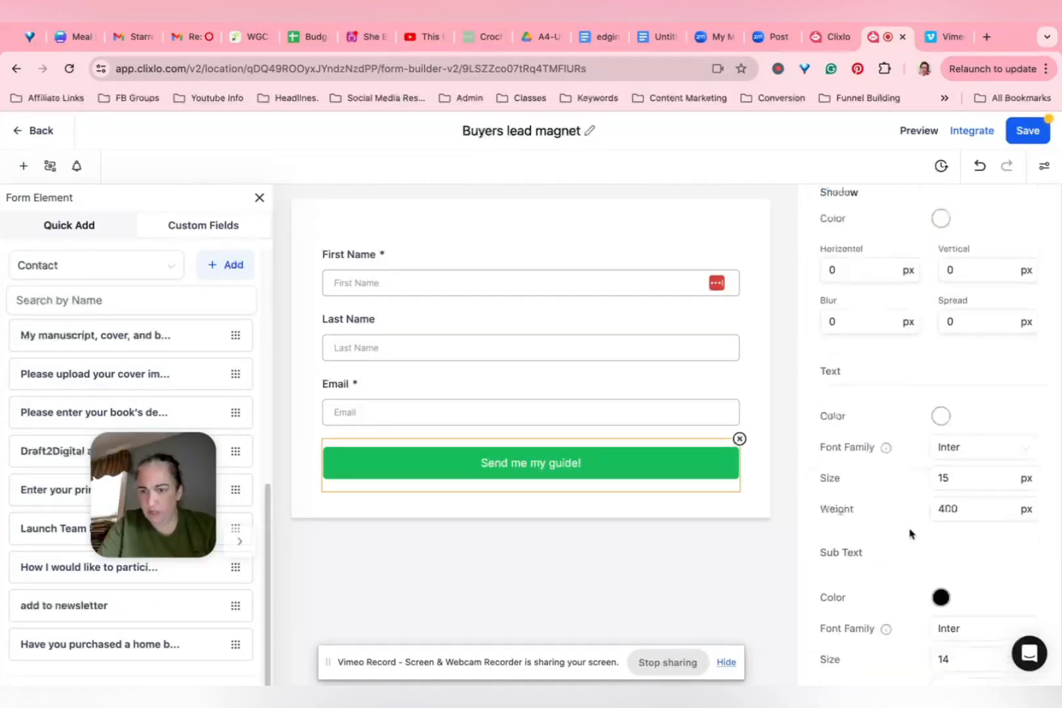
{"action": "scroll", "coordinate": [909, 533], "scroll_direction": "down", "scroll_amount": 1}
{"action": "scroll", "coordinate": [979, 320], "scroll_direction": "up", "scroll_amount": 12}
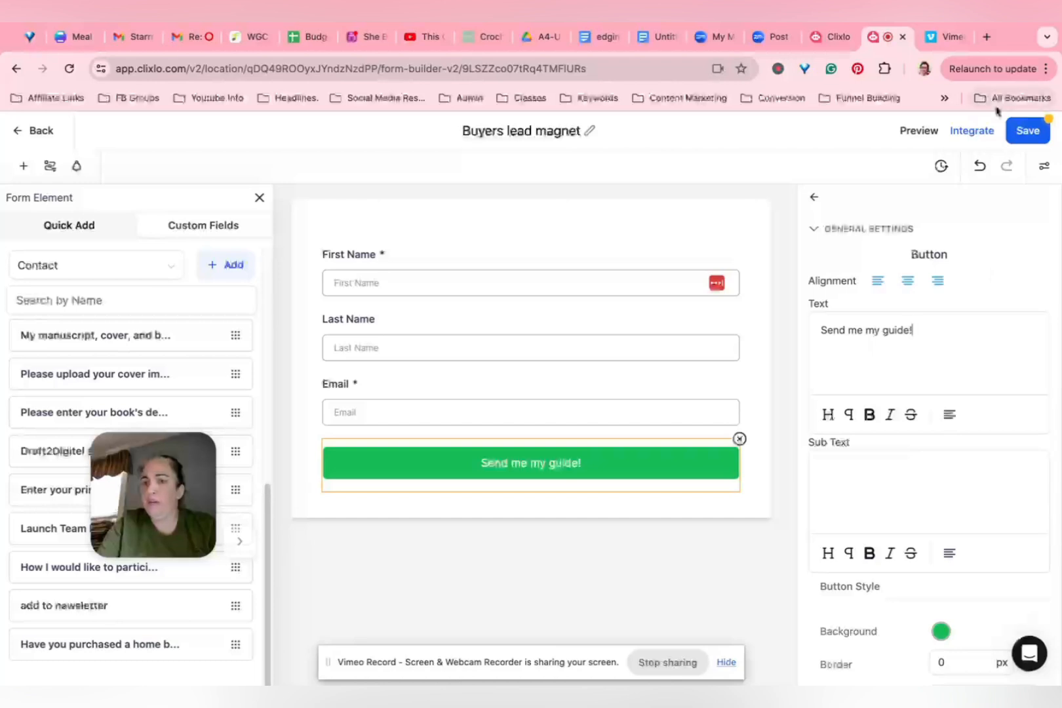
{"action": "left_click", "coordinate": [1038, 131]}
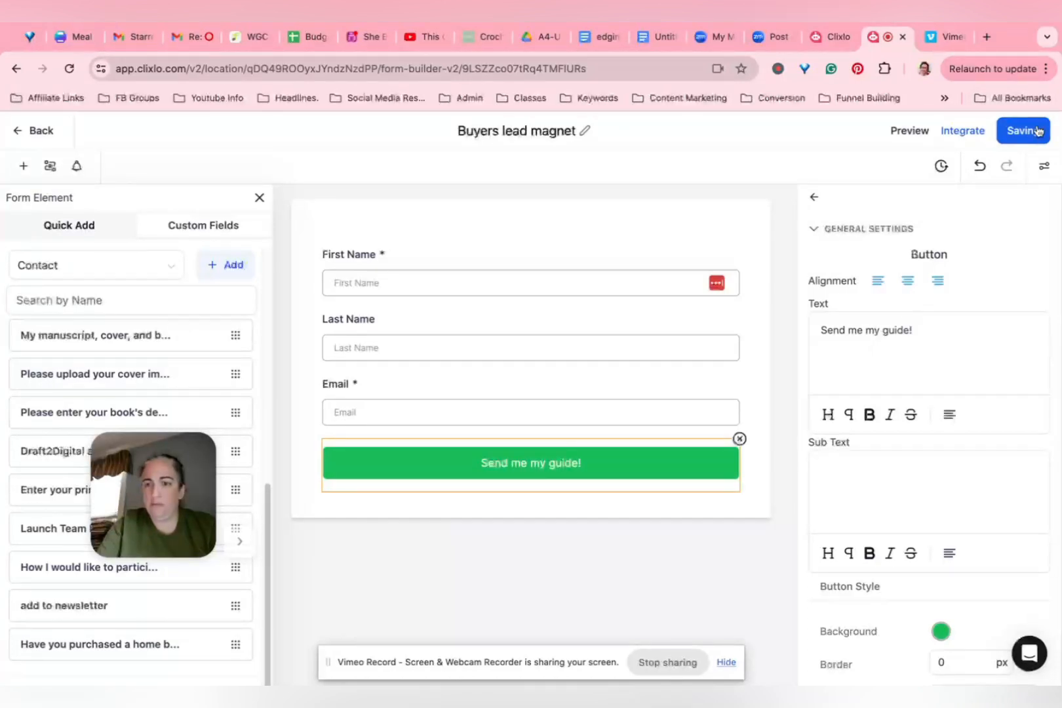
- Close the form element list and look through the form's layout, miscellaneous and theme settings
{"action": "left_click", "coordinate": [815, 200]}
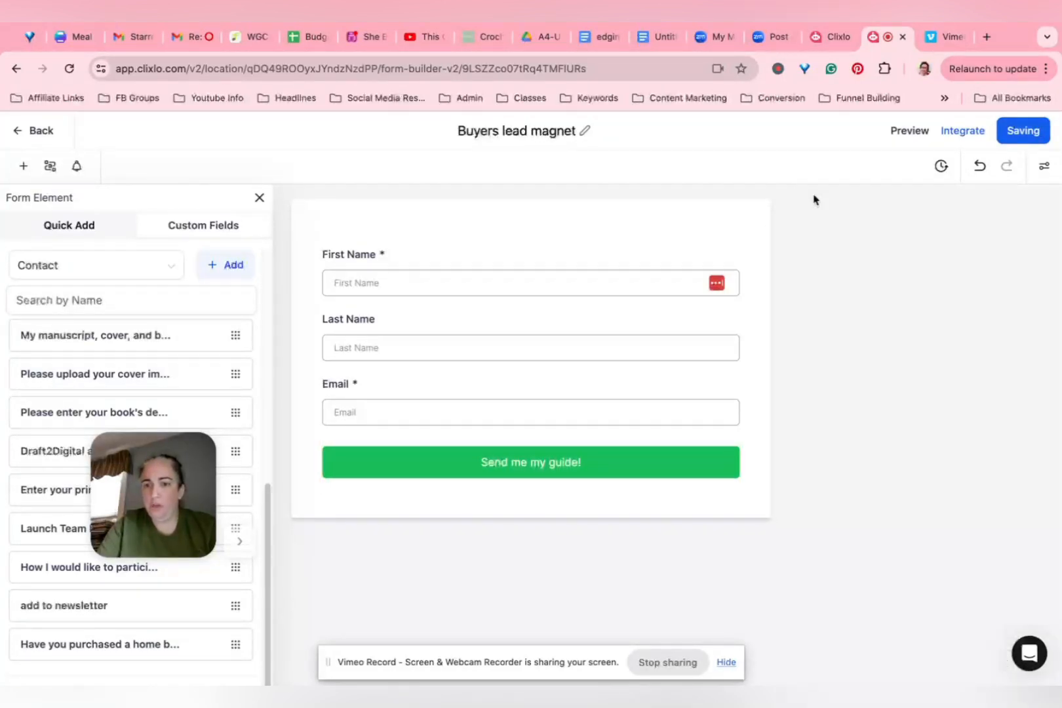
{"action": "left_click", "coordinate": [261, 198]}
{"action": "left_click", "coordinate": [1046, 168]}
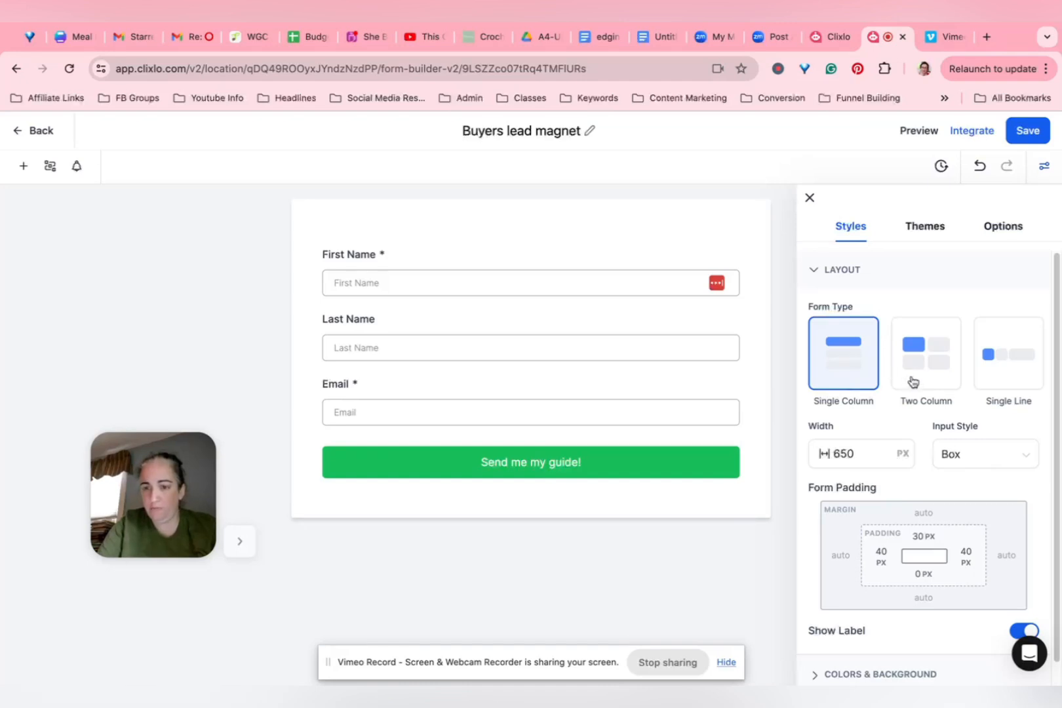
{"action": "scroll", "coordinate": [915, 412], "scroll_direction": "down", "scroll_amount": 2}
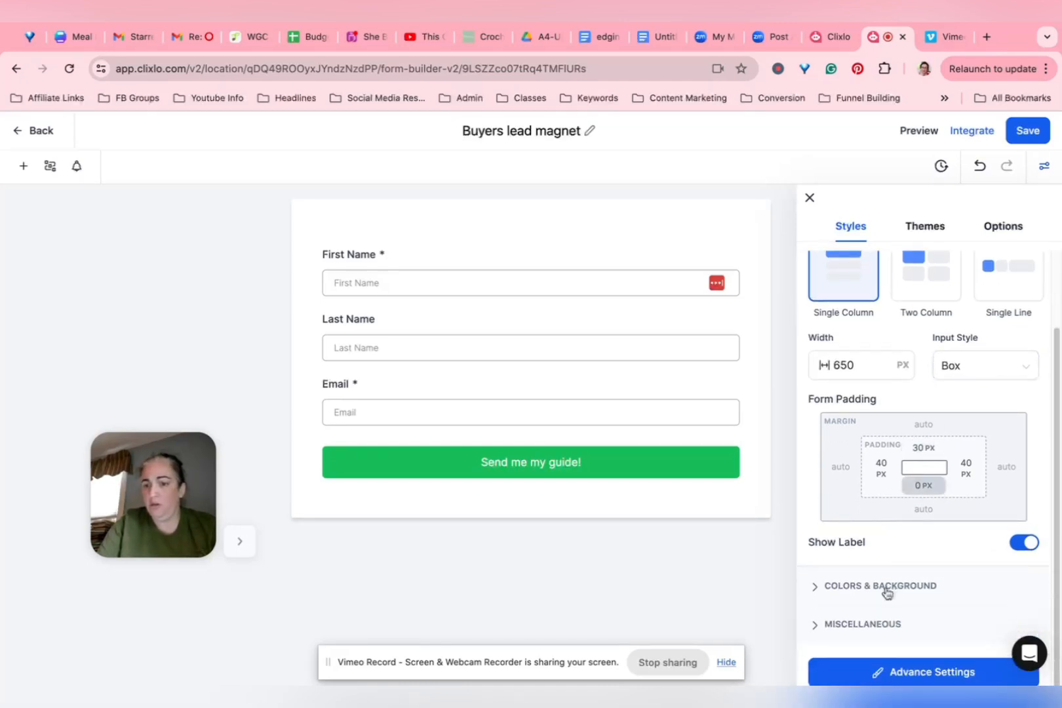
{"action": "scroll", "coordinate": [896, 419], "scroll_direction": "up", "scroll_amount": 2}
{"action": "scroll", "coordinate": [921, 488], "scroll_direction": "down", "scroll_amount": 2}
{"action": "left_click", "coordinate": [823, 626]}
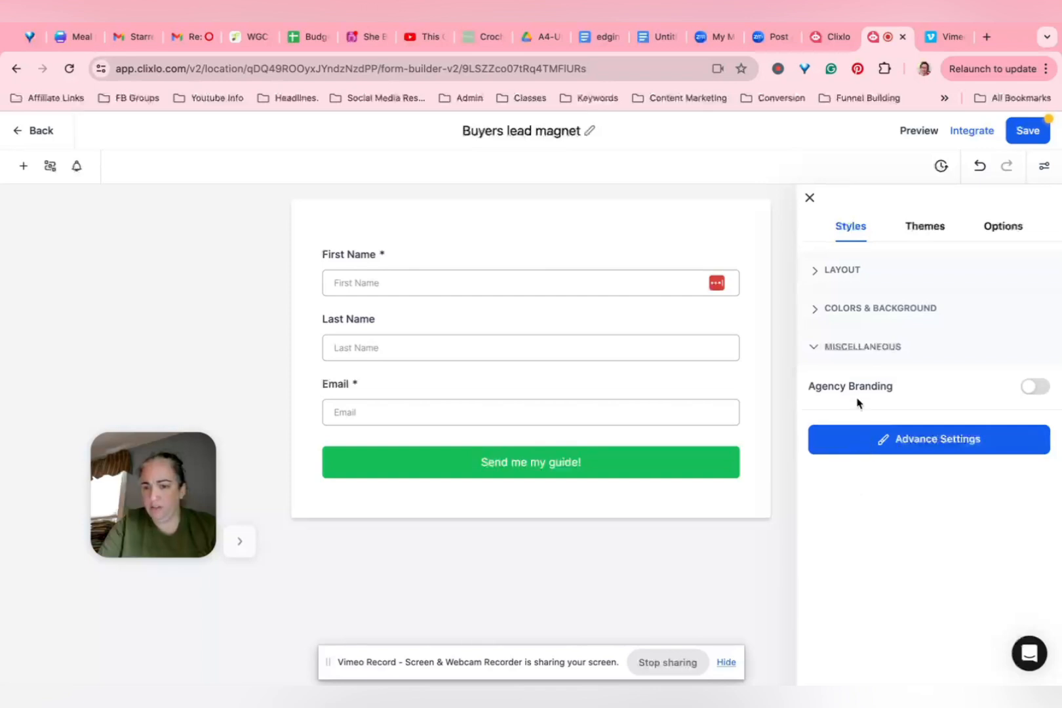
{"action": "left_click", "coordinate": [927, 227]}
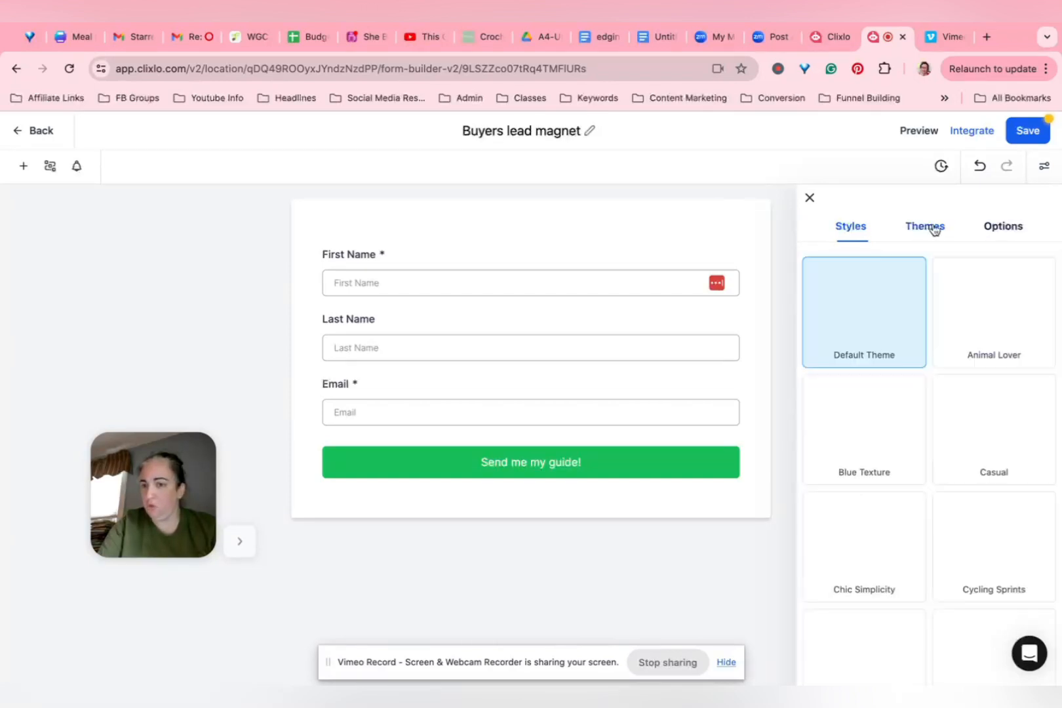
- Try Open URL as the form's on-submit action, and switch it back to Message
{"action": "left_click", "coordinate": [996, 230]}
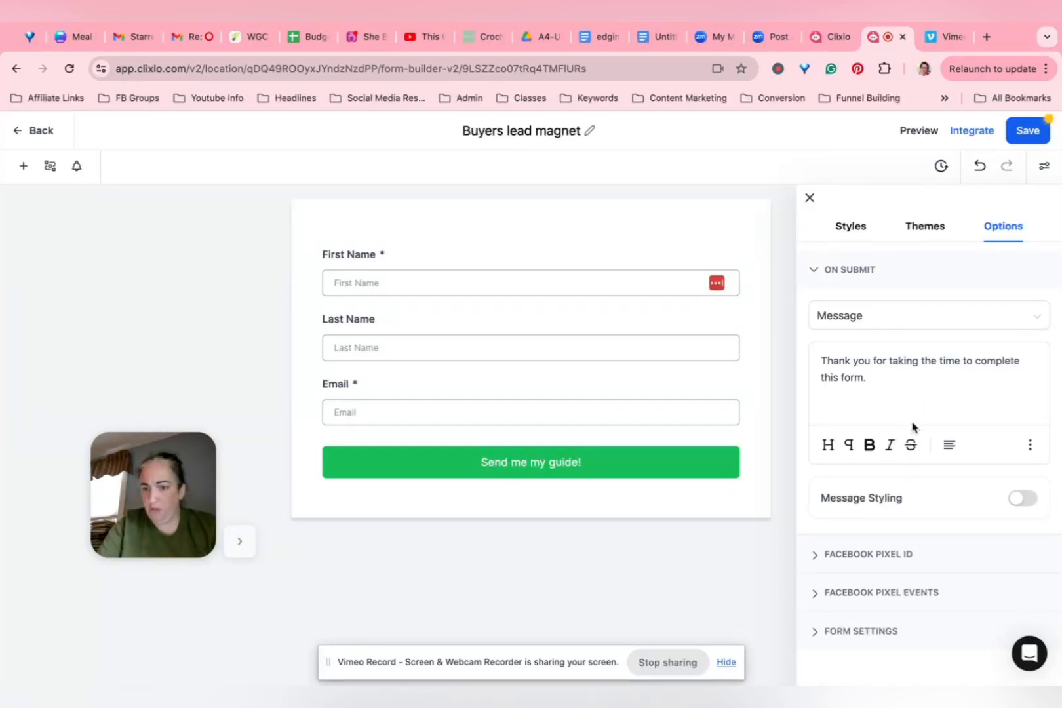
{"action": "left_click", "coordinate": [878, 323]}
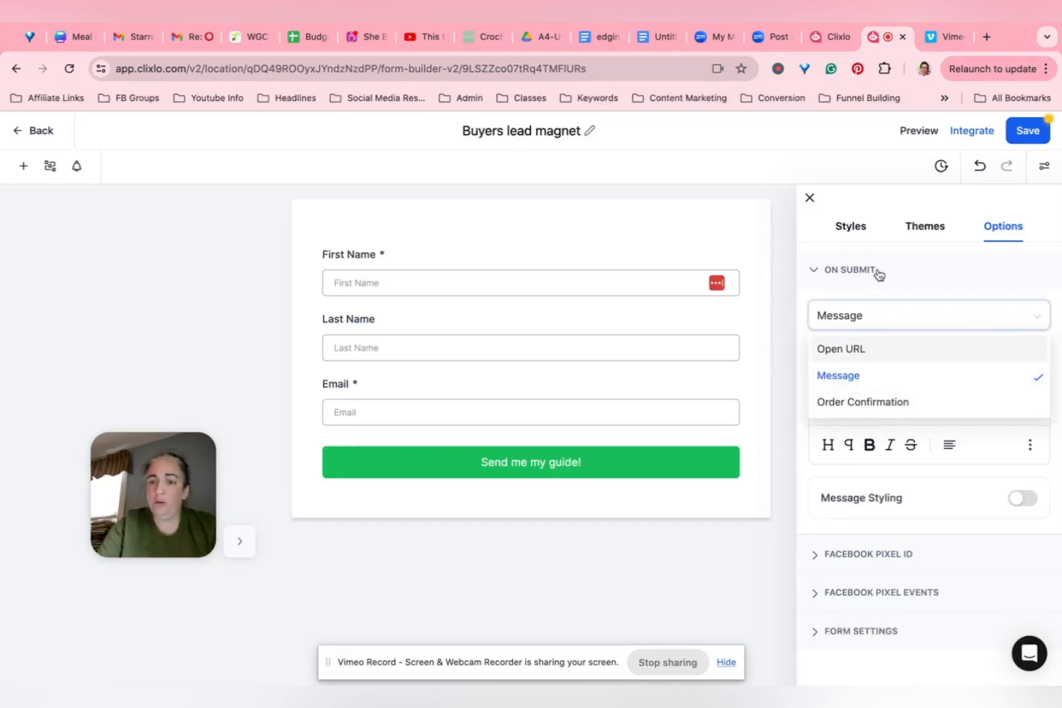
{"action": "left_click", "coordinate": [860, 351]}
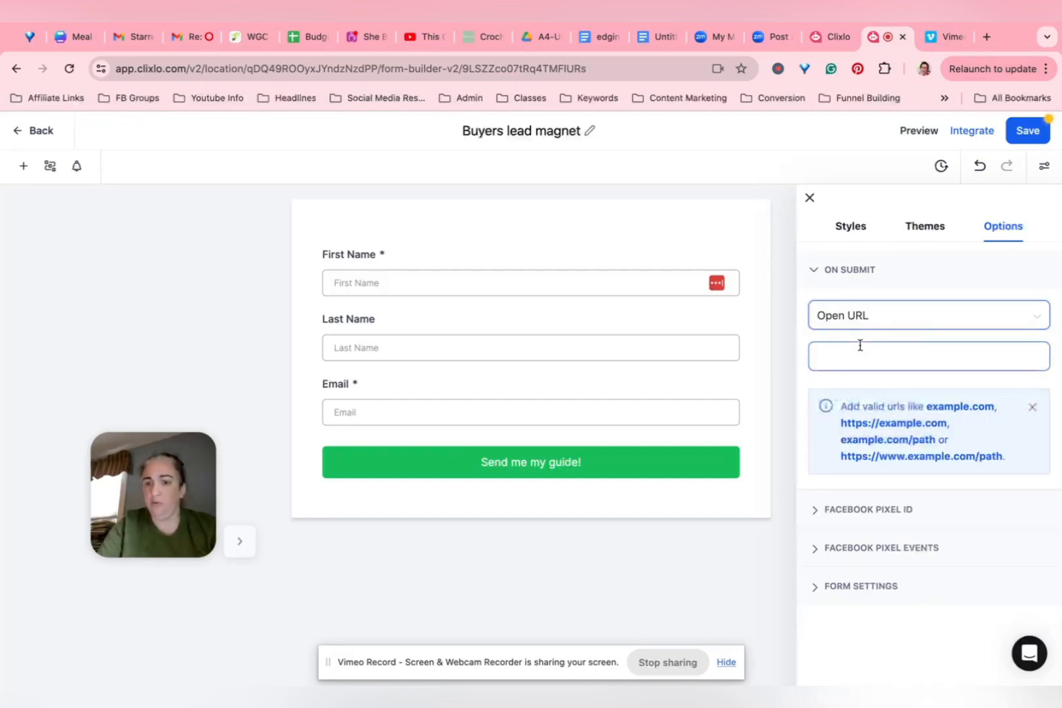
{"action": "left_click", "coordinate": [815, 362]}
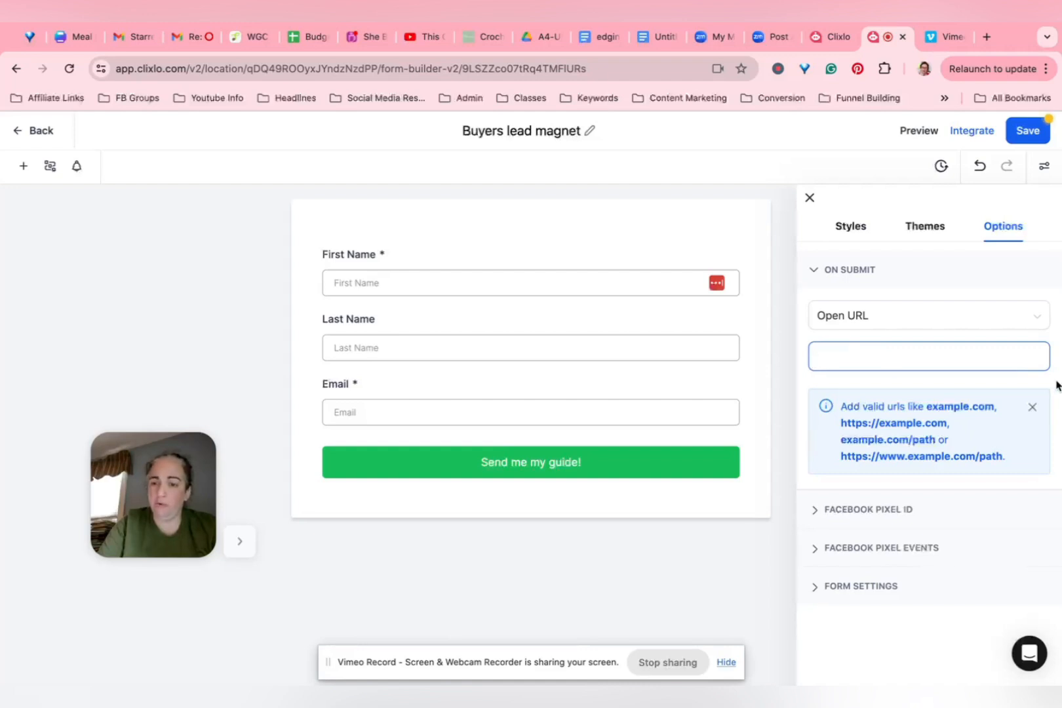
{"action": "left_click", "coordinate": [865, 332]}
{"action": "left_click", "coordinate": [869, 377]}
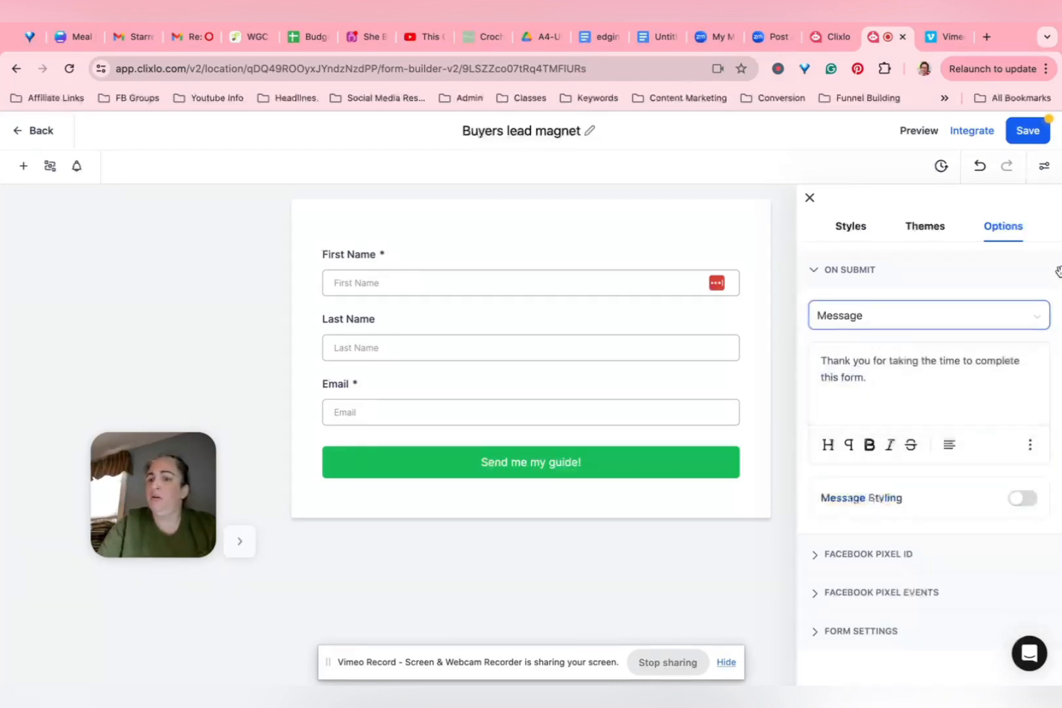
- Save the form and review its embed layout, trigger, activation and deactivation options without changing them
{"action": "left_click", "coordinate": [1027, 139]}
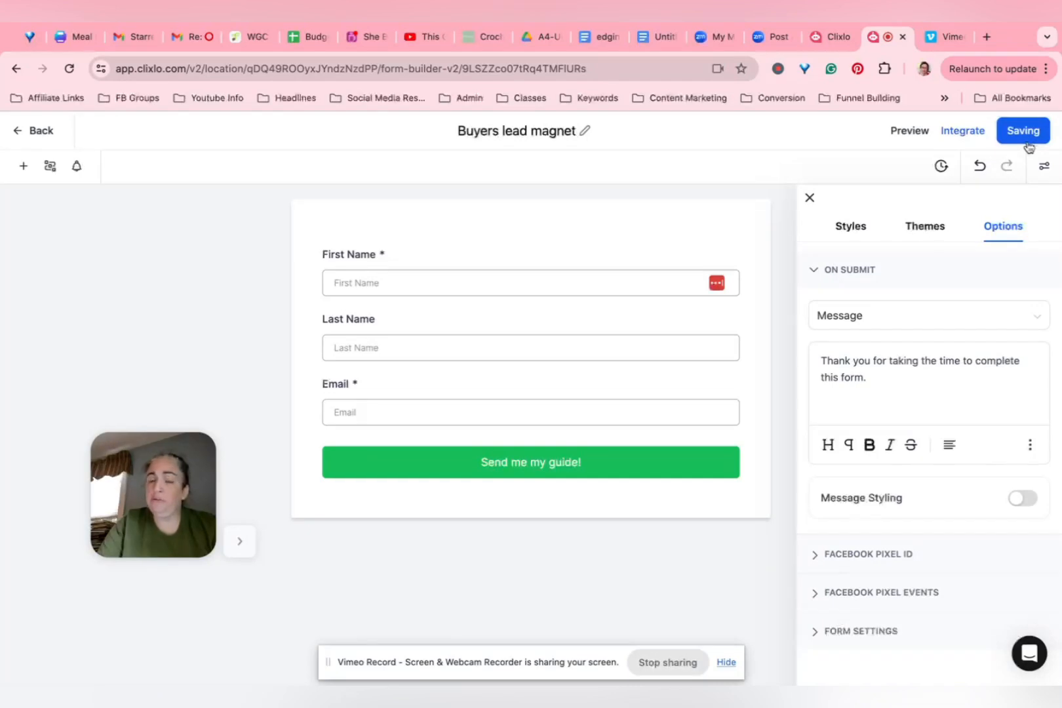
{"action": "left_click", "coordinate": [976, 130]}
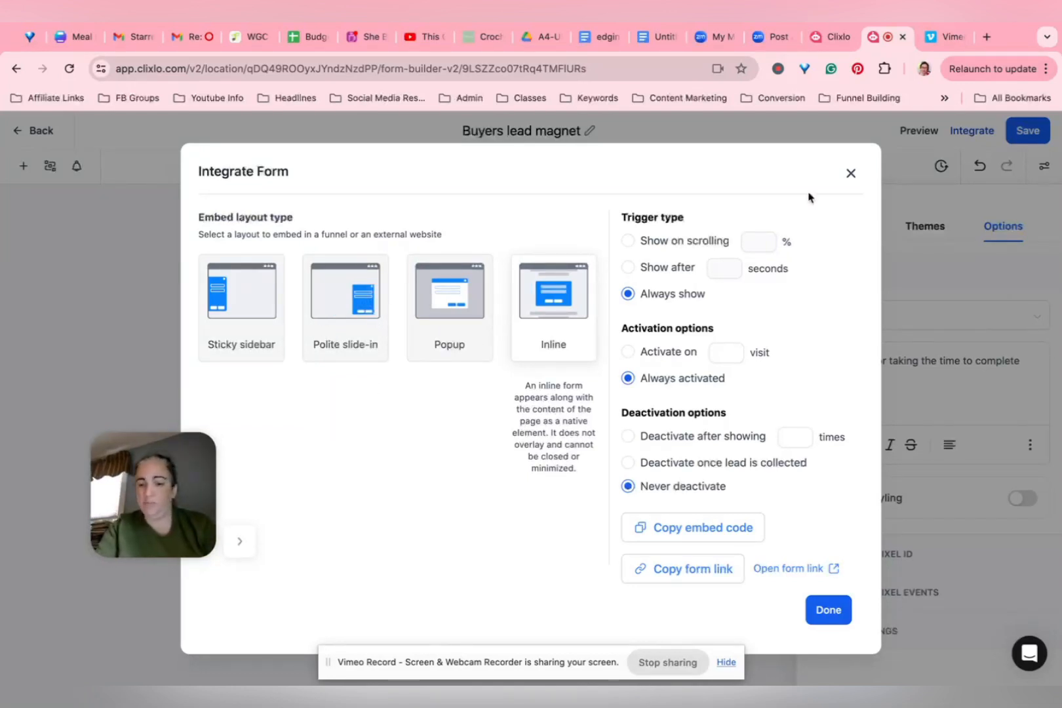
{"action": "left_click", "coordinate": [850, 173]}
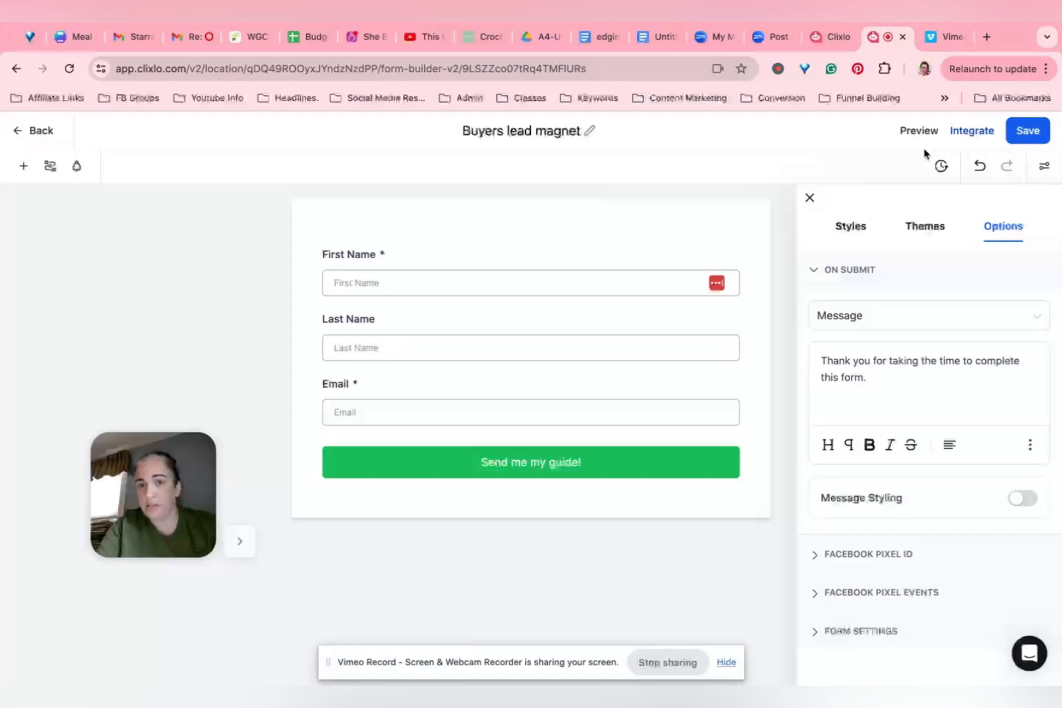
- Leave the form builder, close its browser tab and the form picker, and reload the guide page in the page builder
{"action": "left_click", "coordinate": [21, 132]}
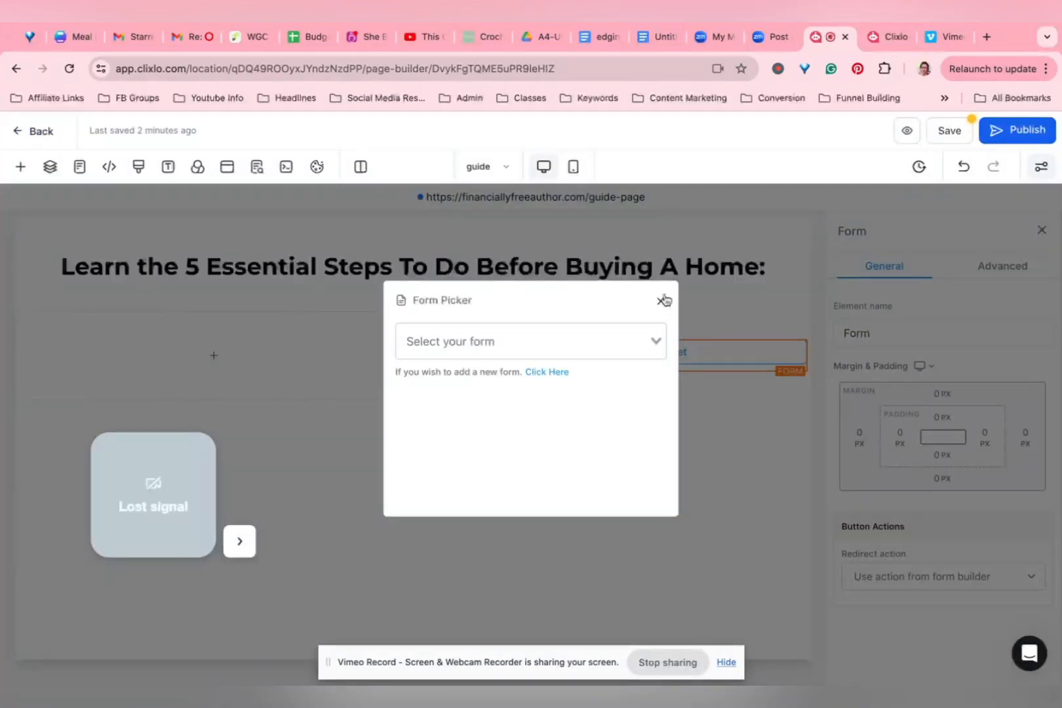
{"action": "left_click", "coordinate": [662, 302]}
{"action": "left_click", "coordinate": [897, 33]}
{"action": "left_click", "coordinate": [902, 36]}
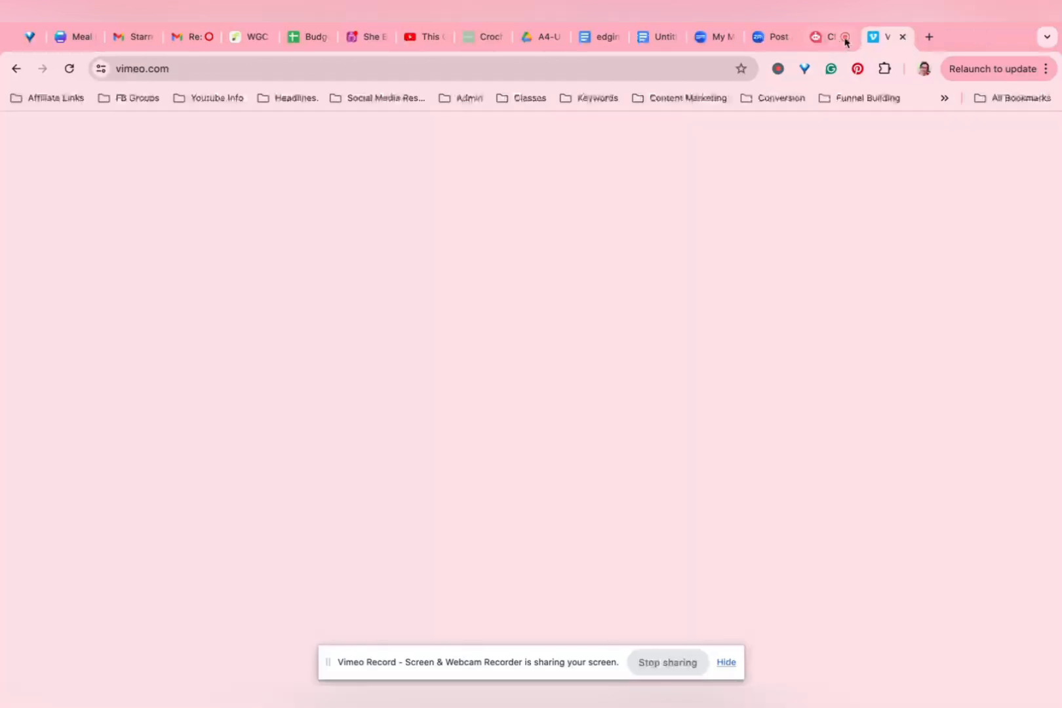
{"action": "left_click", "coordinate": [824, 36]}
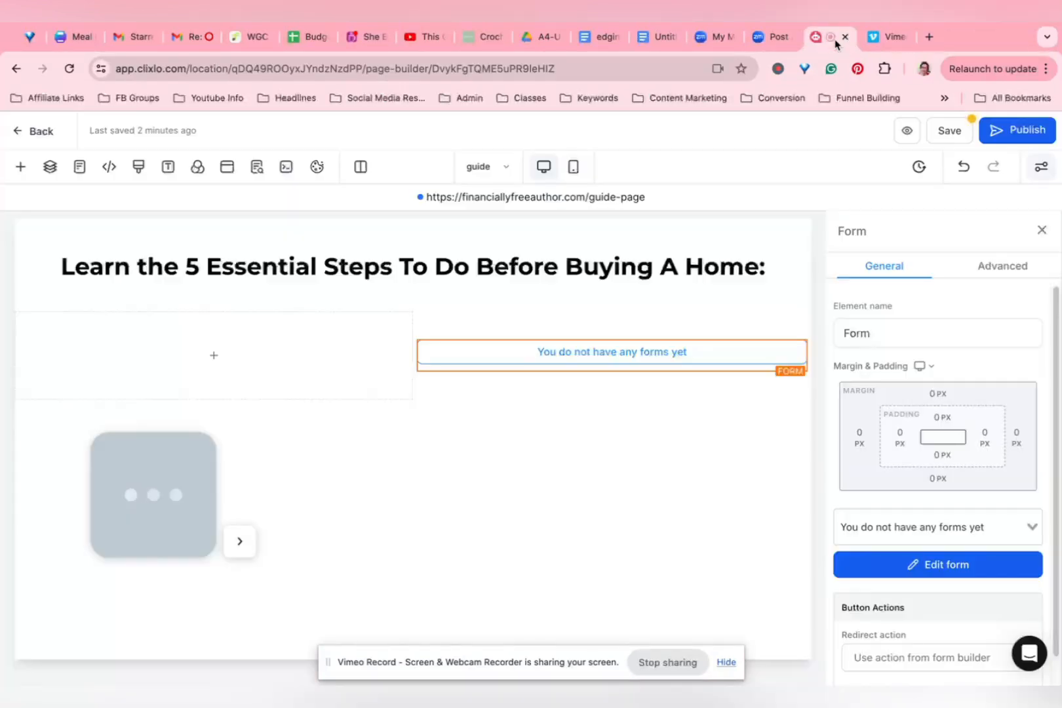
{"action": "left_click", "coordinate": [69, 68]}
- Add a full-width section to the empty guide page
{"action": "left_click", "coordinate": [644, 253]}
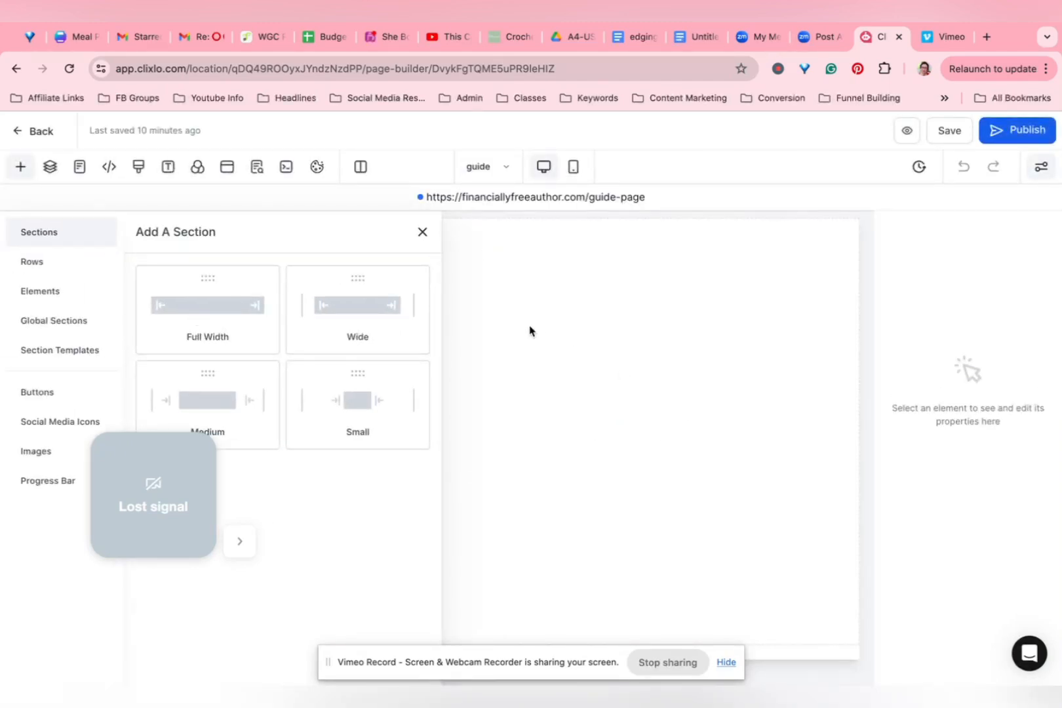
{"action": "left_click_drag", "start_coordinate": [206, 284], "coordinate": [662, 281]}
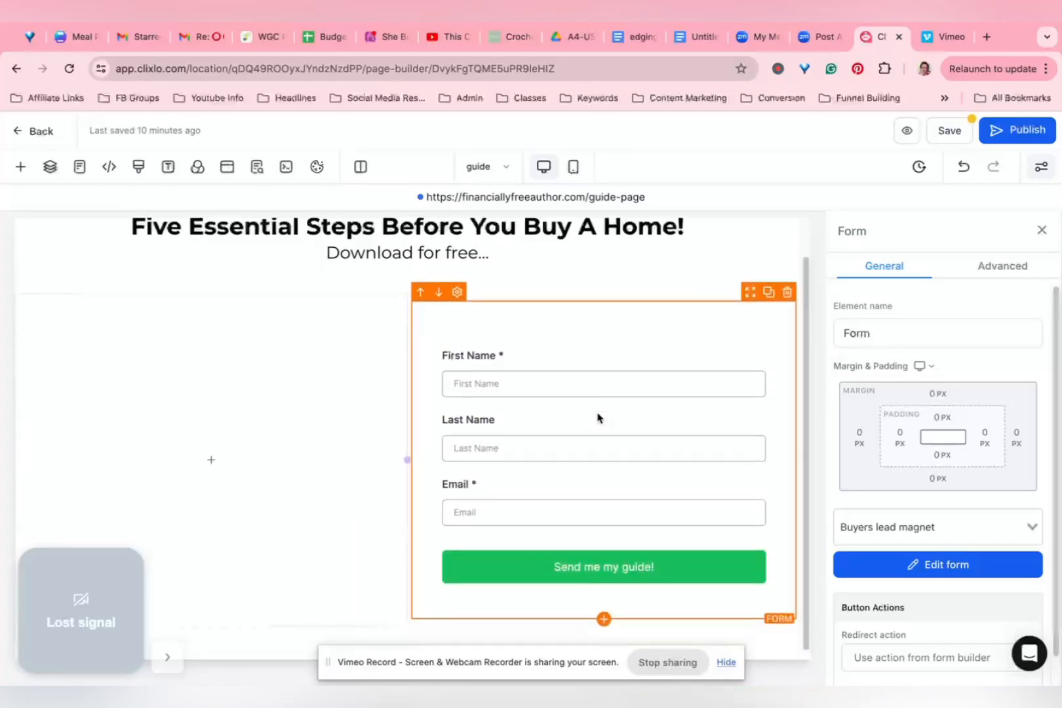
- Add a bullet list beside the form in the first column, reading "This includes awesome stuff", followed by an empty second bullet
{"action": "left_click", "coordinate": [238, 464]}
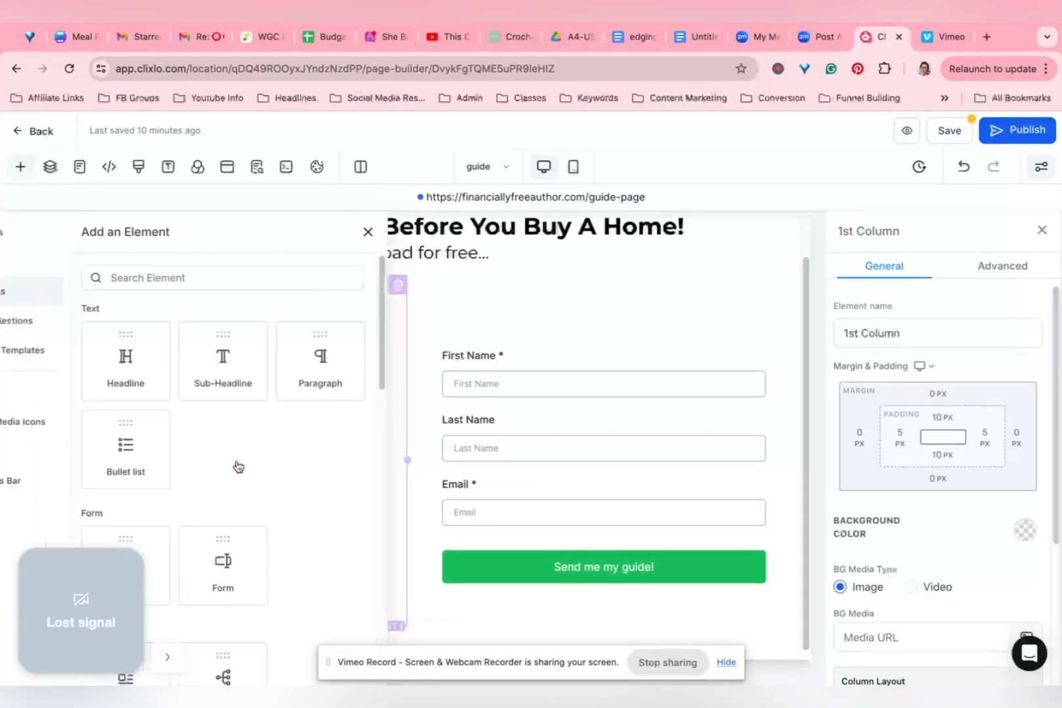
{"action": "left_click", "coordinate": [178, 451]}
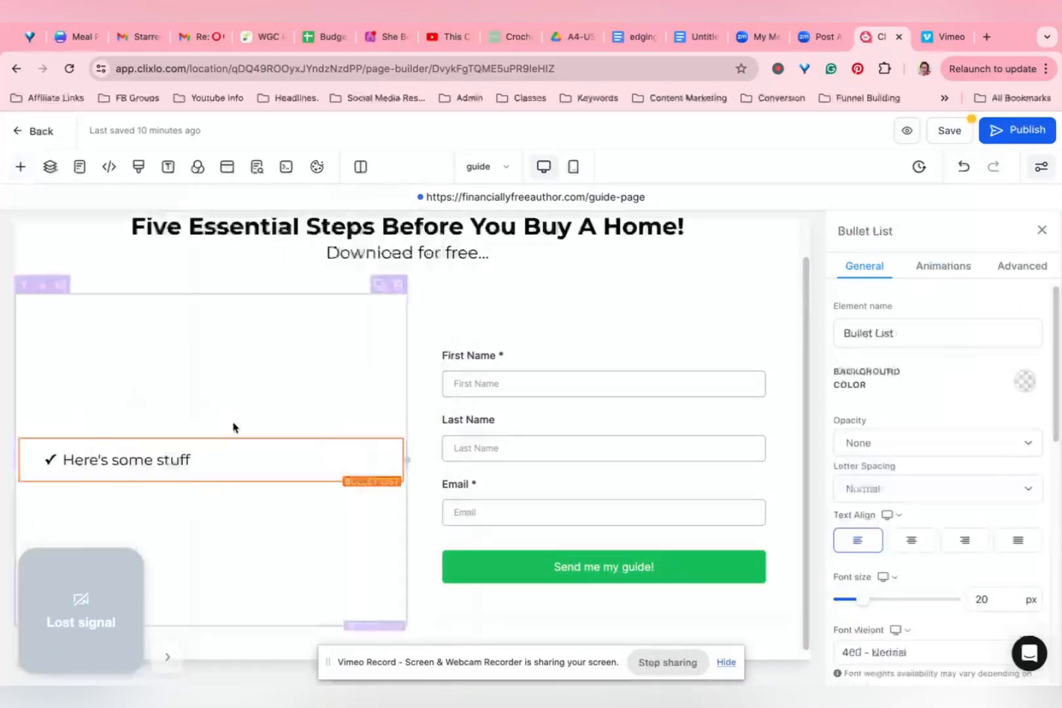
{"action": "left_click", "coordinate": [244, 458]}
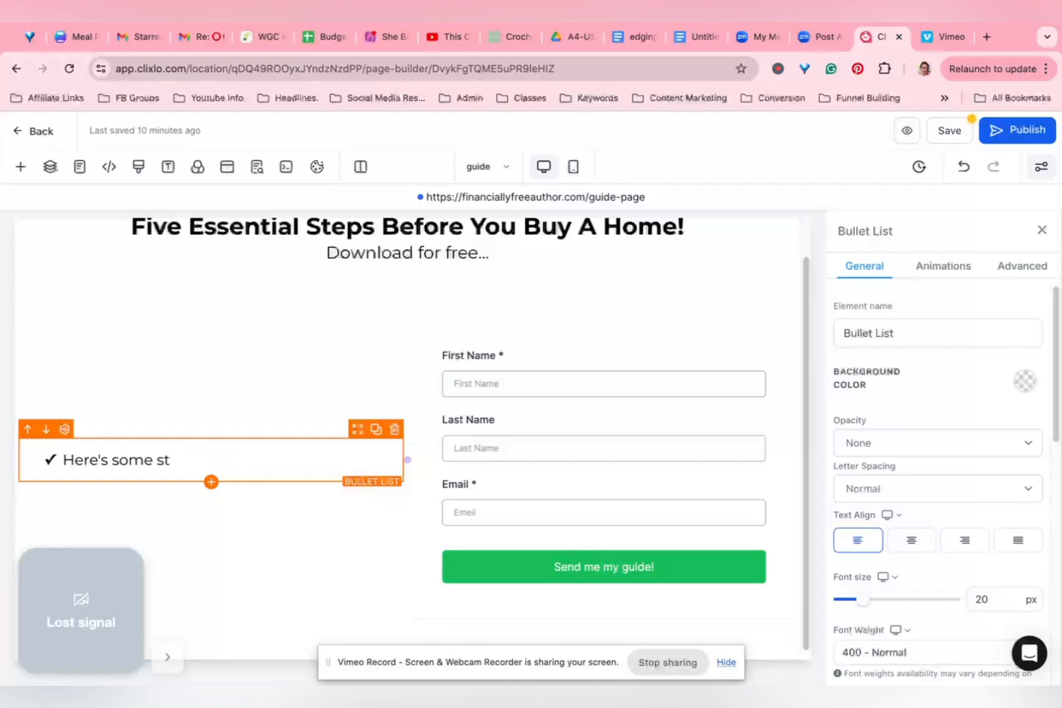
{"action": "key", "text": "BackSpace"}
{"action": "key", "text": "BackSpace"}
{"action": "key", "text": "BackSpace"}
{"action": "key", "text": "BackSpace"}
{"action": "key", "text": "BackSpace"}
{"action": "key", "text": "BackSpace"}
{"action": "key", "text": "BackSpace"}
{"action": "key", "text": "BackSpace"}
{"action": "key", "text": "BackSpace"}
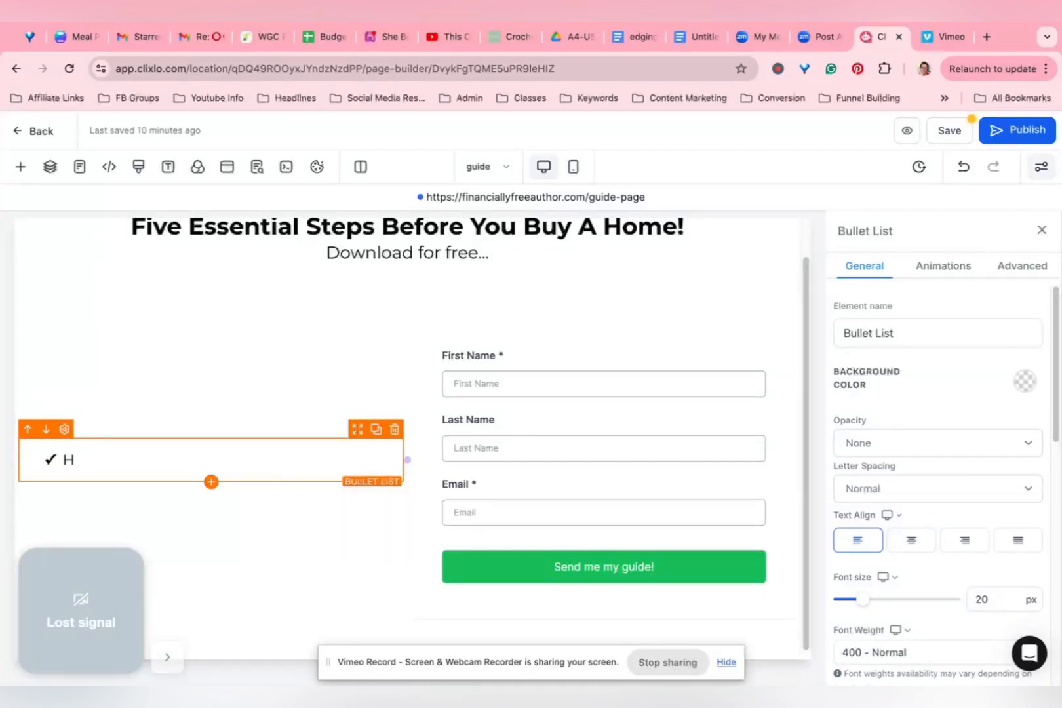
{"action": "type", "text": "THis includes "}
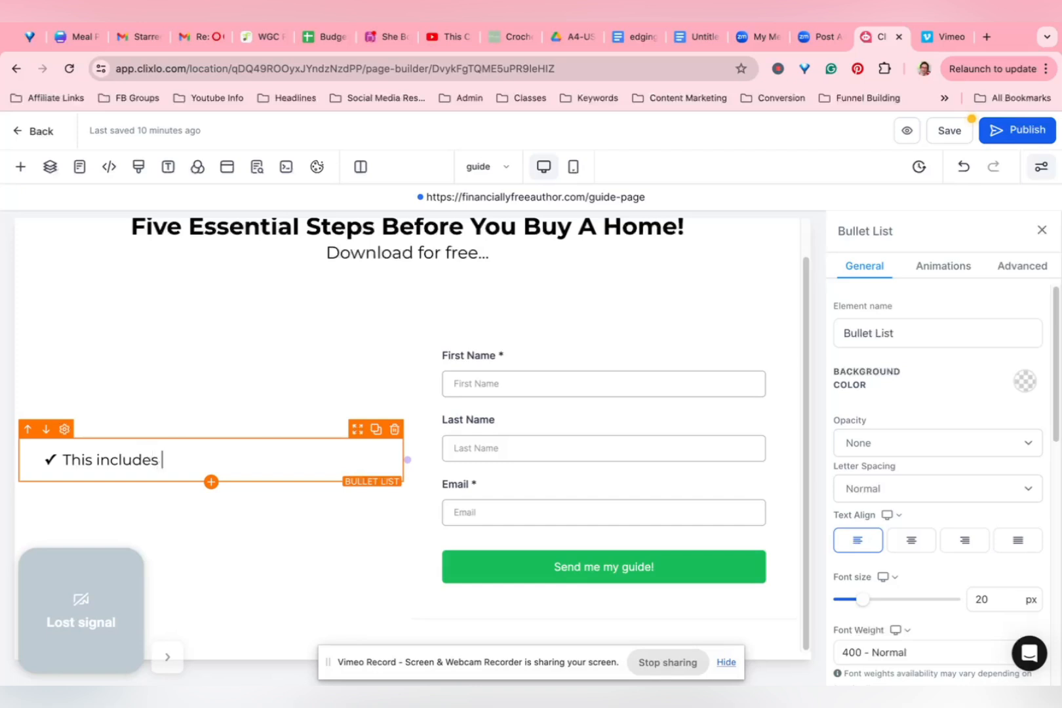
{"action": "type", "text": "awesome stu"}
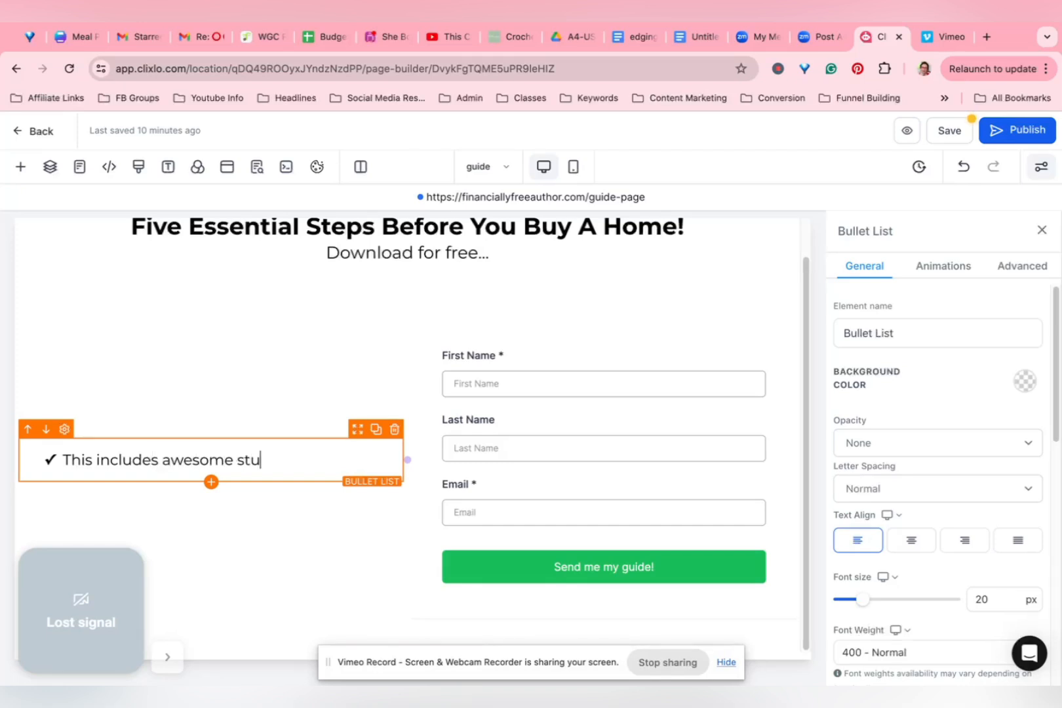
{"action": "type", "text": "ff"}
{"action": "key", "text": "Return"}
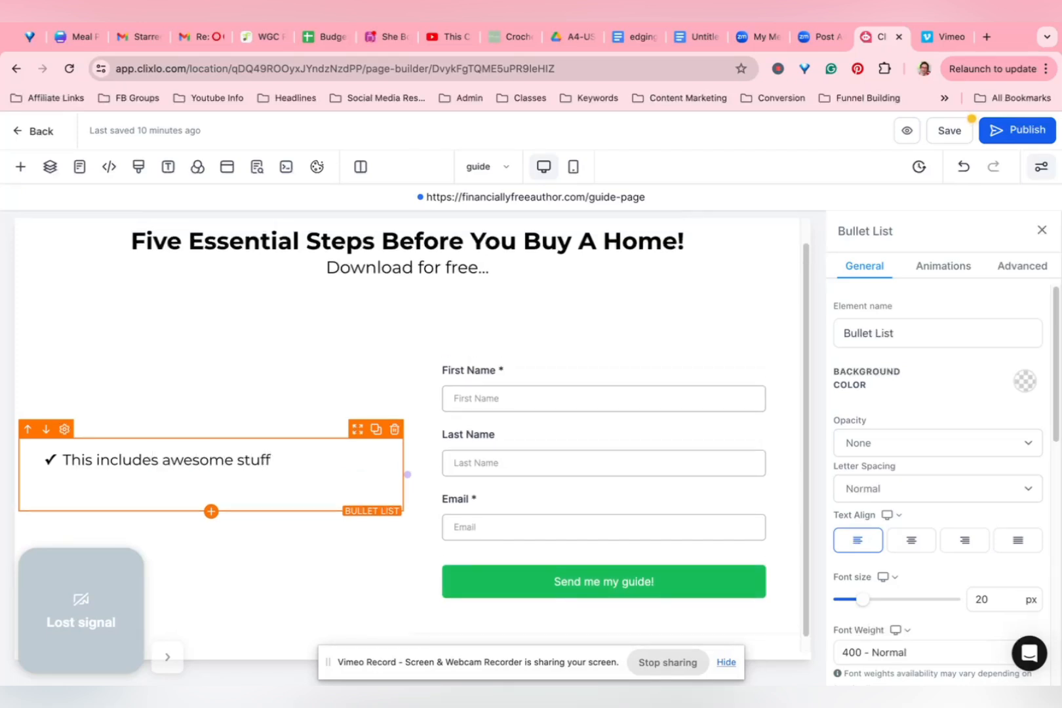
{"action": "key", "text": "Return"}
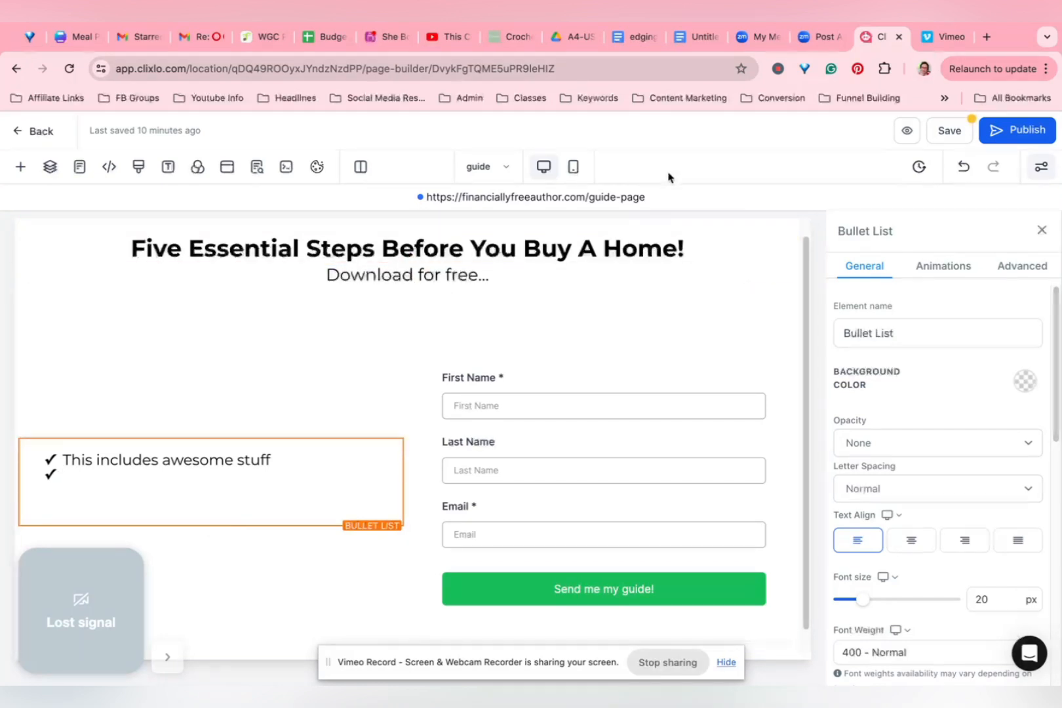
- Set the background color of the two-column row holding the bullet list and form to the dark purple swatch
{"action": "left_click", "coordinate": [667, 312]}
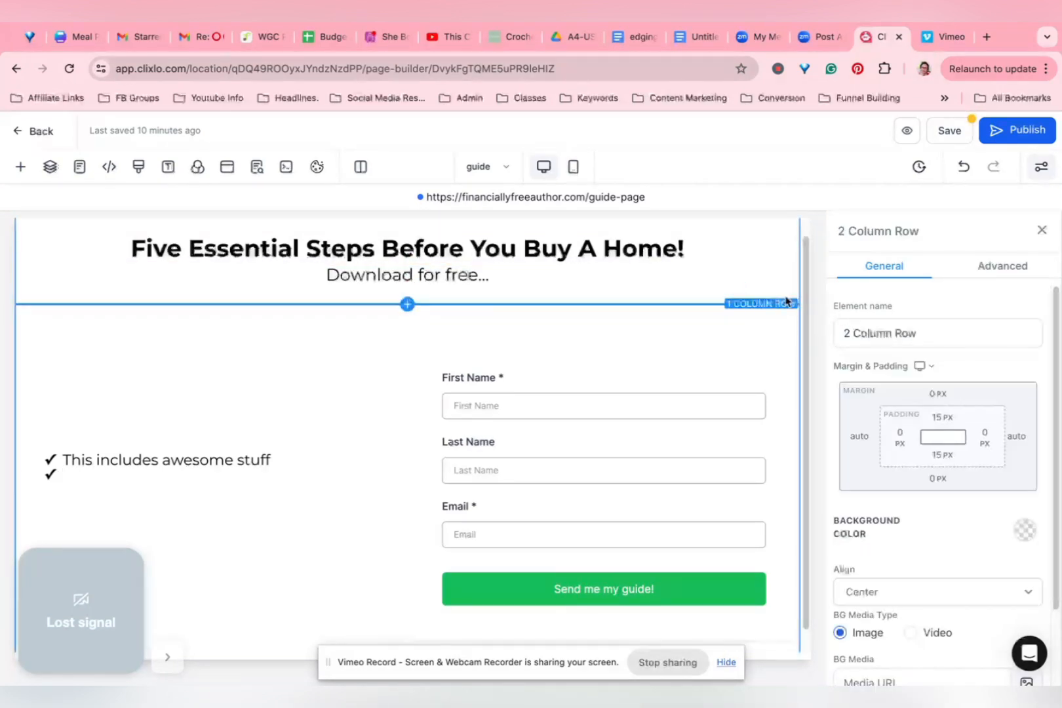
{"action": "scroll", "coordinate": [1010, 419], "scroll_direction": "down", "scroll_amount": 2}
{"action": "left_click", "coordinate": [1025, 422]}
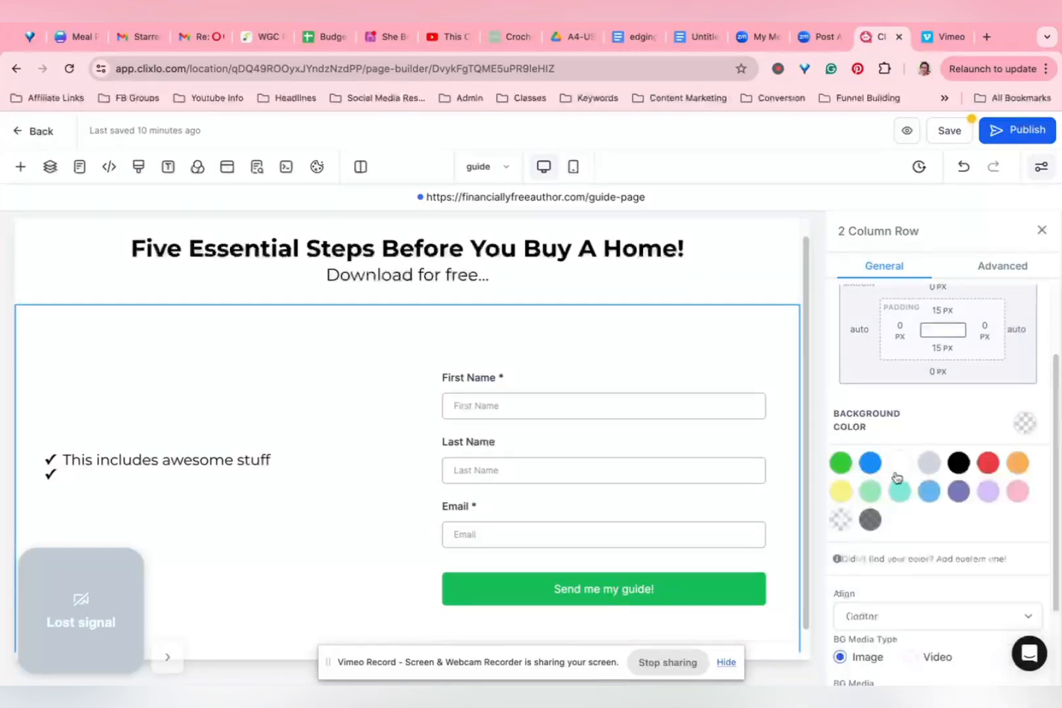
{"action": "left_click", "coordinate": [957, 491]}
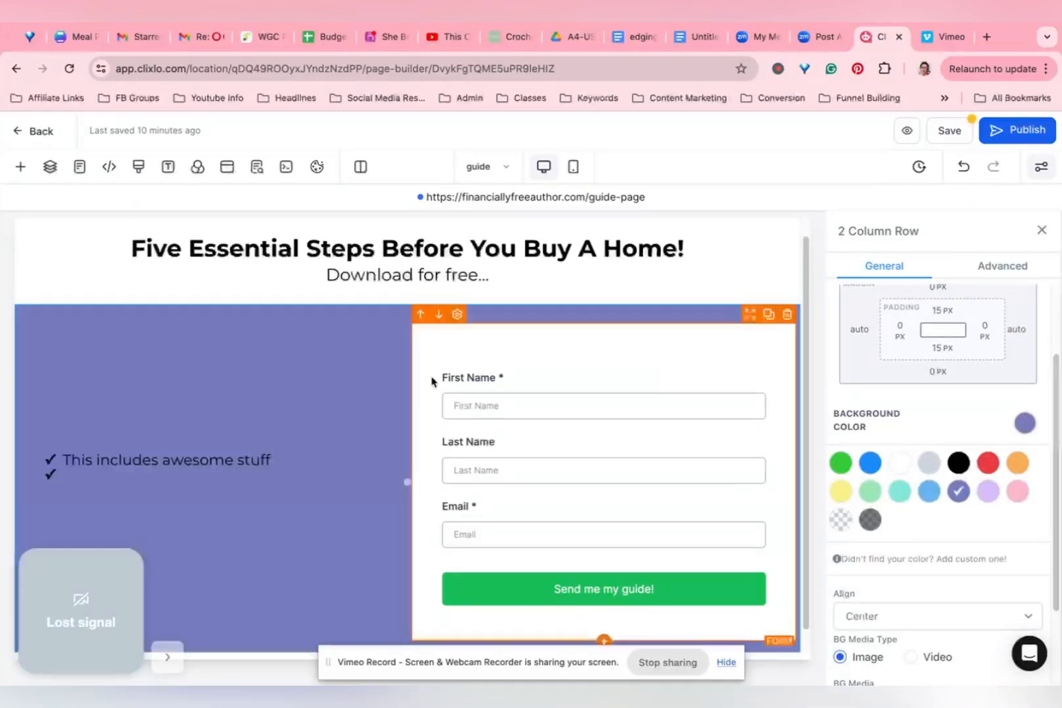
- Set the Buyers lead magnet form's redirect action to "Go to Next step" and check its advanced settings
{"action": "left_click", "coordinate": [557, 343]}
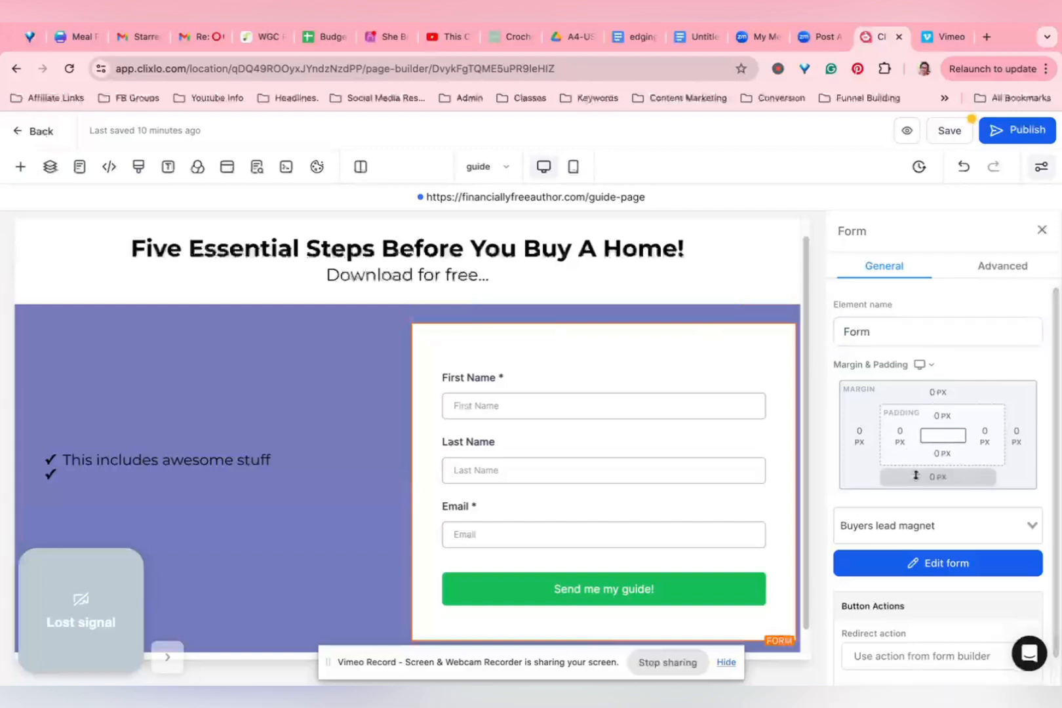
{"action": "scroll", "coordinate": [945, 609], "scroll_direction": "down", "scroll_amount": 1}
{"action": "scroll", "coordinate": [953, 511], "scroll_direction": "up", "scroll_amount": 1}
{"action": "scroll", "coordinate": [931, 564], "scroll_direction": "down", "scroll_amount": 1}
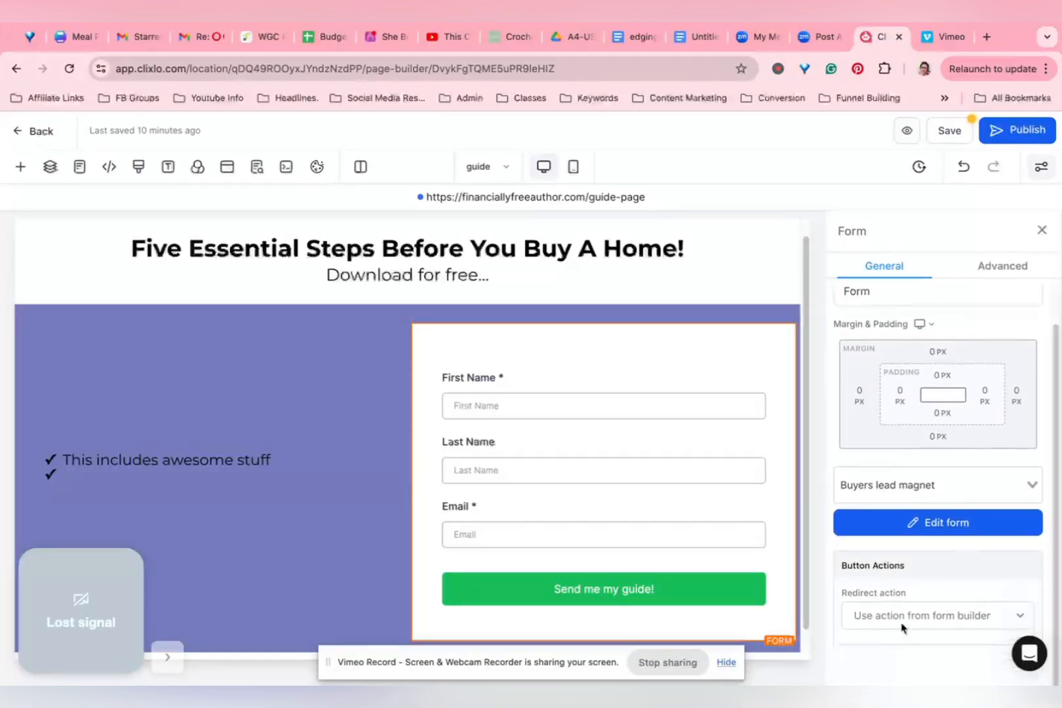
{"action": "left_click", "coordinate": [913, 613]}
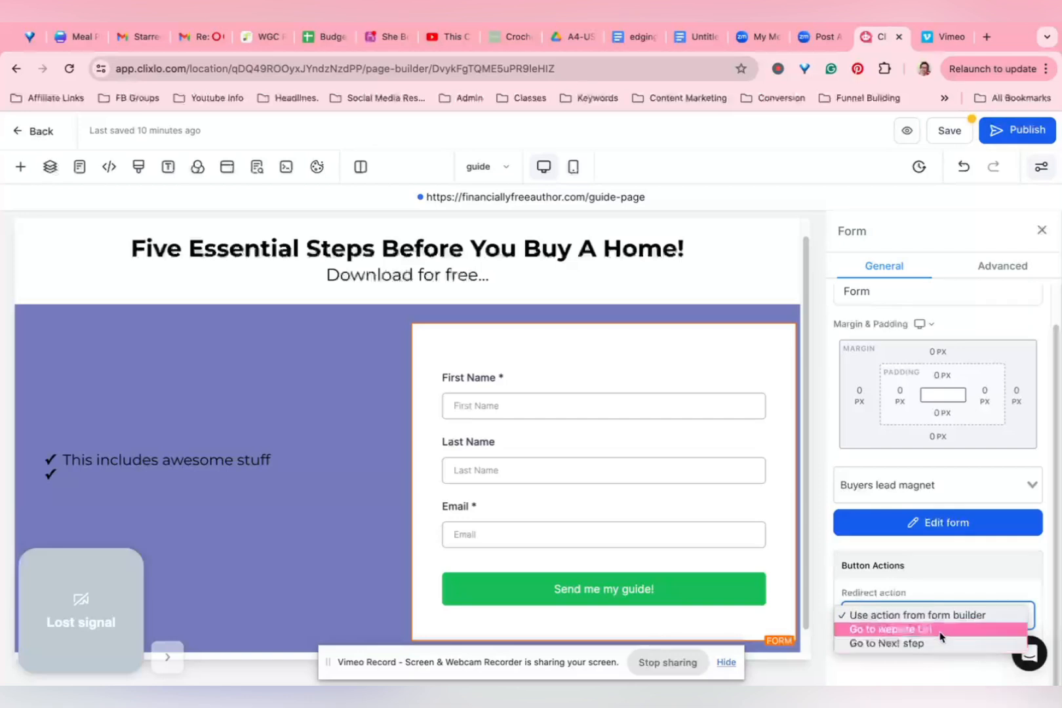
{"action": "left_click", "coordinate": [908, 643]}
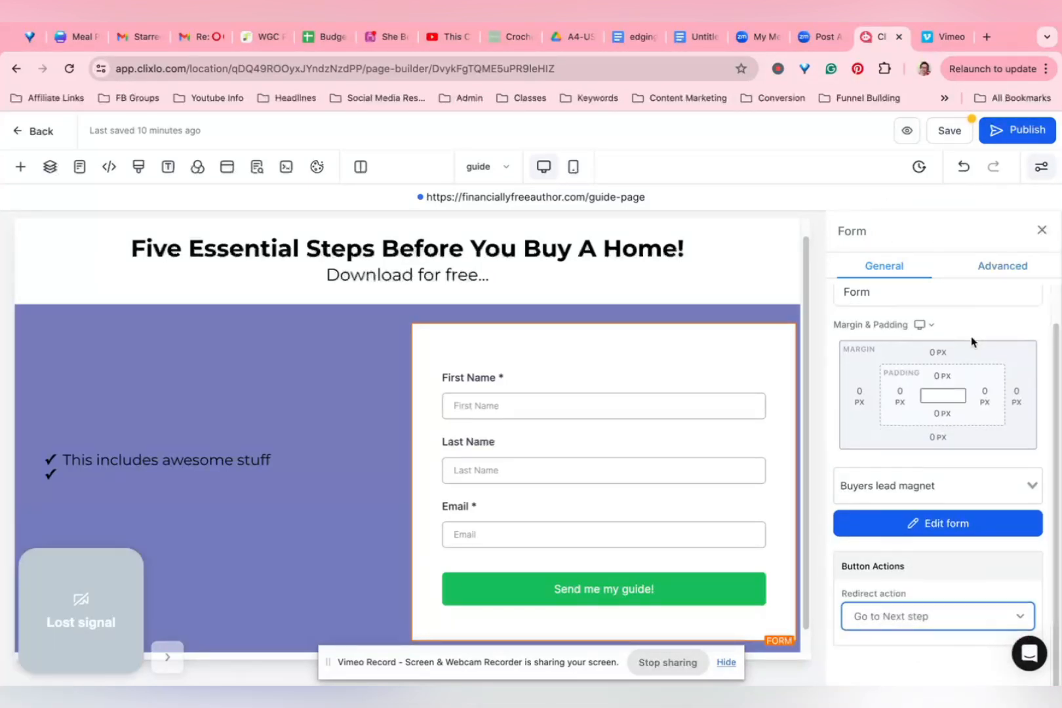
{"action": "left_click", "coordinate": [986, 268]}
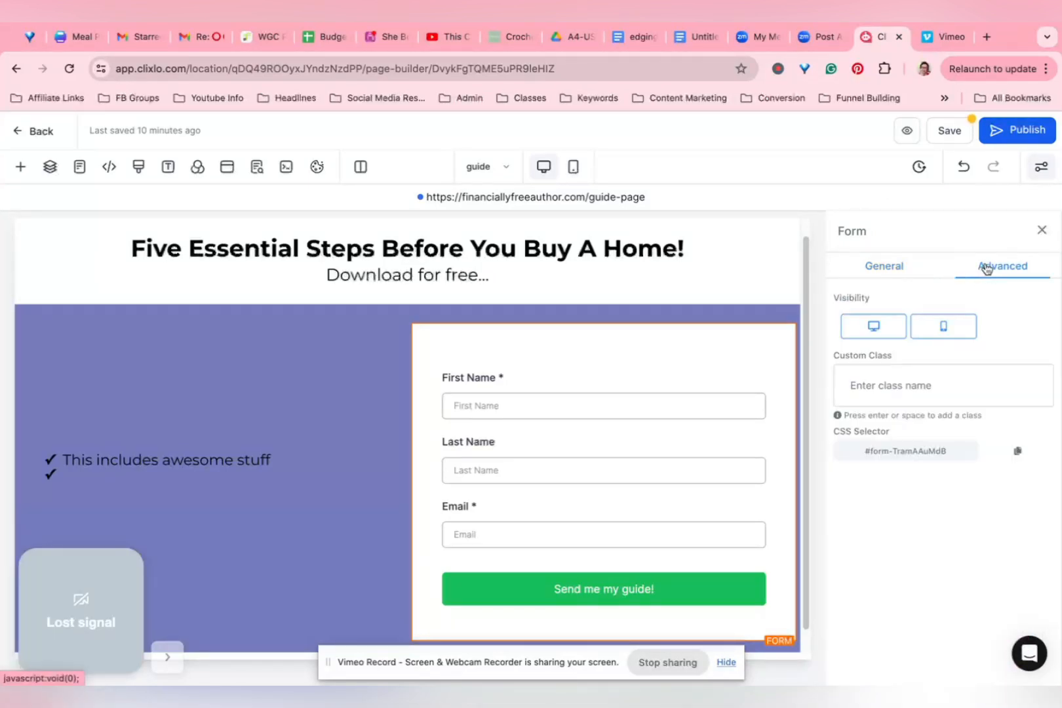
{"action": "left_click", "coordinate": [884, 265]}
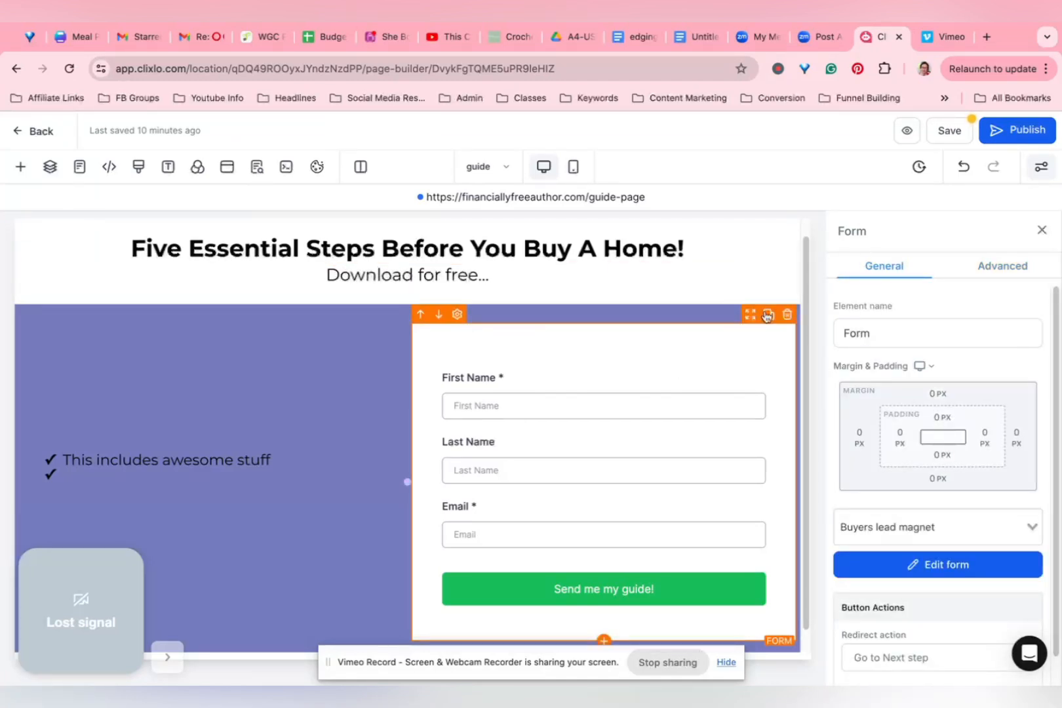
- Save the guide page and return to the funnel's list of steps
{"action": "scroll", "coordinate": [367, 393], "scroll_direction": "down", "scroll_amount": 1}
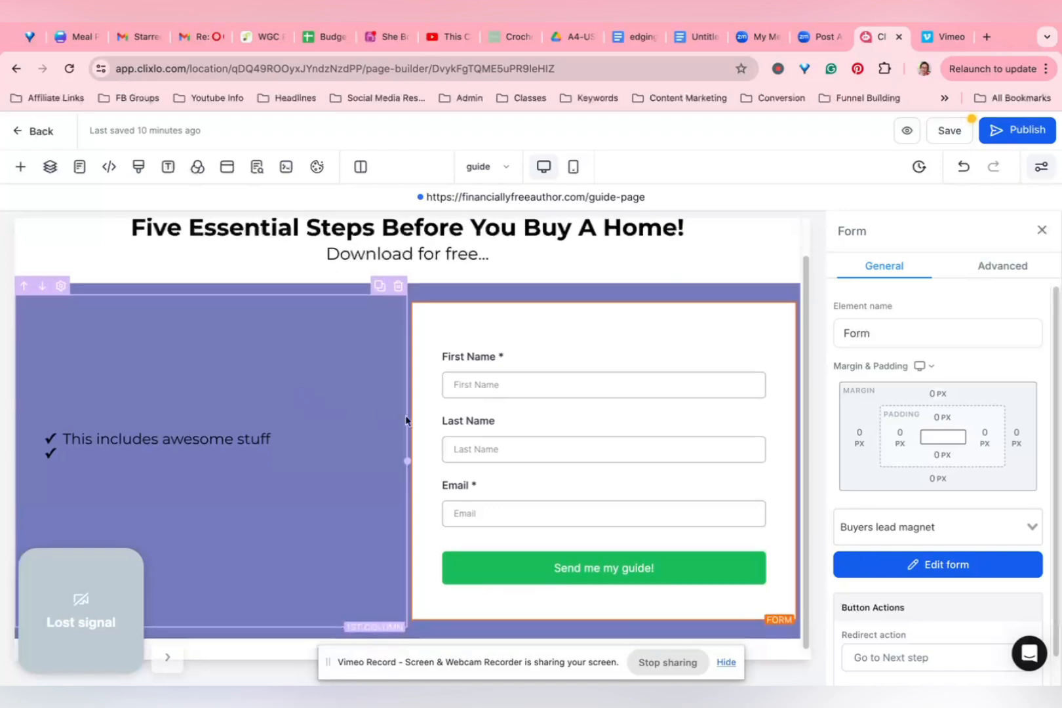
{"action": "scroll", "coordinate": [406, 420], "scroll_direction": "up", "scroll_amount": 2}
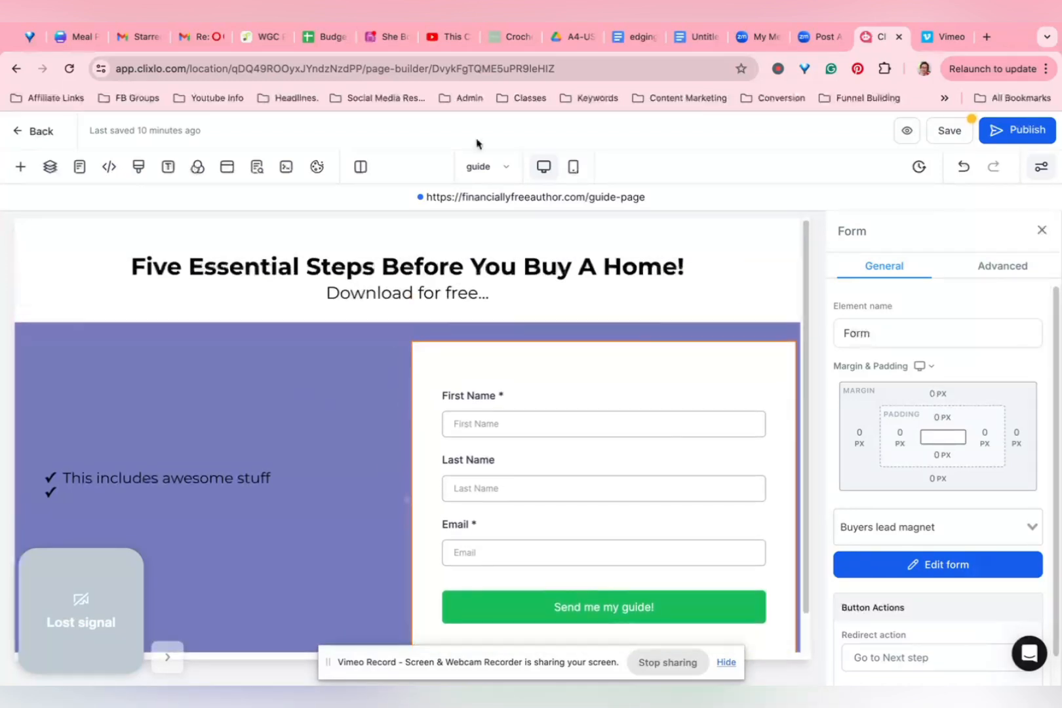
{"action": "left_click", "coordinate": [948, 131]}
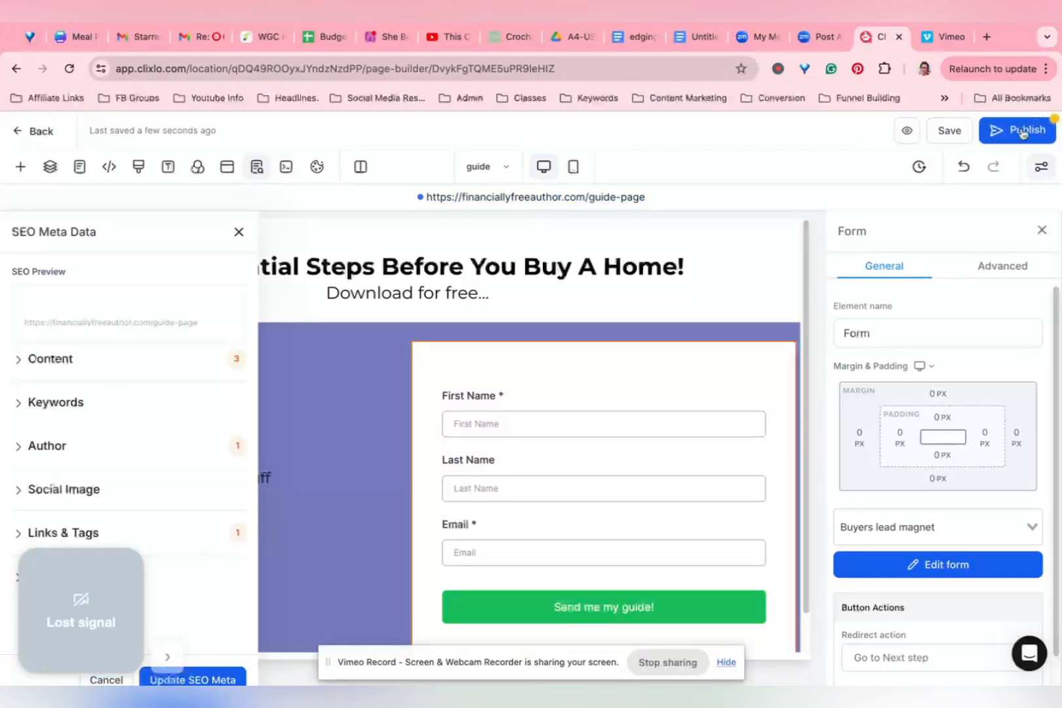
{"action": "left_click", "coordinate": [23, 136]}
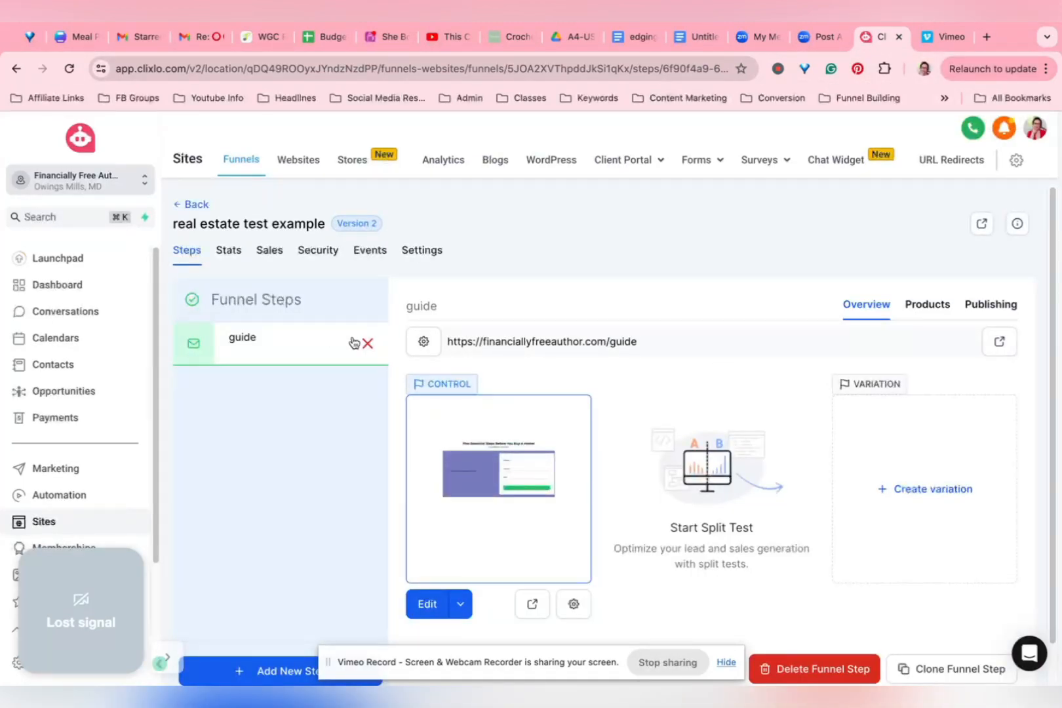
- Create a new funnel step named "thank you page" with the path "thankyou"
{"action": "left_click", "coordinate": [267, 665]}
{"action": "left_click", "coordinate": [459, 338]}
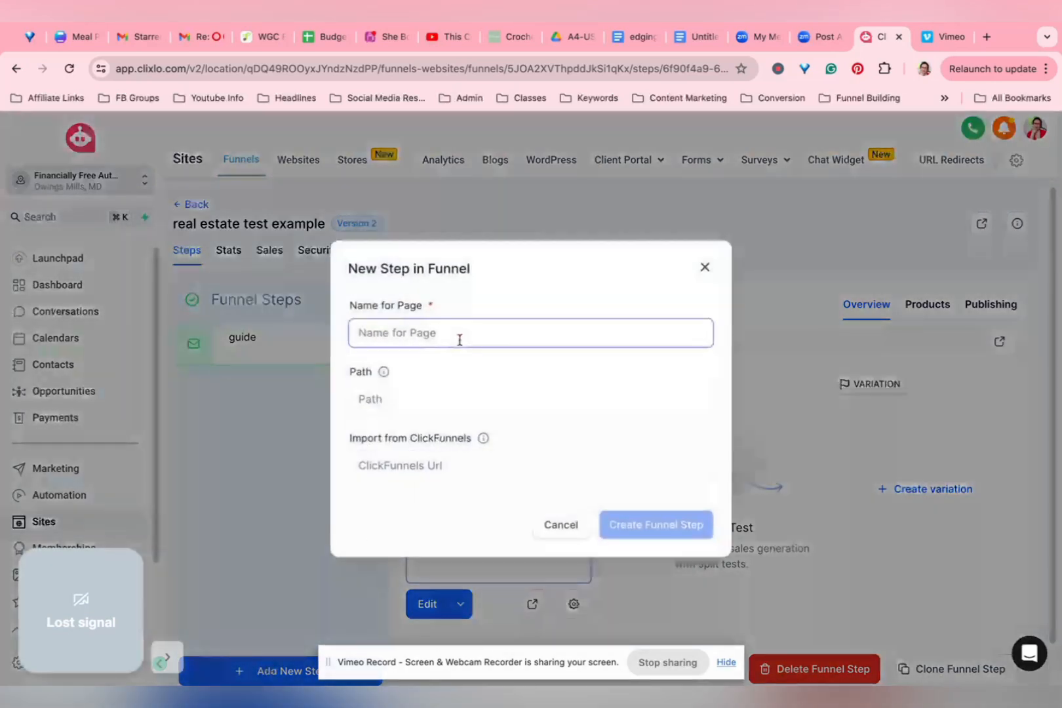
{"action": "type", "text": "thank you page"}
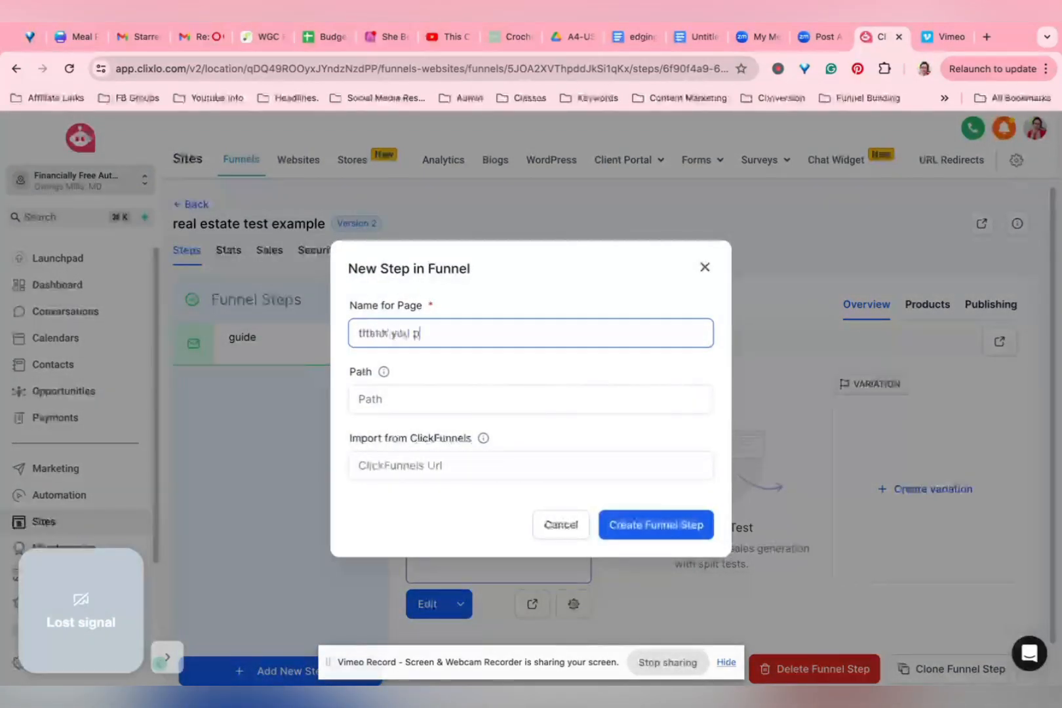
{"action": "left_click", "coordinate": [481, 398]}
{"action": "type", "text": "th"}
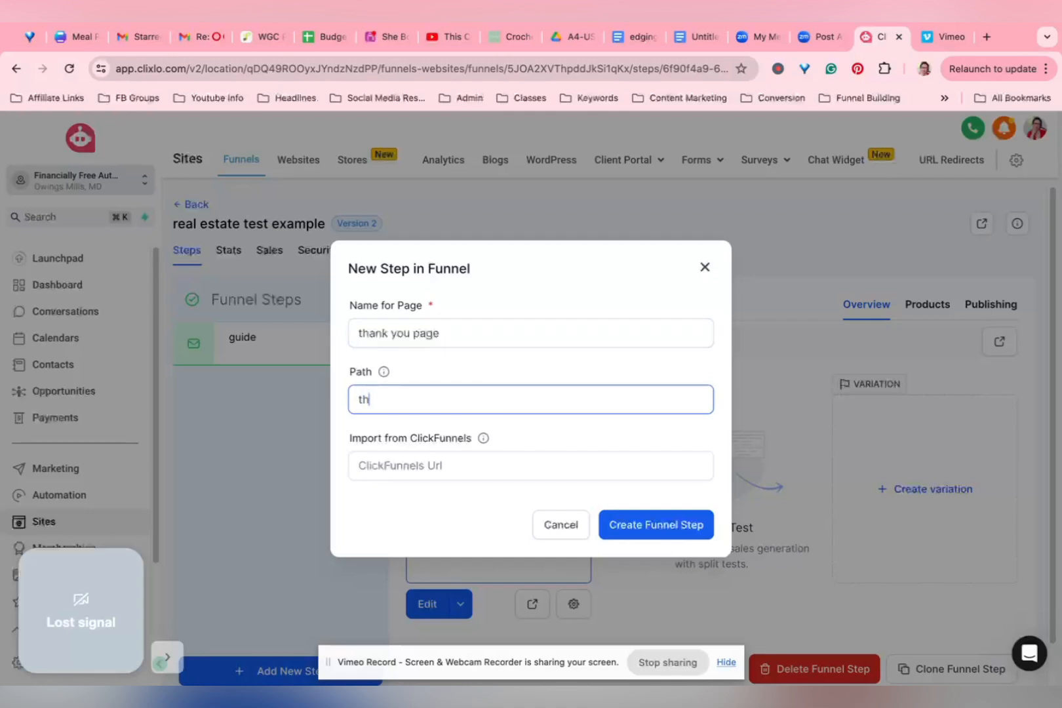
{"action": "type", "text": "ankyou"}
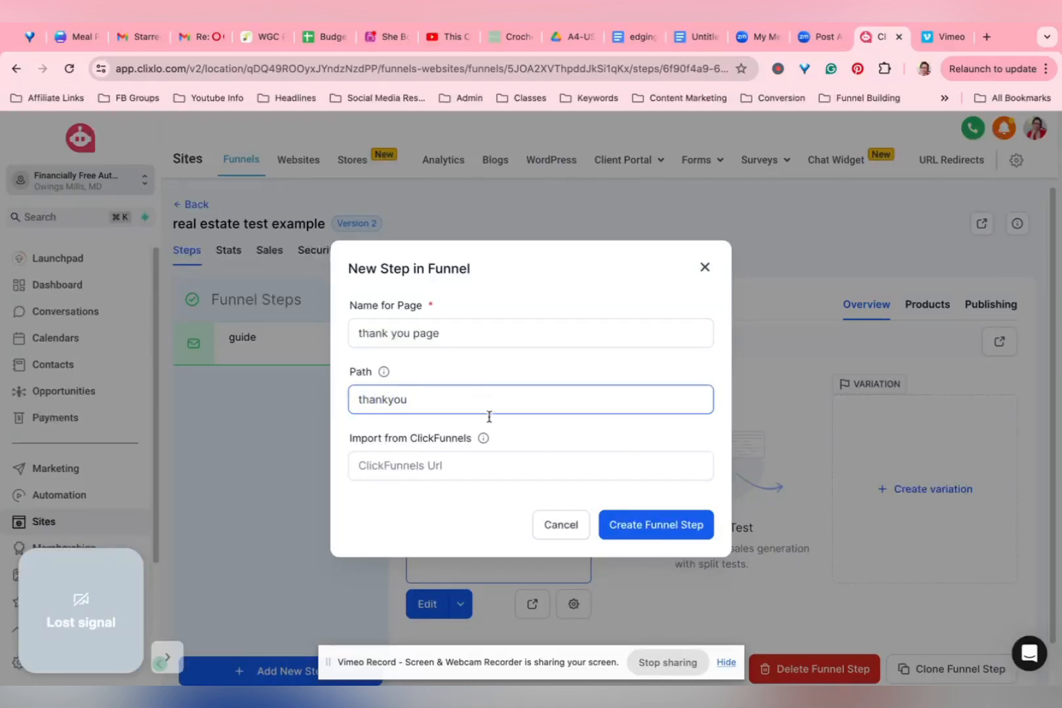
{"action": "left_click", "coordinate": [665, 526]}
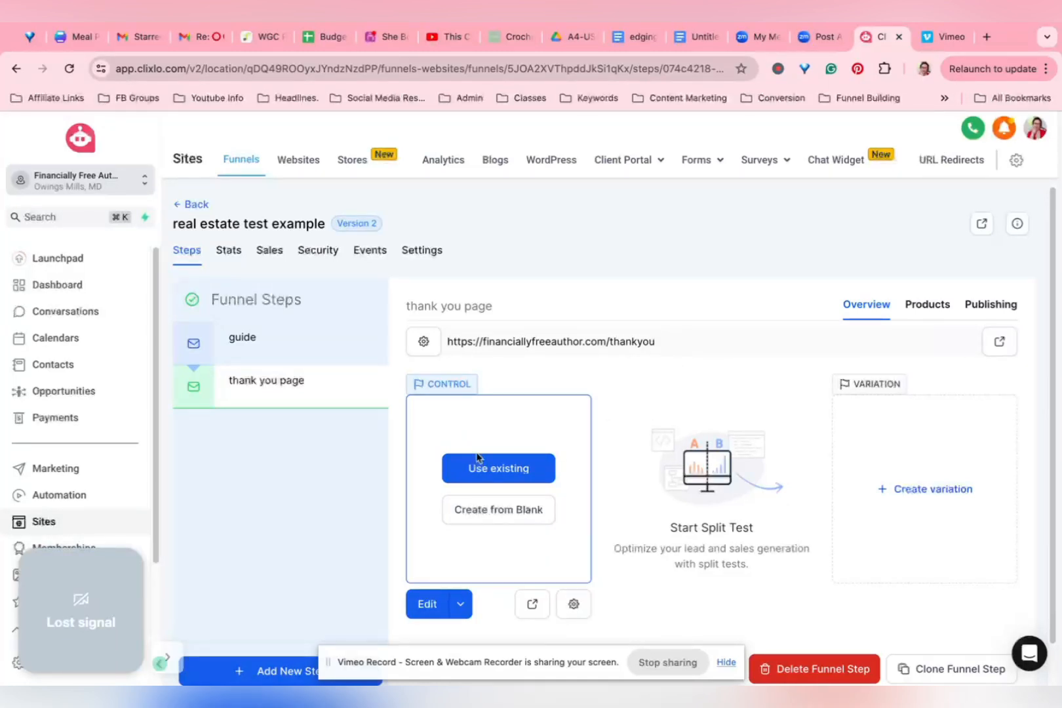
- Create the thank you page from blank and add a full-width section containing a one-column row
{"action": "left_click", "coordinate": [482, 525]}
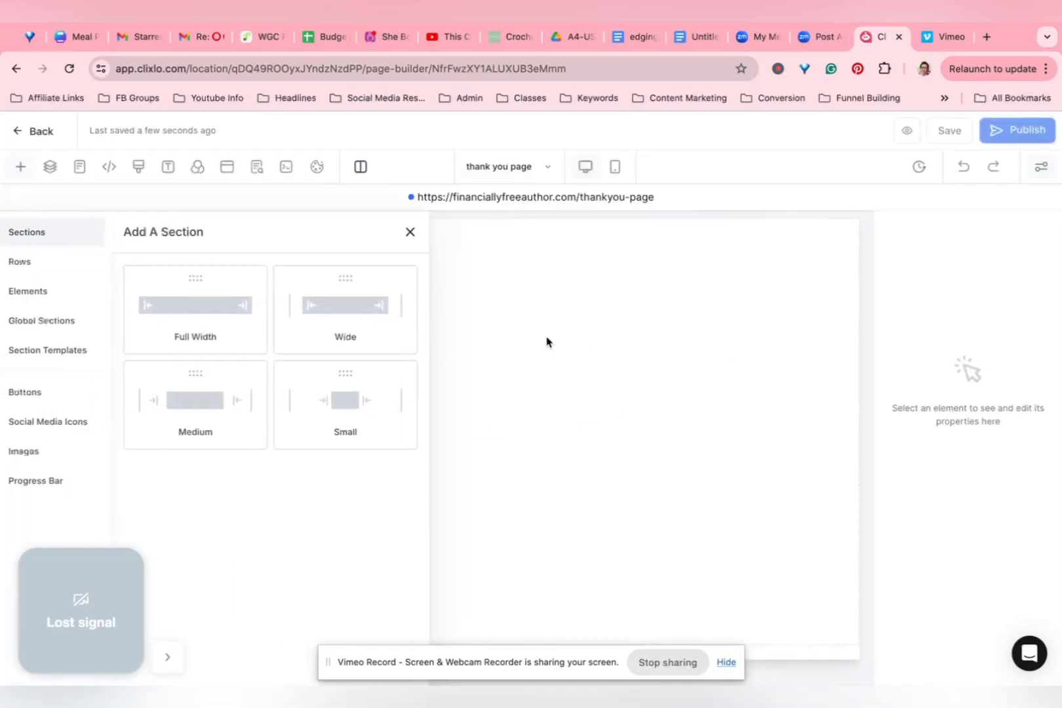
{"action": "left_click", "coordinate": [196, 295]}
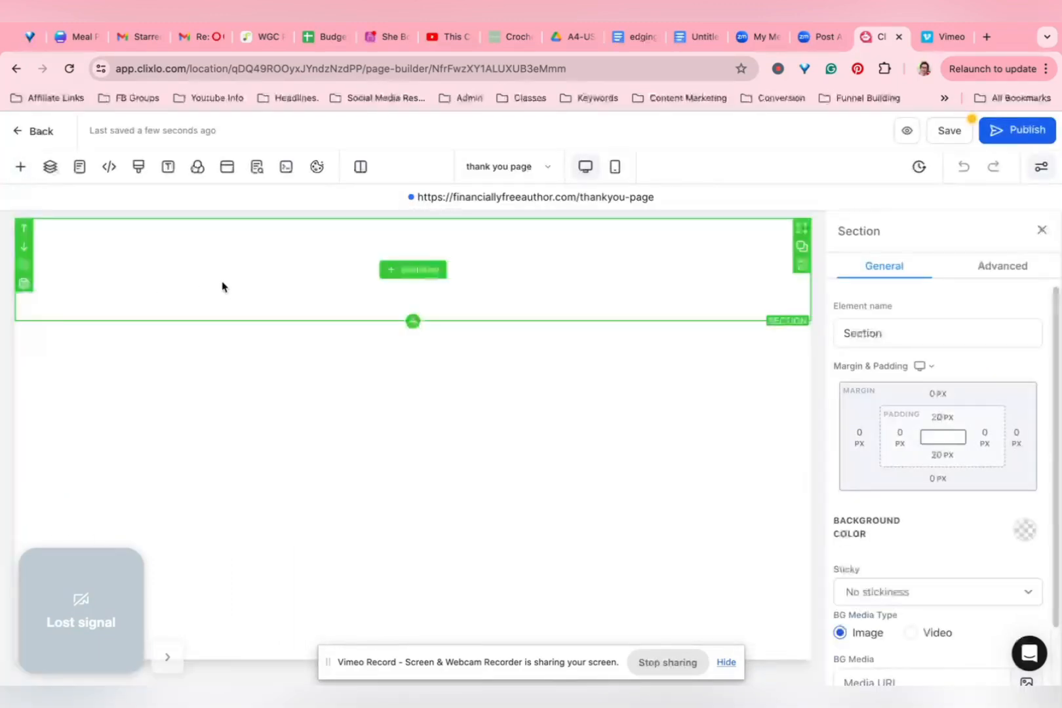
{"action": "left_click", "coordinate": [407, 271]}
{"action": "left_click", "coordinate": [188, 299]}
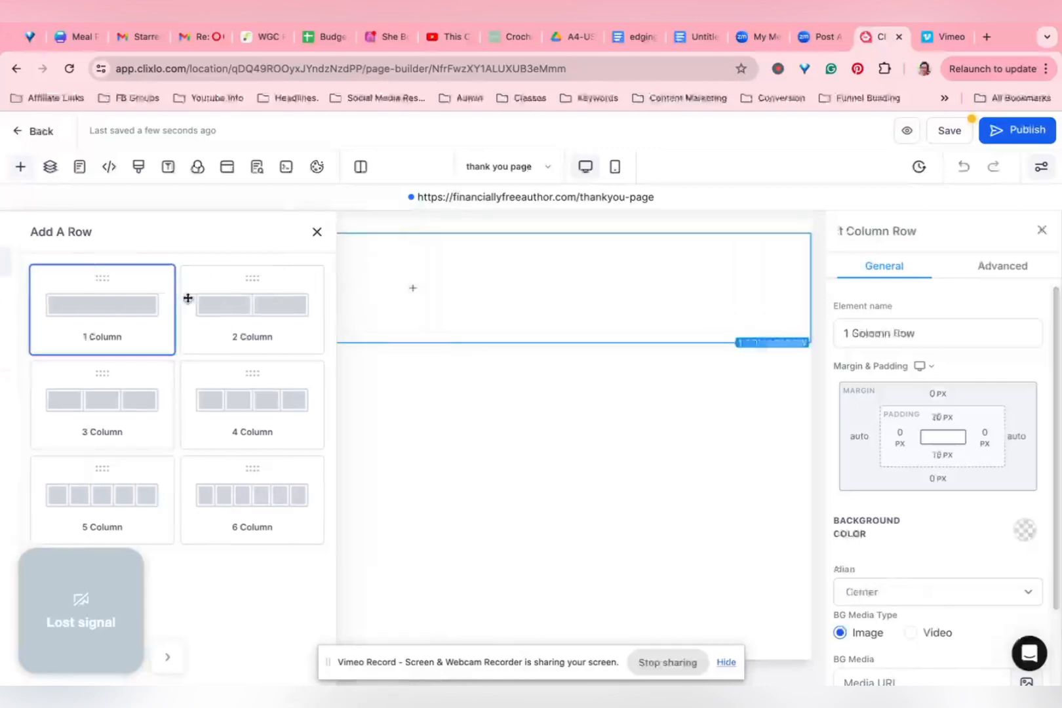
- Add a headline to the one-column row reading "Thank You For Downloading Your Guide"
{"action": "left_click", "coordinate": [421, 288]}
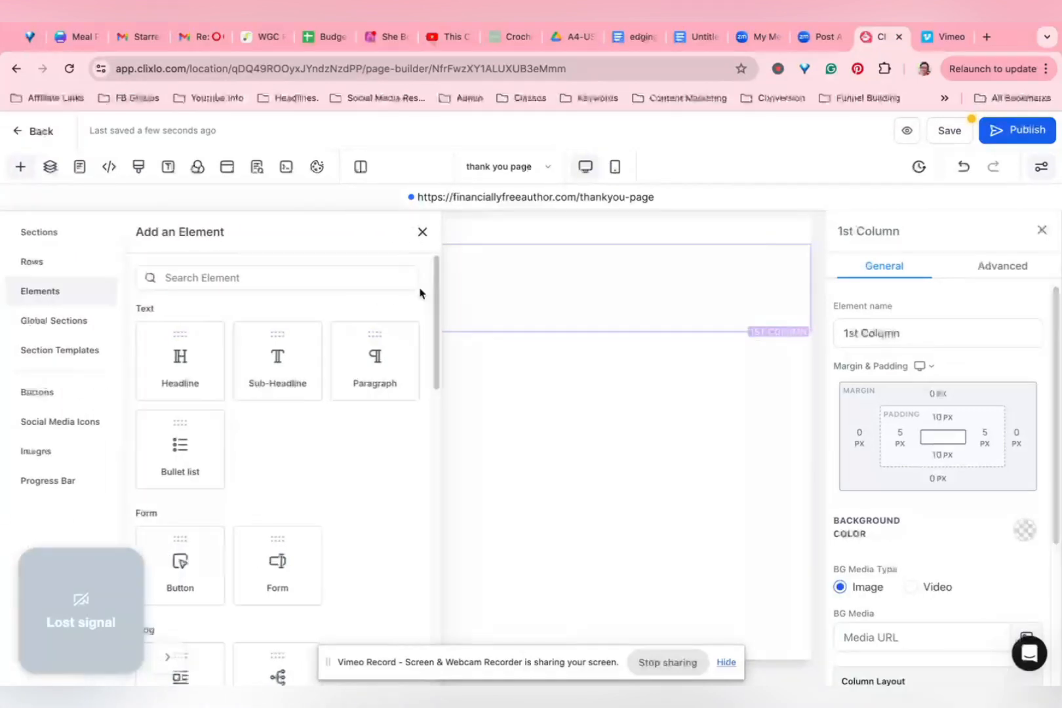
{"action": "left_click", "coordinate": [178, 354]}
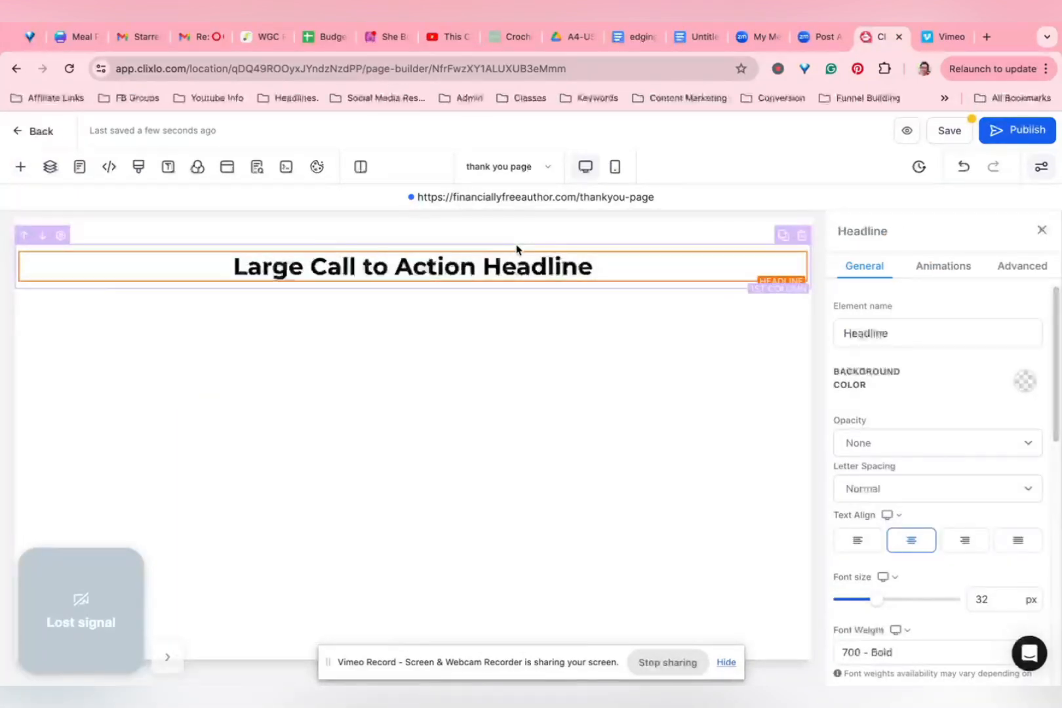
{"action": "left_click", "coordinate": [517, 272]}
{"action": "key", "text": "ctrl+a"}
{"action": "type", "text": "hank"}
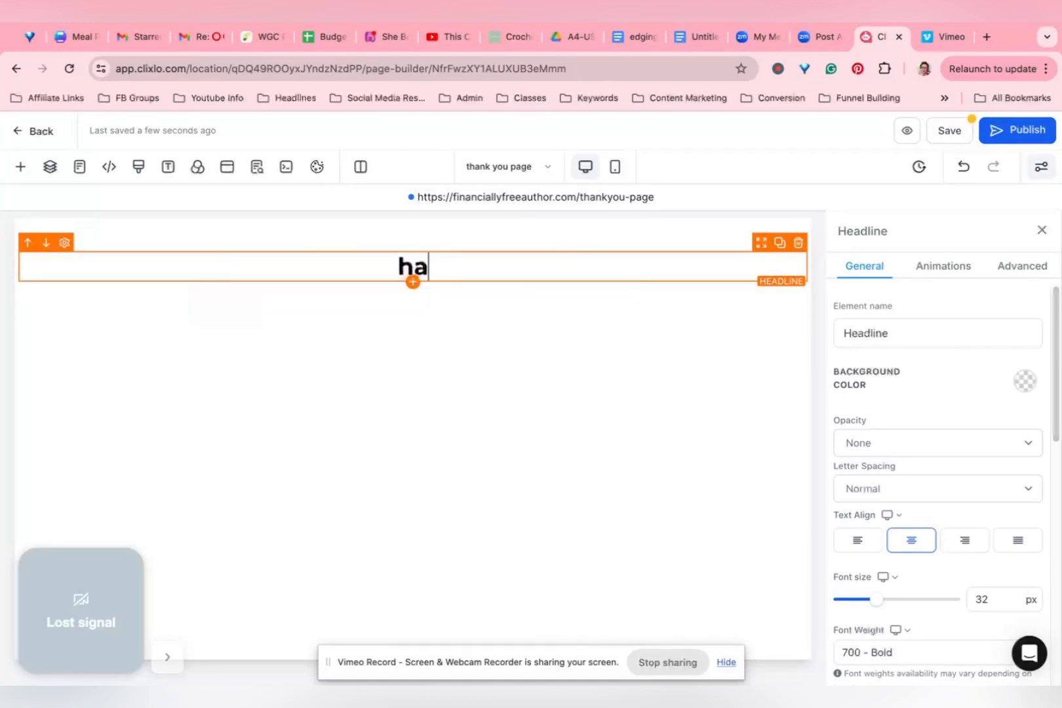
{"action": "key", "text": "BackSpace"}
{"action": "key", "text": "BackSpace"}
{"action": "key", "text": "BackSpace"}
{"action": "key", "text": "BackSpace"}
{"action": "type", "text": "Thank"}
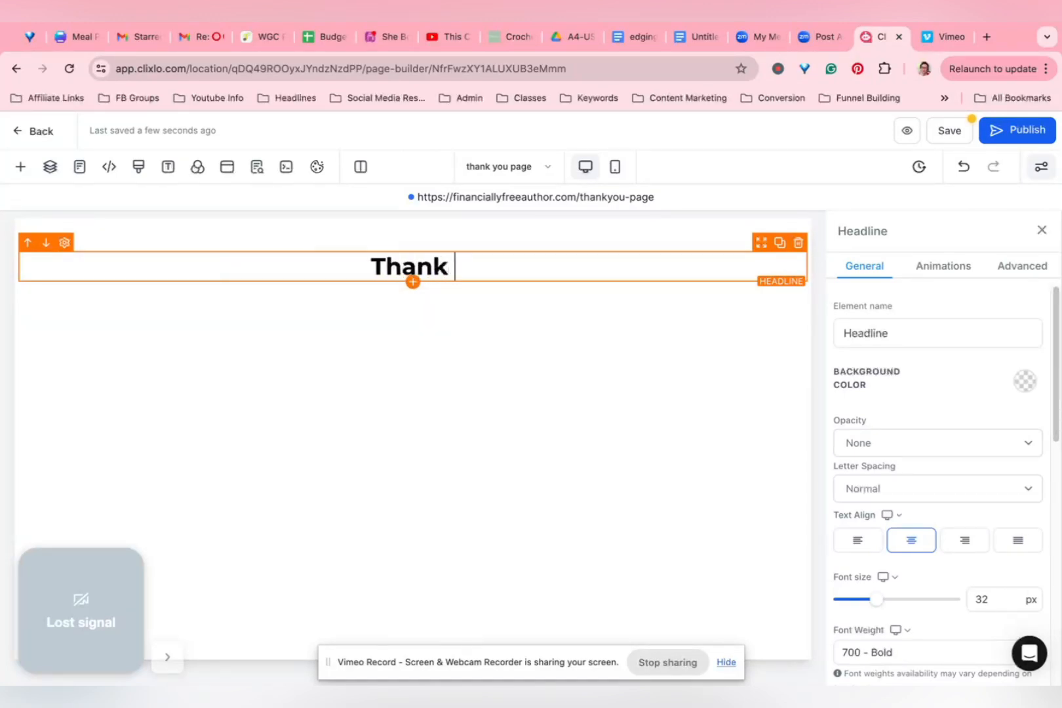
{"action": "type", "text": " You For Downloadin"}
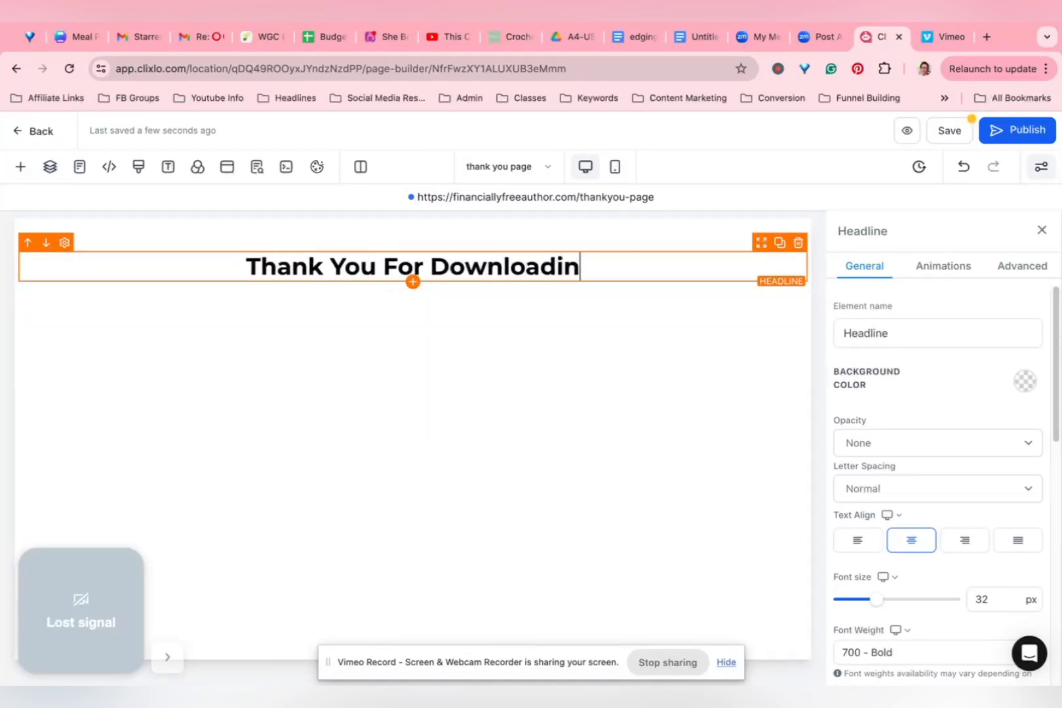
{"action": "type", "text": "g Your Guide"}
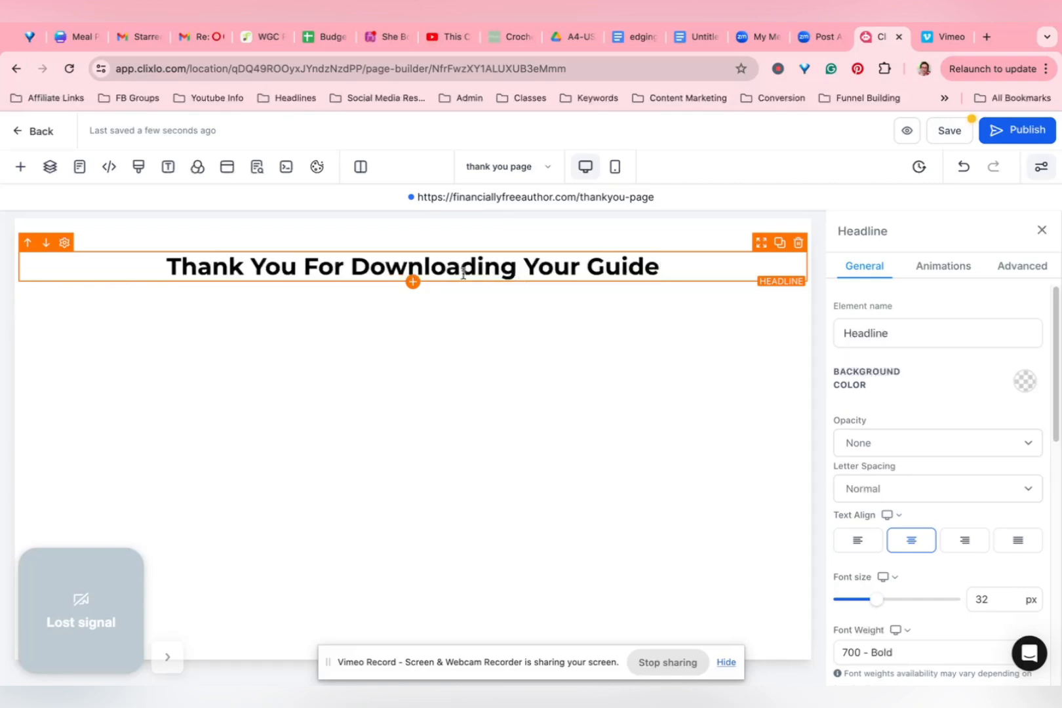
- Add a sub-headline below the headline reading "If you don't see it in five minutes, check your spam folder."
{"action": "left_click", "coordinate": [422, 288]}
{"action": "left_click", "coordinate": [413, 285]}
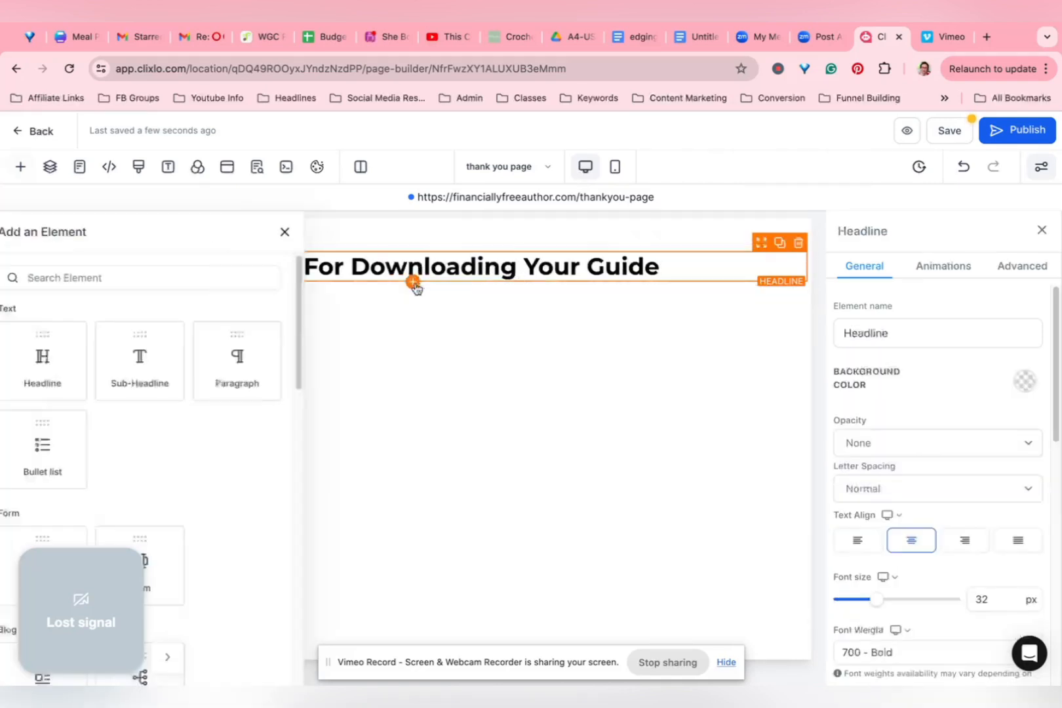
{"action": "left_click", "coordinate": [260, 353]}
{"action": "double_click", "coordinate": [458, 291]}
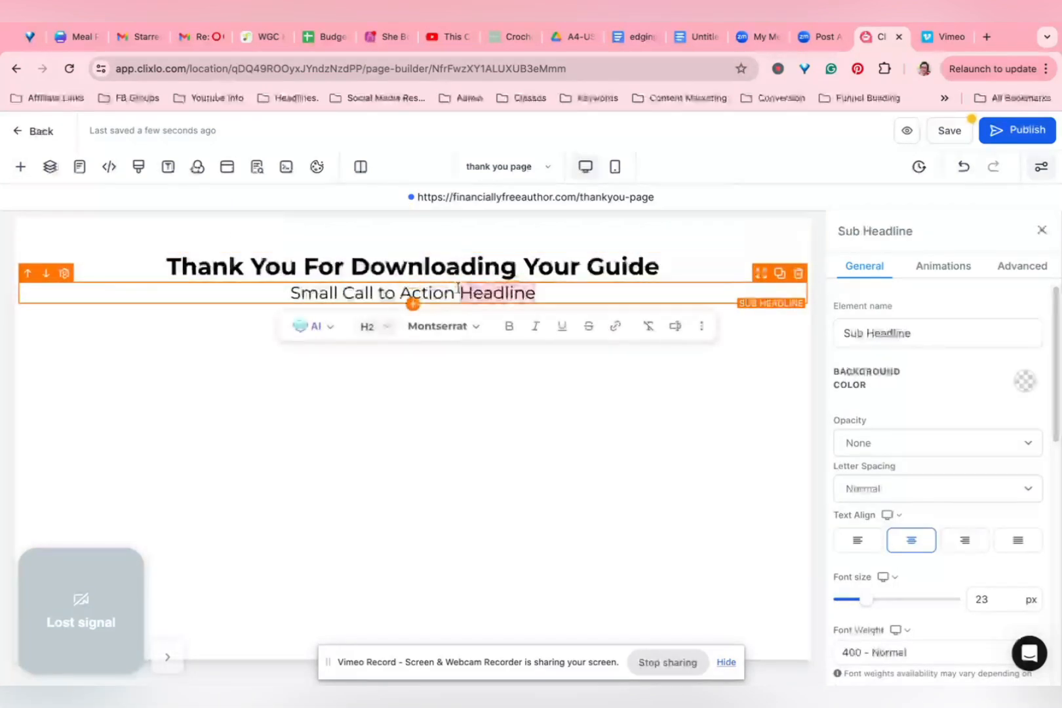
{"action": "key", "text": "ctrl+a"}
{"action": "type", "text": "If you don't se"}
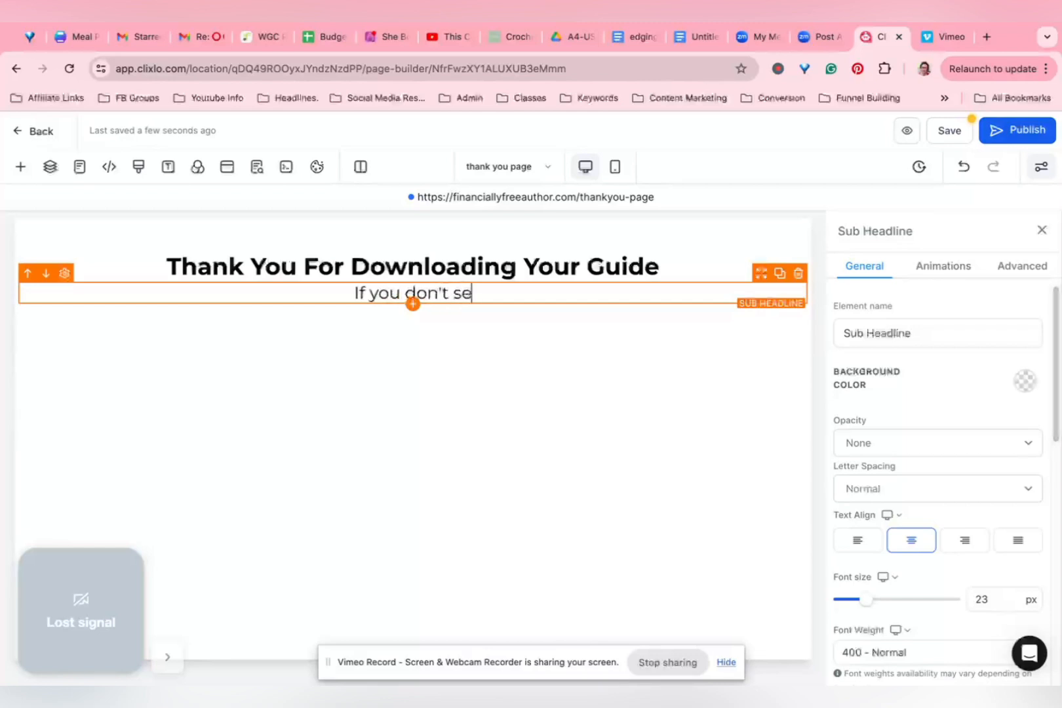
{"action": "type", "text": "e it in five minute"}
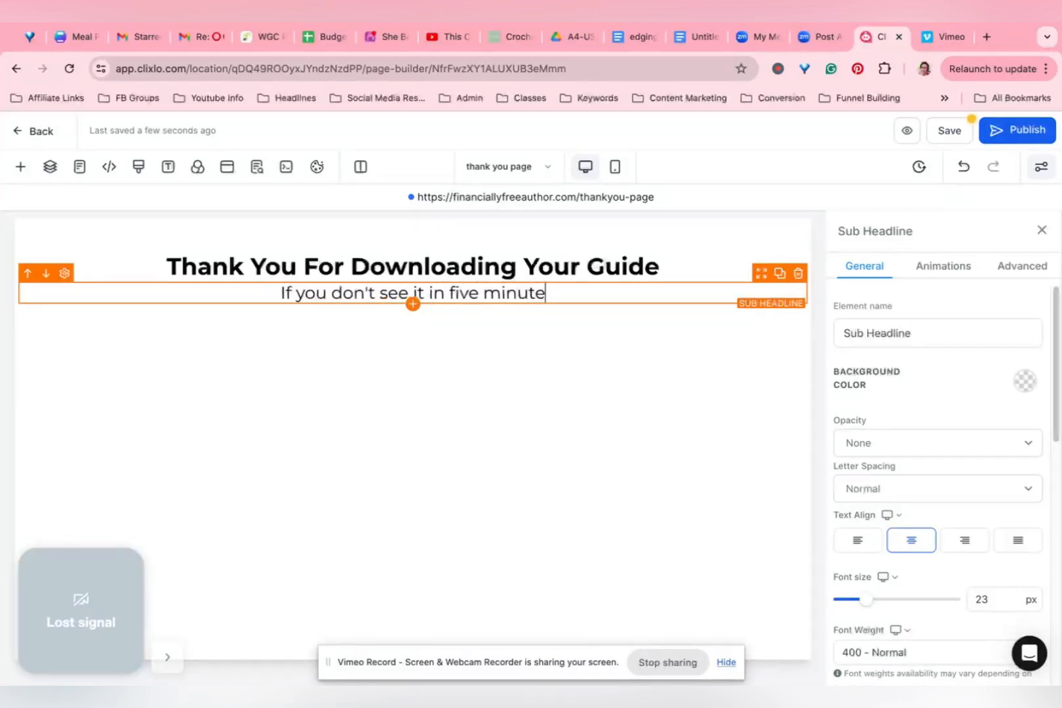
{"action": "type", "text": "s, check your spa"}
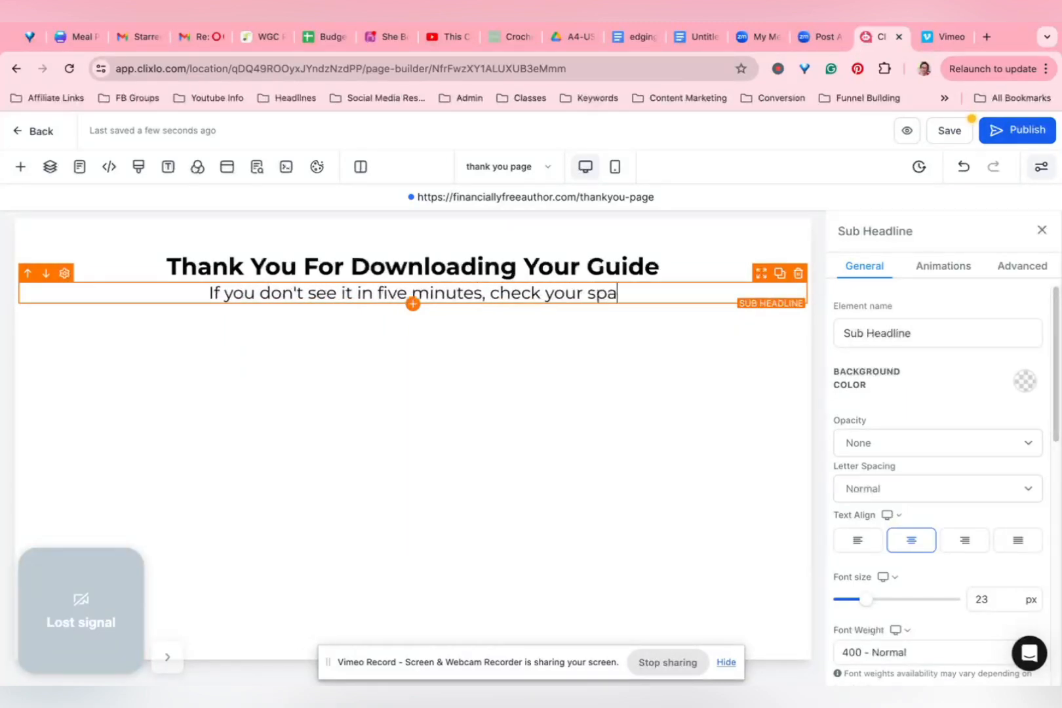
{"action": "type", "text": "m folder."}
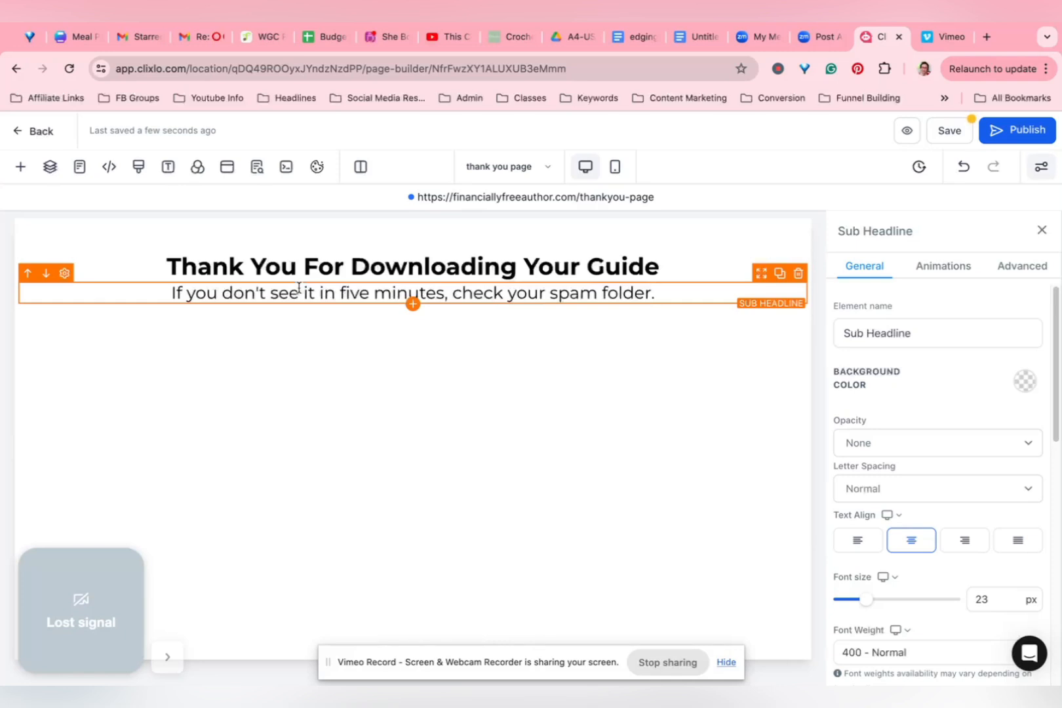
- Add a second one-column row below the headline row and insert a paragraph element in it
{"action": "left_click", "coordinate": [413, 324]}
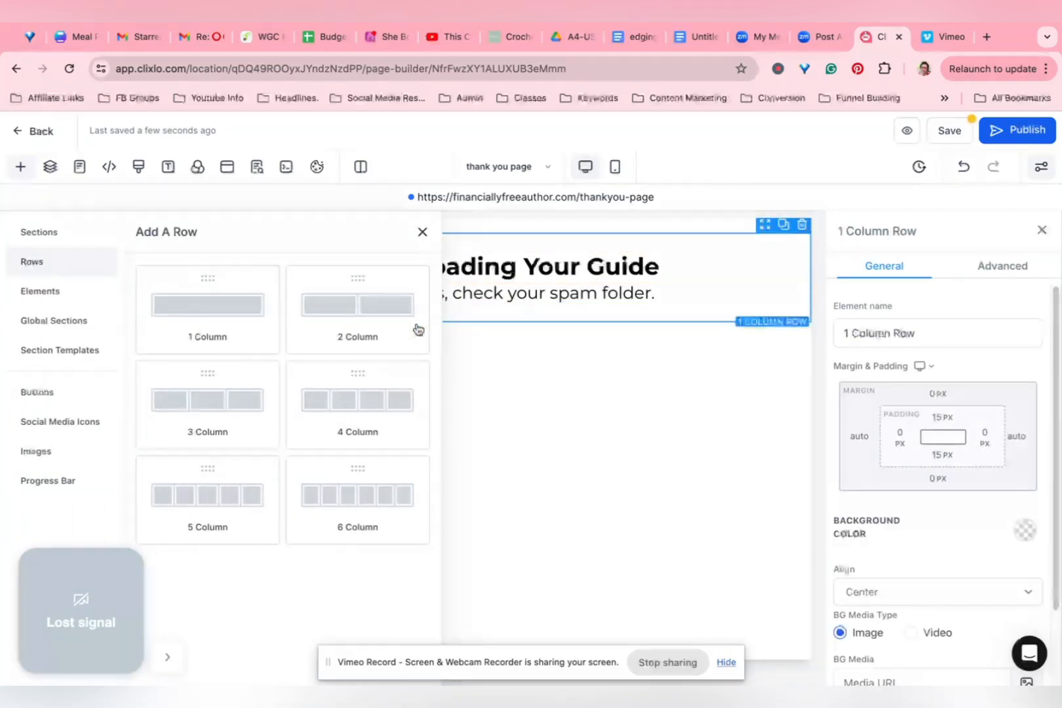
{"action": "left_click", "coordinate": [200, 330]}
{"action": "left_click", "coordinate": [394, 383]}
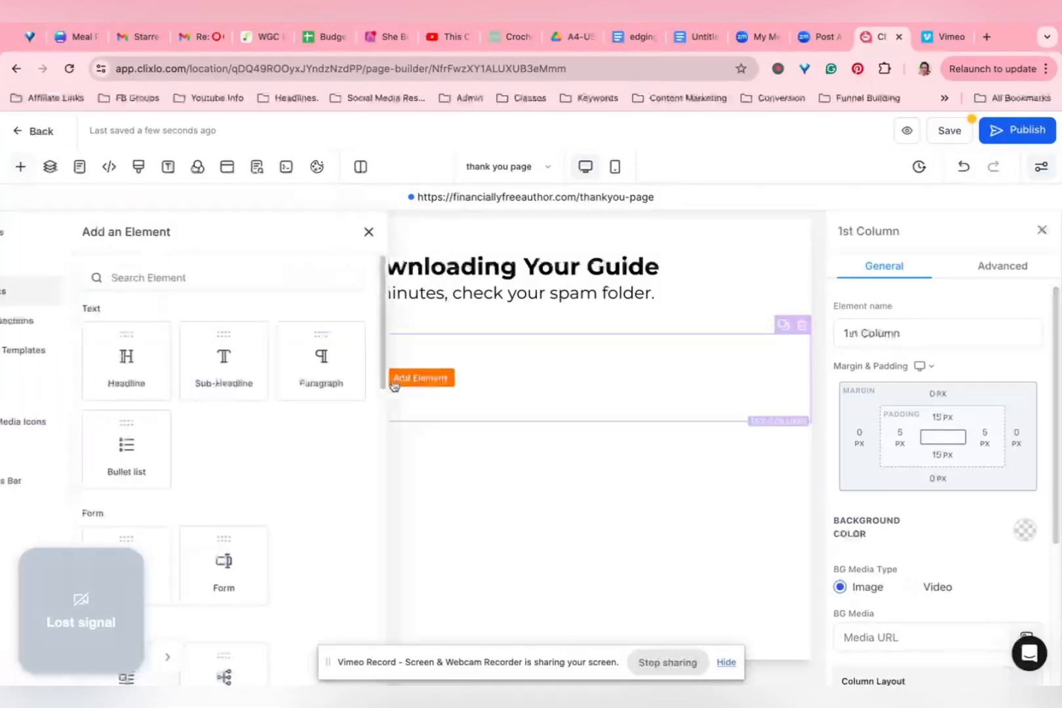
{"action": "left_click", "coordinate": [372, 359]}
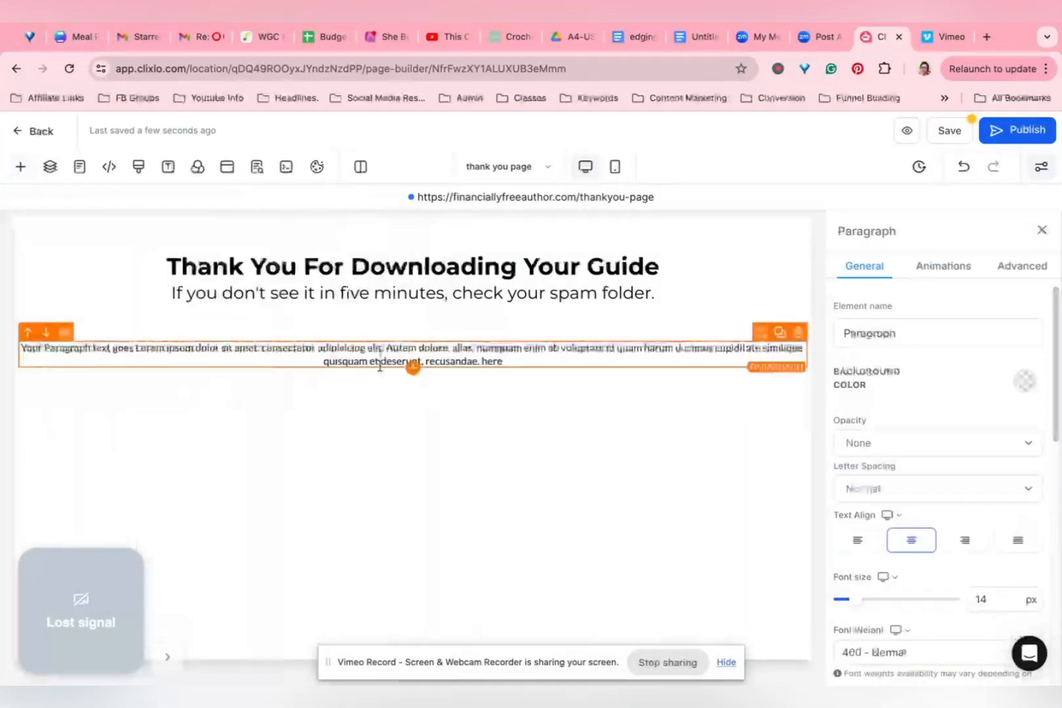
- Replace the paragraph's placeholder text with "Watch this video to learn my number one secret to getting the best deal on your house:"
{"action": "double_click", "coordinate": [382, 352]}
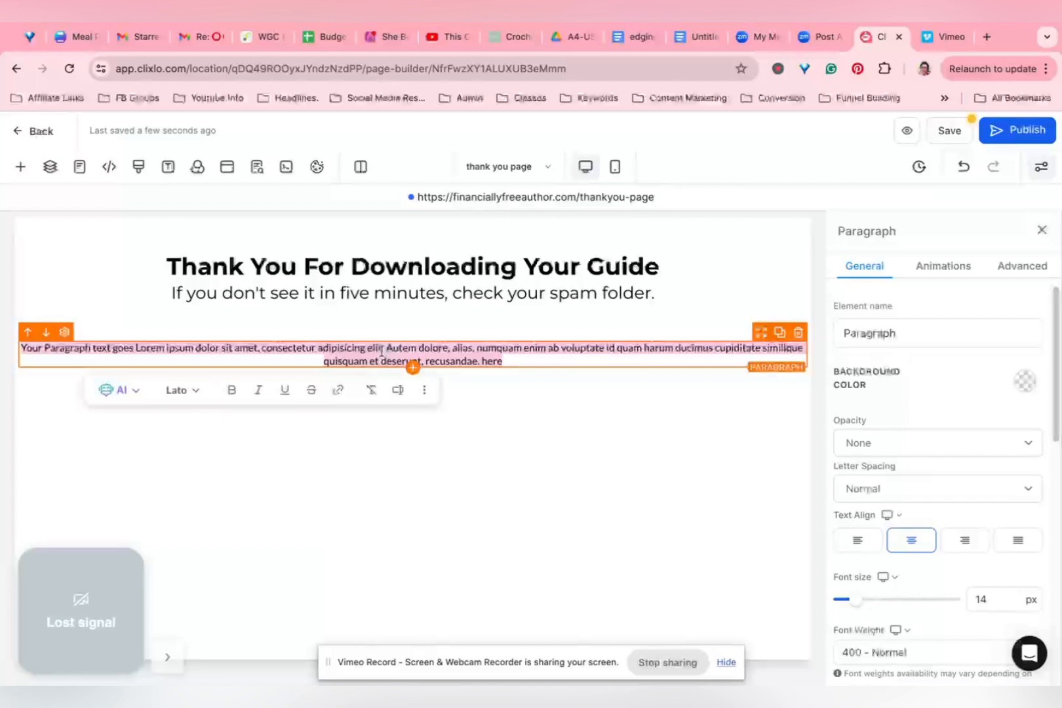
{"action": "key", "text": "BackSpace"}
{"action": "type", "text": "Watch t"}
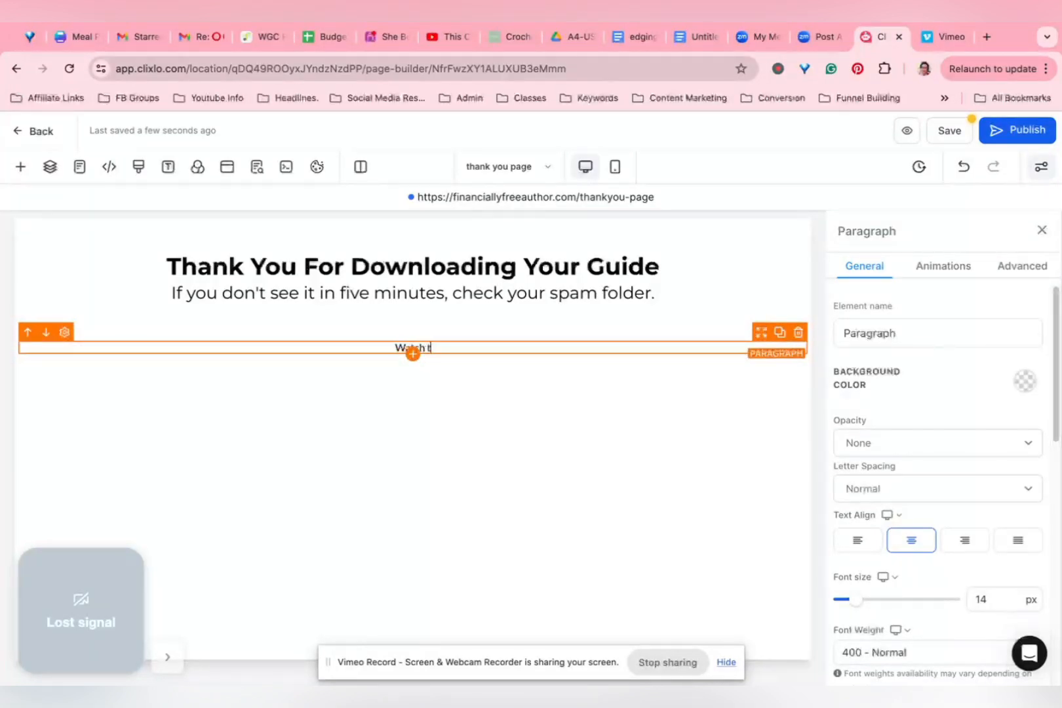
{"action": "type", "text": "his video to learn"}
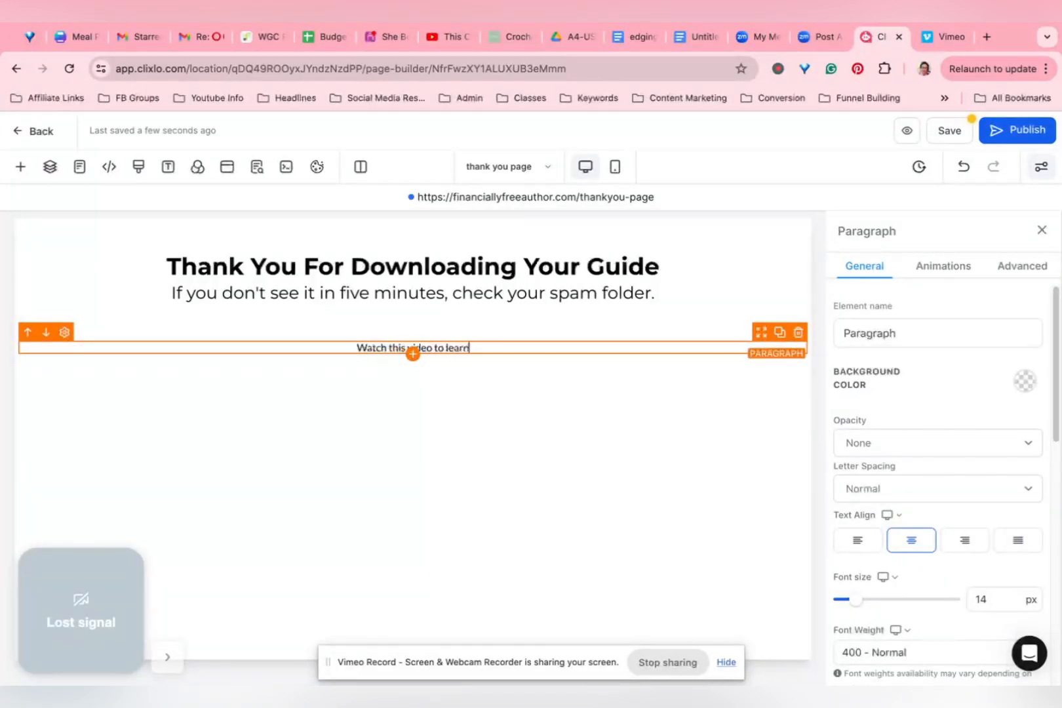
{"action": "type", "text": " my numb"}
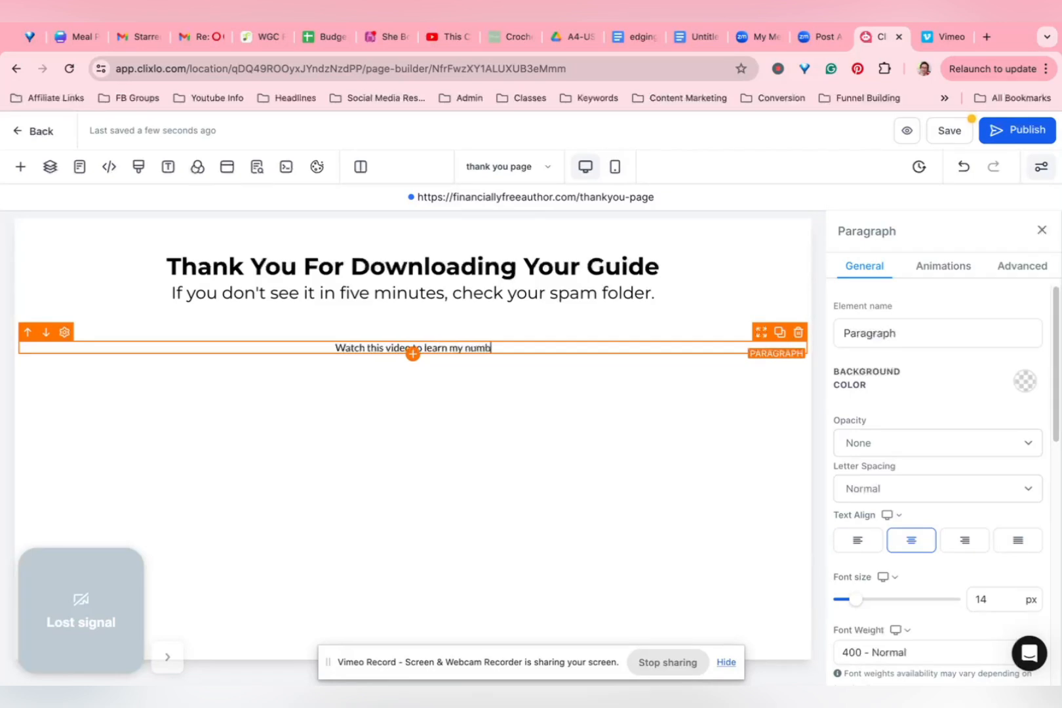
{"action": "type", "text": "er one secret to"}
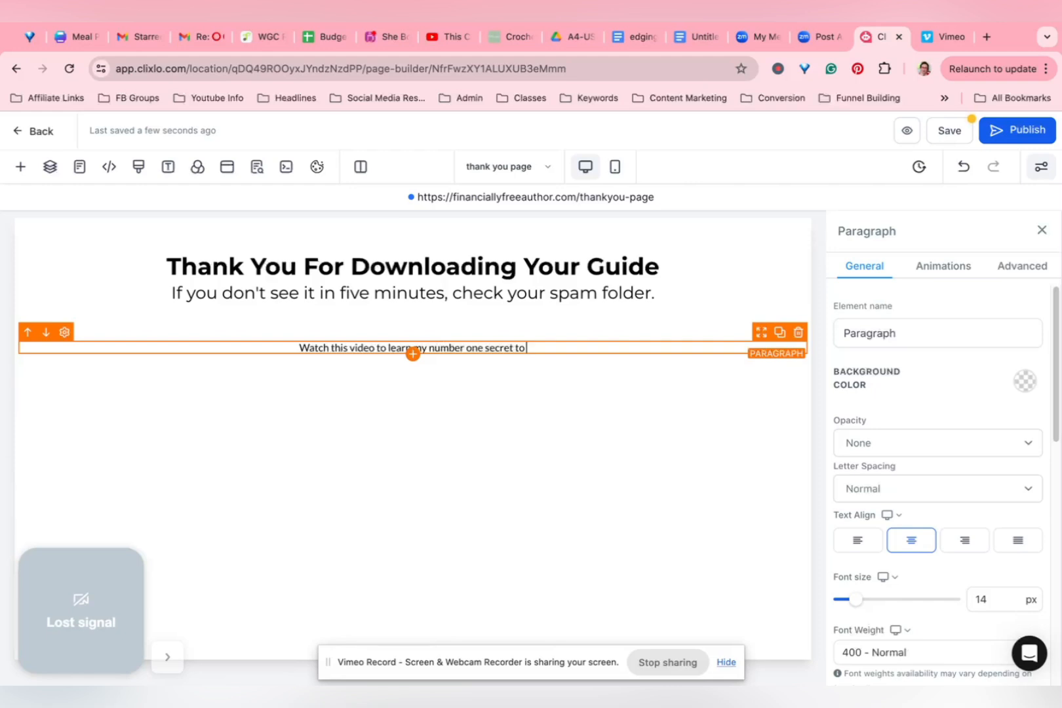
{"action": "type", "text": " getting the bes"}
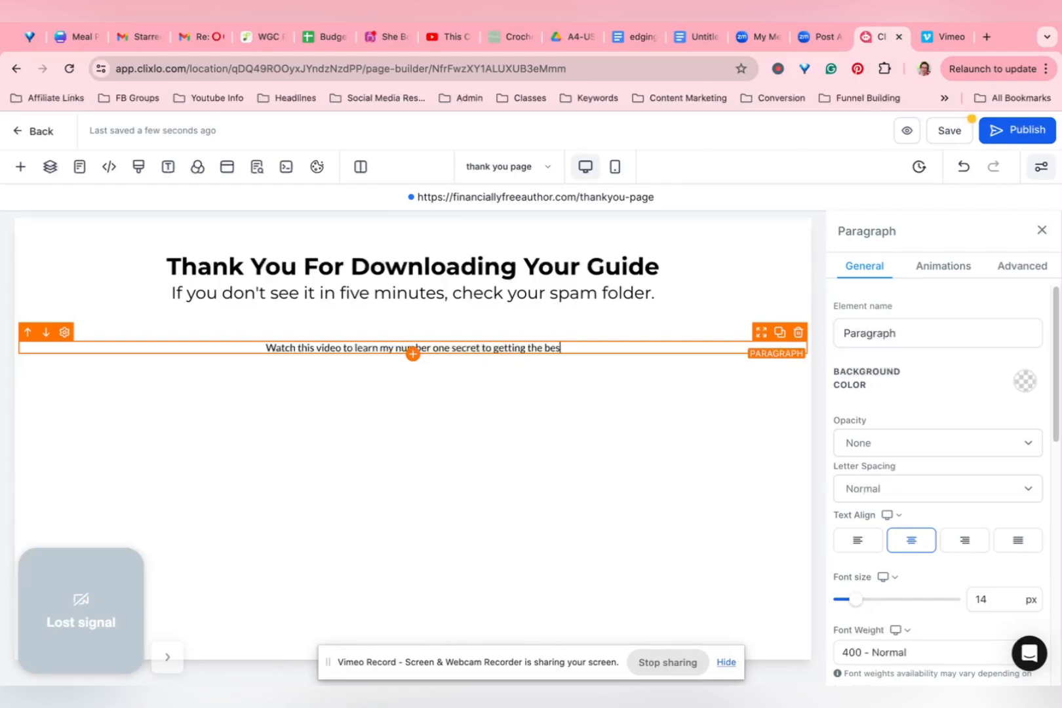
{"action": "type", "text": "t deal on yo"}
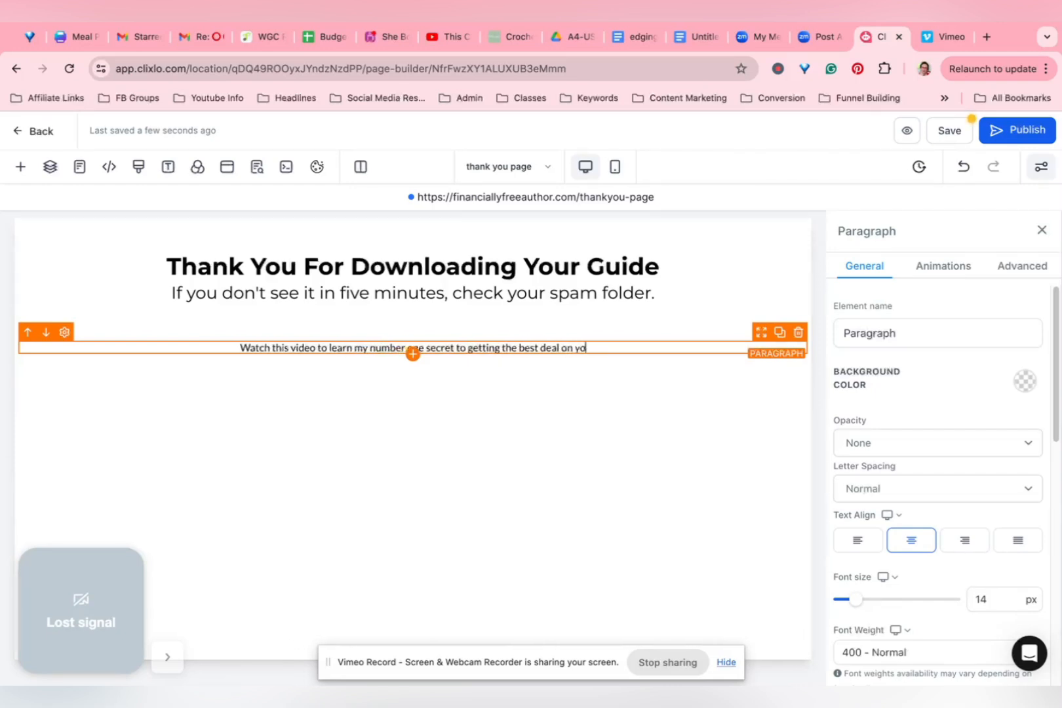
{"action": "type", "text": "ur house!"}
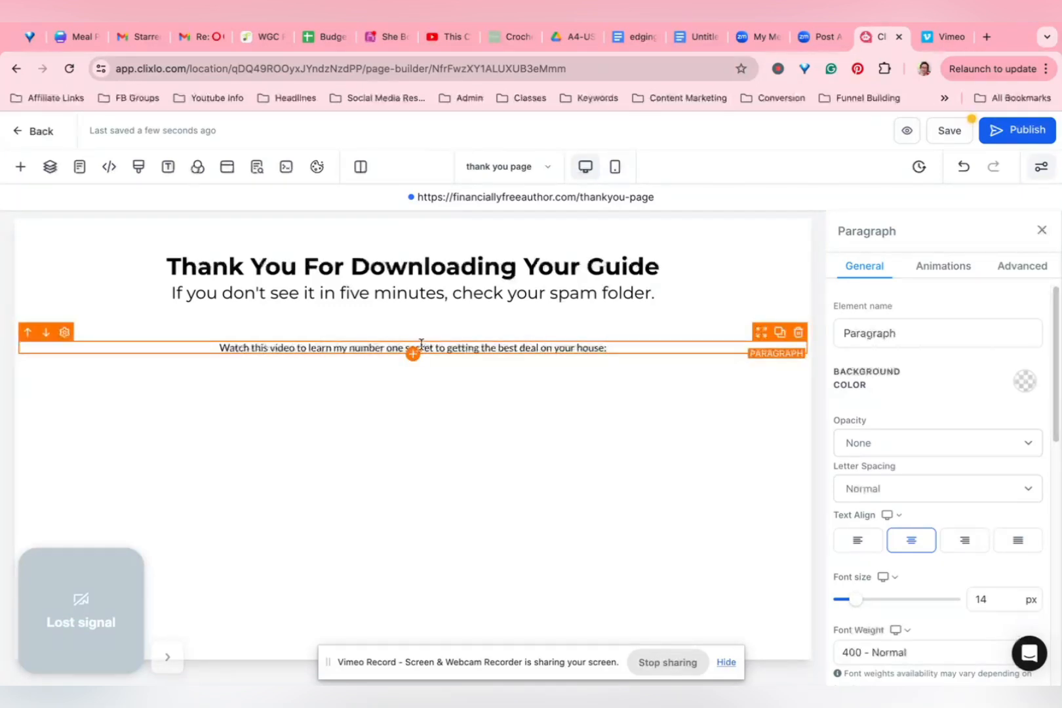
- Enlarge the video introduction paragraph's font and set both its text colour and bold text colour to purple-blue
{"action": "mouse_move", "coordinate": [847, 606]}
{"action": "left_mouse_down"}
{"action": "mouse_move", "coordinate": [879, 600]}
{"action": "mouse_move", "coordinate": [864, 600]}
{"action": "left_mouse_up"}
{"action": "scroll", "coordinate": [873, 446], "scroll_direction": "down", "scroll_amount": 8}
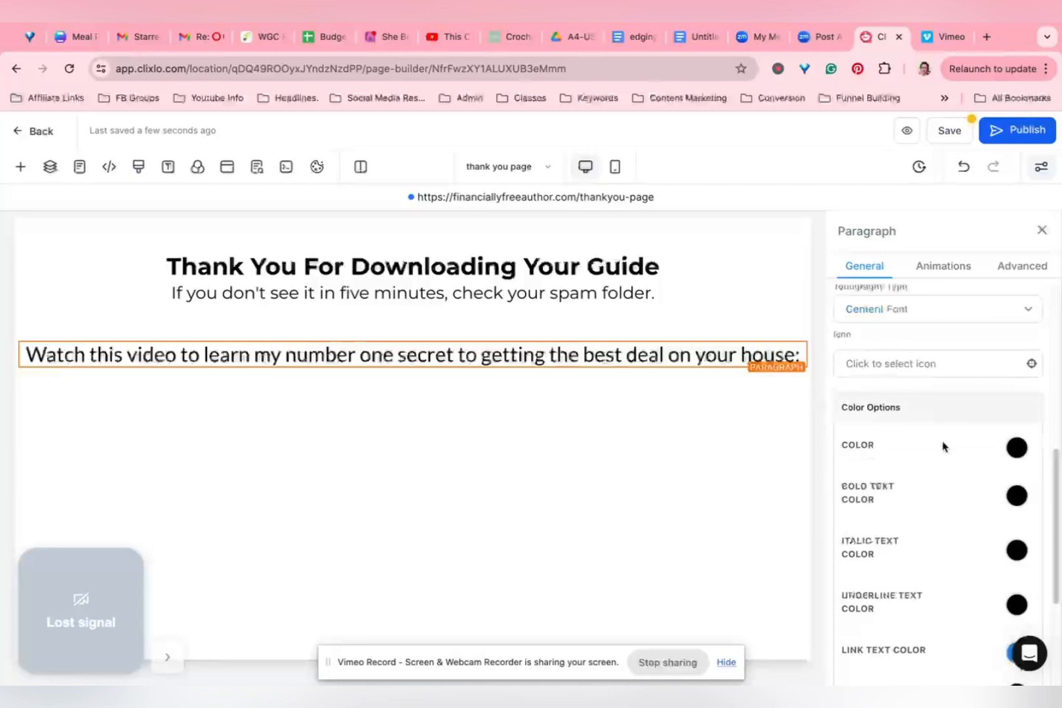
{"action": "left_click", "coordinate": [1016, 447]}
{"action": "left_click", "coordinate": [996, 509]}
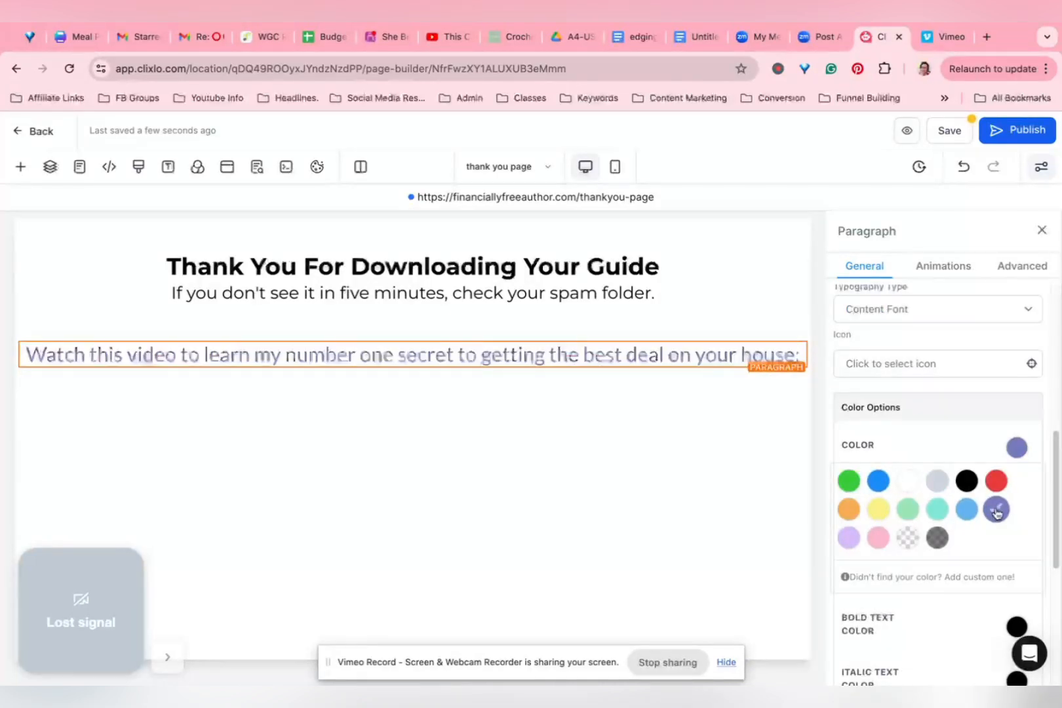
{"action": "scroll", "coordinate": [926, 513], "scroll_direction": "down", "scroll_amount": 2}
{"action": "scroll", "coordinate": [926, 512], "scroll_direction": "down", "scroll_amount": 1}
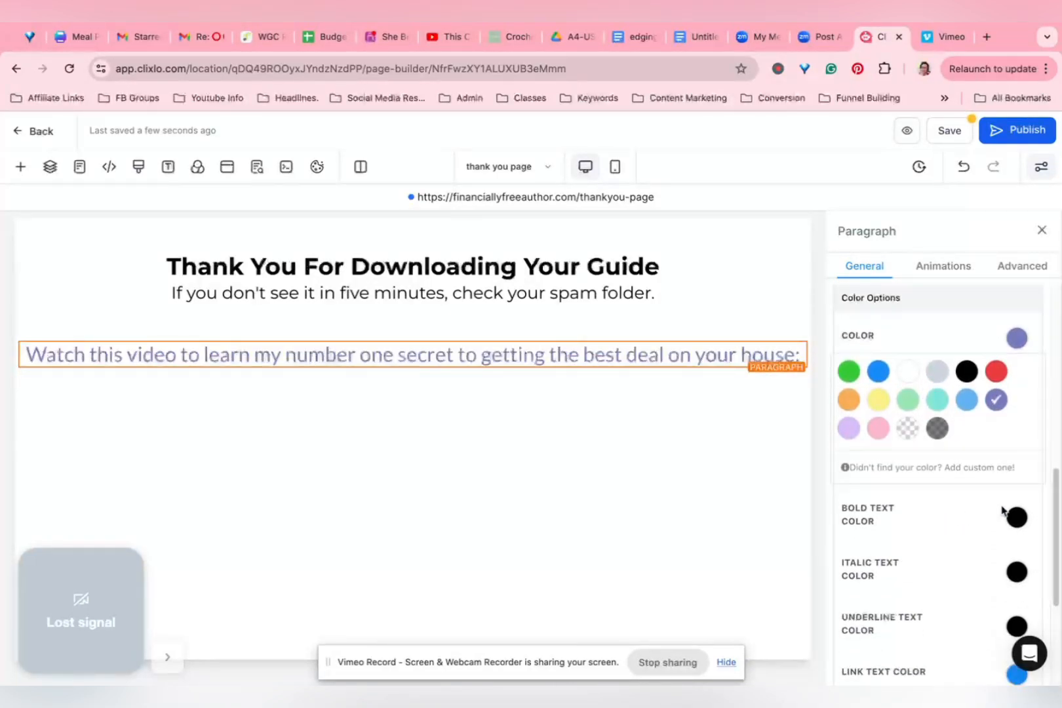
{"action": "left_click", "coordinate": [1016, 518]}
{"action": "left_click", "coordinate": [994, 588]}
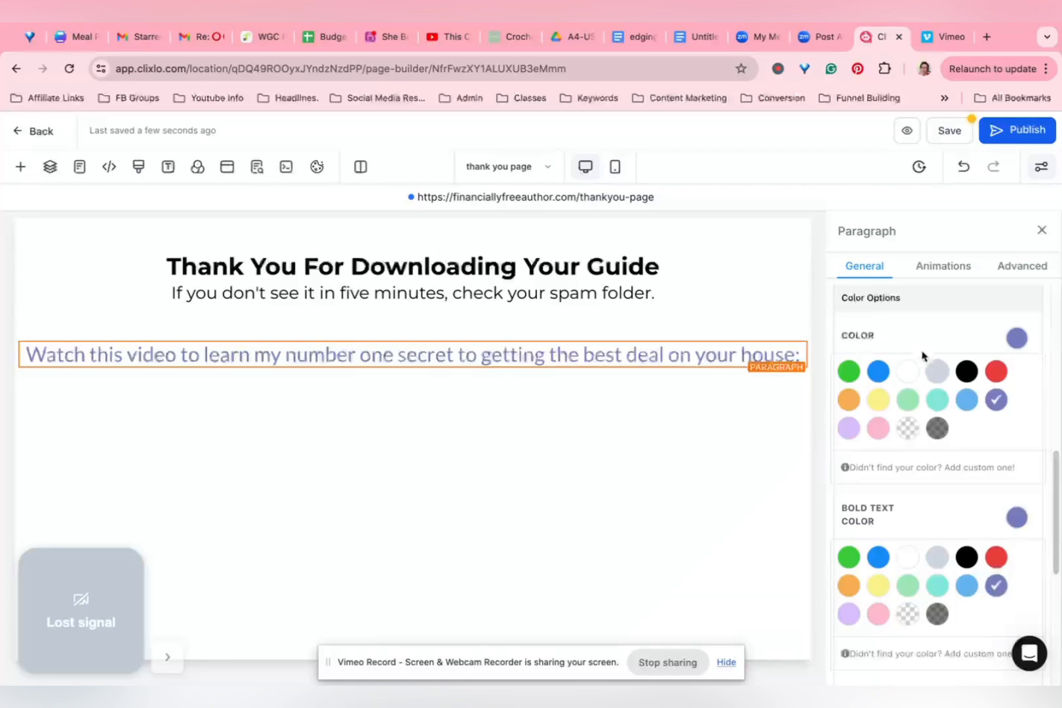
{"action": "scroll", "coordinate": [922, 345], "scroll_direction": "up", "scroll_amount": 2}
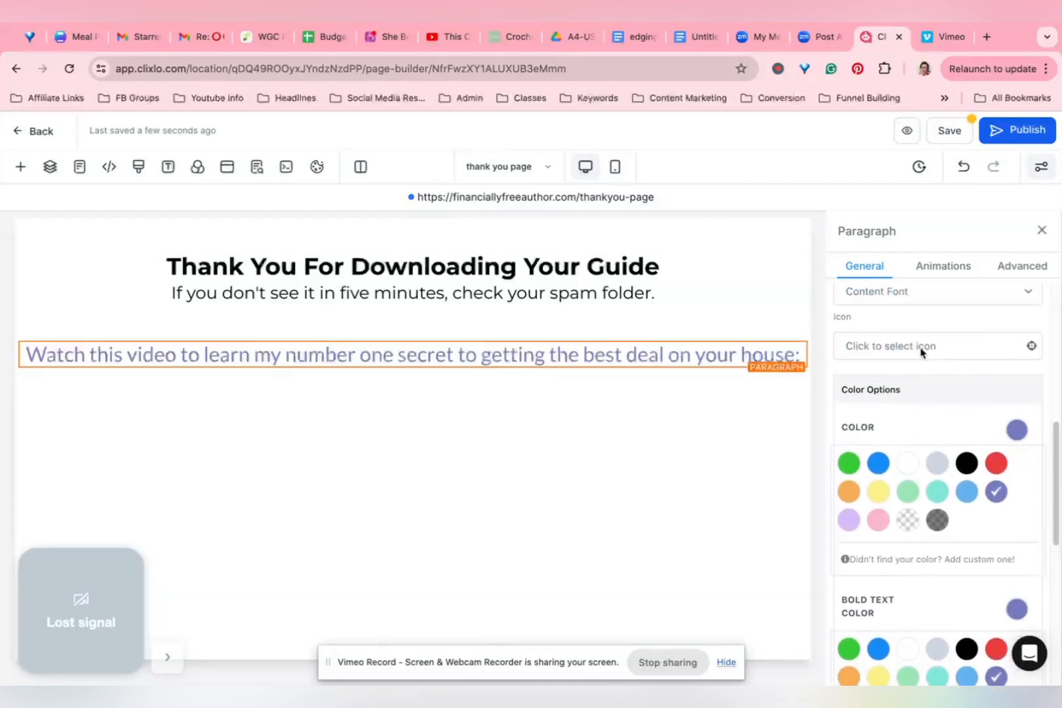
- Make the paragraph text bold and break it into two lines after "secret"
{"action": "triple_click", "coordinate": [734, 354]}
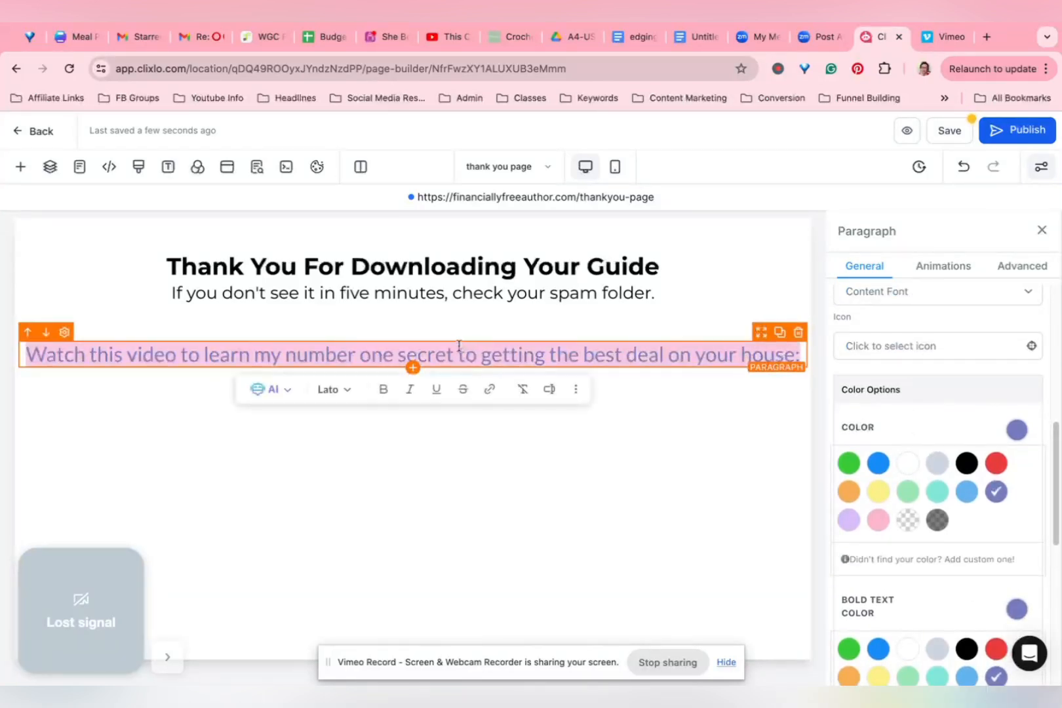
{"action": "left_click", "coordinate": [381, 390]}
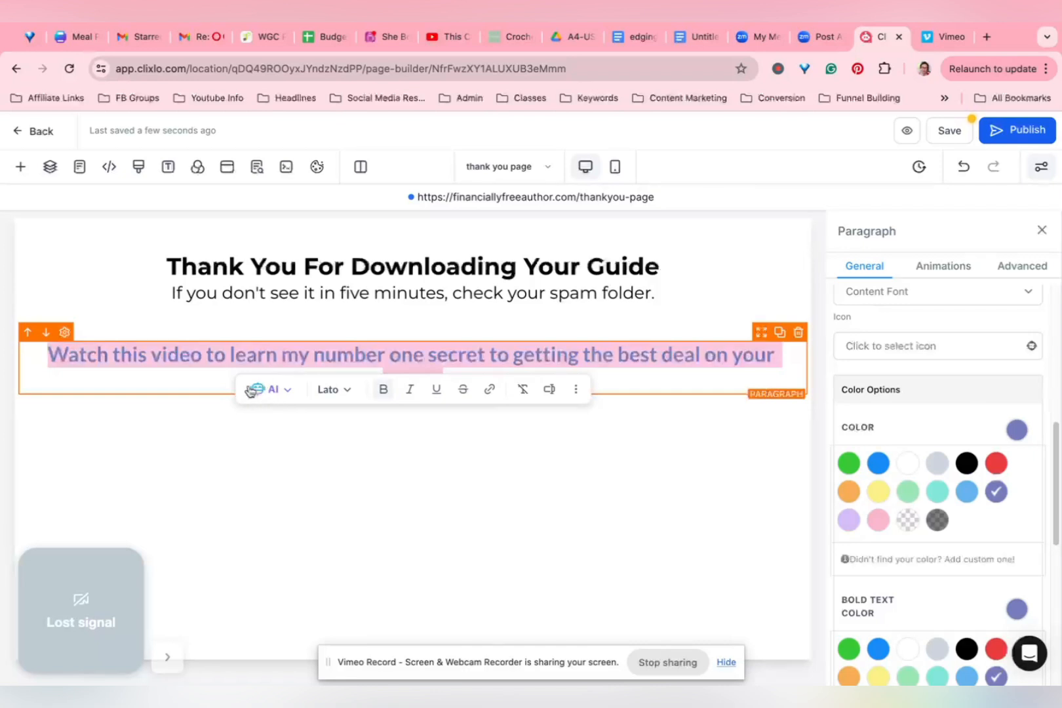
{"action": "left_click", "coordinate": [459, 347]}
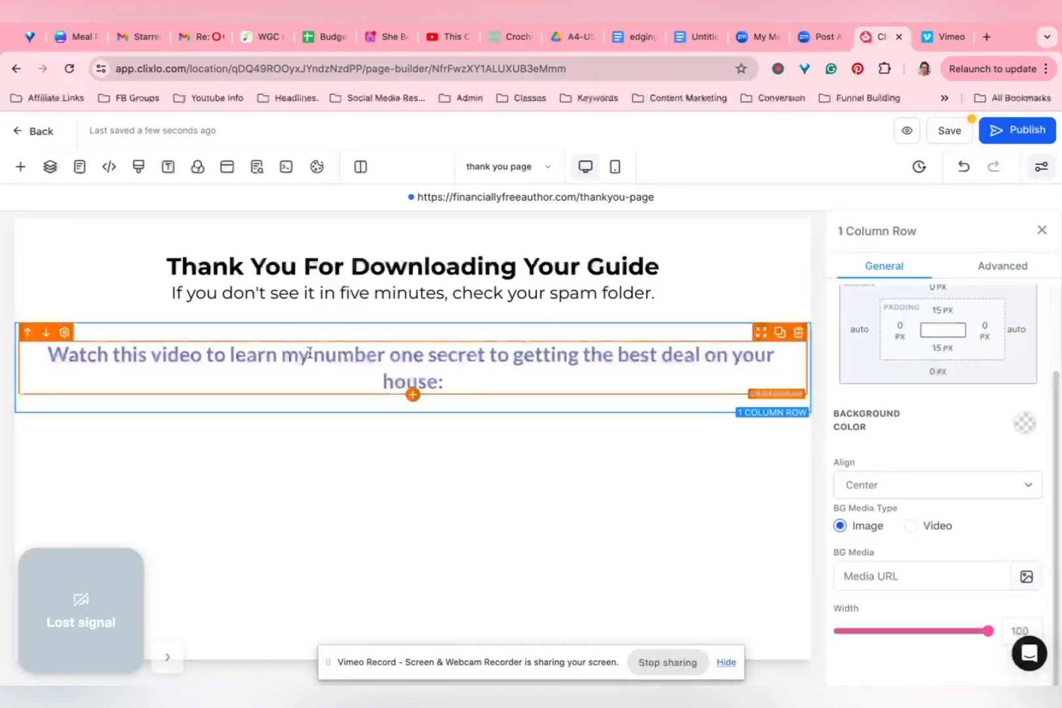
{"action": "left_click", "coordinate": [491, 358]}
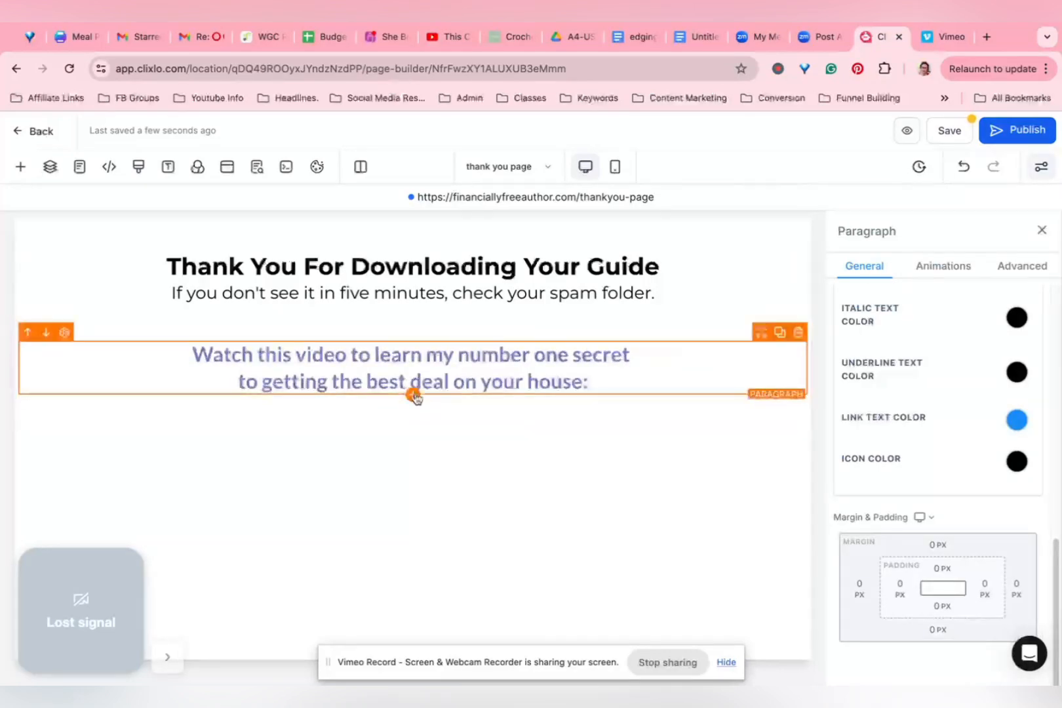
- Insert a video element below the paragraph and review its video type options, keeping Youtube as the type
{"action": "left_click", "coordinate": [414, 396]}
{"action": "scroll", "coordinate": [297, 587], "scroll_direction": "down", "scroll_amount": 1}
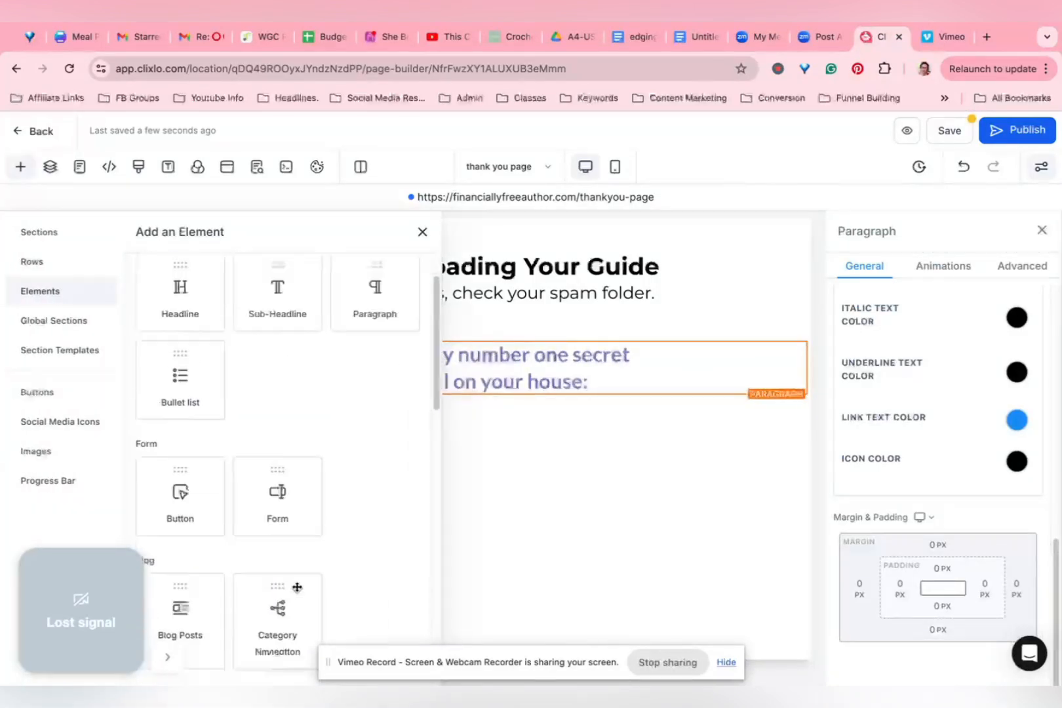
{"action": "scroll", "coordinate": [297, 587], "scroll_direction": "down", "scroll_amount": 3}
{"action": "left_click", "coordinate": [278, 559]}
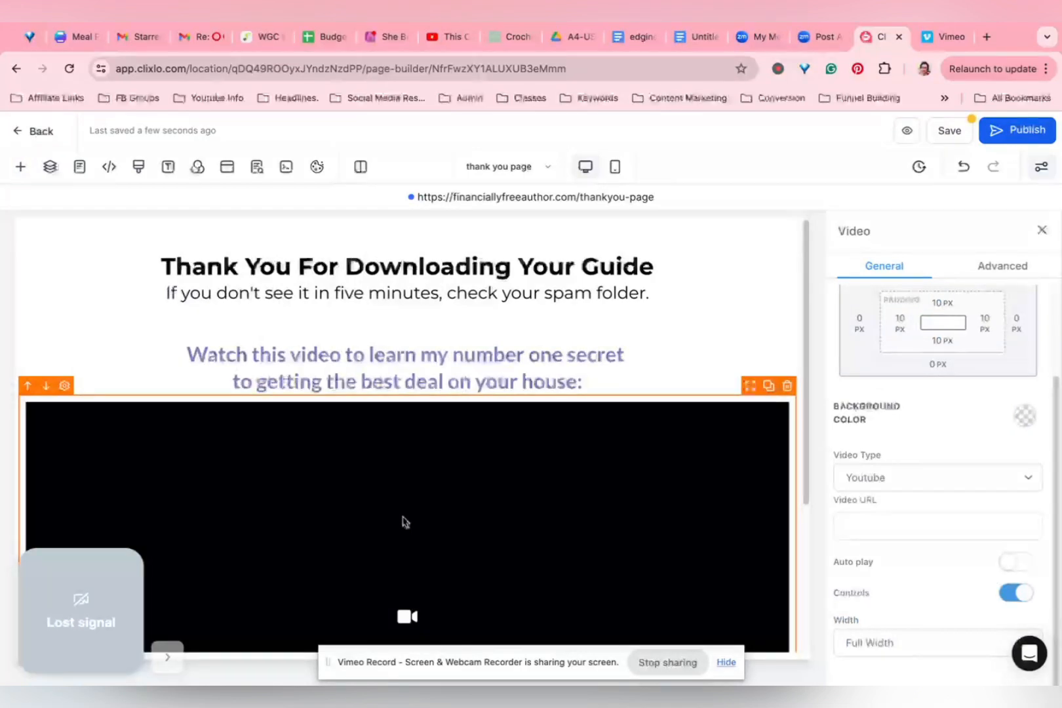
{"action": "left_click", "coordinate": [939, 477]}
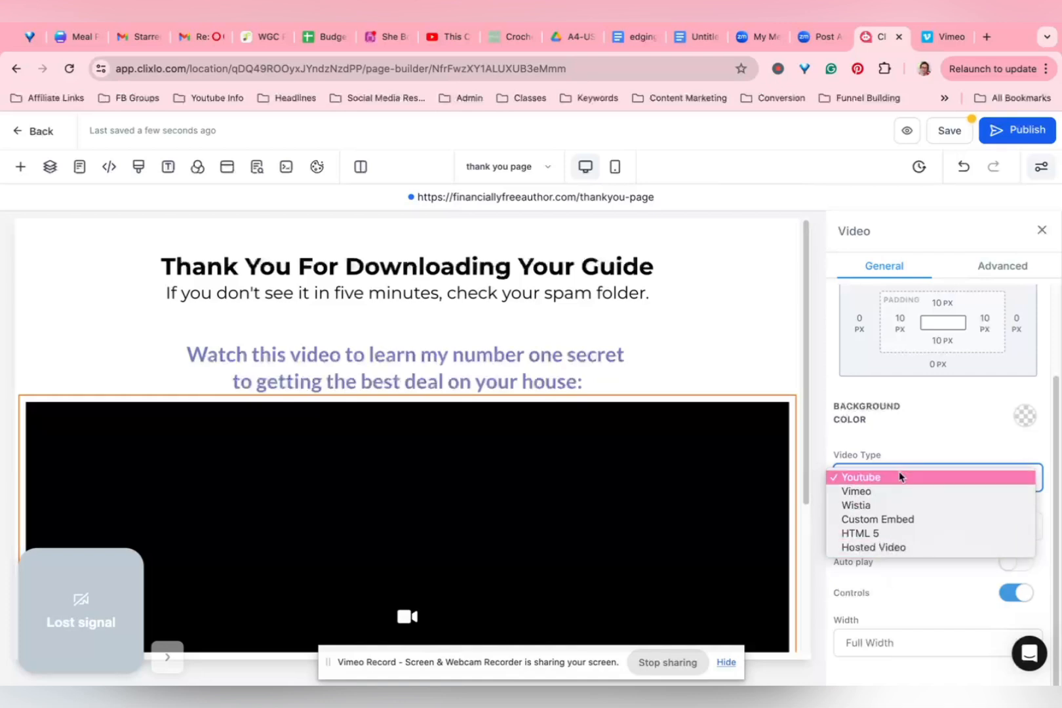
{"action": "left_click", "coordinate": [908, 417]}
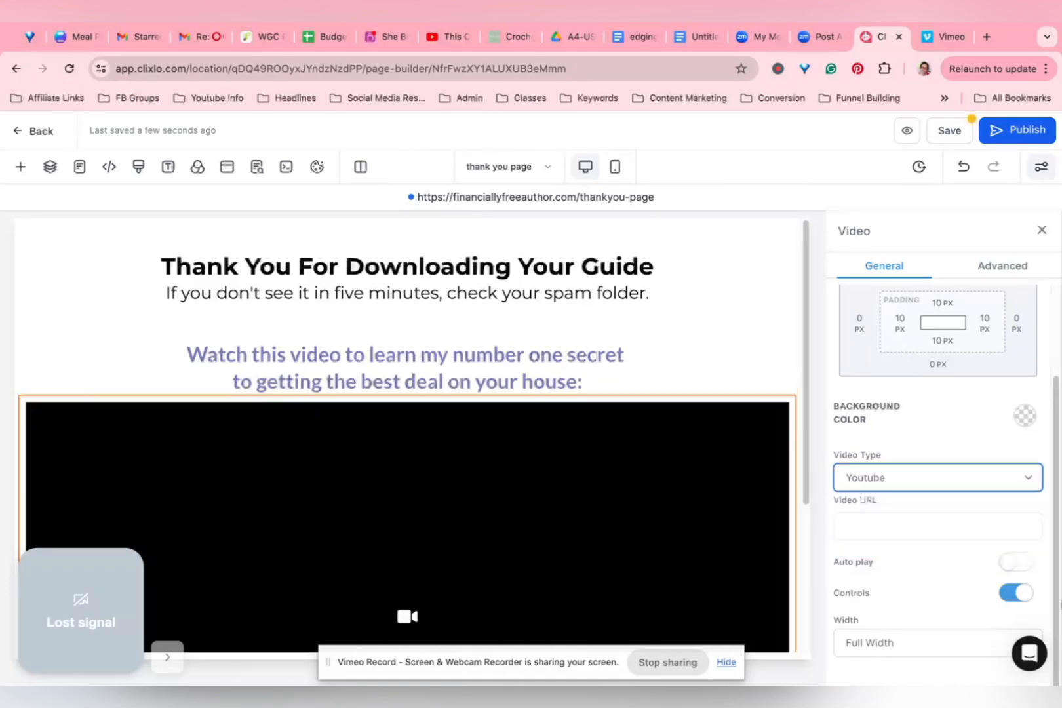
{"action": "left_click", "coordinate": [921, 521]}
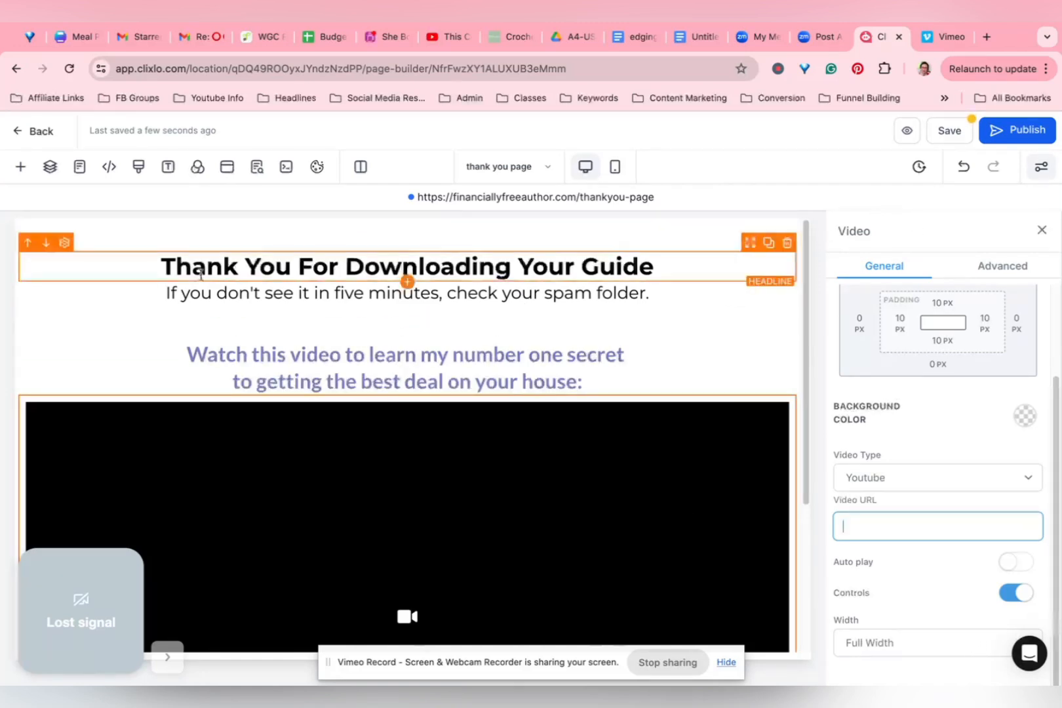
- Add a custom meta tag named "robots" with content "noindex" in the thank you page's SEO metadata
{"action": "left_click", "coordinate": [257, 168]}
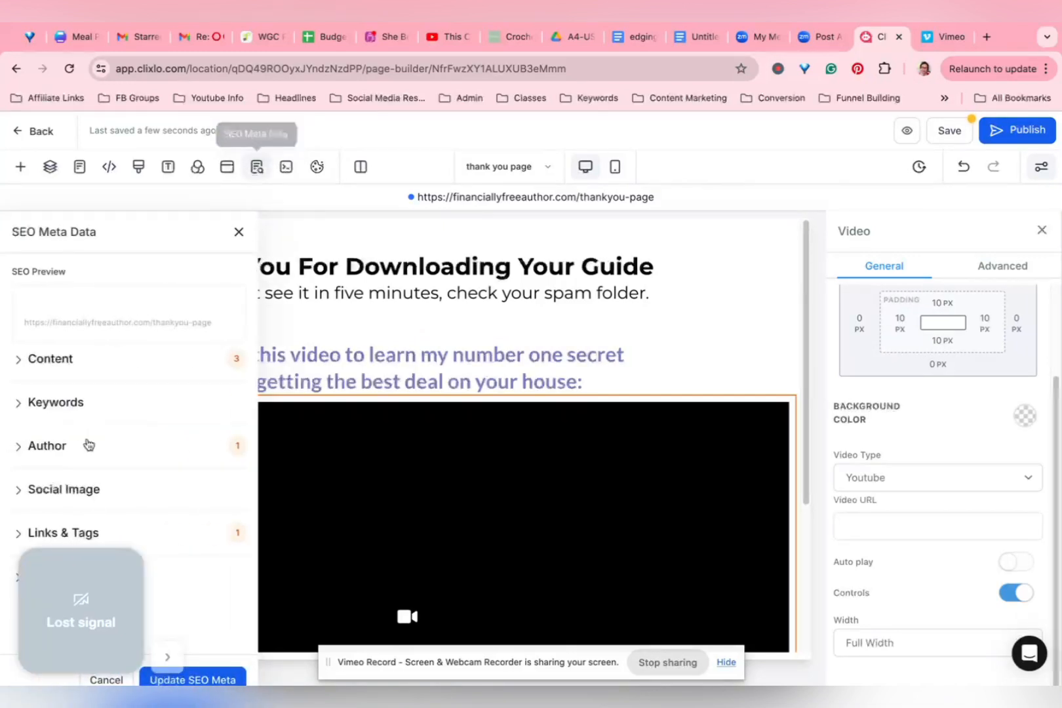
{"action": "left_click", "coordinate": [16, 534]}
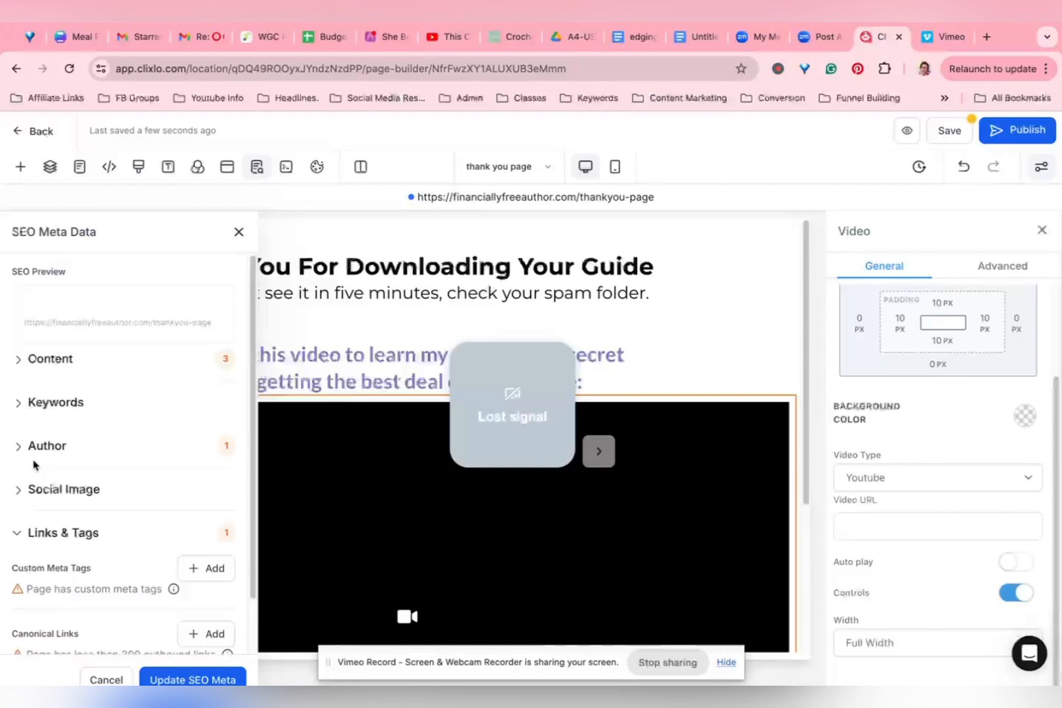
{"action": "left_click", "coordinate": [211, 569]}
{"action": "left_click", "coordinate": [442, 392]}
{"action": "type", "text": "robots"}
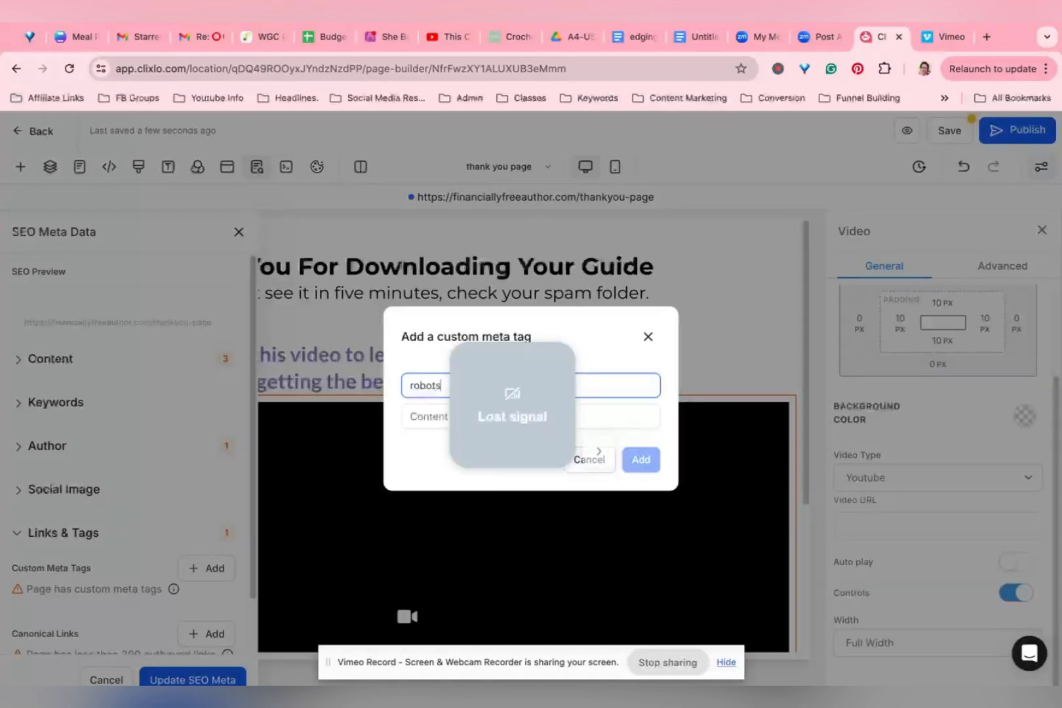
{"action": "key", "text": "Tab"}
{"action": "type", "text": "noi"}
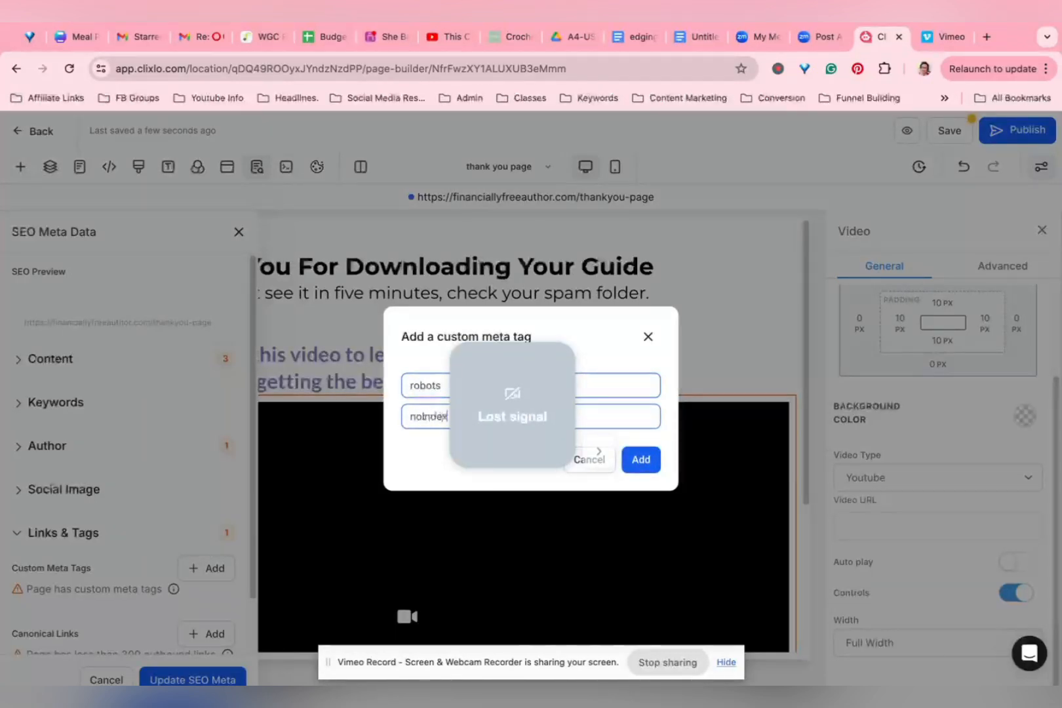
{"action": "type", "text": "ndex"}
{"action": "left_click_drag", "start_coordinate": [505, 402], "coordinate": [76, 542]}
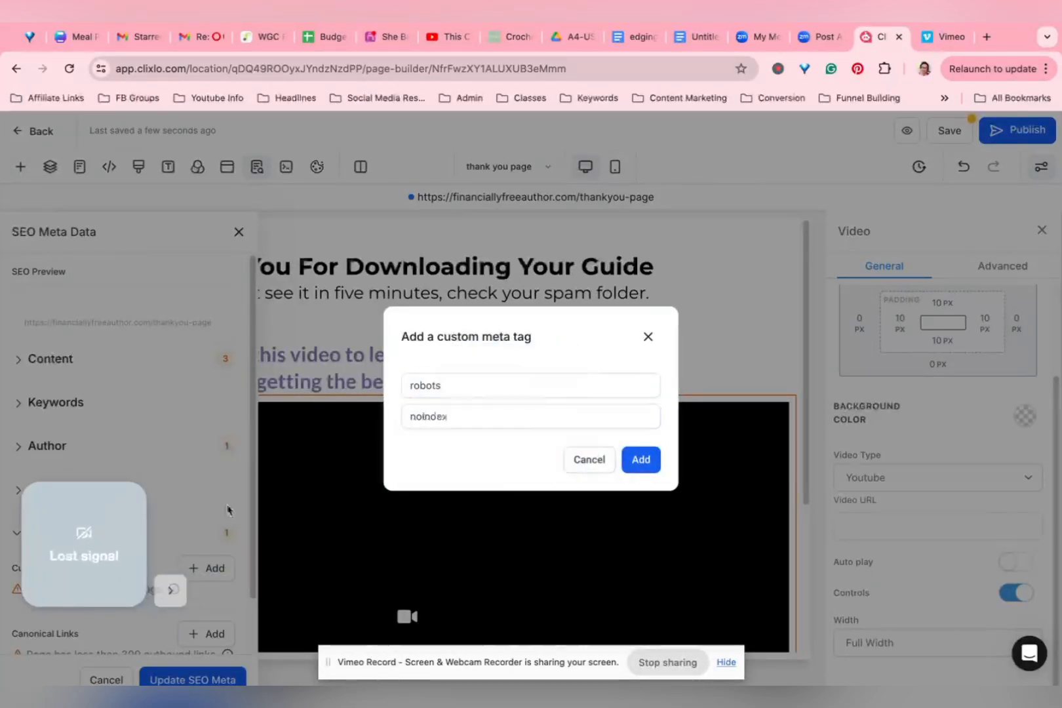
{"action": "left_click", "coordinate": [171, 590]}
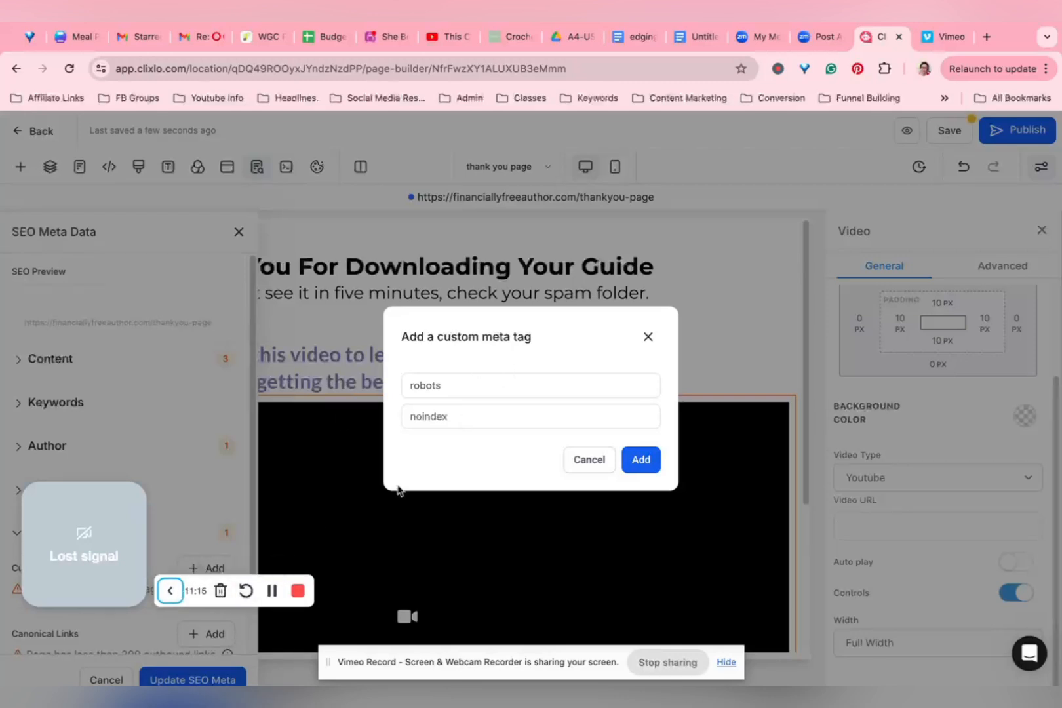
{"action": "left_click", "coordinate": [495, 413]}
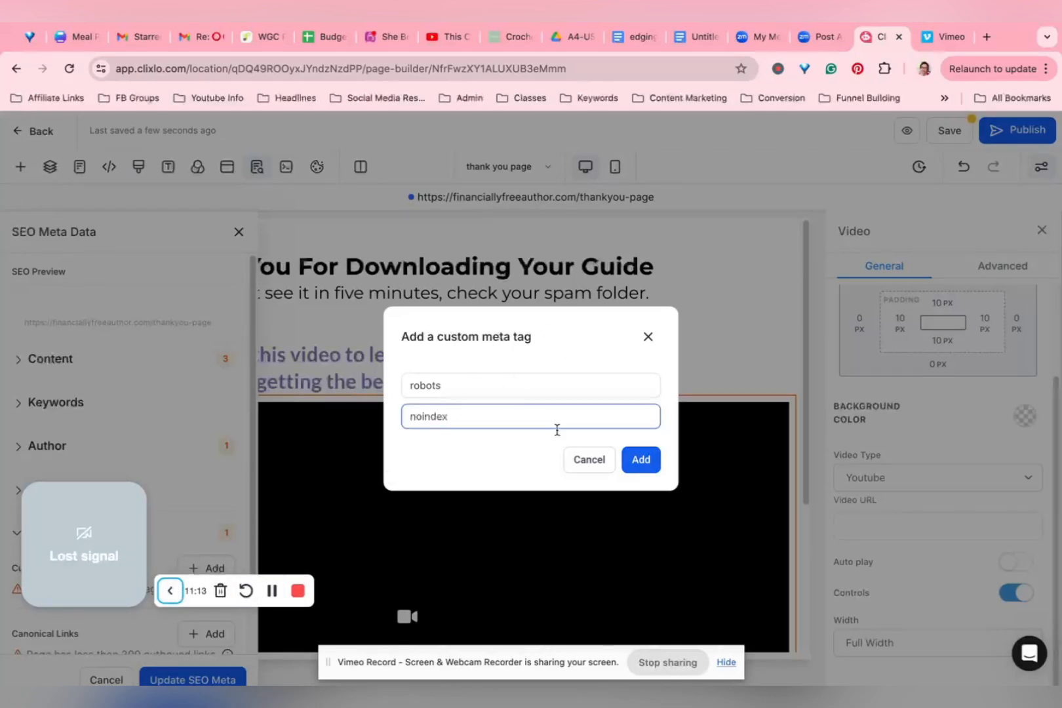
{"action": "left_click", "coordinate": [637, 458]}
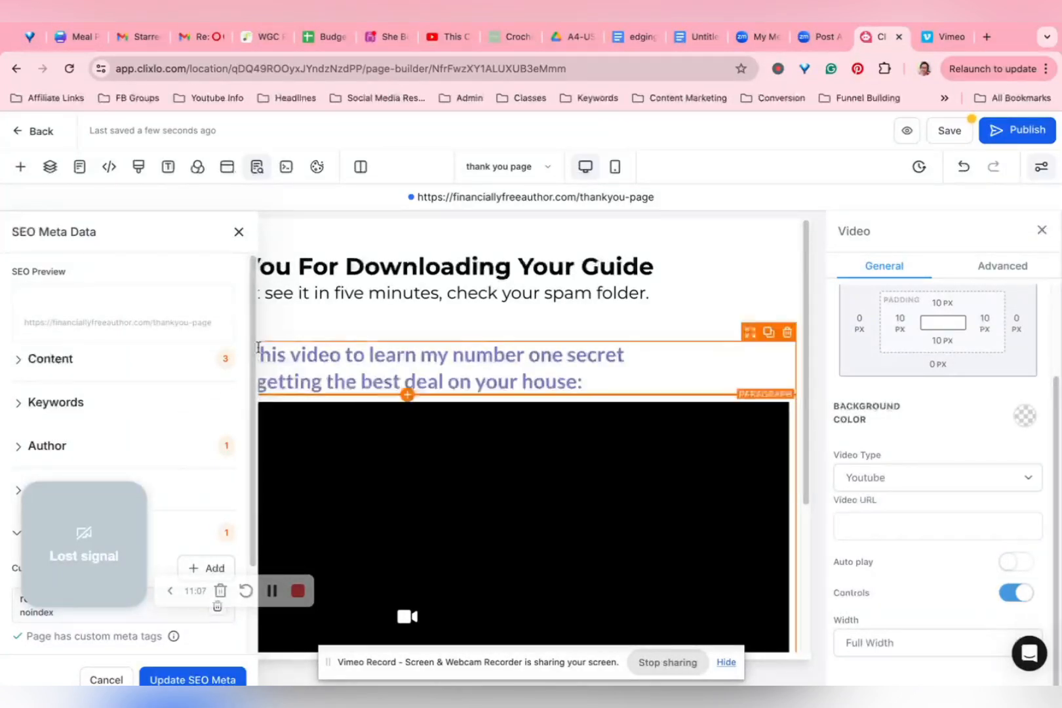
- Update the page's SEO metadata and save the thank you page
{"action": "left_click", "coordinate": [239, 232]}
{"action": "left_click", "coordinate": [949, 130]}
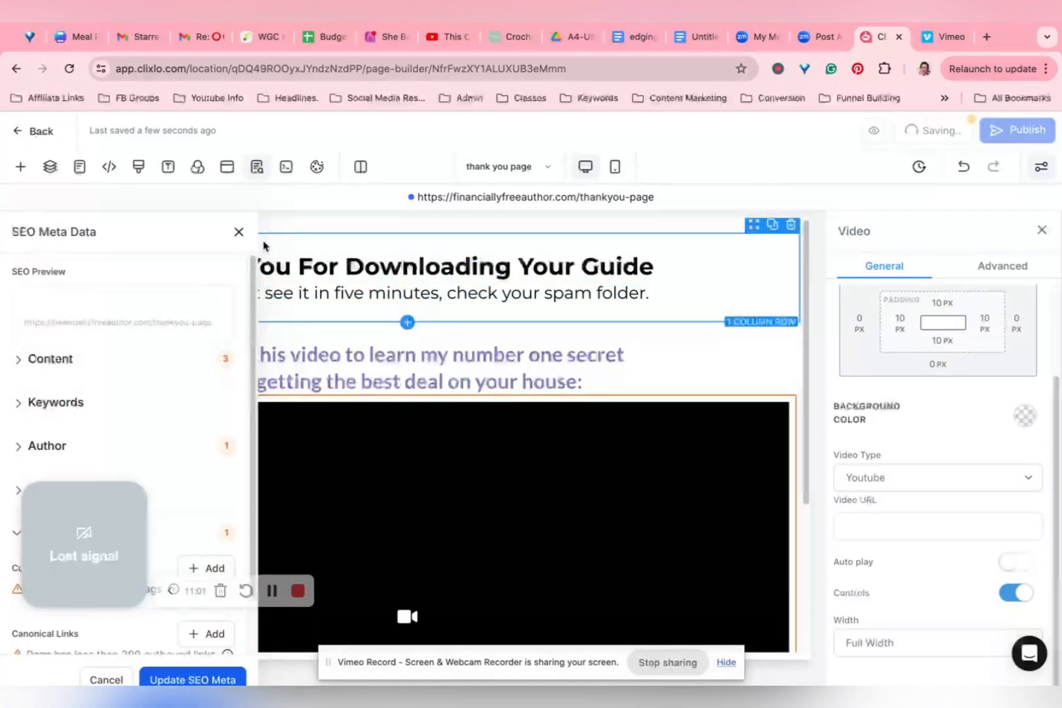
{"action": "left_click", "coordinate": [194, 679]}
{"action": "left_click", "coordinate": [951, 131]}
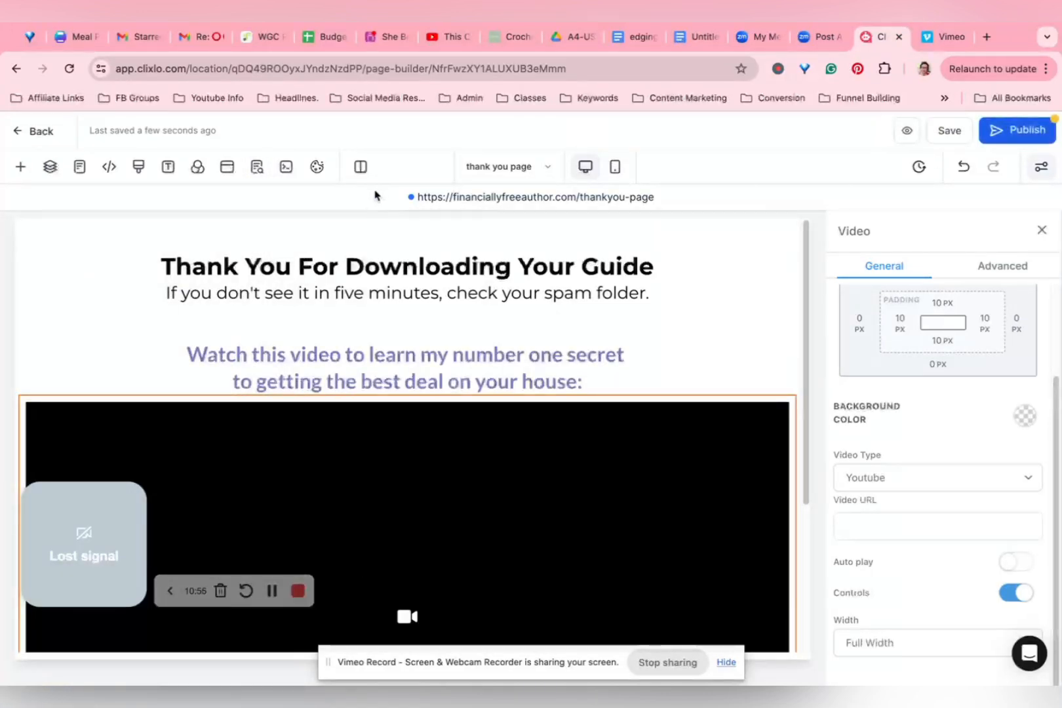
- Leave the page builder and create a new workflow in the Automation area
{"action": "left_click", "coordinate": [41, 131]}
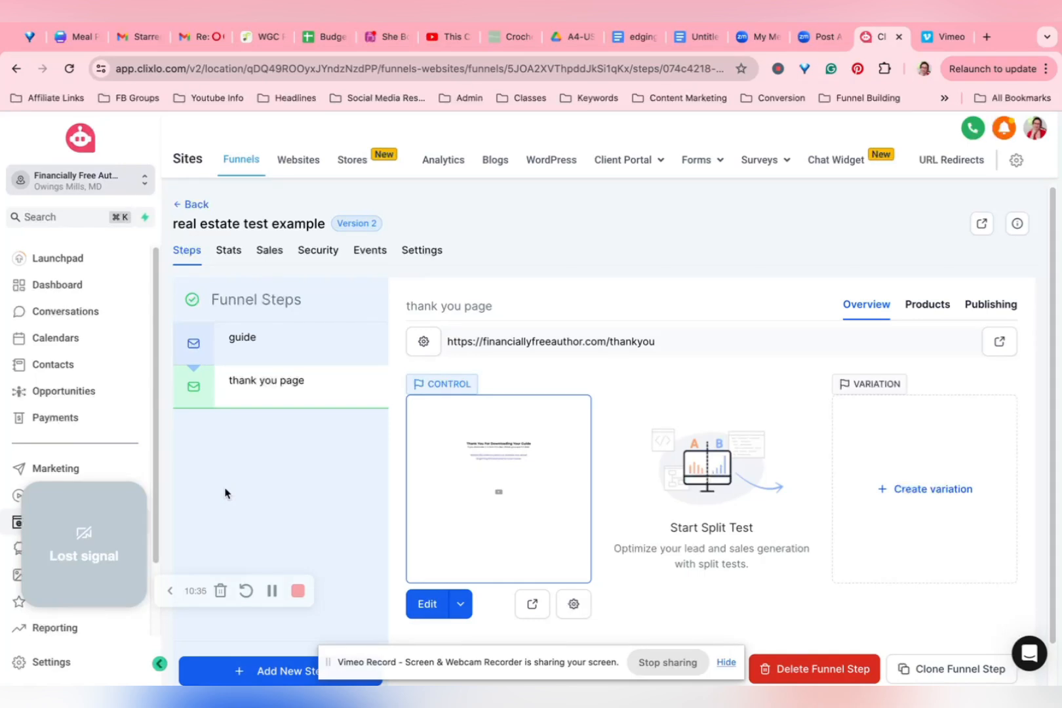
{"action": "left_click_drag", "start_coordinate": [137, 510], "coordinate": [269, 583]}
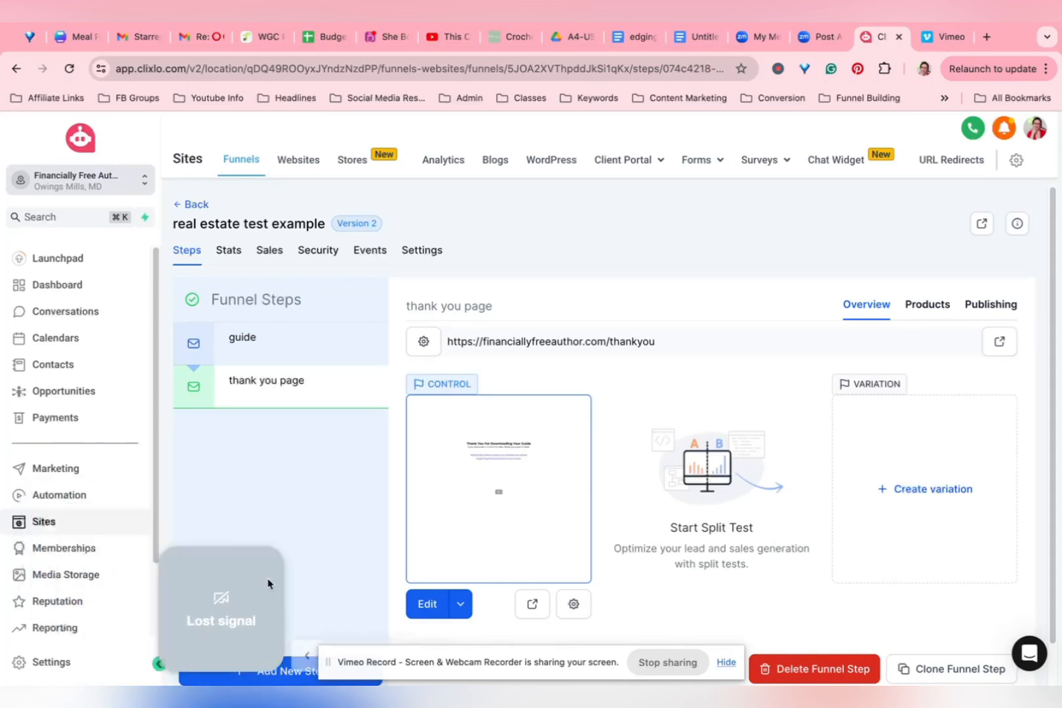
{"action": "left_click", "coordinate": [72, 503]}
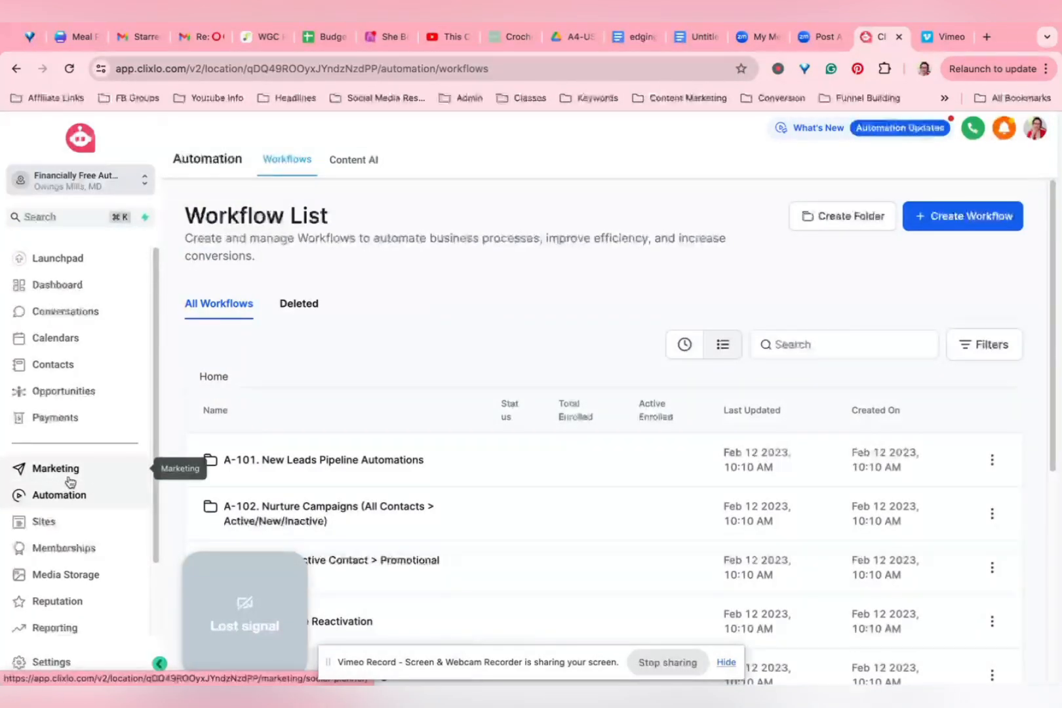
{"action": "left_click", "coordinate": [926, 222]}
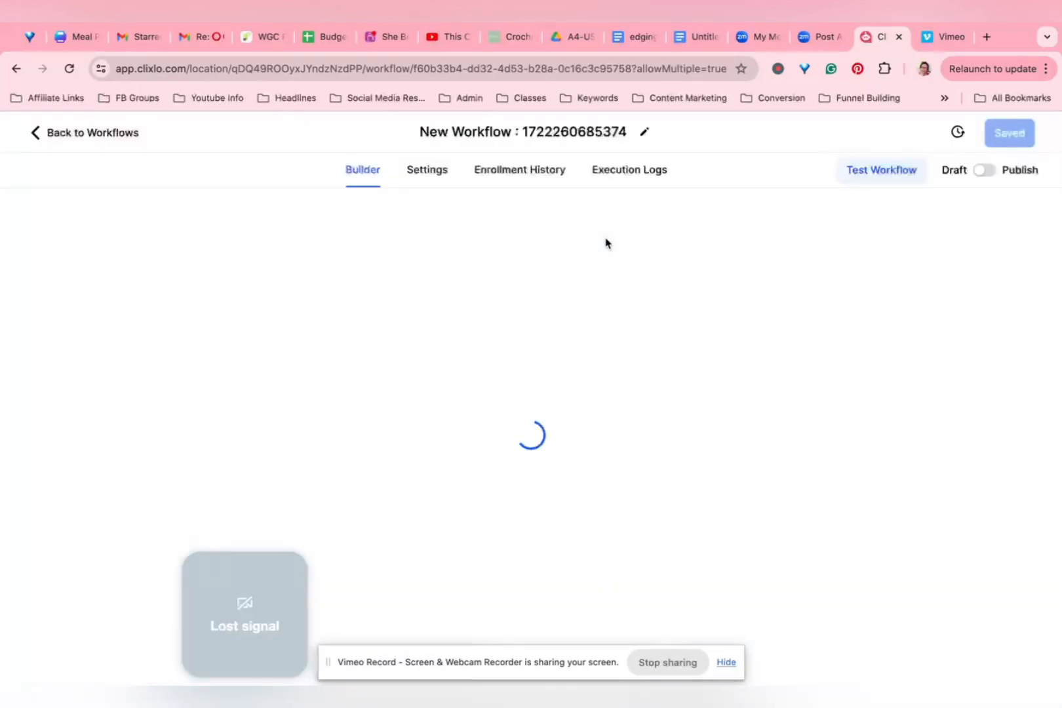
- Dismiss the re-entry notice and rename the new workflow to "deliver buyers guide"
{"action": "triple_click", "coordinate": [568, 132]}
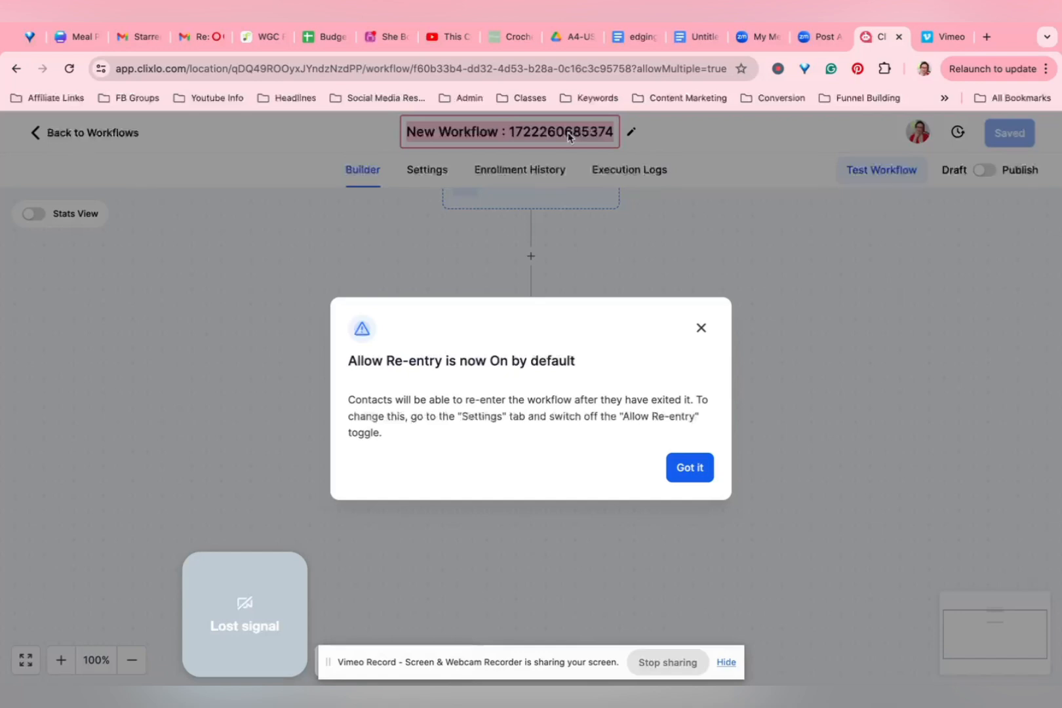
{"action": "left_click", "coordinate": [684, 475]}
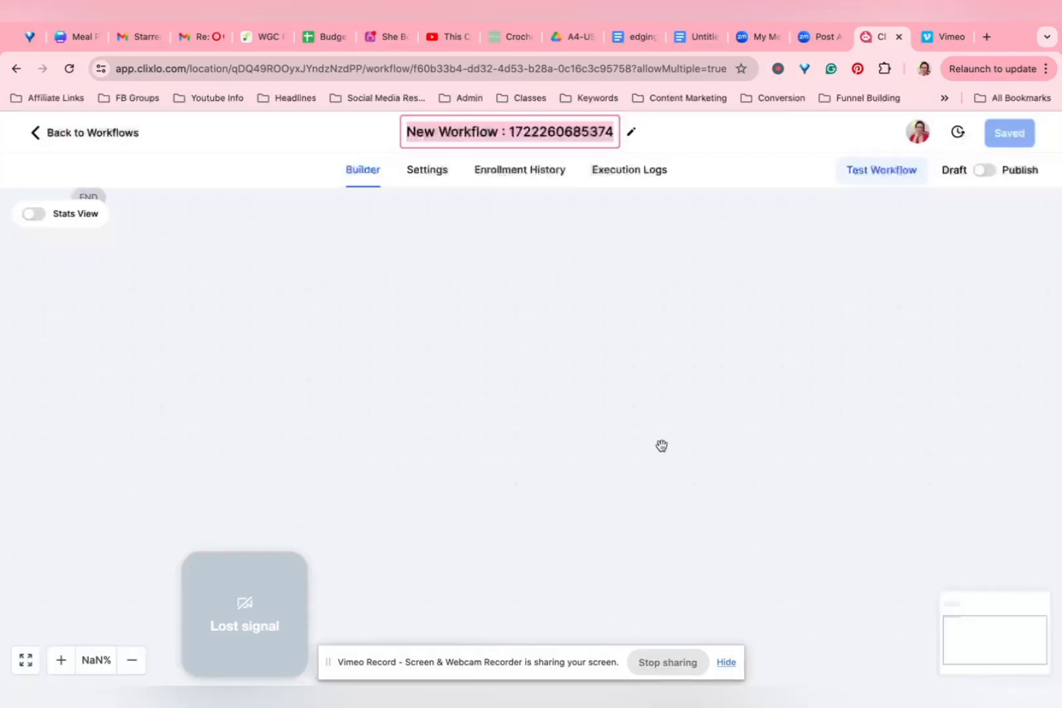
{"action": "left_click", "coordinate": [510, 133]}
{"action": "triple_click", "coordinate": [510, 133]}
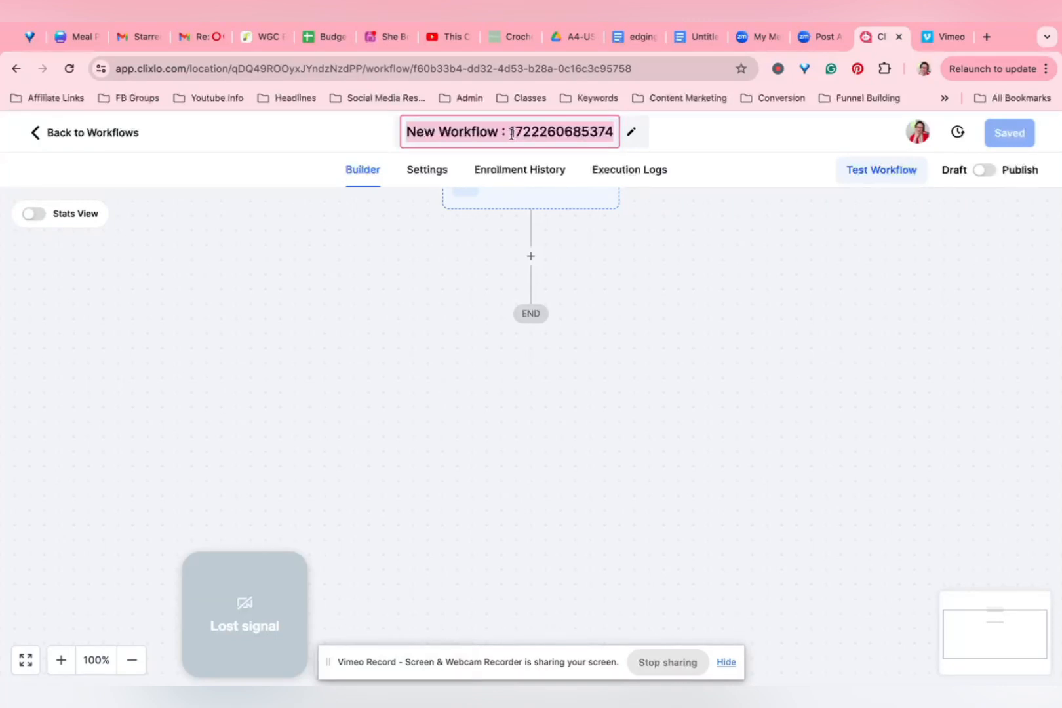
{"action": "type", "text": "deliver buyer"}
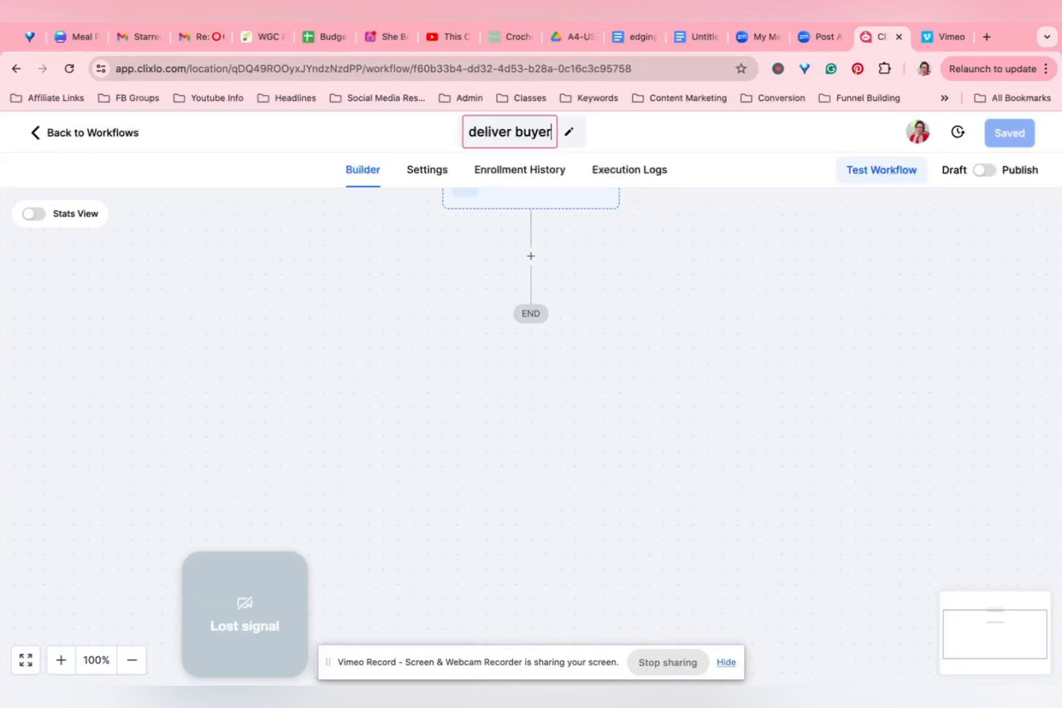
{"action": "type", "text": "s guide"}
- Add a Form Submitted trigger to the deliver buyers guide workflow
{"action": "scroll", "coordinate": [528, 301], "scroll_direction": "up", "scroll_amount": 1}
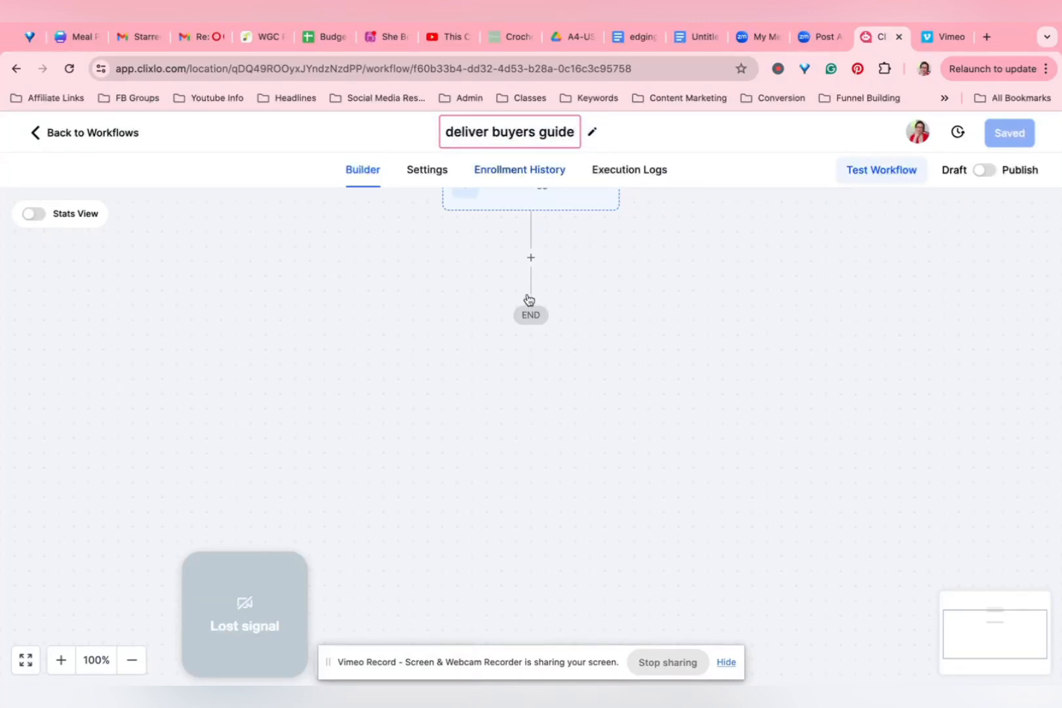
{"action": "left_click", "coordinate": [514, 196]}
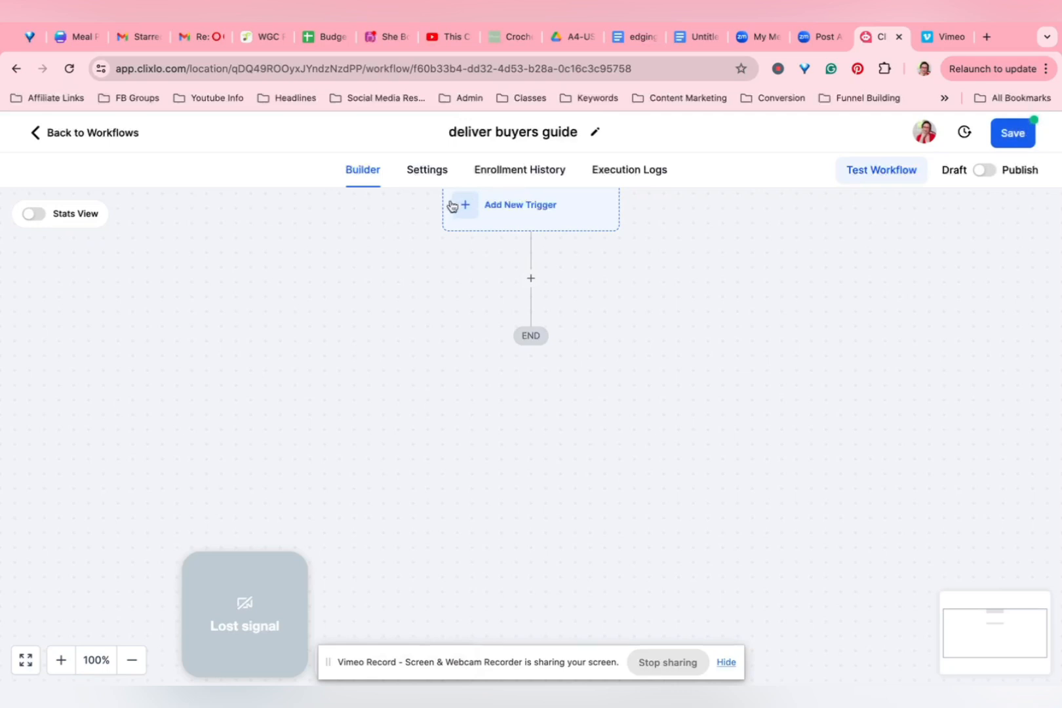
{"action": "left_click", "coordinate": [514, 204]}
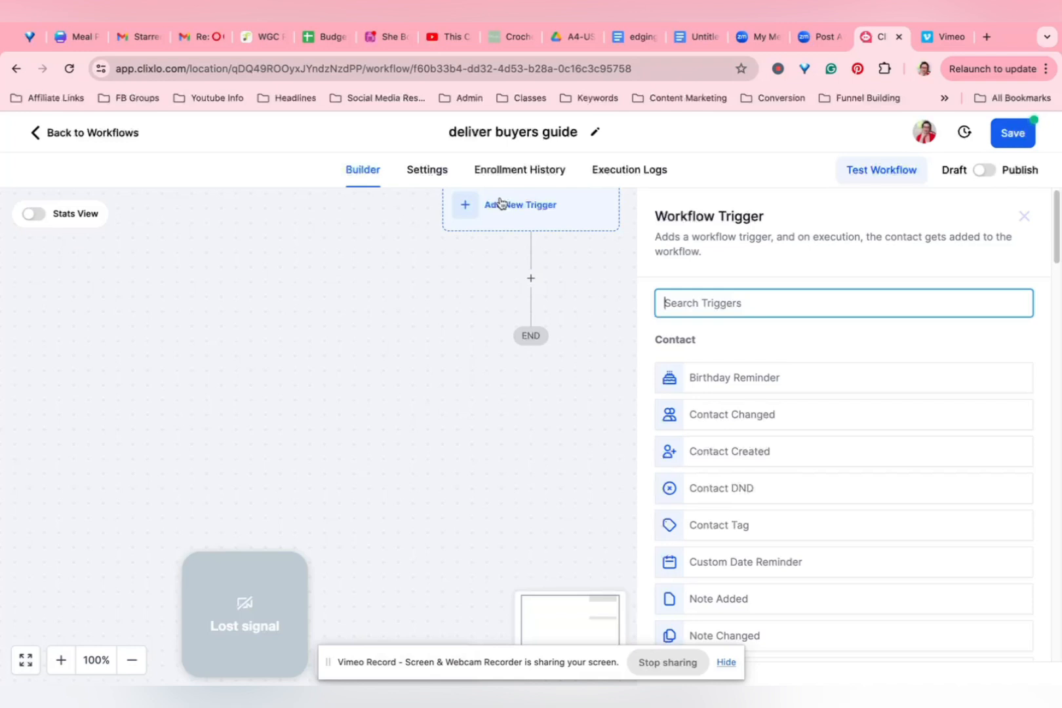
{"action": "type", "text": "form"}
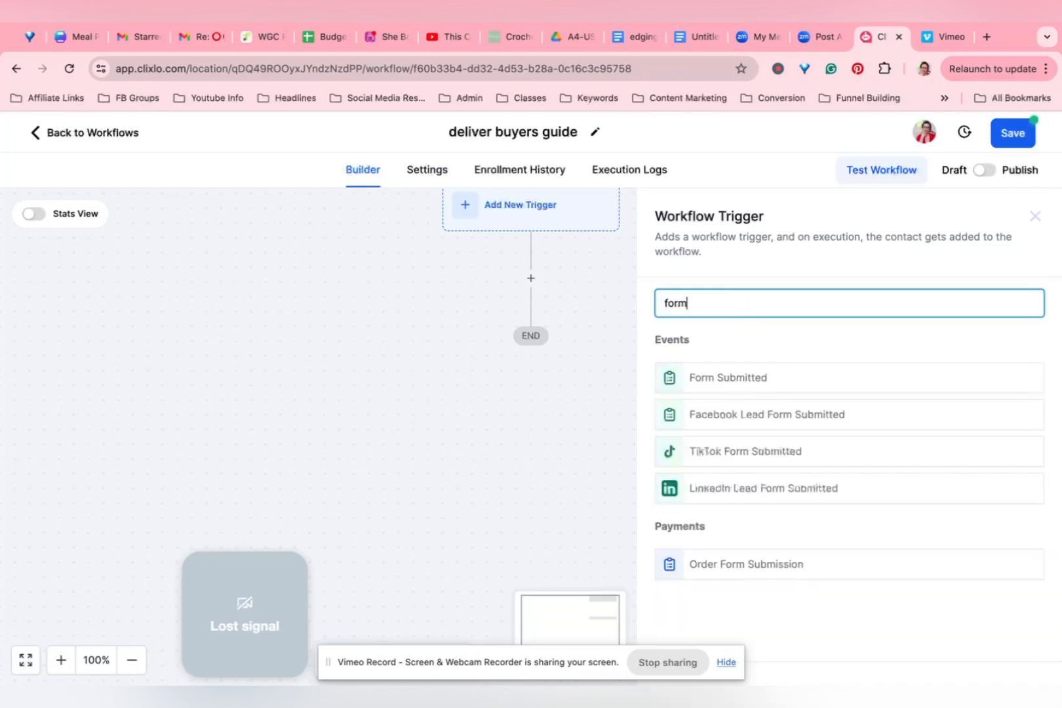
{"action": "left_click", "coordinate": [752, 374]}
- Filter the trigger so that the form is "Buyers lead magnet", and save the trigger
{"action": "left_click", "coordinate": [442, 444]}
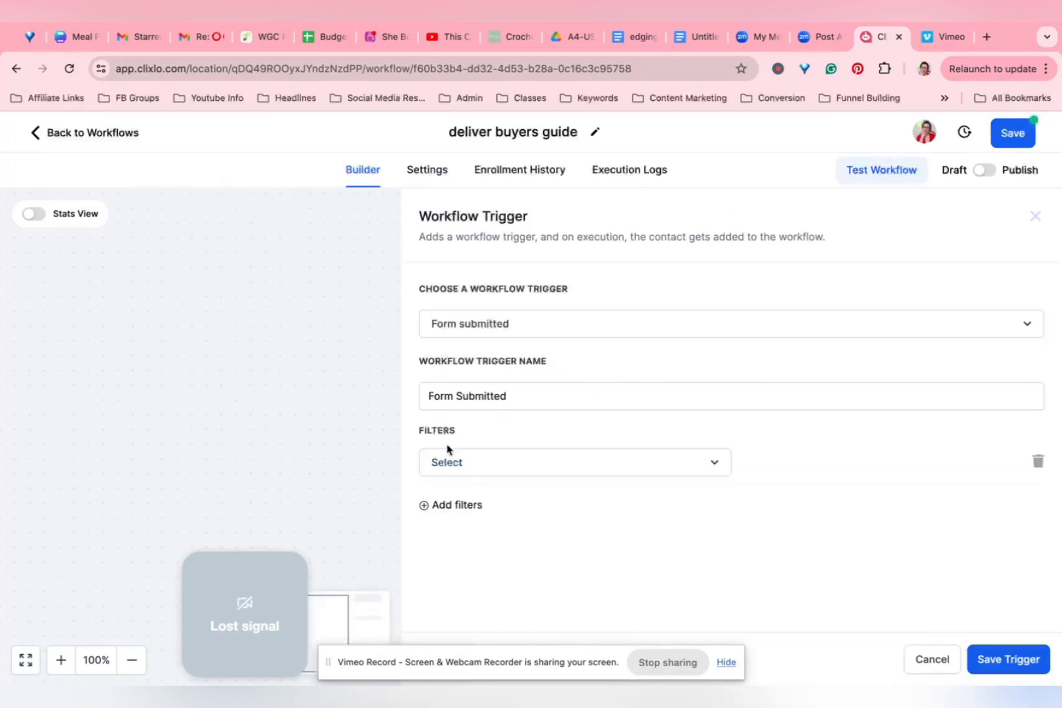
{"action": "left_click", "coordinate": [474, 462]}
{"action": "left_click", "coordinate": [495, 574]}
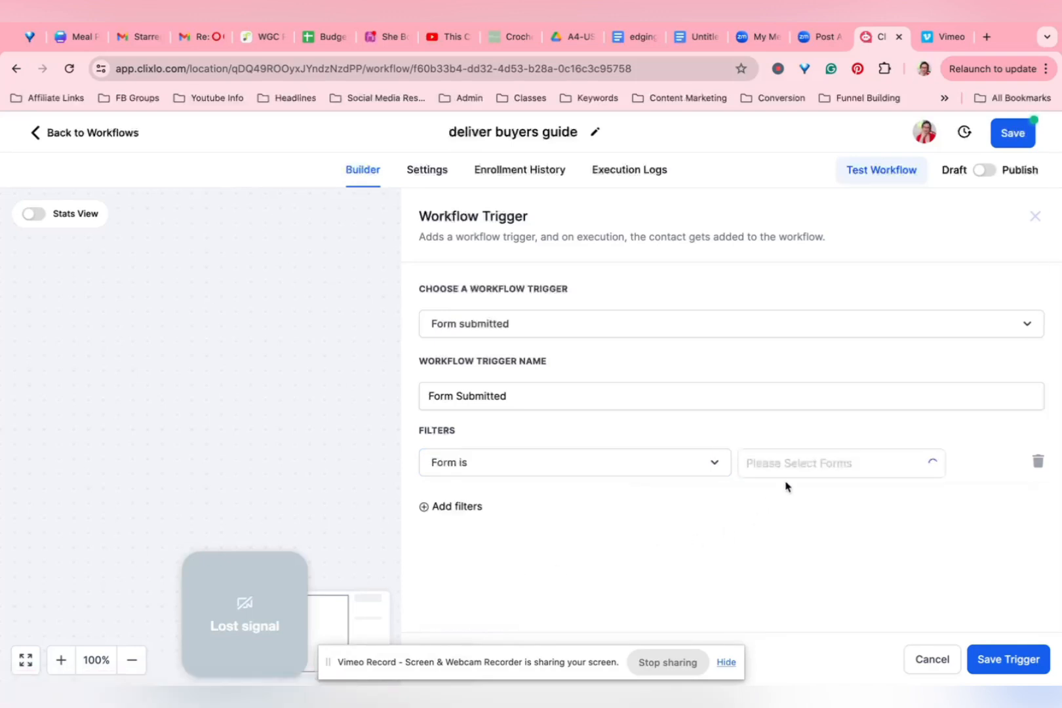
{"action": "left_click", "coordinate": [790, 470]}
{"action": "left_click", "coordinate": [794, 498]}
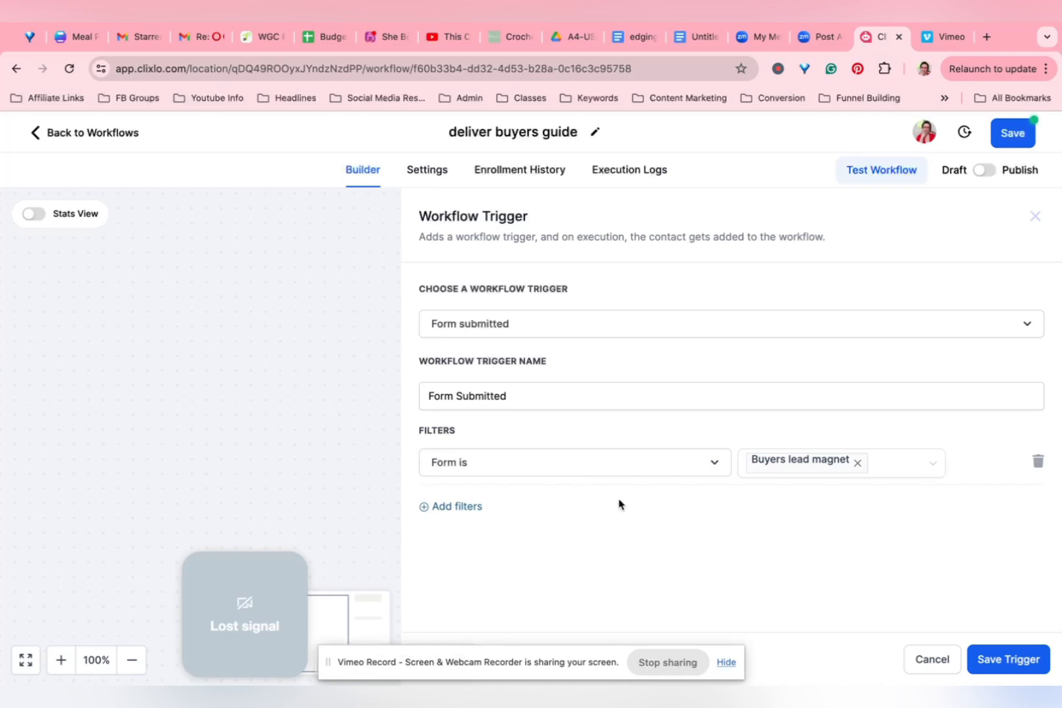
{"action": "left_click", "coordinate": [1010, 667]}
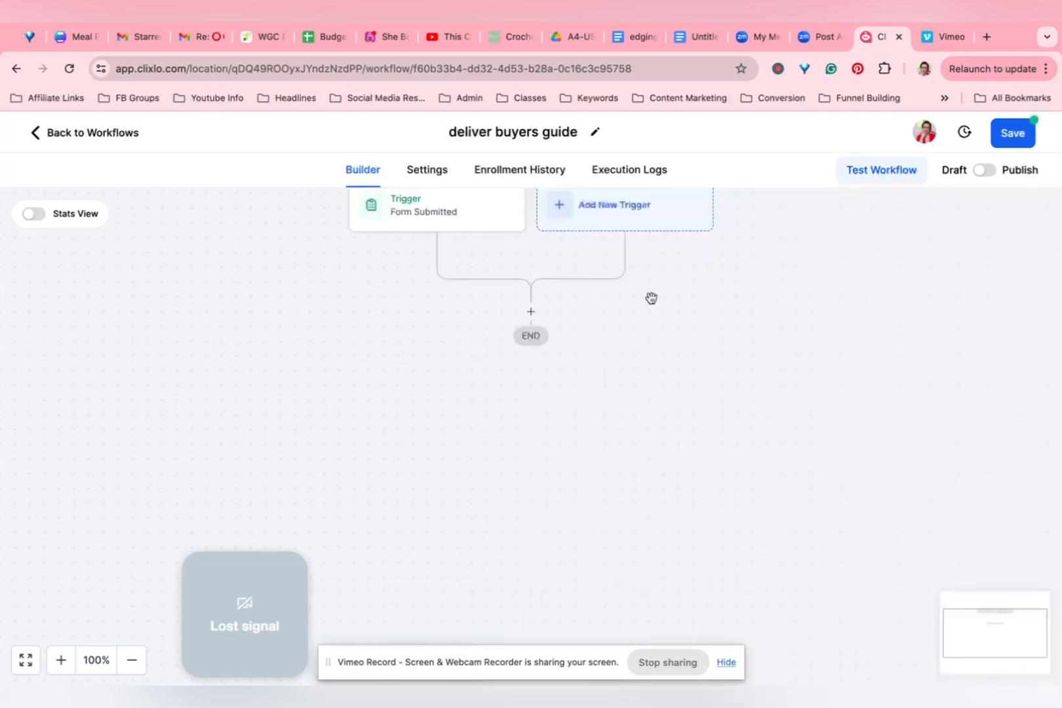
- Add a Send Email action after the trigger and name it "Deliver Guide"
{"action": "scroll", "coordinate": [490, 263], "scroll_direction": "up", "scroll_amount": 1}
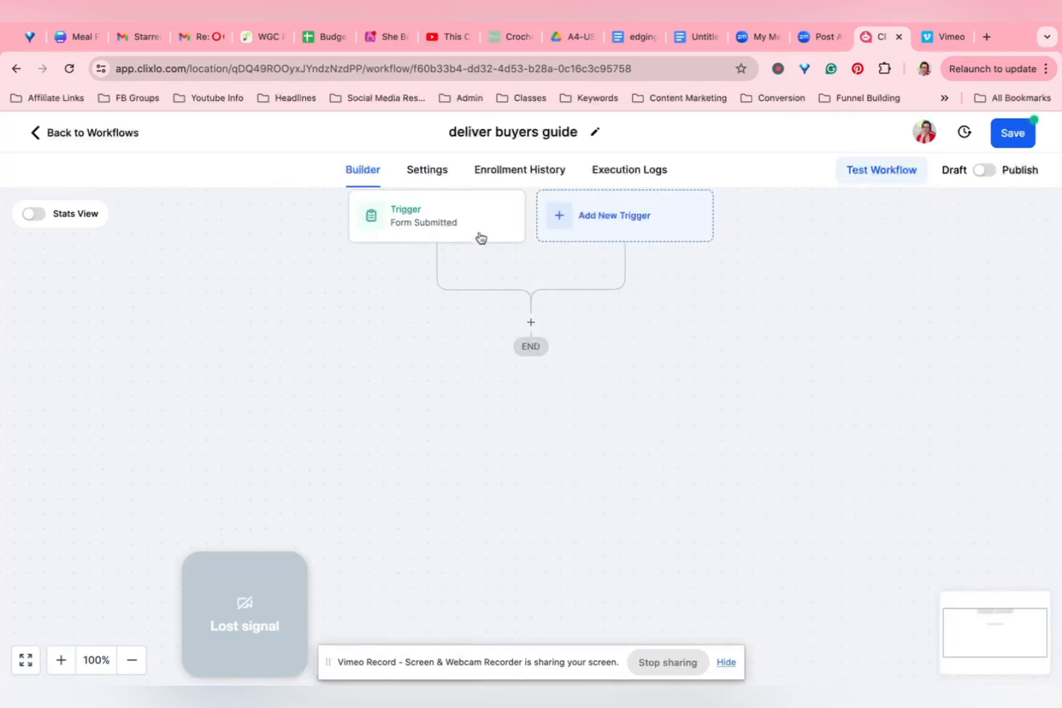
{"action": "left_click", "coordinate": [530, 323]}
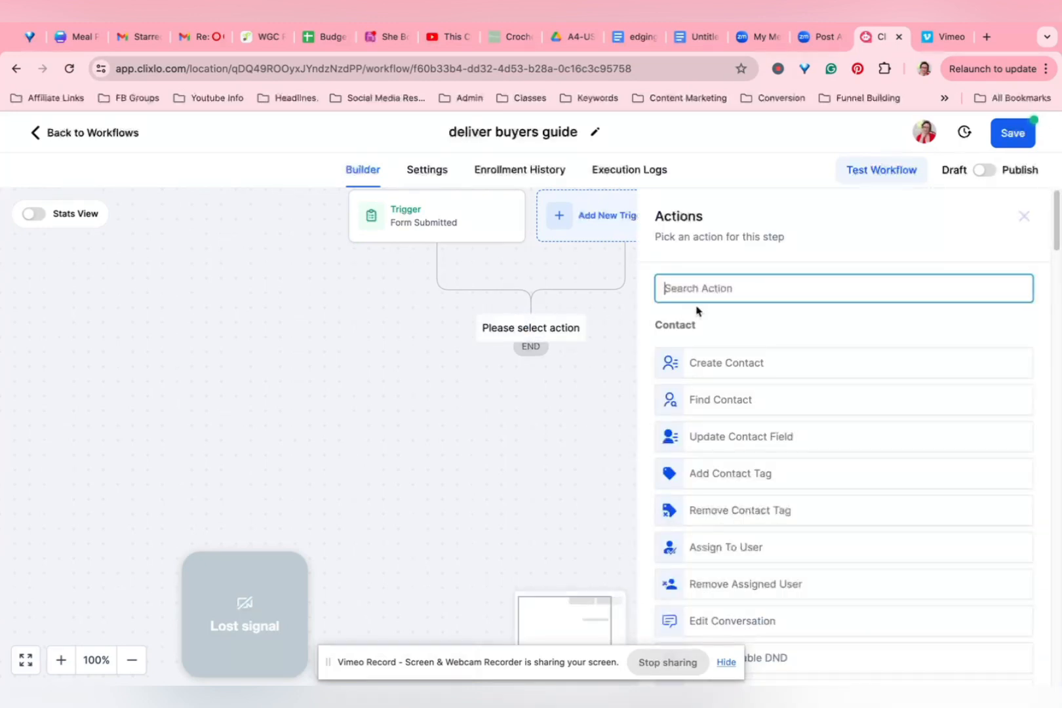
{"action": "type", "text": "ema"}
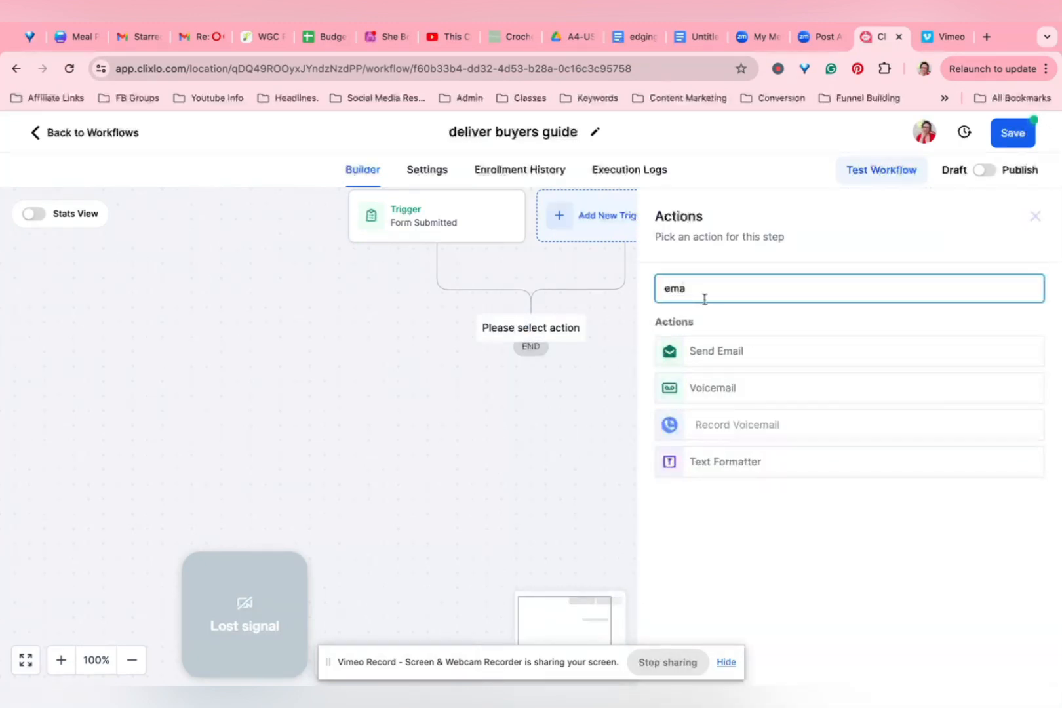
{"action": "left_click", "coordinate": [735, 362]}
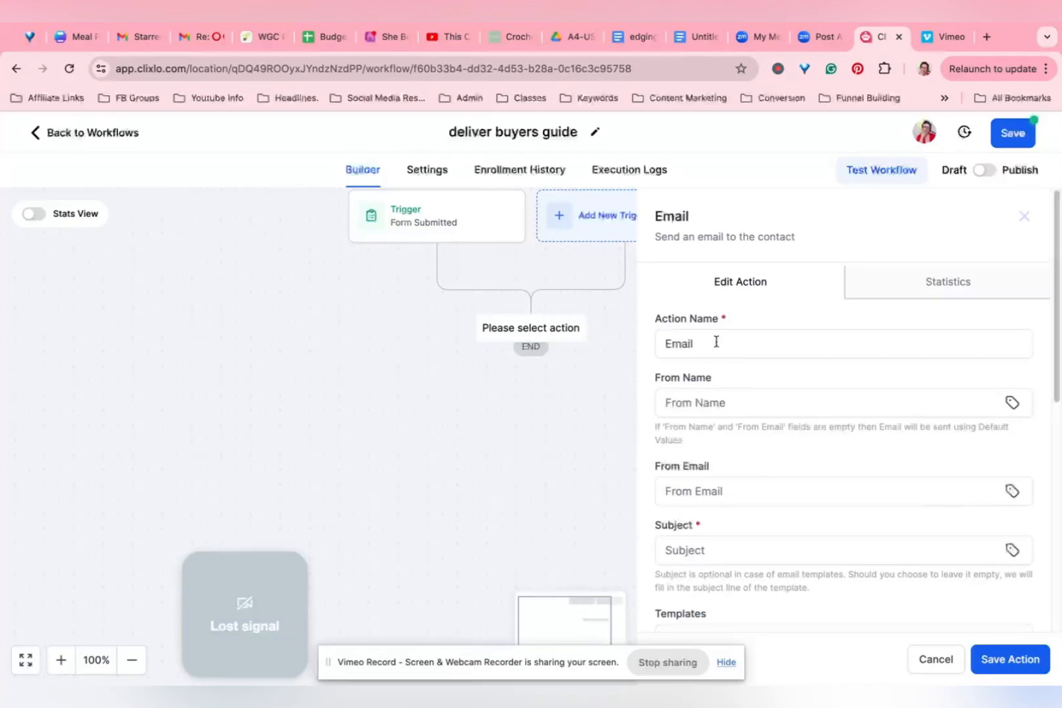
{"action": "left_click", "coordinate": [716, 341]}
{"action": "left_click_drag", "start_coordinate": [727, 351], "coordinate": [652, 347]}
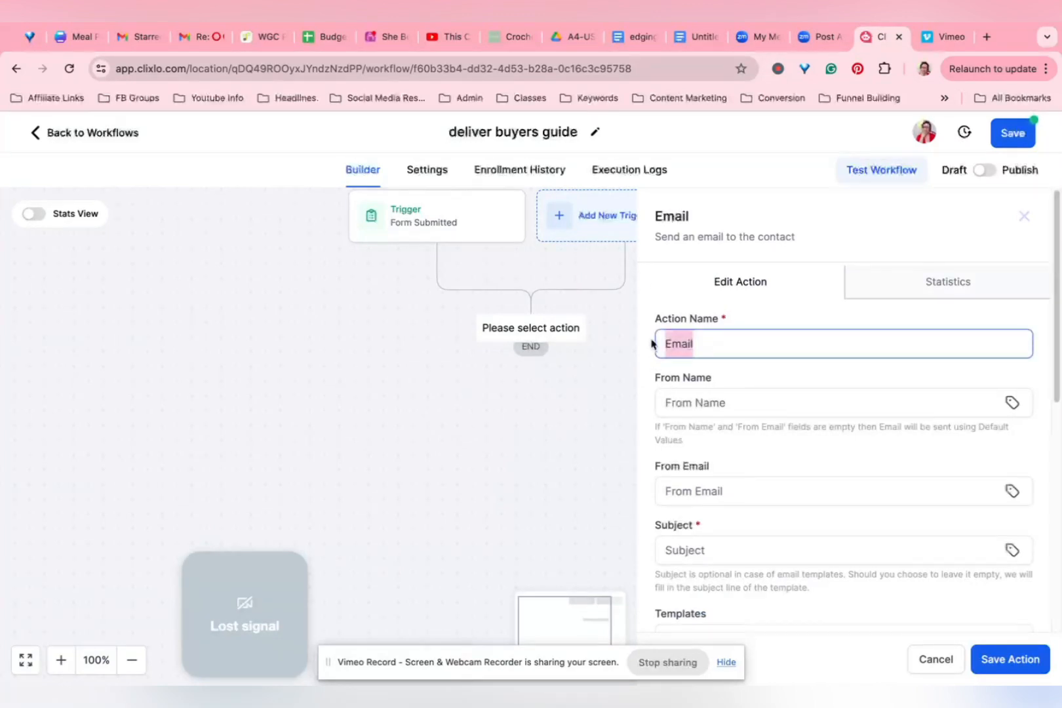
{"action": "type", "text": "Deliver Guide"}
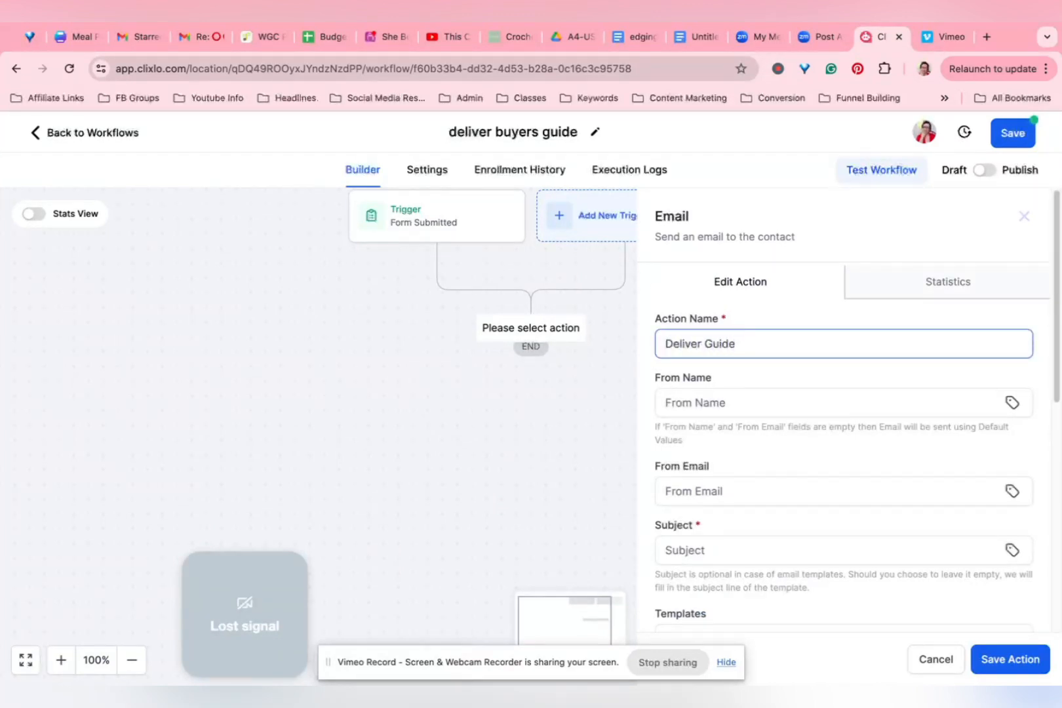
- Fill in the sender's name and e-mail address, and set the subject to "Here is the guide you requested"
{"action": "key", "text": "Tab"}
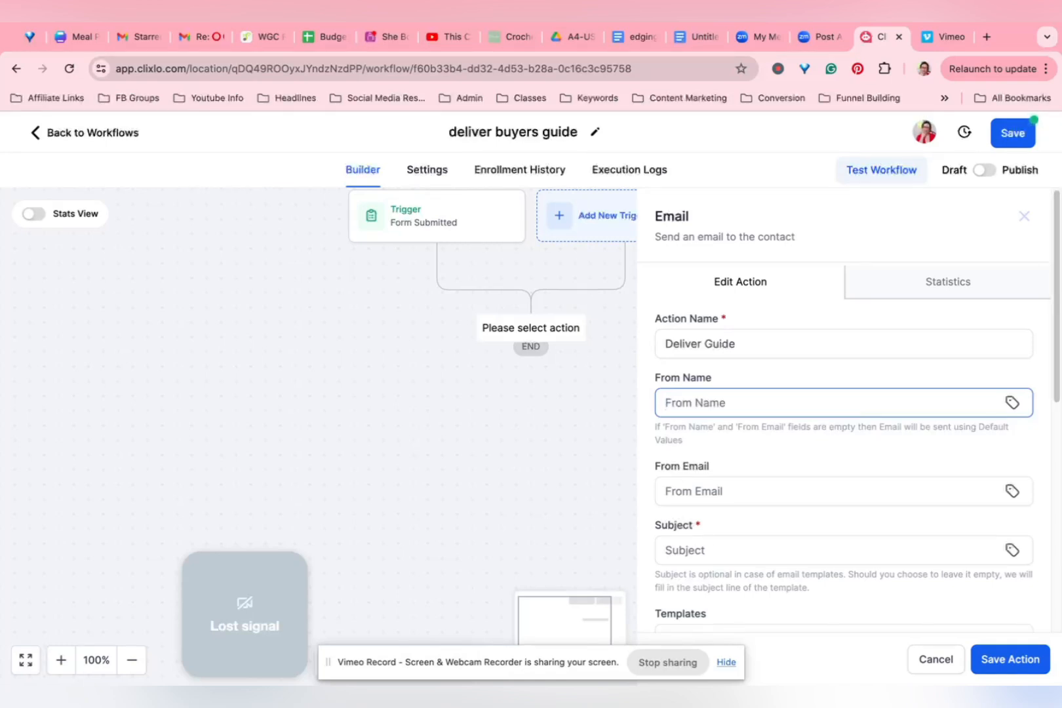
{"action": "type", "text": "Name"}
{"action": "key", "text": "Tab"}
{"action": "type", "text": "name@ema"}
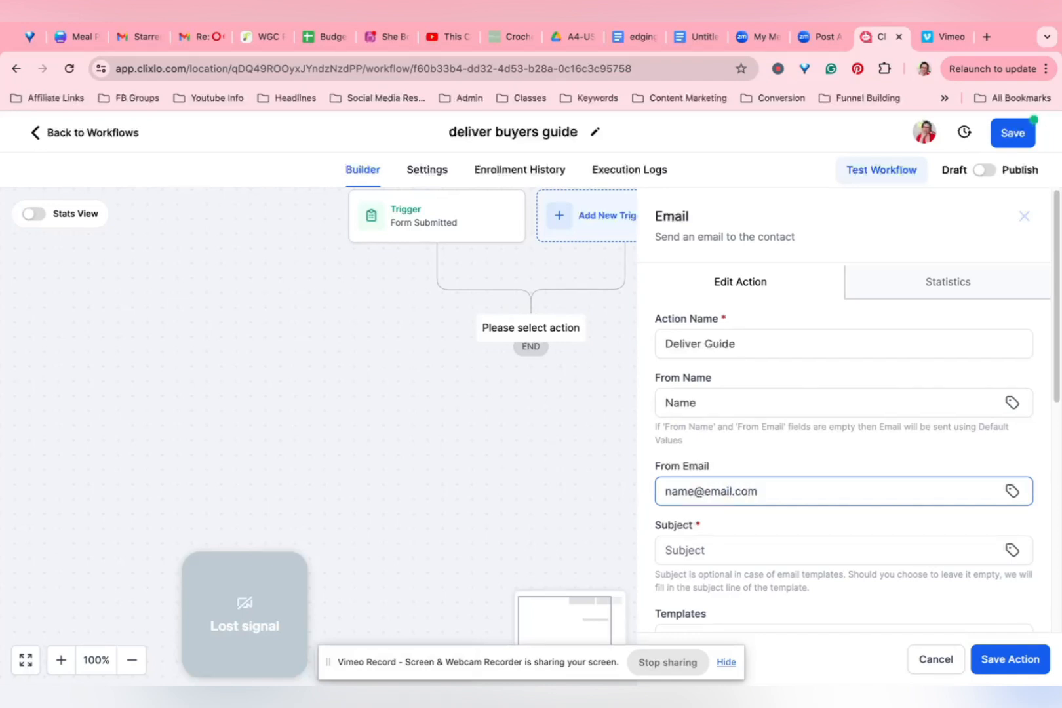
{"action": "key", "text": "Tab"}
{"action": "key", "text": "Tab"}
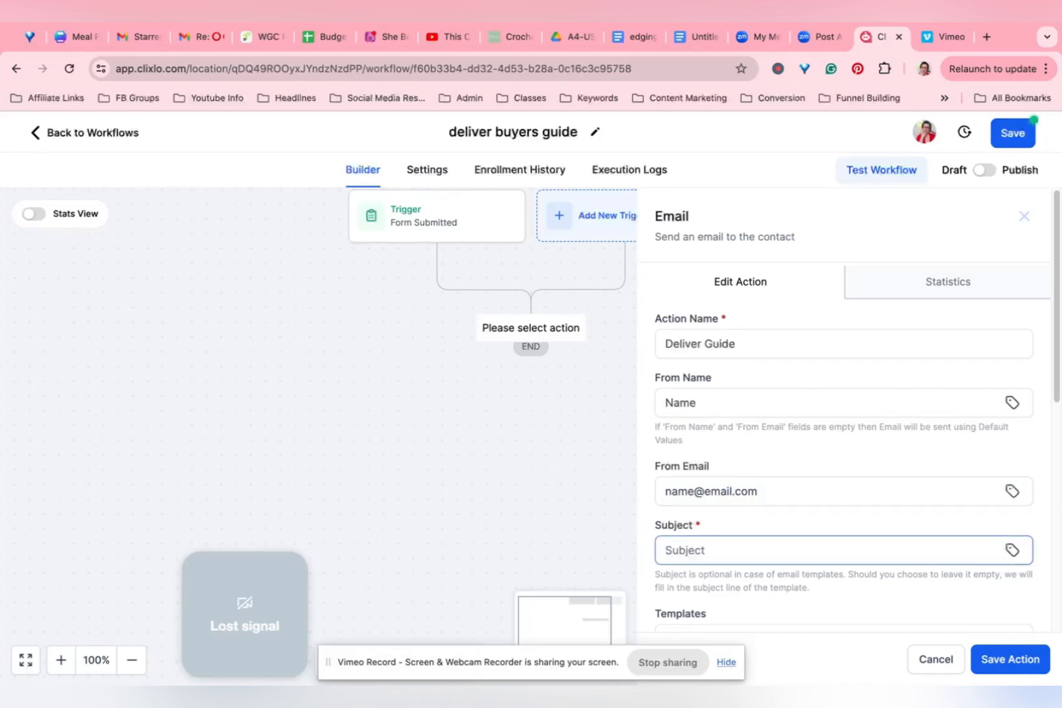
{"action": "type", "text": "Here is the guide you requested"}
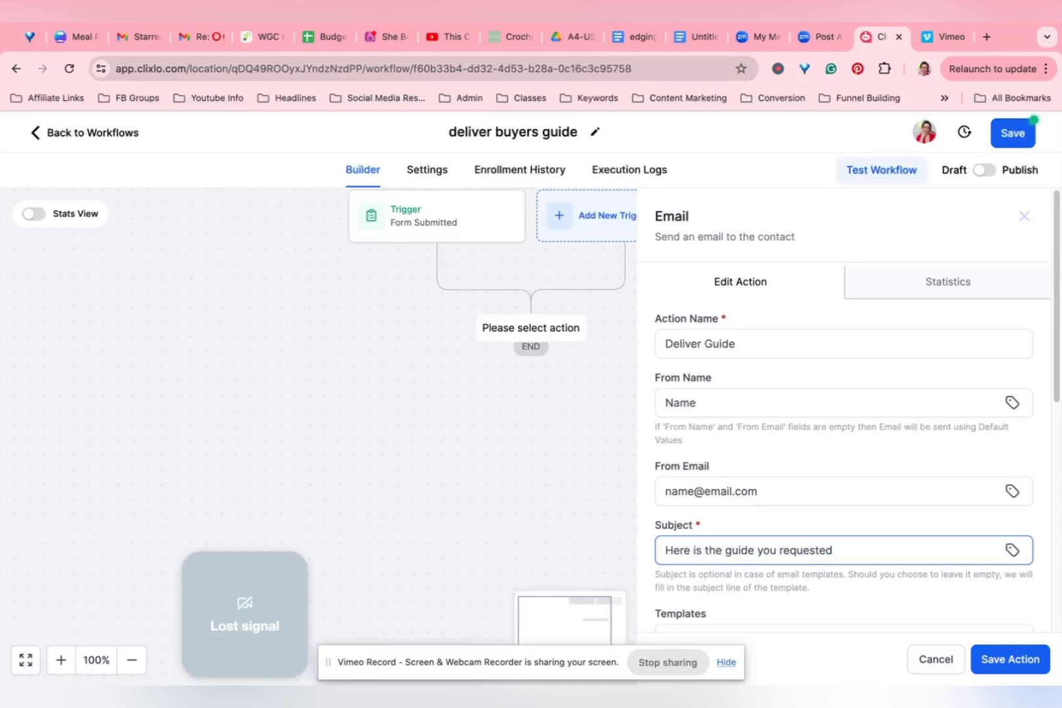
{"action": "key", "text": "Tab"}
- Start the email message with "Thank you for requesting this guide. Over the next few days I'll be sending you some more of my best tips"
{"action": "scroll", "coordinate": [756, 462], "scroll_direction": "down", "scroll_amount": 10}
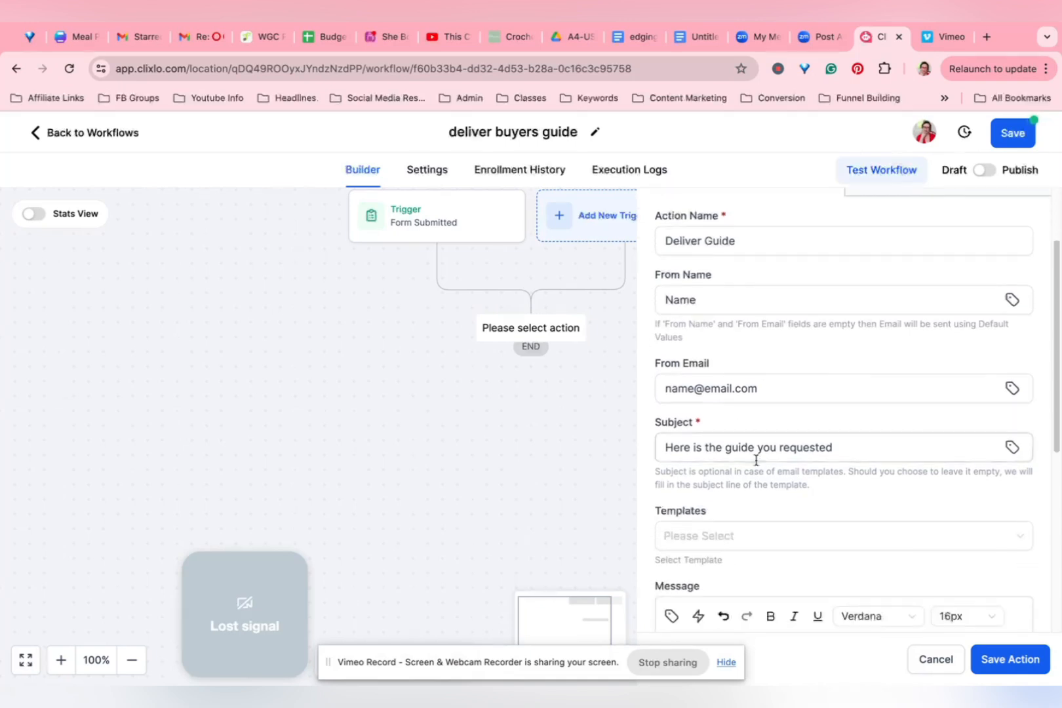
{"action": "left_click", "coordinate": [765, 358]}
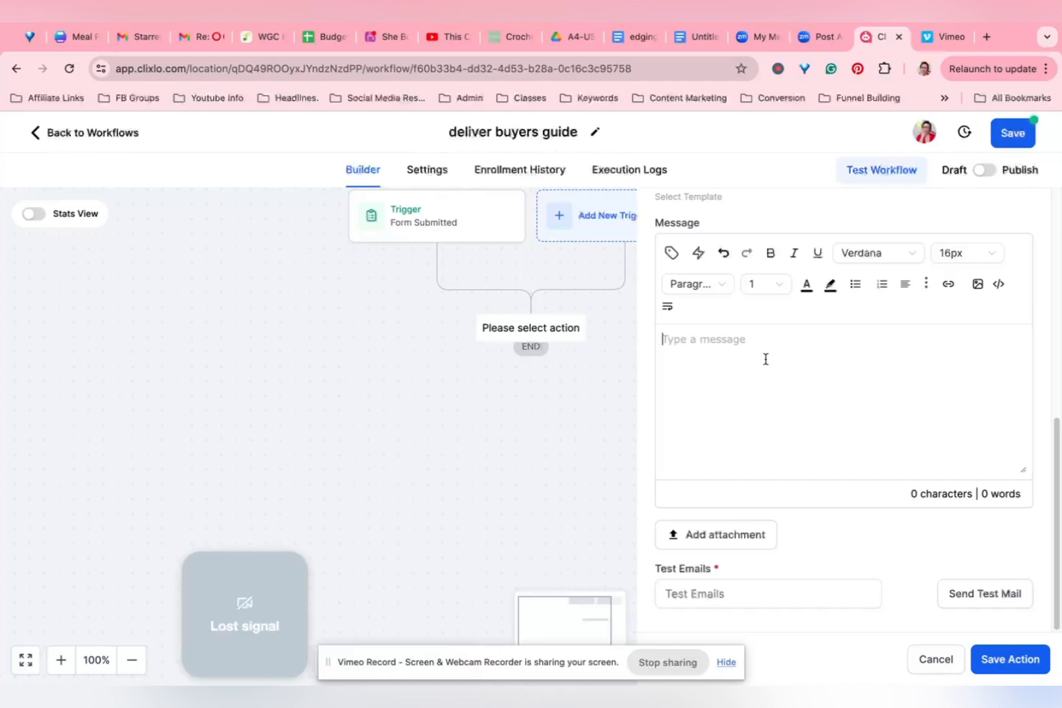
{"action": "type", "text": "Thank you f"}
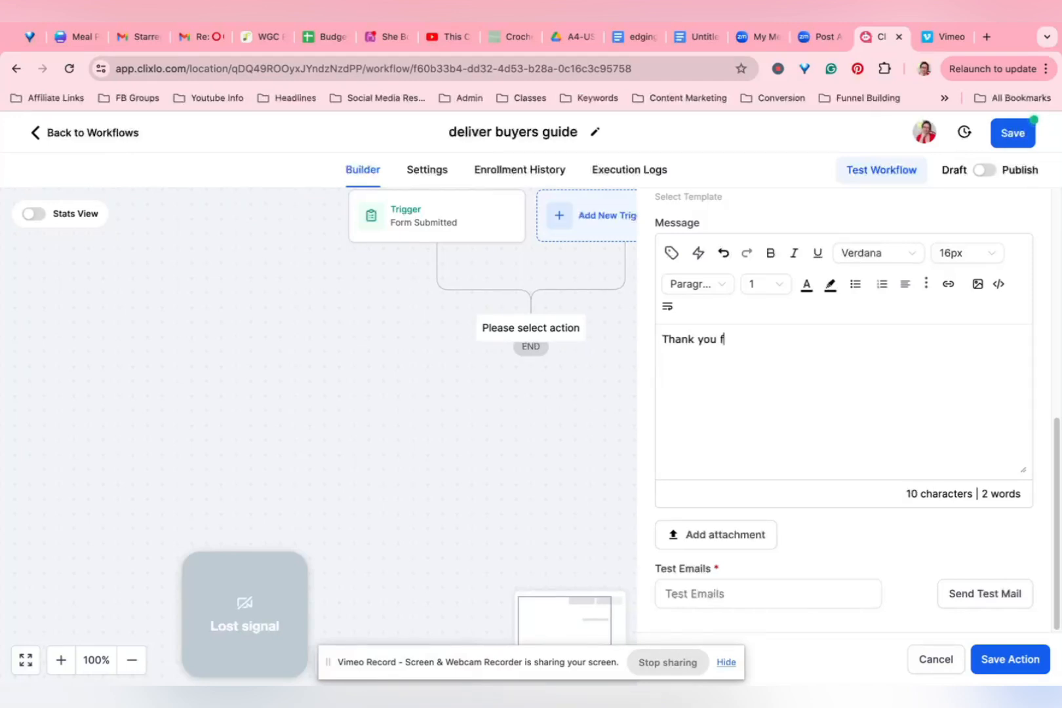
{"action": "type", "text": "or requestin"}
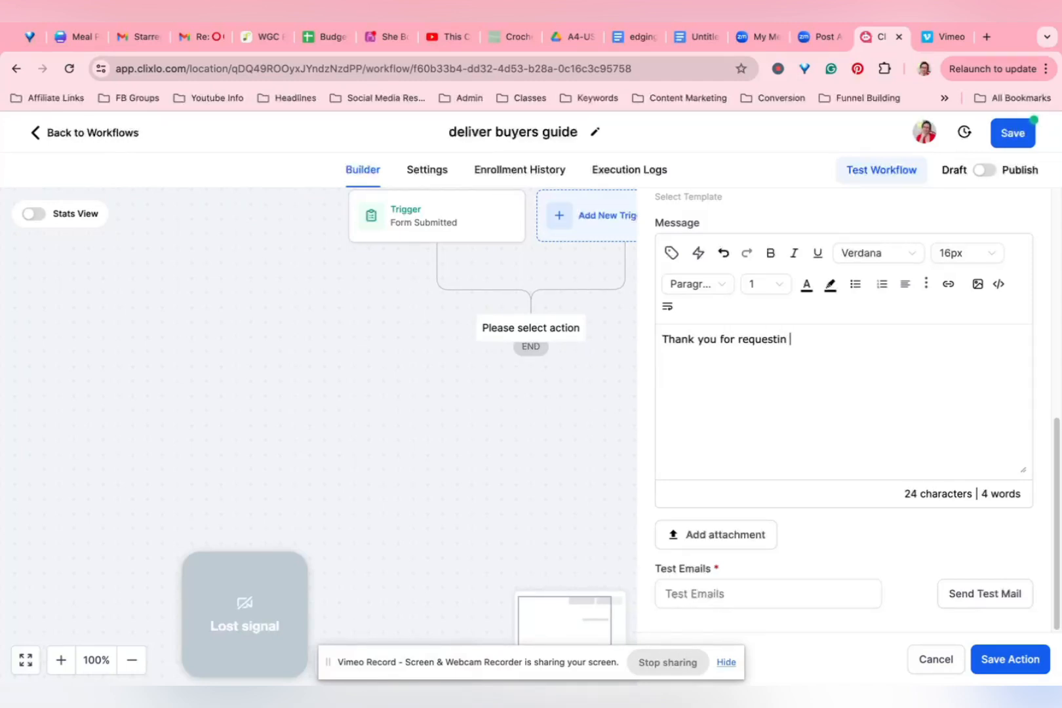
{"action": "type", "text": "g this guide. Ove"}
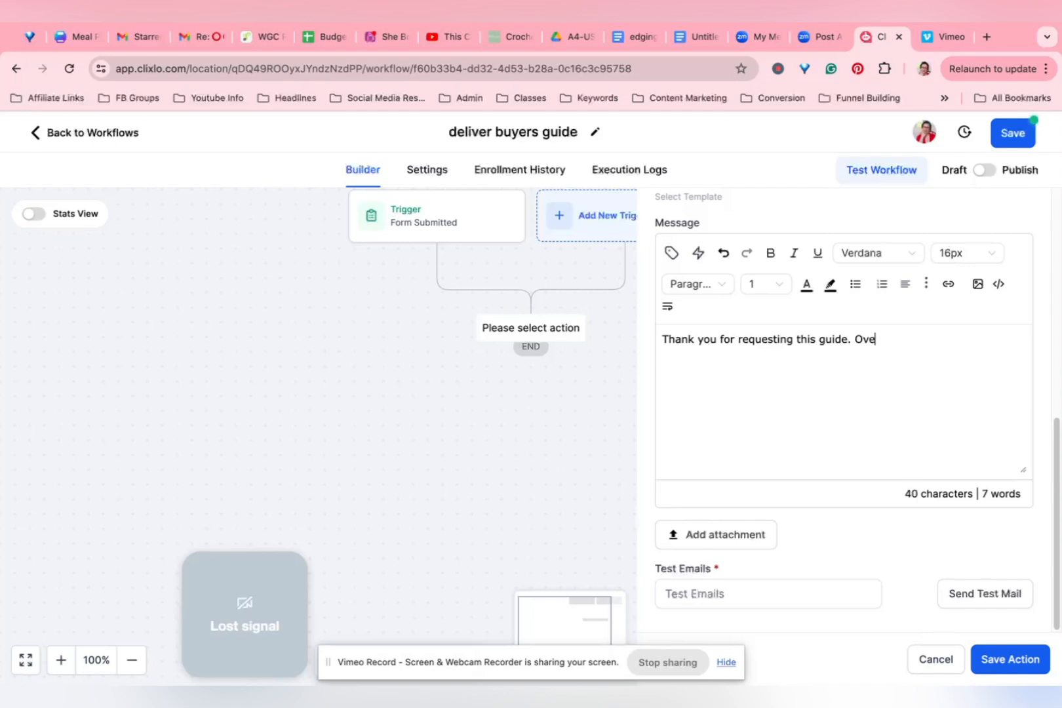
{"action": "type", "text": "r the next few days "}
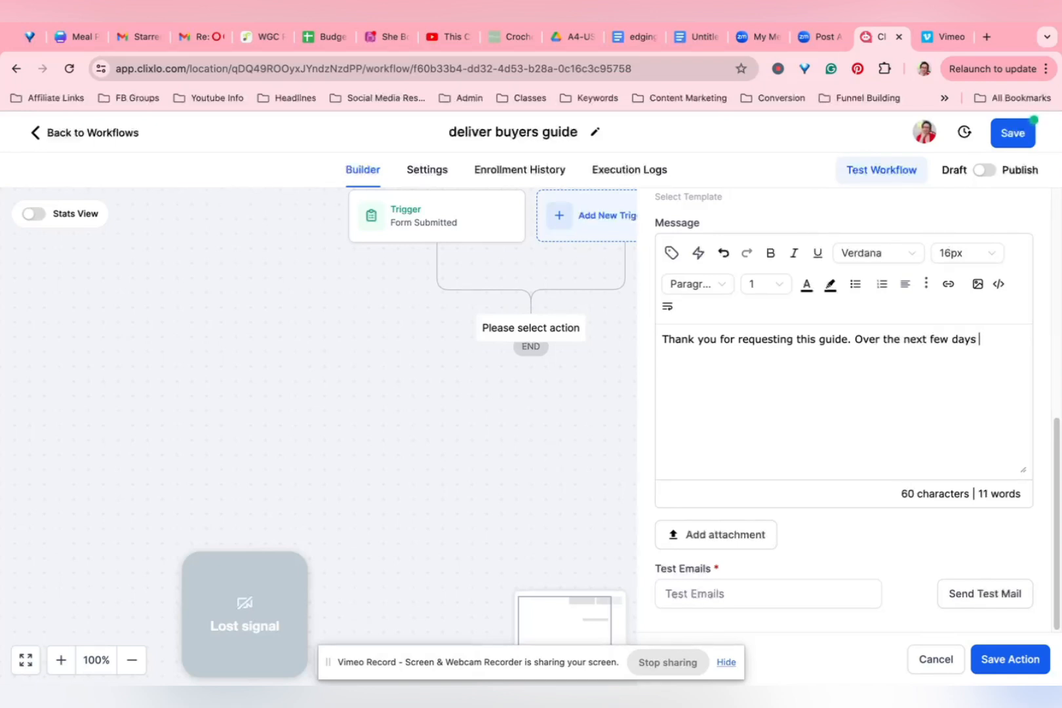
{"action": "type", "text": "I'll e e sen"}
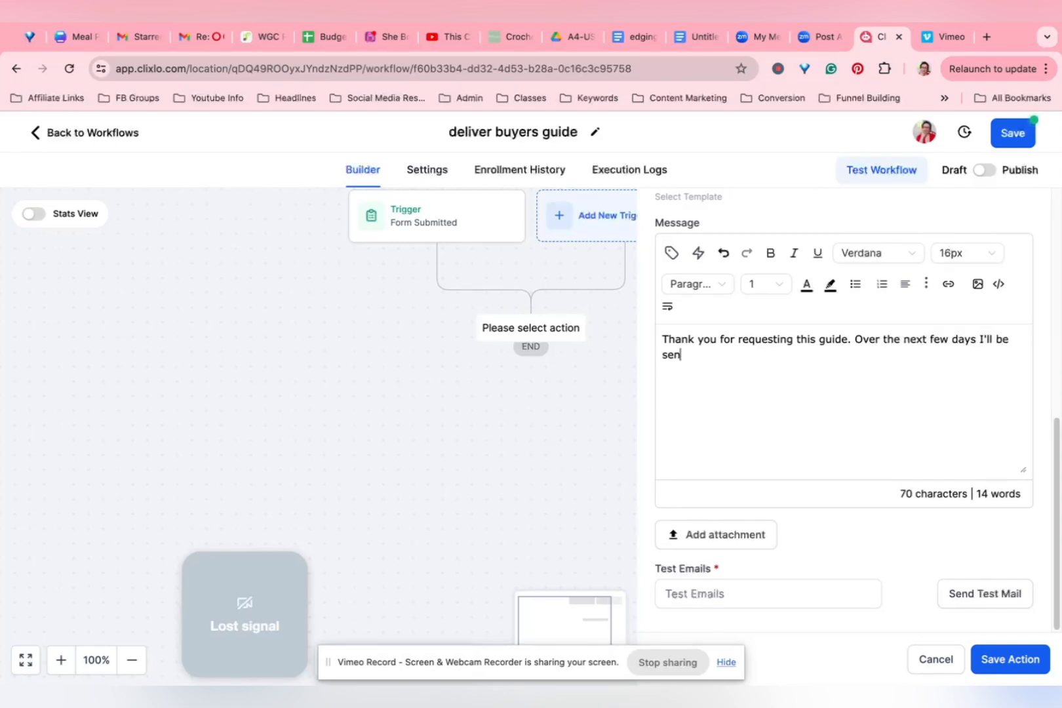
{"action": "type", "text": "ding you some more of my "}
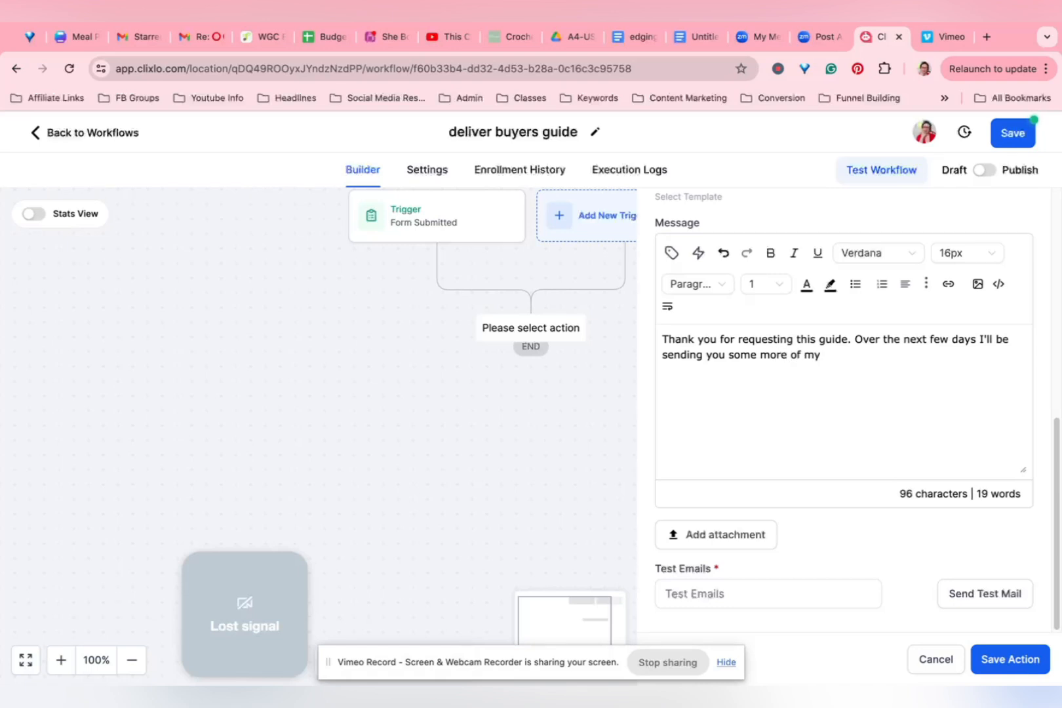
{"action": "type", "text": "best tips and "}
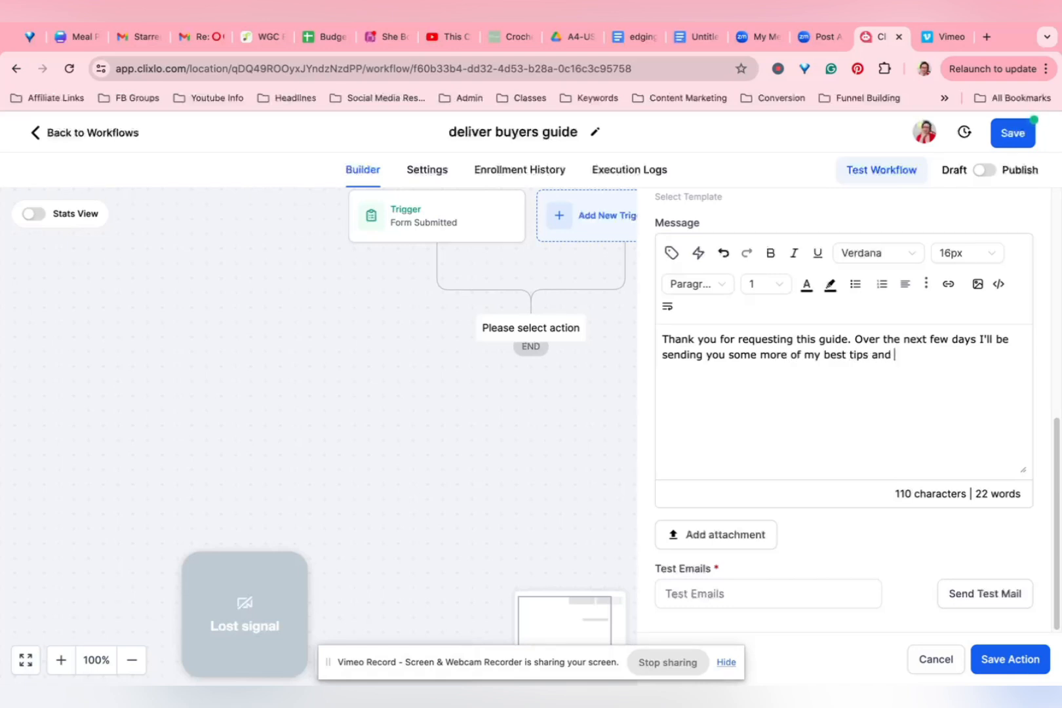
{"action": "type", "text": "some t"}
{"action": "key", "text": "BackSpace"}
{"action": "key", "text": "BackSpace"}
{"action": "key", "text": "BackSpace"}
{"action": "key", "text": "BackSpace"}
{"action": "key", "text": "BackSpace"}
{"action": "key", "text": "BackSpace"}
{"action": "key", "text": "BackSpace"}
- Finish the email message with "so be sure to read this simple guide so you understand them."
{"action": "type", "text": "so be sure to read this "}
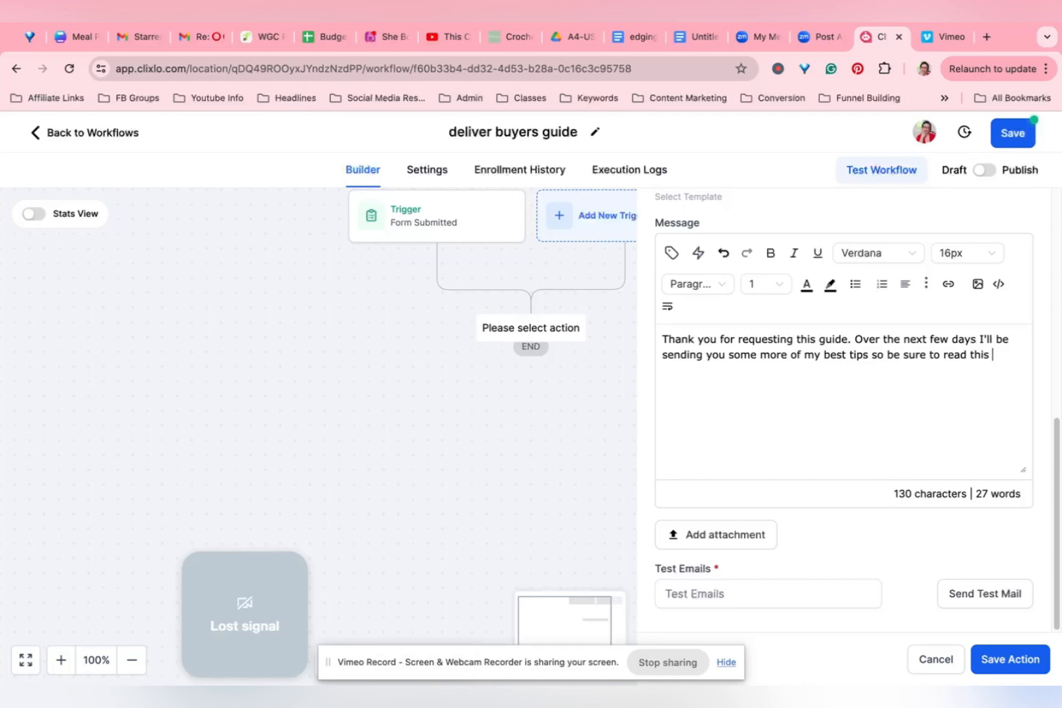
{"action": "type", "text": "simple guide "}
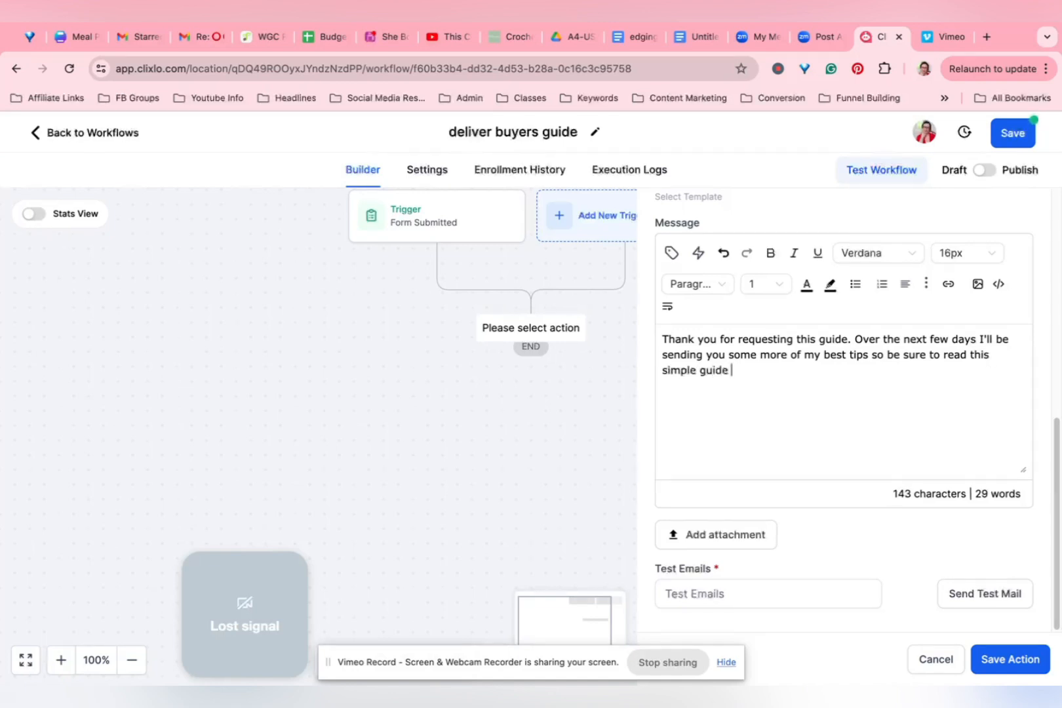
{"action": "type", "text": "a"}
{"action": "key", "text": "BackSpace"}
{"action": "type", "text": "so"}
{"action": "key", "text": "BackSpace"}
{"action": "key", "text": "BackSpace"}
{"action": "key", "text": "BackSpace"}
{"action": "type", "text": "so you understand htem."}
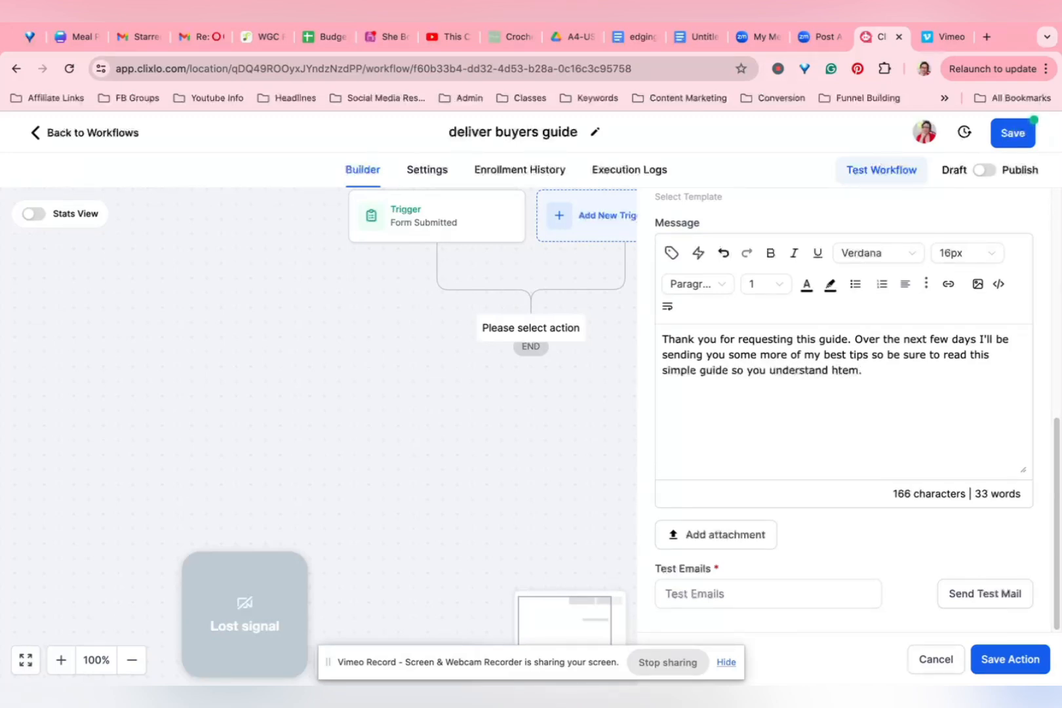
{"action": "key", "text": "BackSpace"}
{"action": "key", "text": "BackSpace"}
{"action": "key", "text": "BackSpace"}
{"action": "key", "text": "BackSpace"}
{"action": "key", "text": "BackSpace"}
{"action": "type", "text": "them."}
- Open the email's attachment file chooser, cancel it, and save the Deliver Guide action
{"action": "left_click", "coordinate": [736, 535]}
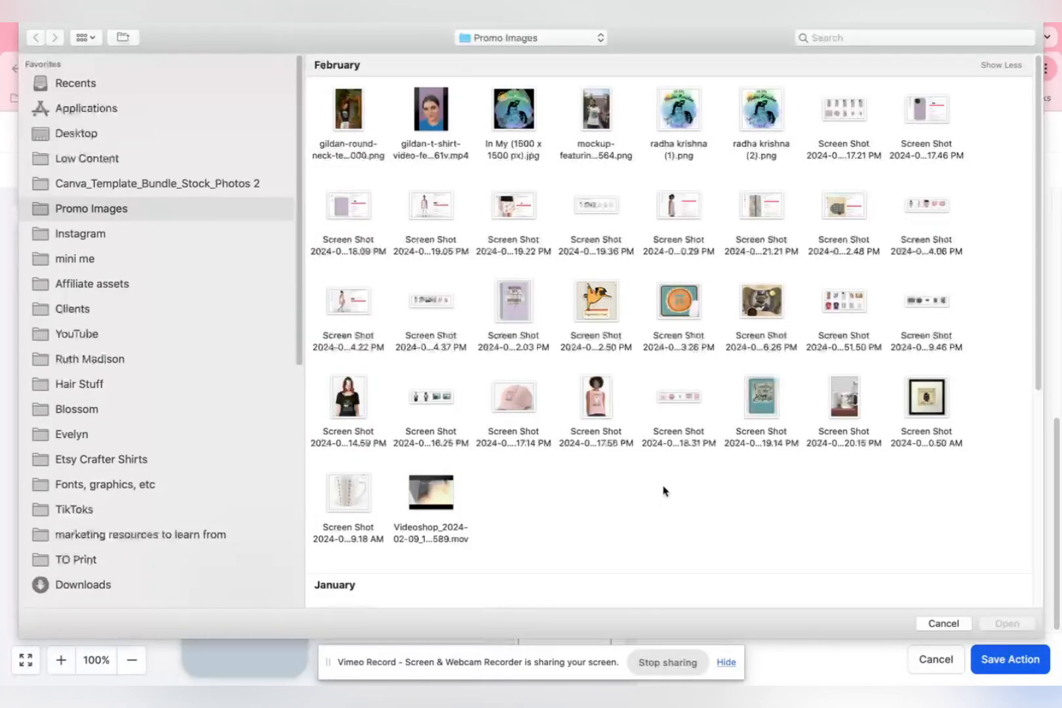
{"action": "left_click", "coordinate": [935, 625]}
{"action": "left_click", "coordinate": [790, 592]}
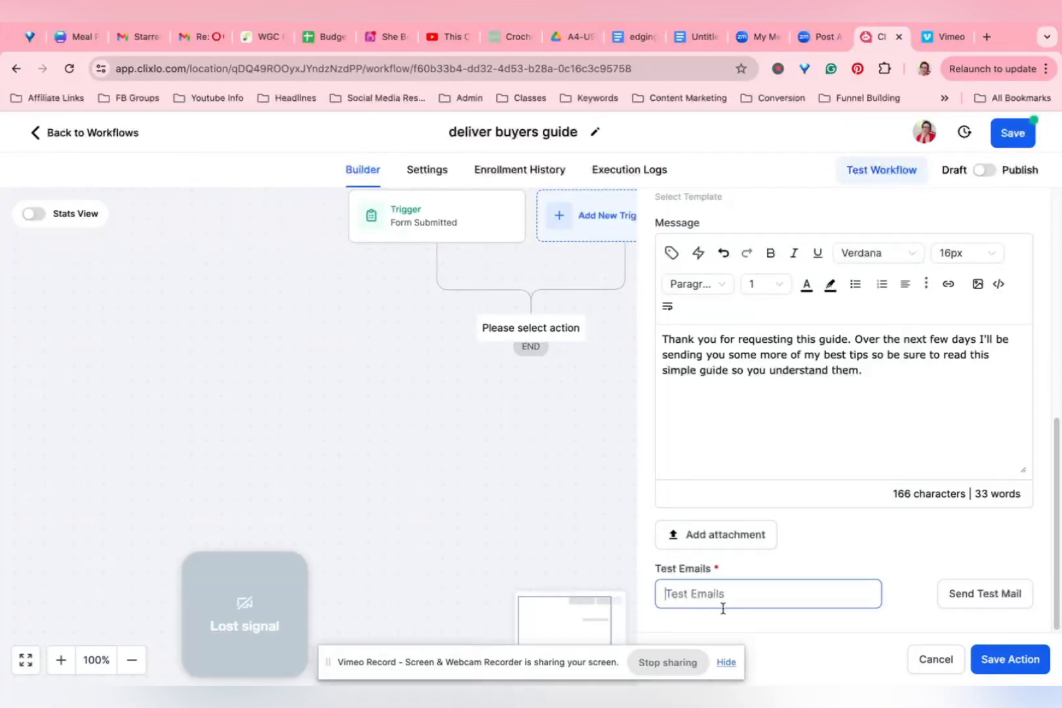
{"action": "left_click", "coordinate": [1014, 660]}
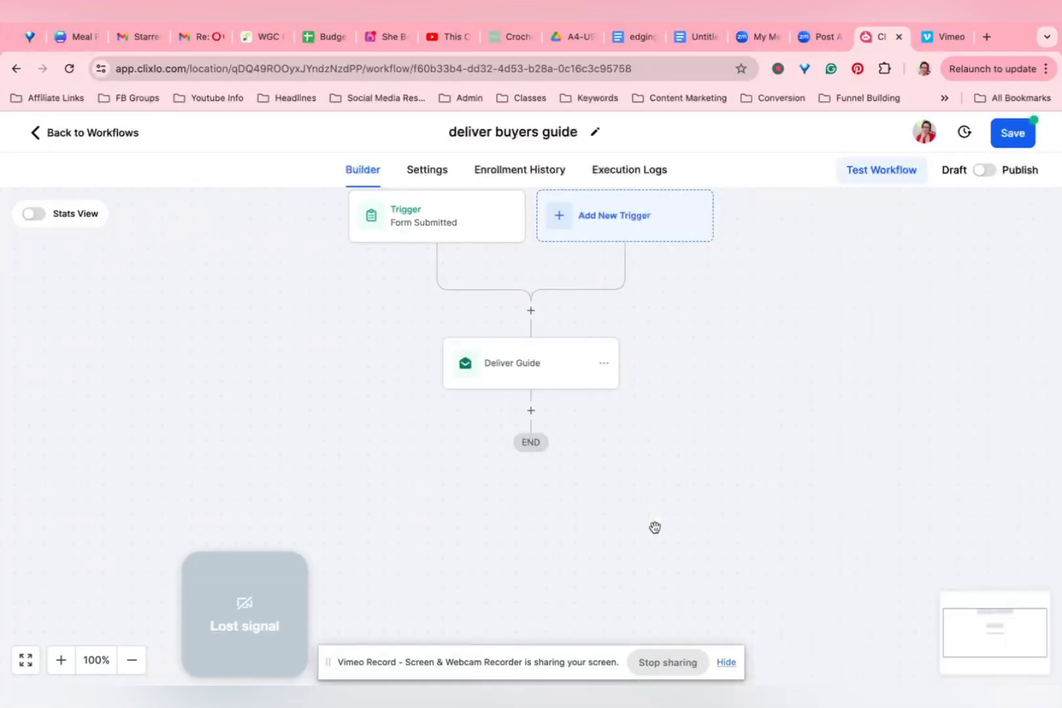
- Add a Wait action after Deliver Guide with a time delay of 1 day, and save the action
{"action": "left_click", "coordinate": [531, 410]}
{"action": "type", "text": "wa"}
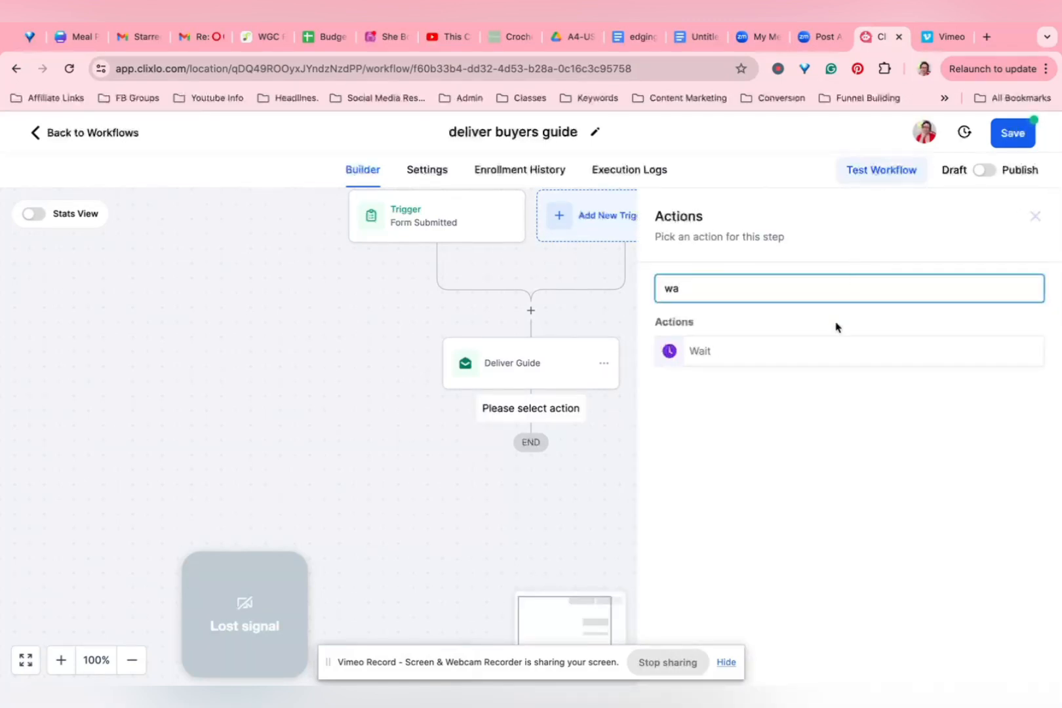
{"action": "left_click", "coordinate": [842, 351]}
{"action": "left_click", "coordinate": [501, 443]}
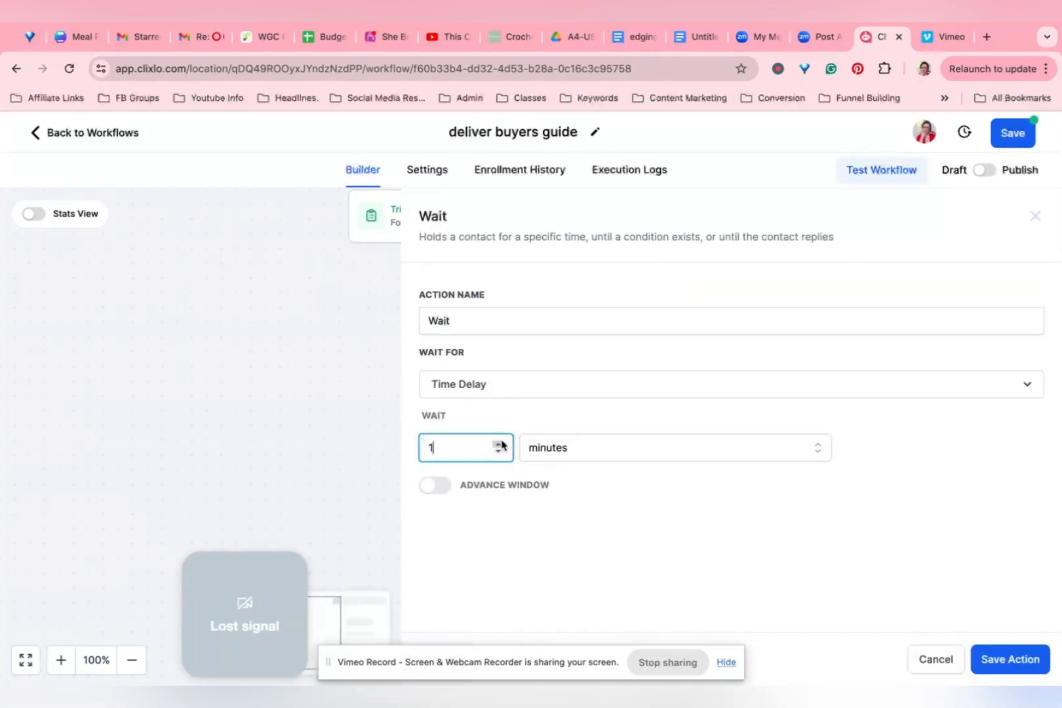
{"action": "left_click", "coordinate": [613, 454]}
{"action": "left_click", "coordinate": [610, 533]}
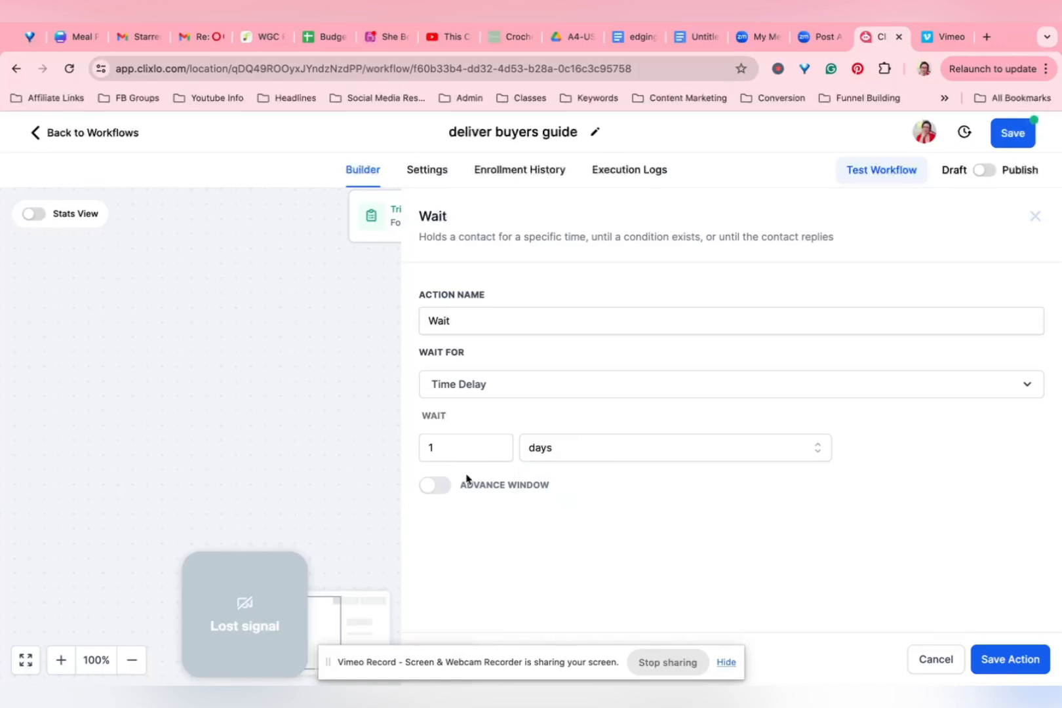
{"action": "left_click", "coordinate": [991, 674]}
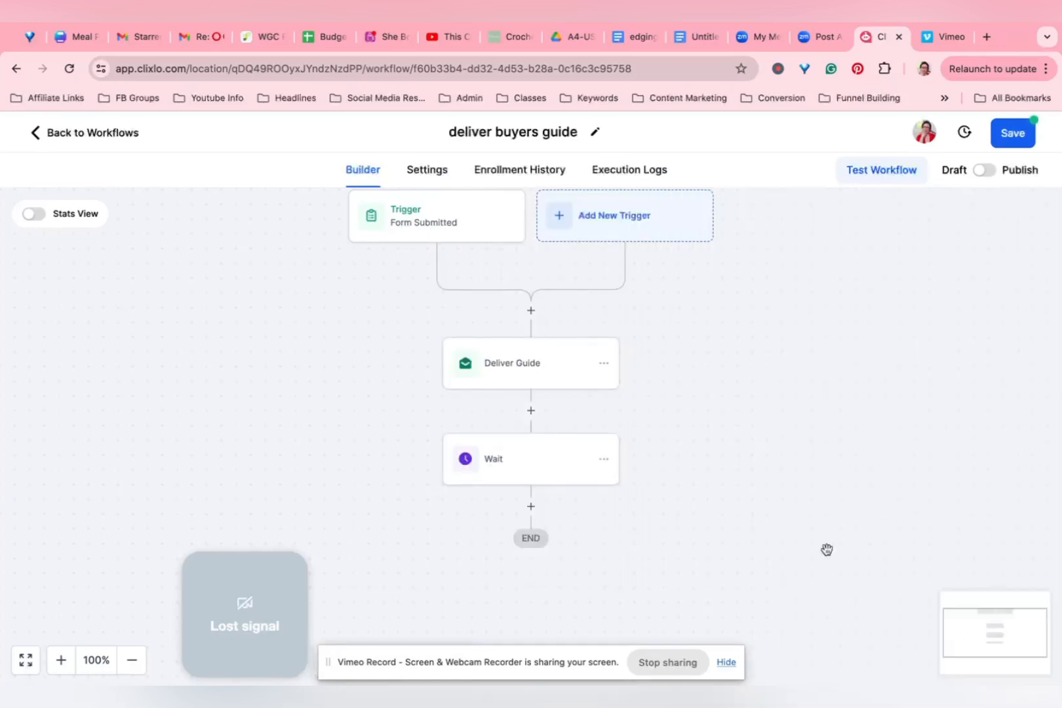
- Add a Send Email action after the Wait step and begin editing its message body
{"action": "left_click", "coordinate": [531, 506]}
{"action": "type", "text": "em"}
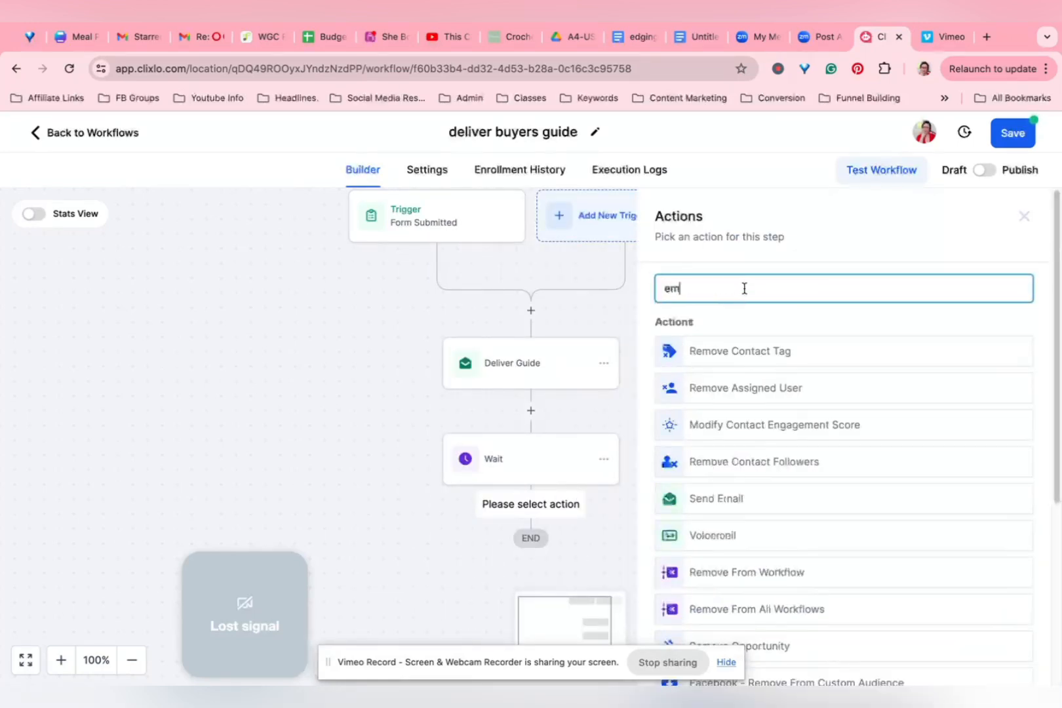
{"action": "left_click", "coordinate": [738, 497]}
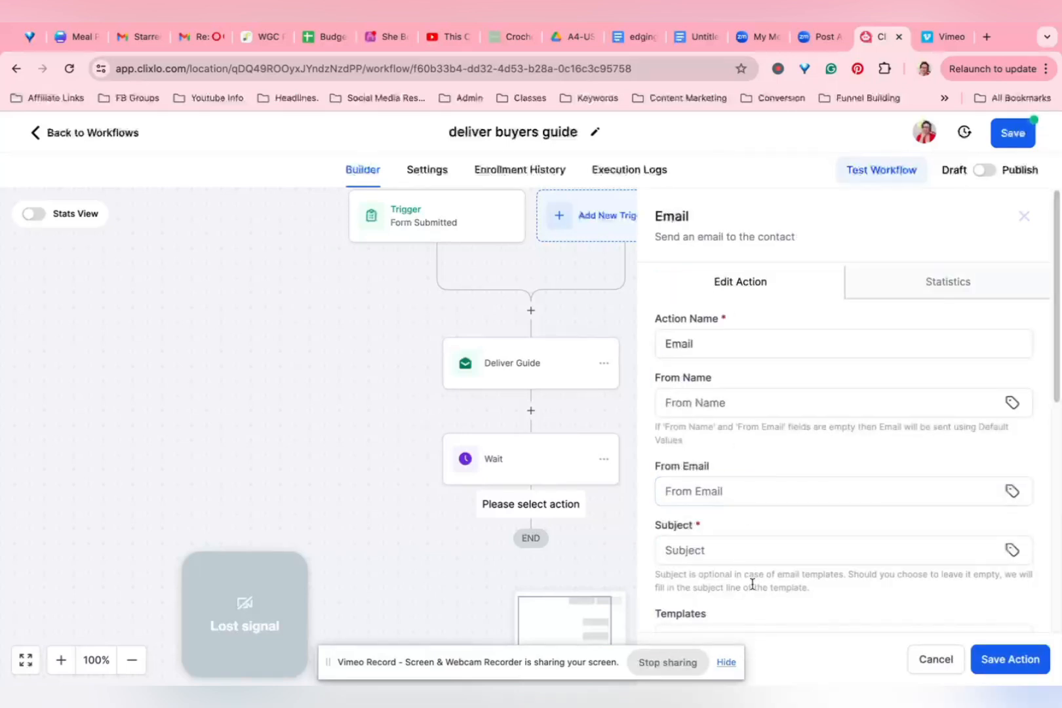
{"action": "scroll", "coordinate": [754, 580], "scroll_direction": "down", "scroll_amount": 6}
{"action": "left_click", "coordinate": [745, 377]}
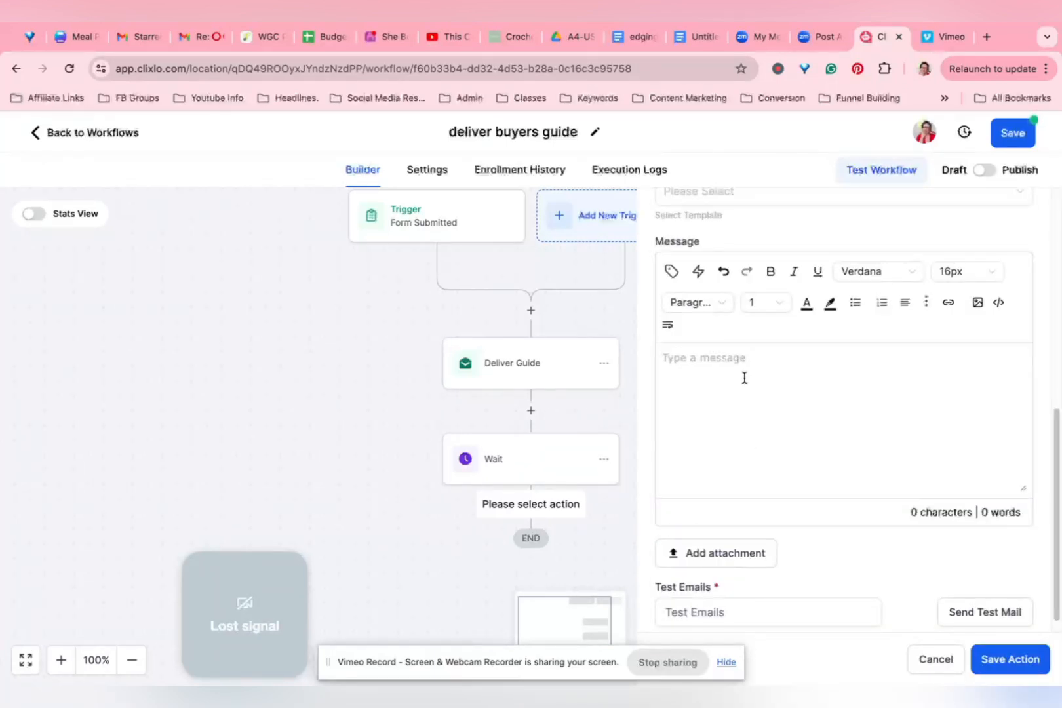
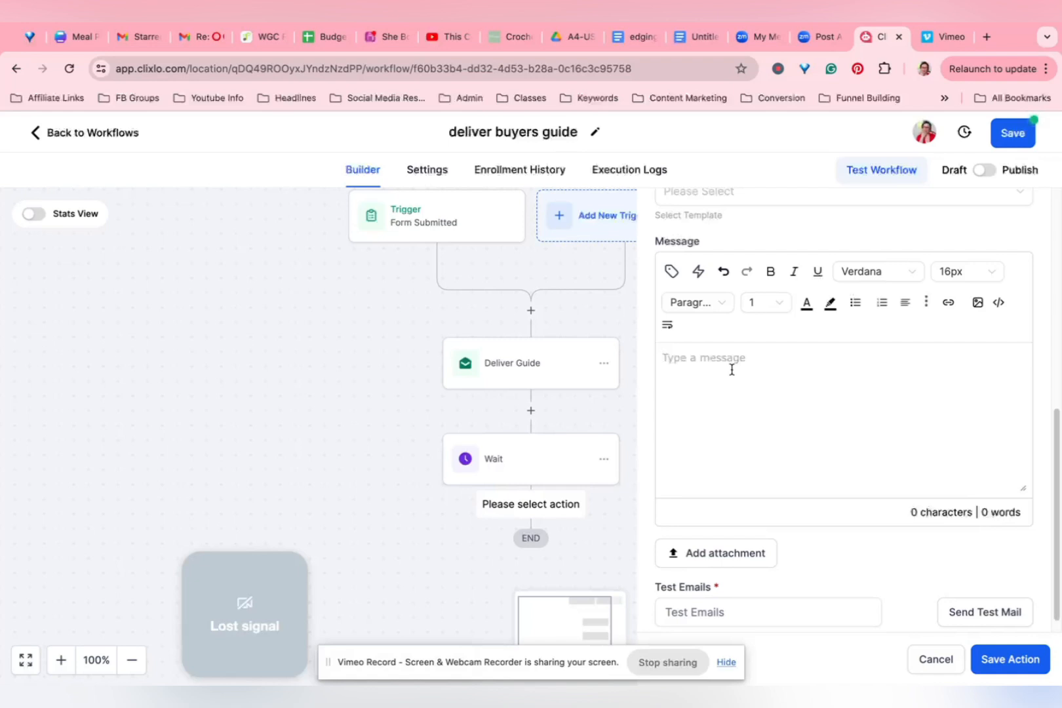
- Start the email message with "Did you know there's a video explanation to walk you"
{"action": "type", "text": "Did you know there'sa. "}
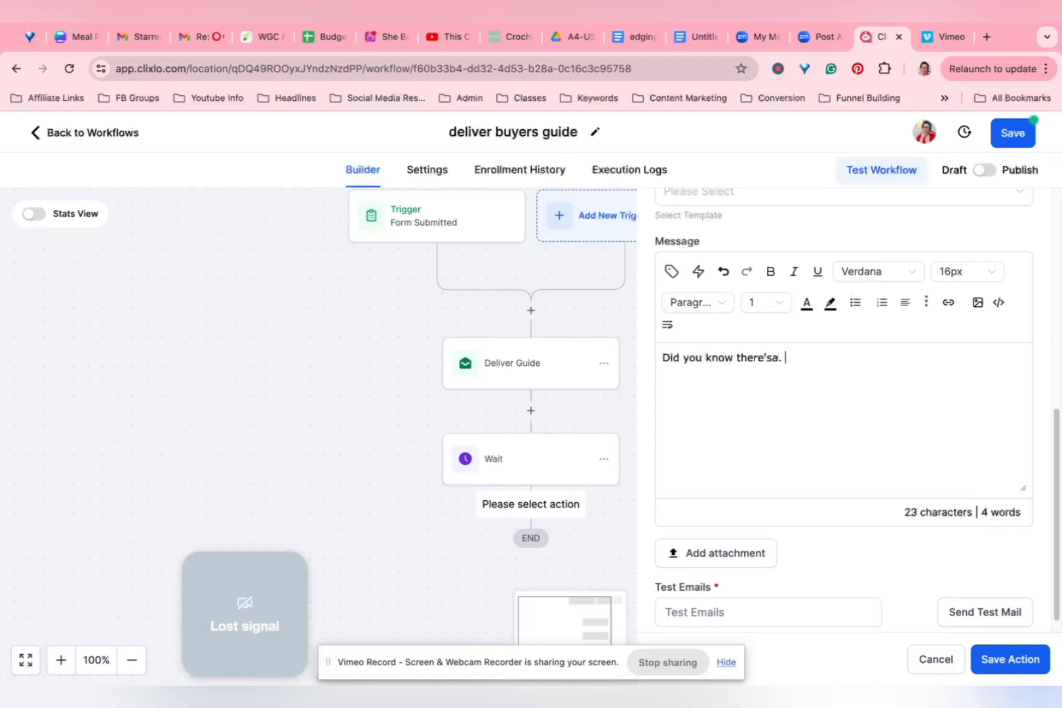
{"action": "type", "text": "video explanation to walk you"}
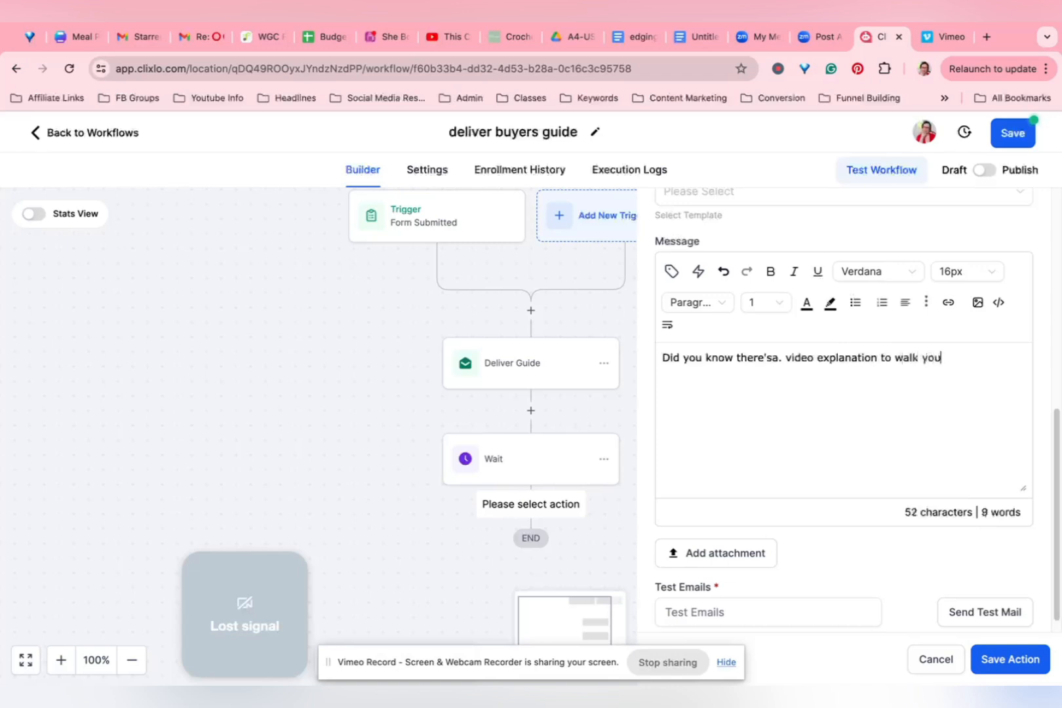
{"action": "key", "text": "BackSpace"}
{"action": "left_click", "coordinate": [779, 357]}
{"action": "left_click", "coordinate": [773, 357]}
{"action": "key", "text": "Right"}
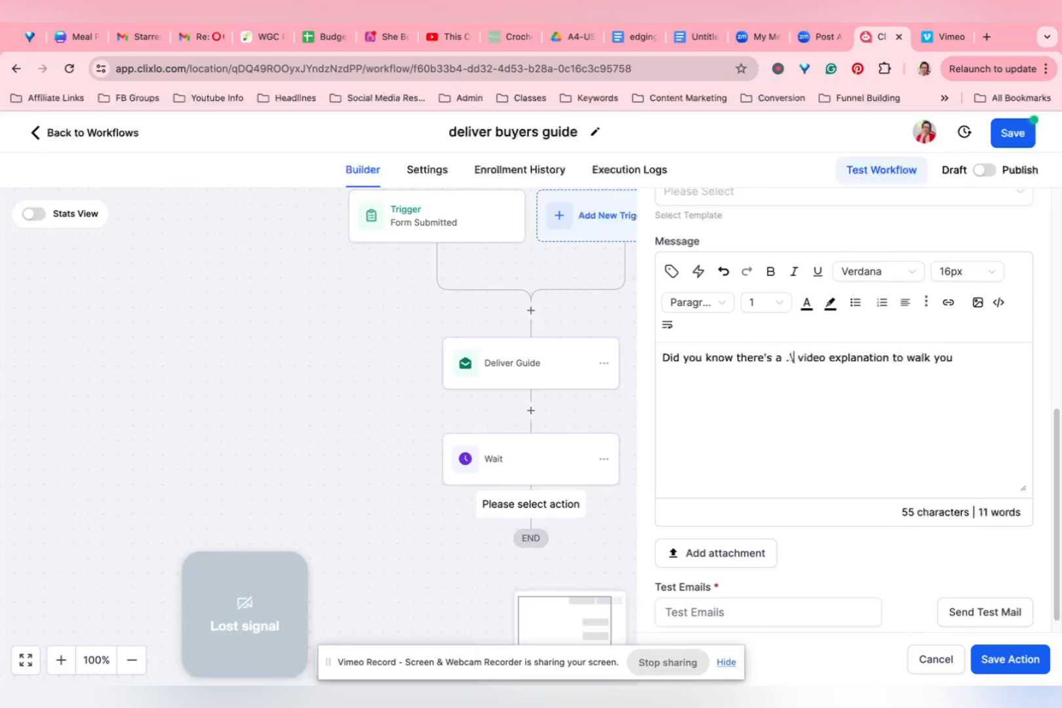
{"action": "key", "text": "BackSpace"}
{"action": "key", "text": "BackSpace"}
{"action": "key", "text": "BackSpace"}
{"action": "scroll", "coordinate": [884, 277], "scroll_direction": "up", "scroll_amount": 3}
{"action": "left_click", "coordinate": [991, 521]}
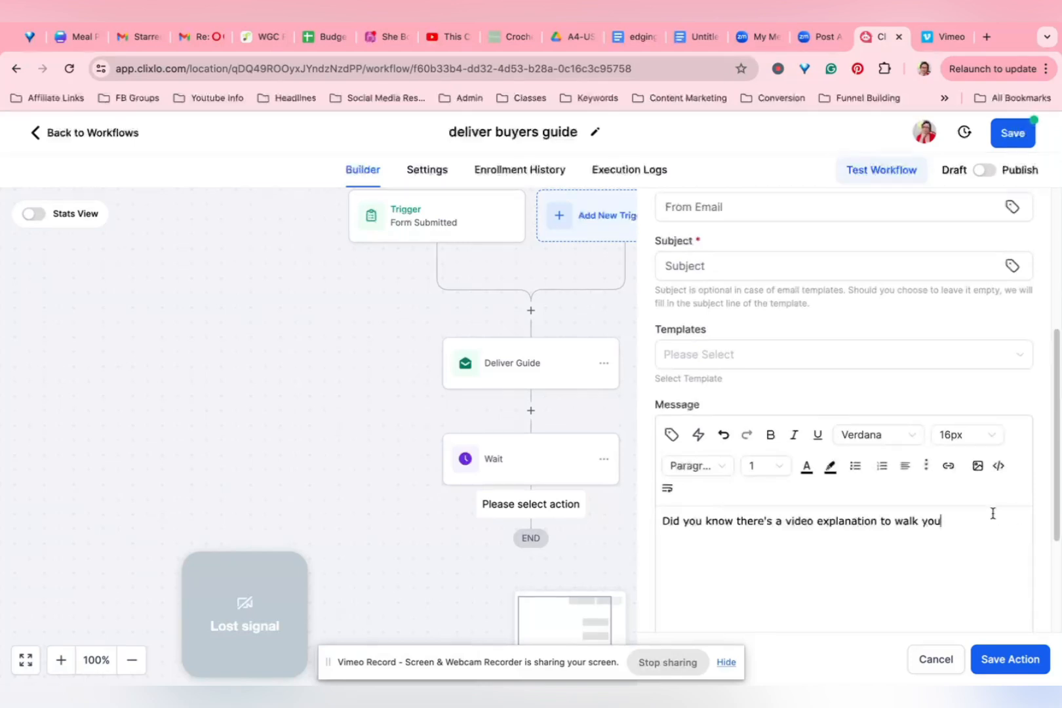
- Finish the message with "through the buyer's guide and answer common questions. You can watch it here:" and try to save the email action
{"action": "type", "text": "through the buyer's guide and a"}
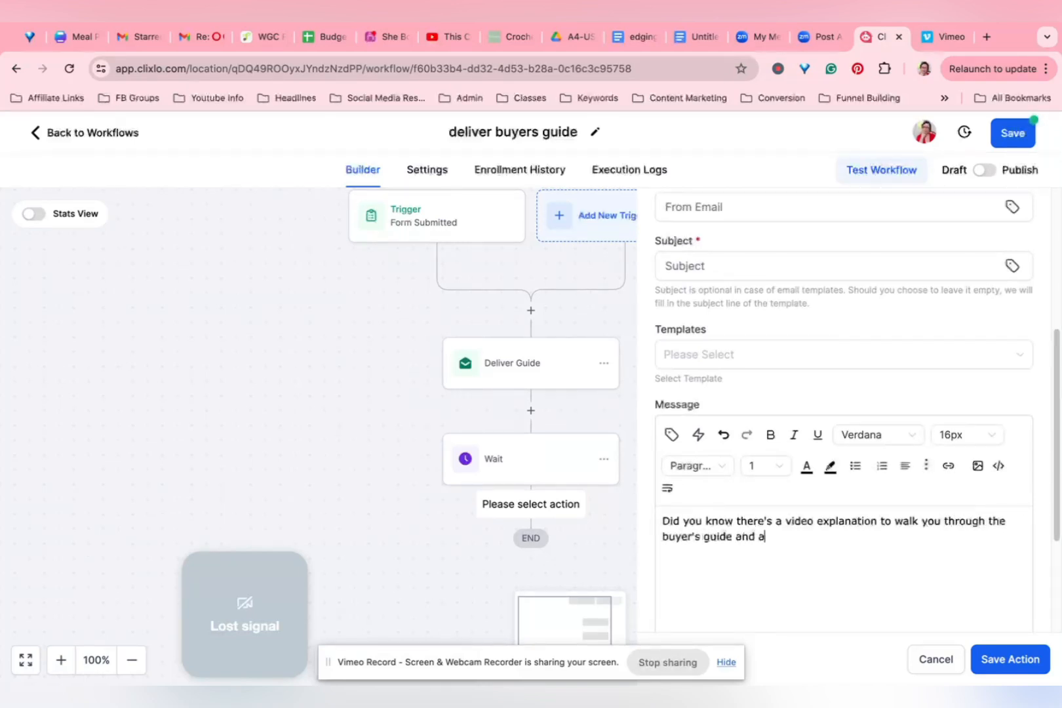
{"action": "type", "text": "nswer common que"}
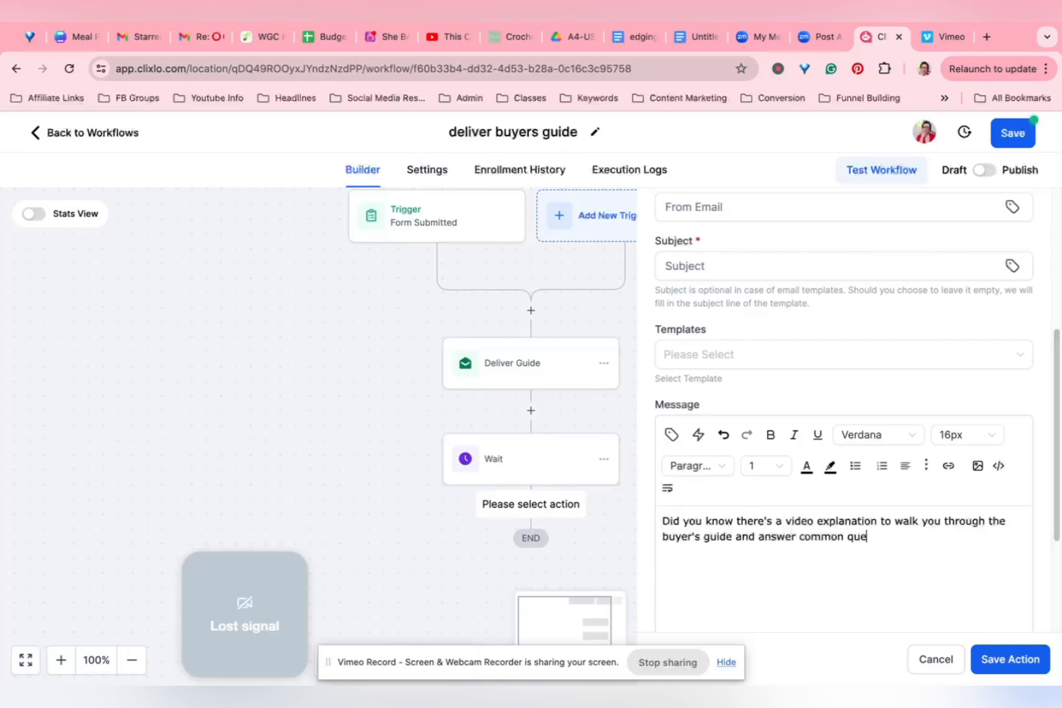
{"action": "type", "text": "stions. You can watch it here:"}
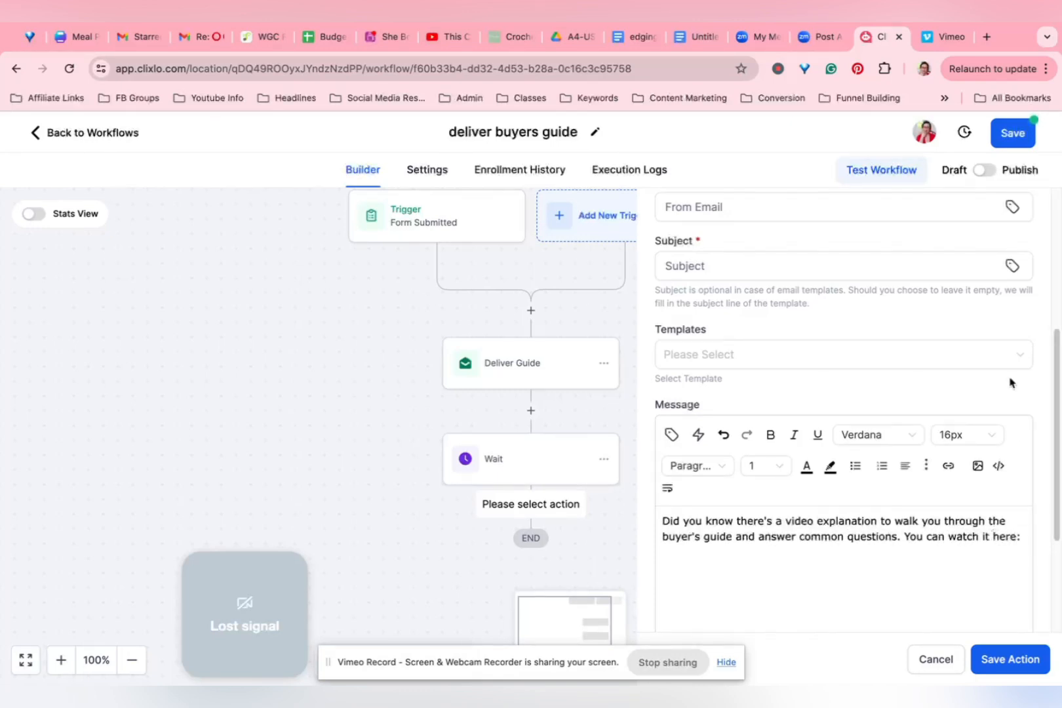
{"action": "scroll", "coordinate": [996, 321], "scroll_direction": "down", "scroll_amount": 3}
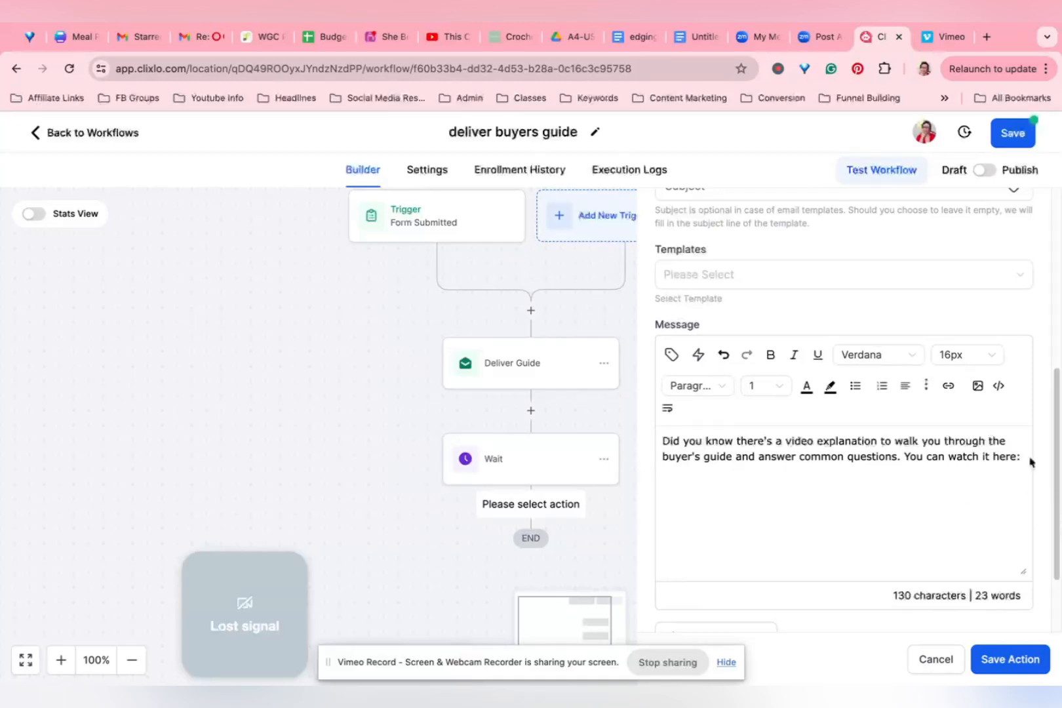
{"action": "scroll", "coordinate": [1013, 525], "scroll_direction": "down", "scroll_amount": 3}
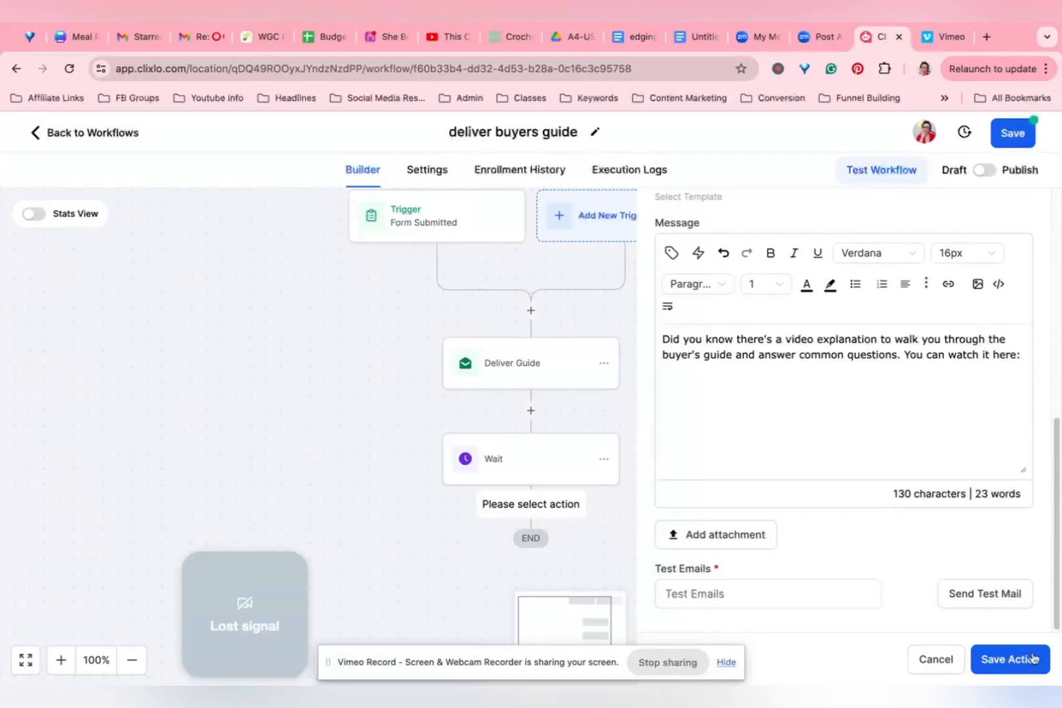
{"action": "left_click", "coordinate": [1018, 668]}
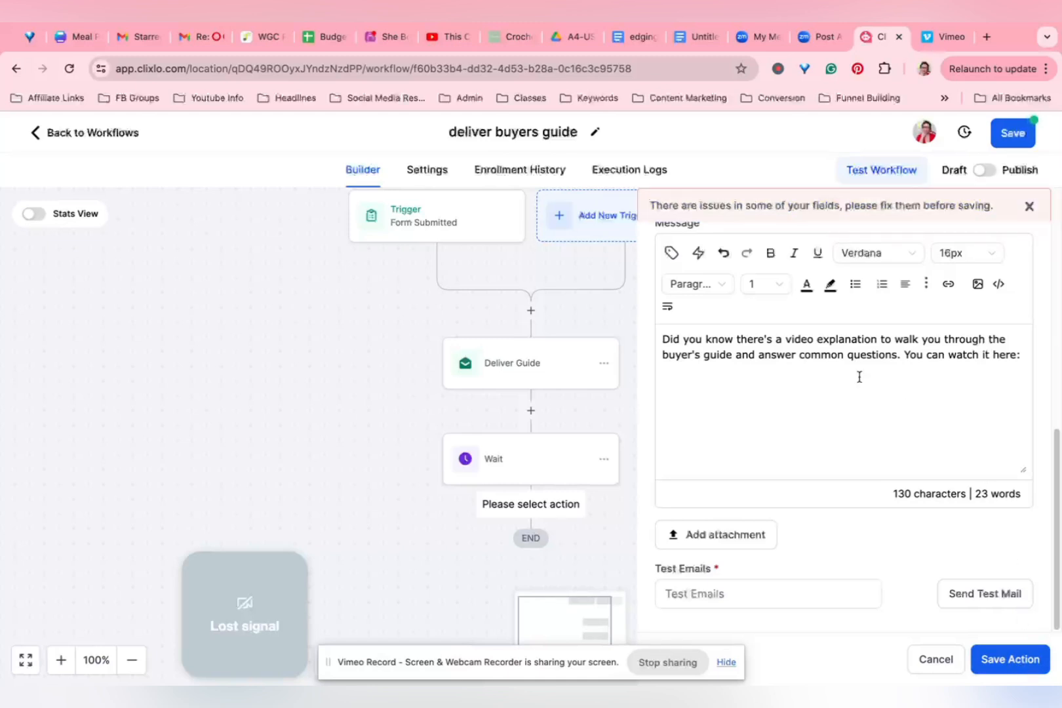
- Switch the deliver buyers guide workflow from draft to published and save it
{"action": "scroll", "coordinate": [786, 341], "scroll_direction": "up", "scroll_amount": 5}
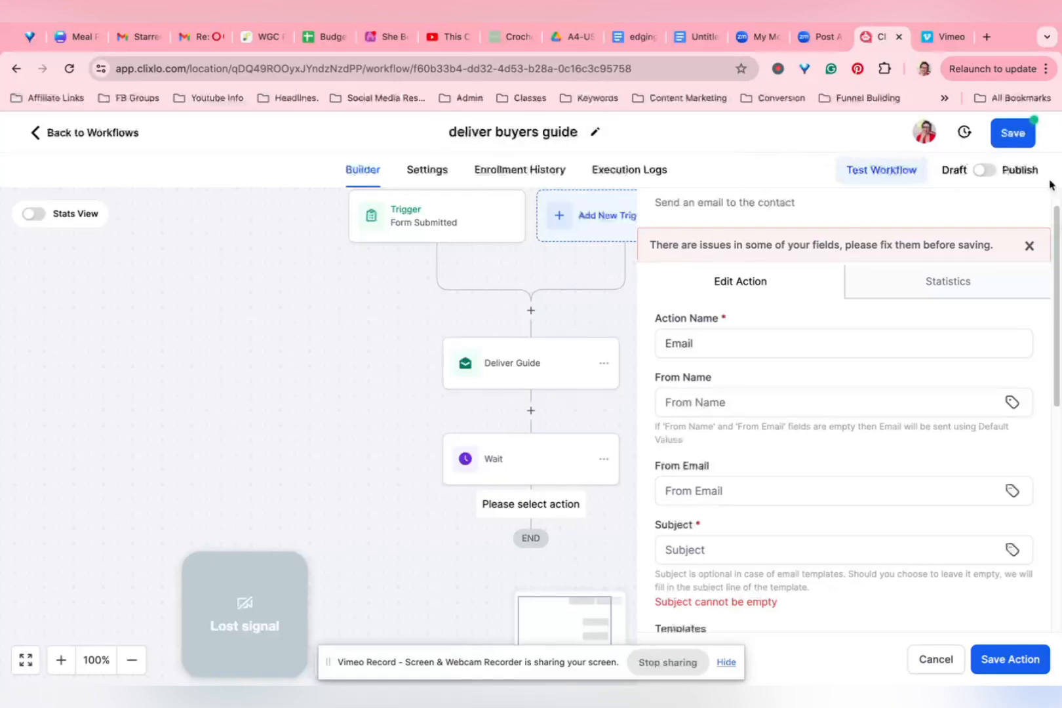
{"action": "left_click", "coordinate": [985, 170]}
{"action": "left_click", "coordinate": [1010, 133]}
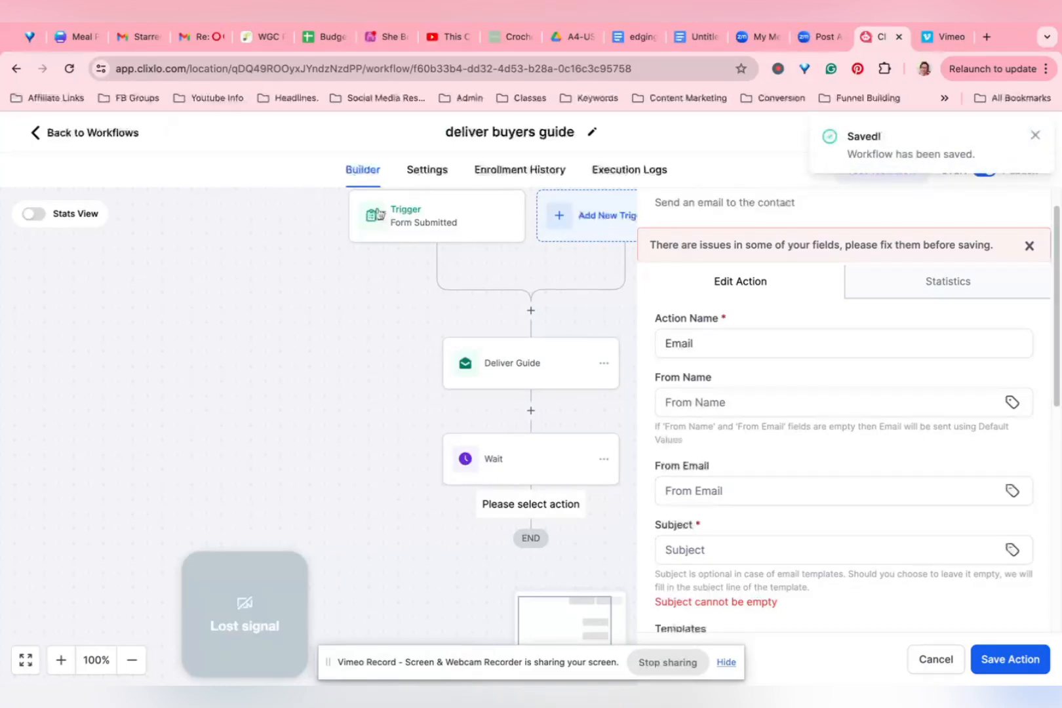
- Review the workflow's settings for contact re-entry, stop on response, timezone, time window and sender details
{"action": "left_click", "coordinate": [427, 170]}
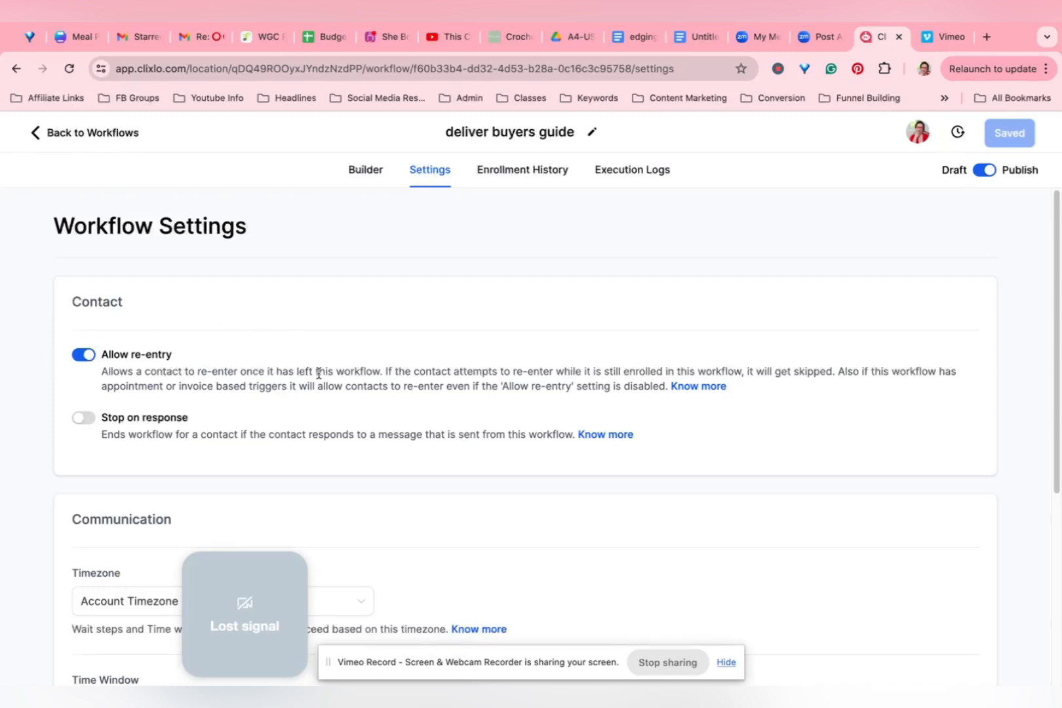
{"action": "scroll", "coordinate": [319, 368], "scroll_direction": "down", "scroll_amount": 4}
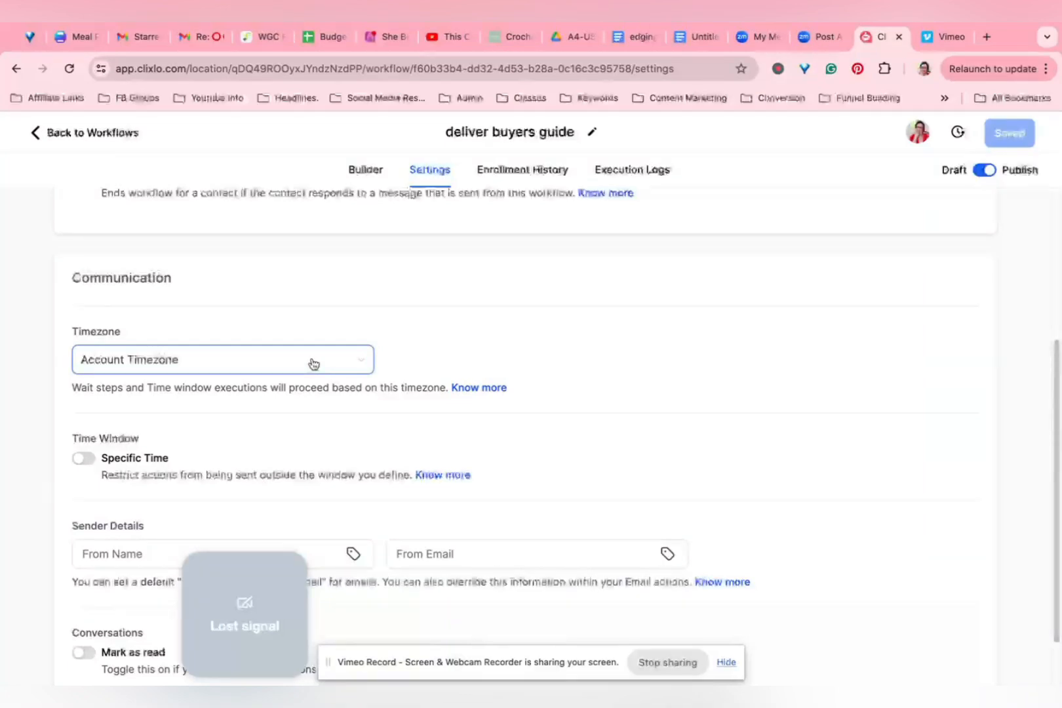
{"action": "scroll", "coordinate": [313, 361], "scroll_direction": "down", "scroll_amount": 1}
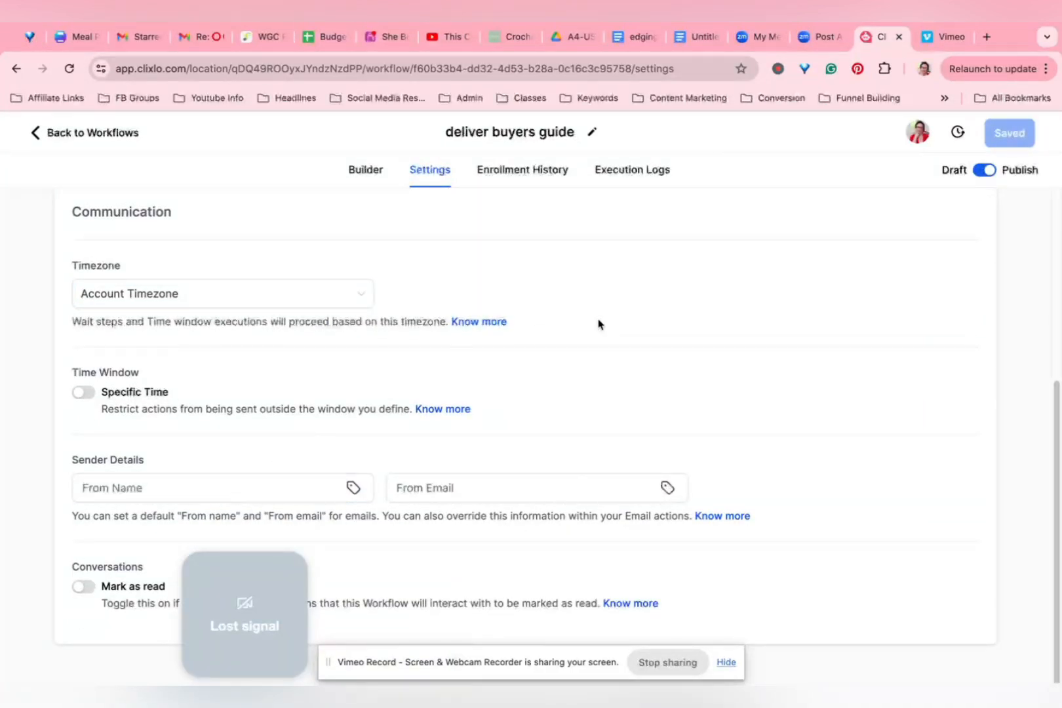
{"action": "scroll", "coordinate": [749, 353], "scroll_direction": "up", "scroll_amount": 5}
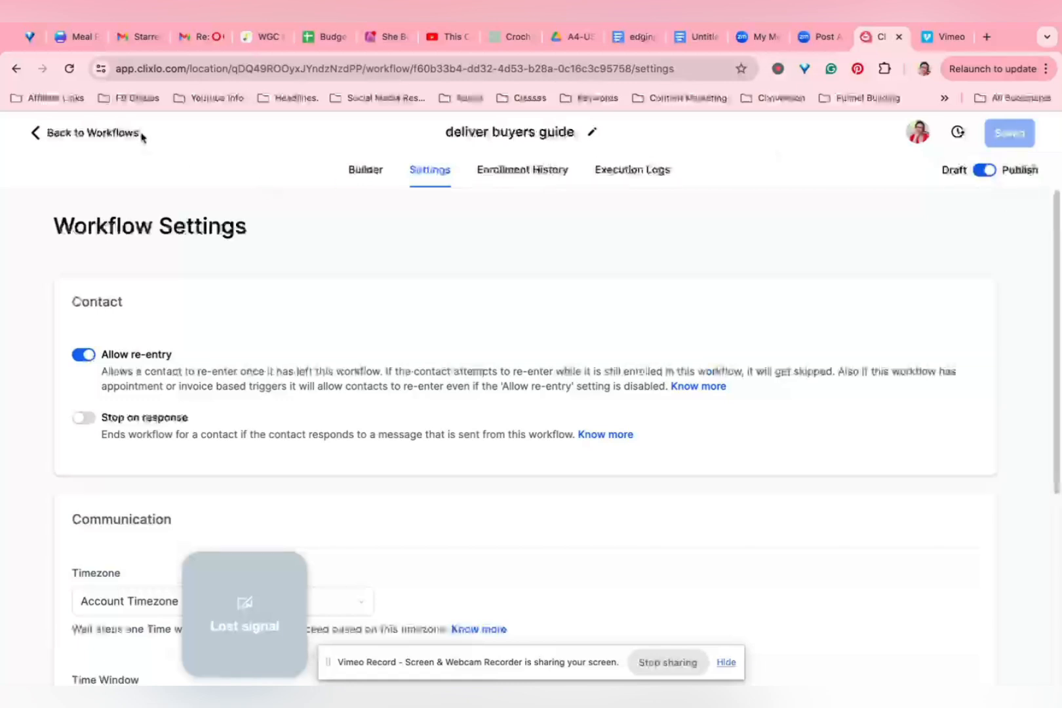
- Leave the workflow, go to the calendar settings and start a new calendar of the Simple Calendar type
{"action": "left_click", "coordinate": [95, 134]}
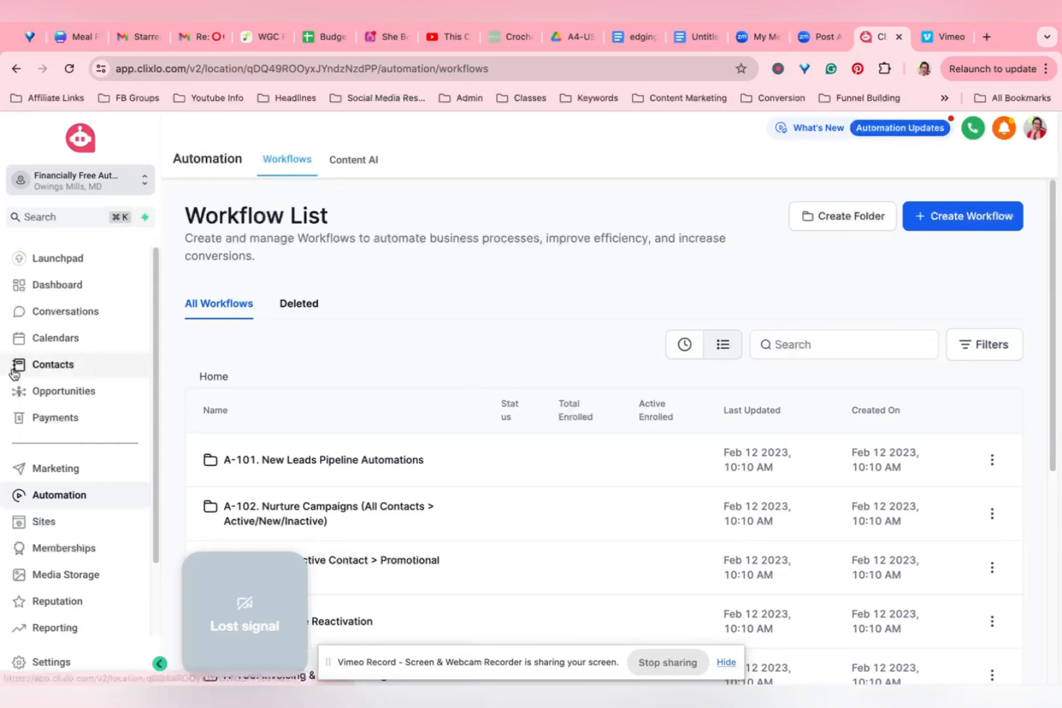
{"action": "left_click", "coordinate": [46, 337]}
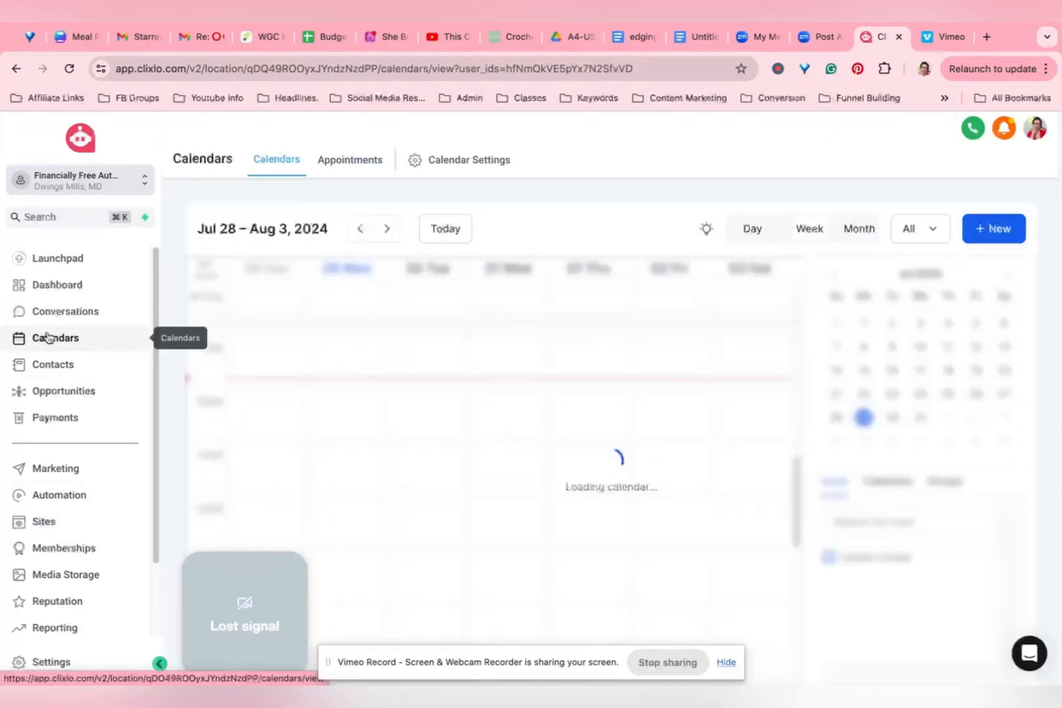
{"action": "left_click", "coordinate": [473, 164]}
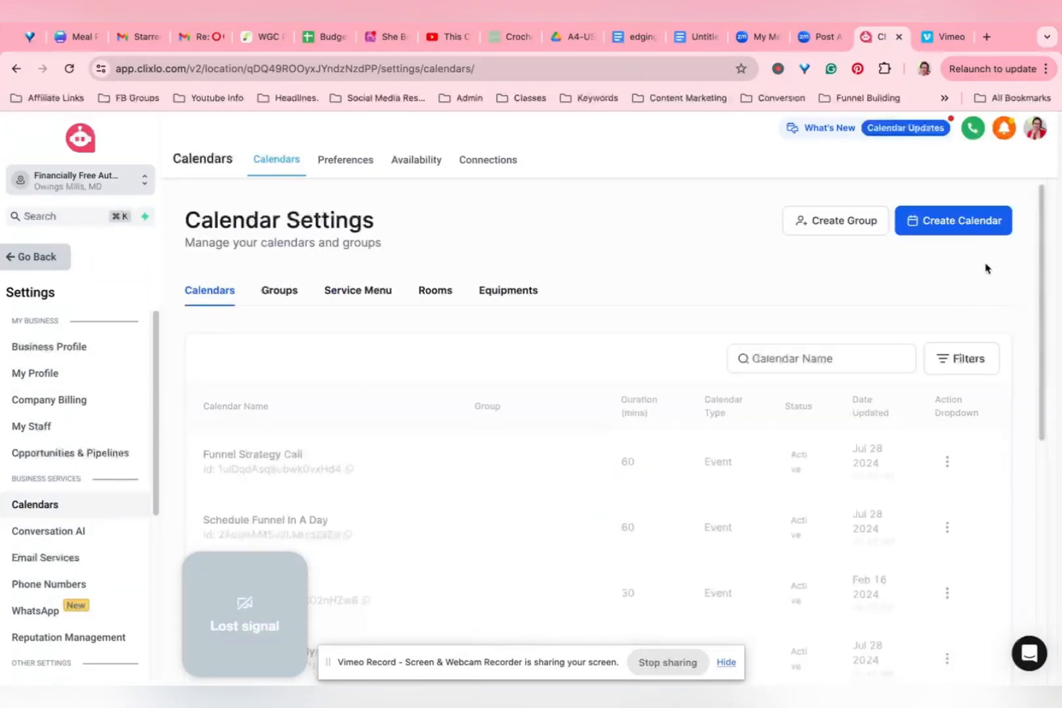
{"action": "left_click", "coordinate": [954, 226]}
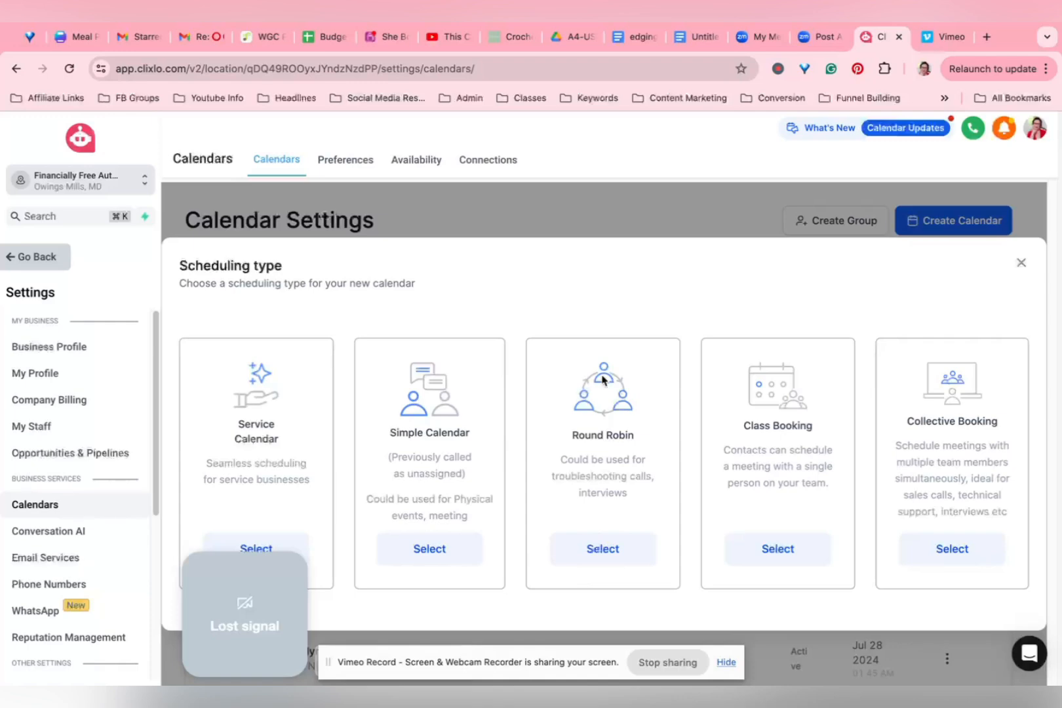
{"action": "left_click", "coordinate": [467, 409]}
- Set the new calendar's custom URL to "dfdsfaeaef" and look over its duration, availability and meeting location settings
{"action": "left_click", "coordinate": [688, 372]}
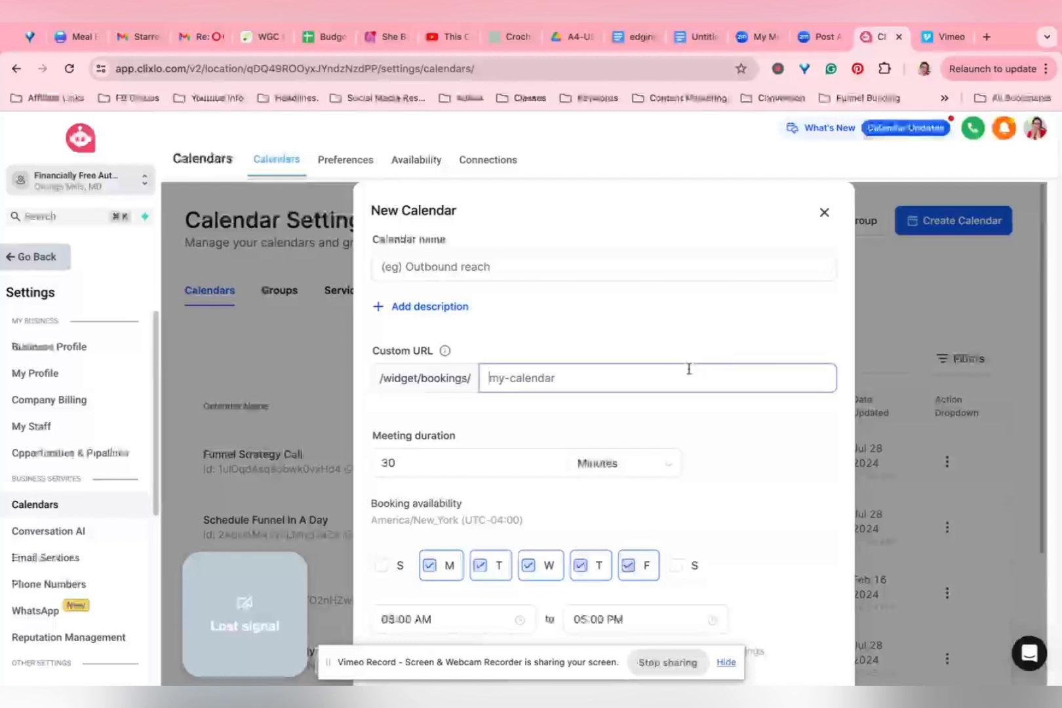
{"action": "type", "text": "dfdsfaeaef"}
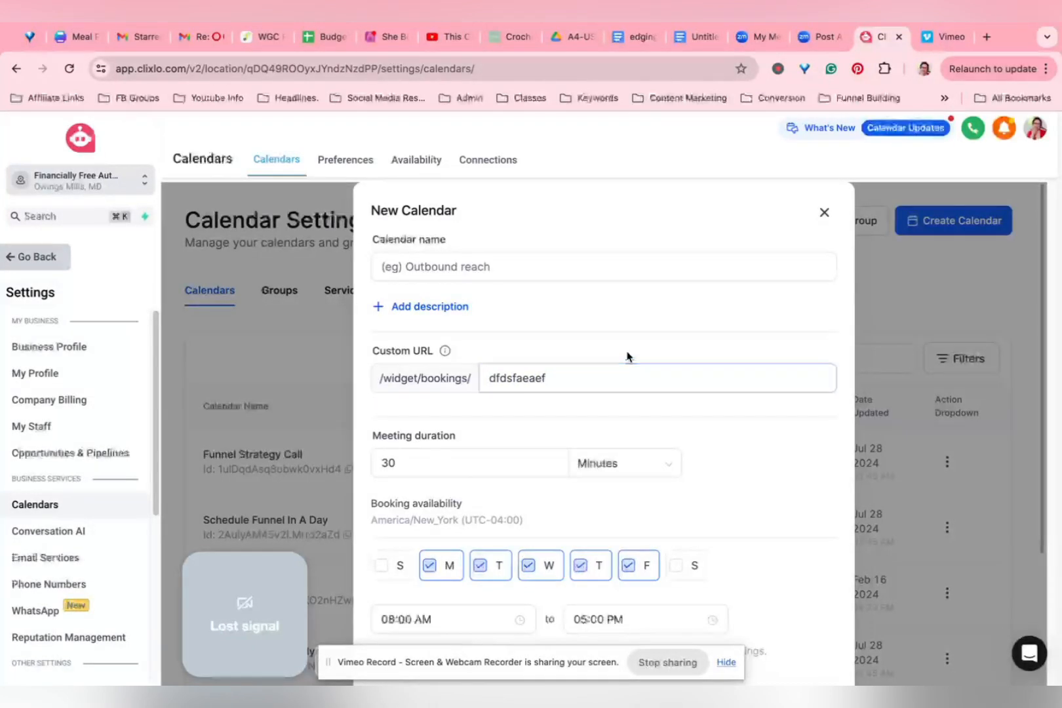
{"action": "left_click", "coordinate": [496, 376]}
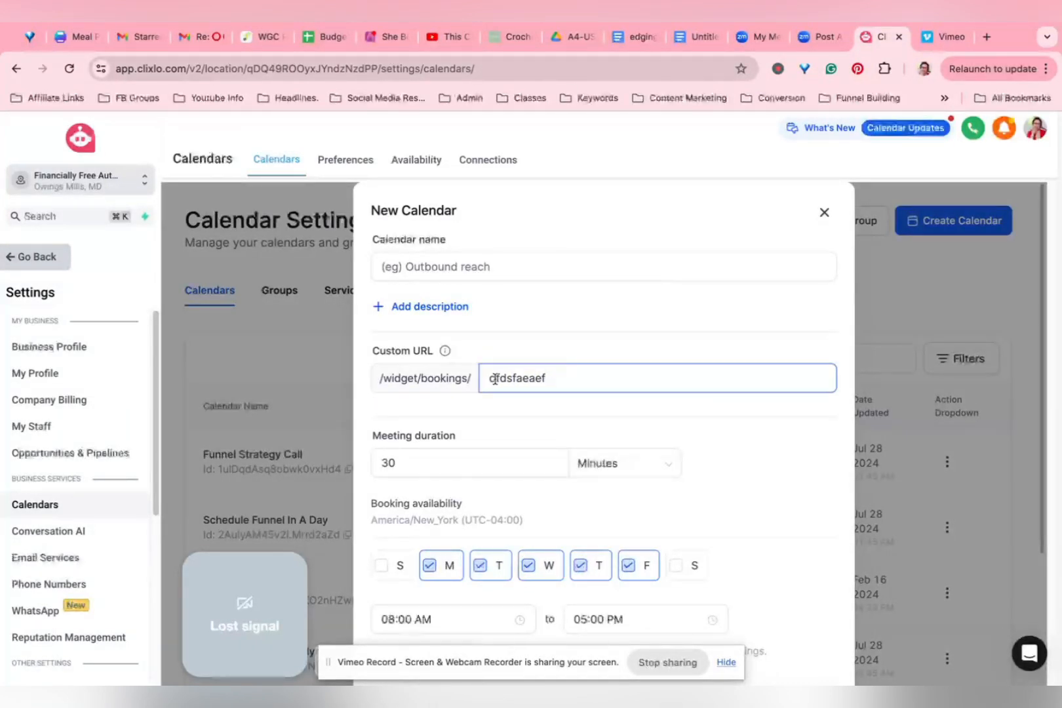
{"action": "scroll", "coordinate": [501, 367], "scroll_direction": "down", "scroll_amount": 1}
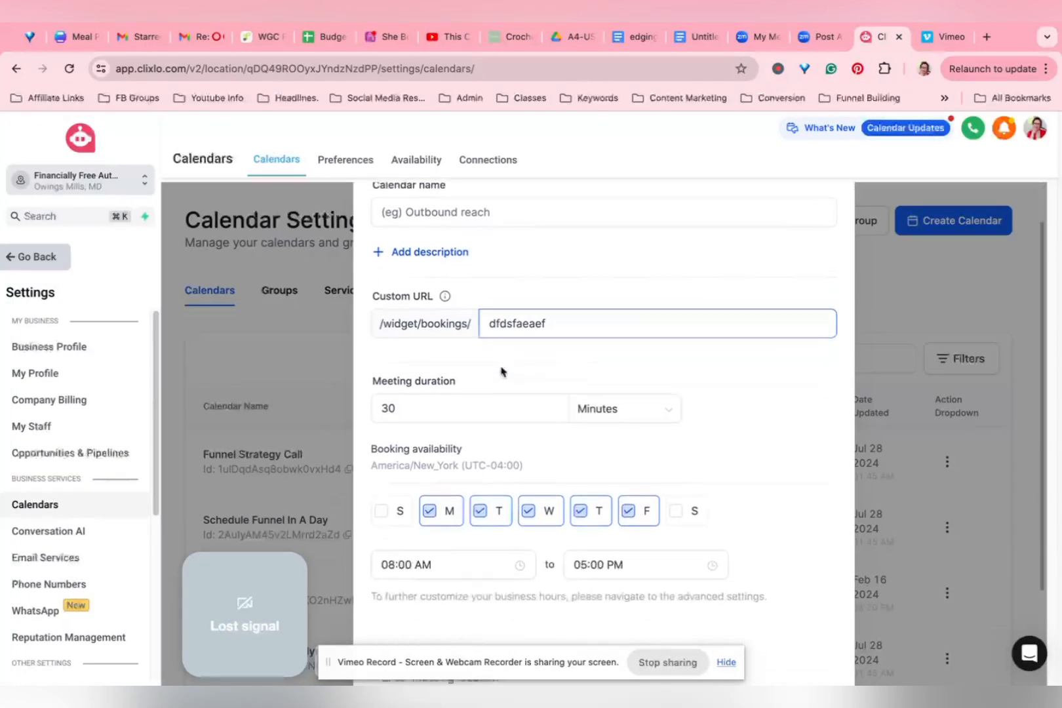
{"action": "left_click", "coordinate": [493, 399]}
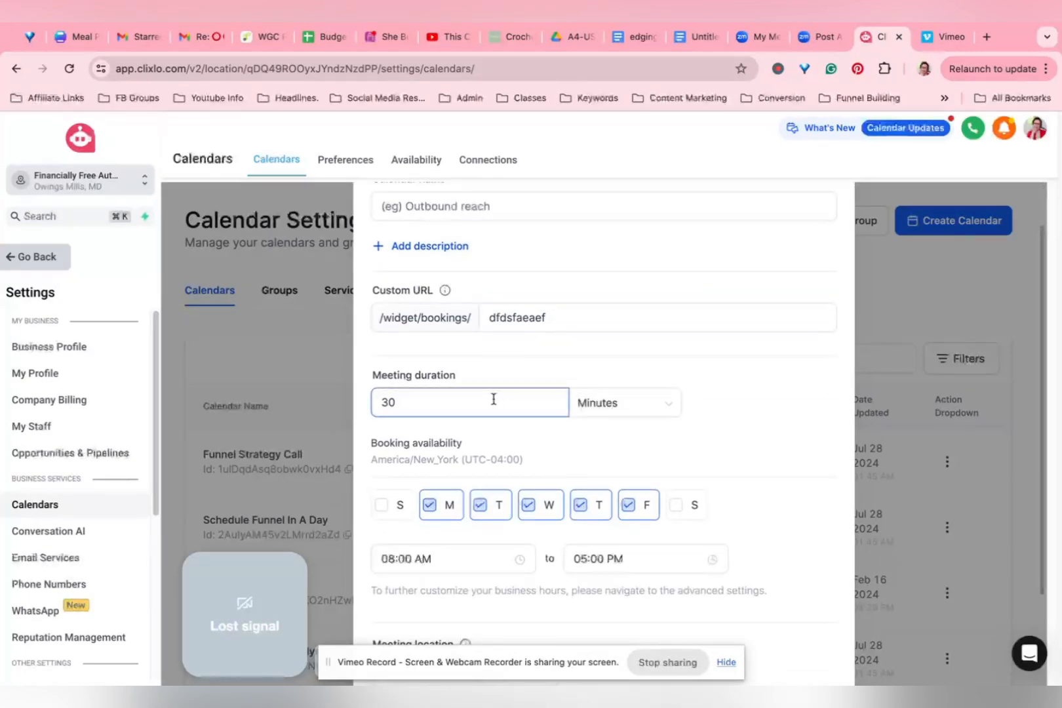
{"action": "scroll", "coordinate": [494, 399], "scroll_direction": "down", "scroll_amount": 2}
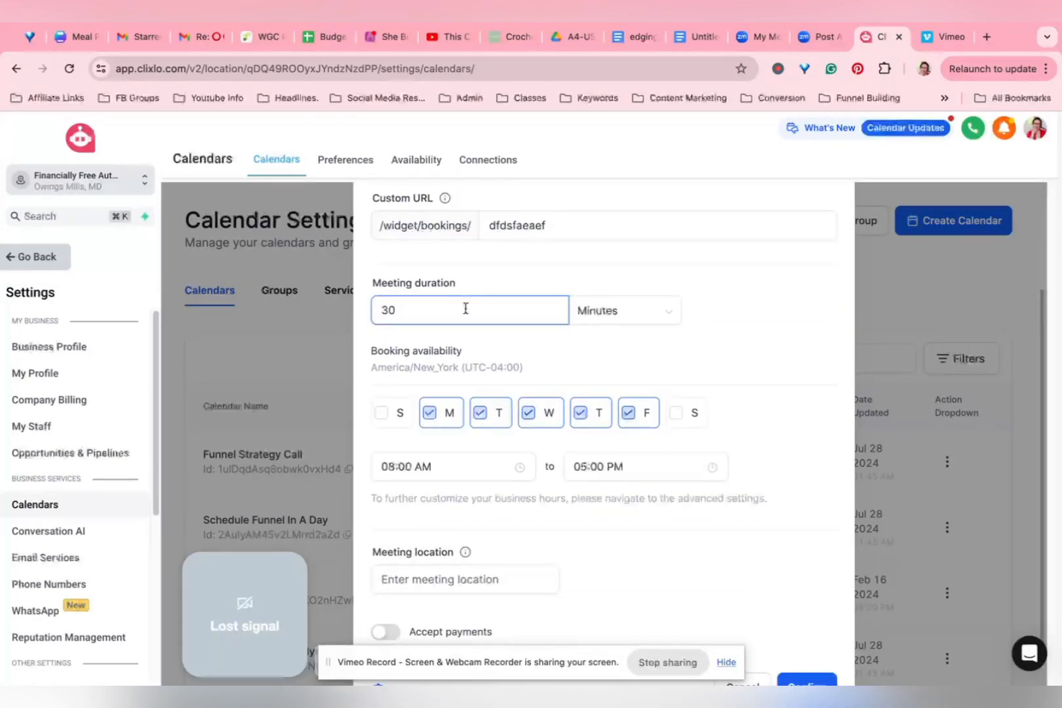
{"action": "scroll", "coordinate": [485, 473], "scroll_direction": "down", "scroll_amount": 1}
{"action": "left_click", "coordinate": [486, 546]}
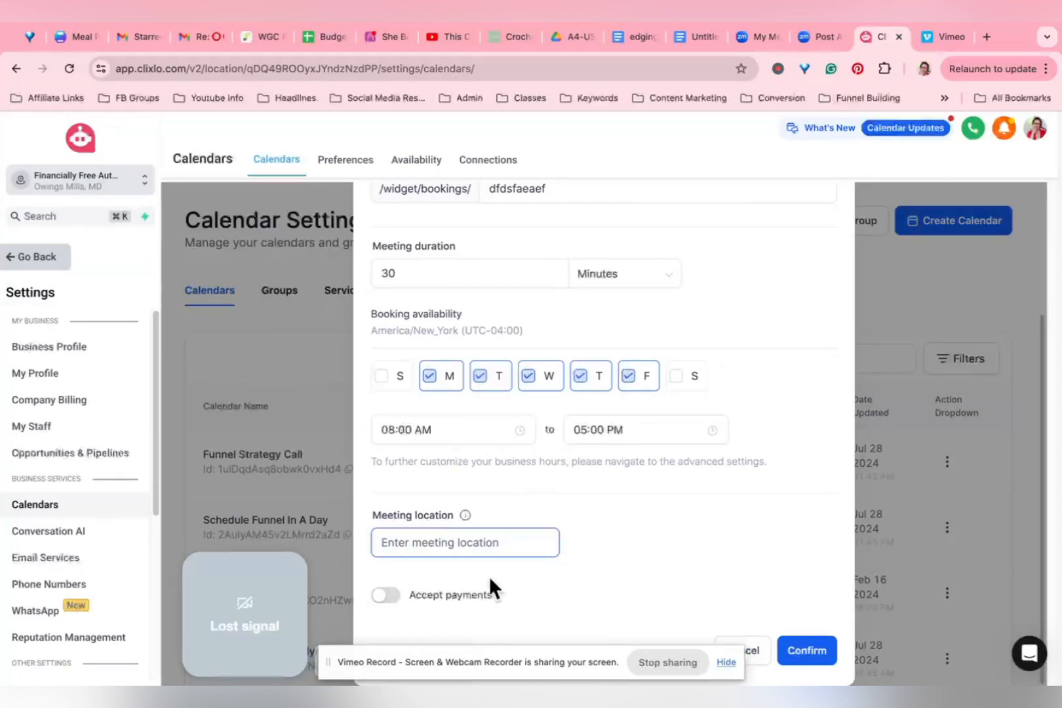
{"action": "left_click", "coordinate": [774, 673]}
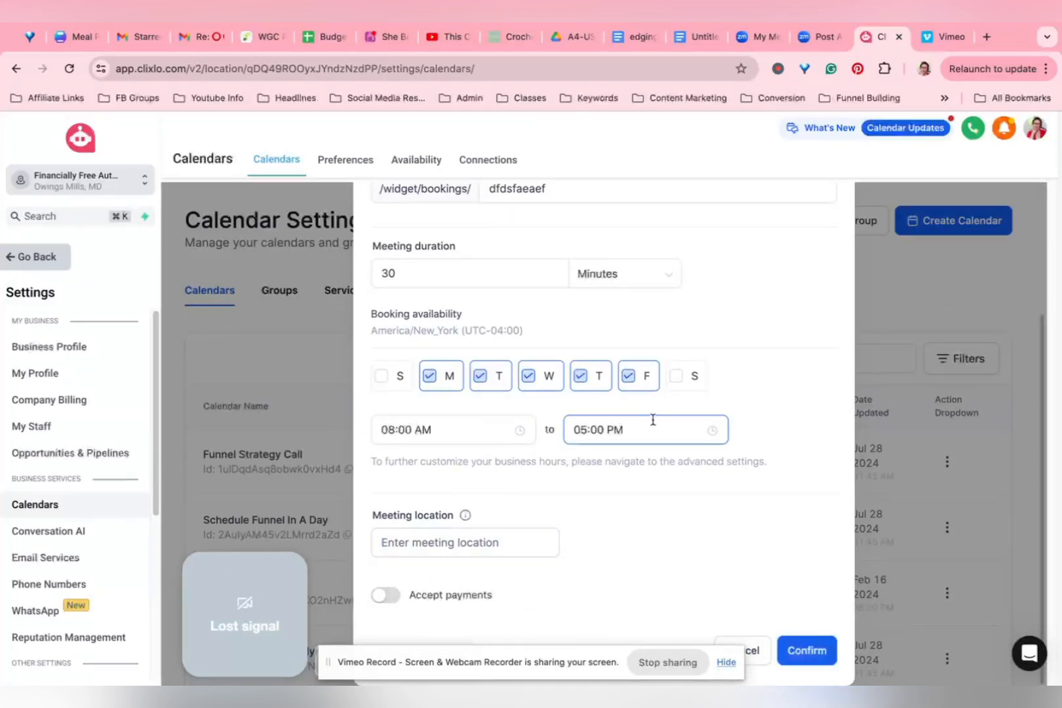
- Name the new calendar "eadfasdf" and confirm its creation
{"action": "left_click", "coordinate": [823, 651]}
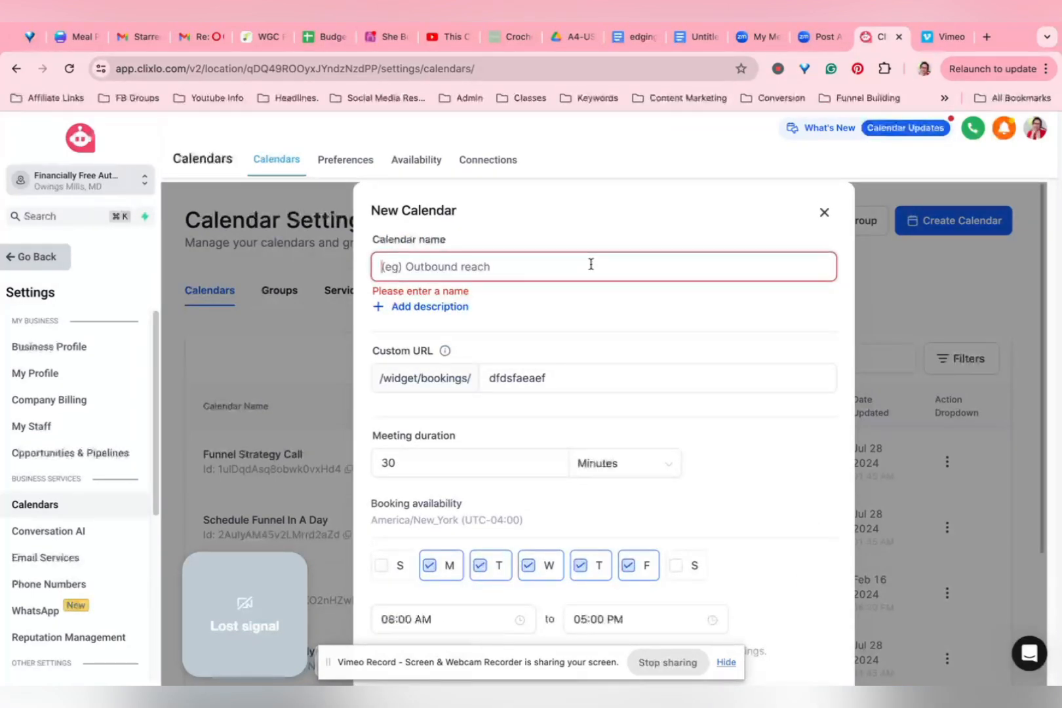
{"action": "type", "text": "sadfsadf"}
{"action": "scroll", "coordinate": [620, 317], "scroll_direction": "down", "scroll_amount": 3}
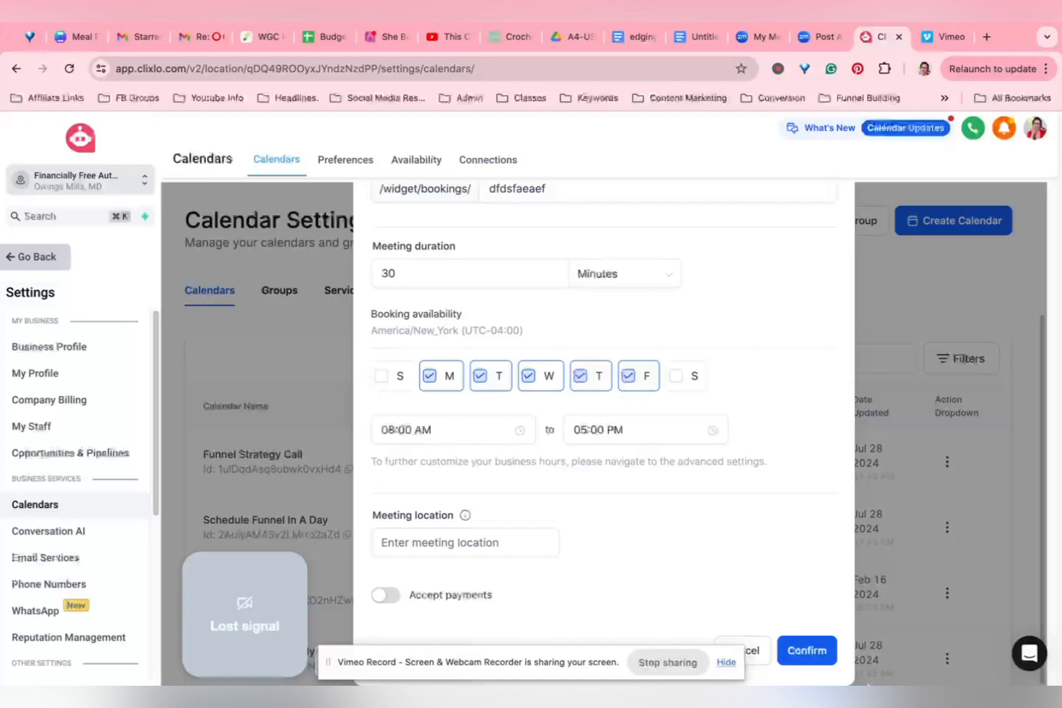
{"action": "left_click", "coordinate": [821, 661]}
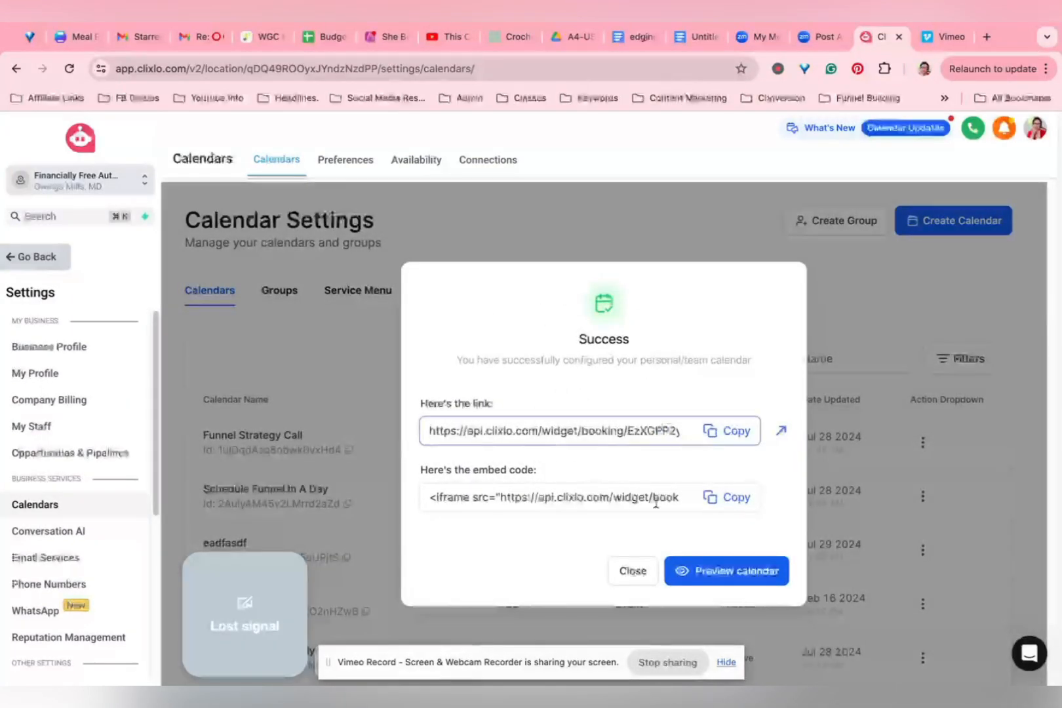
- Dismiss the calendar success message and open the eadfasdf calendar for editing
{"action": "left_click", "coordinate": [631, 570]}
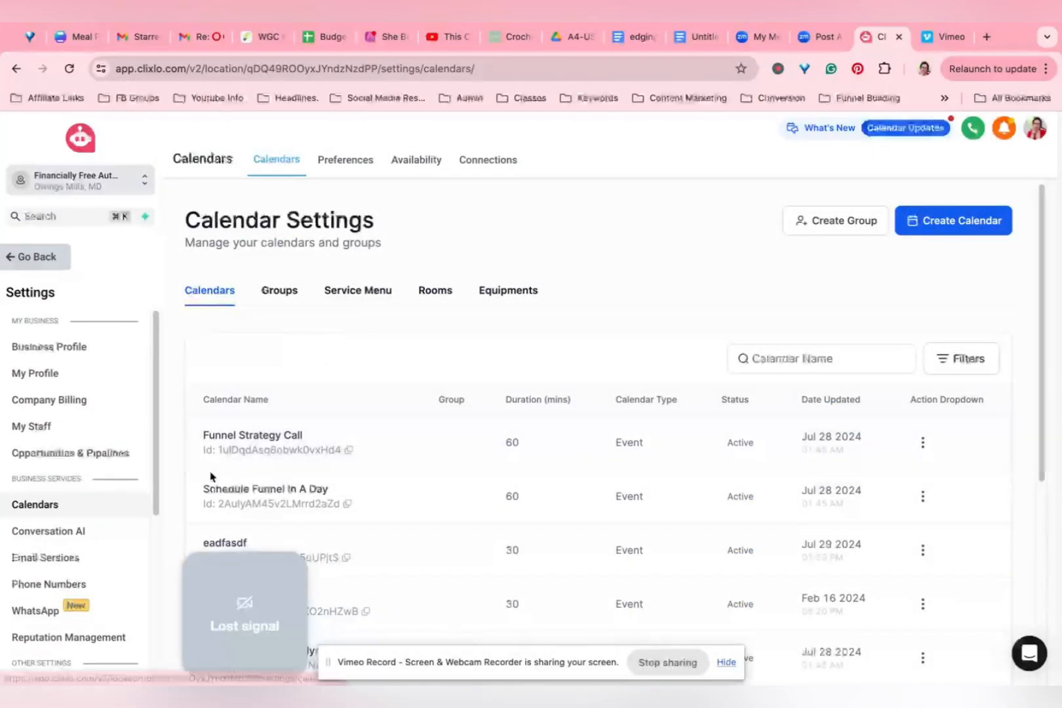
{"action": "scroll", "coordinate": [251, 454], "scroll_direction": "down", "scroll_amount": 1}
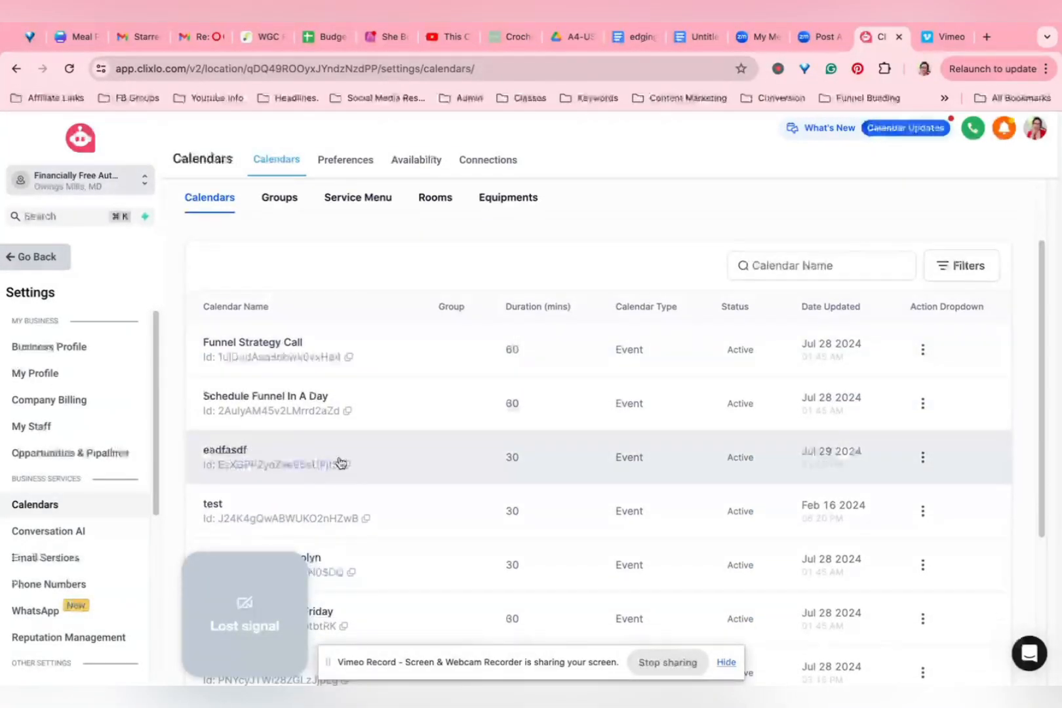
{"action": "left_click", "coordinate": [922, 457]}
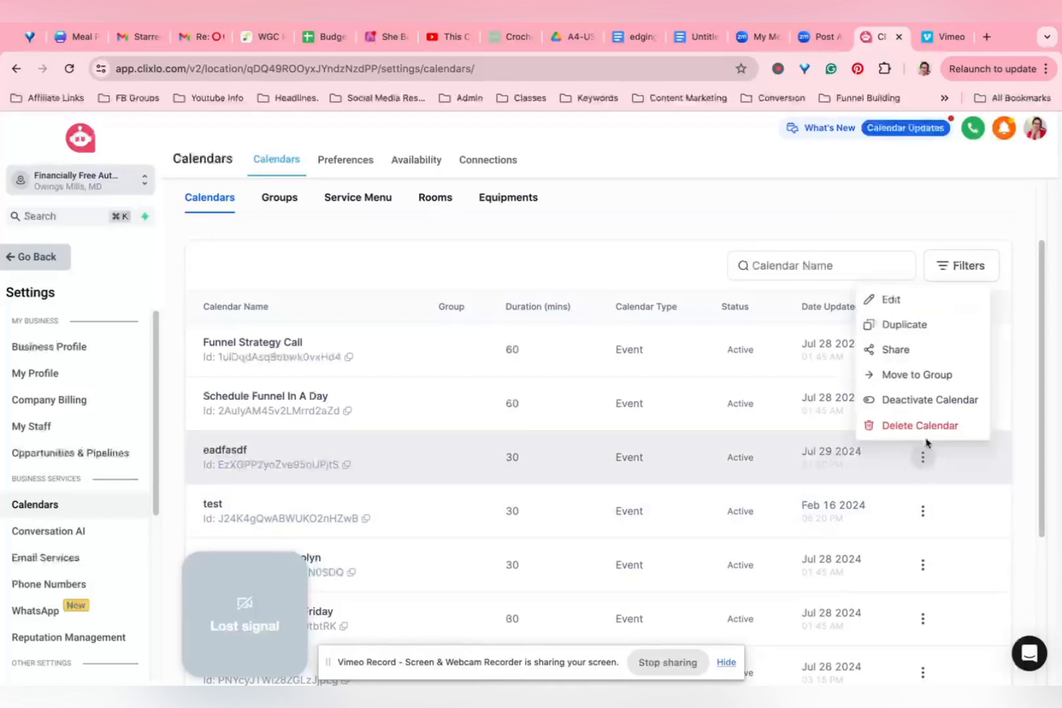
{"action": "left_click", "coordinate": [909, 303]}
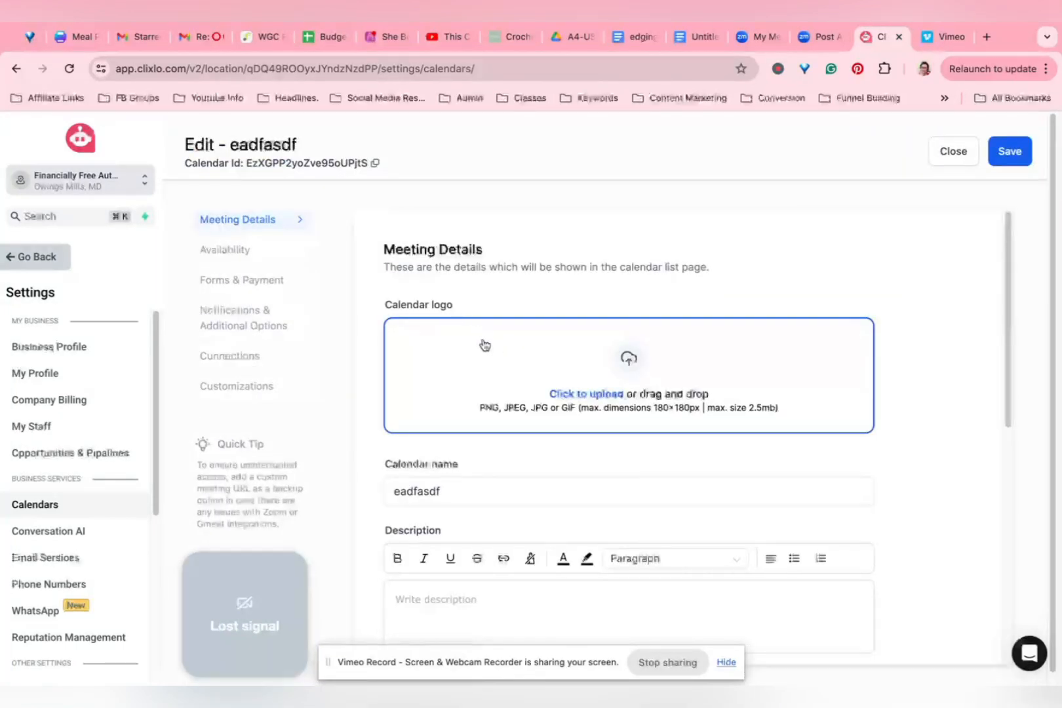
- Set the calendar's meeting invite title to "{{contact.name}} Consultation with Name", leaving the custom meeting location empty
{"action": "scroll", "coordinate": [534, 379], "scroll_direction": "down", "scroll_amount": 2}
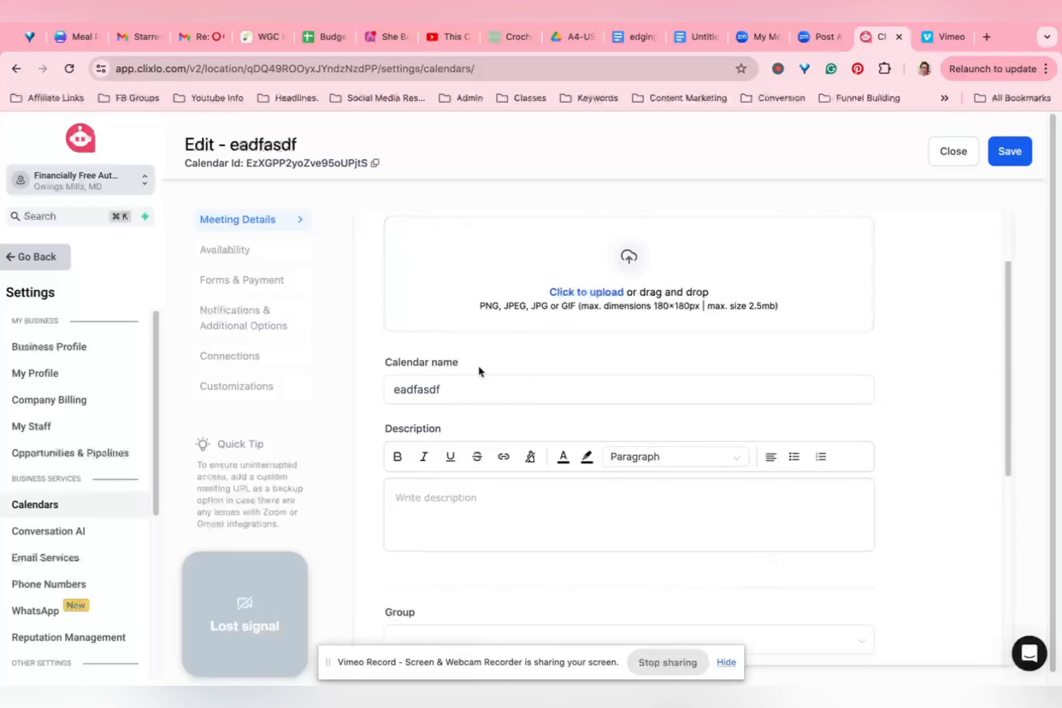
{"action": "scroll", "coordinate": [497, 505], "scroll_direction": "down", "scroll_amount": 6}
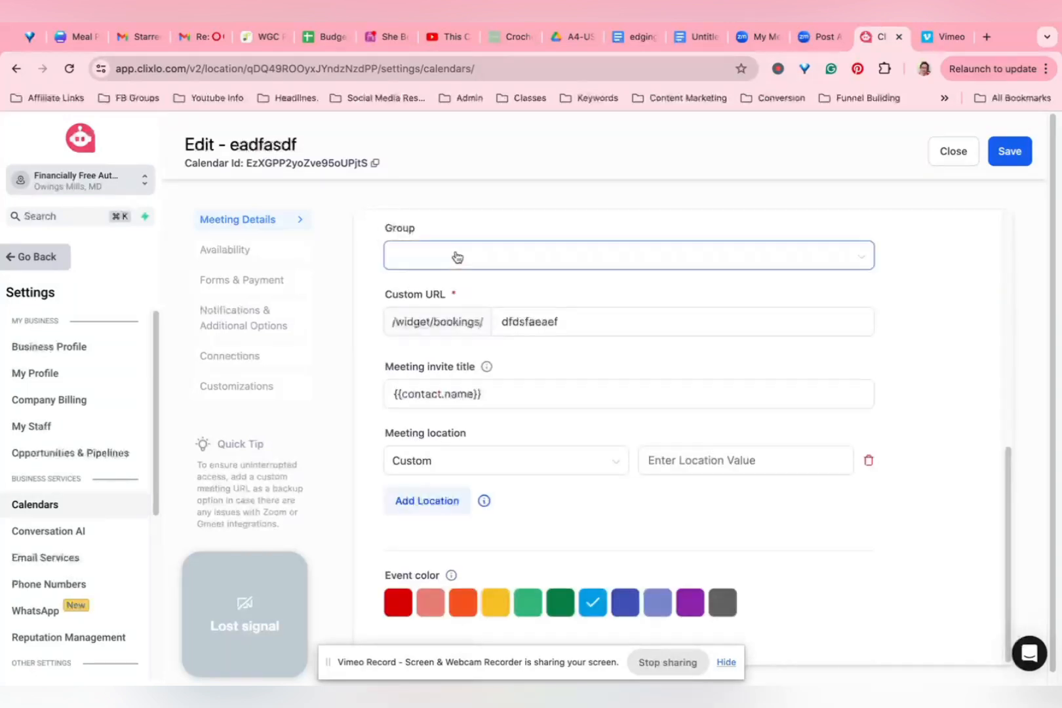
{"action": "left_click", "coordinate": [461, 405]}
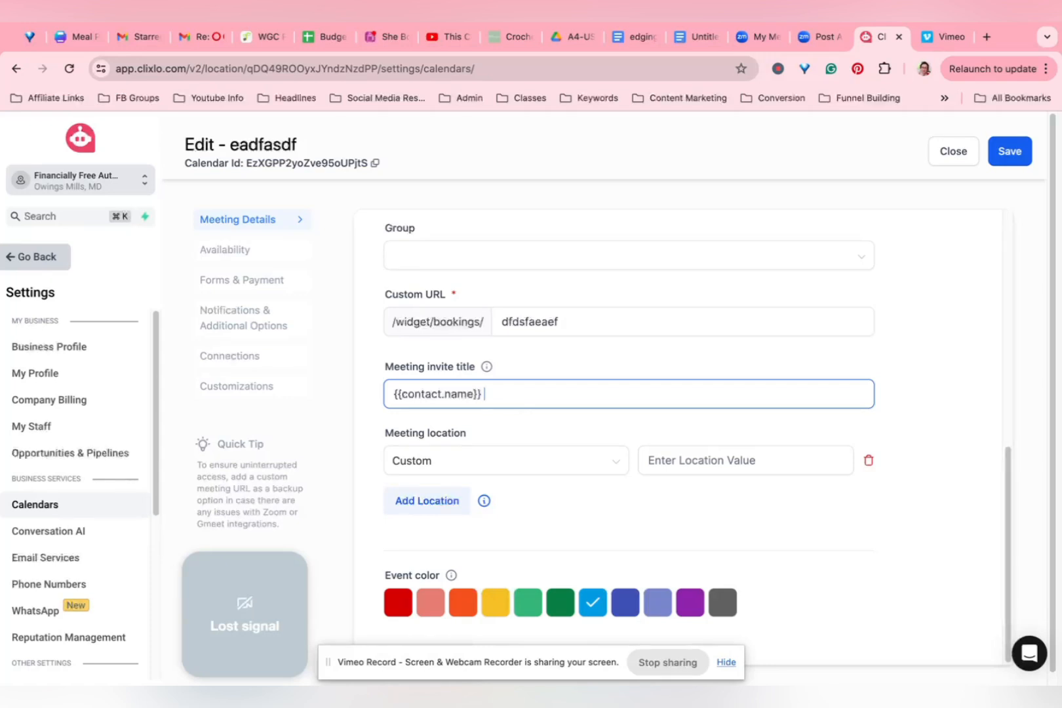
{"action": "type", "text": "Consultation with"}
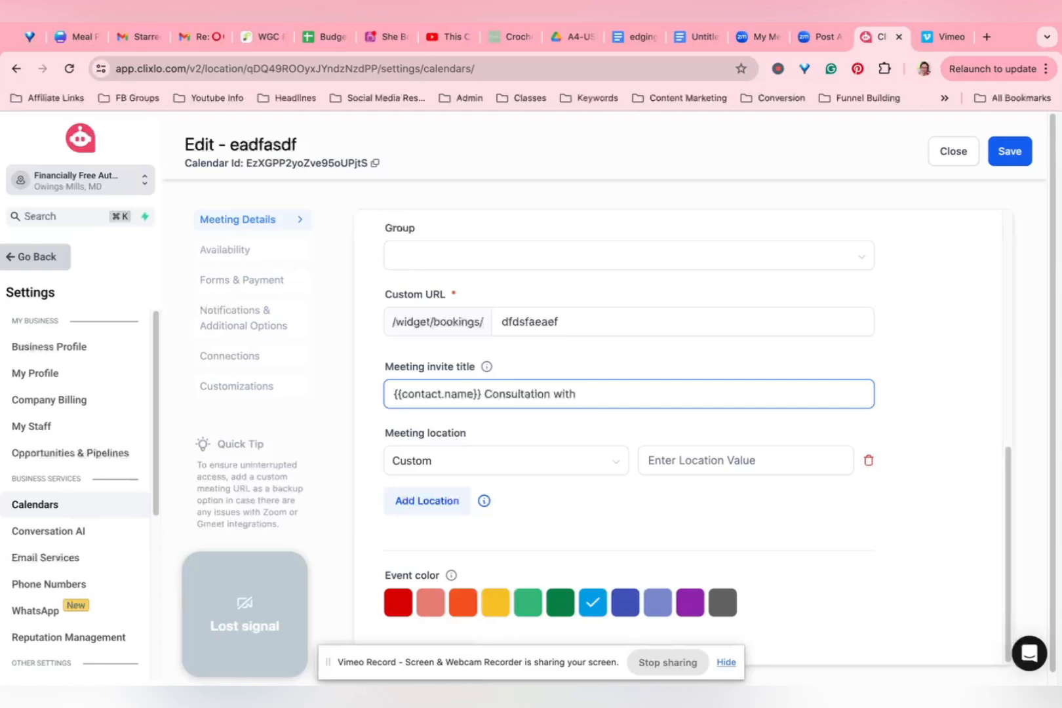
{"action": "type", "text": " Name"}
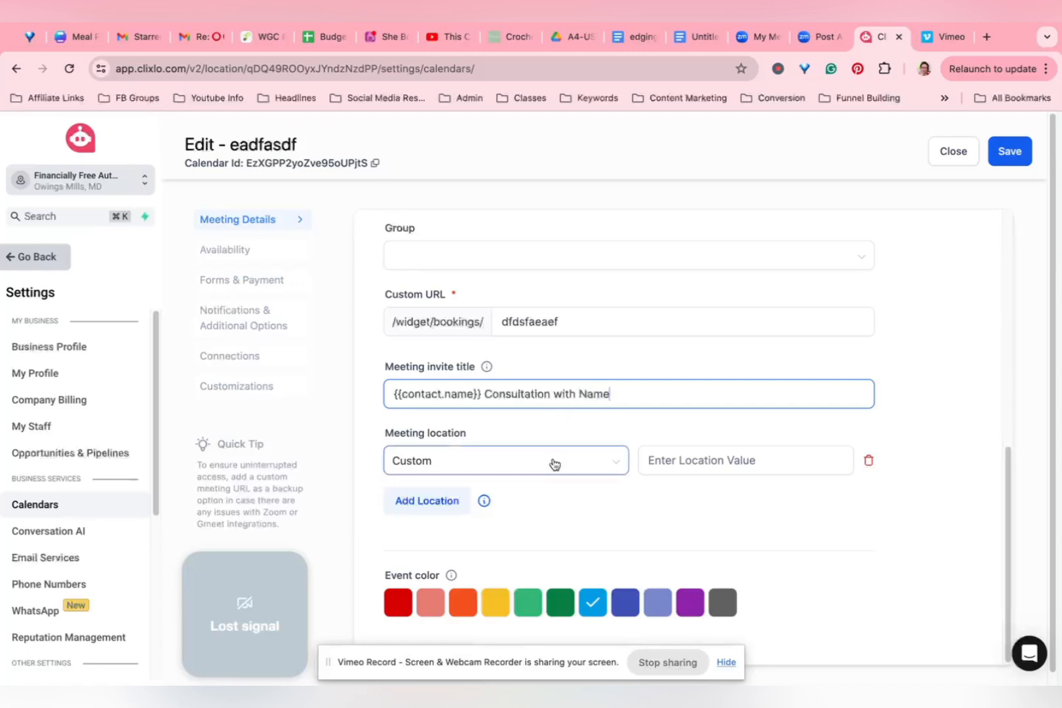
{"action": "left_click", "coordinate": [777, 466]}
{"action": "scroll", "coordinate": [599, 562], "scroll_direction": "down", "scroll_amount": 1}
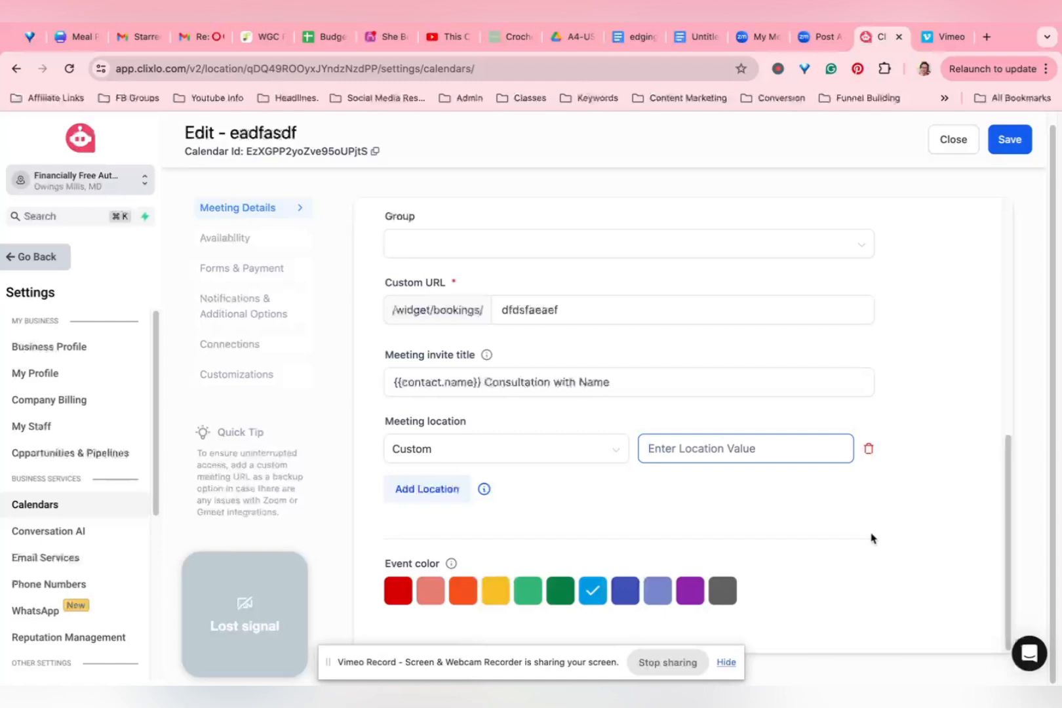
- Review the calendar's availability settings, from the weekly available hours to the meeting interval, duration, booking limits and buffer times
{"action": "left_click", "coordinate": [245, 241]}
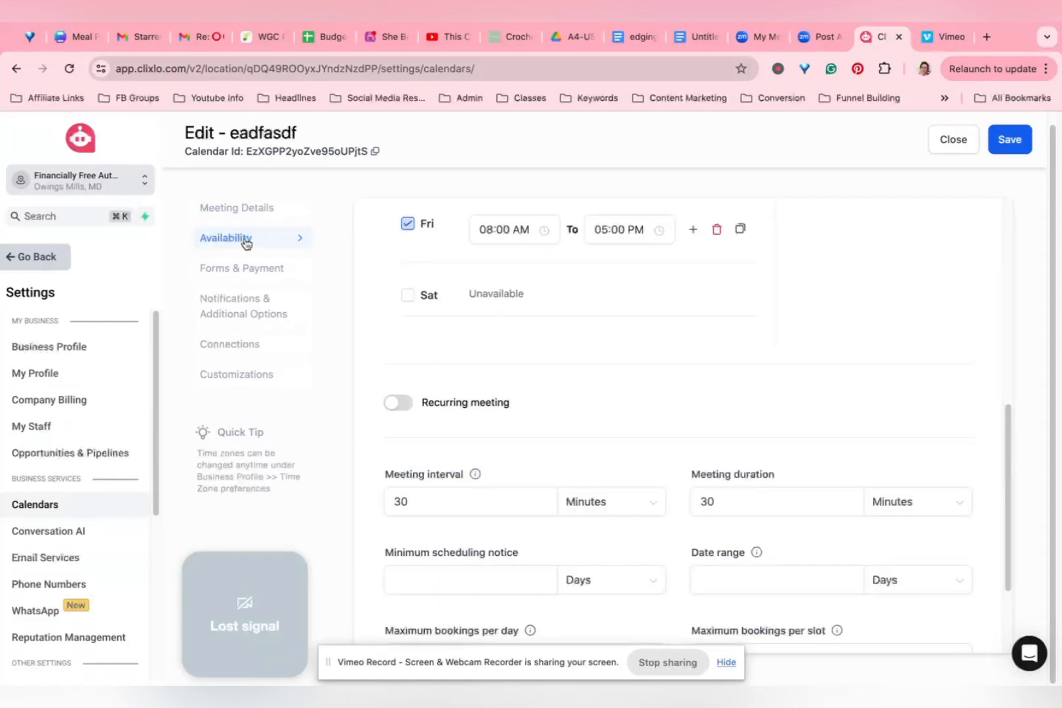
{"action": "left_click_drag", "start_coordinate": [275, 647], "coordinate": [152, 618]}
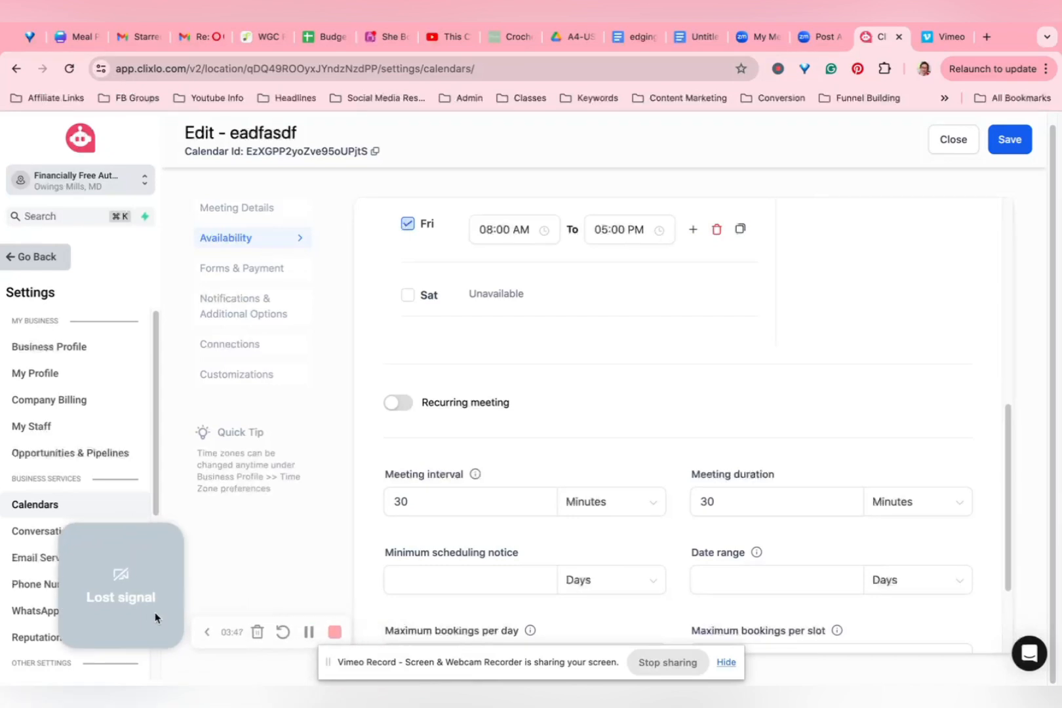
{"action": "scroll", "coordinate": [524, 298], "scroll_direction": "up", "scroll_amount": 7}
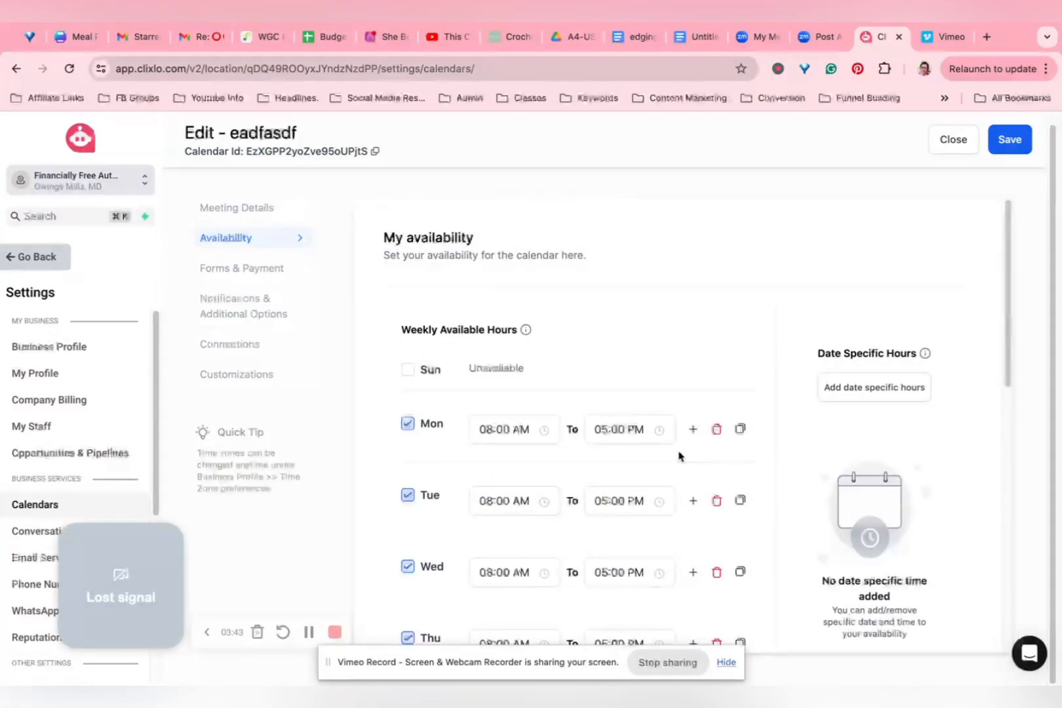
{"action": "scroll", "coordinate": [688, 449], "scroll_direction": "down", "scroll_amount": 2}
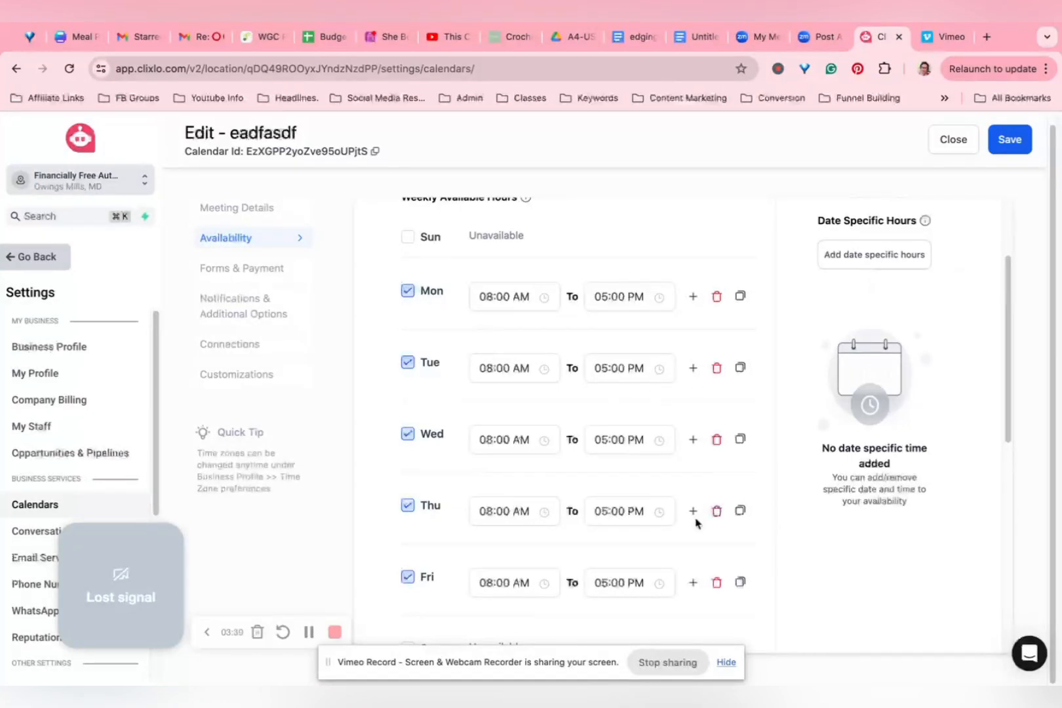
{"action": "scroll", "coordinate": [695, 511], "scroll_direction": "down", "scroll_amount": 7}
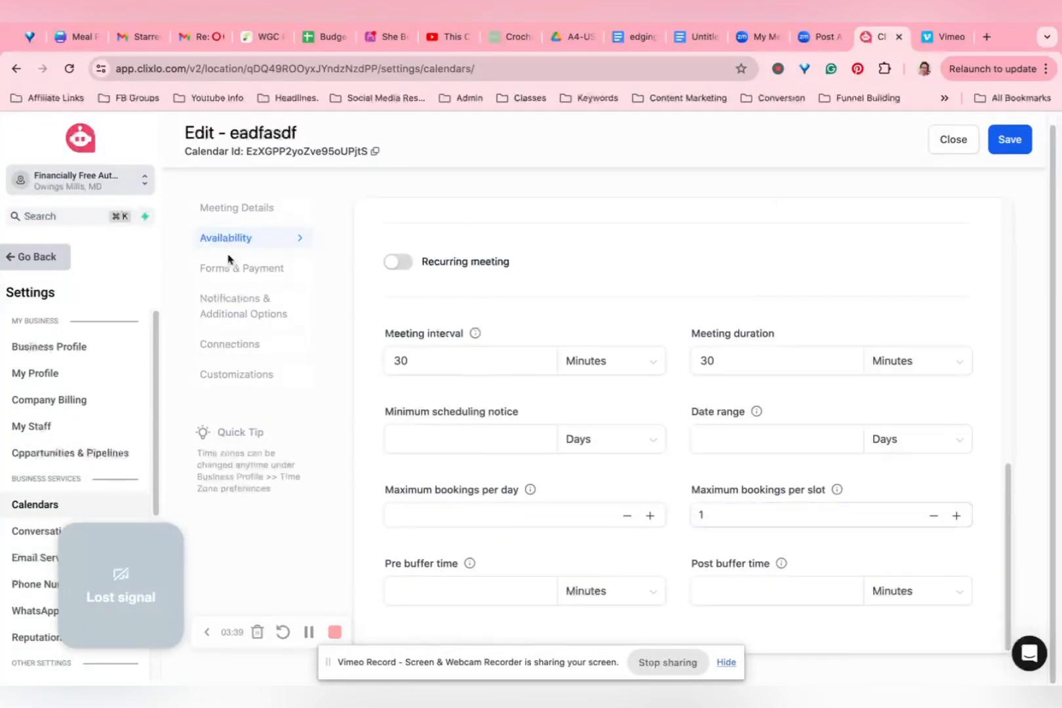
- In the calendar's form and payment settings, set the confirmation page to Redirect URL, leaving the address blank
{"action": "left_click", "coordinate": [253, 276]}
{"action": "scroll", "coordinate": [557, 367], "scroll_direction": "up", "scroll_amount": 10}
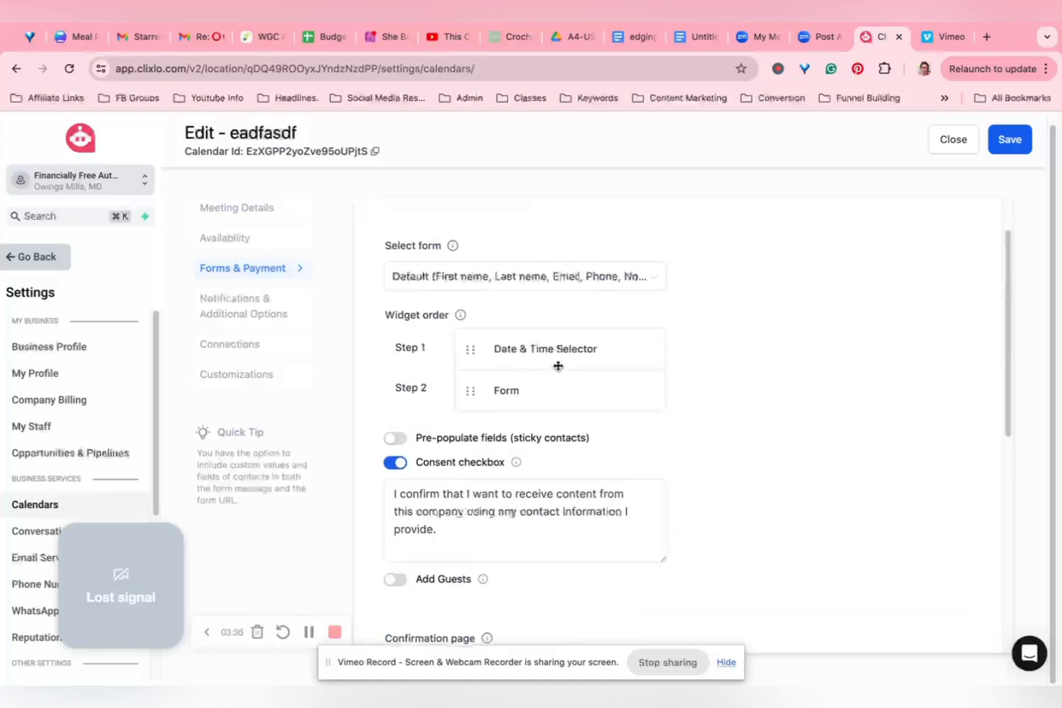
{"action": "scroll", "coordinate": [557, 365], "scroll_direction": "up", "scroll_amount": 2}
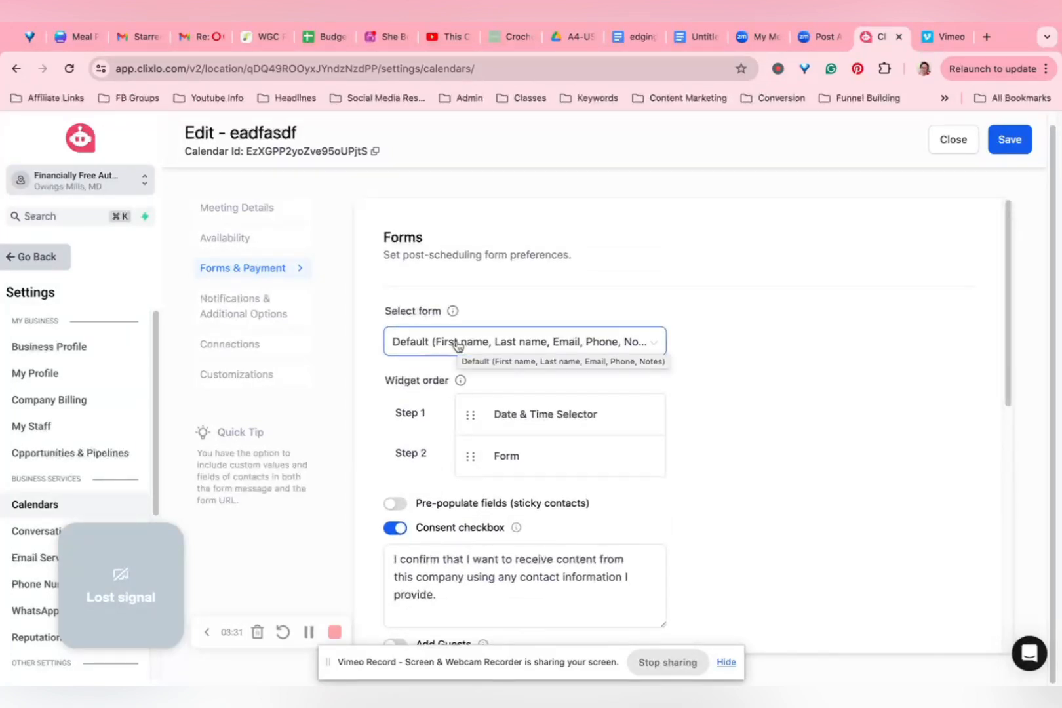
{"action": "scroll", "coordinate": [458, 346], "scroll_direction": "down", "scroll_amount": 3}
{"action": "scroll", "coordinate": [457, 345], "scroll_direction": "down", "scroll_amount": 4}
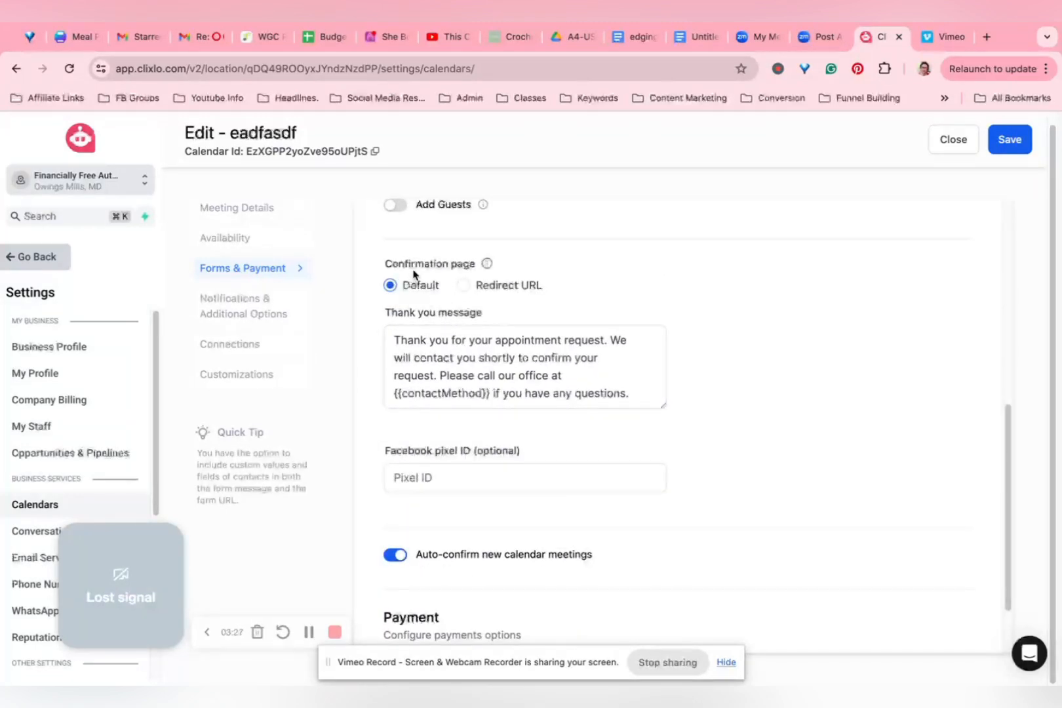
{"action": "left_click", "coordinate": [487, 294]}
{"action": "left_click", "coordinate": [459, 324]}
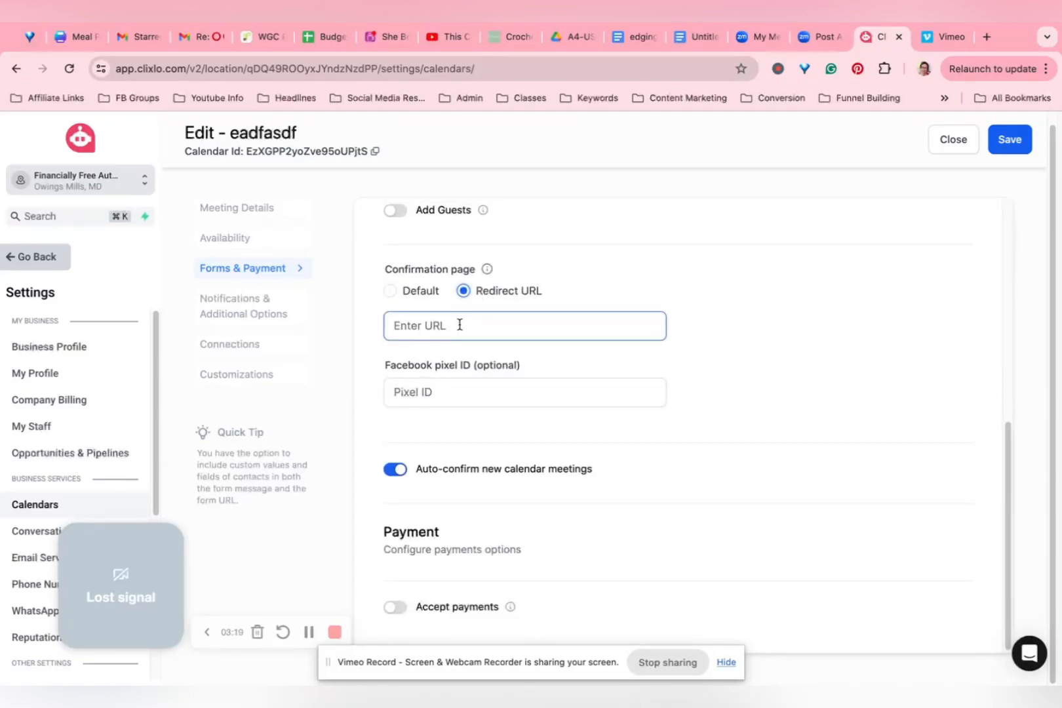
{"action": "left_click", "coordinate": [775, 372]}
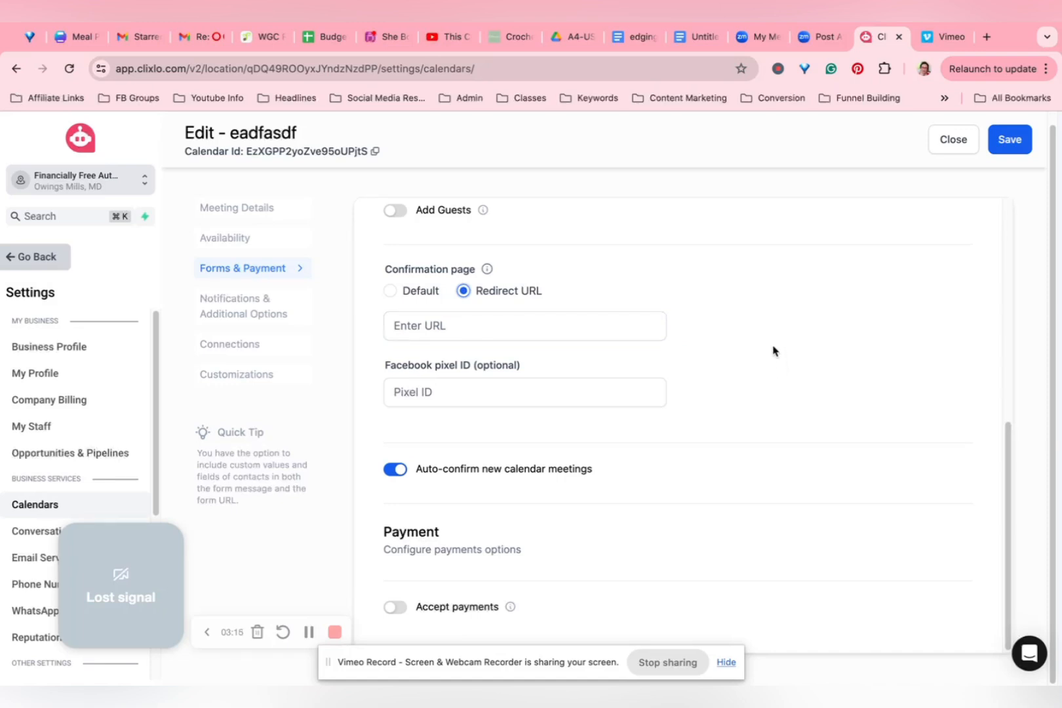
- In the calendar's notification settings, choose the contact and additional emails as recipients of the acknowledgement email
{"action": "scroll", "coordinate": [716, 559], "scroll_direction": "up", "scroll_amount": 5}
{"action": "left_click", "coordinate": [238, 305]}
{"action": "scroll", "coordinate": [761, 294], "scroll_direction": "up", "scroll_amount": 5}
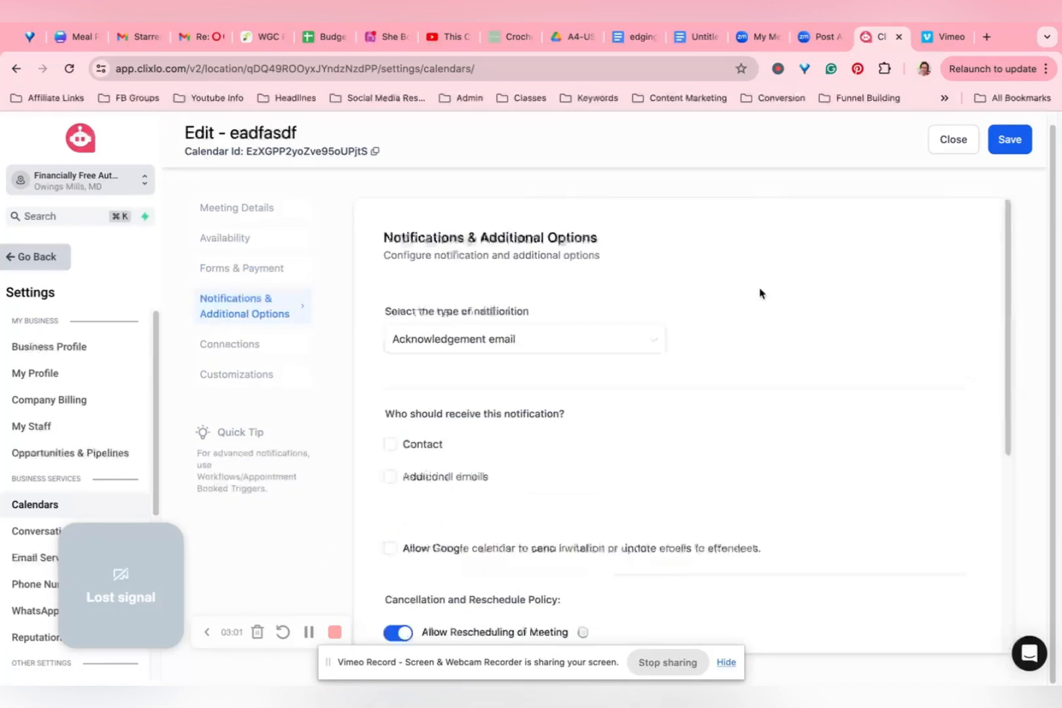
{"action": "left_click", "coordinate": [463, 335]}
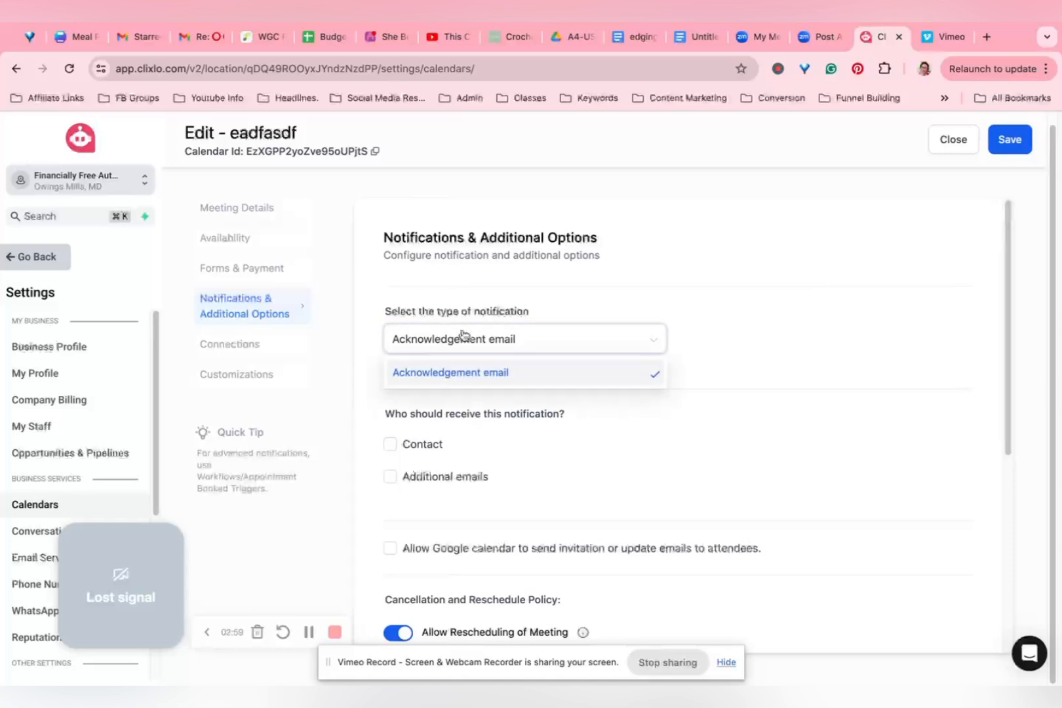
{"action": "left_click", "coordinate": [464, 335]}
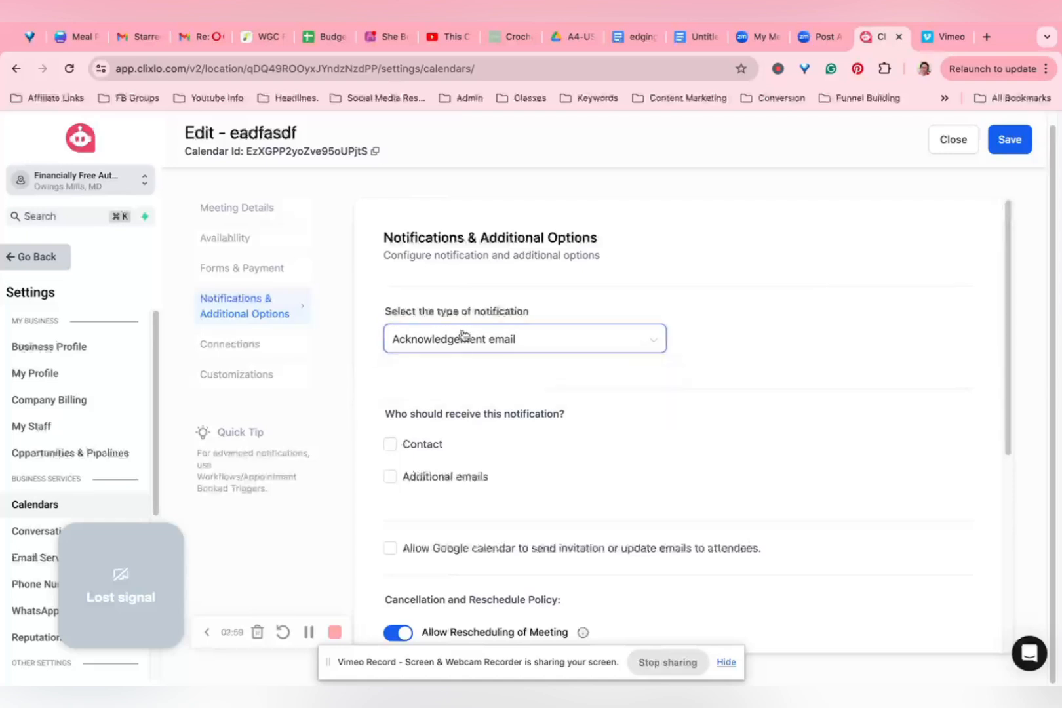
{"action": "left_click", "coordinate": [390, 444]}
{"action": "left_click", "coordinate": [390, 477]}
- Allow Google Calendar to send invitation or update emails to attendees, and review the cancellation and reschedule policy and additional notes
{"action": "scroll", "coordinate": [534, 407], "scroll_direction": "down", "scroll_amount": 5}
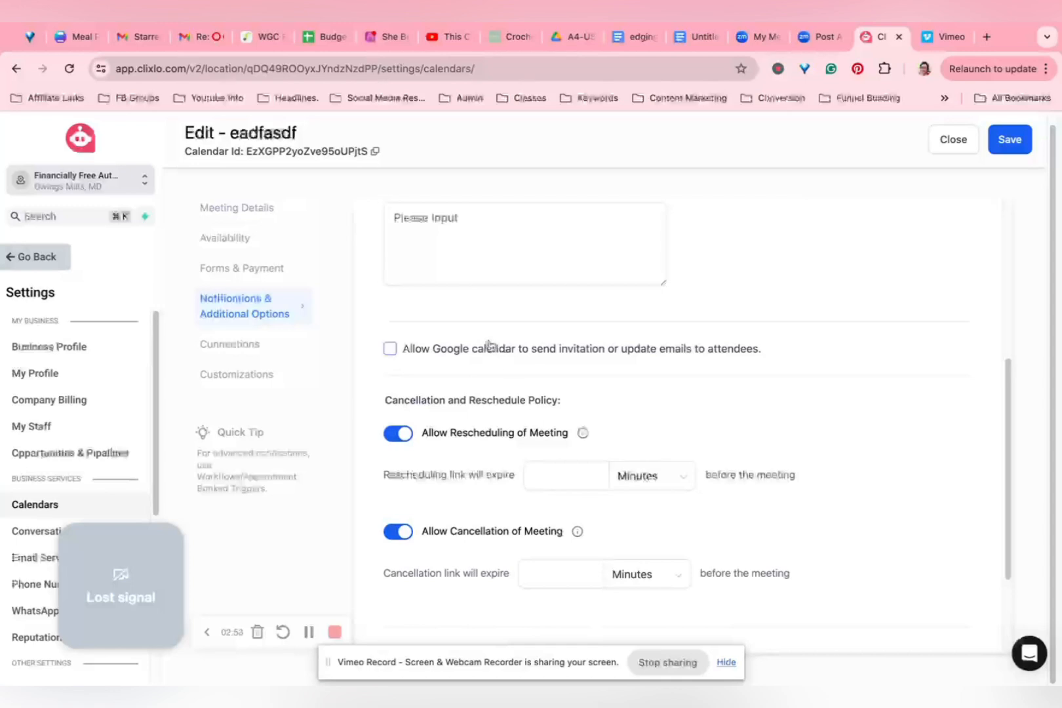
{"action": "left_click", "coordinate": [392, 349]}
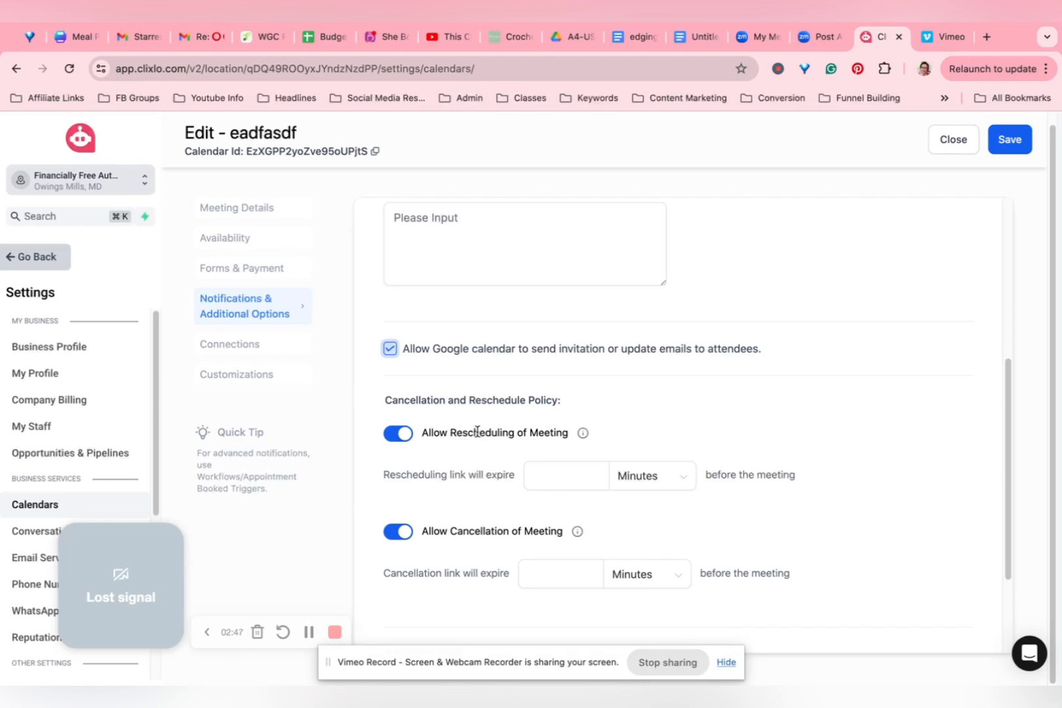
{"action": "scroll", "coordinate": [476, 431], "scroll_direction": "down", "scroll_amount": 3}
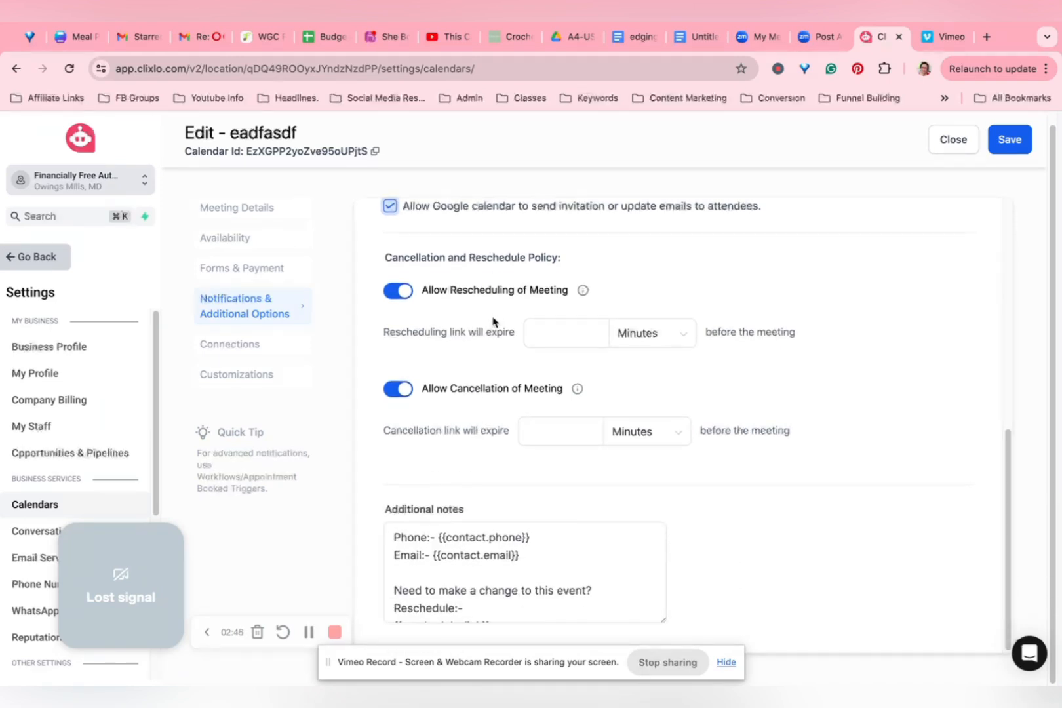
{"action": "scroll", "coordinate": [460, 573], "scroll_direction": "down", "scroll_amount": 1}
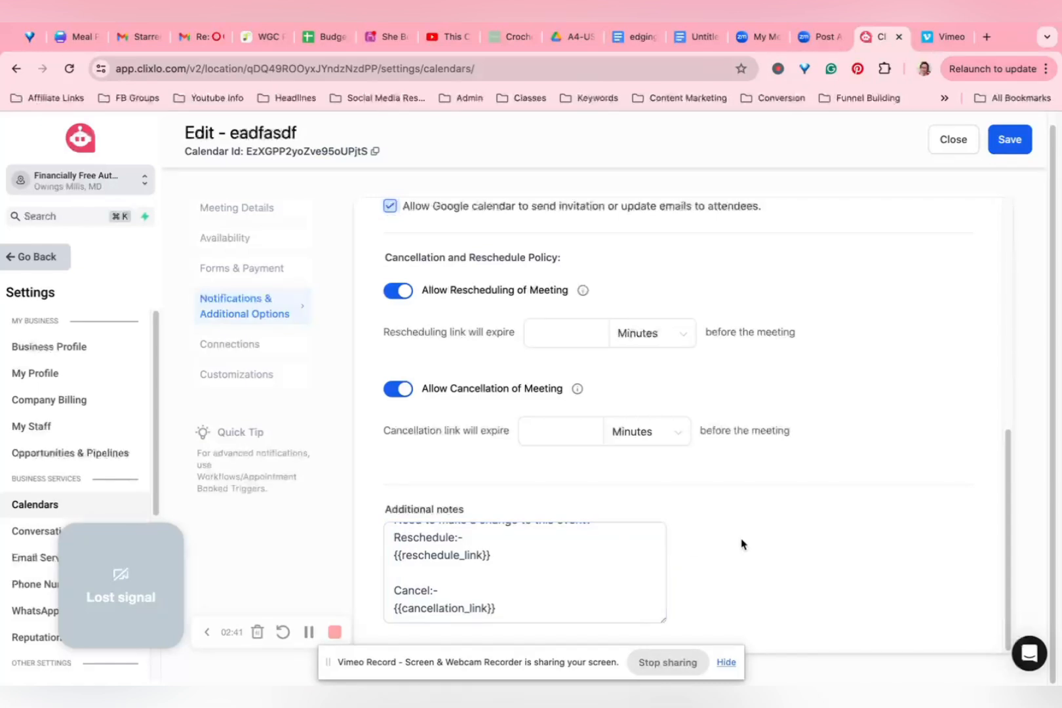
- Check which external calendars can be linked in the calendar's connection settings, without choosing one
{"action": "left_click", "coordinate": [249, 344]}
{"action": "left_click", "coordinate": [531, 338]}
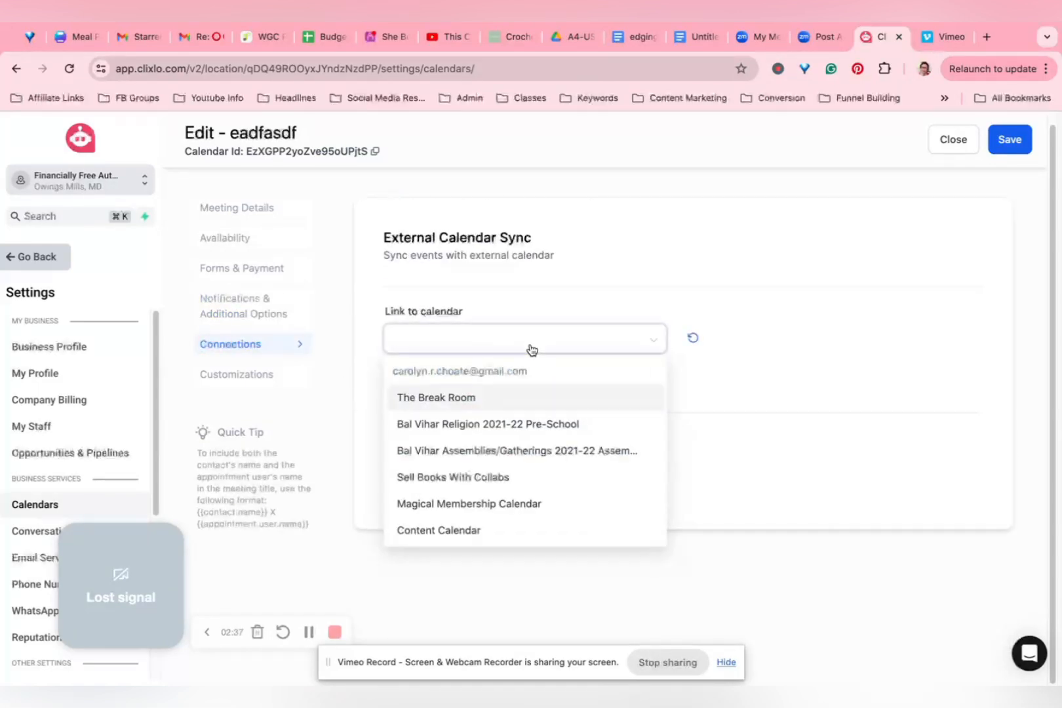
{"action": "left_click", "coordinate": [449, 275]}
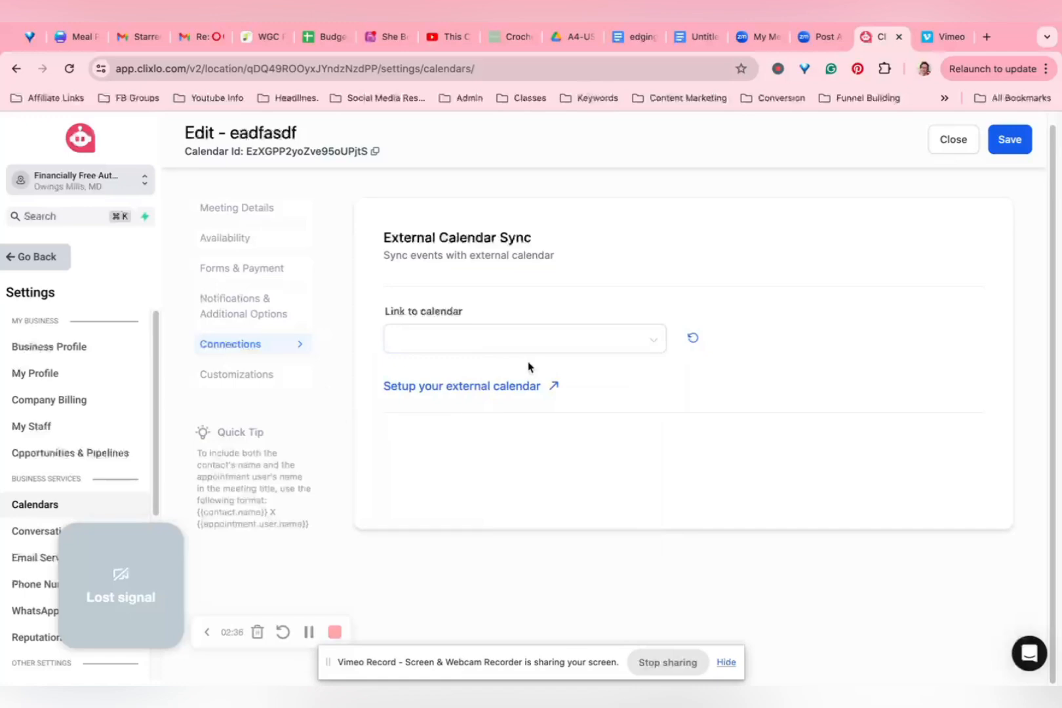
- Review the calendar's customization settings, including the widget style, primary settings, display options and custom code
{"action": "left_click", "coordinate": [239, 372]}
{"action": "scroll", "coordinate": [679, 275], "scroll_direction": "down", "scroll_amount": 3}
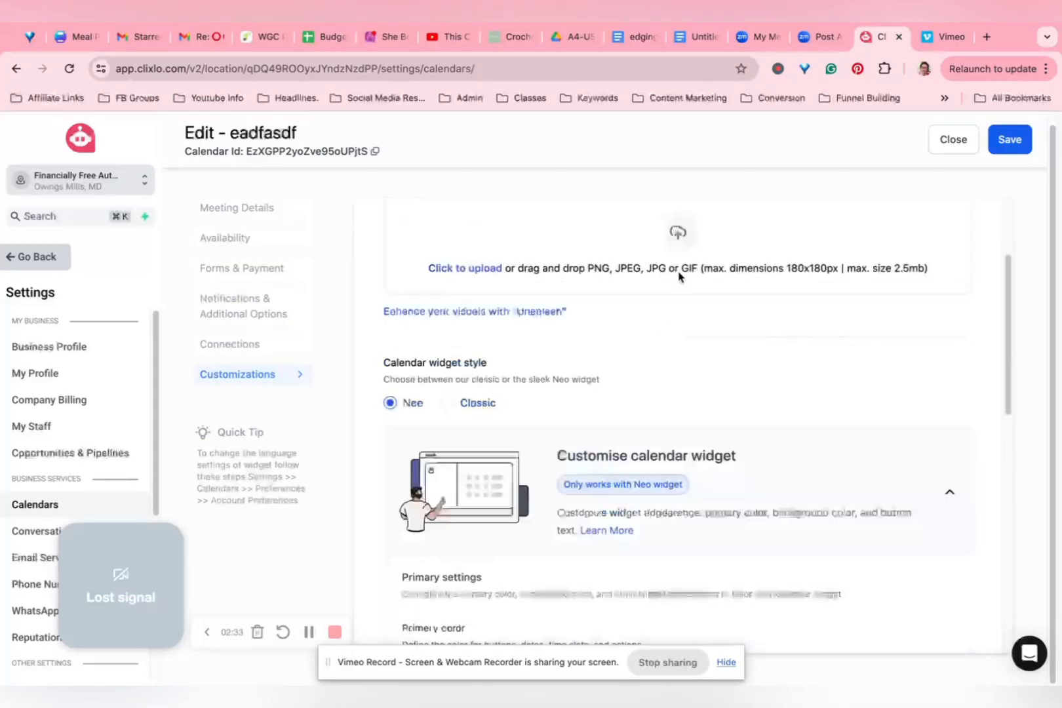
{"action": "scroll", "coordinate": [679, 275], "scroll_direction": "down", "scroll_amount": 5}
{"action": "scroll", "coordinate": [677, 269], "scroll_direction": "down", "scroll_amount": 5}
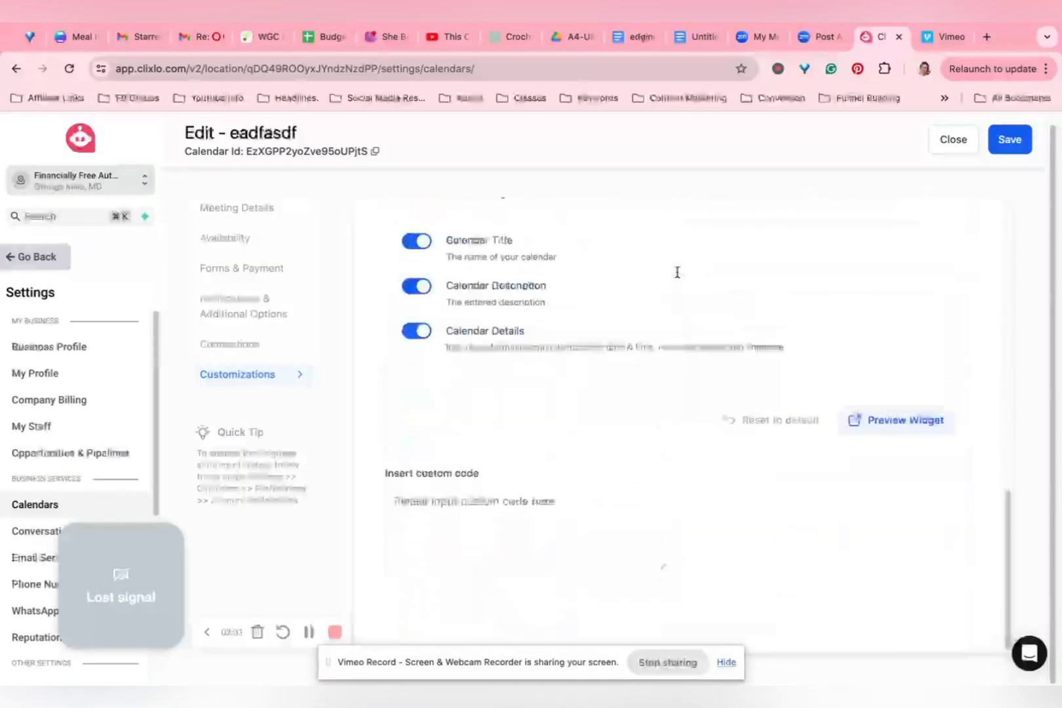
{"action": "scroll", "coordinate": [677, 268], "scroll_direction": "up", "scroll_amount": 5}
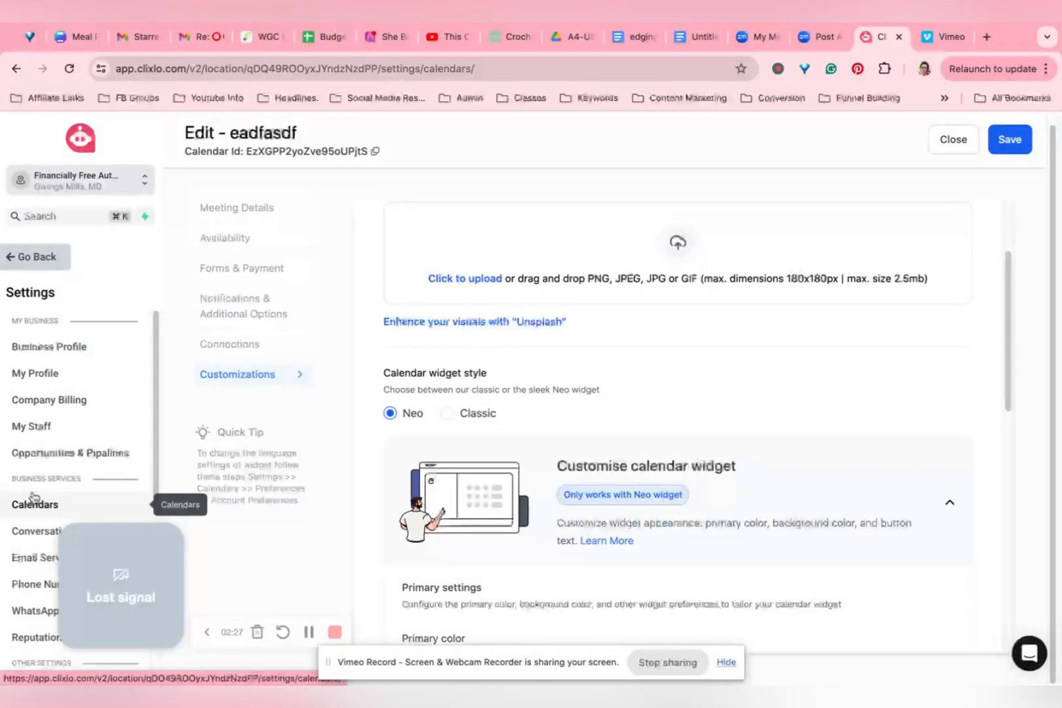
- Leave the calendar settings and show the recently updated funnels in the Sites area
{"action": "left_click", "coordinate": [34, 257]}
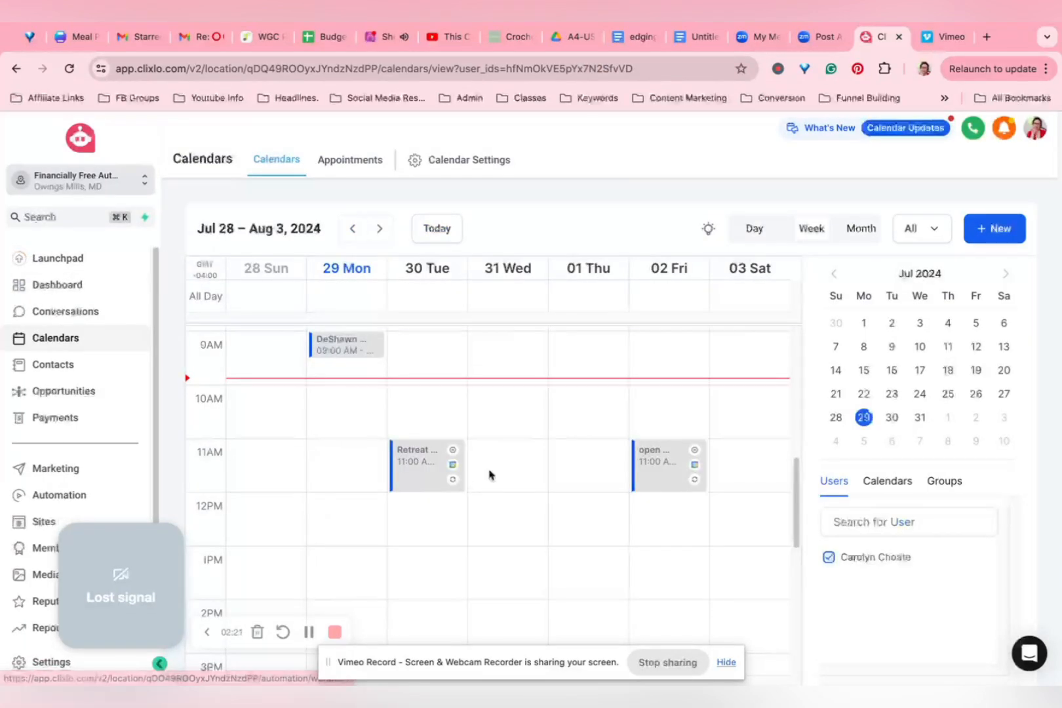
{"action": "left_click", "coordinate": [41, 521]}
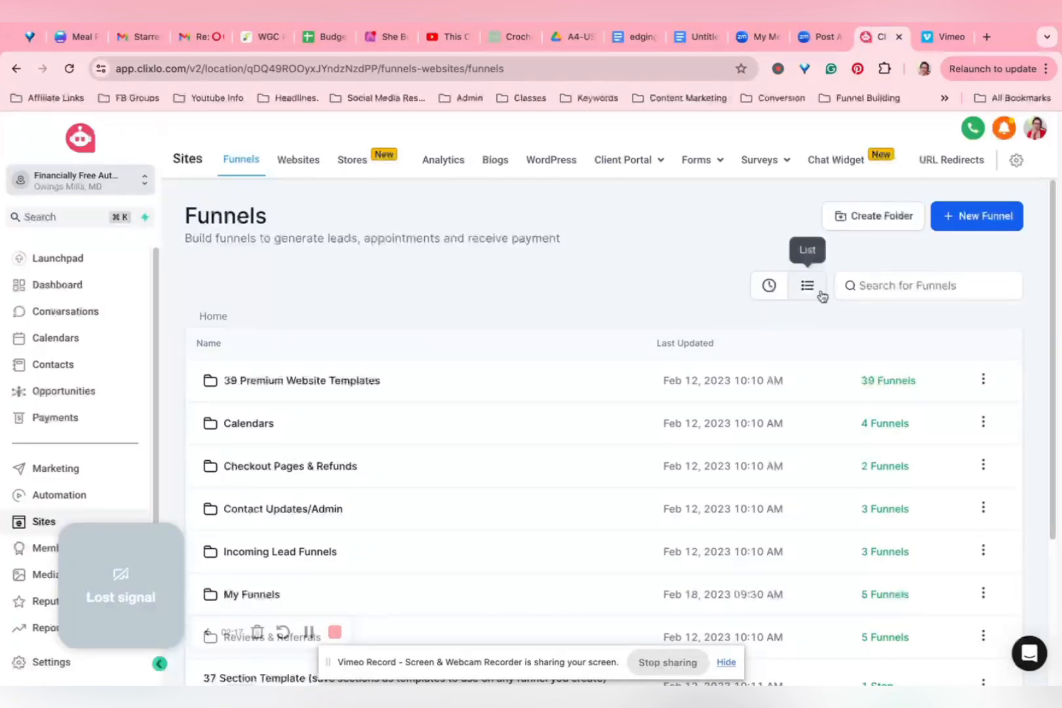
{"action": "left_click", "coordinate": [766, 286]}
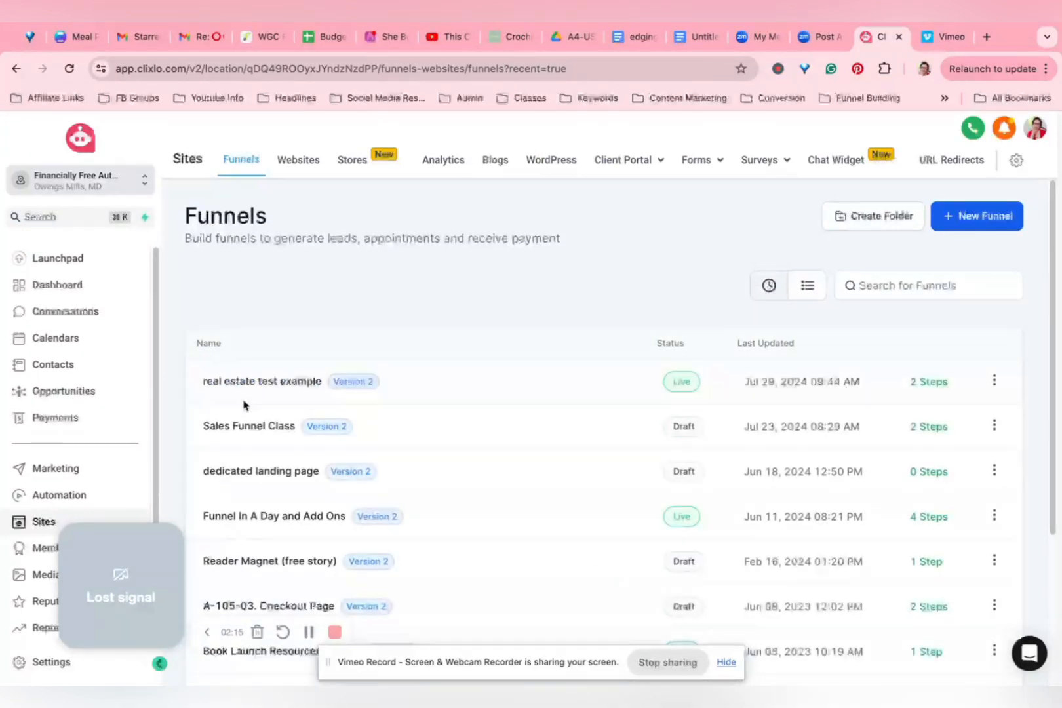
- Add a funnel step named calendar with the path calendar to the real estate test example funnel
{"action": "left_click", "coordinate": [259, 382]}
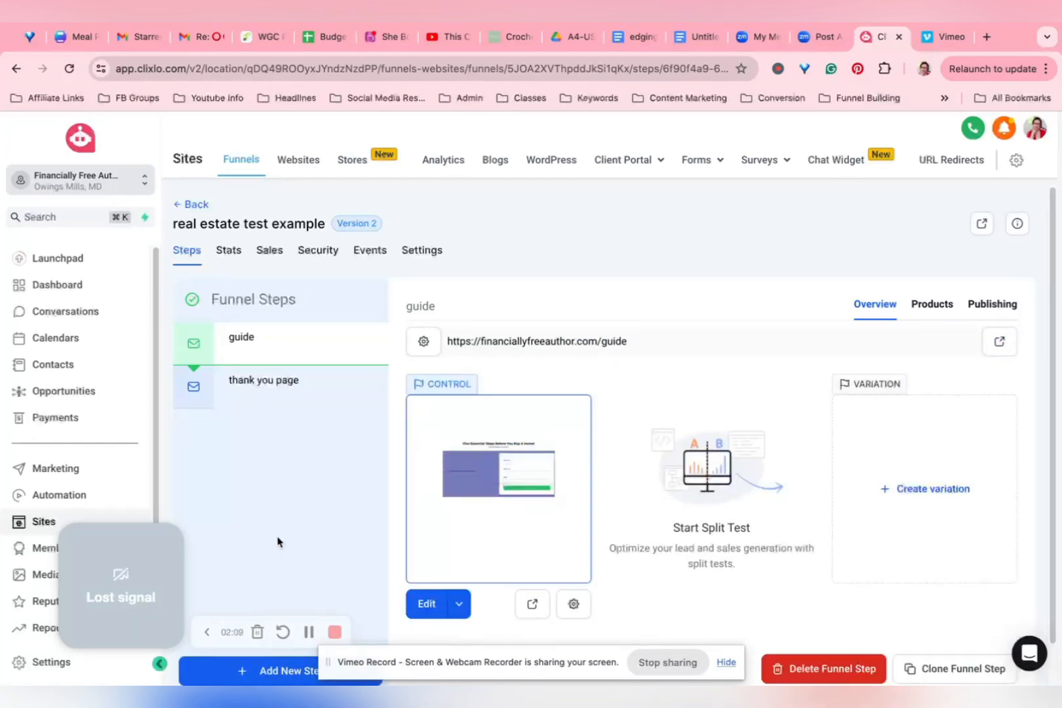
{"action": "left_click", "coordinate": [271, 673]}
{"action": "left_click", "coordinate": [450, 324]}
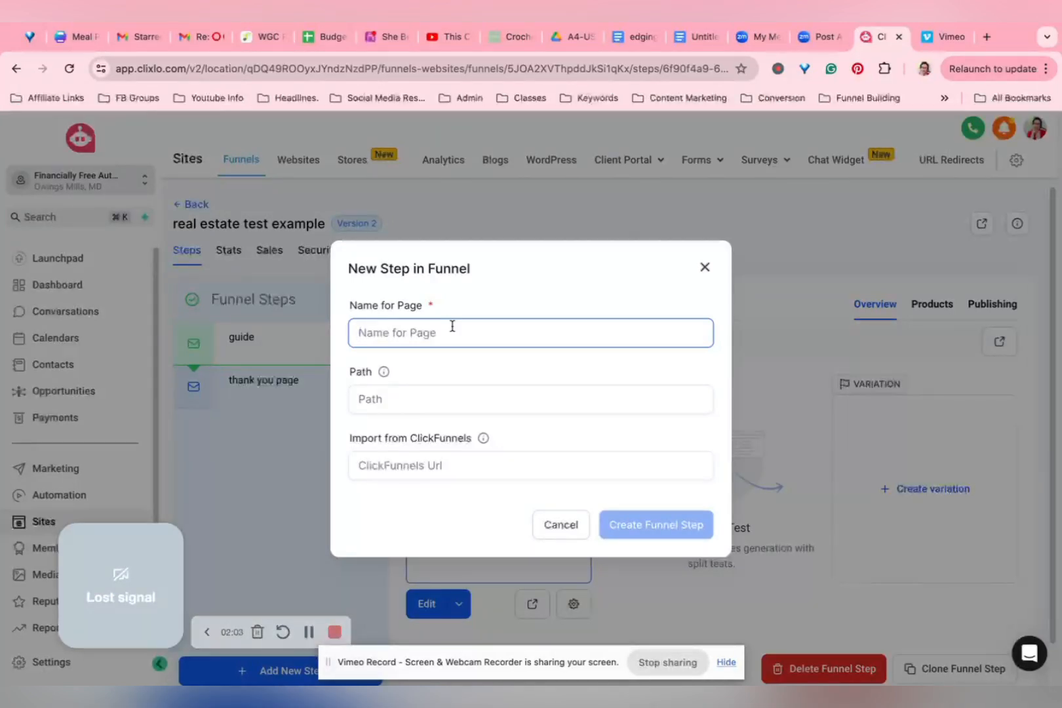
{"action": "type", "text": "calendar"}
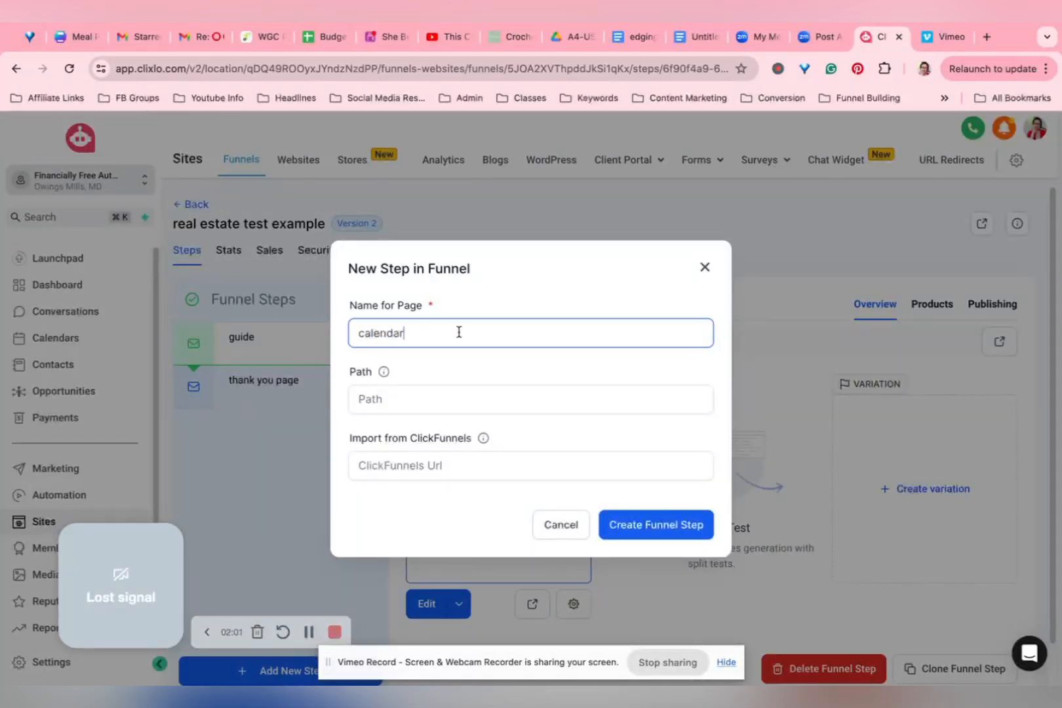
{"action": "left_click", "coordinate": [597, 396]}
{"action": "type", "text": "ca"}
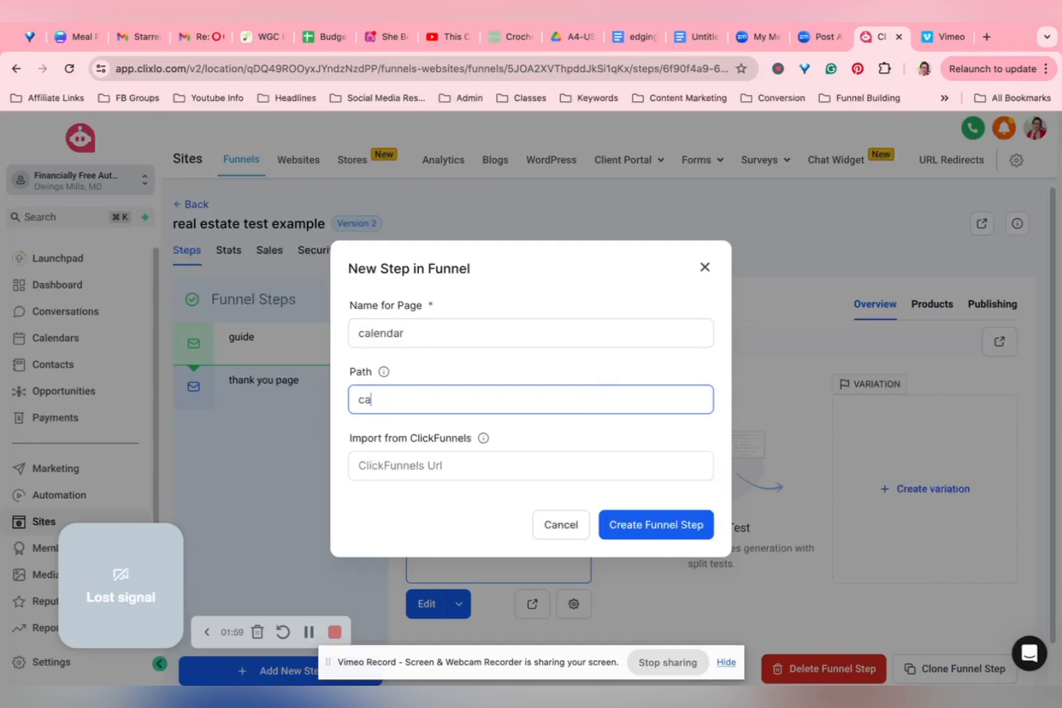
{"action": "type", "text": "lendar"}
{"action": "left_click", "coordinate": [633, 532]}
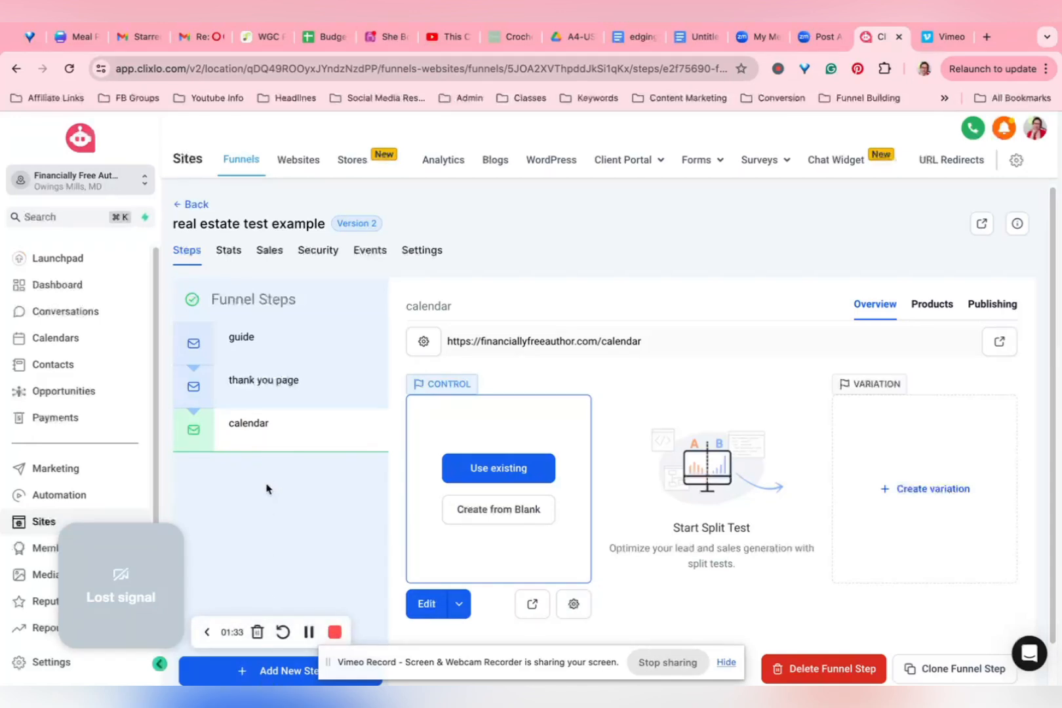
- Go to the product list in the Payments area and start creating a new product
{"action": "left_click", "coordinate": [55, 416]}
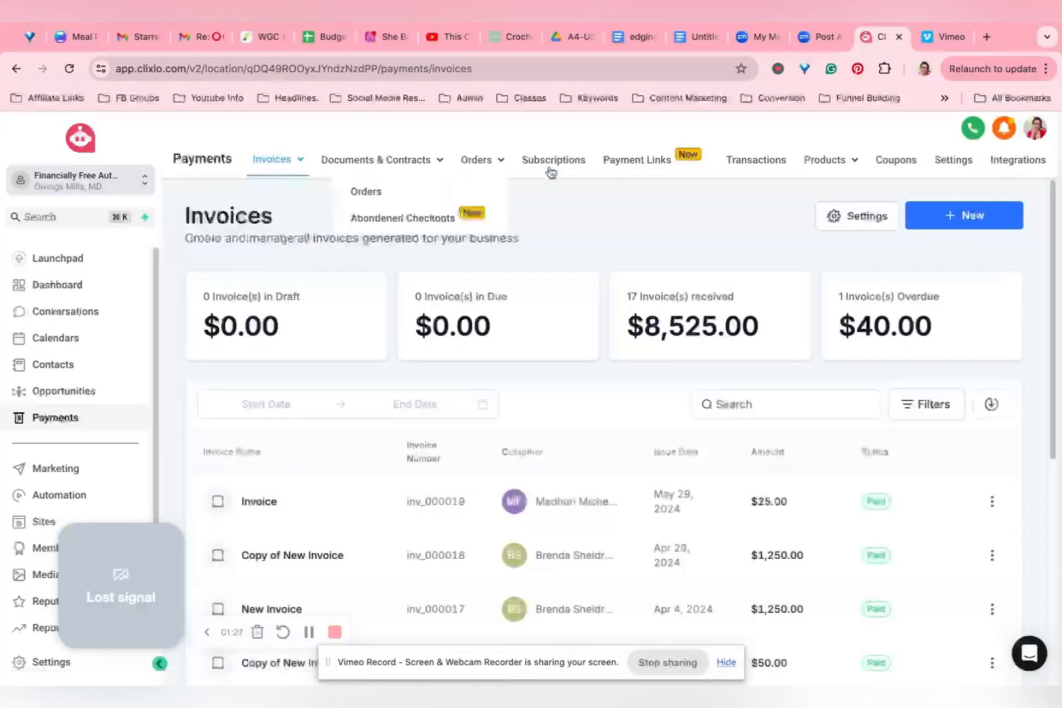
{"action": "mouse_move", "coordinate": [833, 164]}
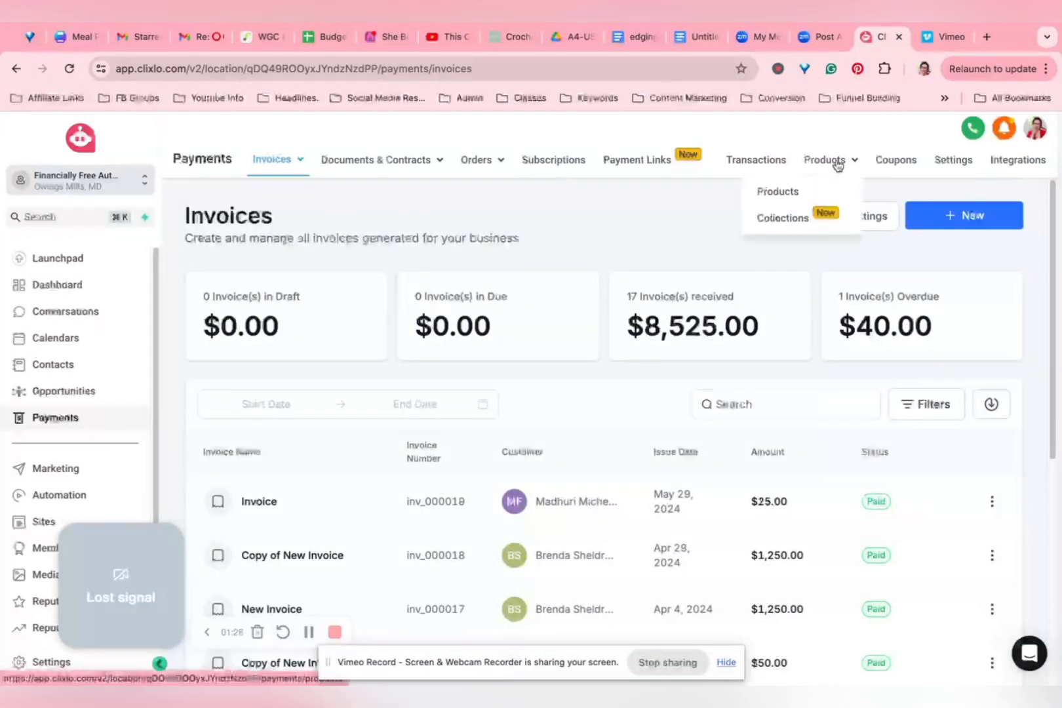
{"action": "left_click", "coordinate": [792, 194]}
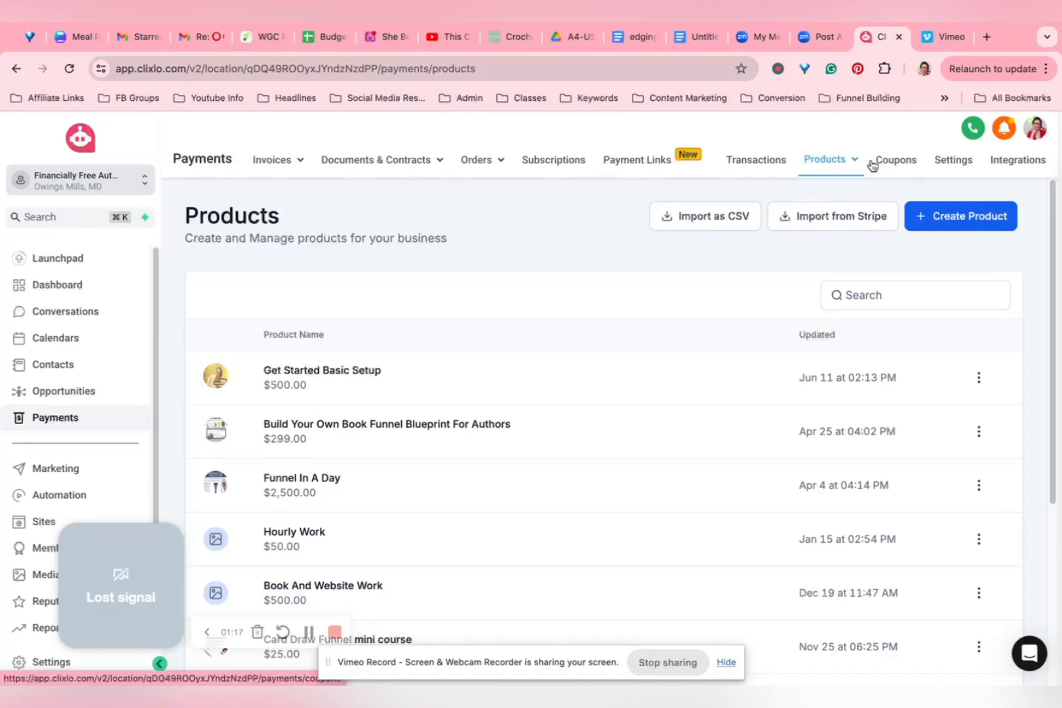
{"action": "left_click", "coordinate": [964, 213]}
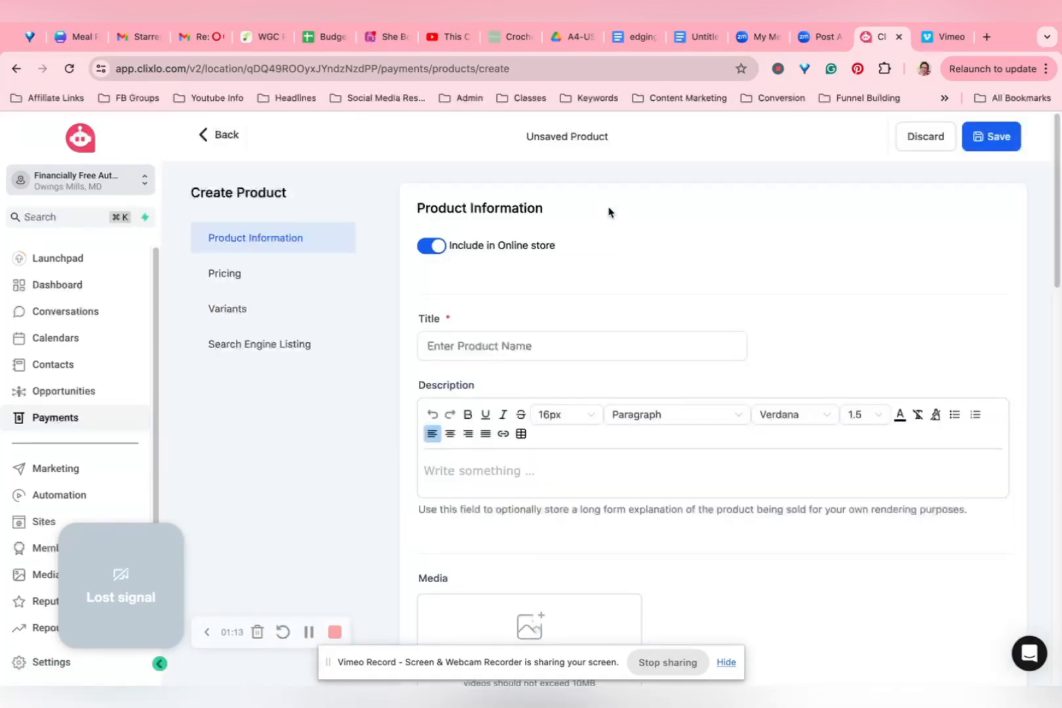
- Exclude the new product from the online store and review its description, media, tax, pricing and variant options
{"action": "left_click", "coordinate": [427, 250]}
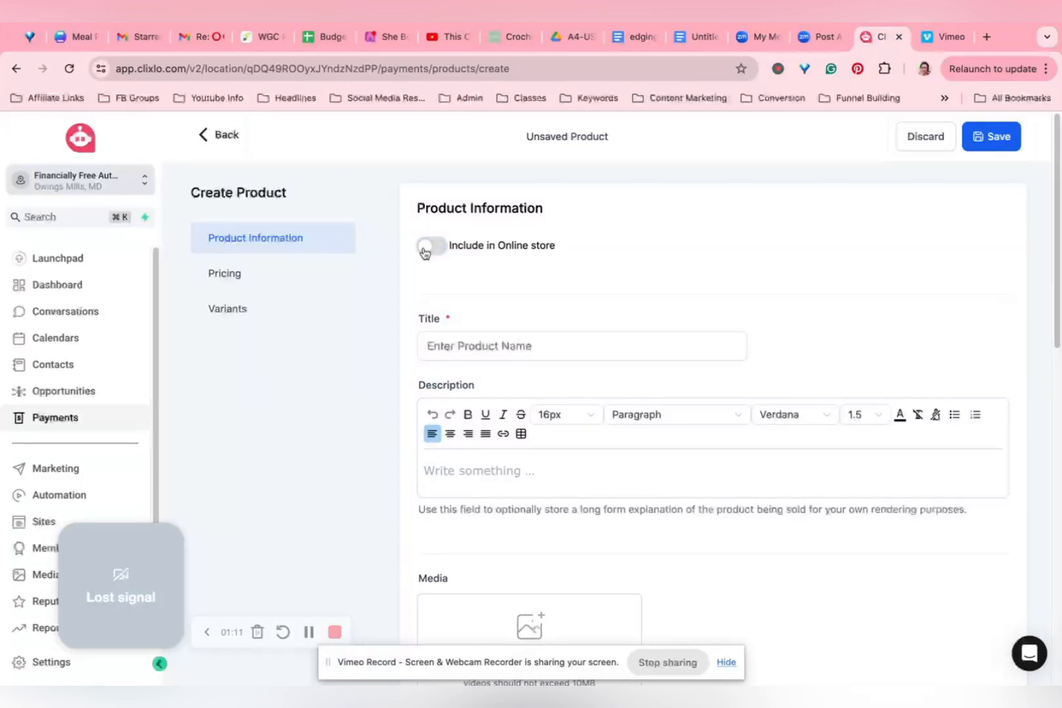
{"action": "scroll", "coordinate": [707, 245], "scroll_direction": "down", "scroll_amount": 15}
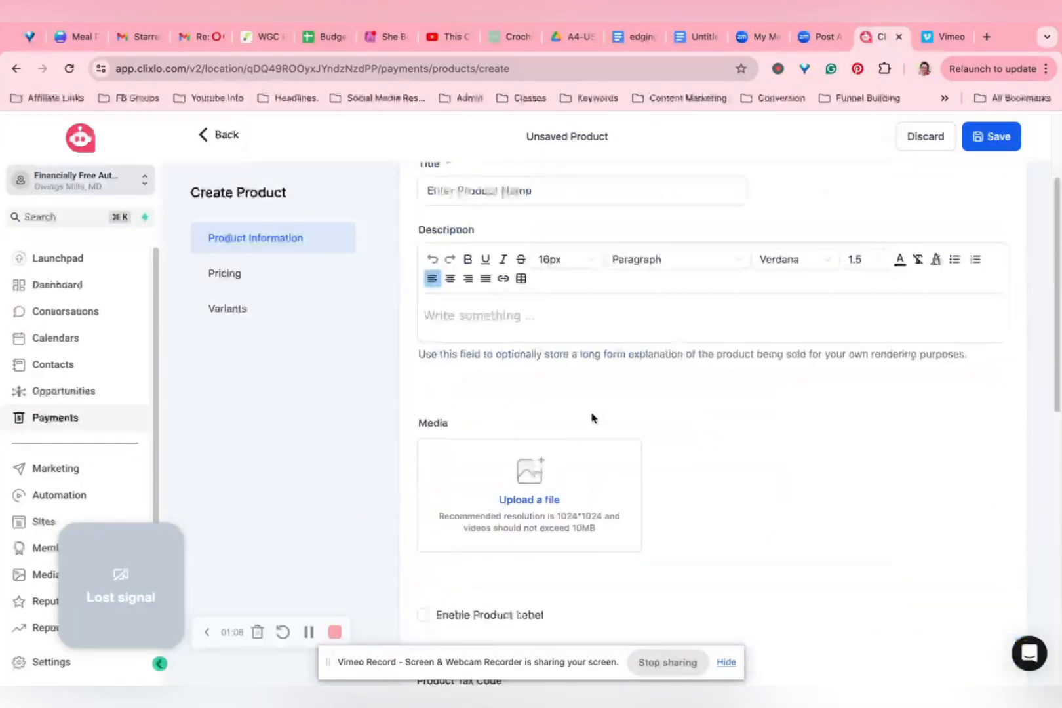
{"action": "scroll", "coordinate": [591, 420], "scroll_direction": "down", "scroll_amount": 8}
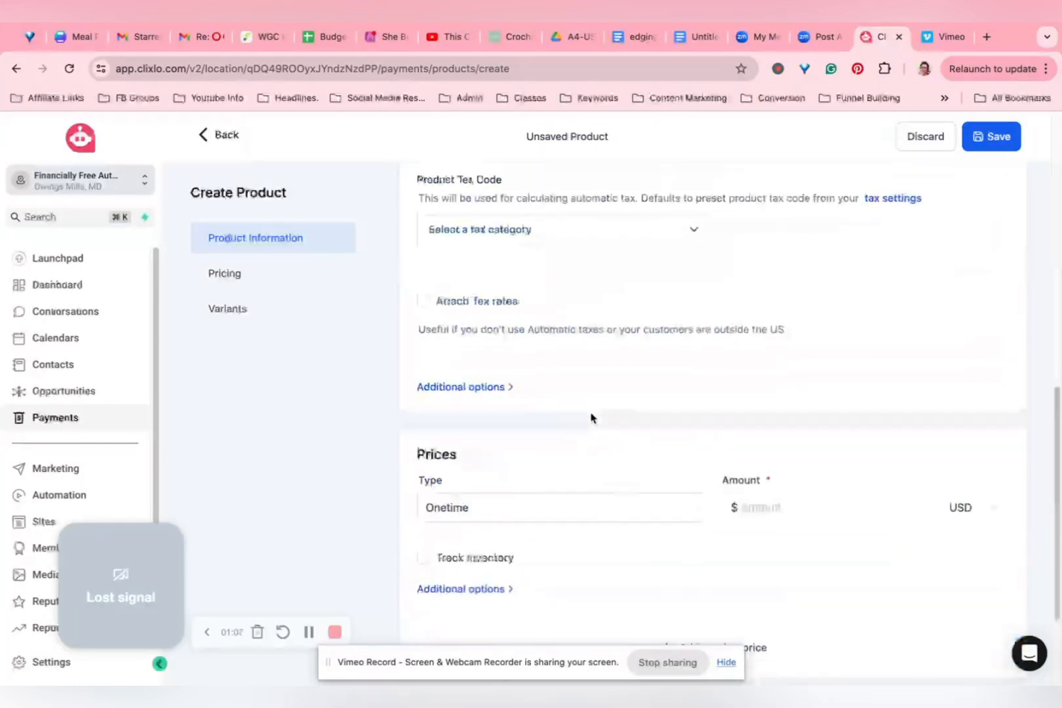
{"action": "scroll", "coordinate": [591, 420], "scroll_direction": "up", "scroll_amount": 8}
{"action": "scroll", "coordinate": [320, 351], "scroll_direction": "down", "scroll_amount": 8}
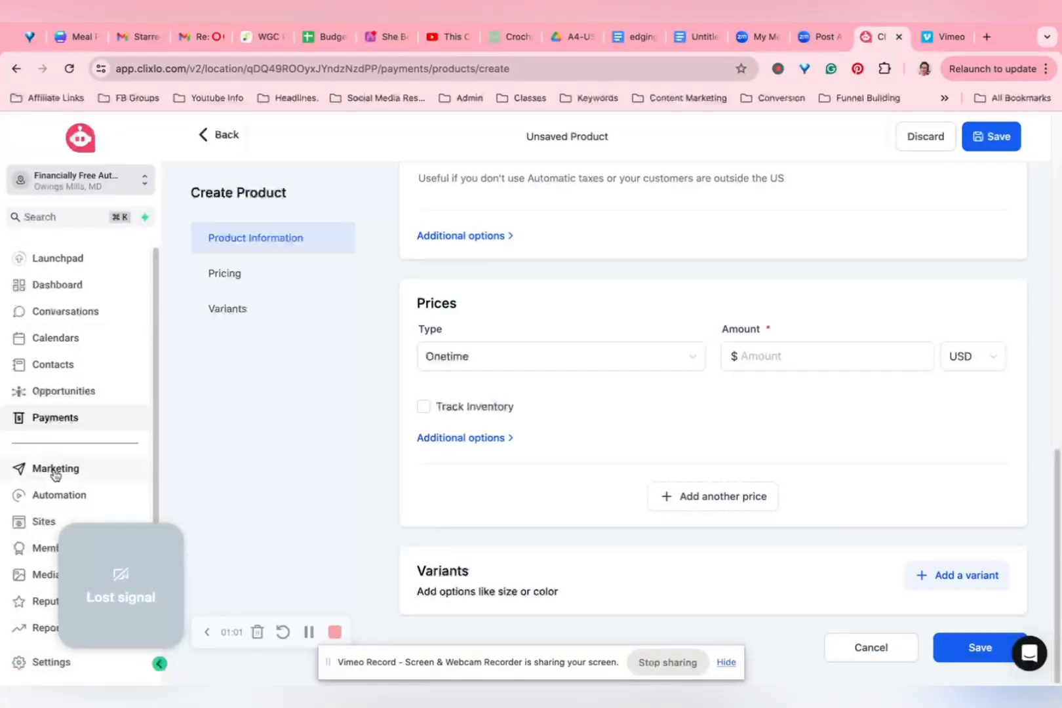
- Return to the real estate test example funnel and add a step named form with the path form
{"action": "left_click", "coordinate": [50, 524]}
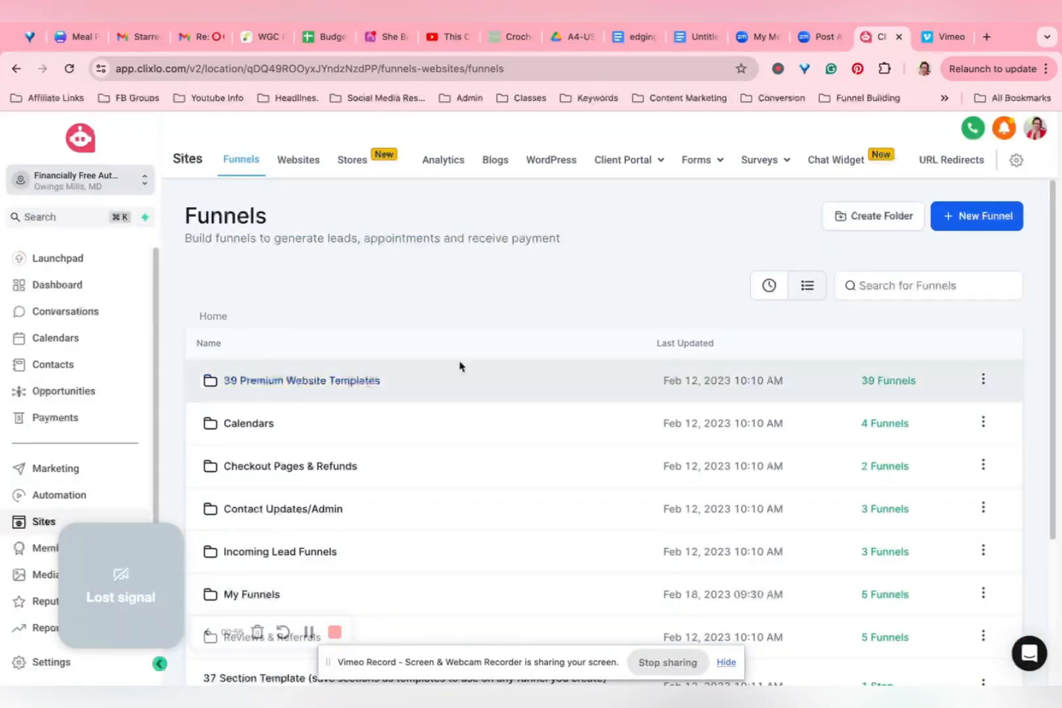
{"action": "left_click", "coordinate": [767, 285]}
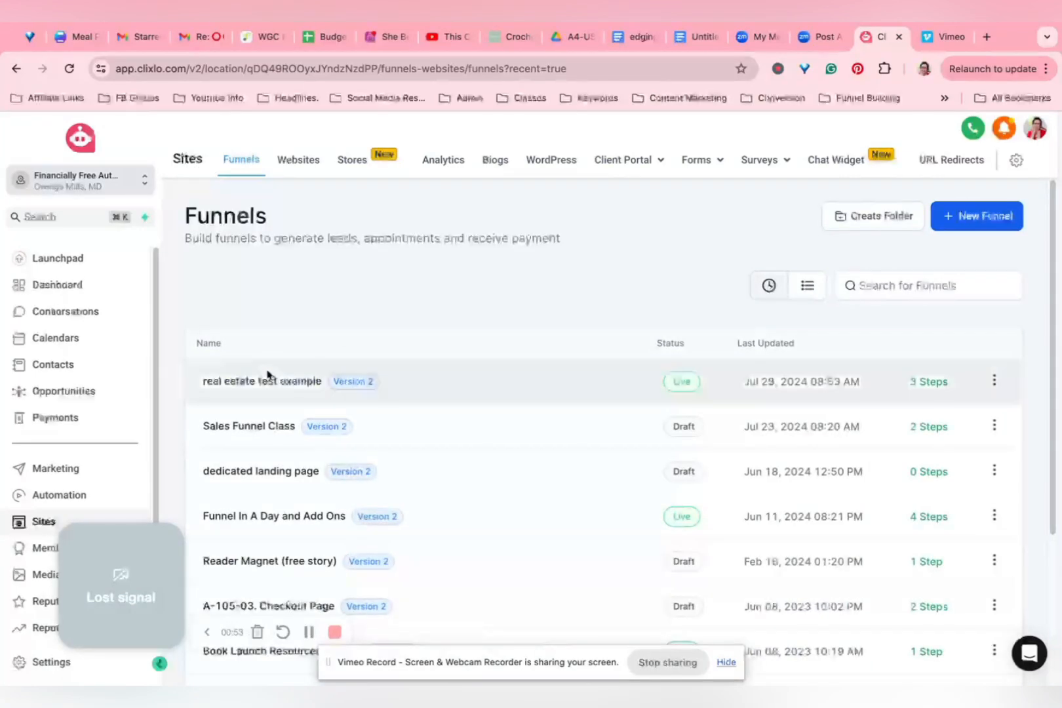
{"action": "left_click", "coordinate": [266, 380]}
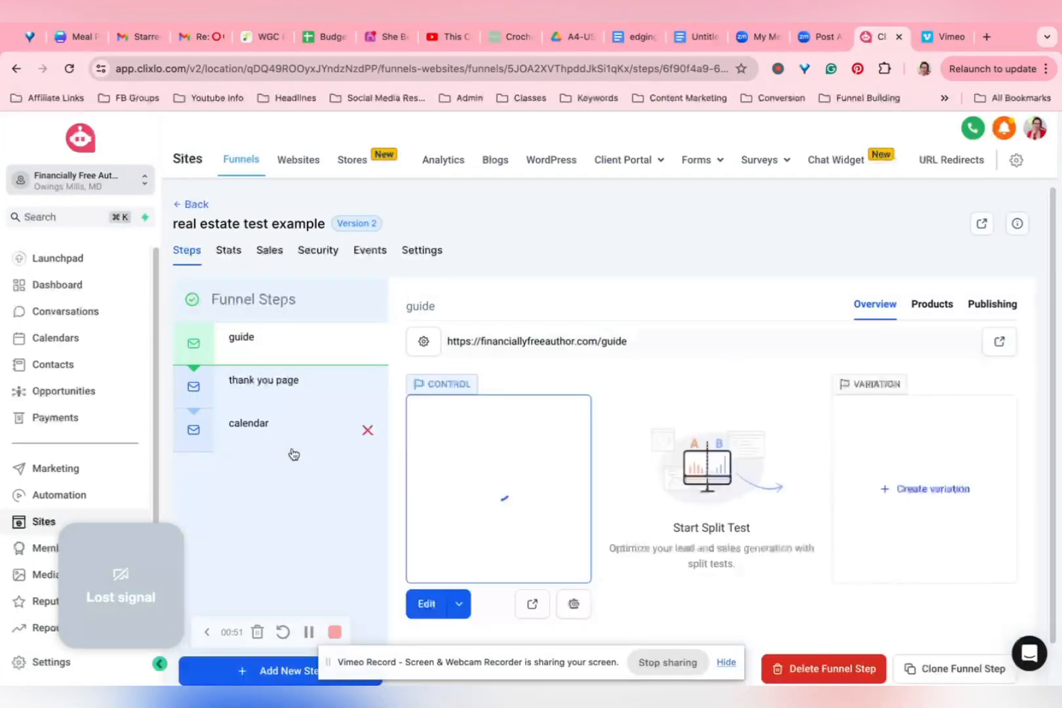
{"action": "left_click", "coordinate": [263, 675]}
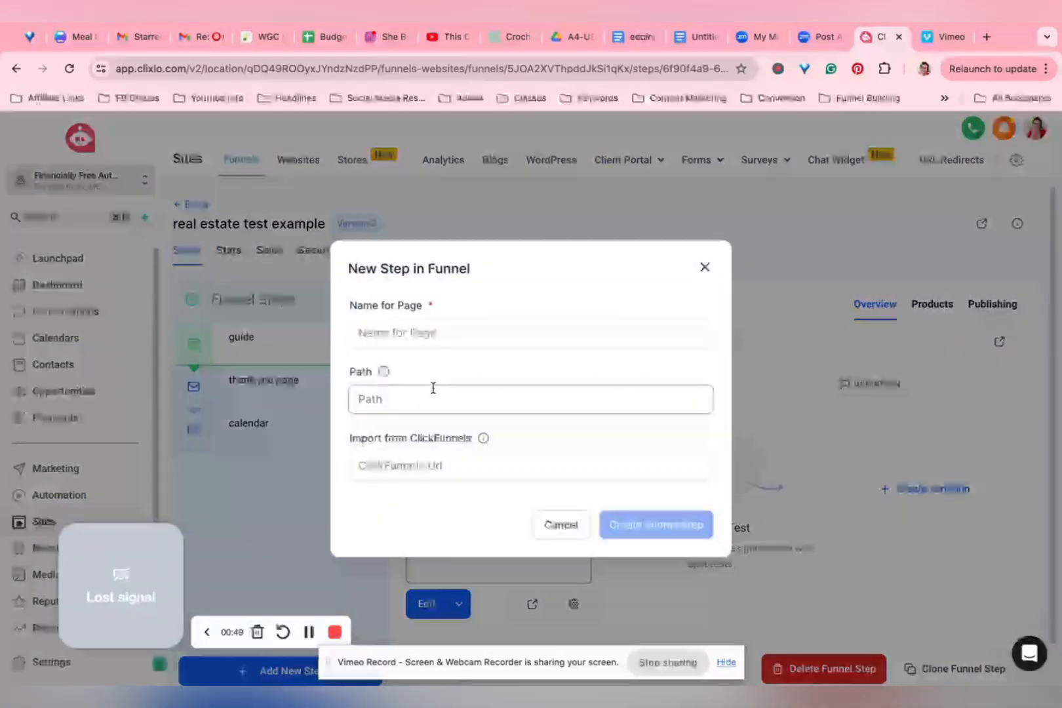
{"action": "left_click", "coordinate": [431, 332]}
{"action": "type", "text": "Form"}
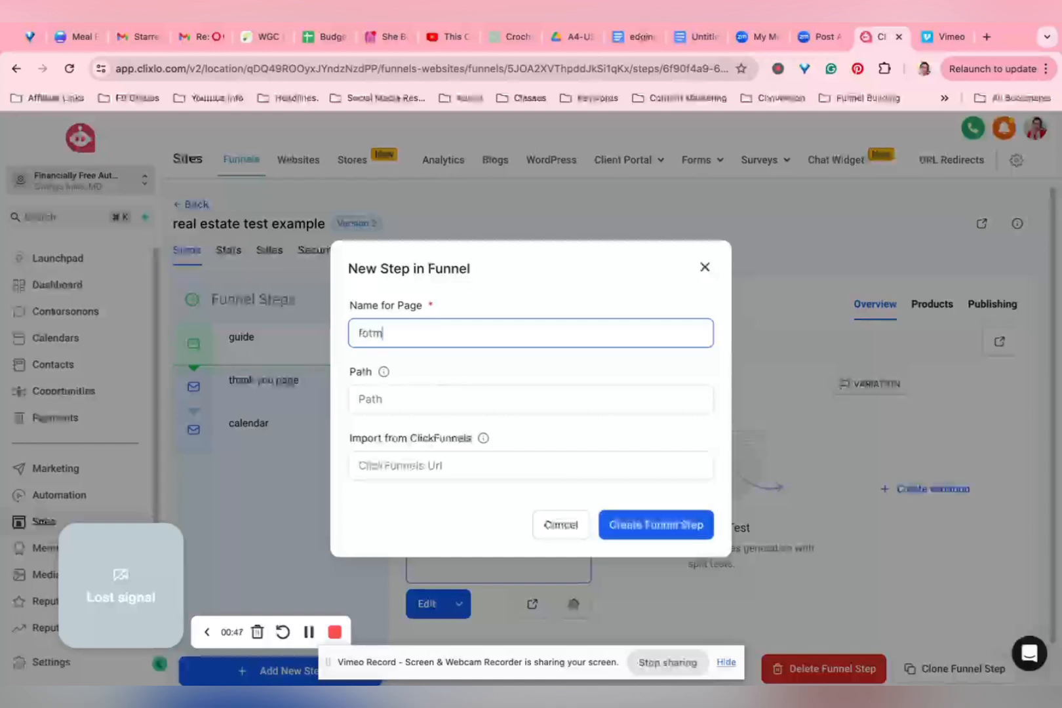
{"action": "left_click", "coordinate": [433, 397]}
{"action": "type", "text": "form"}
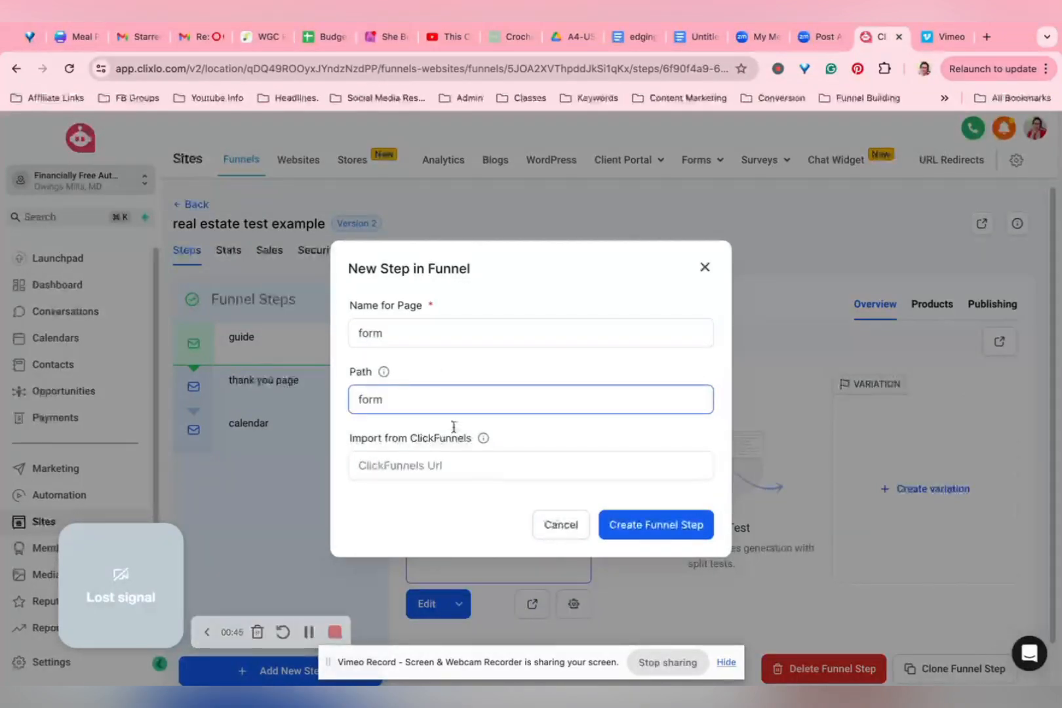
{"action": "left_click", "coordinate": [634, 524]}
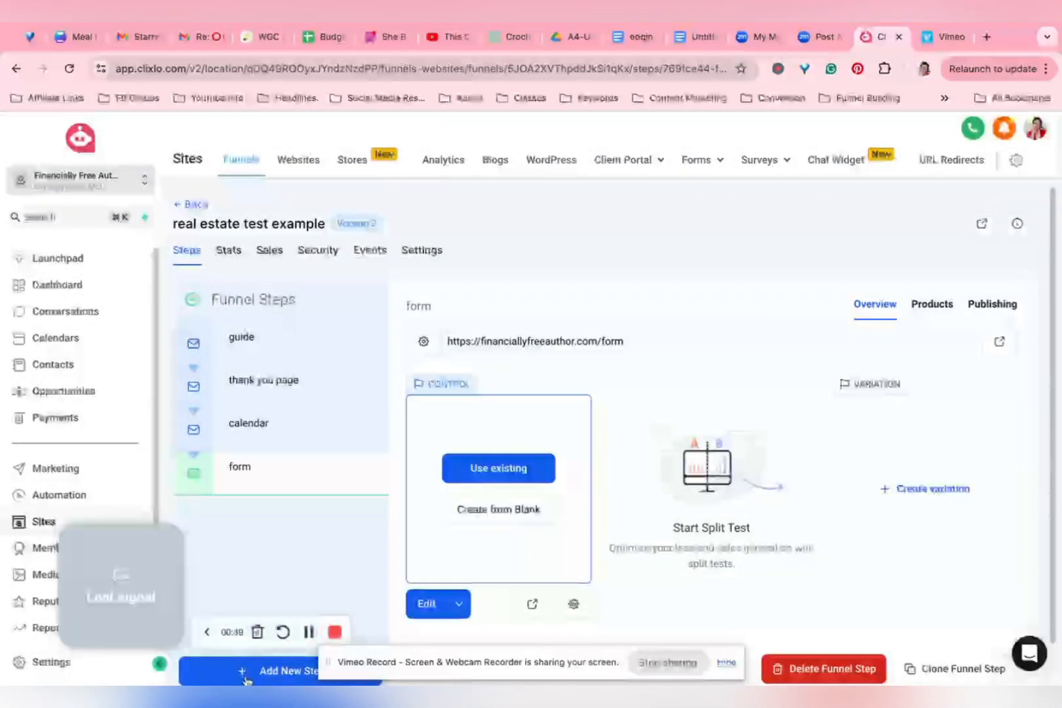
- Add another funnel step named sell with the path product
{"action": "left_click", "coordinate": [246, 679]}
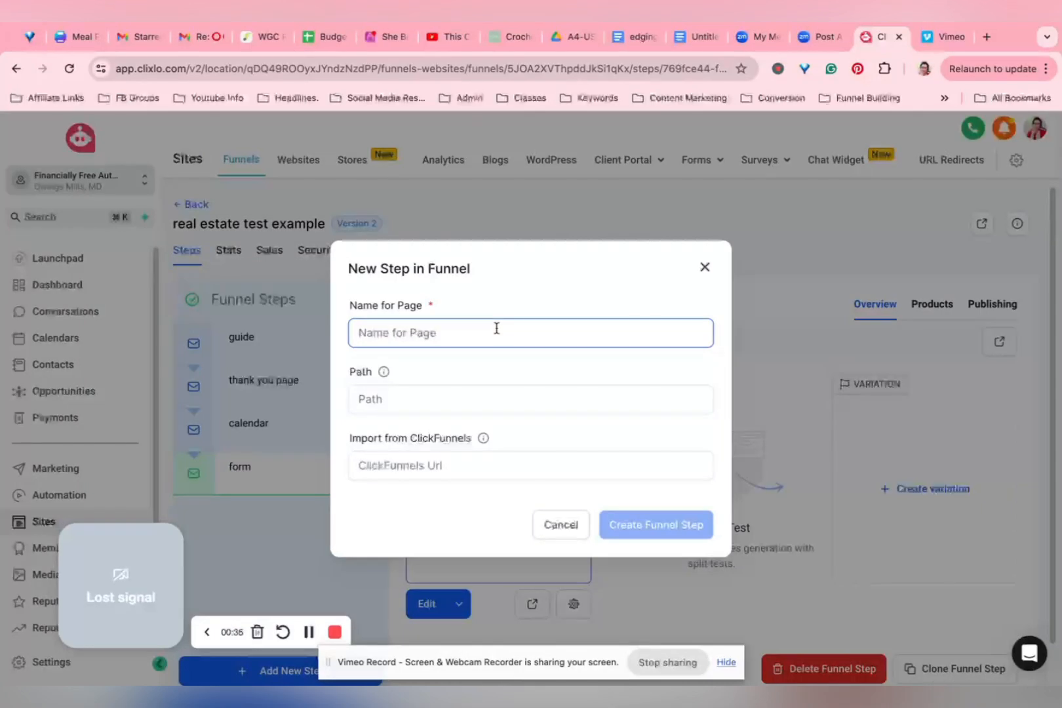
{"action": "type", "text": "sell"}
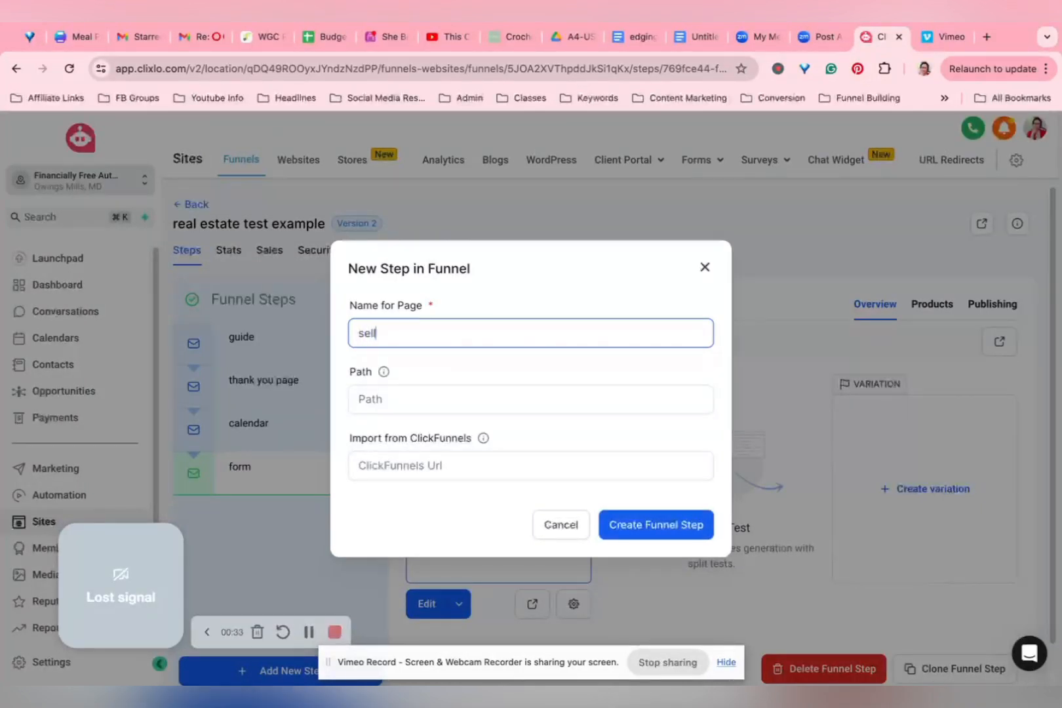
{"action": "key", "text": "Tab"}
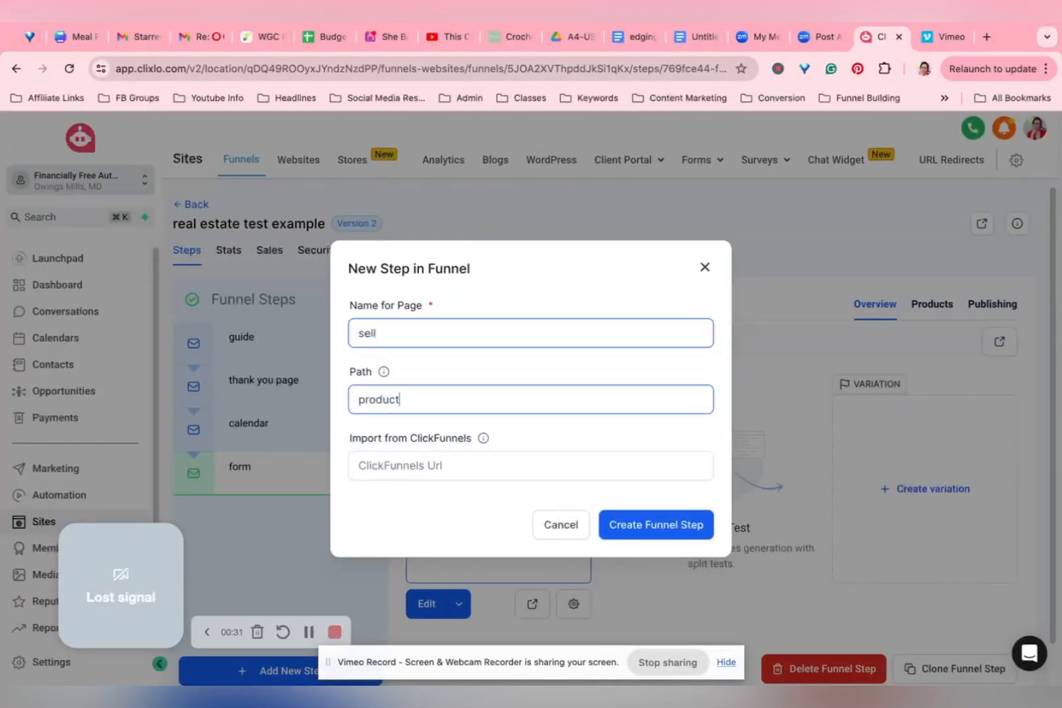
{"action": "left_click", "coordinate": [661, 526]}
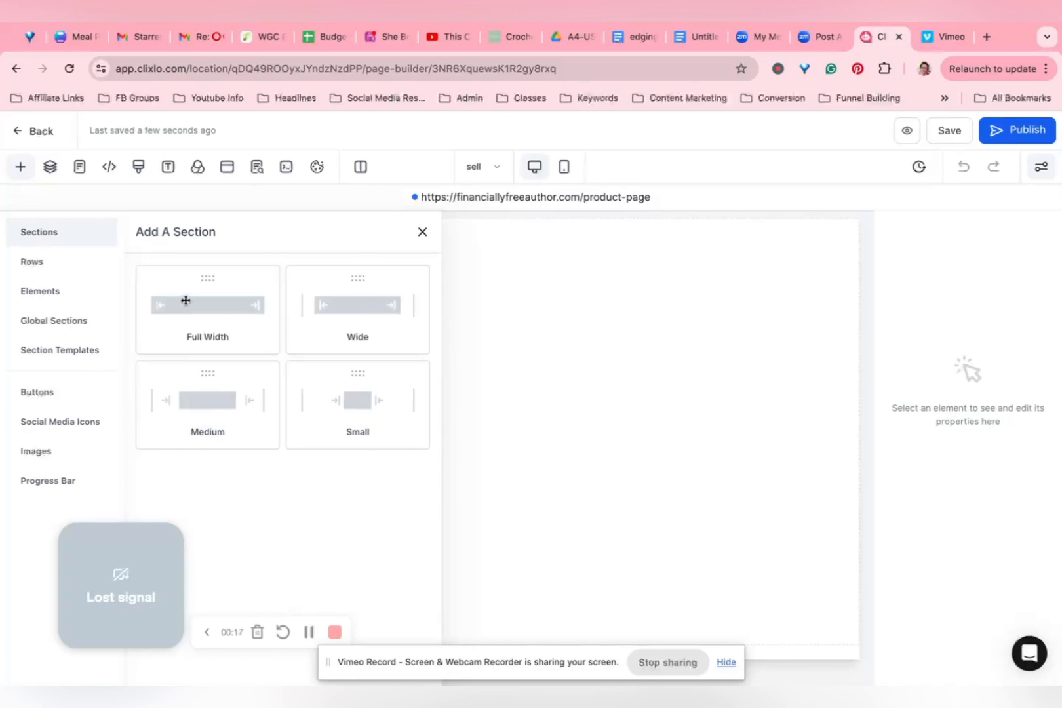
- Place a 1 Step Order element in a one-column row of a new full-width section on the sell page
{"action": "left_click", "coordinate": [185, 300]}
{"action": "left_click", "coordinate": [427, 275]}
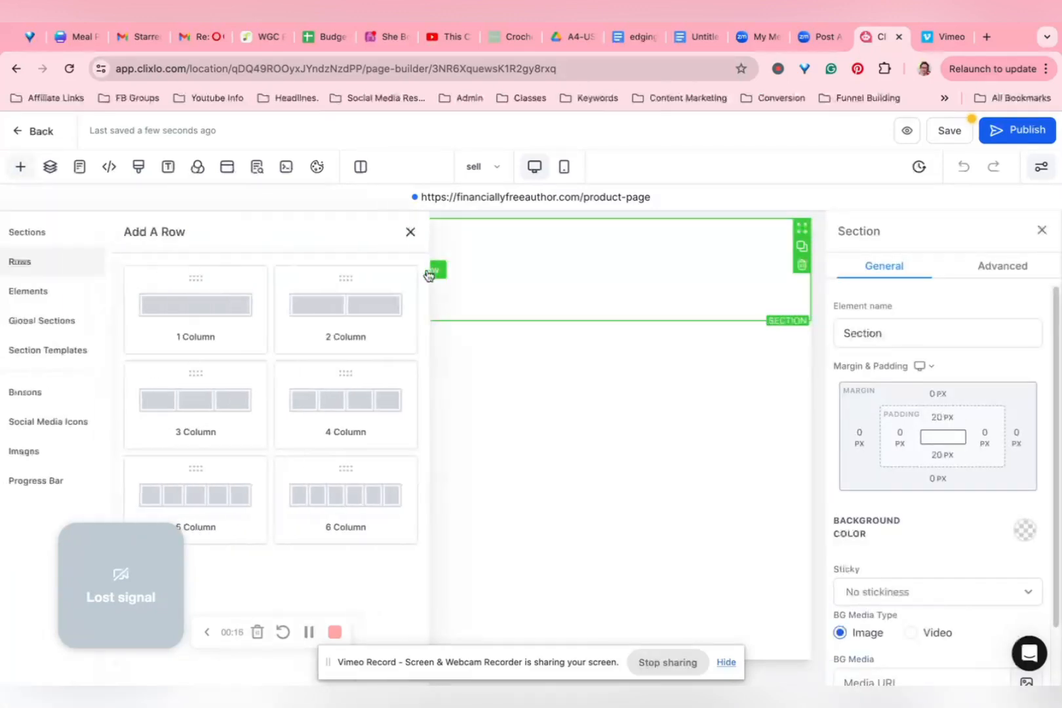
{"action": "left_click", "coordinate": [190, 307]}
{"action": "left_click", "coordinate": [444, 293]}
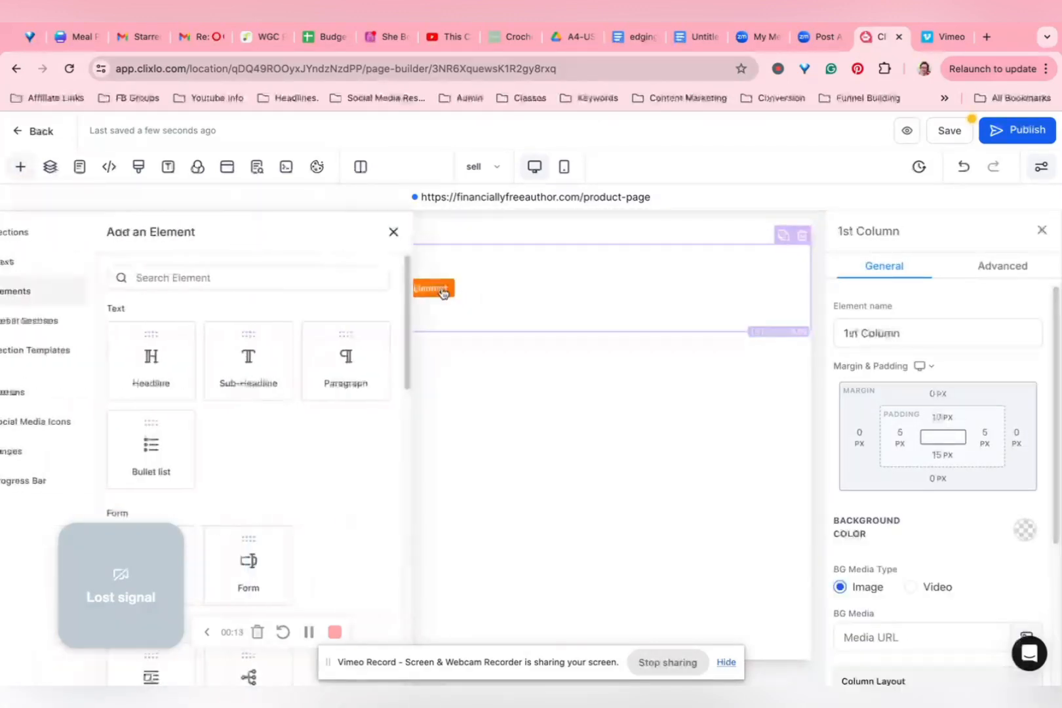
{"action": "scroll", "coordinate": [355, 521], "scroll_direction": "down", "scroll_amount": 10}
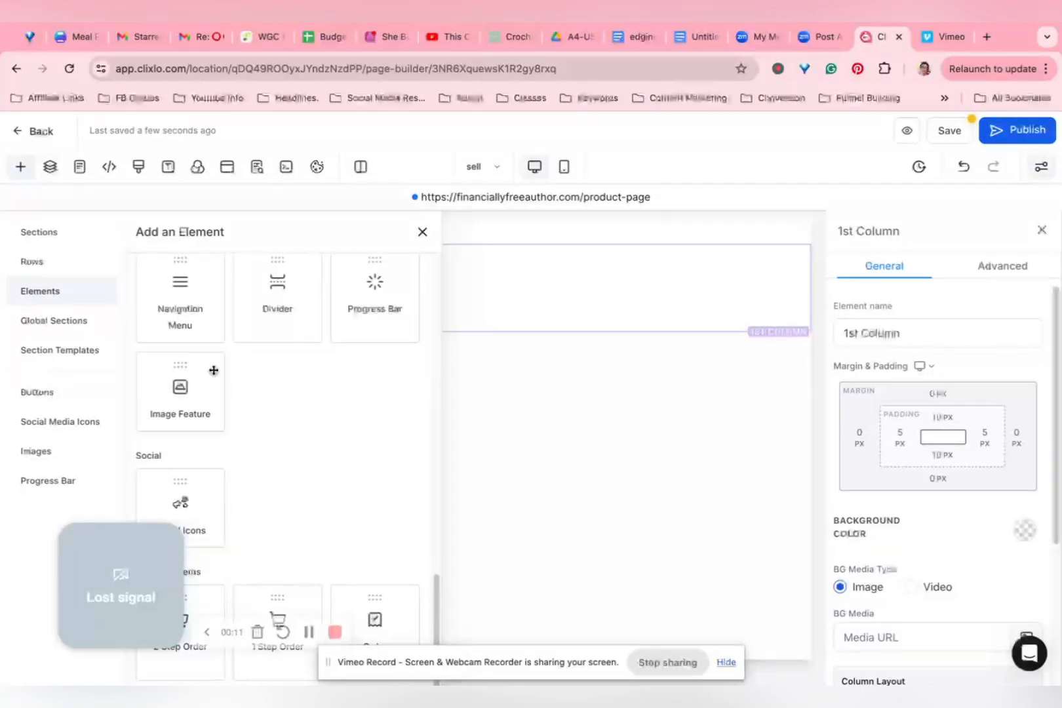
{"action": "left_click", "coordinate": [295, 603]}
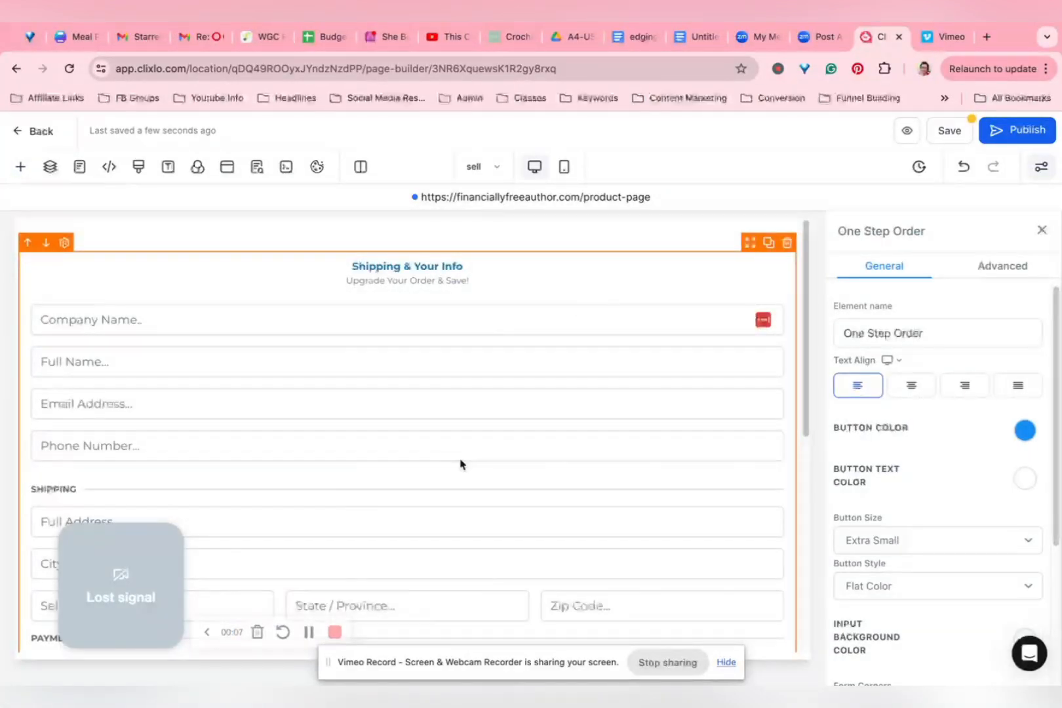
- Look over the one-step order form and clear its headline in the advanced form options
{"action": "scroll", "coordinate": [462, 462], "scroll_direction": "down", "scroll_amount": 8}
{"action": "scroll", "coordinate": [462, 462], "scroll_direction": "up", "scroll_amount": 8}
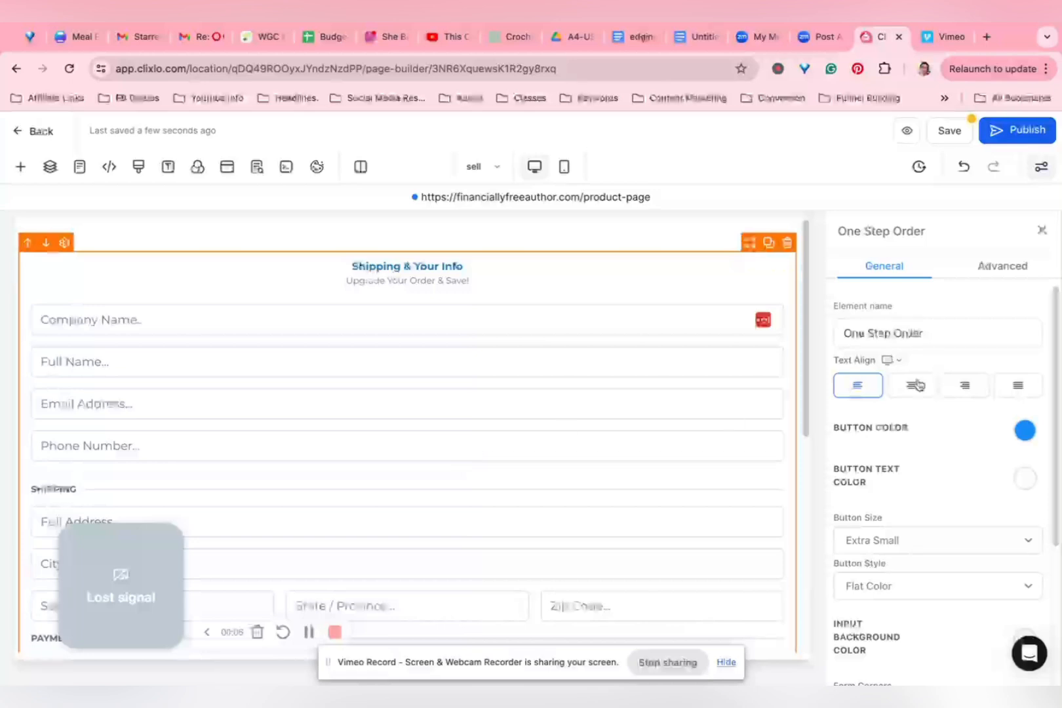
{"action": "left_click", "coordinate": [1012, 270]}
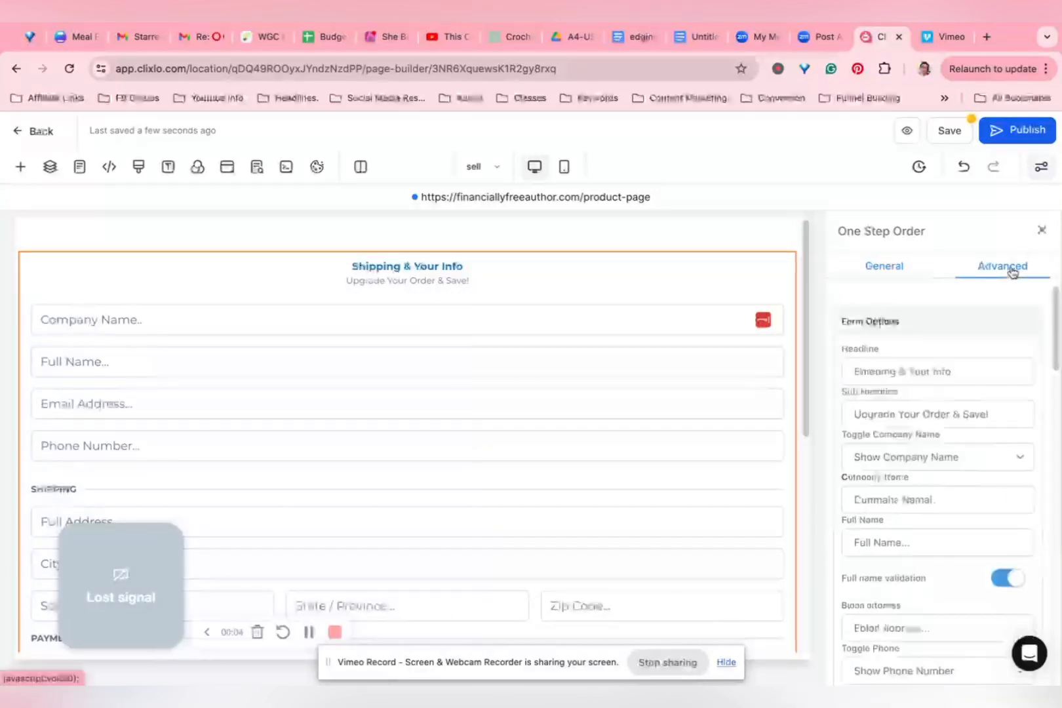
{"action": "left_click", "coordinate": [933, 367]}
{"action": "key", "text": "ctrl+a"}
{"action": "key", "text": "BackSpace"}
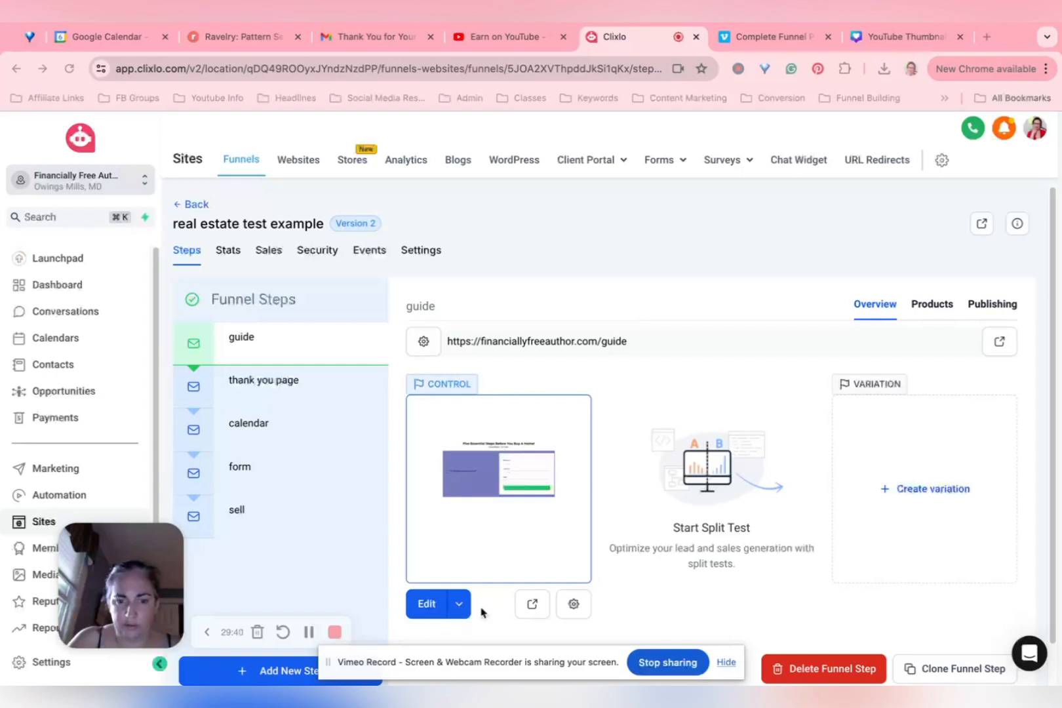
- Preview the funnel's live guide page and thank you page
{"action": "left_click", "coordinate": [532, 604]}
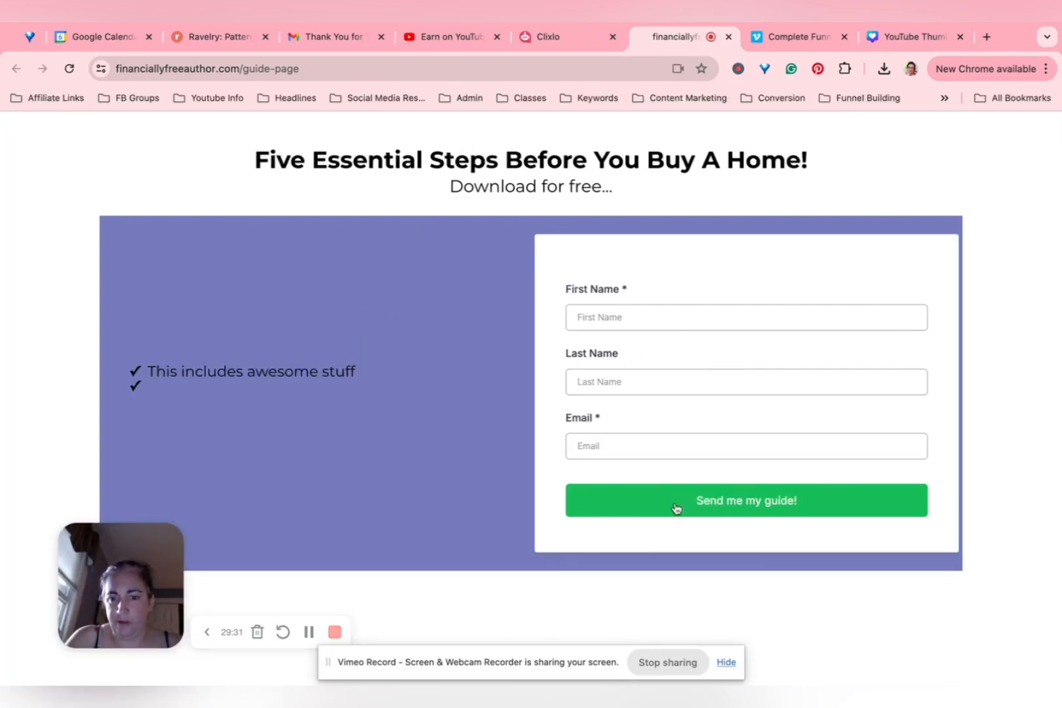
{"action": "left_click", "coordinate": [563, 46]}
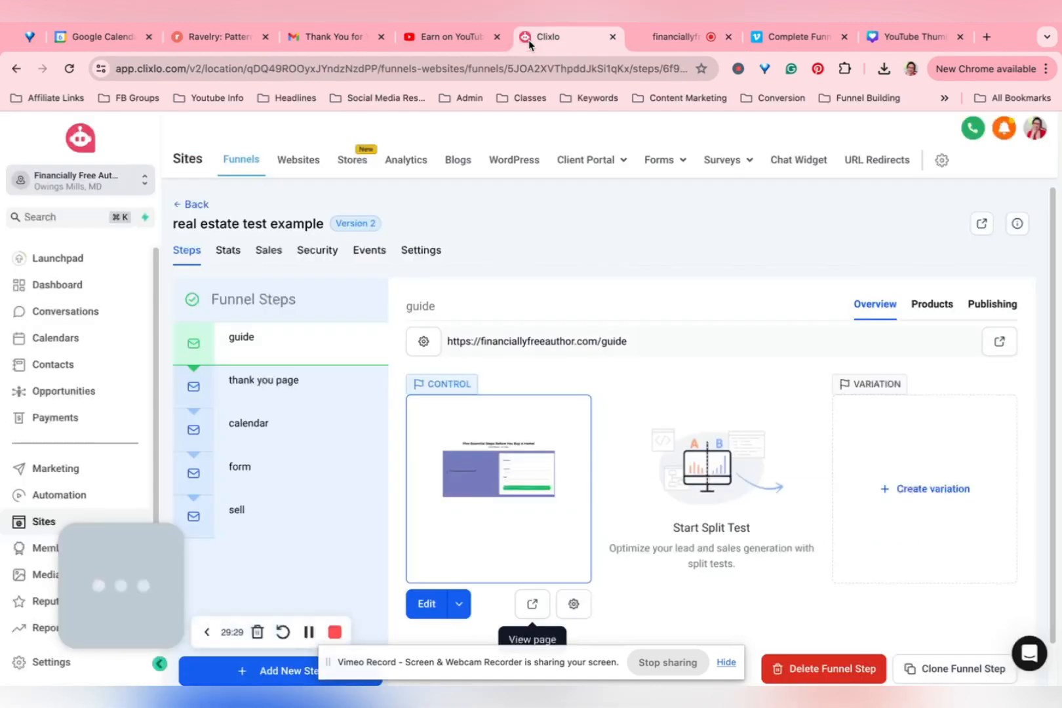
{"action": "left_click", "coordinate": [229, 396]}
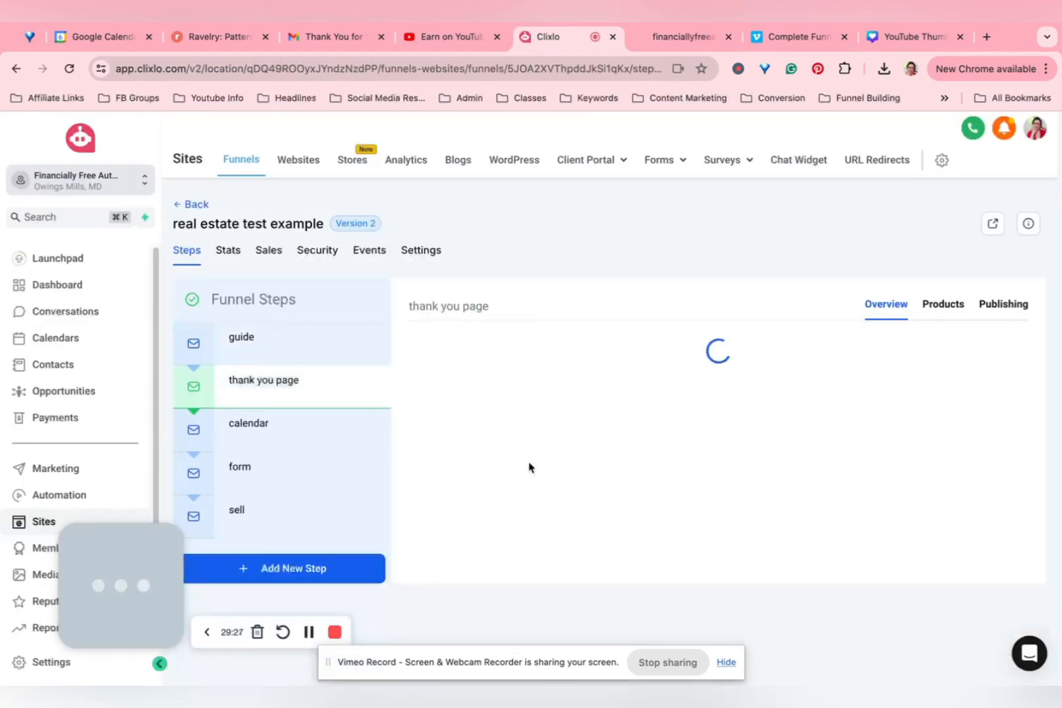
{"action": "left_click", "coordinate": [534, 614]}
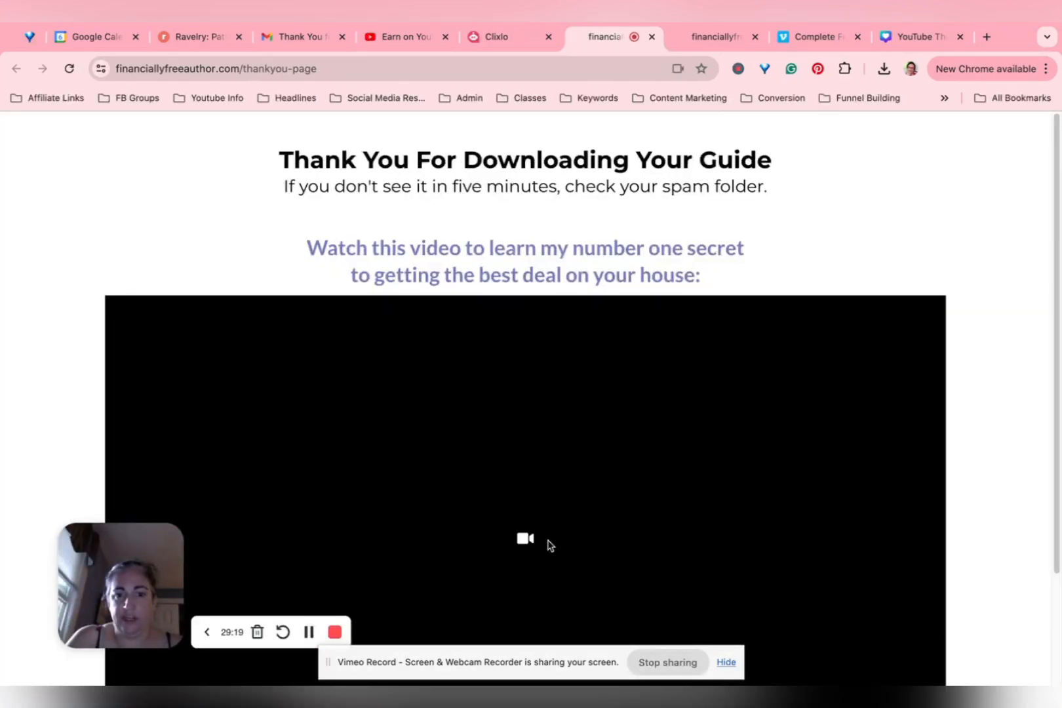
- Look over the rest of the live thank you page and return to the funnel's calendar step
{"action": "scroll", "coordinate": [549, 545], "scroll_direction": "down", "scroll_amount": 3}
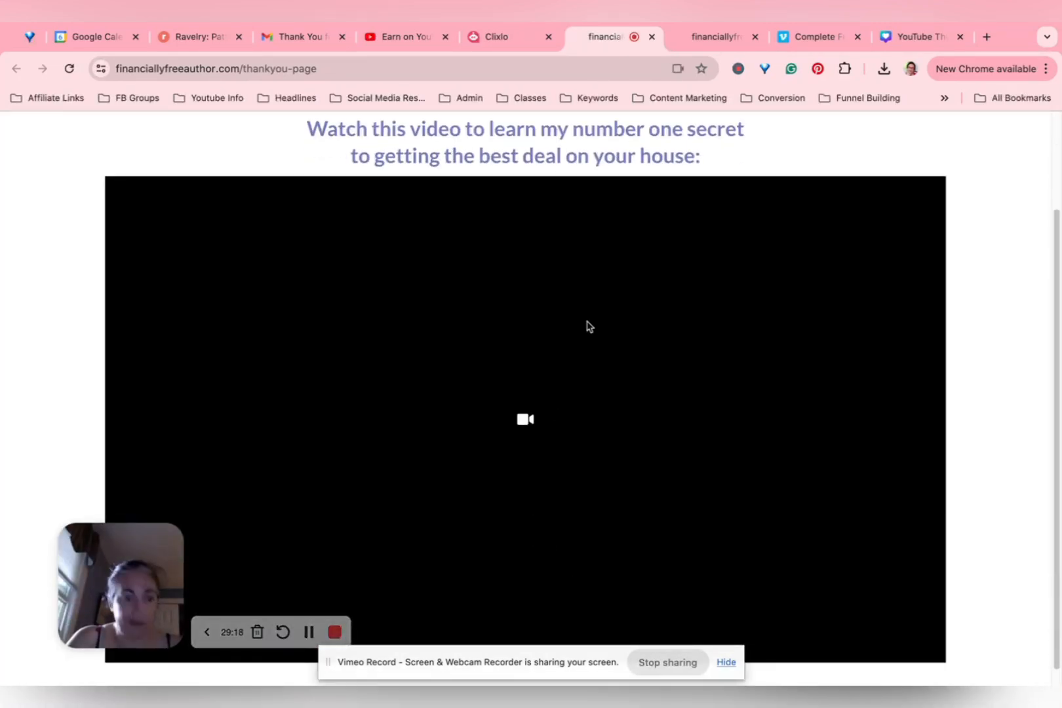
{"action": "left_click", "coordinate": [504, 43]}
{"action": "left_click", "coordinate": [253, 428]}
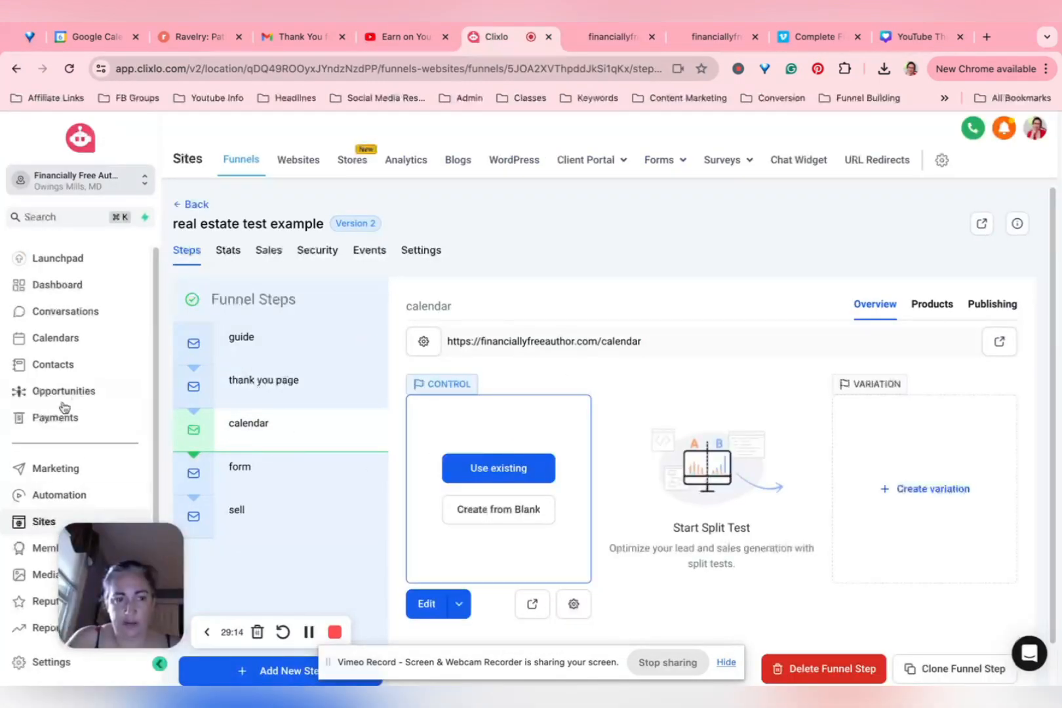
- Review the deliver buyers guide workflow among the recent automations and return to the workflow list
{"action": "left_click", "coordinate": [56, 496]}
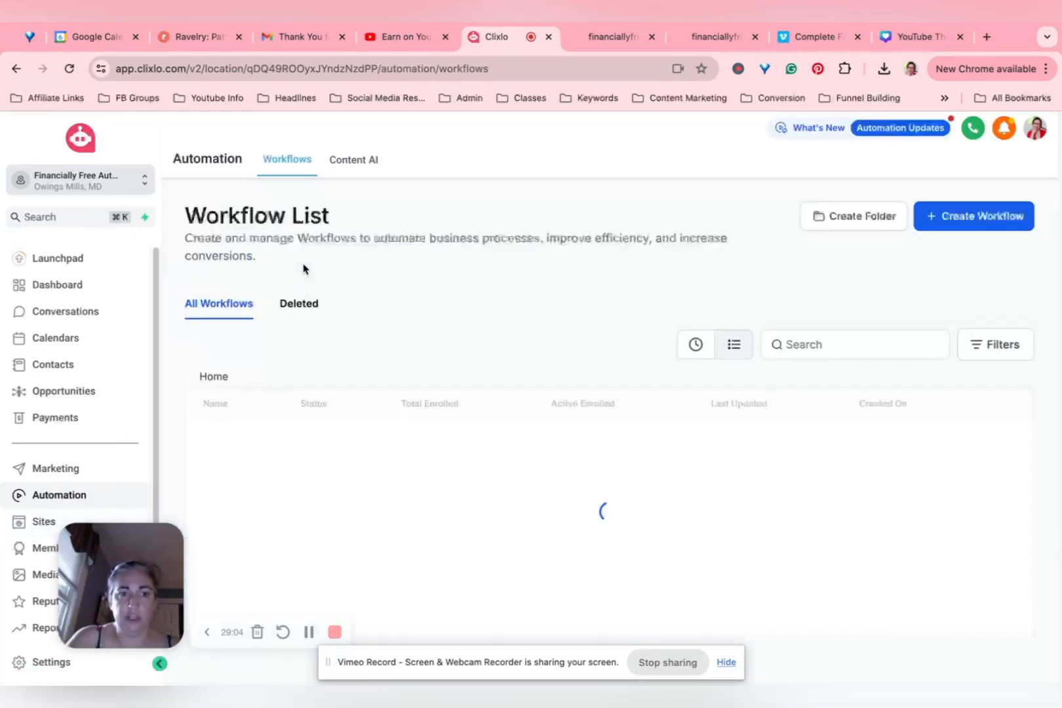
{"action": "left_click", "coordinate": [684, 345]}
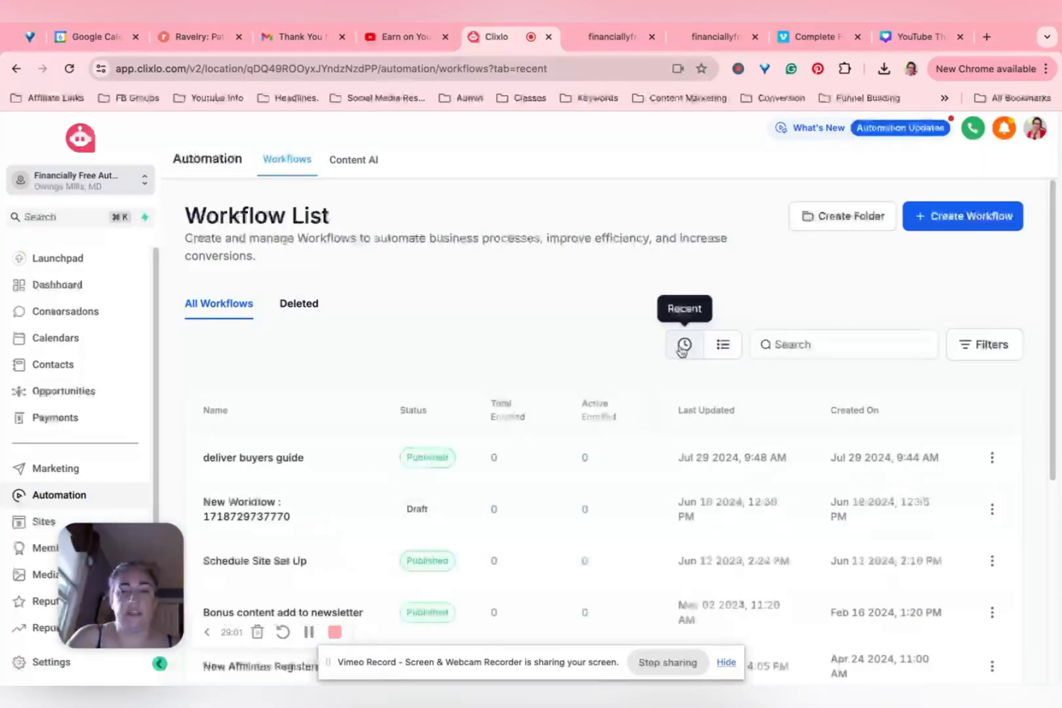
{"action": "left_click", "coordinate": [248, 457]}
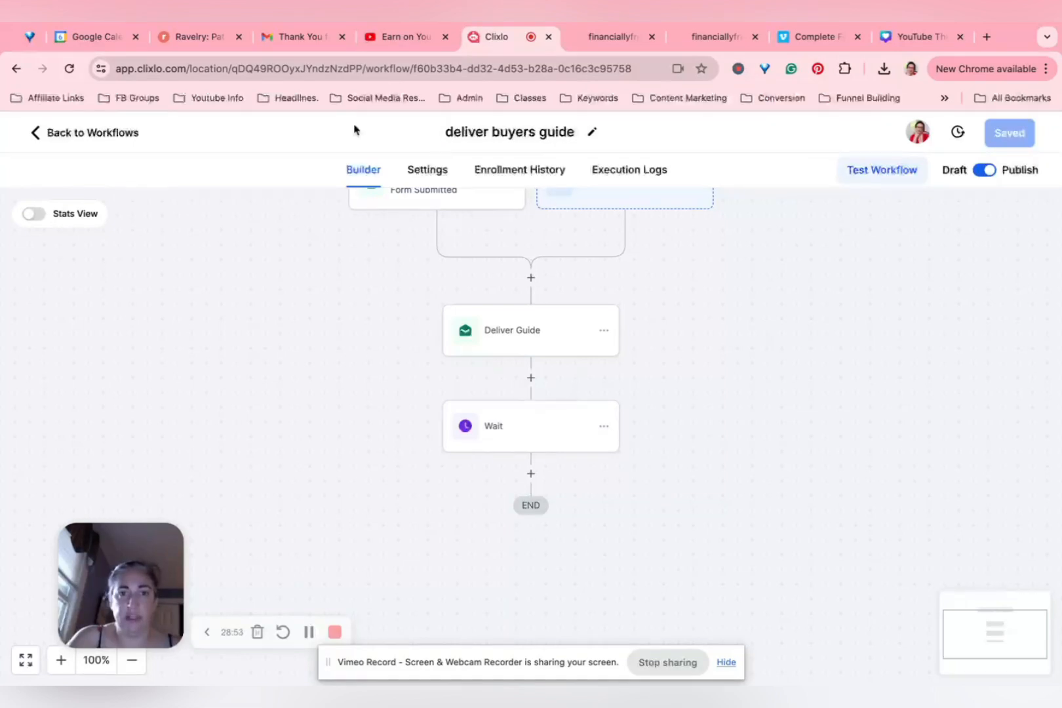
{"action": "left_click", "coordinate": [80, 138]}
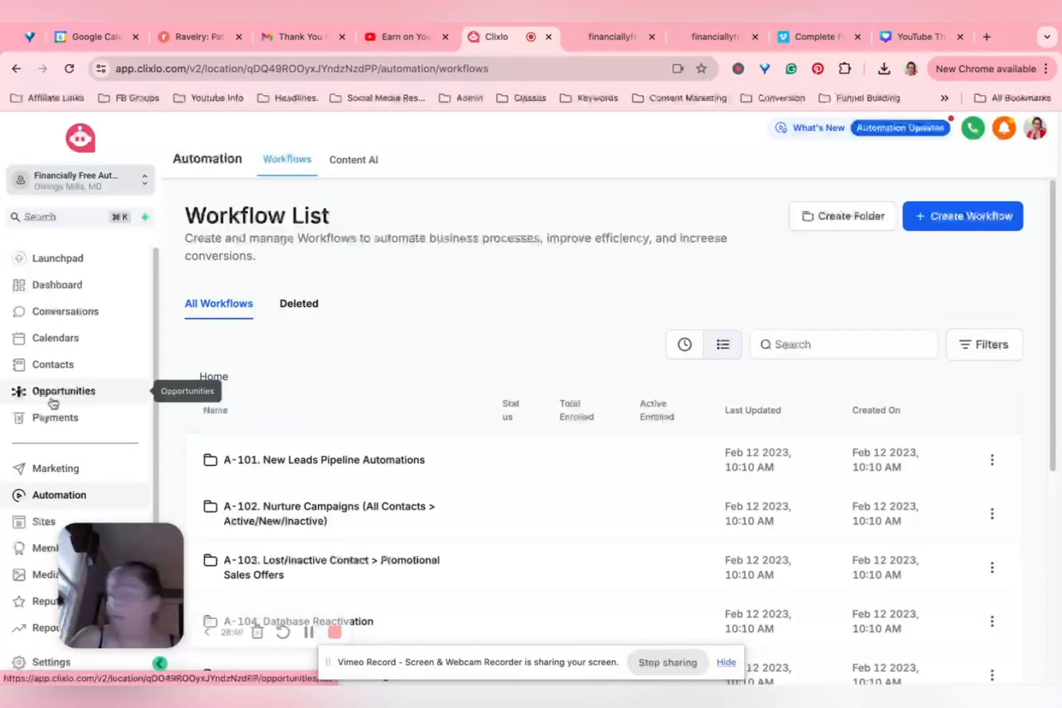
- Open the eadfasdf calendar for editing from the calendar settings
{"action": "left_click", "coordinate": [73, 342]}
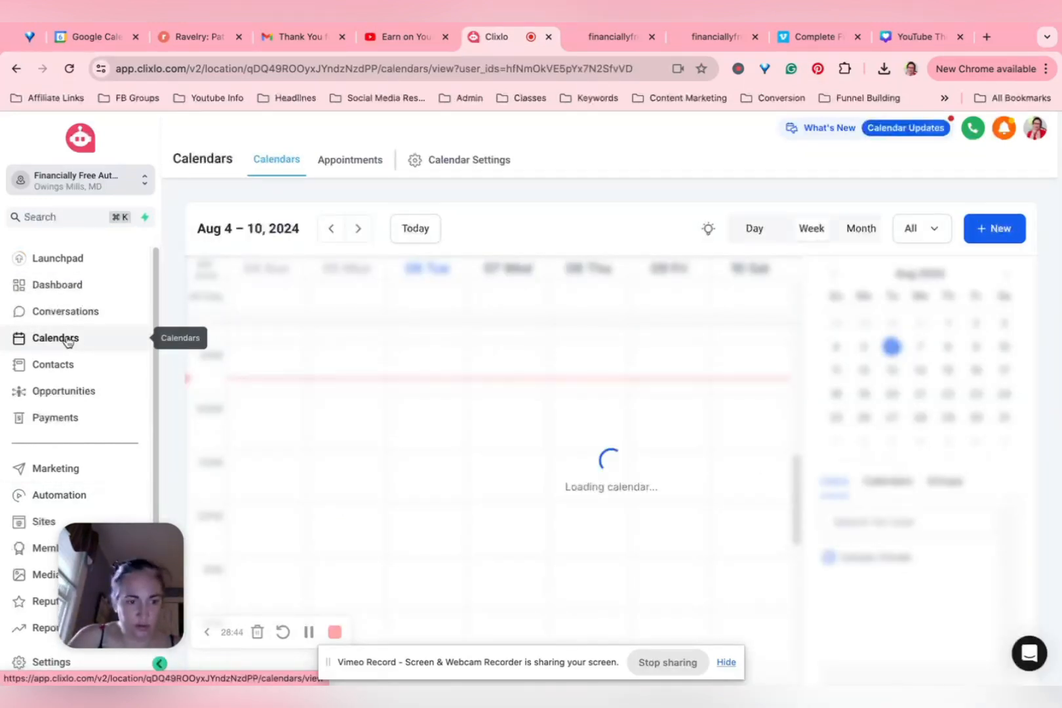
{"action": "left_click", "coordinate": [494, 162]}
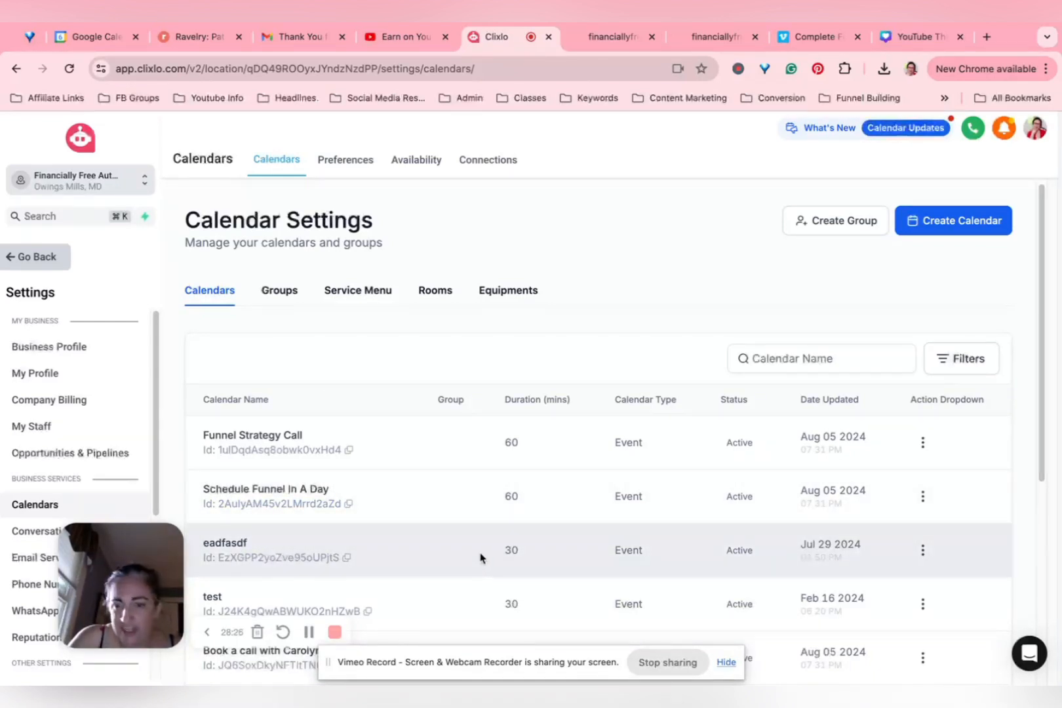
{"action": "left_click", "coordinate": [923, 550]}
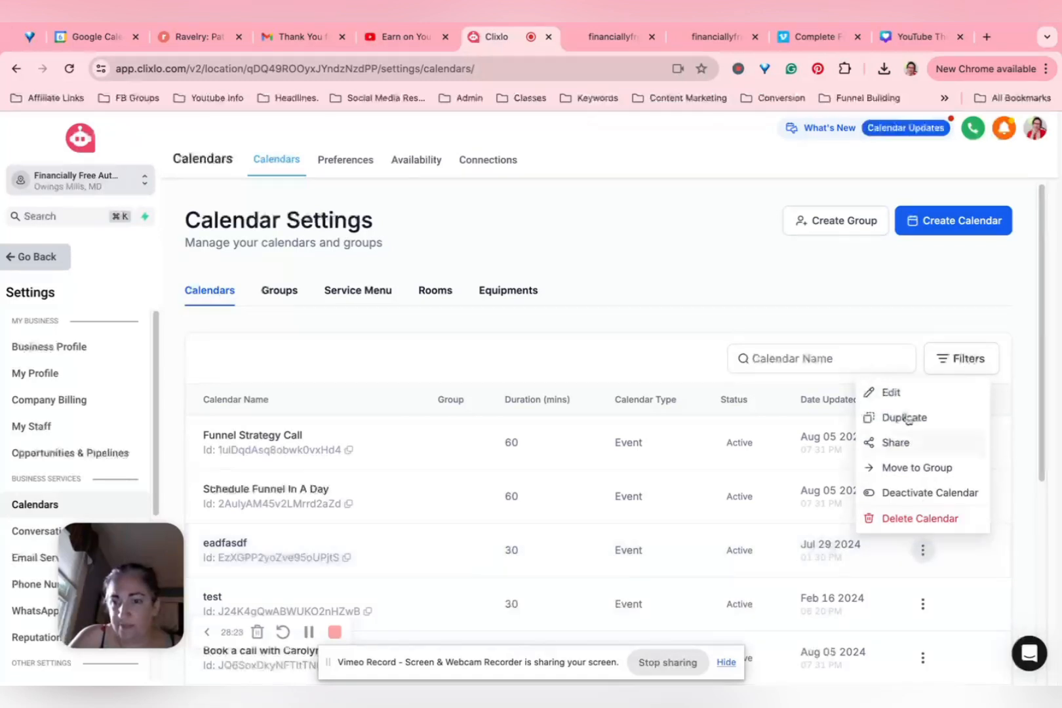
{"action": "left_click", "coordinate": [907, 391]}
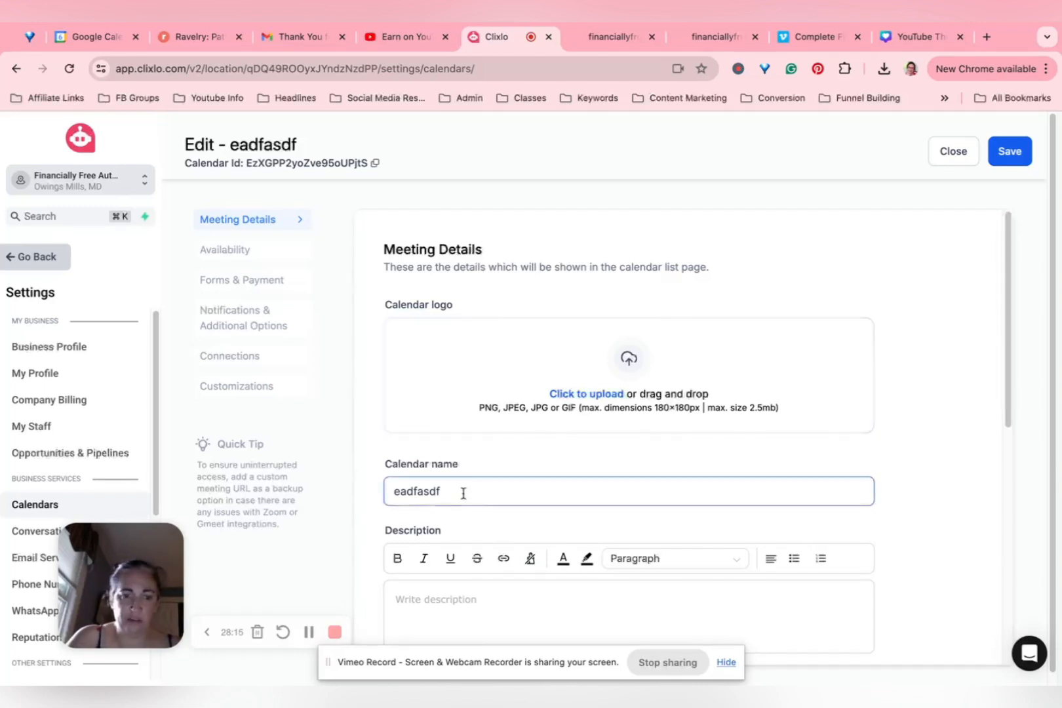
- Examine the calendar's meeting details, including custom URL, meeting invite title and location, and leave the calendar settings
{"action": "scroll", "coordinate": [465, 492], "scroll_direction": "down", "scroll_amount": 2}
{"action": "scroll", "coordinate": [476, 539], "scroll_direction": "down", "scroll_amount": 3}
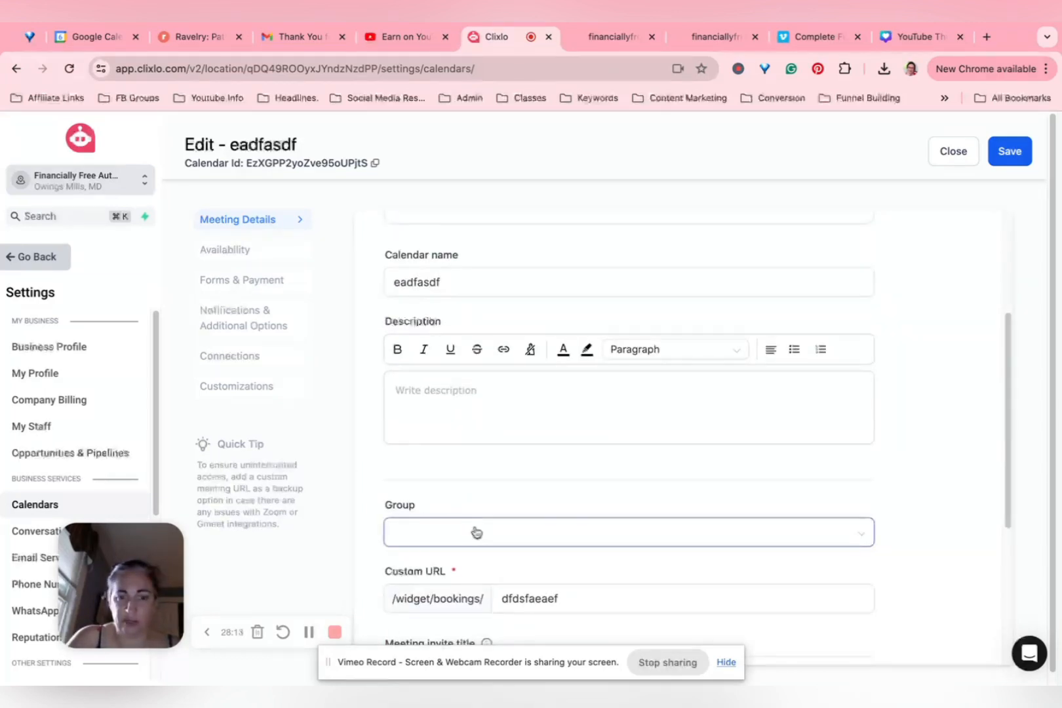
{"action": "scroll", "coordinate": [474, 531], "scroll_direction": "down", "scroll_amount": 4}
{"action": "left_click", "coordinate": [493, 514]}
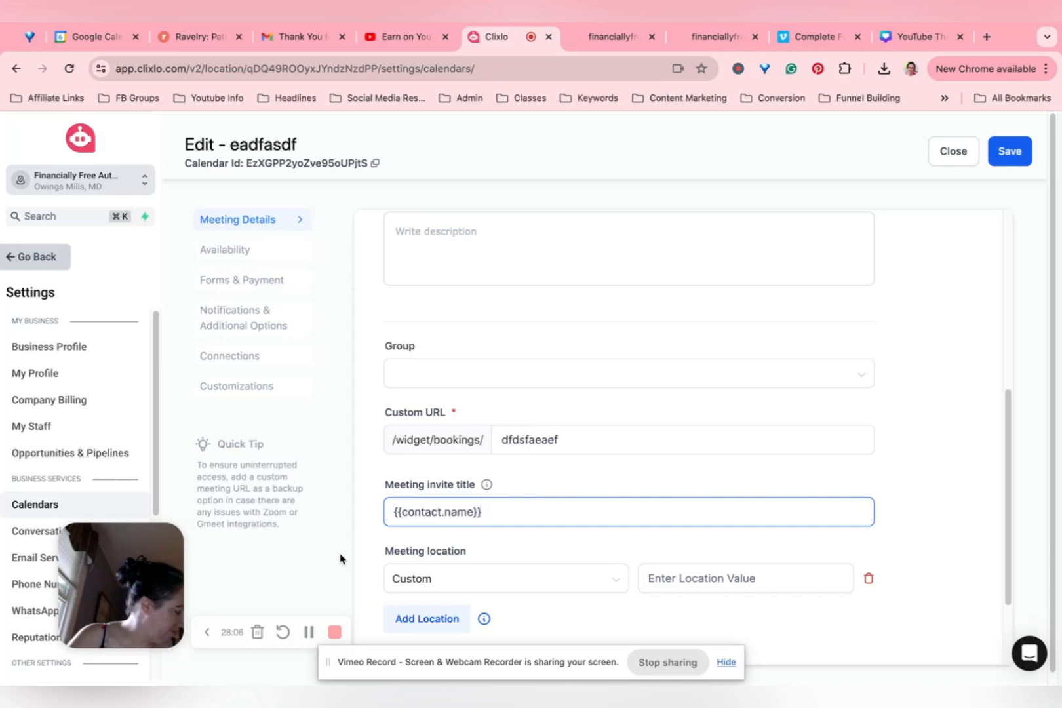
{"action": "scroll", "coordinate": [340, 559], "scroll_direction": "down", "scroll_amount": 1}
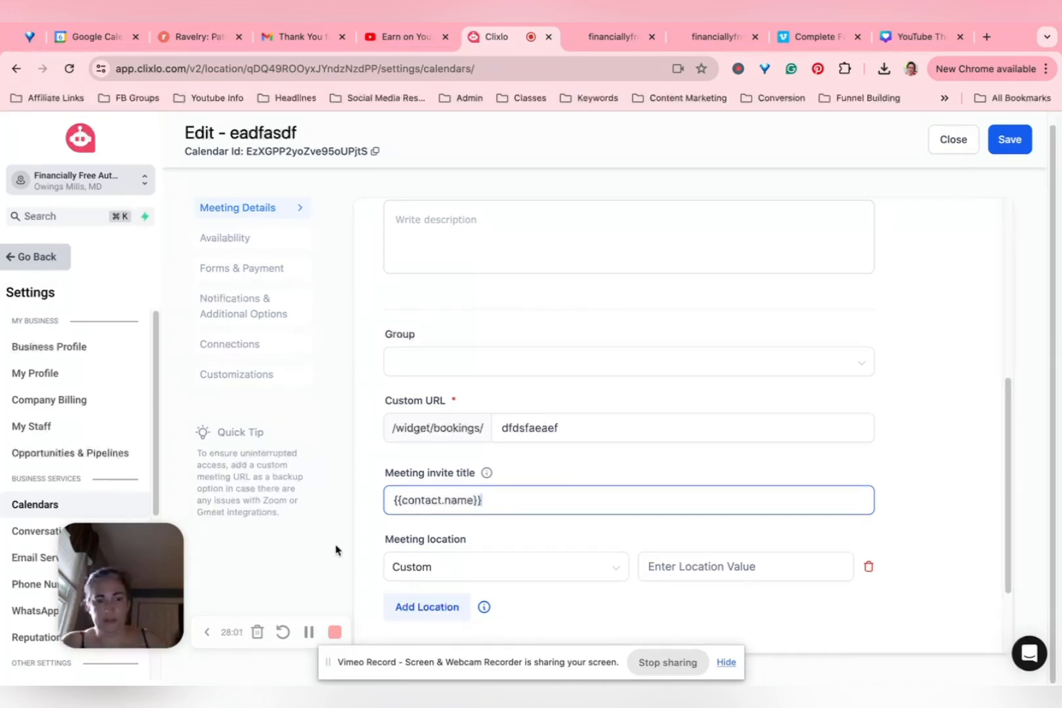
{"action": "scroll", "coordinate": [434, 545], "scroll_direction": "down", "scroll_amount": 3}
{"action": "scroll", "coordinate": [426, 545], "scroll_direction": "up", "scroll_amount": 10}
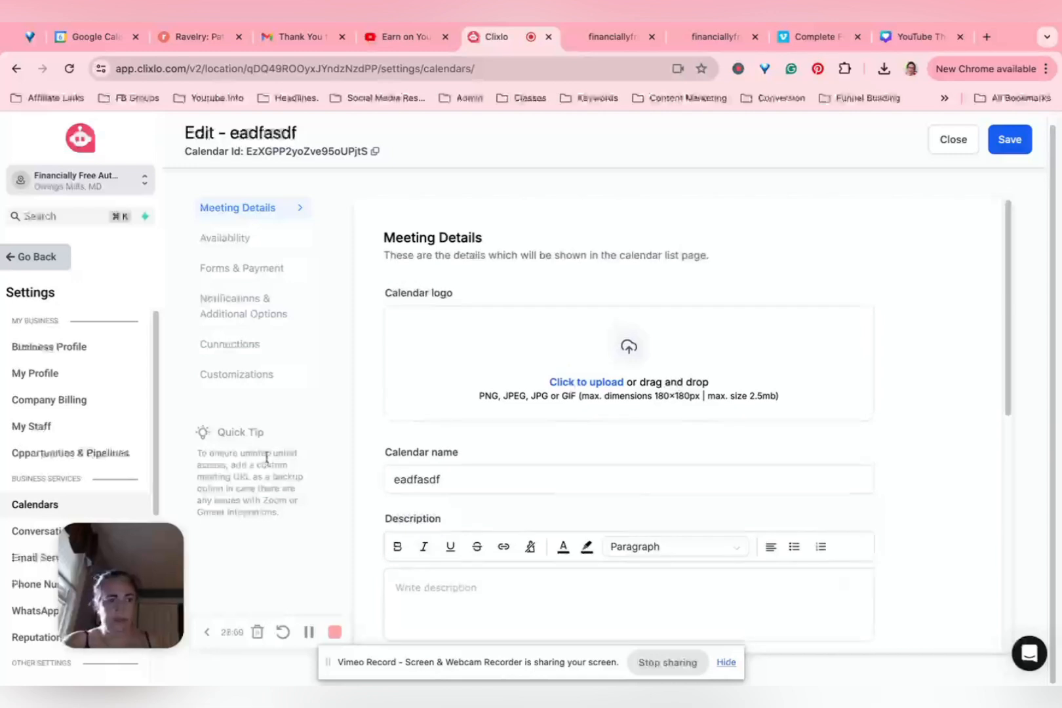
{"action": "left_click", "coordinate": [41, 259]}
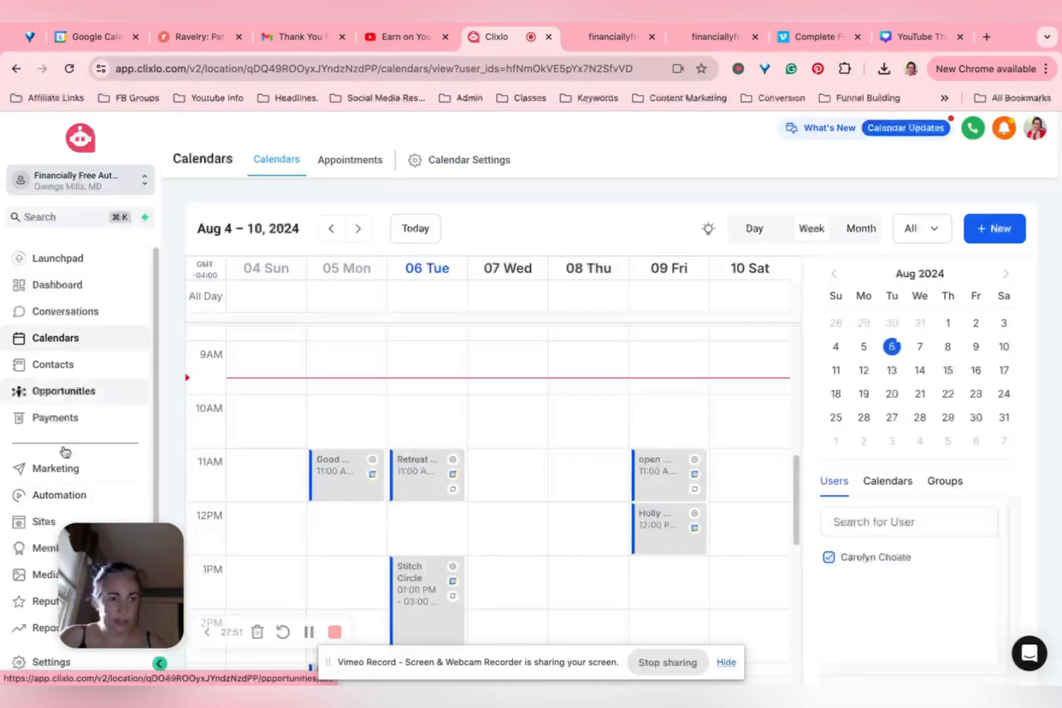
- Open the thank you page of the recent real estate test example funnel in the page editor
{"action": "left_click", "coordinate": [36, 524]}
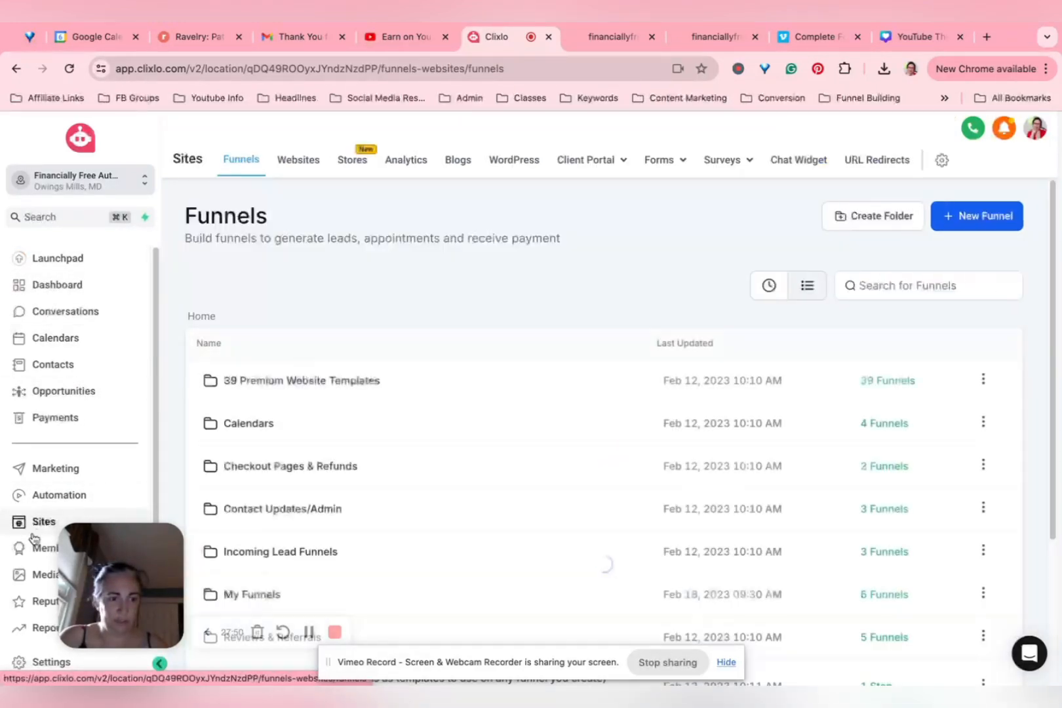
{"action": "left_click", "coordinate": [768, 299]}
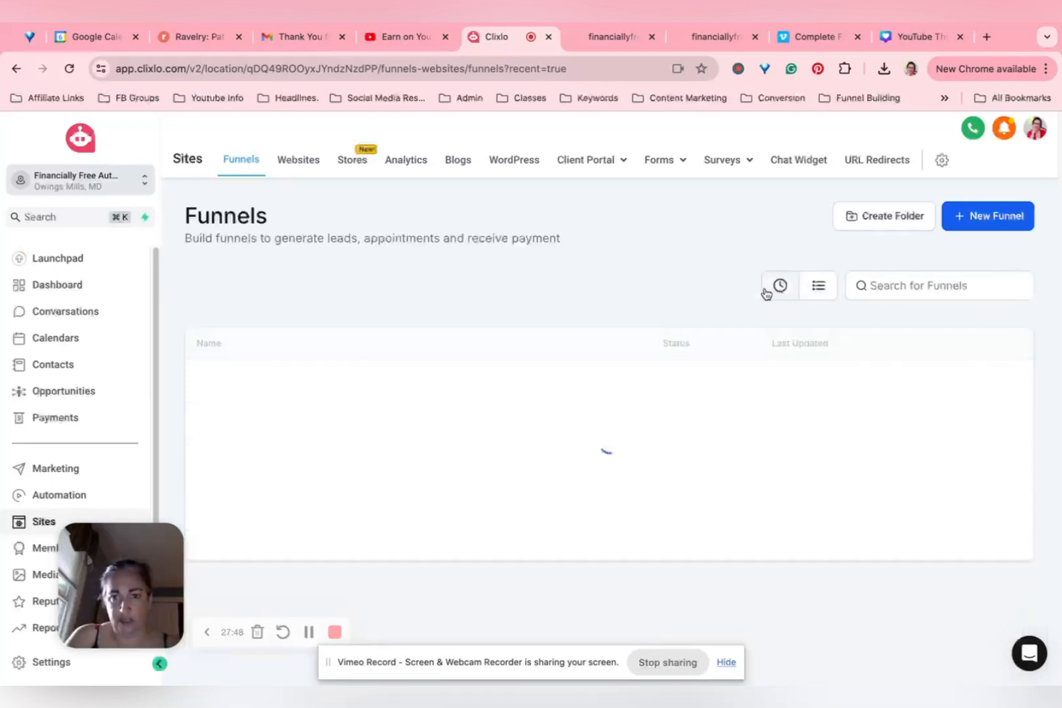
{"action": "left_click", "coordinate": [281, 382]}
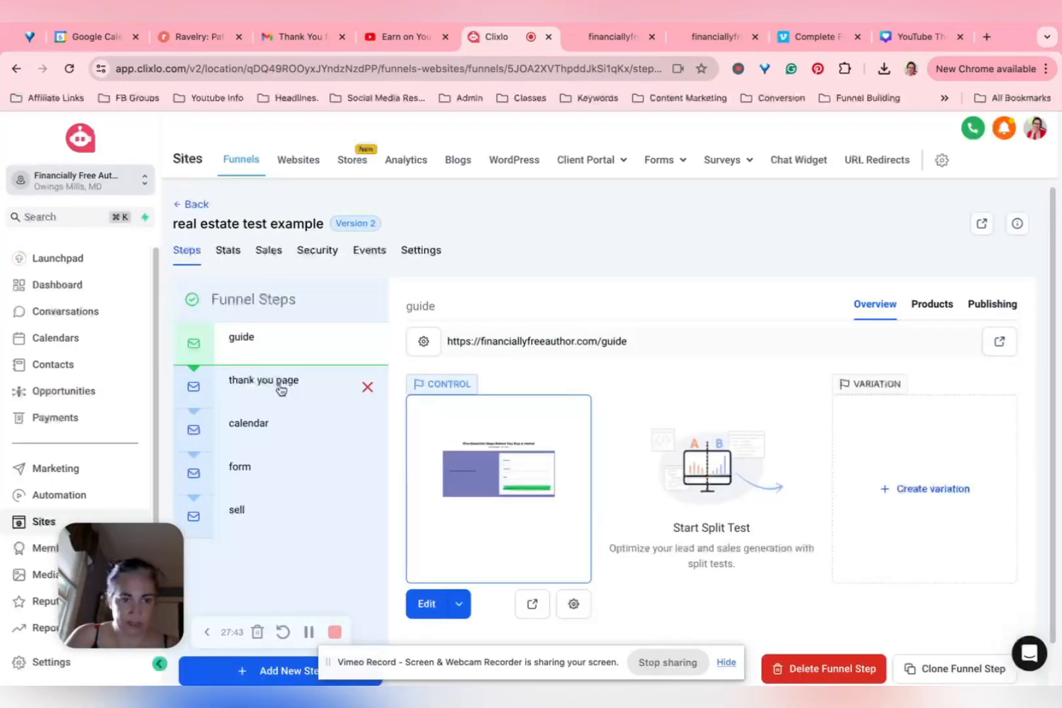
{"action": "left_click", "coordinate": [266, 419]}
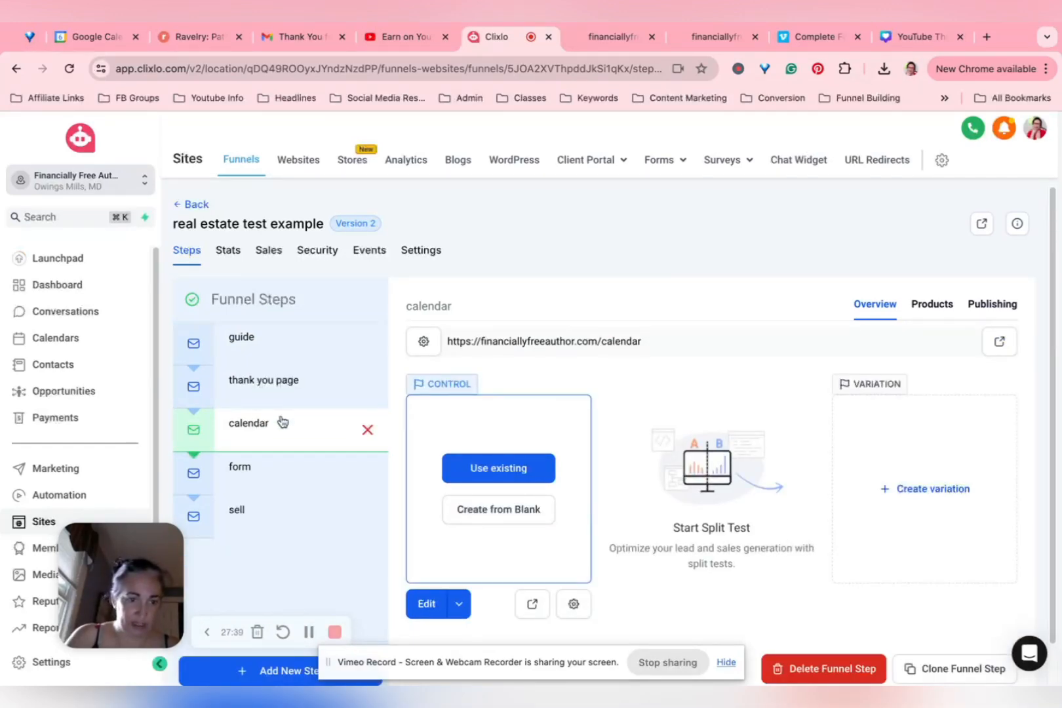
{"action": "left_click", "coordinate": [272, 392]}
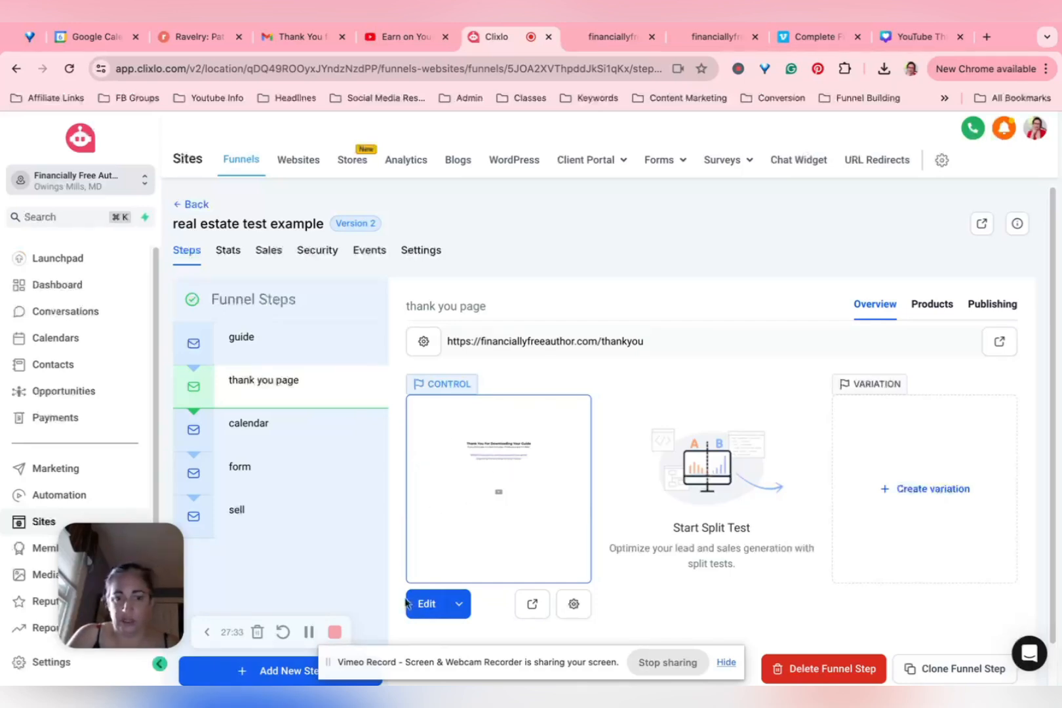
{"action": "left_click", "coordinate": [428, 604]}
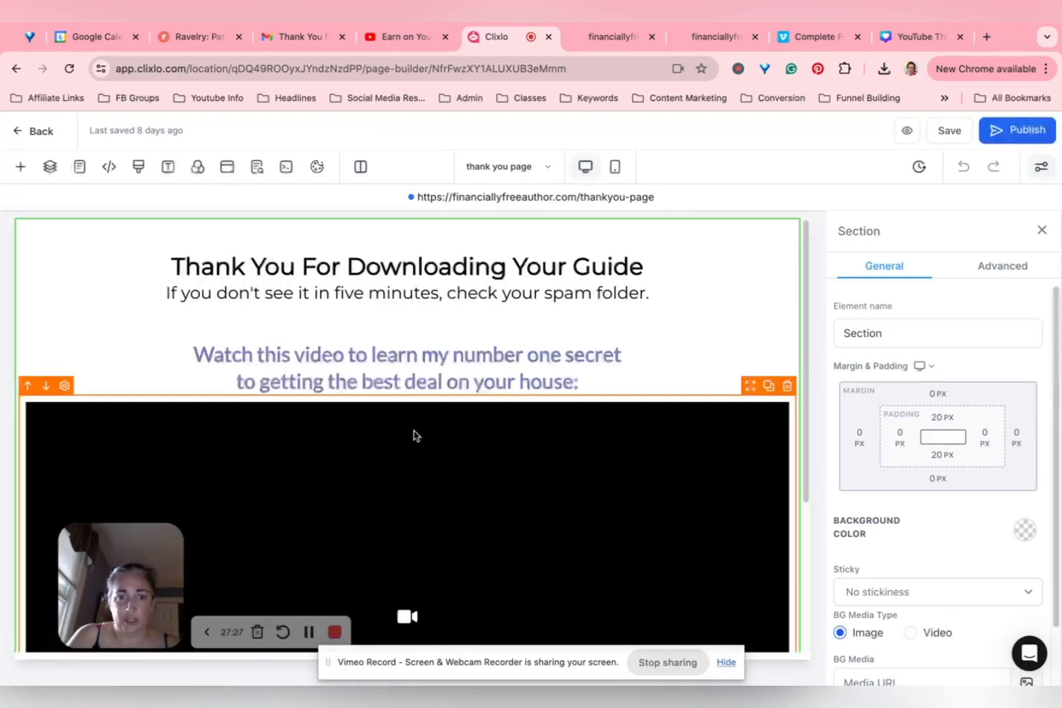
- Add a white rounded button with a solid black outline beneath the video on the thank you page
{"action": "scroll", "coordinate": [412, 436], "scroll_direction": "down", "scroll_amount": 3}
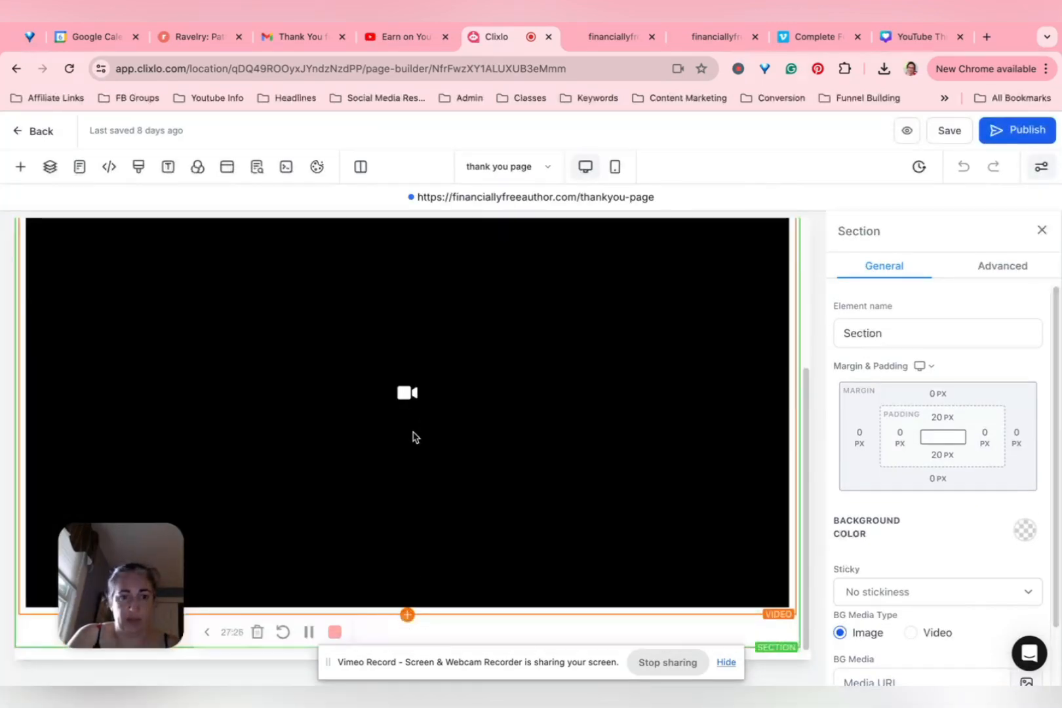
{"action": "left_click", "coordinate": [407, 615]}
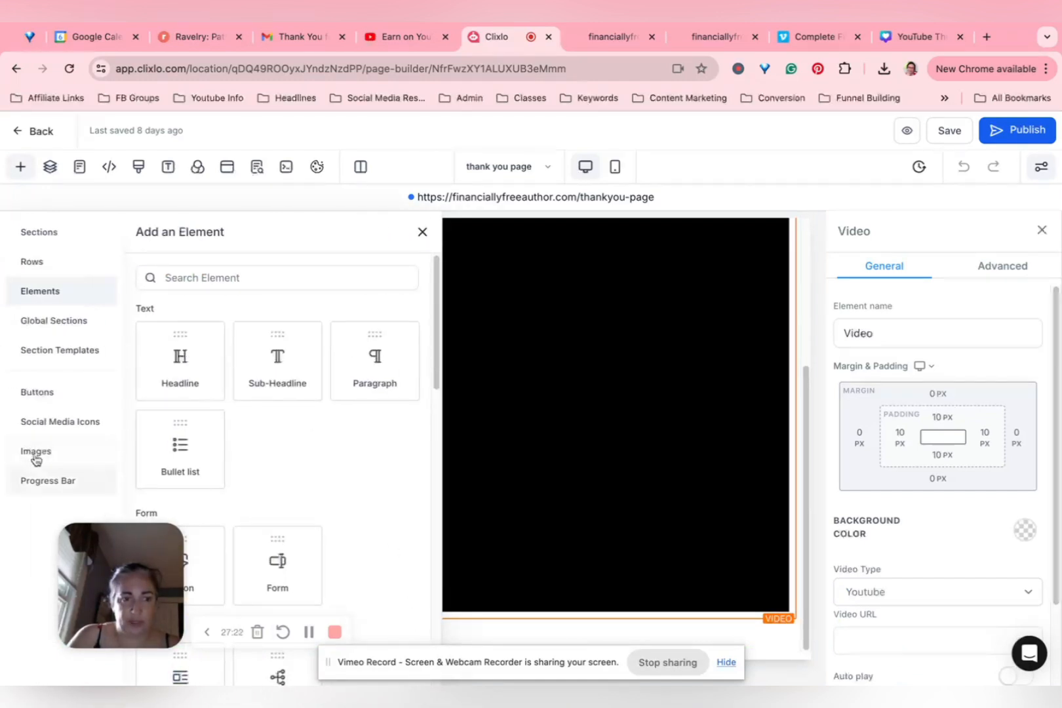
{"action": "left_click", "coordinate": [38, 391]}
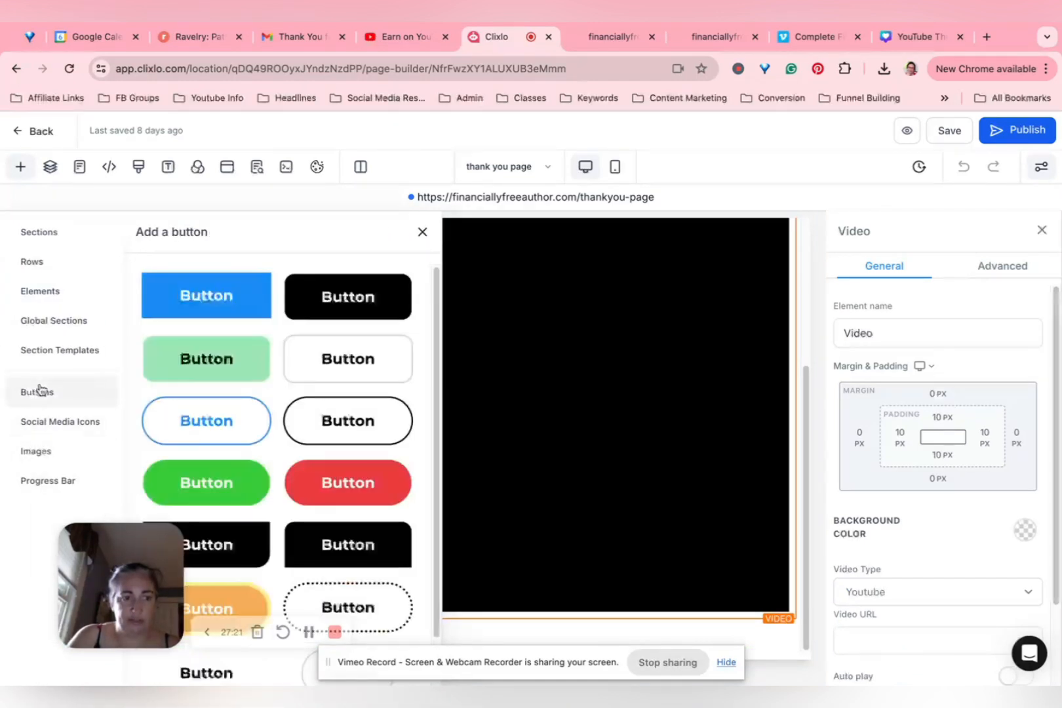
{"action": "left_click", "coordinate": [348, 417]}
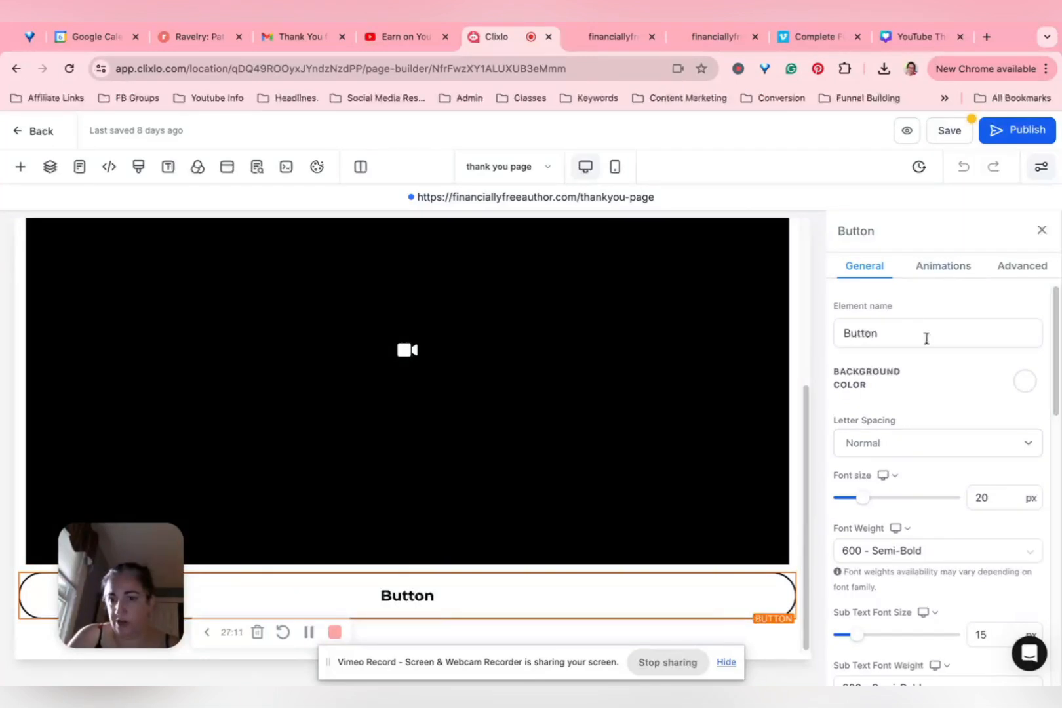
{"action": "scroll", "coordinate": [946, 502], "scroll_direction": "down", "scroll_amount": 3}
{"action": "scroll", "coordinate": [932, 328], "scroll_direction": "up", "scroll_amount": 3}
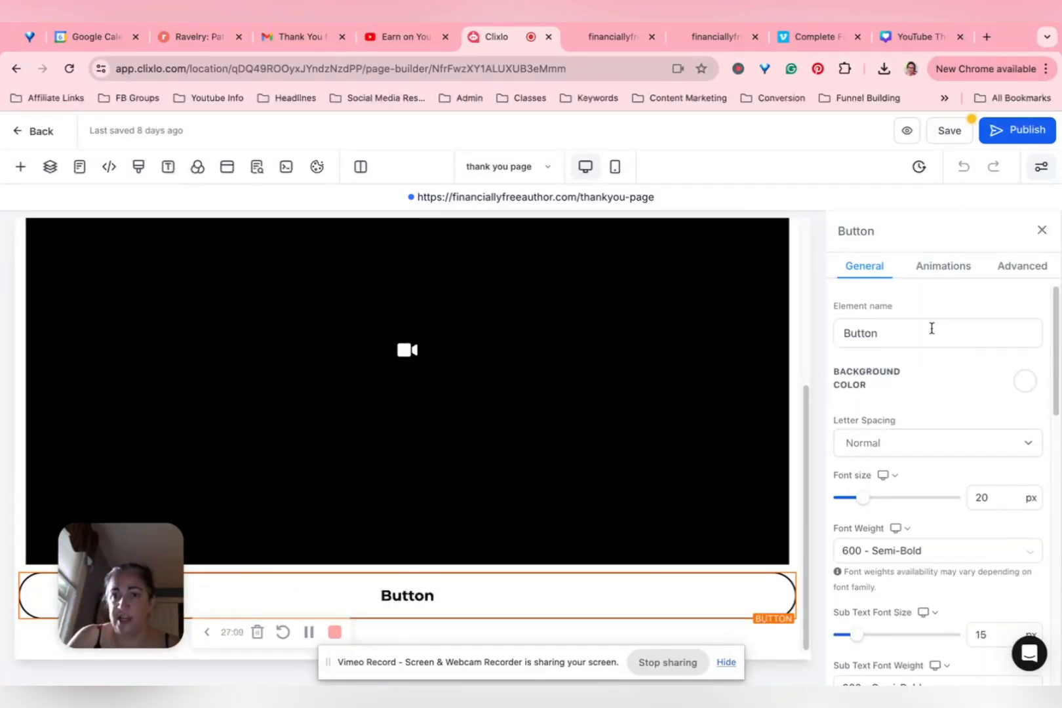
- Try the Fade Right, Slide Left and Flip in X entrance animations on the button and settle on Fade Up
{"action": "left_click", "coordinate": [946, 267]}
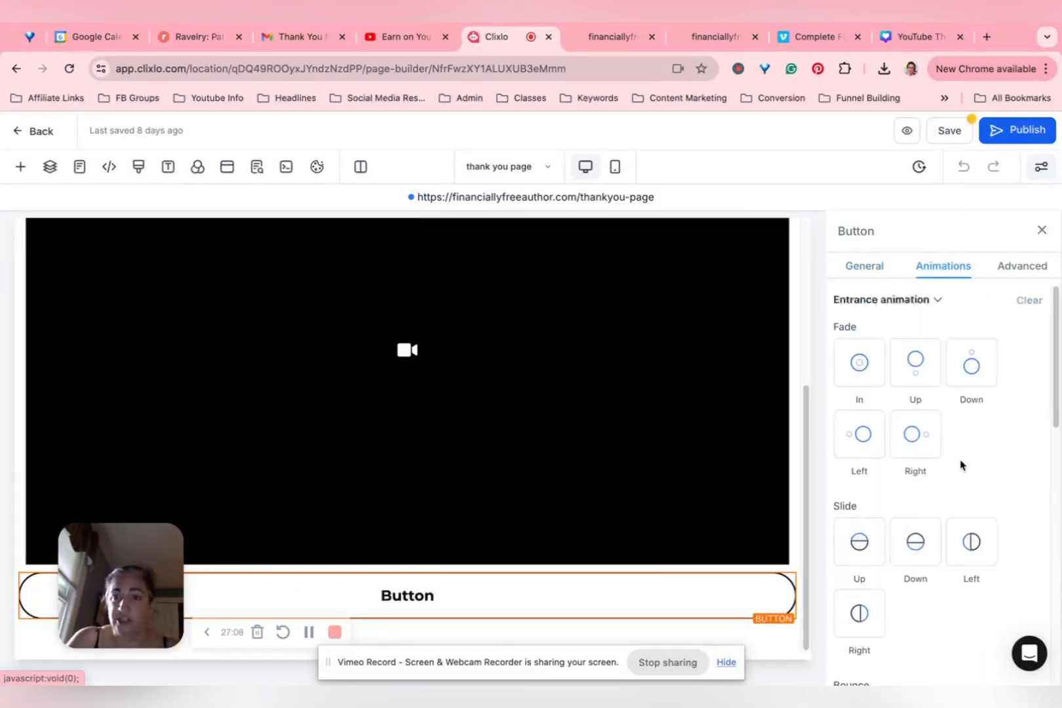
{"action": "left_click", "coordinate": [927, 450]}
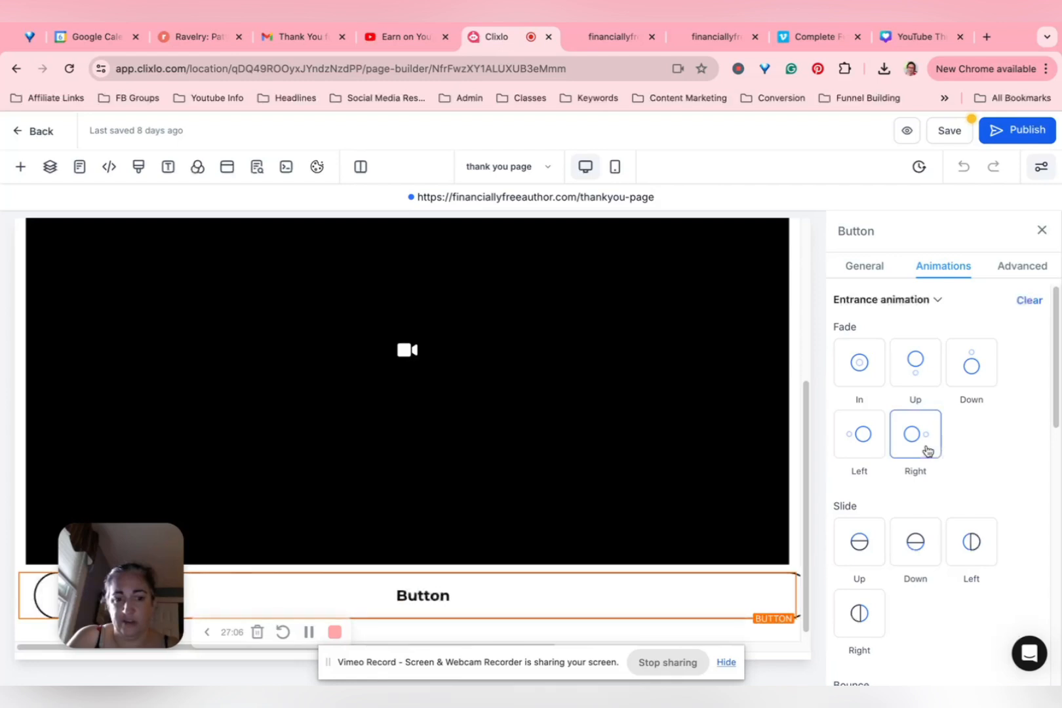
{"action": "left_click", "coordinate": [973, 554]}
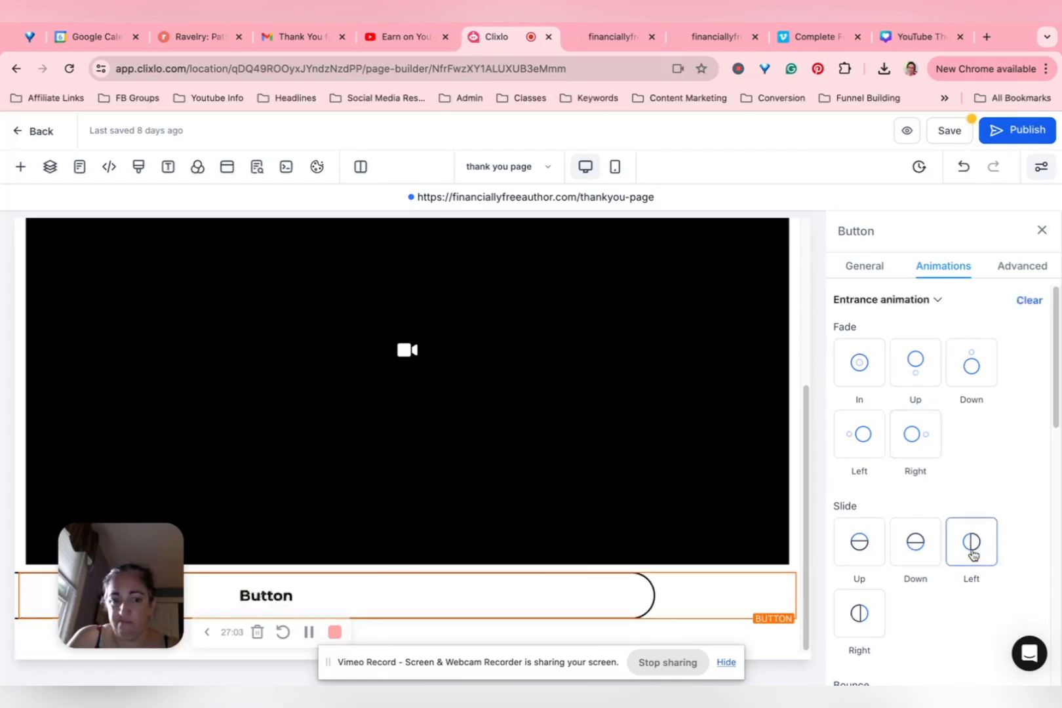
{"action": "scroll", "coordinate": [970, 553], "scroll_direction": "down", "scroll_amount": 4}
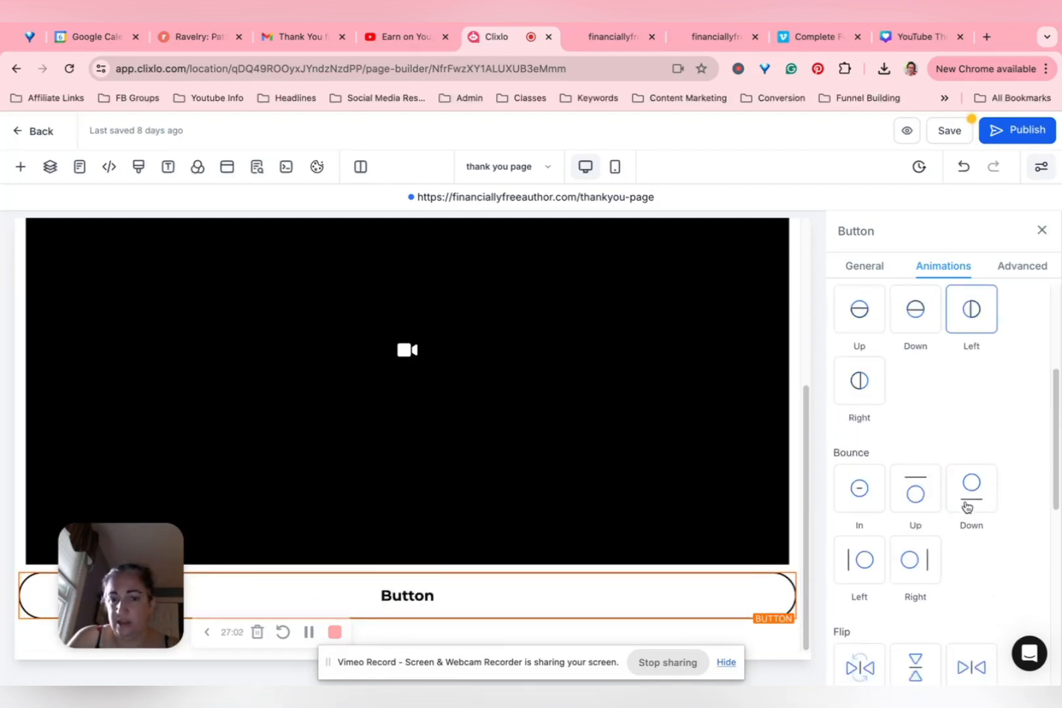
{"action": "scroll", "coordinate": [957, 564], "scroll_direction": "down", "scroll_amount": 2}
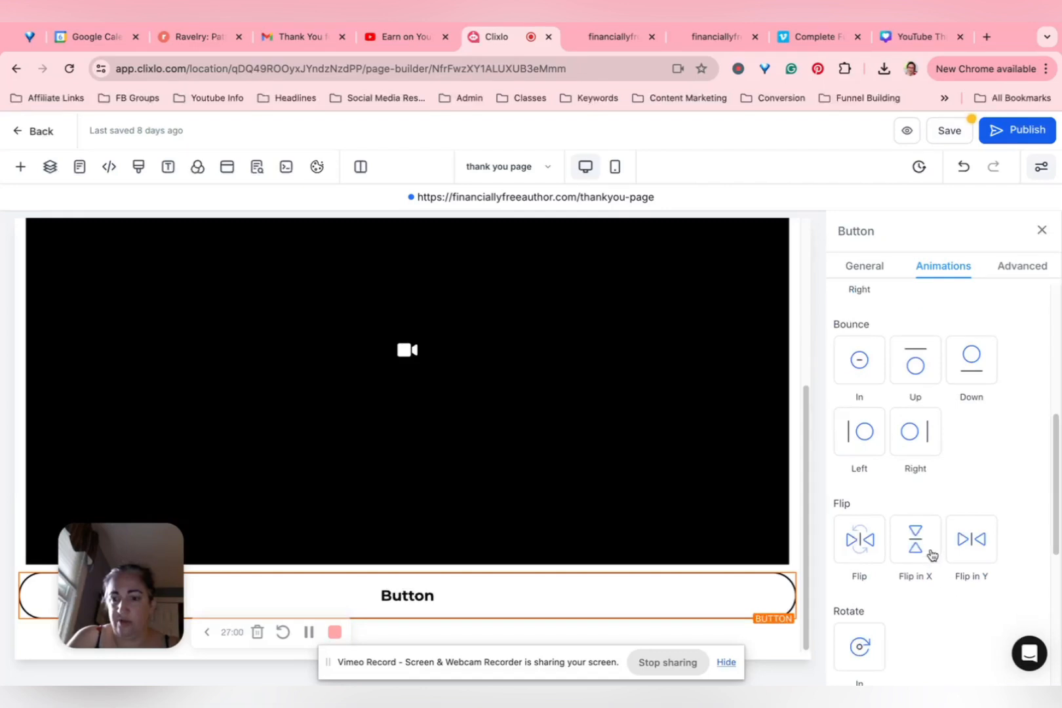
{"action": "left_click", "coordinate": [932, 554]}
{"action": "scroll", "coordinate": [932, 553], "scroll_direction": "up", "scroll_amount": 4}
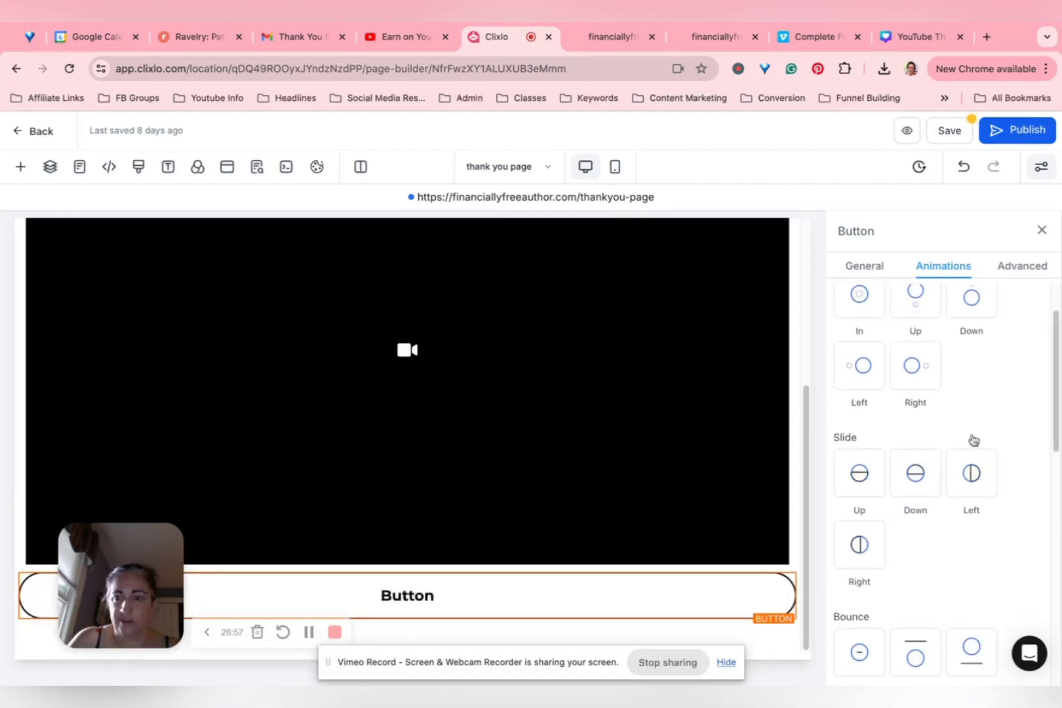
{"action": "left_click", "coordinate": [937, 296]}
{"action": "scroll", "coordinate": [937, 298], "scroll_direction": "up", "scroll_amount": 1}
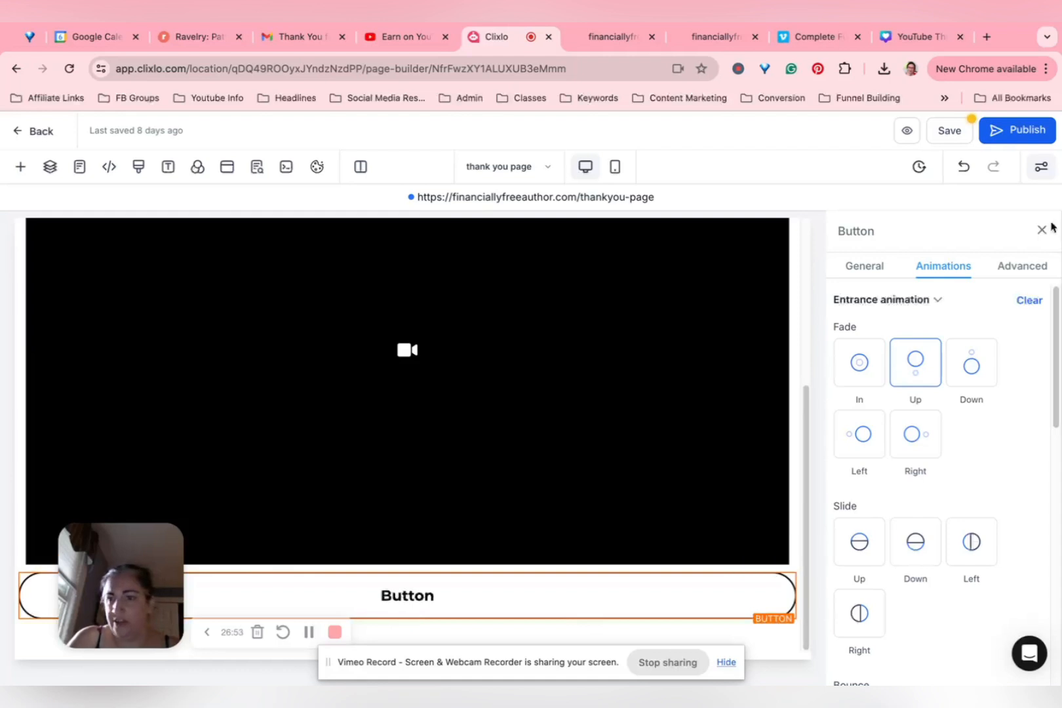
- Change the button's text to "Click here to schedule your consultation"
{"action": "left_click", "coordinate": [866, 266]}
{"action": "scroll", "coordinate": [910, 426], "scroll_direction": "down", "scroll_amount": 4}
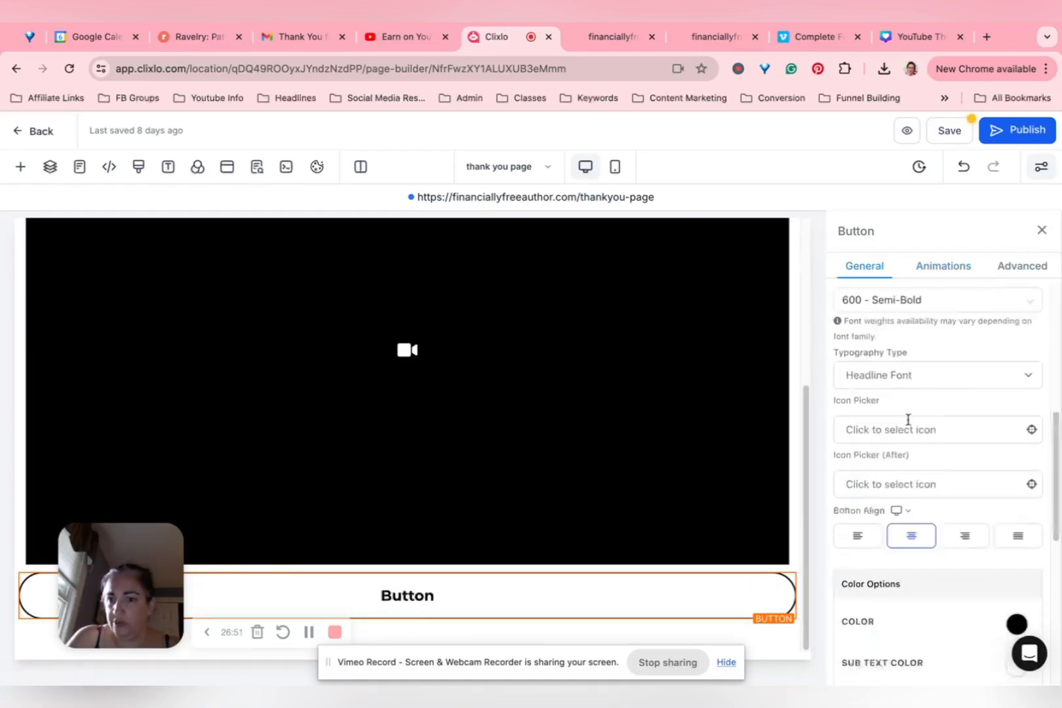
{"action": "scroll", "coordinate": [910, 373], "scroll_direction": "down", "scroll_amount": 5}
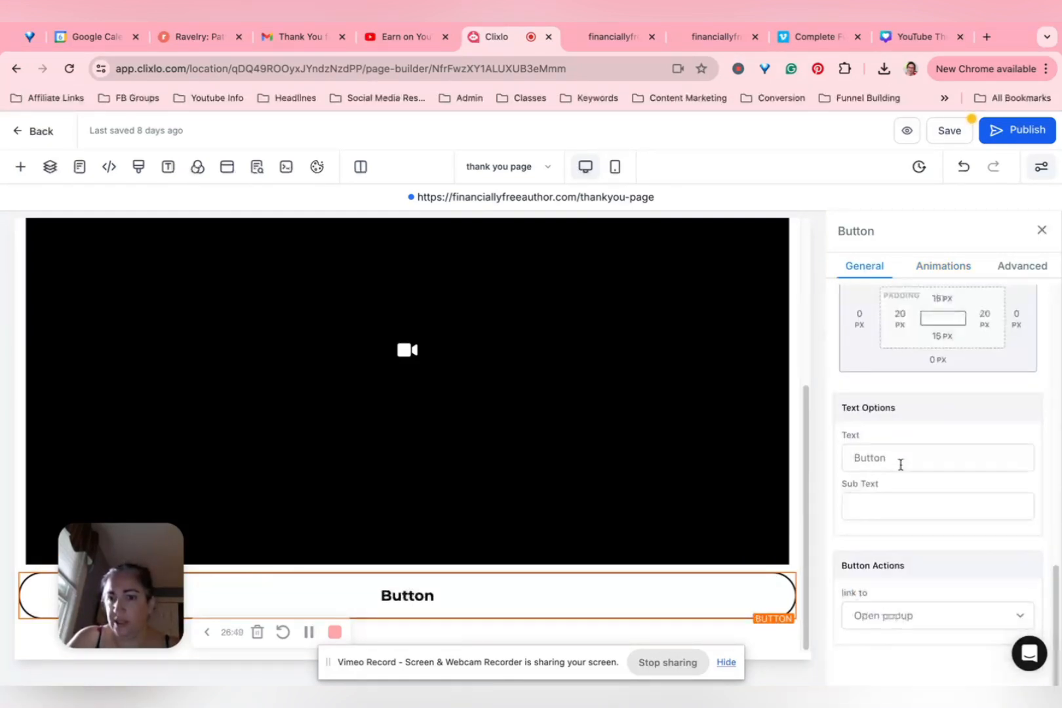
{"action": "left_click", "coordinate": [900, 460]}
{"action": "key", "text": "super+a"}
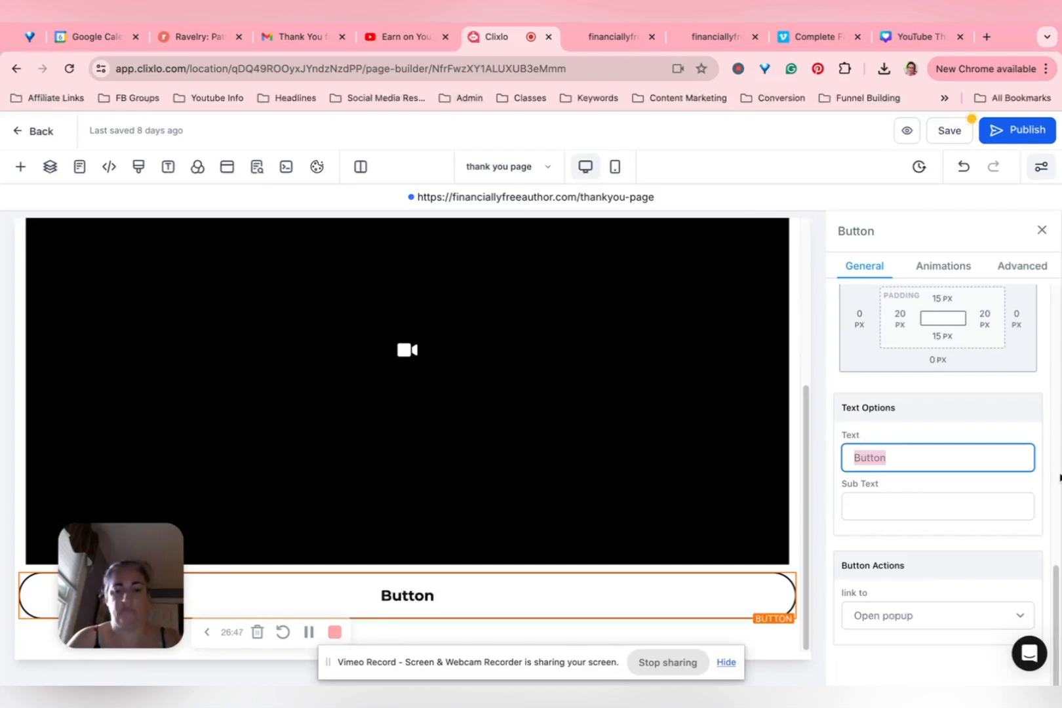
{"action": "type", "text": "Click here to schedule yoru"}
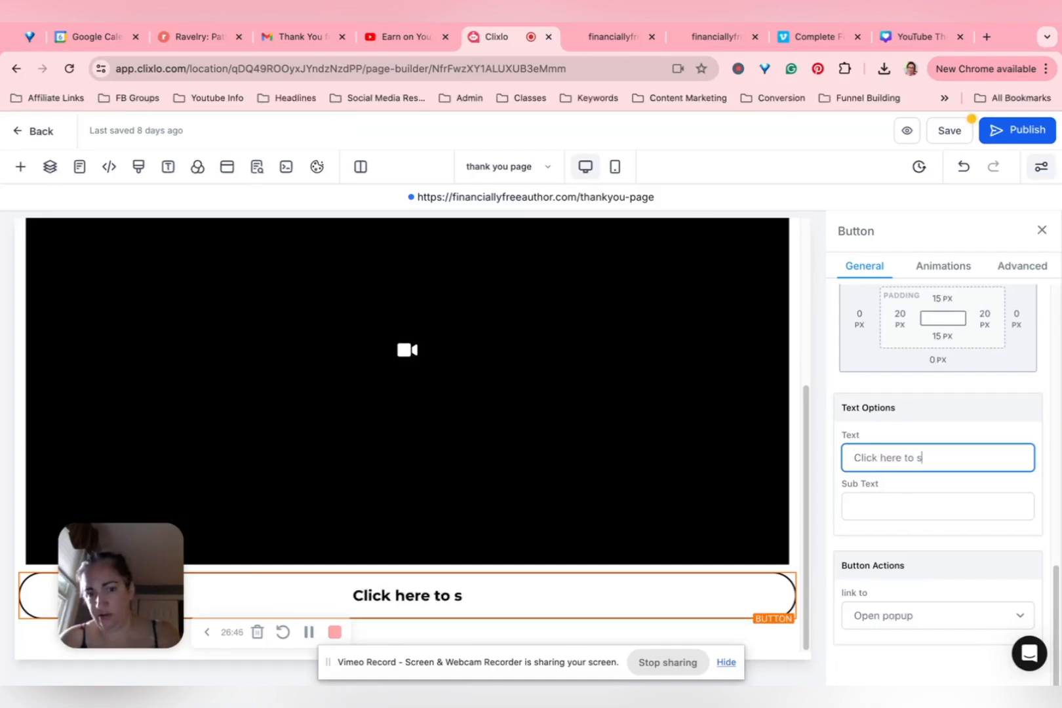
{"action": "key", "text": "BackSpace"}
{"action": "key", "text": "BackSpace"}
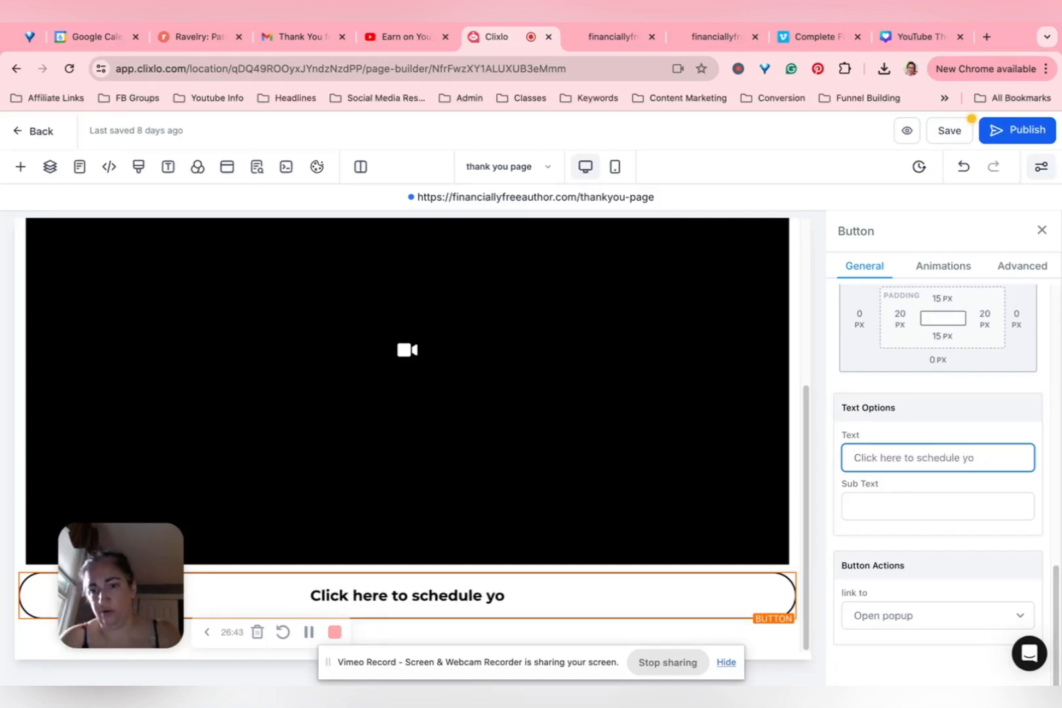
{"action": "type", "text": "ur consultation"}
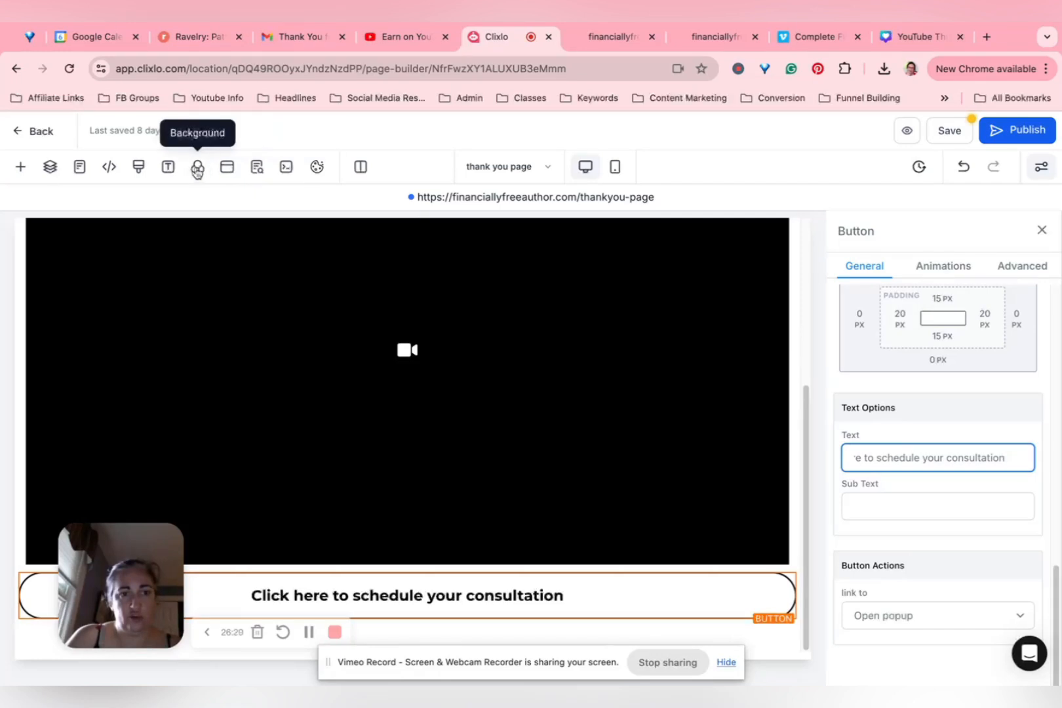
- Open the thank you page's popup and set it to show on None
{"action": "left_click", "coordinate": [225, 168]}
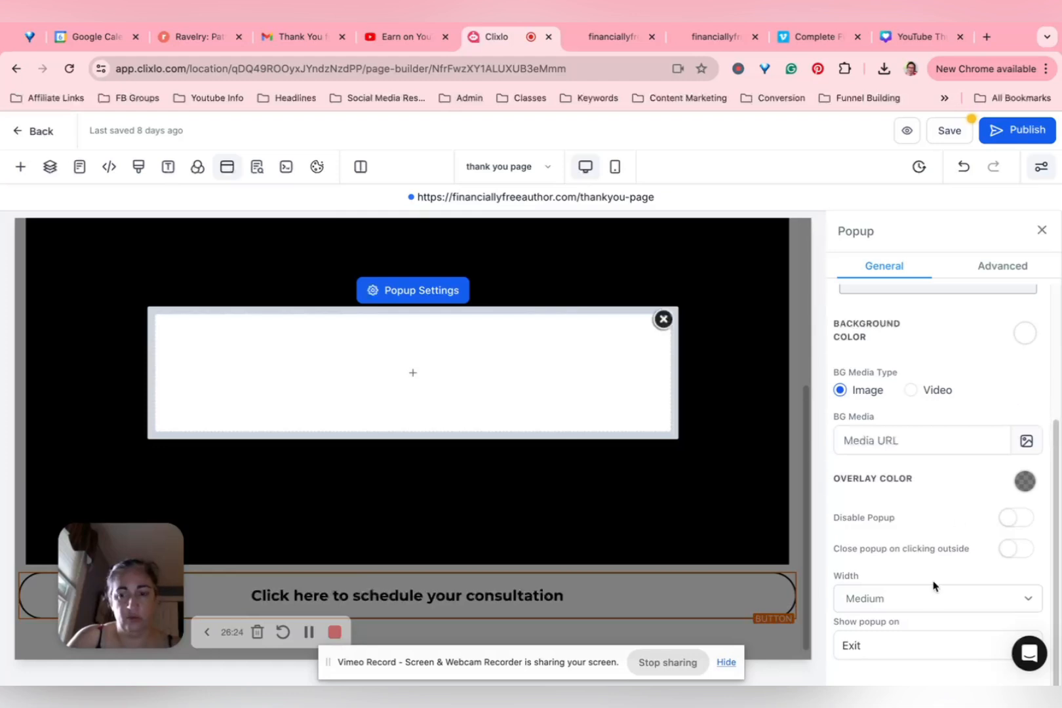
{"action": "left_click", "coordinate": [857, 649]}
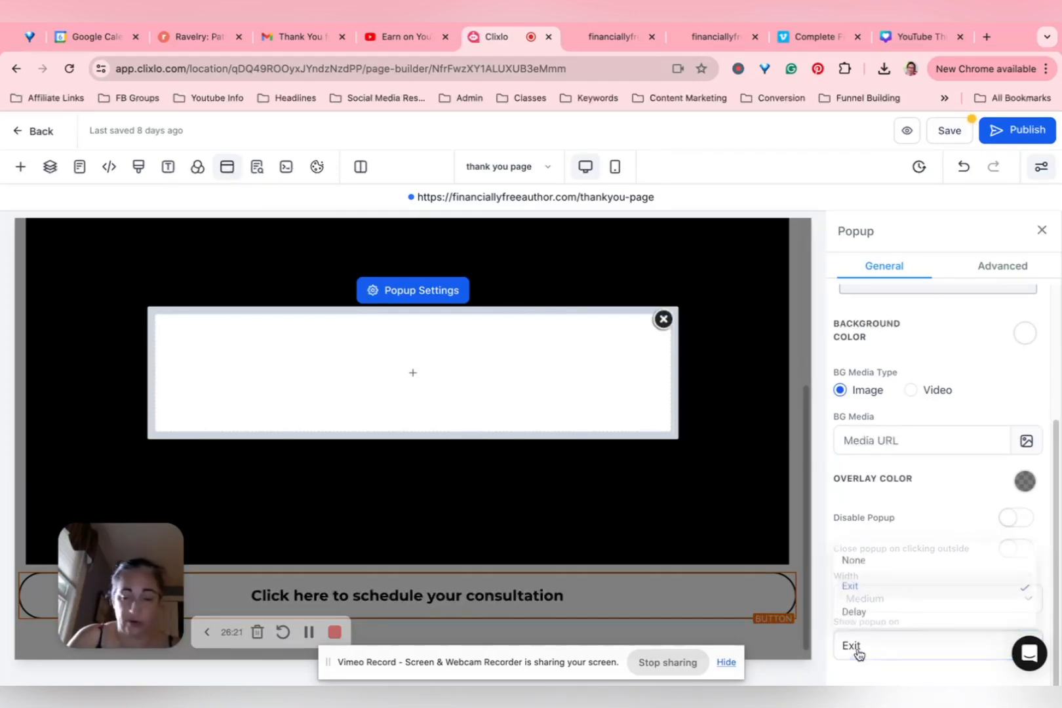
{"action": "left_click", "coordinate": [846, 561]}
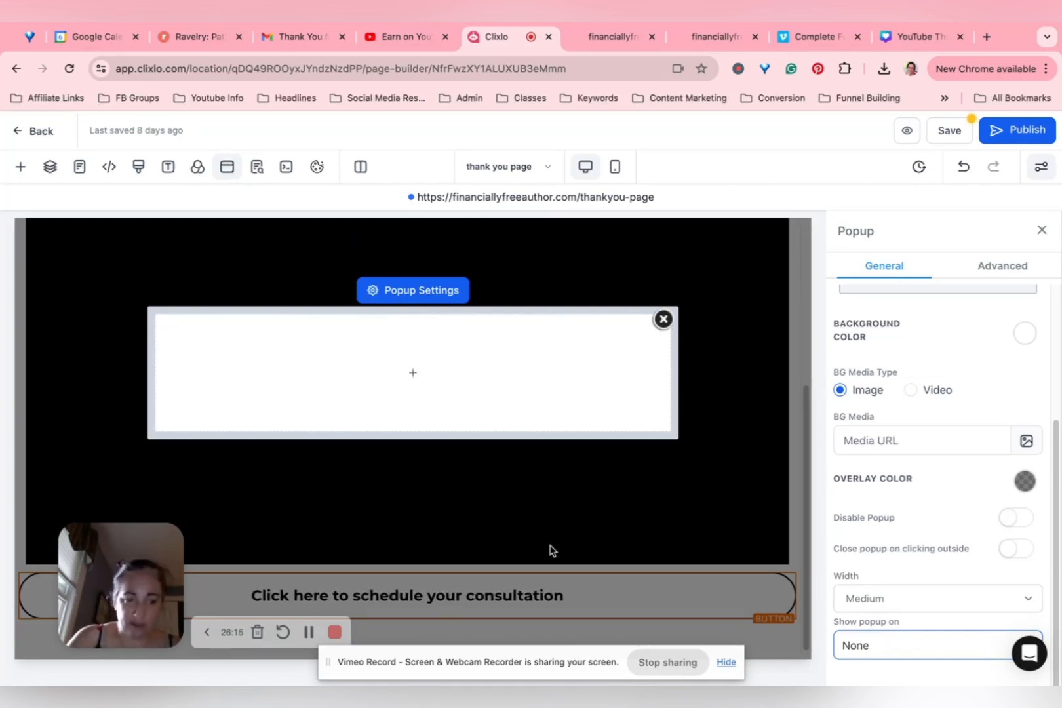
{"action": "left_click", "coordinate": [880, 652]}
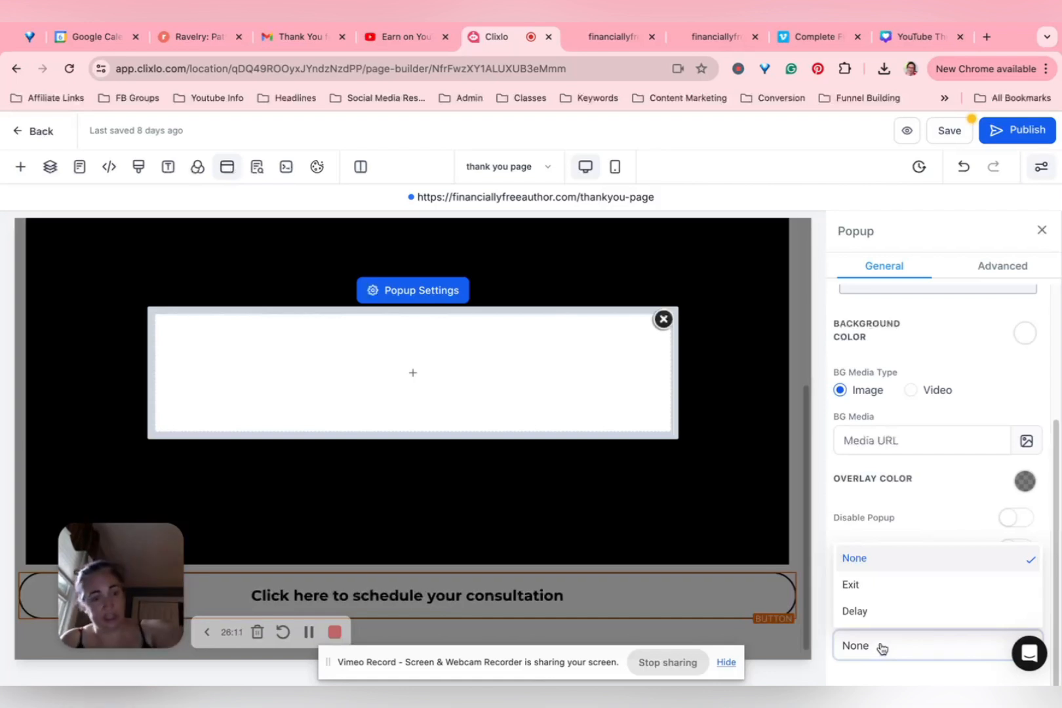
{"action": "left_click", "coordinate": [880, 649]}
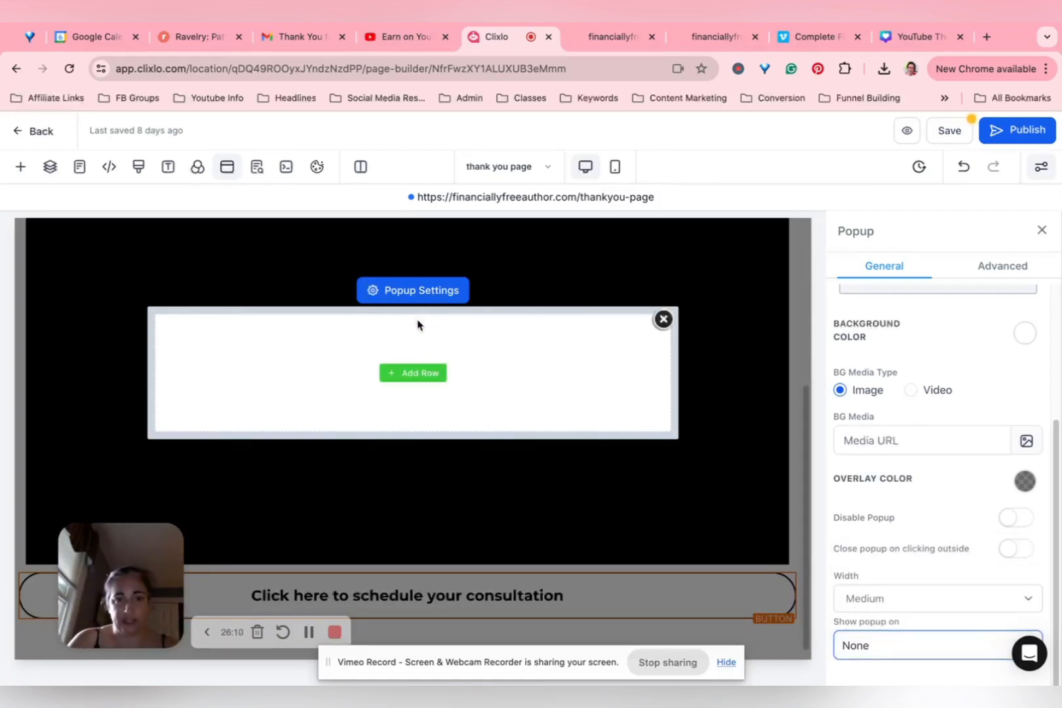
- Add a one-column row to the popup and place a calendar element in it using the eadfasdf calendar
{"action": "left_click", "coordinate": [418, 380]}
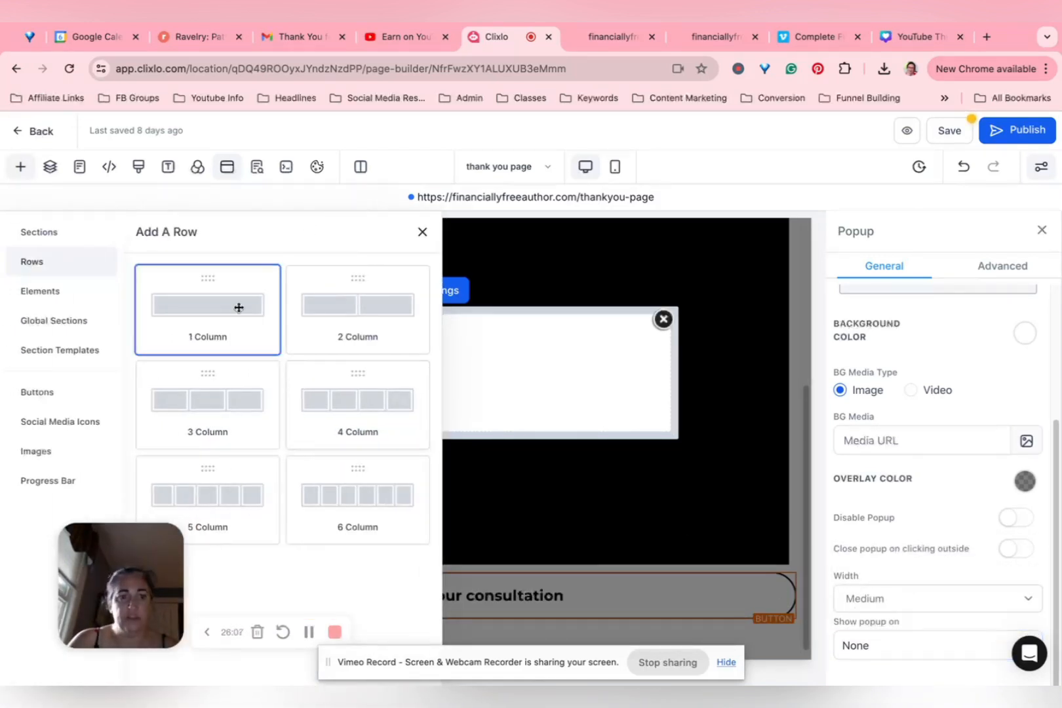
{"action": "left_click", "coordinate": [237, 308]}
{"action": "left_click", "coordinate": [415, 390]}
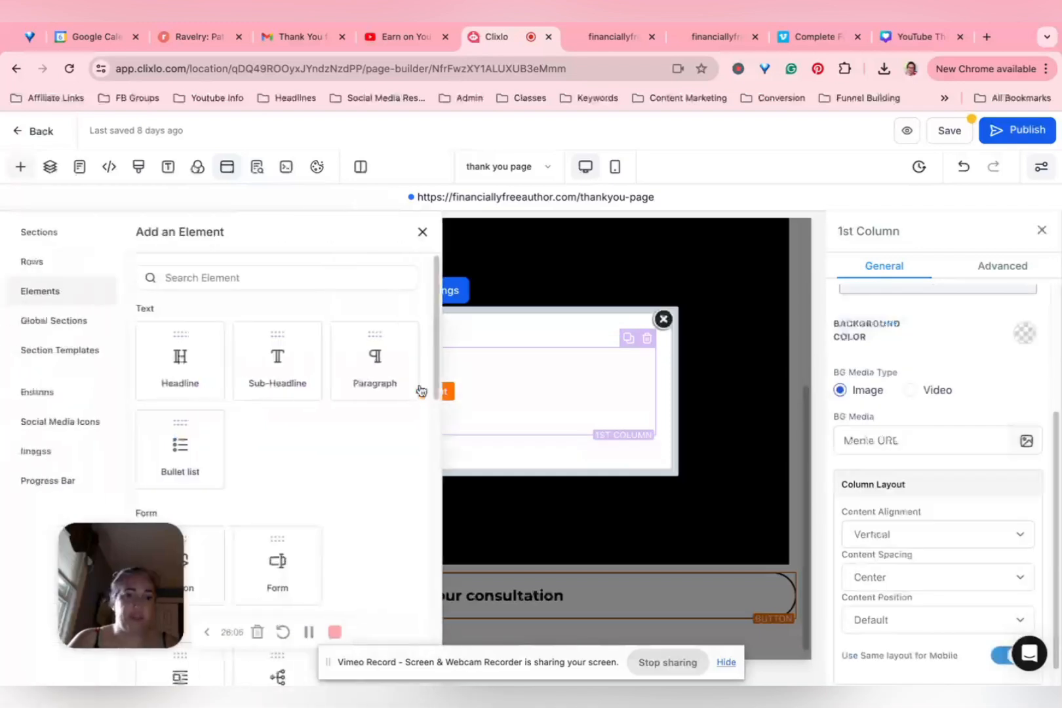
{"action": "scroll", "coordinate": [357, 521], "scroll_direction": "down", "scroll_amount": 10}
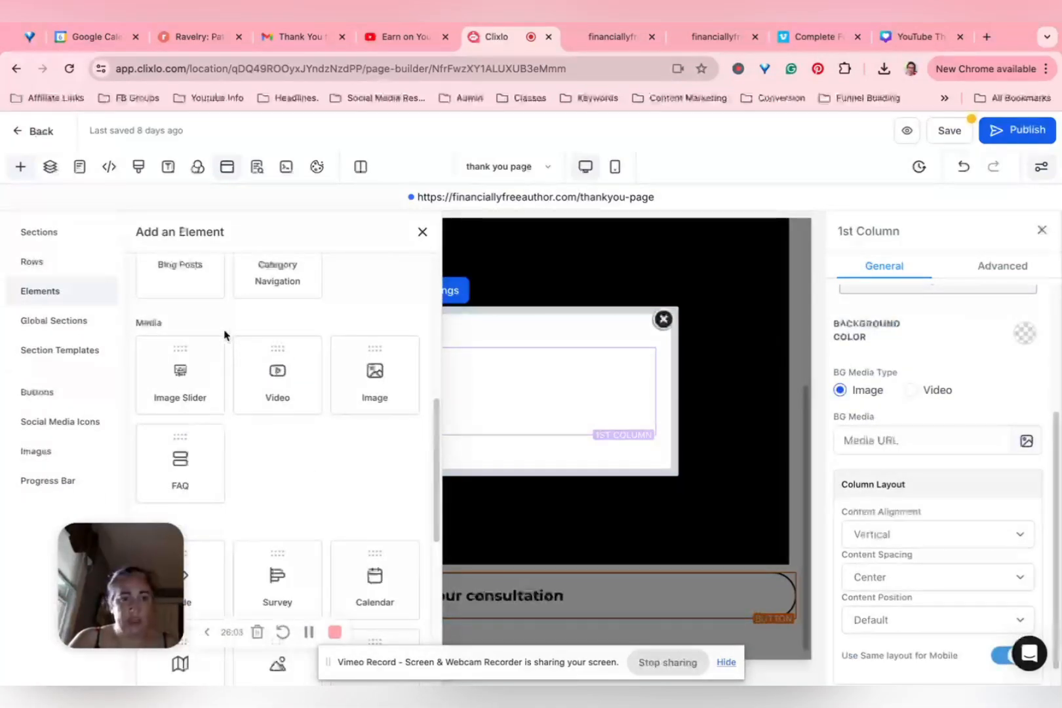
{"action": "scroll", "coordinate": [224, 333], "scroll_direction": "down", "scroll_amount": 4}
{"action": "scroll", "coordinate": [213, 321], "scroll_direction": "down", "scroll_amount": 4}
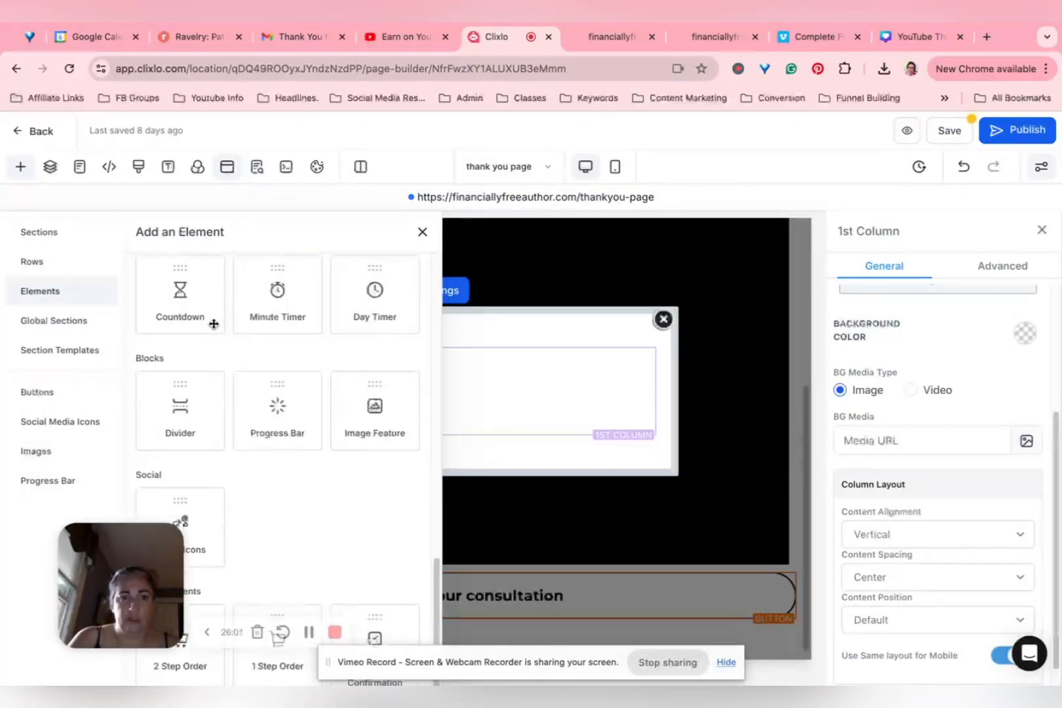
{"action": "scroll", "coordinate": [289, 327], "scroll_direction": "up", "scroll_amount": 4}
{"action": "left_click", "coordinate": [373, 318]}
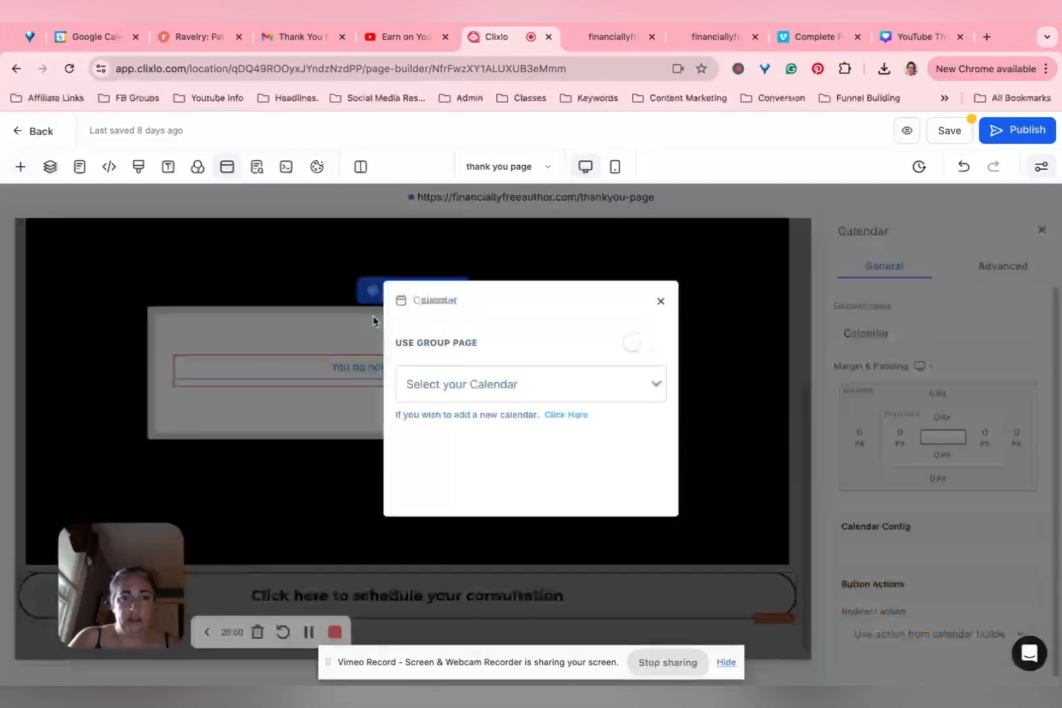
{"action": "left_click", "coordinate": [513, 387]}
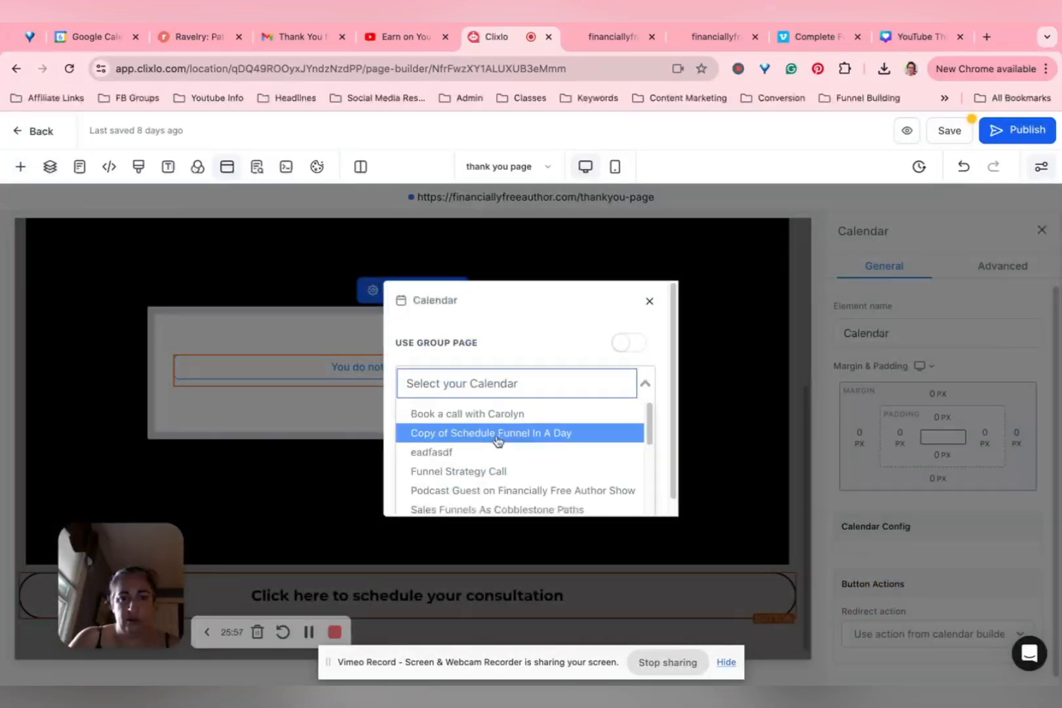
{"action": "left_click", "coordinate": [416, 451]}
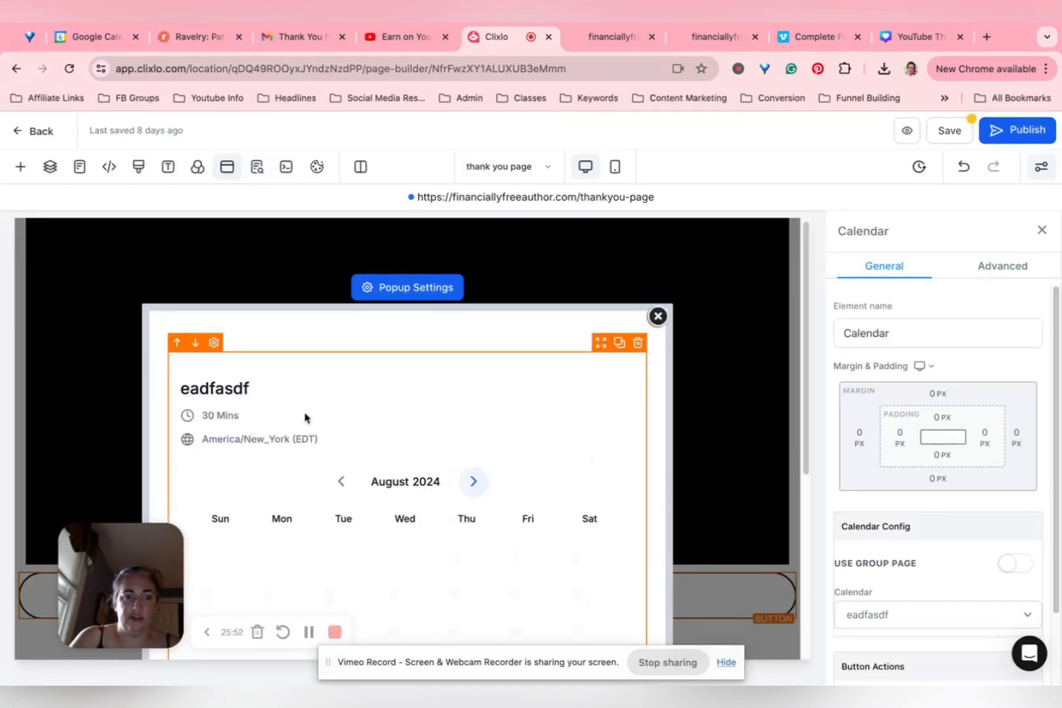
- Look over the booking calendar inside the popup, including its available dates and time zone, and close the popup
{"action": "scroll", "coordinate": [255, 402], "scroll_direction": "down", "scroll_amount": 3}
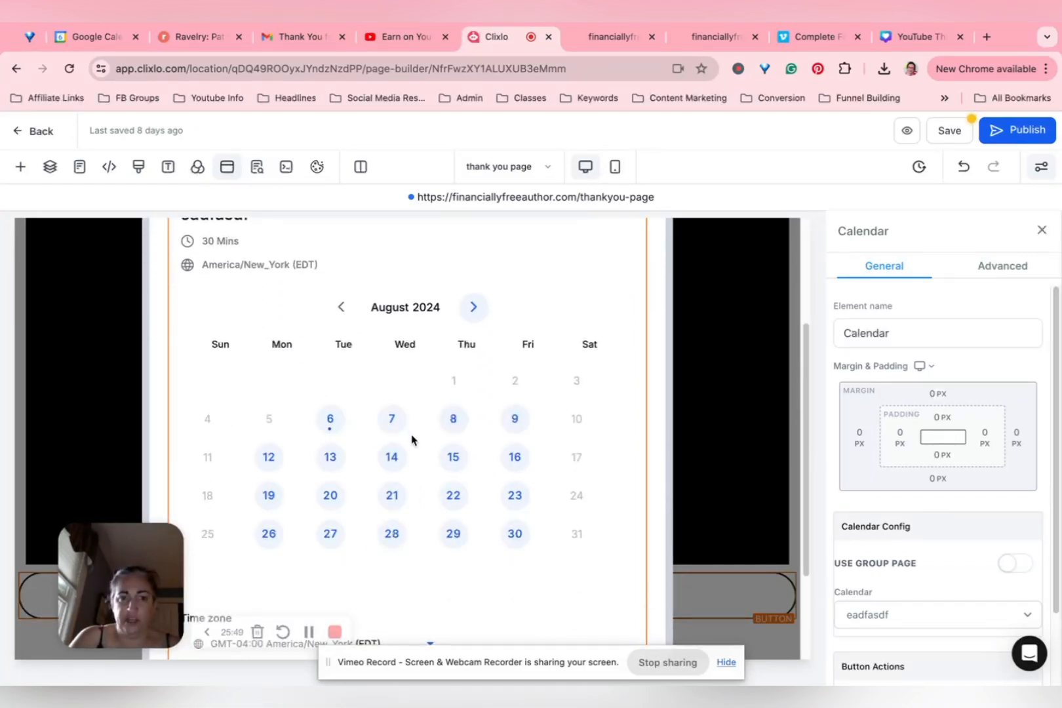
{"action": "scroll", "coordinate": [410, 438], "scroll_direction": "down", "scroll_amount": 2}
{"action": "scroll", "coordinate": [407, 433], "scroll_direction": "up", "scroll_amount": 5}
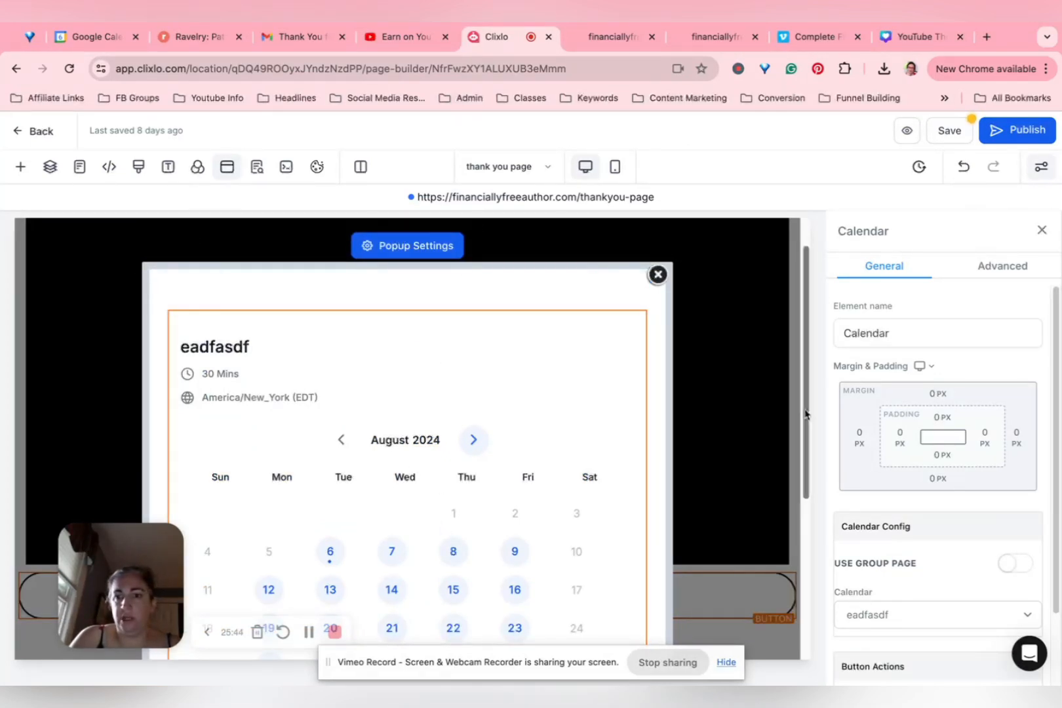
{"action": "scroll", "coordinate": [796, 408], "scroll_direction": "down", "scroll_amount": 2}
{"action": "scroll", "coordinate": [588, 360], "scroll_direction": "up", "scroll_amount": 3}
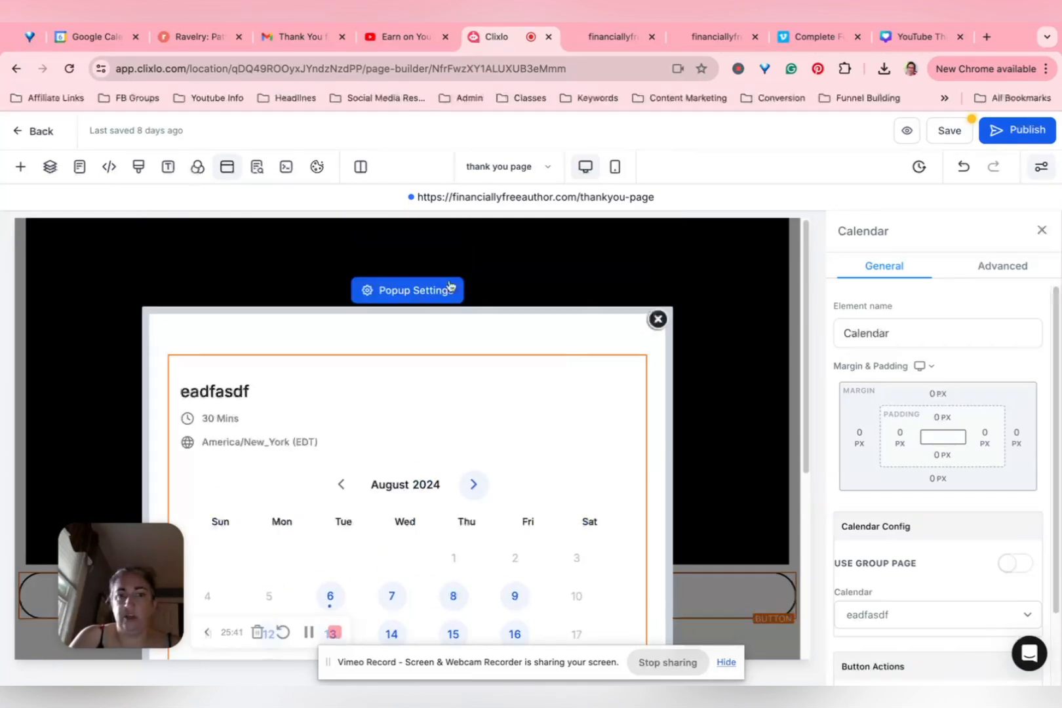
{"action": "left_click", "coordinate": [657, 320]}
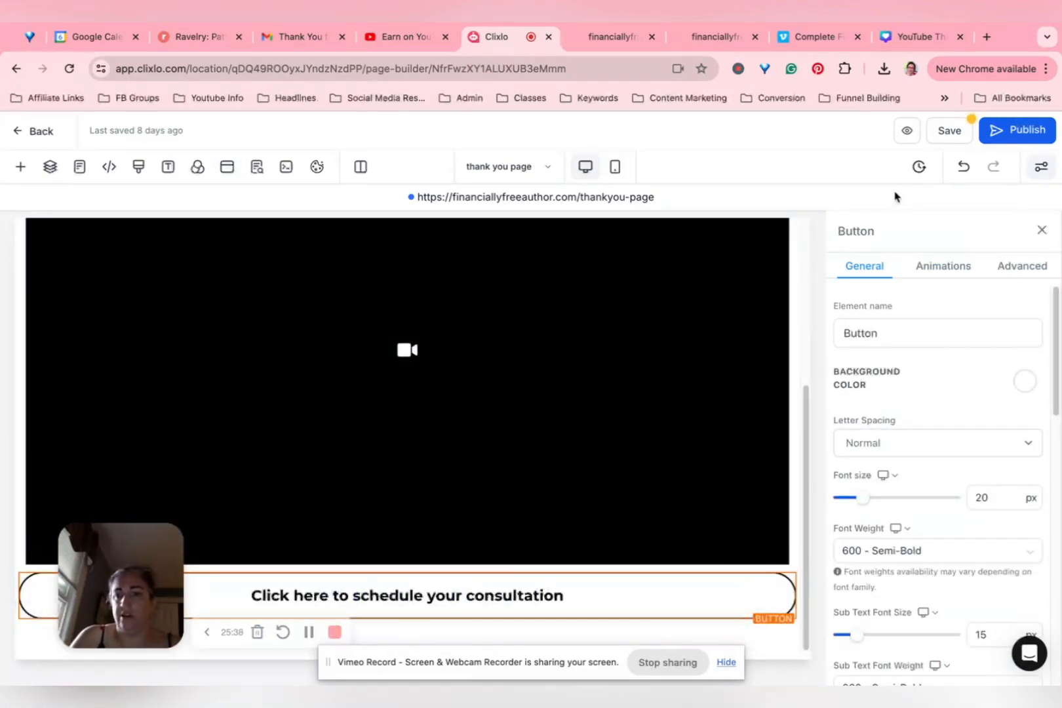
- Save the thank you page and go back to the funnel's steps to view the calendar step
{"action": "left_click", "coordinate": [962, 134]}
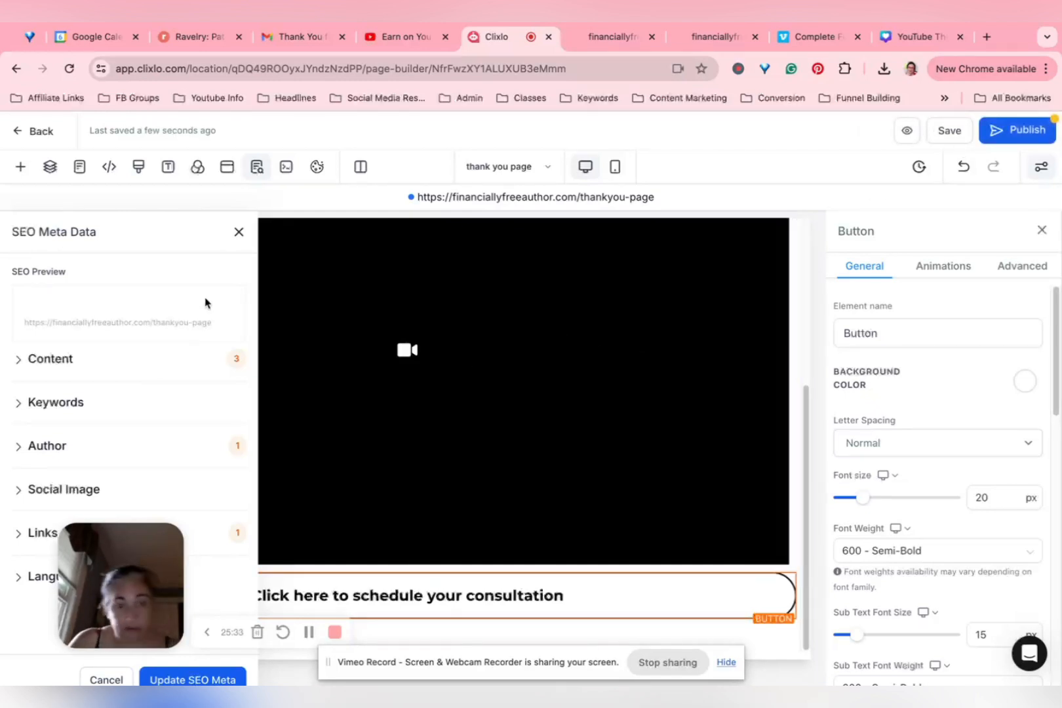
{"action": "left_click", "coordinate": [37, 134]}
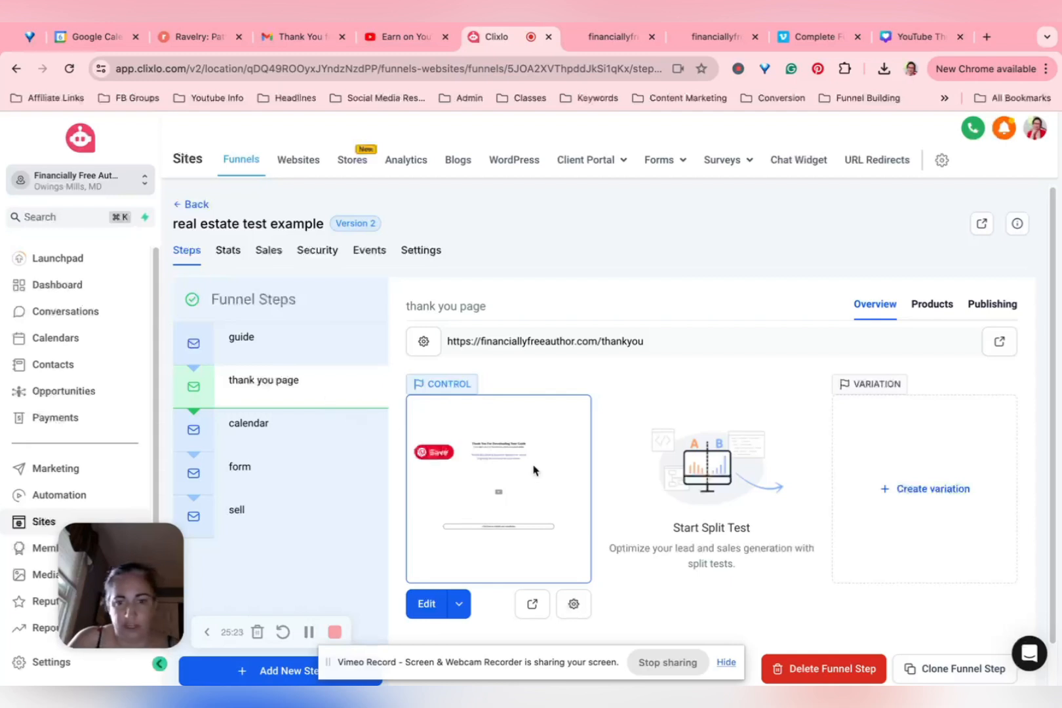
{"action": "left_click", "coordinate": [268, 431]}
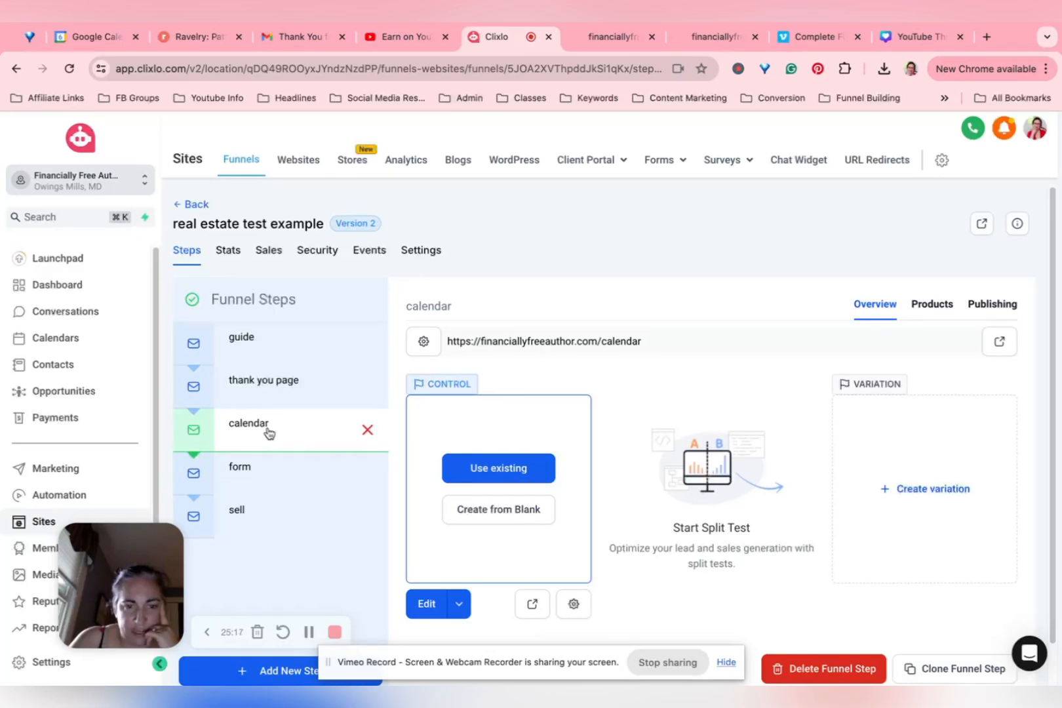
- Reopen the funnel's thank you page in the page editor
{"action": "left_click", "coordinate": [296, 381]}
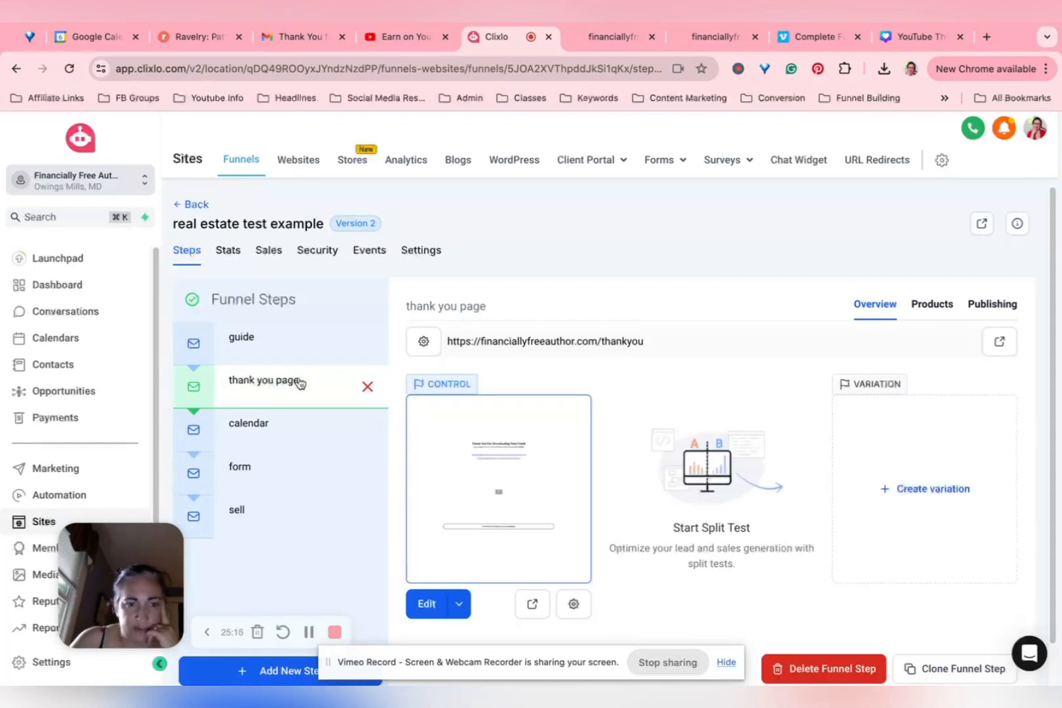
{"action": "left_click", "coordinate": [430, 606]}
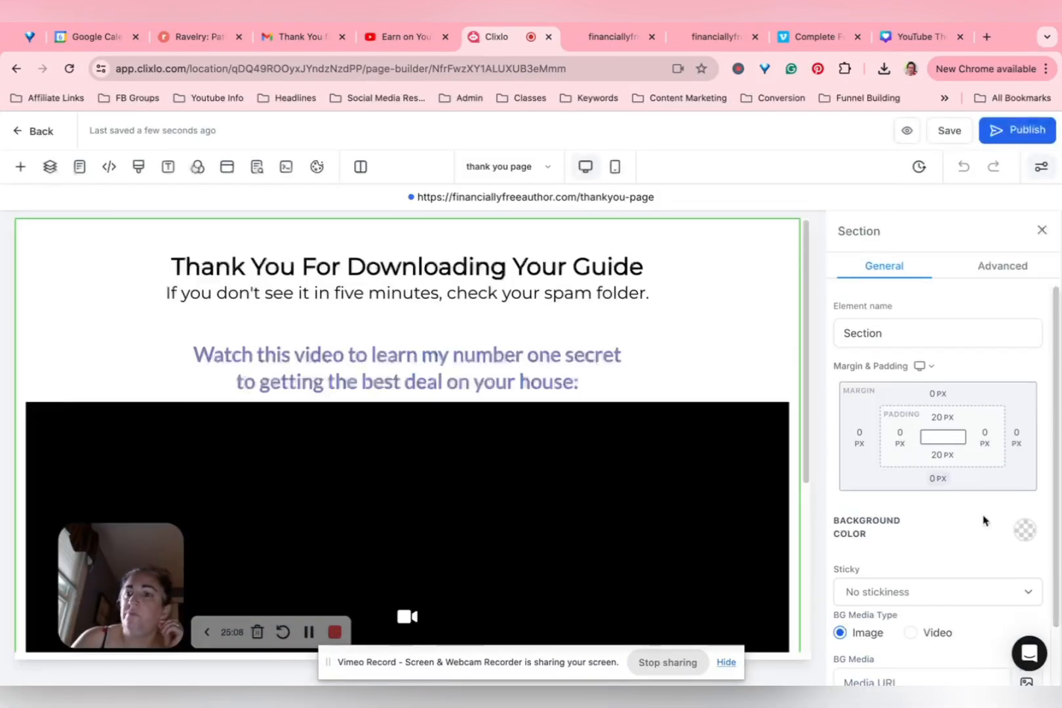
{"action": "scroll", "coordinate": [829, 537], "scroll_direction": "down", "scroll_amount": 2}
{"action": "scroll", "coordinate": [632, 563], "scroll_direction": "down", "scroll_amount": 3}
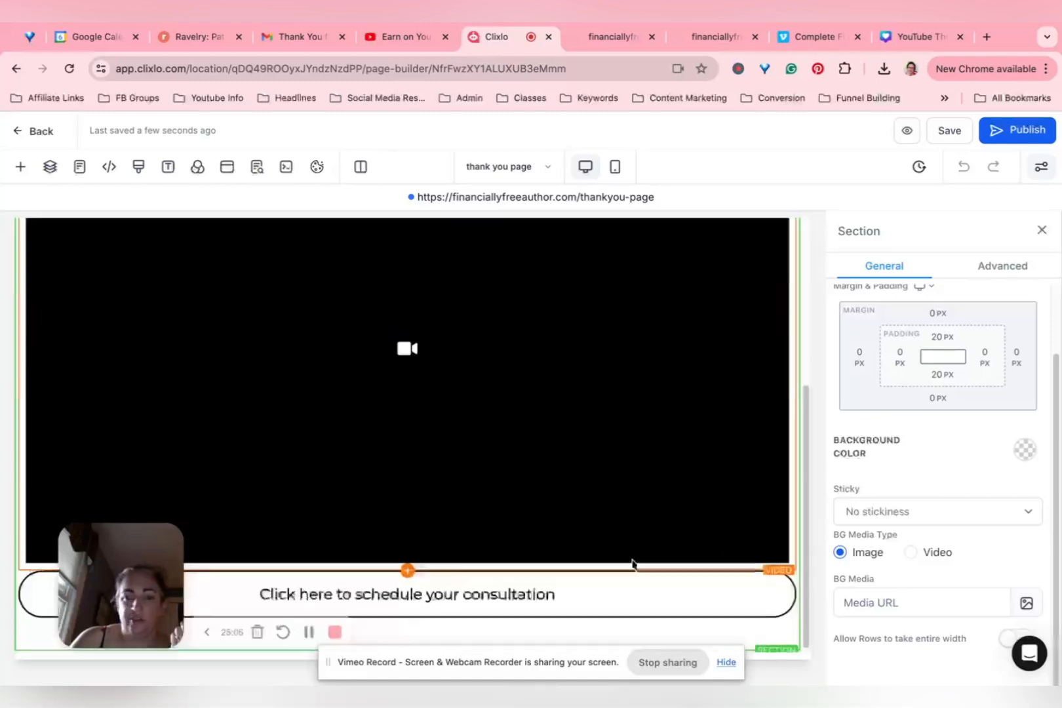
- Set the schedule consultation button beneath the video to link to Next step and save the page
{"action": "left_click", "coordinate": [595, 597]}
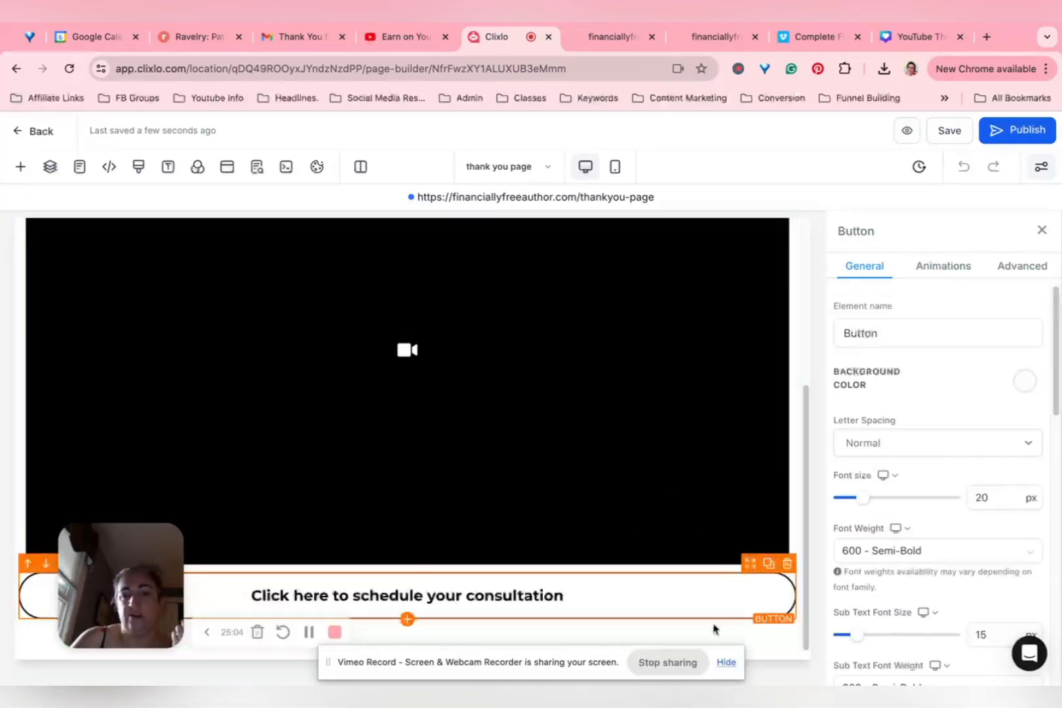
{"action": "scroll", "coordinate": [852, 514], "scroll_direction": "down", "scroll_amount": 6}
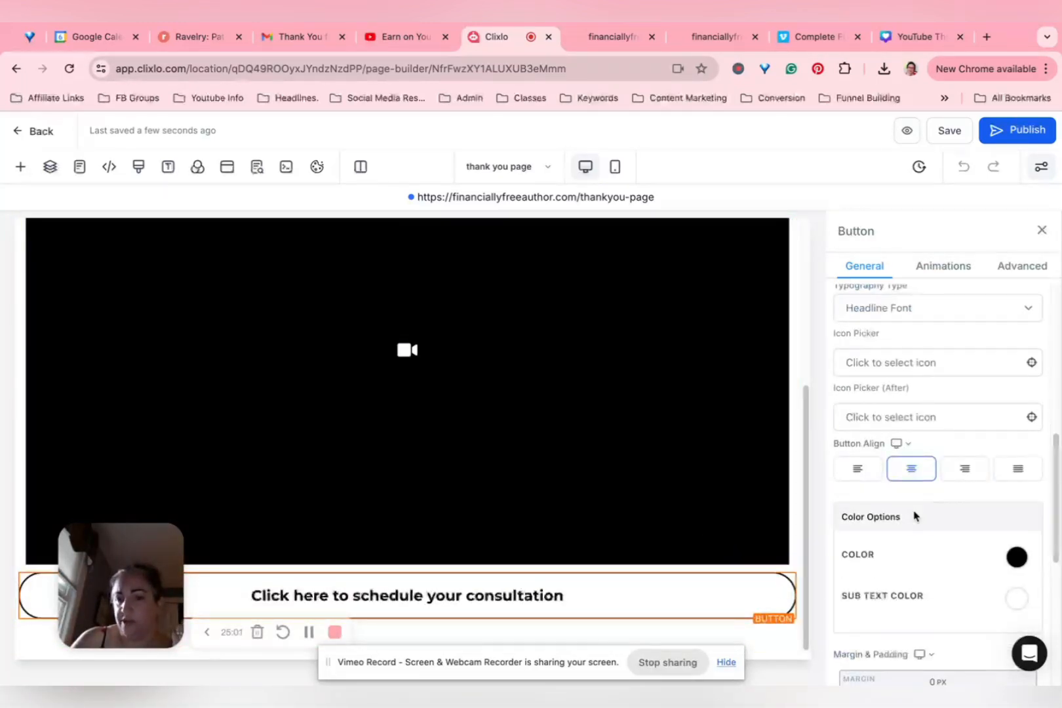
{"action": "scroll", "coordinate": [915, 515], "scroll_direction": "down", "scroll_amount": 4}
{"action": "scroll", "coordinate": [913, 516], "scroll_direction": "down", "scroll_amount": 2}
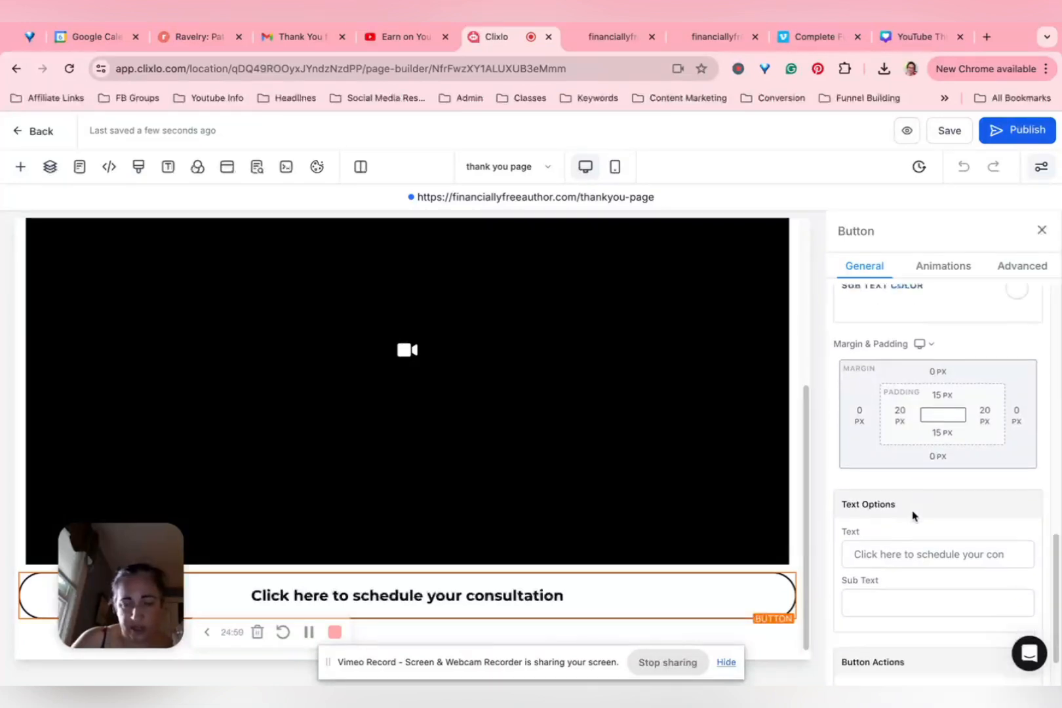
{"action": "left_click", "coordinate": [969, 613]}
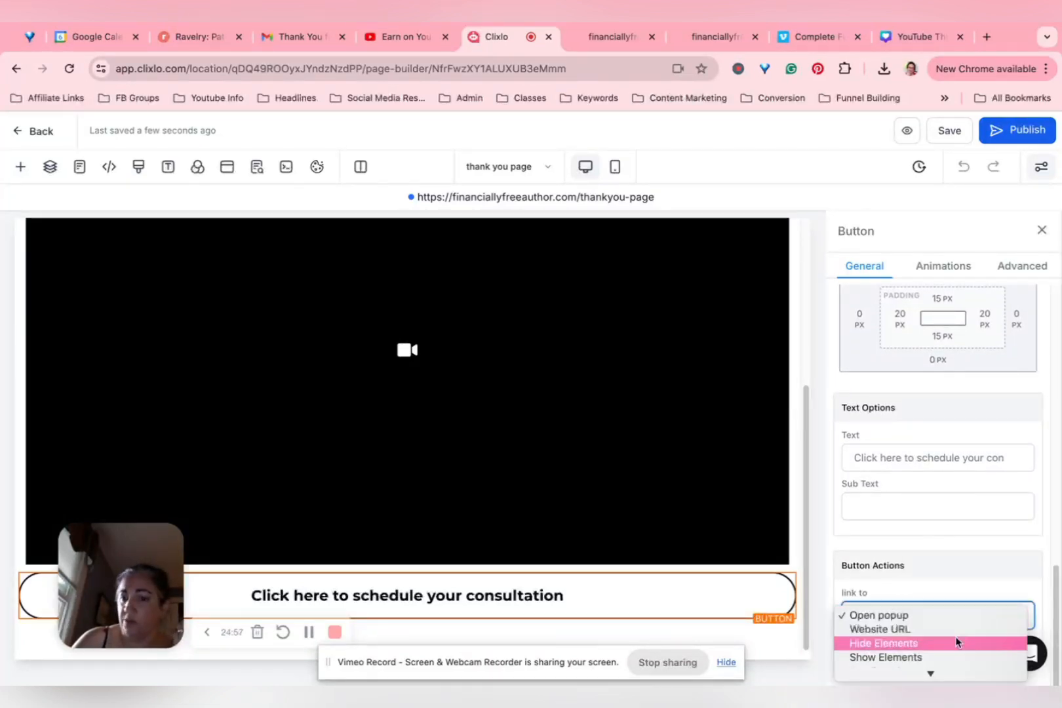
{"action": "scroll", "coordinate": [921, 636], "scroll_direction": "down", "scroll_amount": 3}
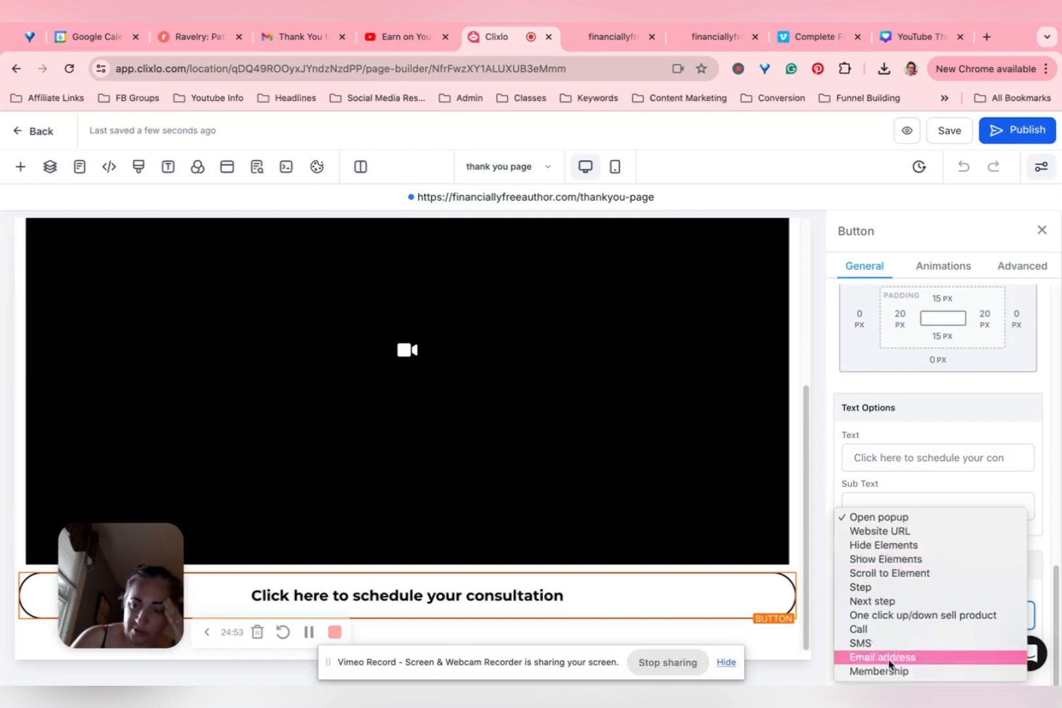
{"action": "left_click", "coordinate": [880, 601]}
{"action": "left_click", "coordinate": [951, 131]}
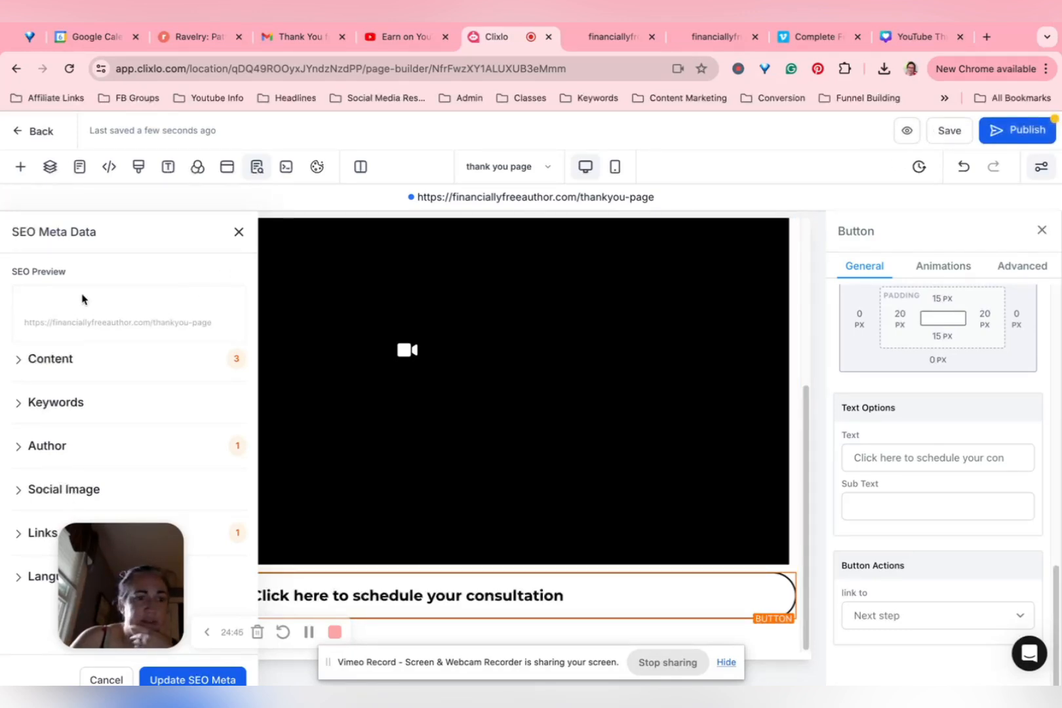
{"action": "left_click_drag", "start_coordinate": [121, 575], "coordinate": [387, 459]}
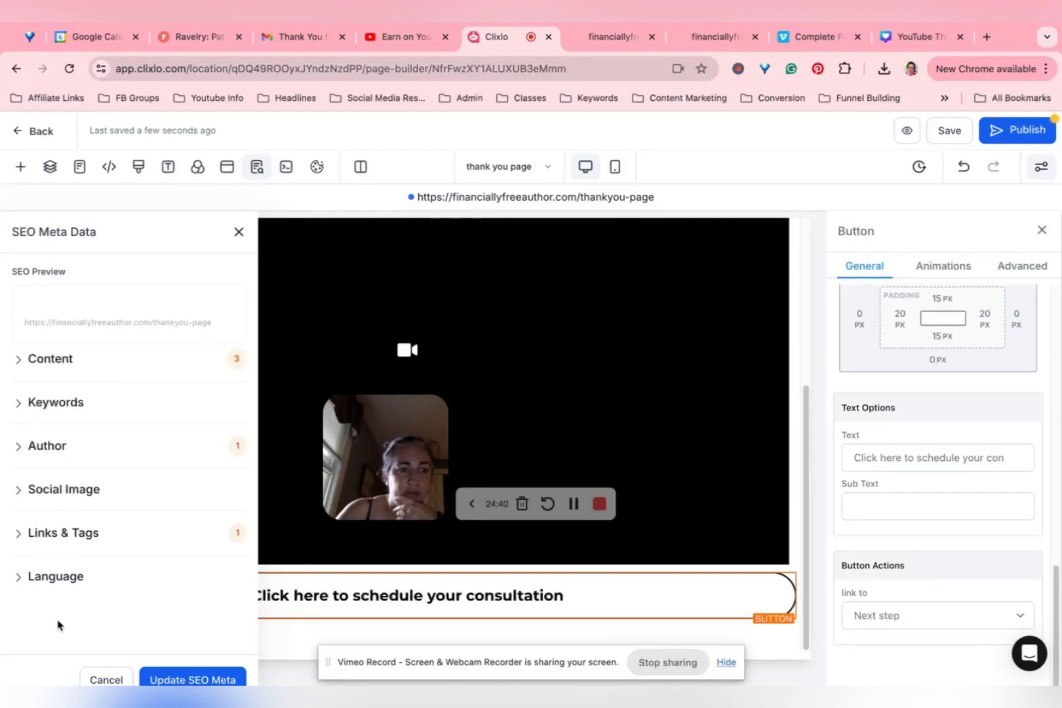
- Add a custom meta tag named robots with the content noindex to the thank you page, and save the page
{"action": "left_click", "coordinate": [15, 533]}
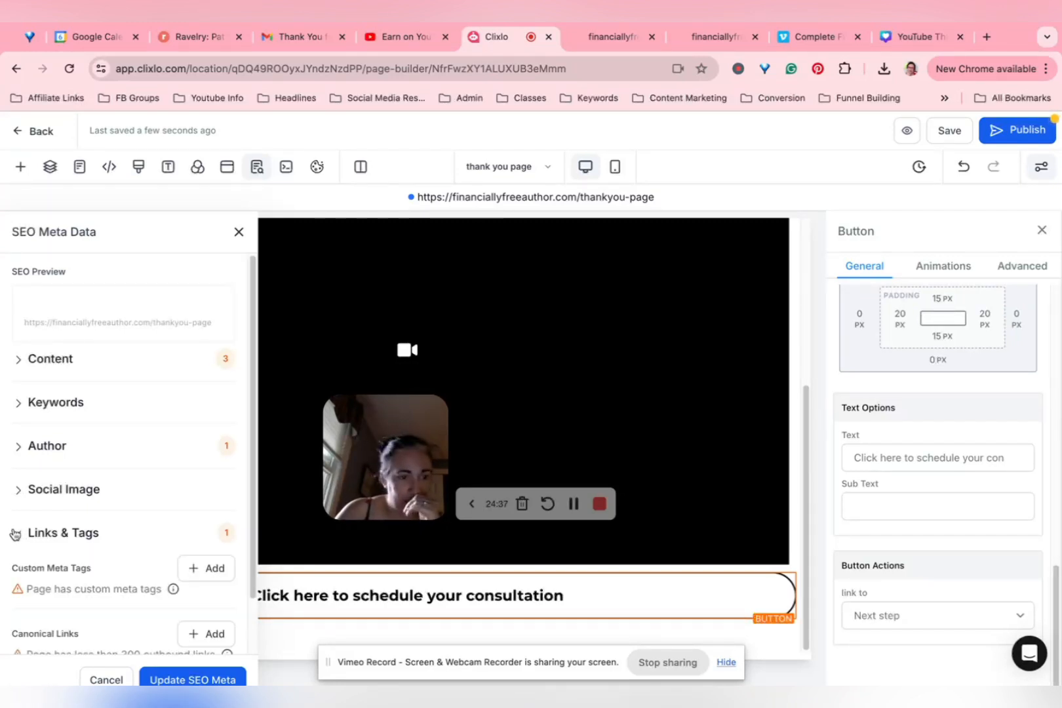
{"action": "left_click", "coordinate": [210, 568]}
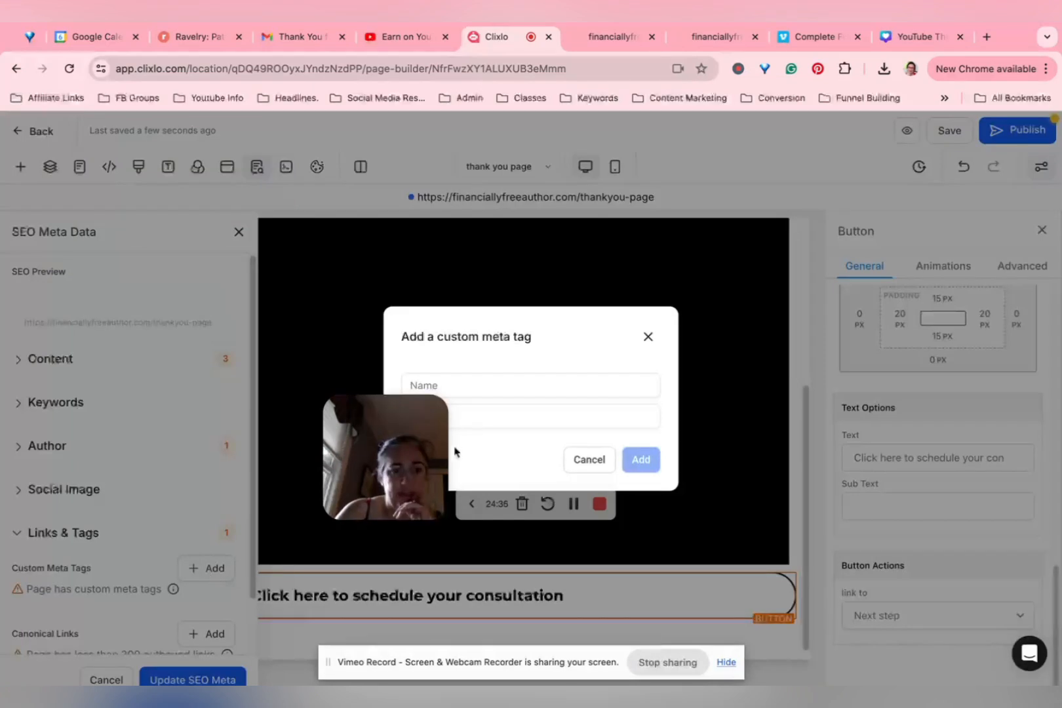
{"action": "left_click", "coordinate": [543, 384]}
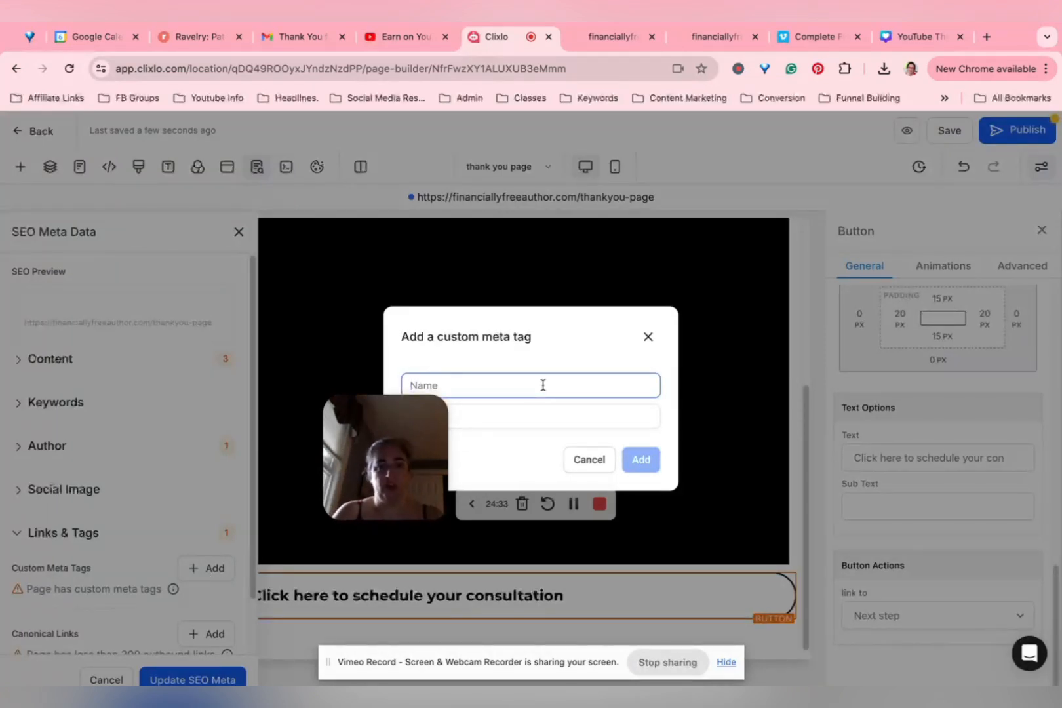
{"action": "type", "text": "robots"}
{"action": "key", "text": "Tab"}
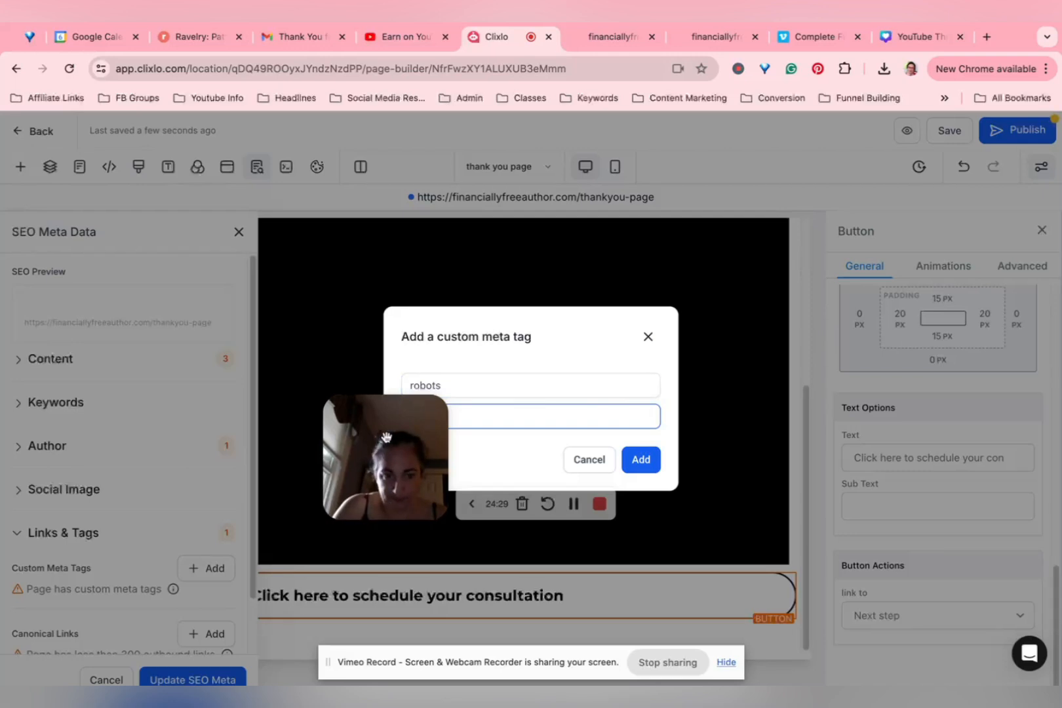
{"action": "left_click_drag", "start_coordinate": [386, 437], "coordinate": [126, 595]}
{"action": "type", "text": "noindex"}
{"action": "left_click", "coordinate": [641, 459]}
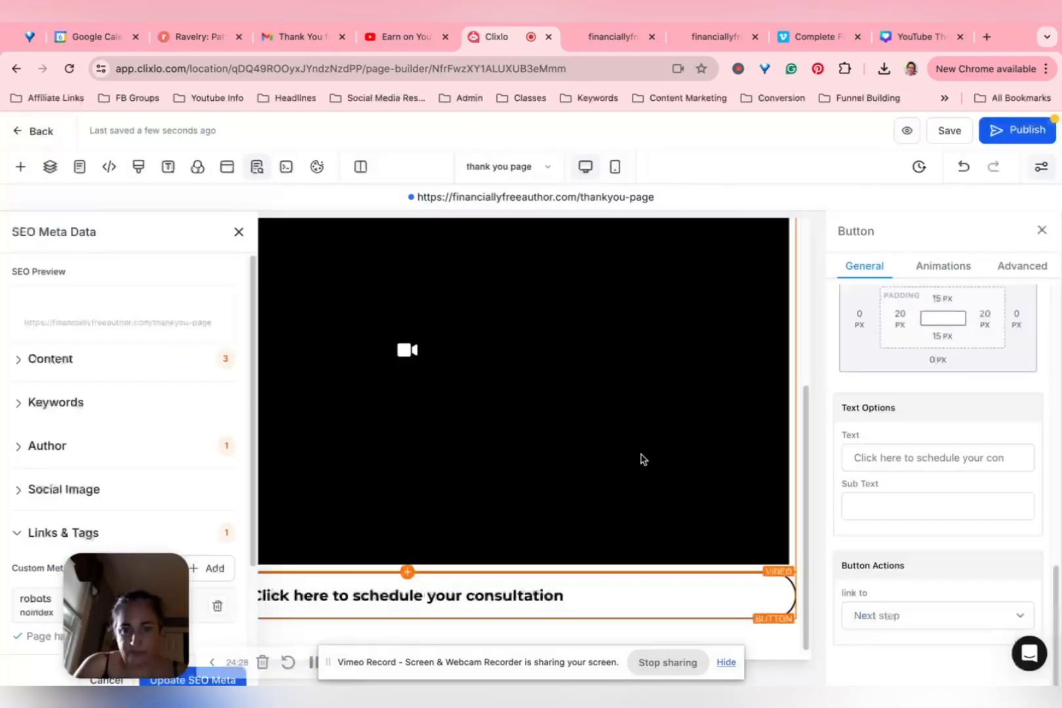
{"action": "left_click", "coordinate": [962, 134]}
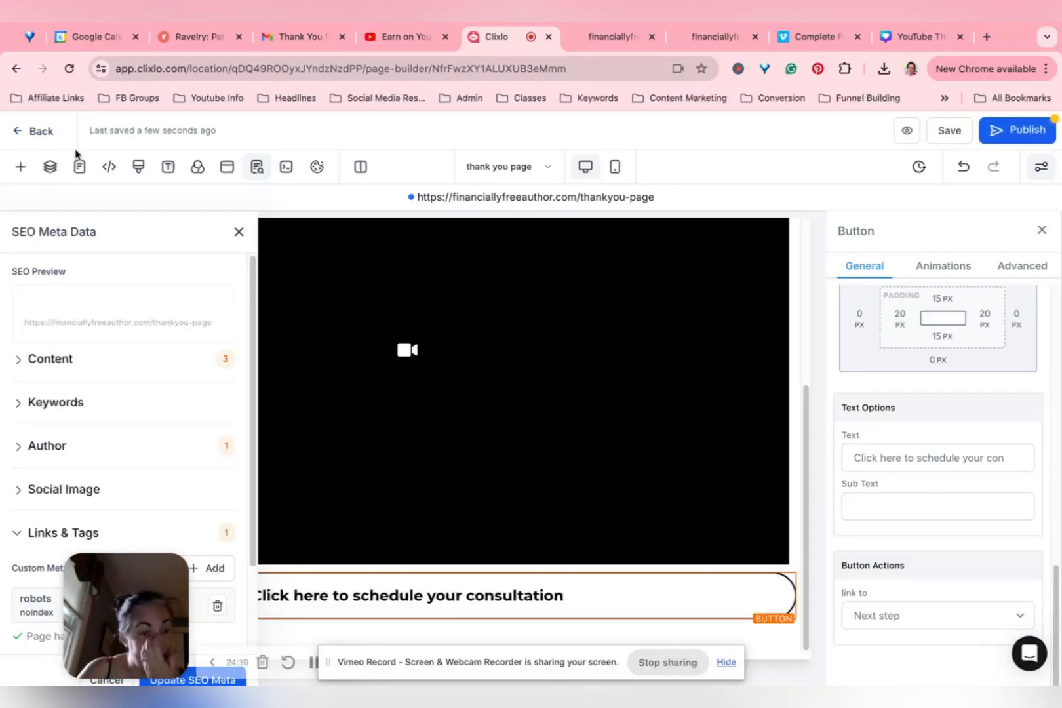
- Return to the funnel's steps and open the calendar step's page in the page editor
{"action": "left_click", "coordinate": [28, 138]}
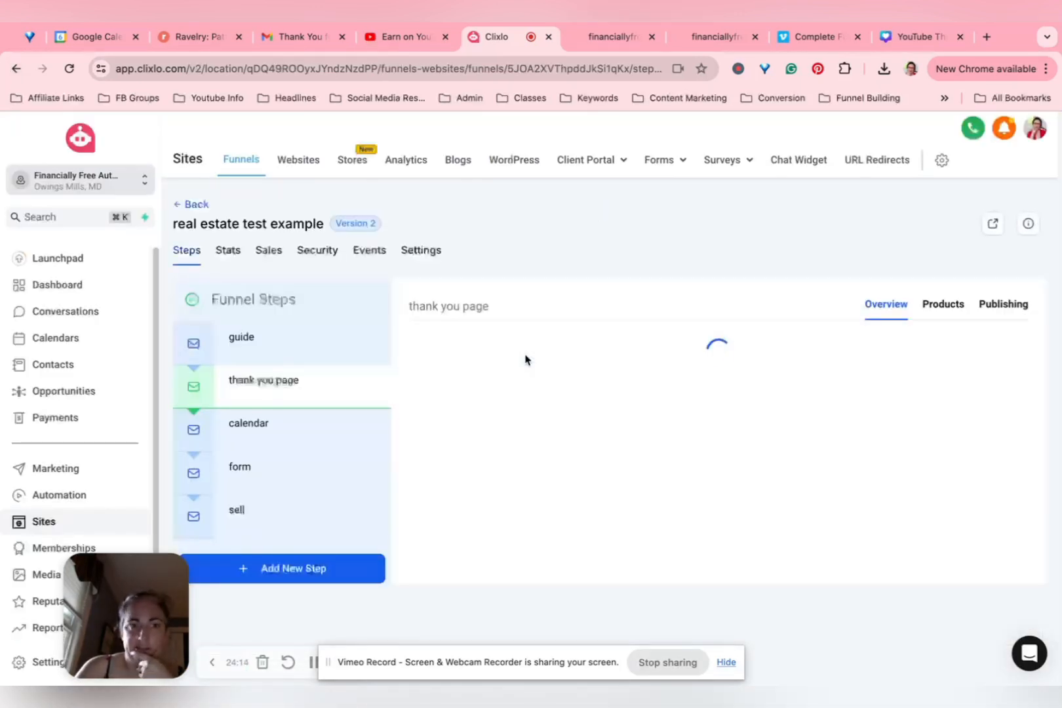
{"action": "left_click", "coordinate": [230, 430]}
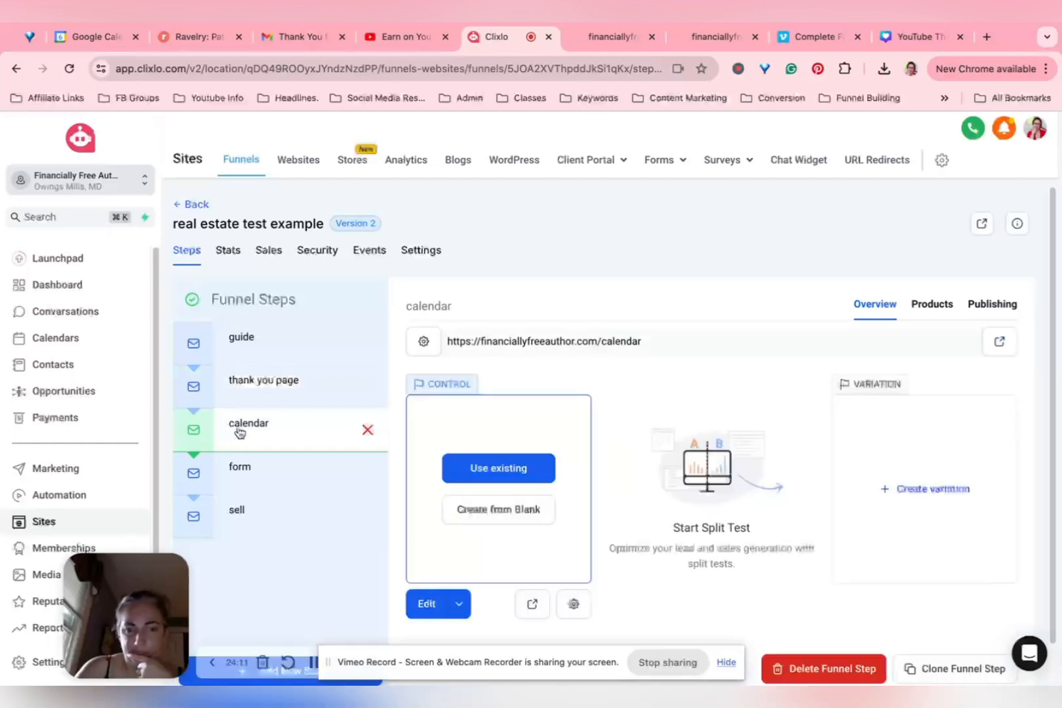
{"action": "left_click", "coordinate": [428, 605]}
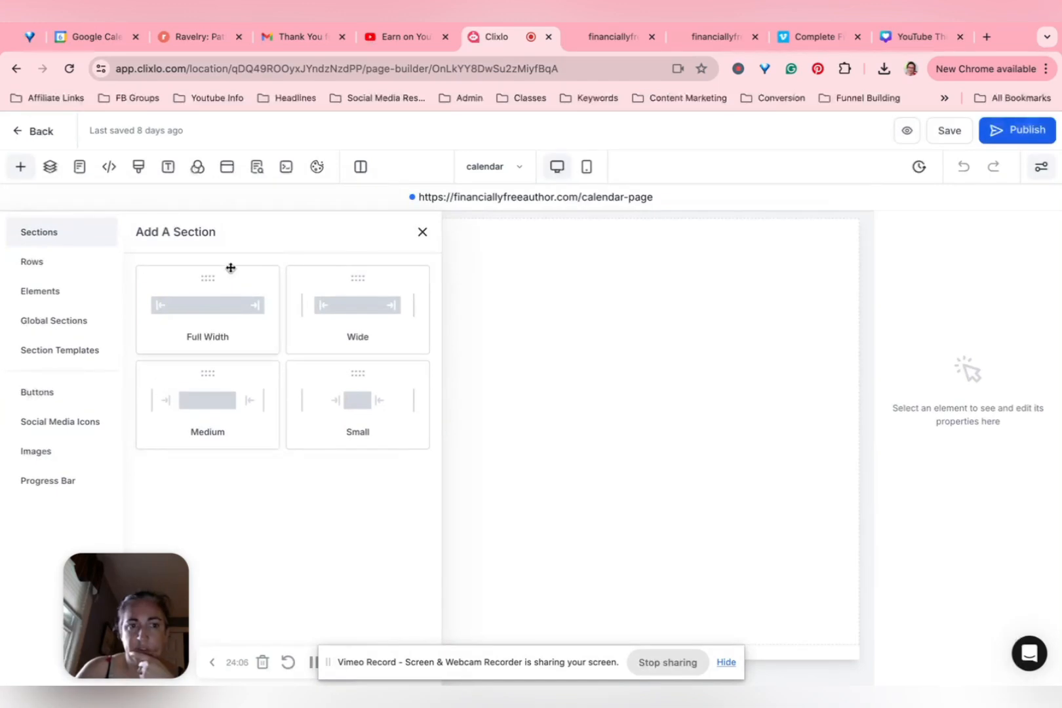
- Add a full-width section containing a one-column row to the blank calendar page
{"action": "left_click", "coordinate": [231, 267]}
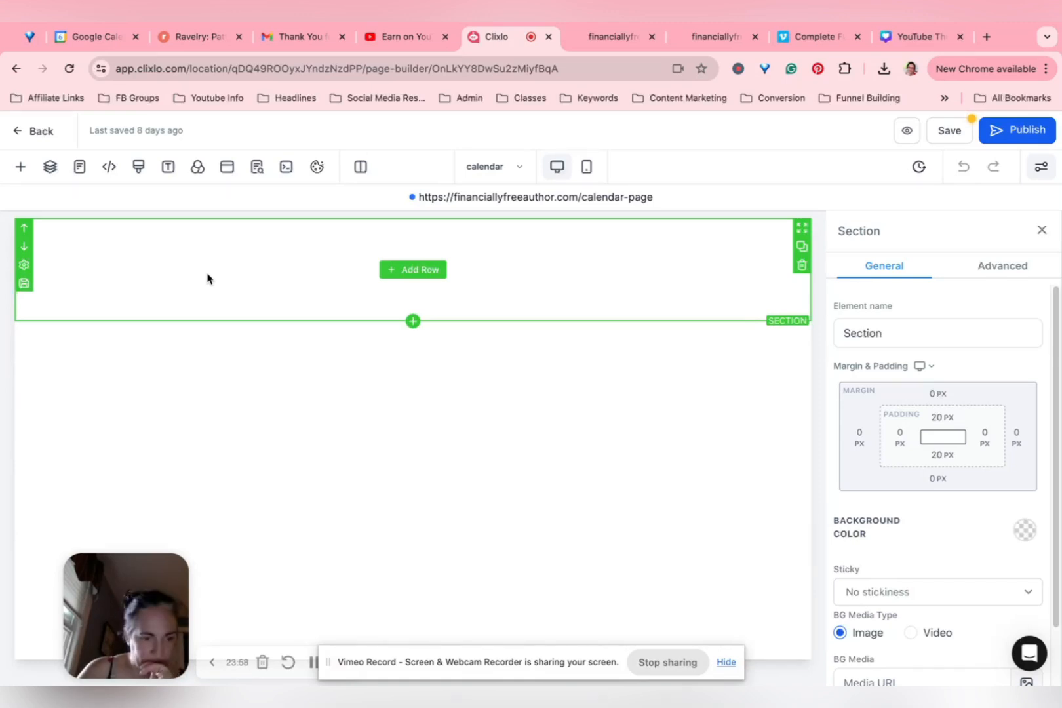
{"action": "left_click", "coordinate": [415, 270]}
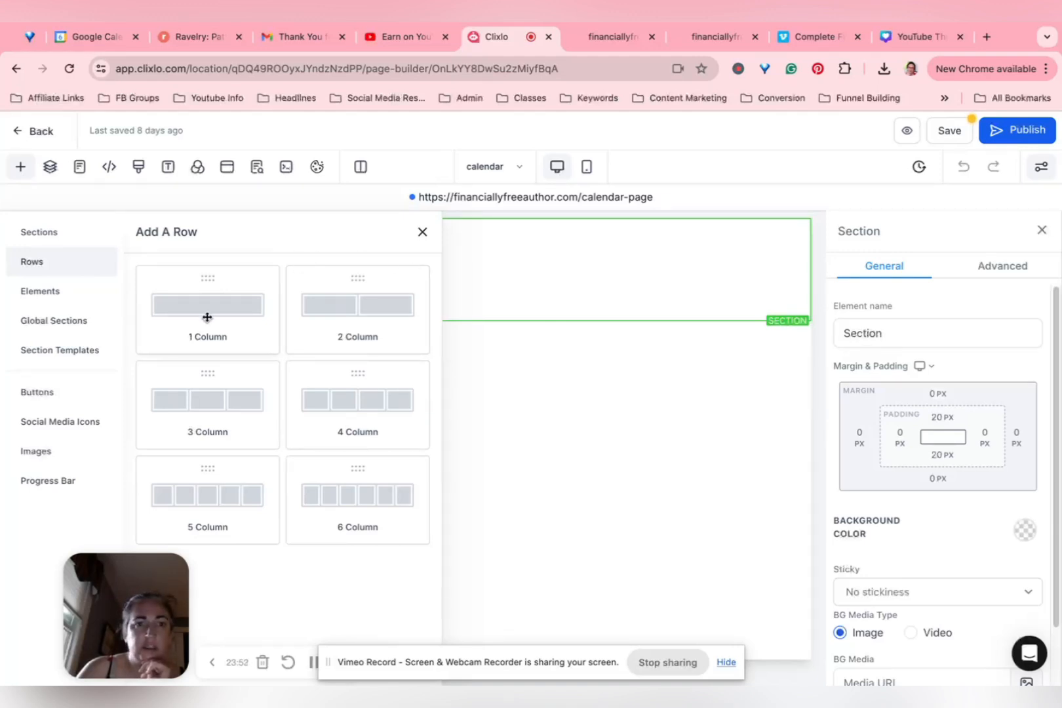
{"action": "left_click", "coordinate": [212, 287]}
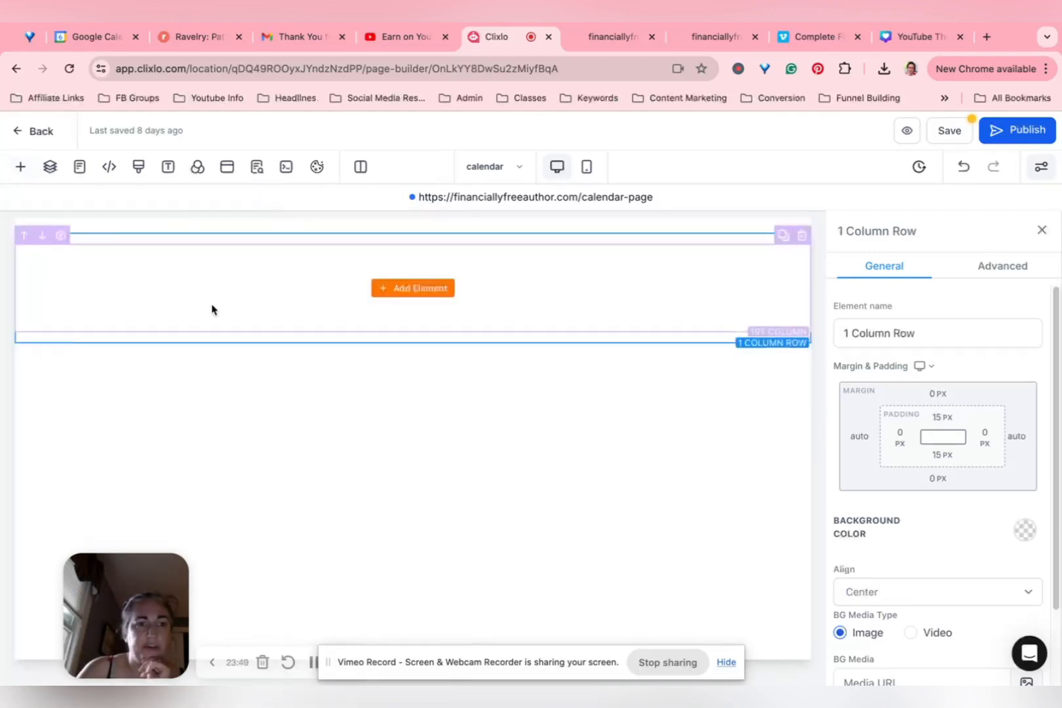
- Insert a Calendar element in the column, assign it the eadfasdf calendar, and save the page
{"action": "left_click", "coordinate": [435, 294]}
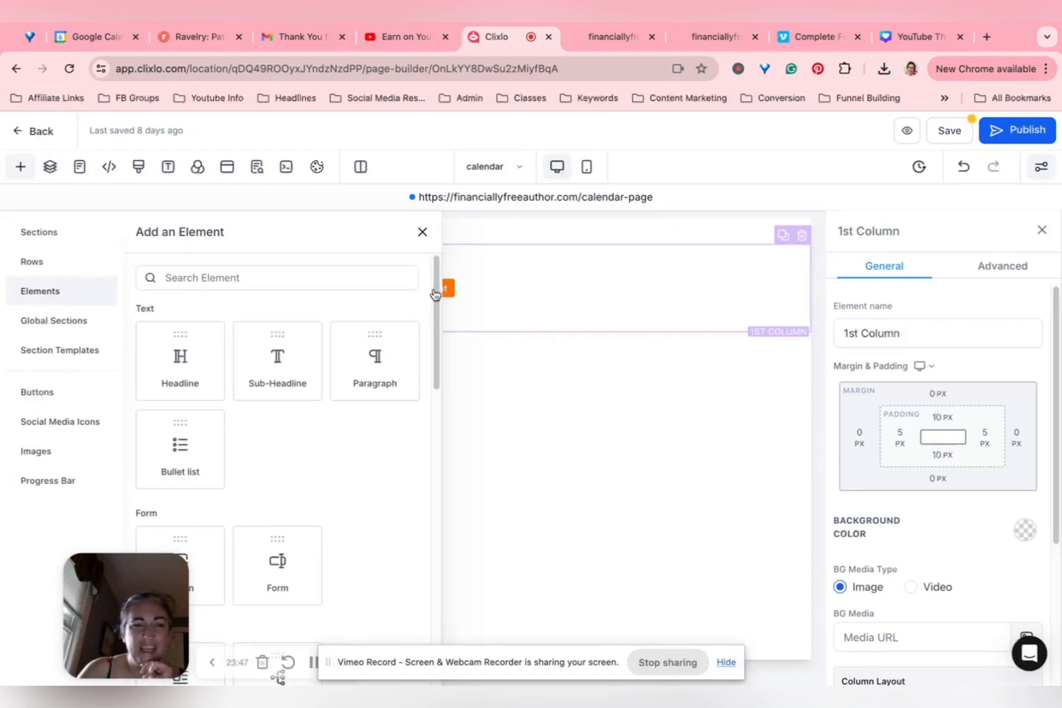
{"action": "scroll", "coordinate": [306, 483], "scroll_direction": "down", "scroll_amount": 5}
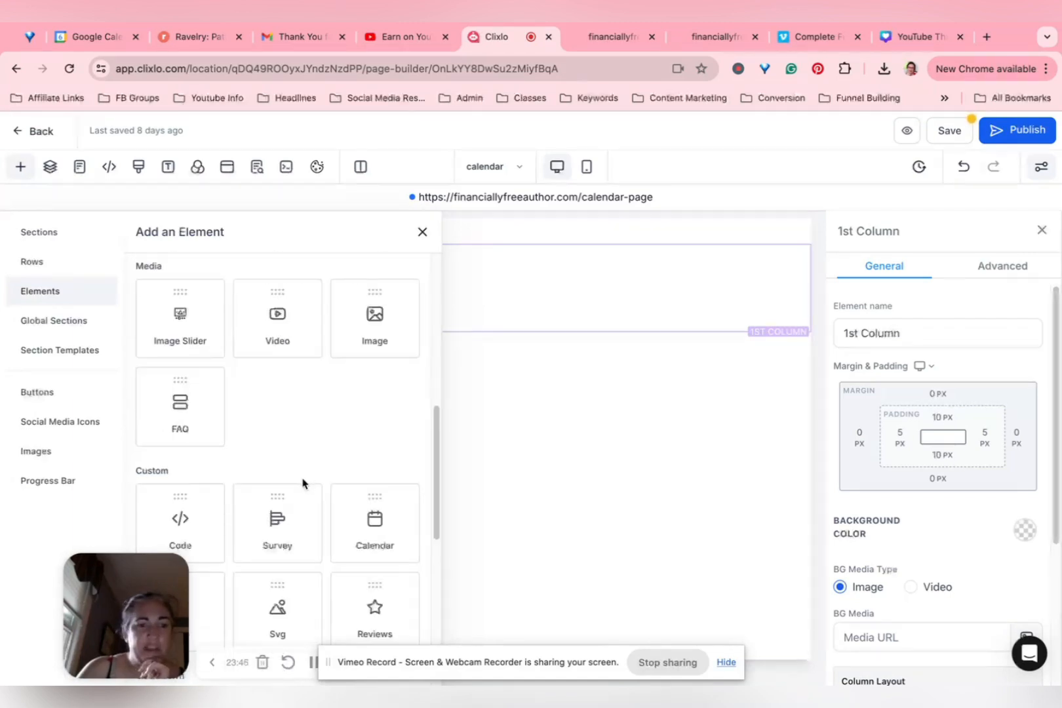
{"action": "left_click", "coordinate": [415, 520]}
{"action": "left_click", "coordinate": [459, 382]}
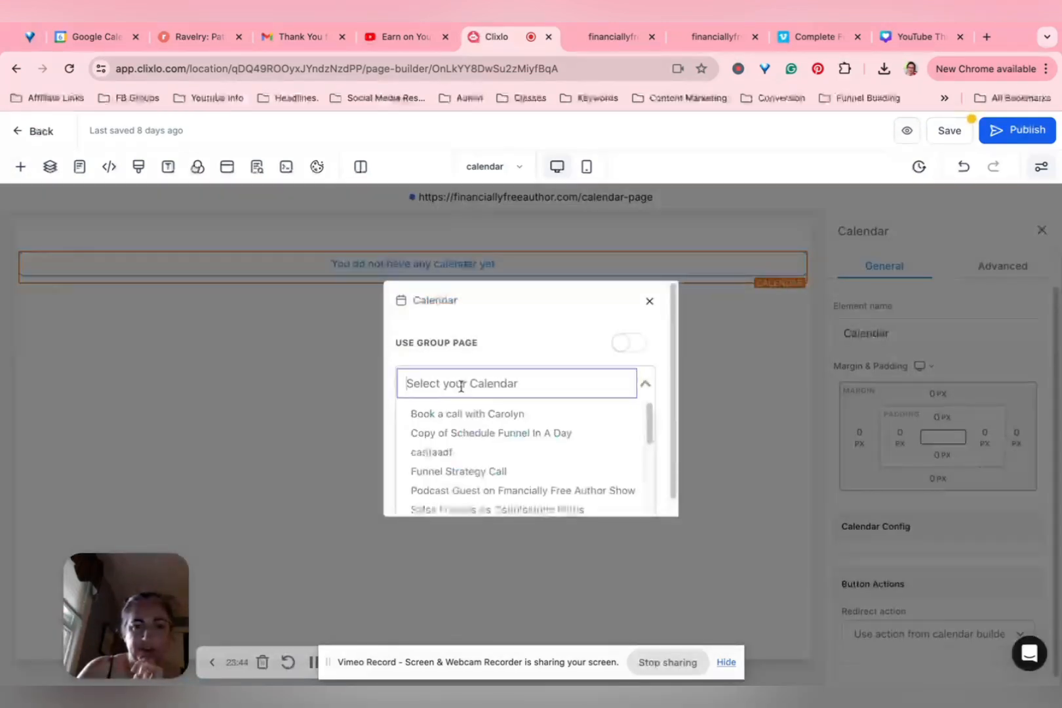
{"action": "left_click", "coordinate": [472, 452]}
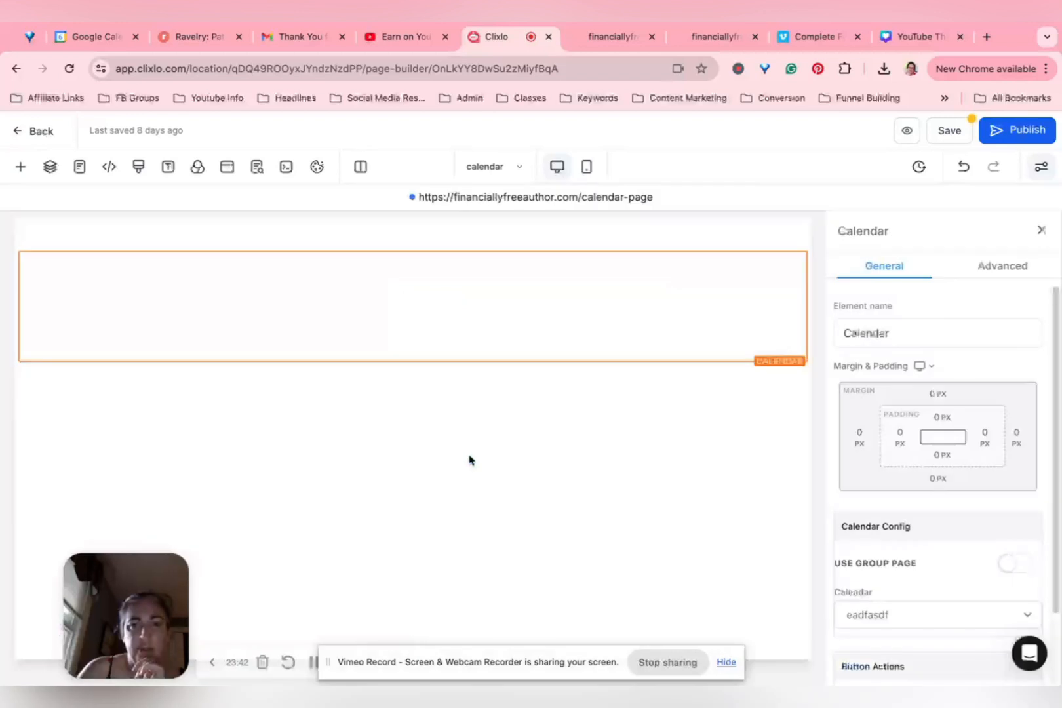
{"action": "left_click", "coordinate": [950, 133]}
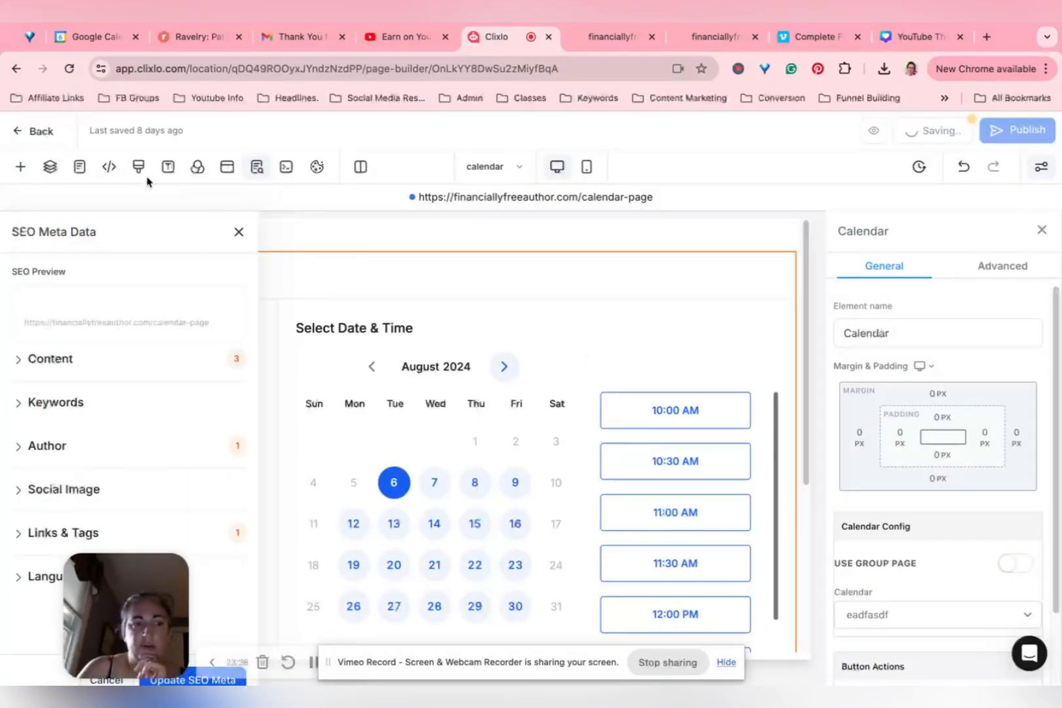
- Return to the funnel's steps and move the form step above the calendar step
{"action": "left_click", "coordinate": [37, 133]}
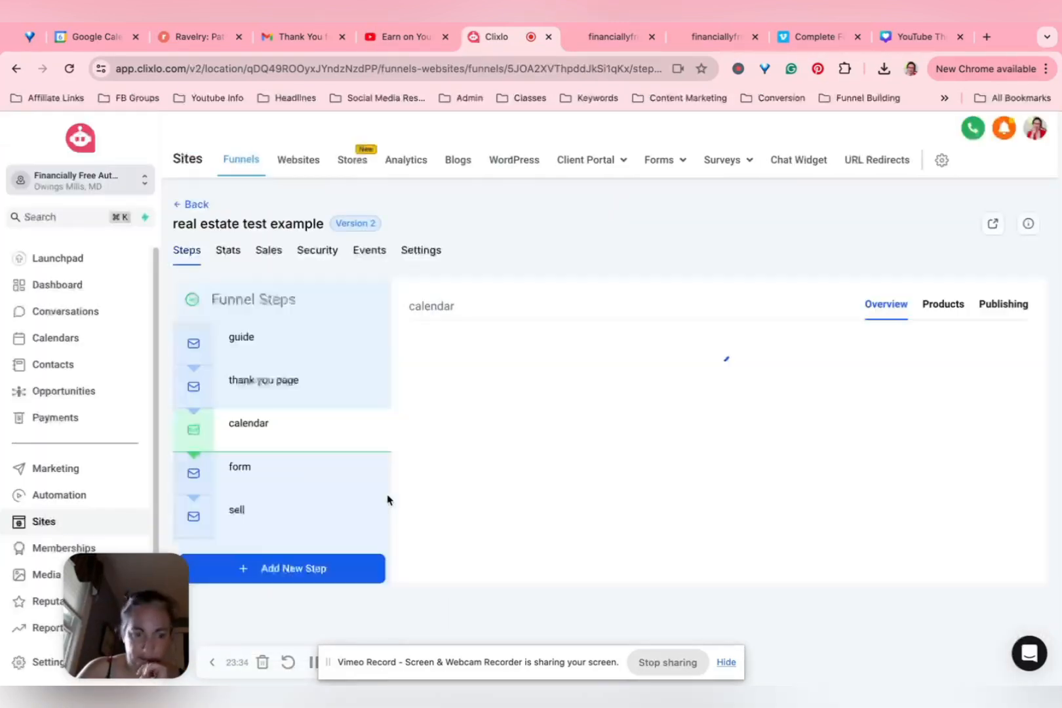
{"action": "left_click", "coordinate": [251, 469]}
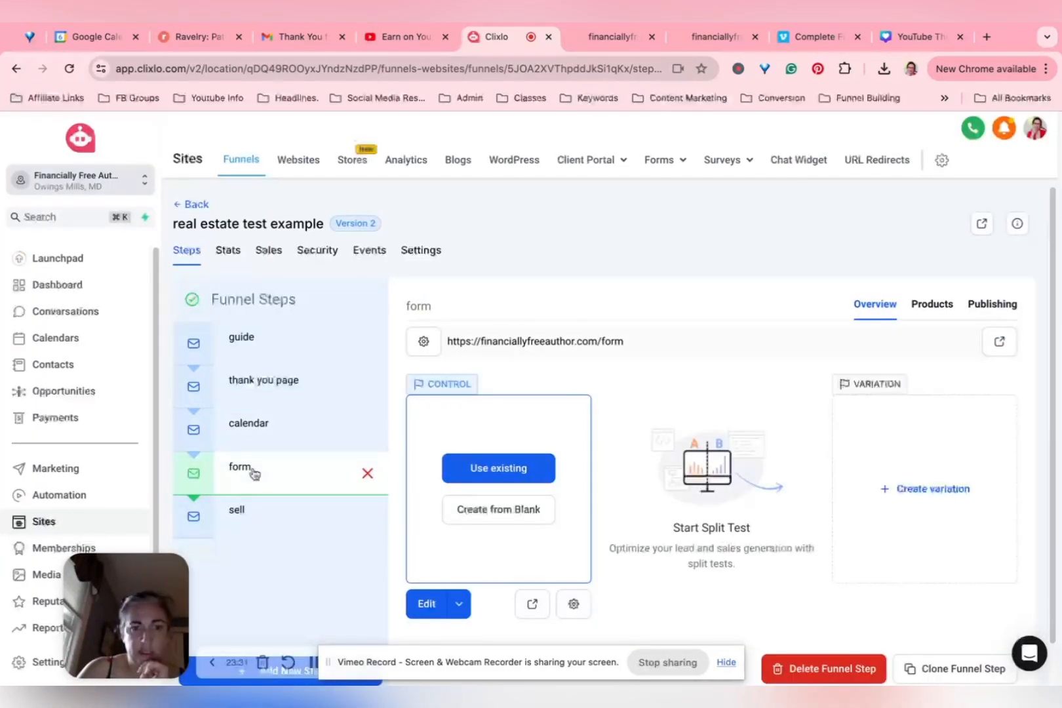
{"action": "left_click_drag", "start_coordinate": [255, 473], "coordinate": [260, 426]}
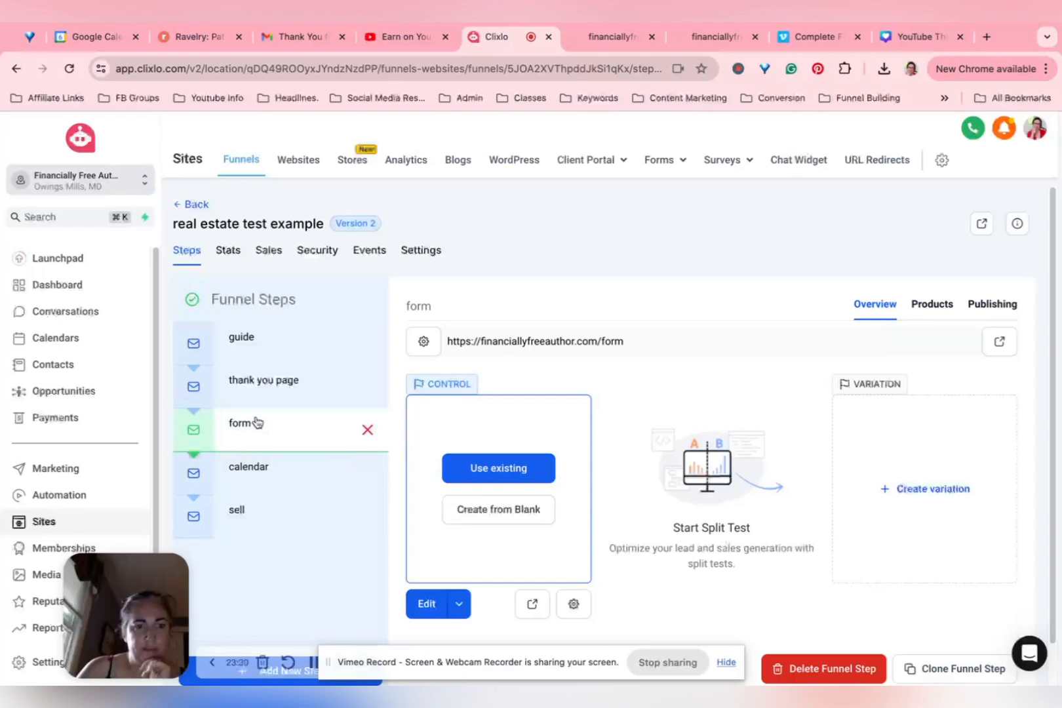
- Create the form step's page from blank and add a full-width section with a one-column row
{"action": "left_click", "coordinate": [498, 514]}
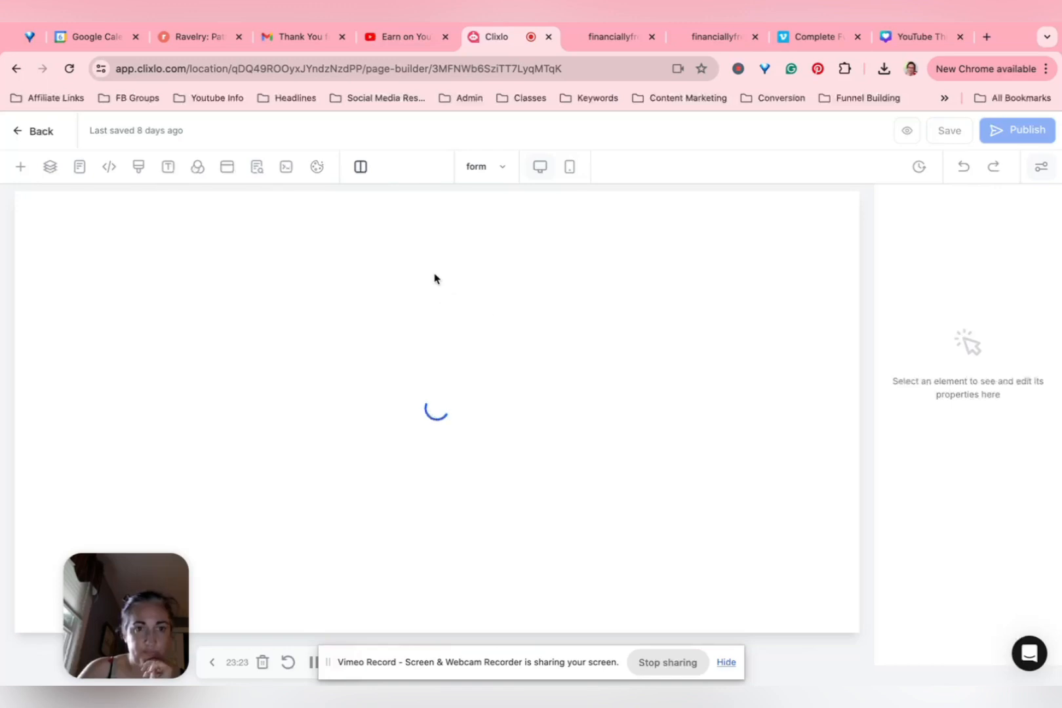
{"action": "left_click", "coordinate": [244, 280]}
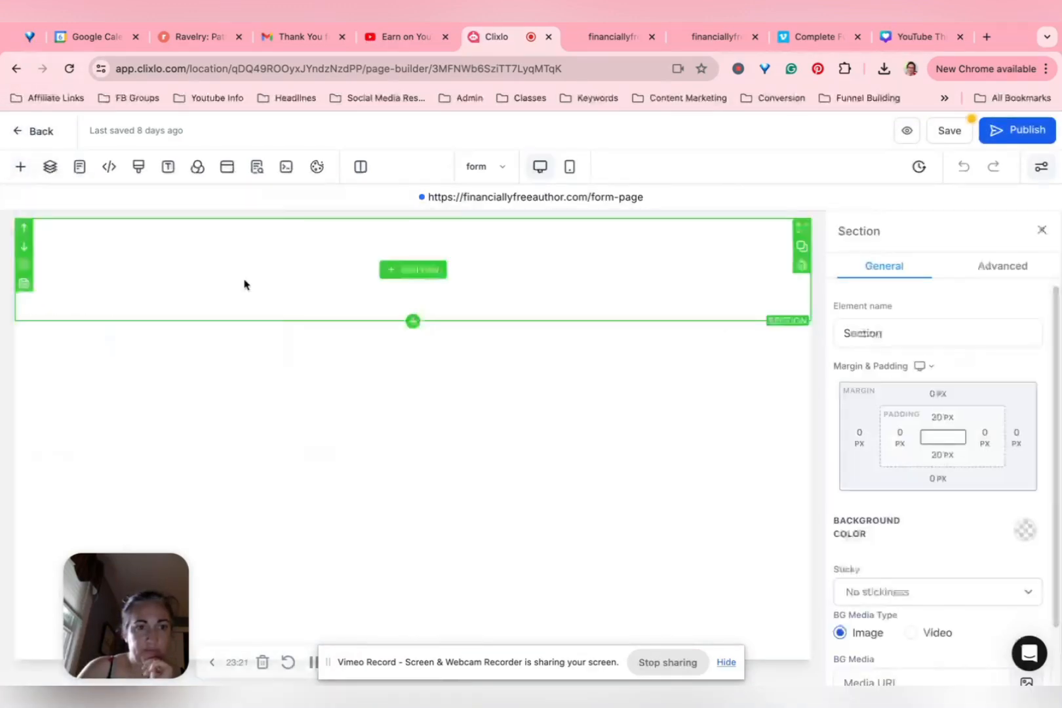
{"action": "left_click", "coordinate": [423, 280]}
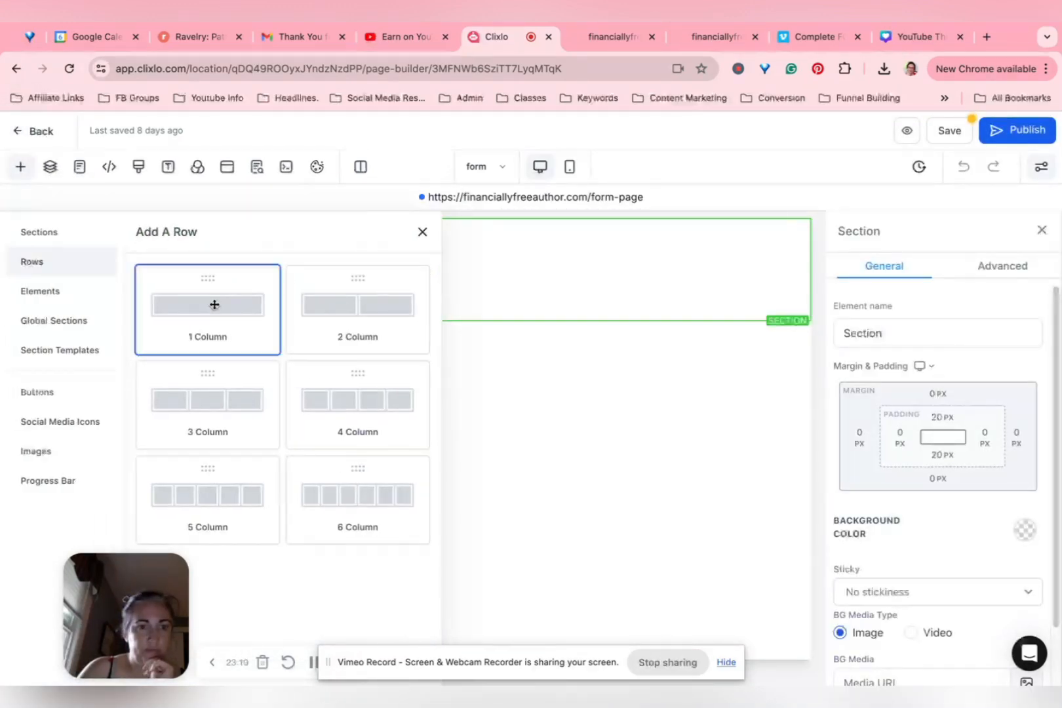
{"action": "left_click", "coordinate": [213, 305]}
- Add a paragraph to the column reading "Before scheduling your call please fill out the following information:"
{"action": "left_click", "coordinate": [424, 290]}
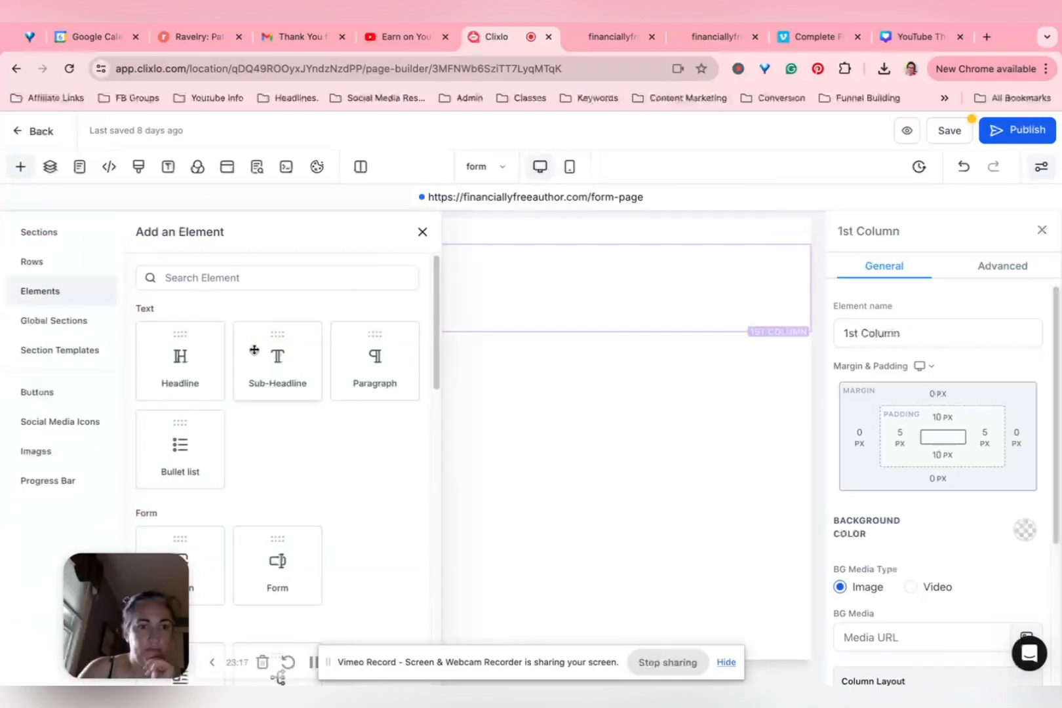
{"action": "left_click", "coordinate": [348, 354]}
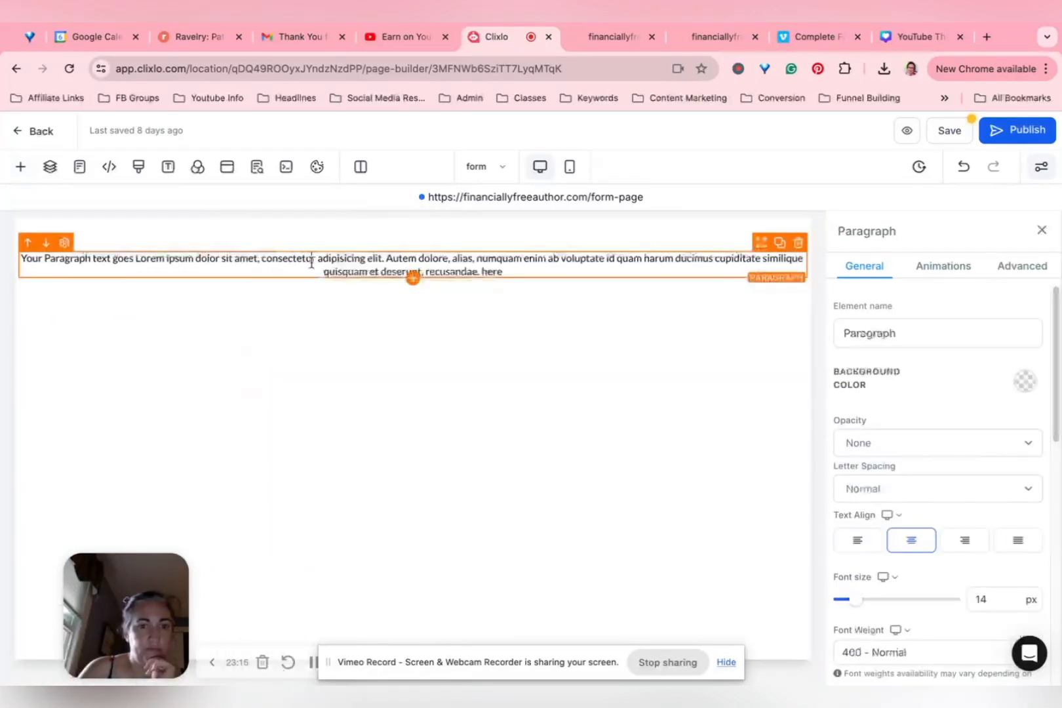
{"action": "triple_click", "coordinate": [311, 262]}
{"action": "type", "text": "Pa"}
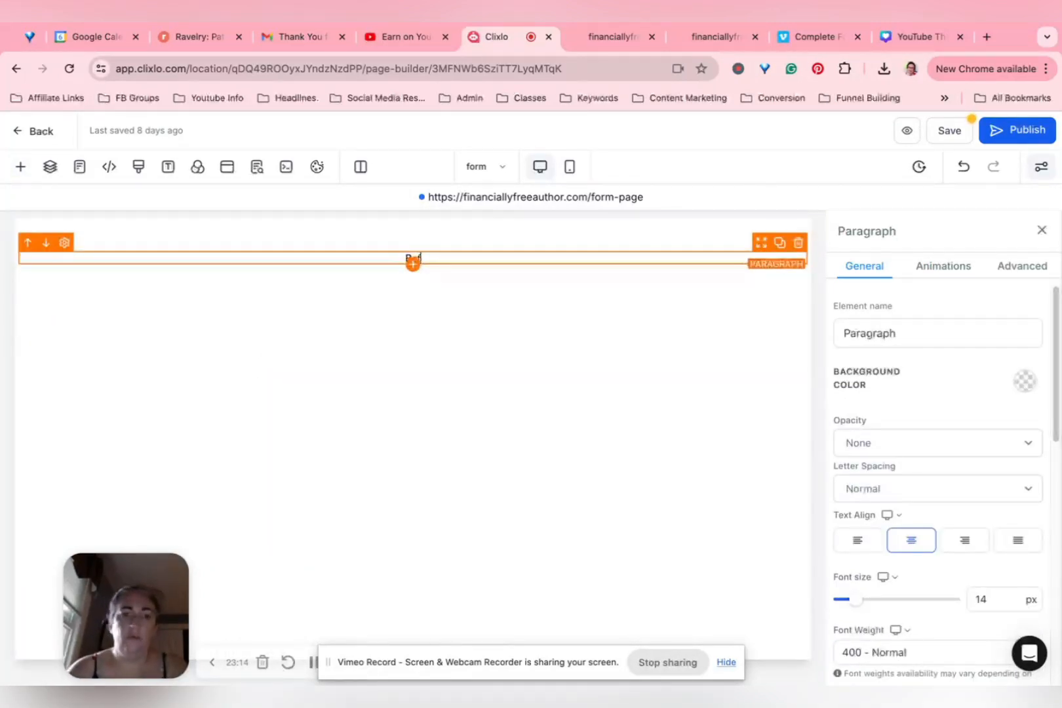
{"action": "type", "text": "fore scheduling you"}
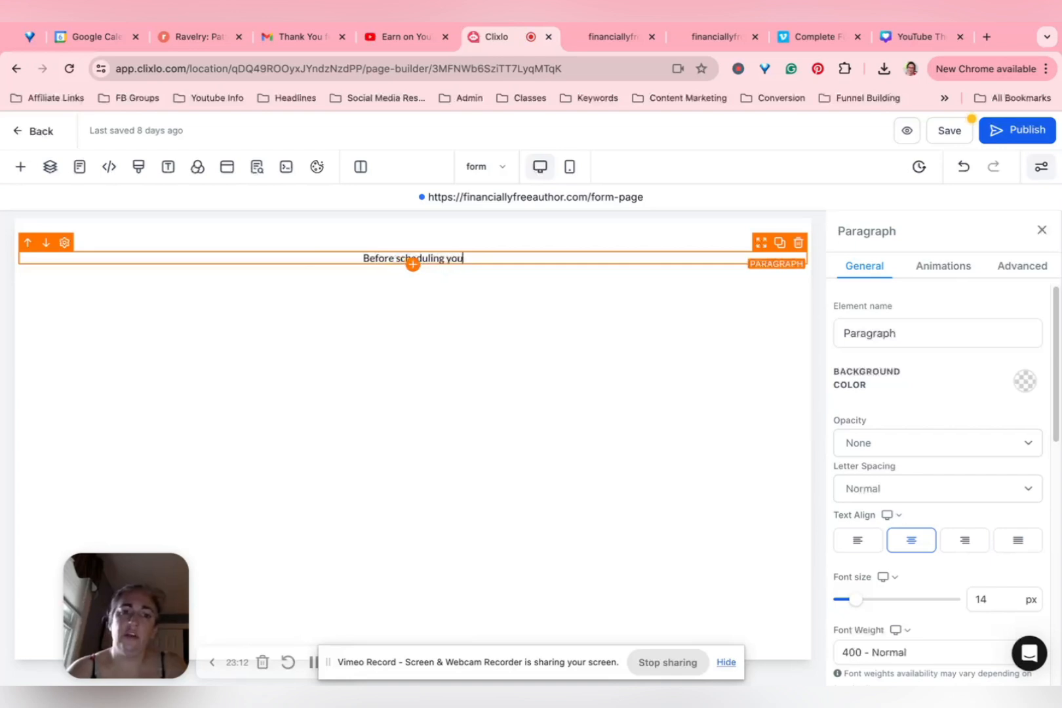
{"action": "type", "text": "r call ple"}
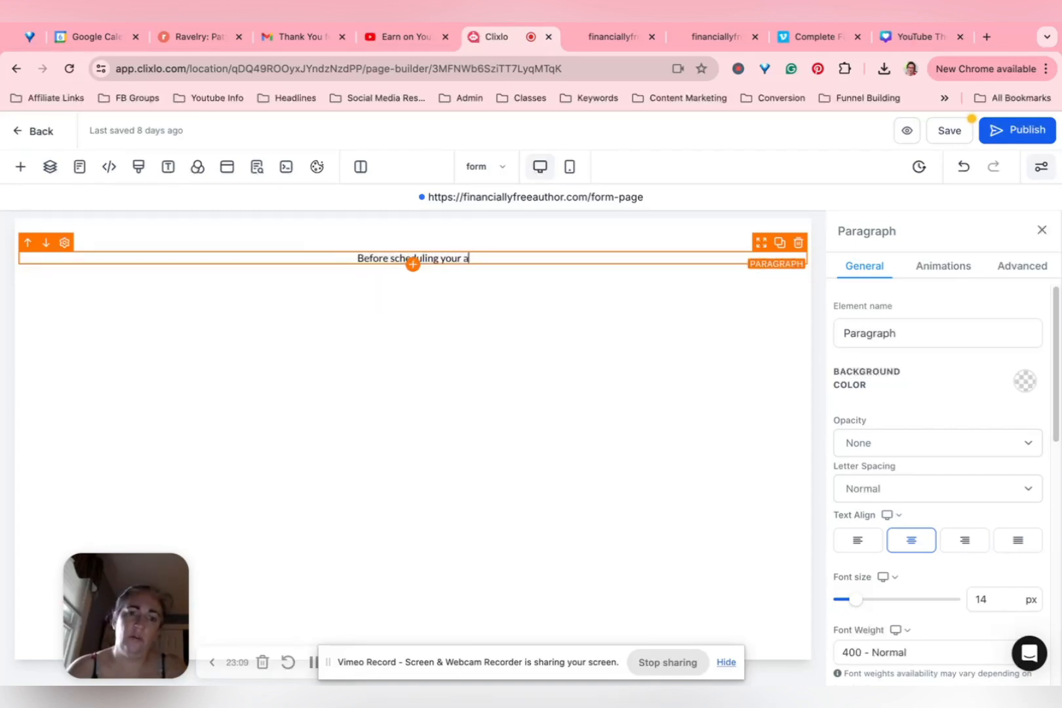
{"action": "type", "text": "ase "}
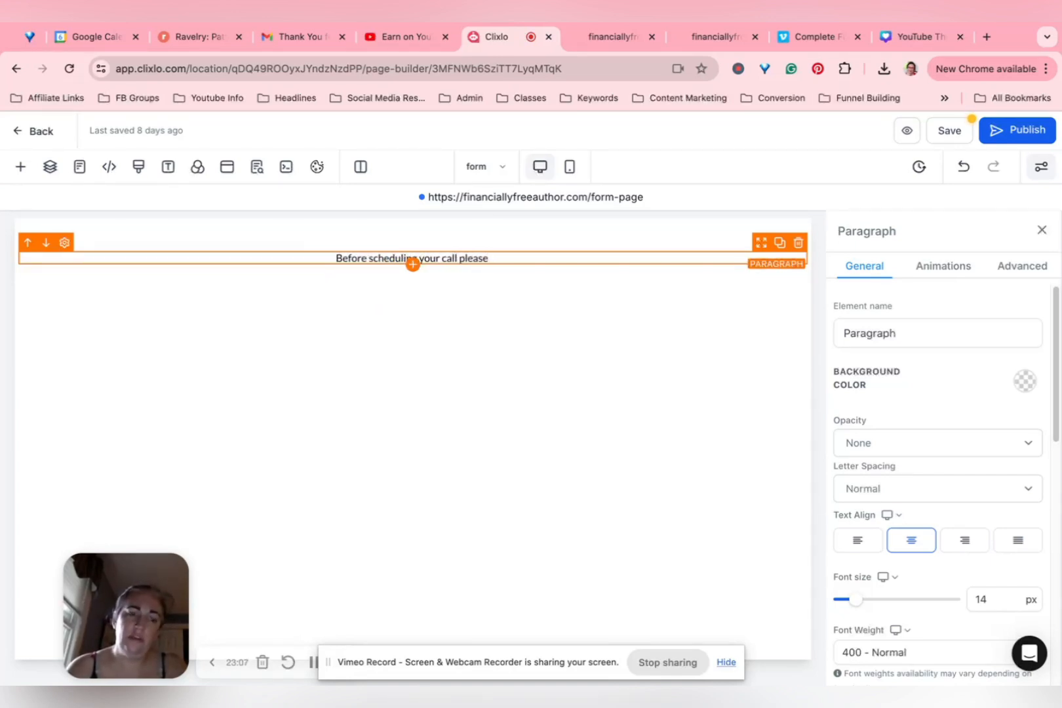
{"action": "type", "text": "fill out the fol"}
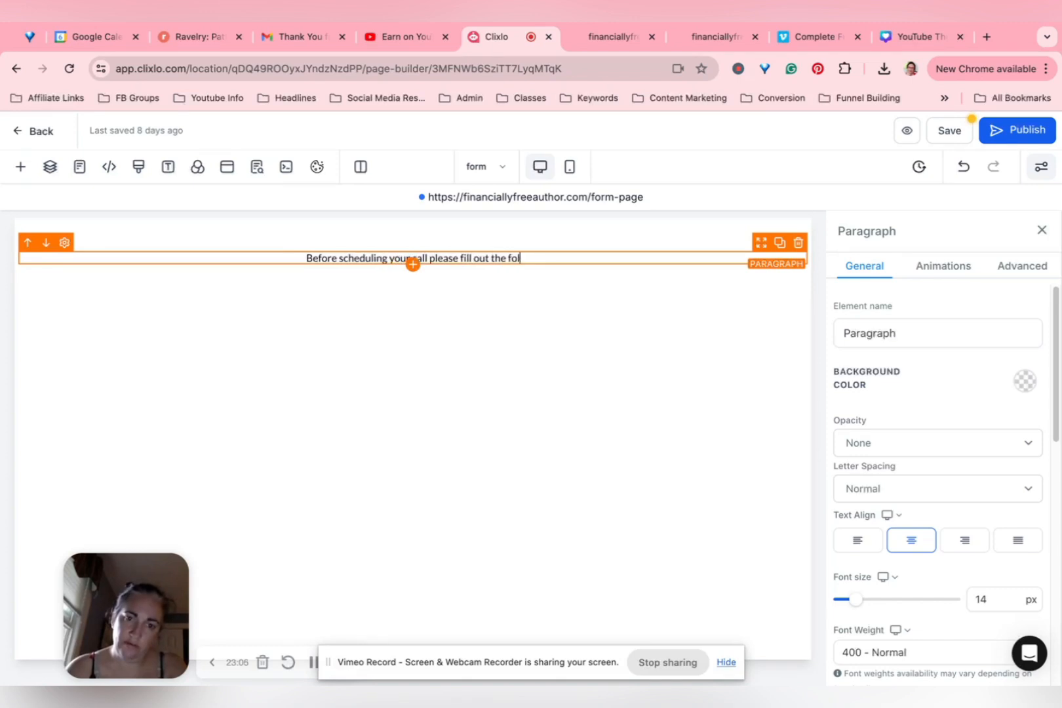
{"action": "type", "text": "lowing ifnormati"}
{"action": "key", "text": "BackSpace"}
{"action": "key", "text": "BackSpace"}
{"action": "key", "text": "BackSpace"}
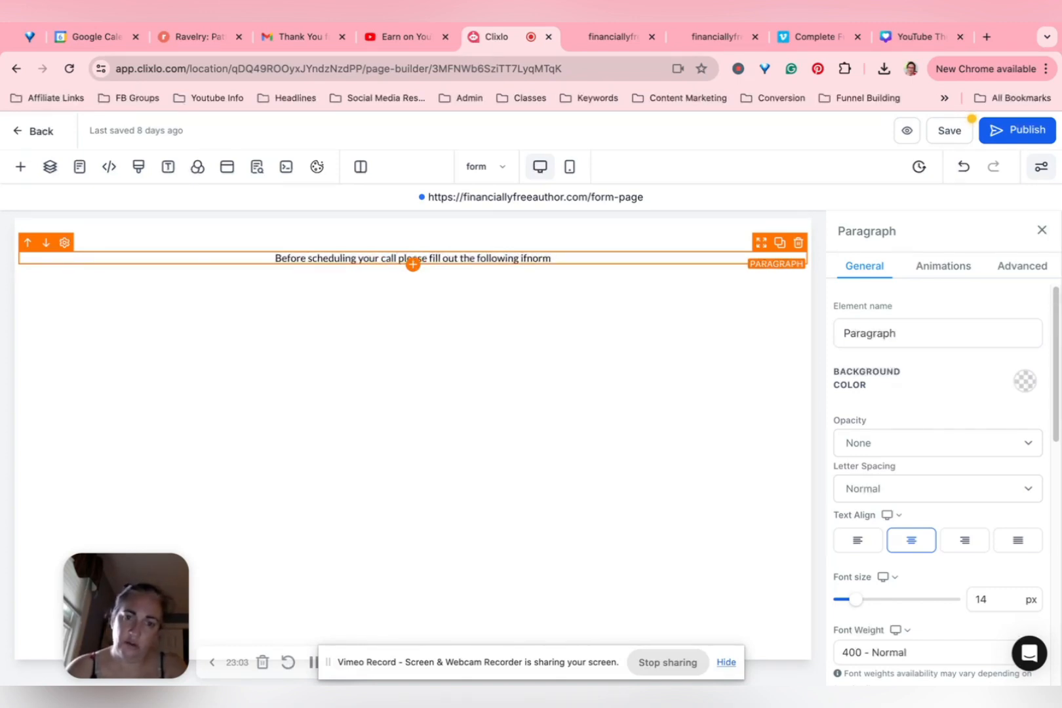
{"action": "key", "text": "BackSpace"}
{"action": "key", "text": "BackSpace"}
{"action": "key", "text": "BackSpace"}
{"action": "key", "text": "BackSpace"}
{"action": "key", "text": "BackSpace"}
{"action": "type", "text": "nform"}
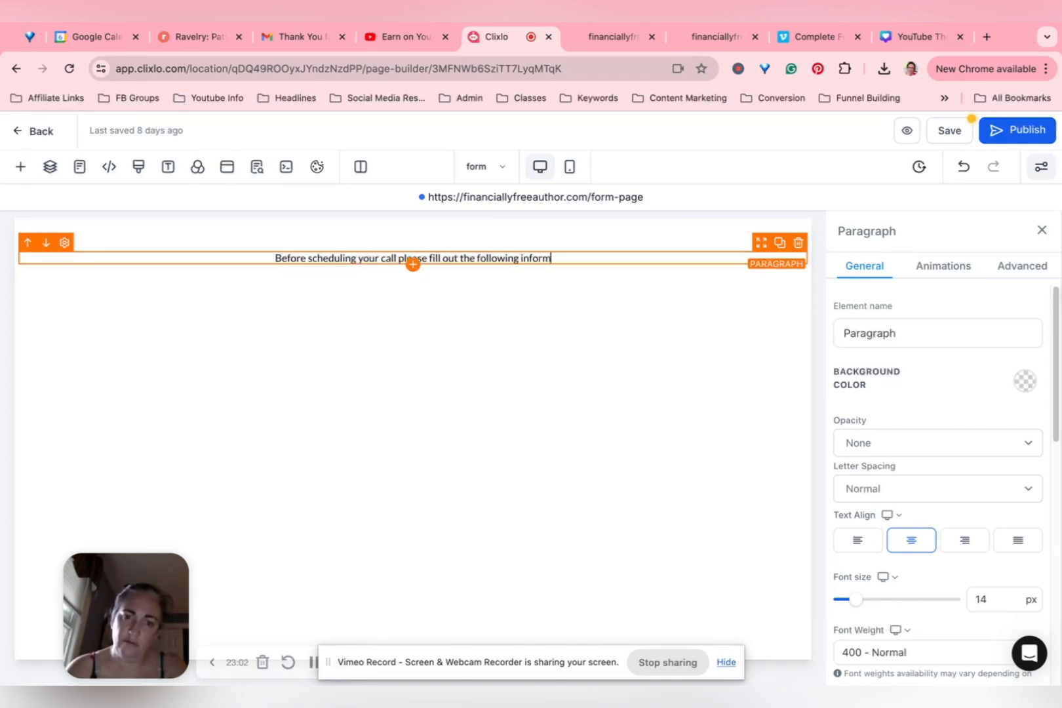
{"action": "type", "text": "ation:"}
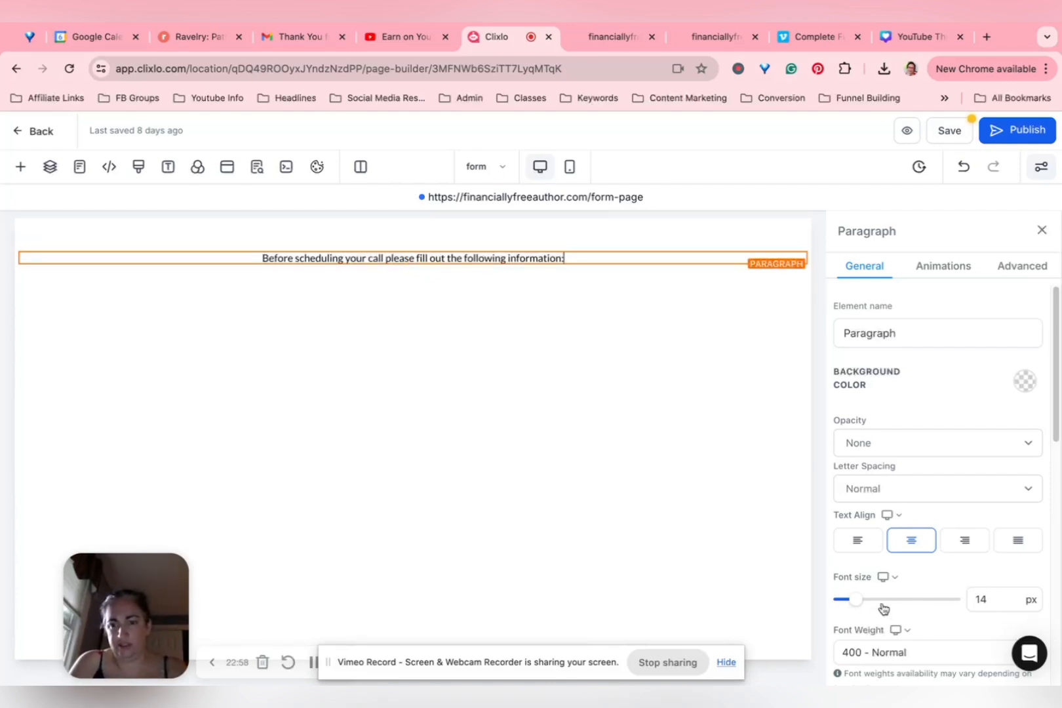
- Set the paragraph's font size to 21 px
{"action": "left_click_drag", "start_coordinate": [856, 600], "coordinate": [865, 606]}
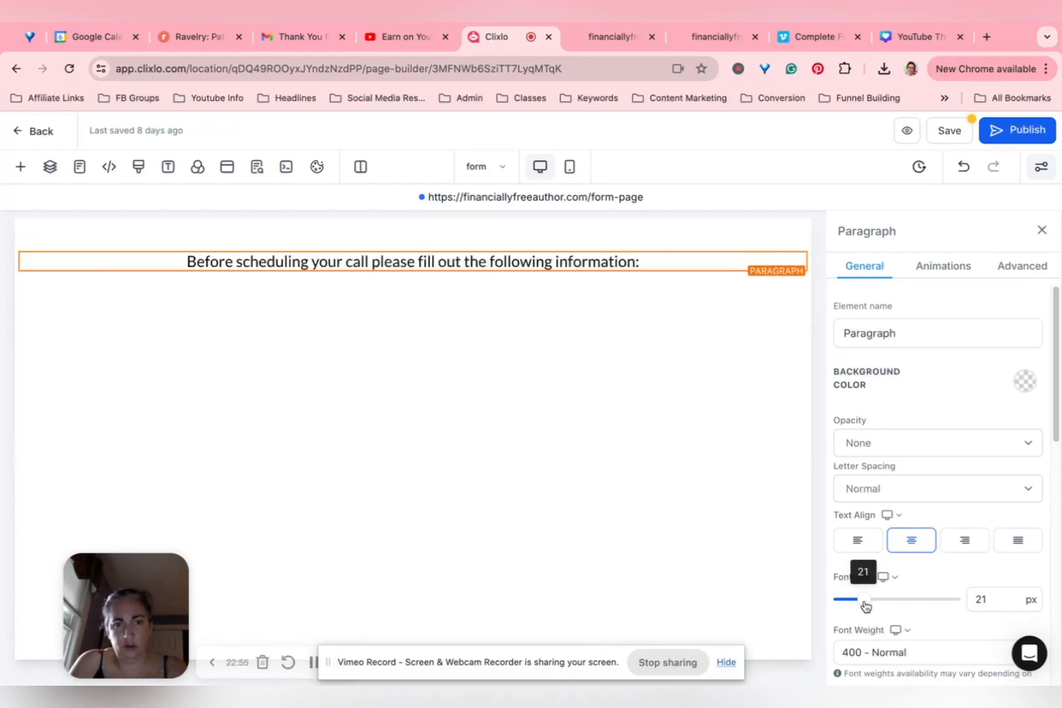
{"action": "scroll", "coordinate": [940, 488], "scroll_direction": "down", "scroll_amount": 3}
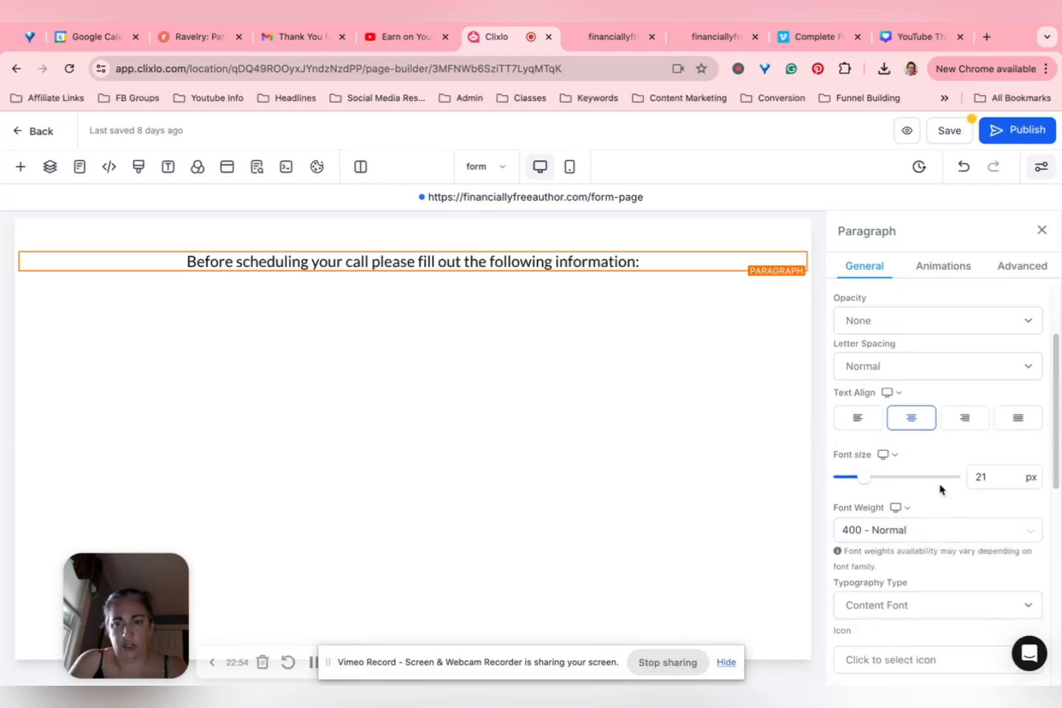
- Search the paragraph's icon options for "hand" and add the hand-point-down icon
{"action": "left_click", "coordinate": [930, 607]}
{"action": "left_click", "coordinate": [940, 557]}
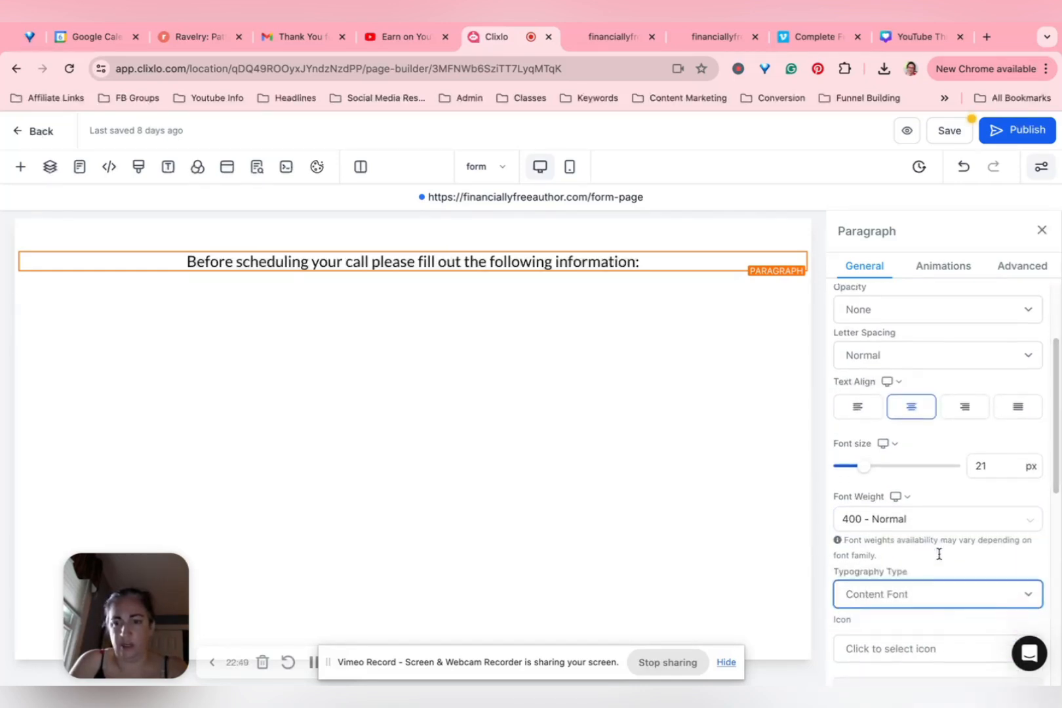
{"action": "scroll", "coordinate": [944, 525], "scroll_direction": "down", "scroll_amount": 5}
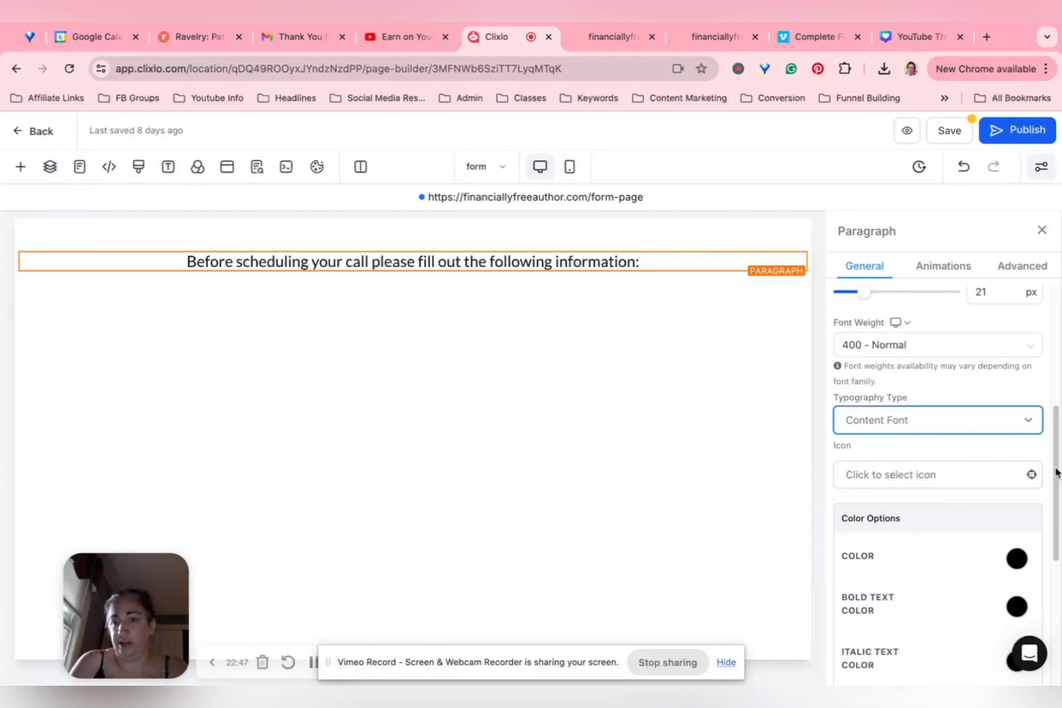
{"action": "left_click", "coordinate": [1031, 475]}
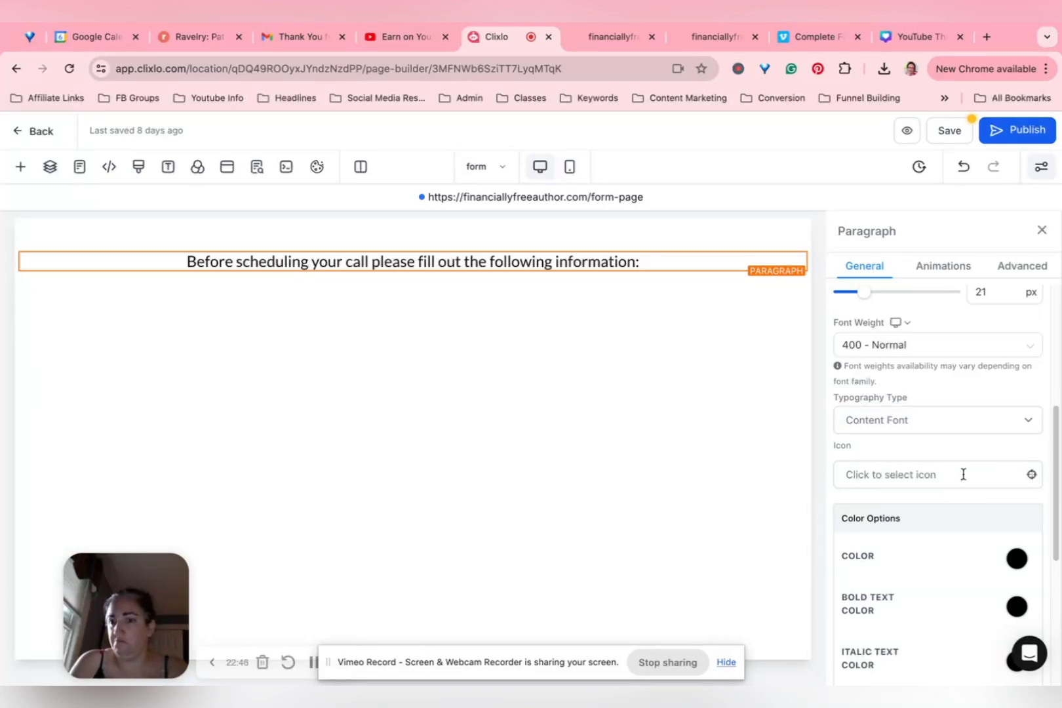
{"action": "left_click", "coordinate": [864, 474]}
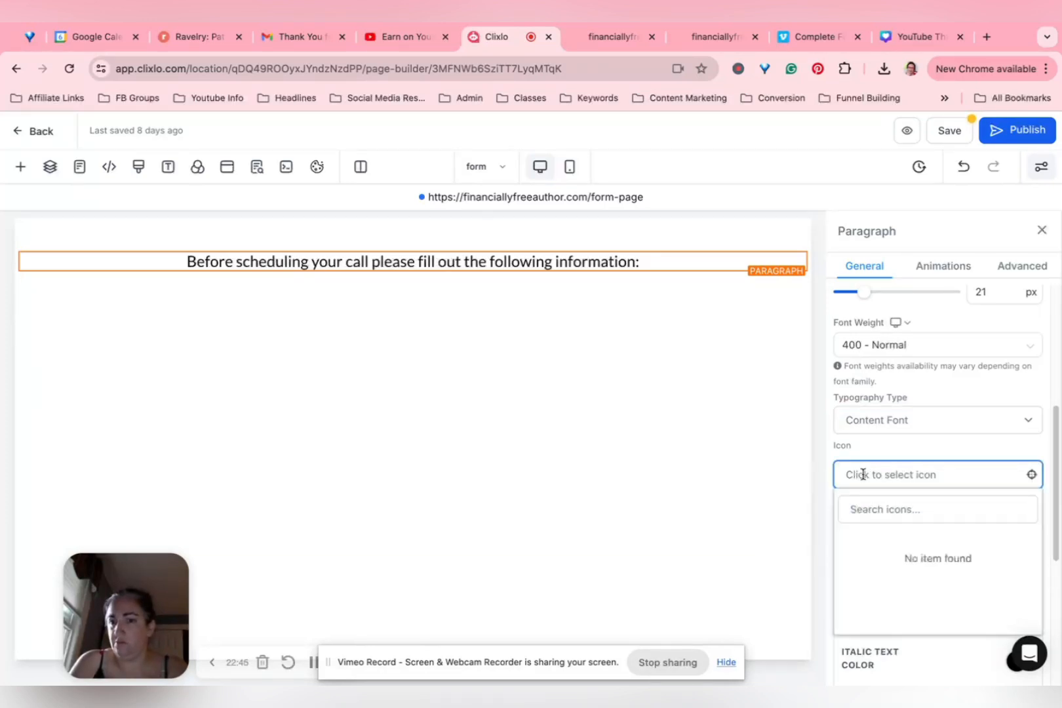
{"action": "left_click", "coordinate": [924, 515]}
{"action": "type", "text": "hand"}
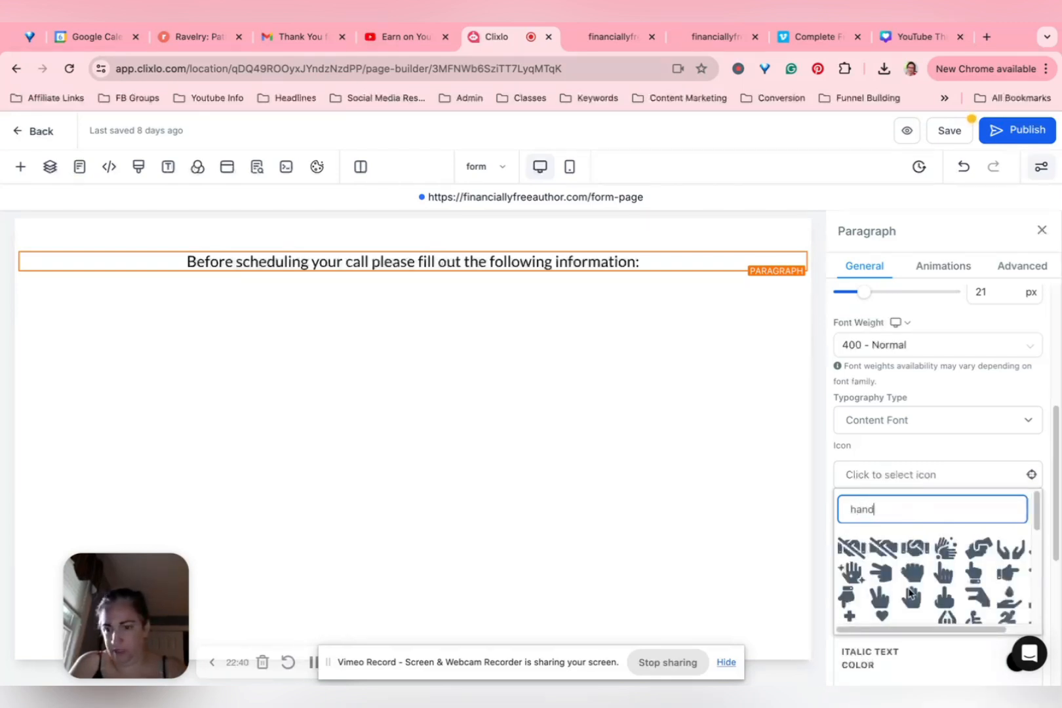
{"action": "left_click", "coordinate": [842, 598]}
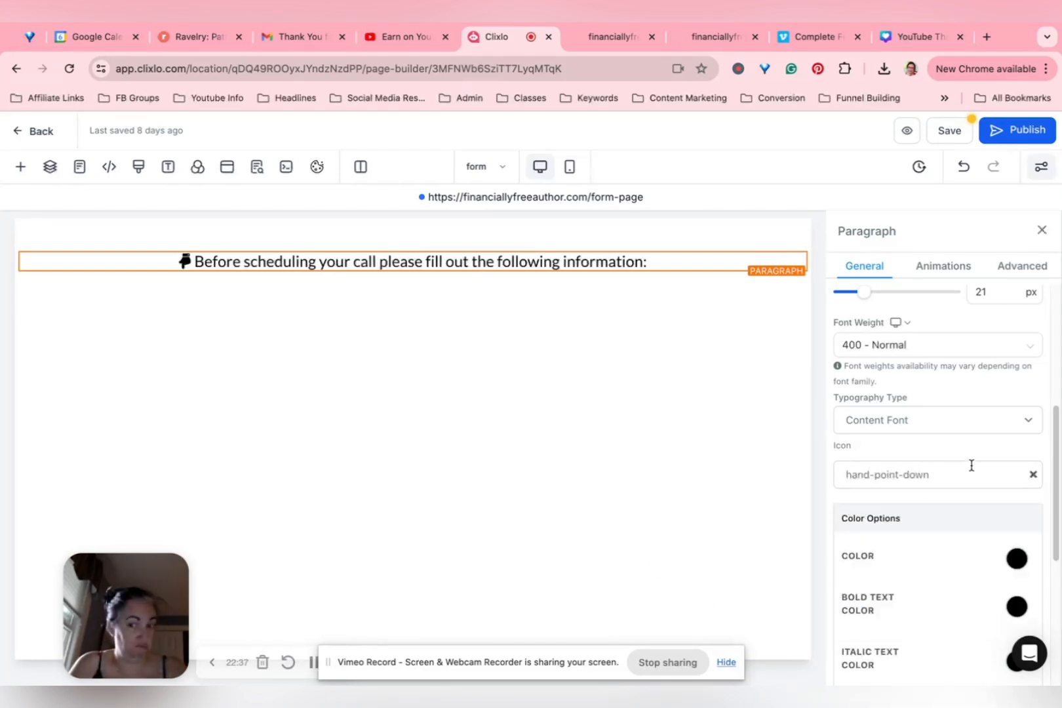
{"action": "scroll", "coordinate": [965, 459], "scroll_direction": "down", "scroll_amount": 5}
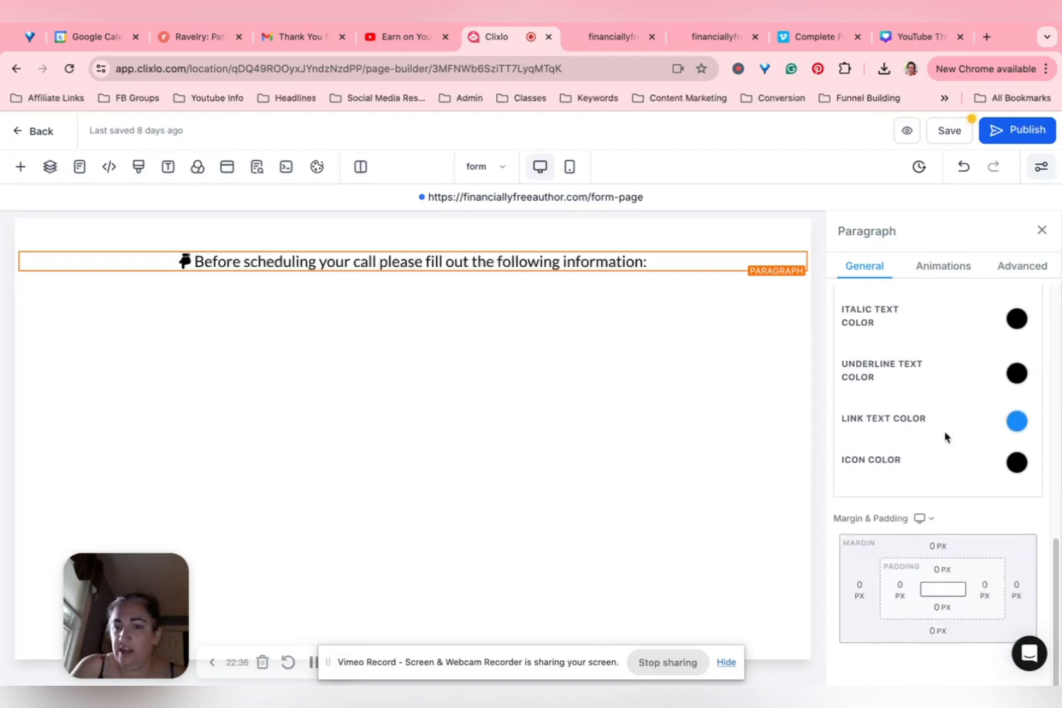
{"action": "scroll", "coordinate": [950, 393], "scroll_direction": "up", "scroll_amount": 2}
{"action": "scroll", "coordinate": [957, 393], "scroll_direction": "down", "scroll_amount": 2}
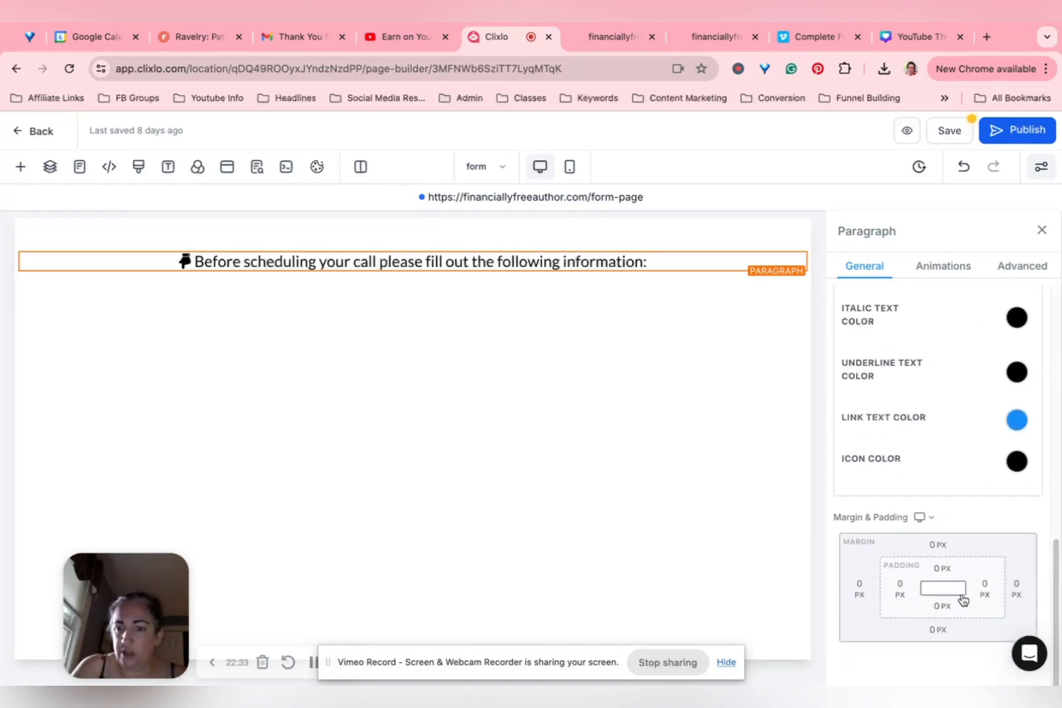
{"action": "left_click", "coordinate": [937, 266]}
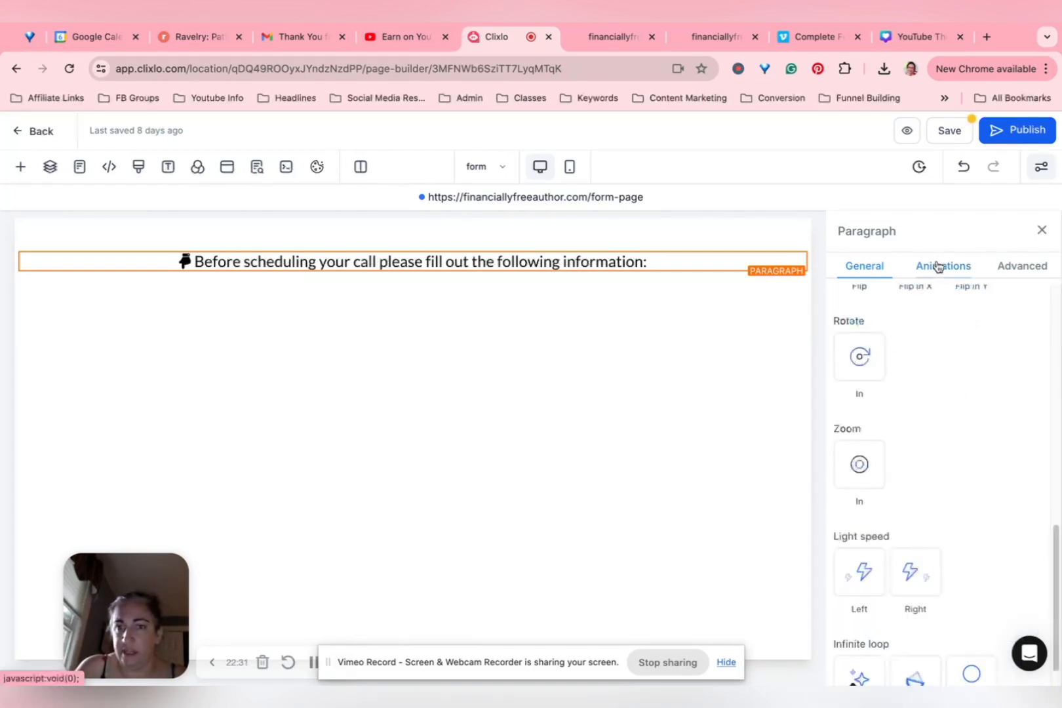
{"action": "left_click", "coordinate": [998, 267]}
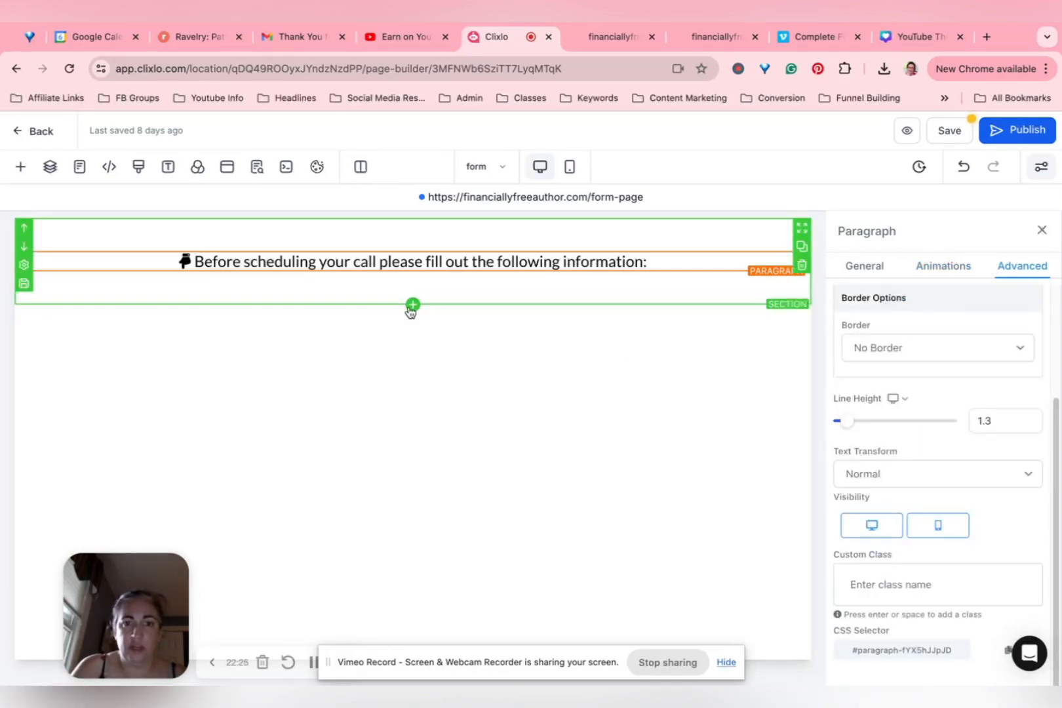
- Add a full-width section containing a one-column row below the paragraph's section
{"action": "left_click", "coordinate": [412, 306]}
{"action": "left_click", "coordinate": [185, 326]}
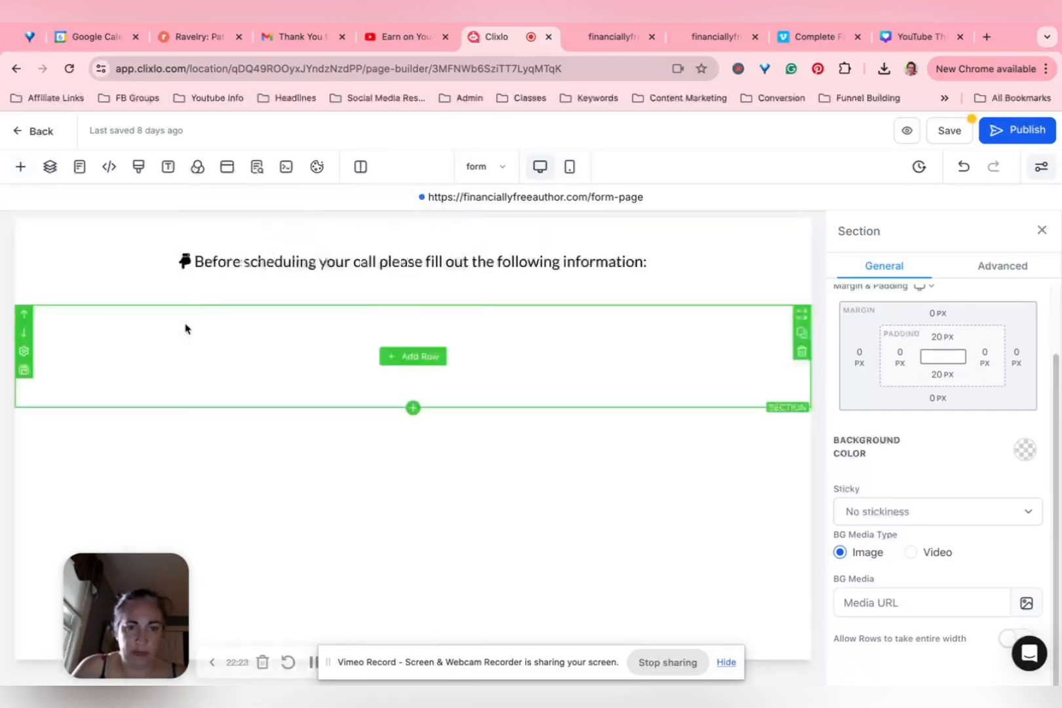
{"action": "left_click", "coordinate": [437, 357]}
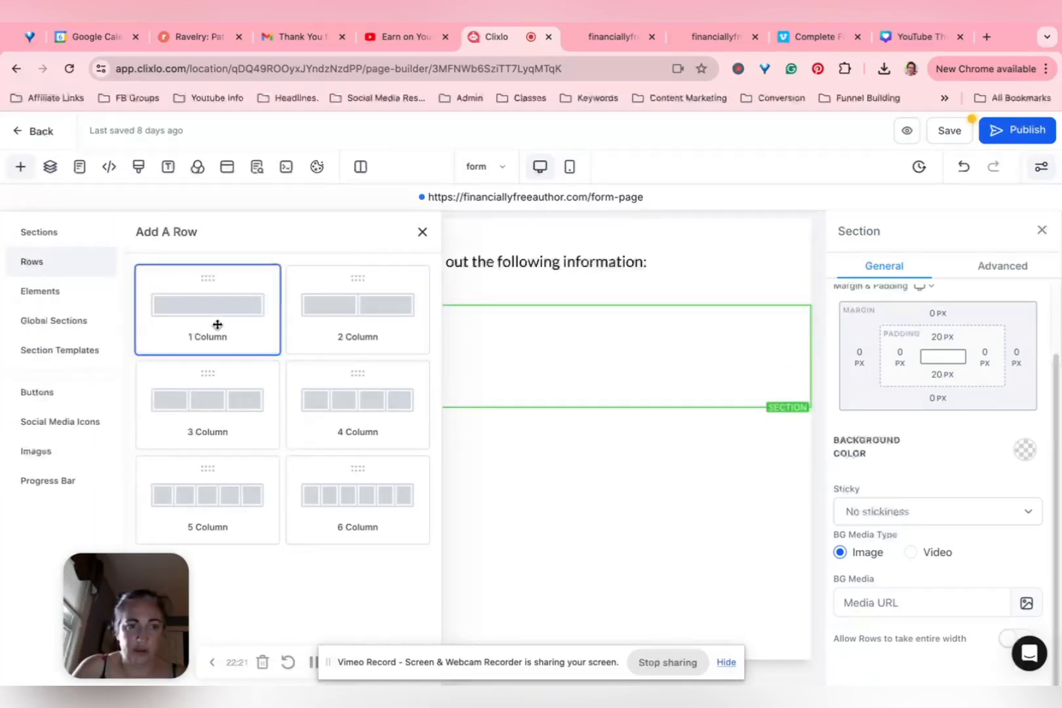
{"action": "left_click", "coordinate": [215, 324]}
- Add a form element to the new column and choose "example freebie form" for it
{"action": "left_click", "coordinate": [432, 379]}
{"action": "scroll", "coordinate": [324, 396], "scroll_direction": "down", "scroll_amount": 5}
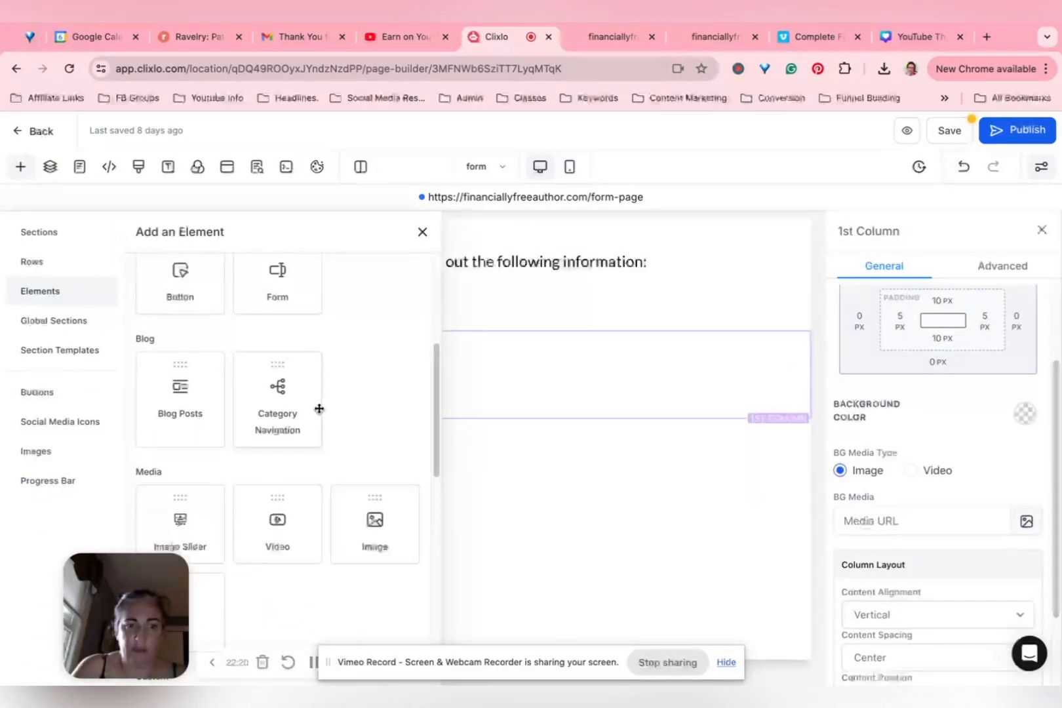
{"action": "left_click", "coordinate": [283, 279]}
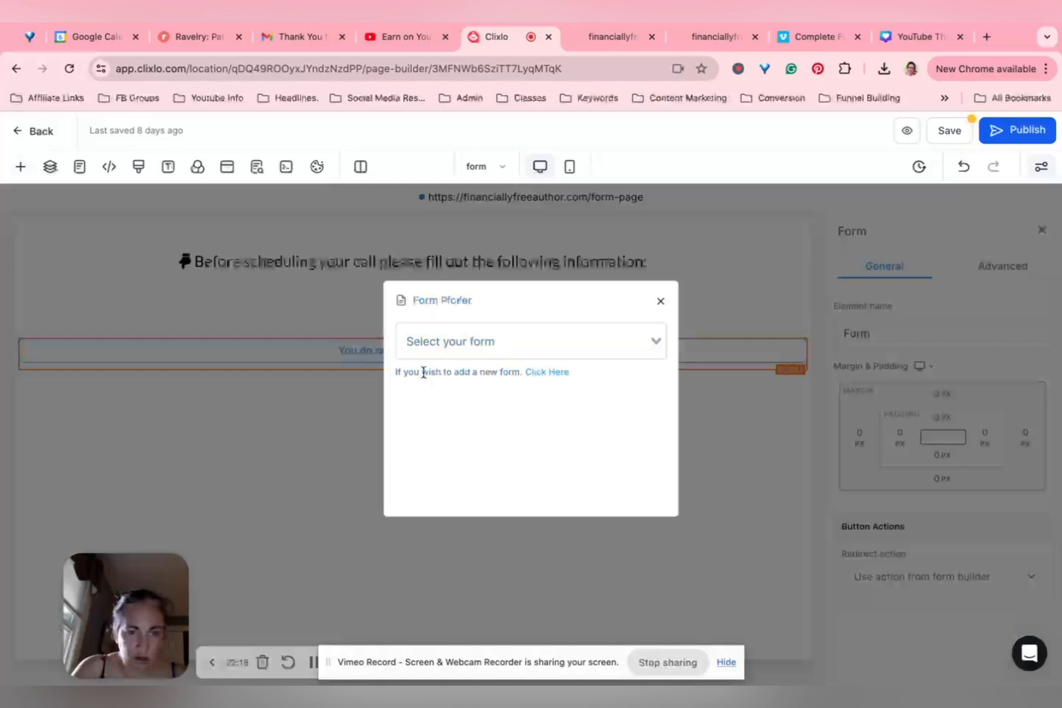
{"action": "left_click", "coordinate": [446, 340]}
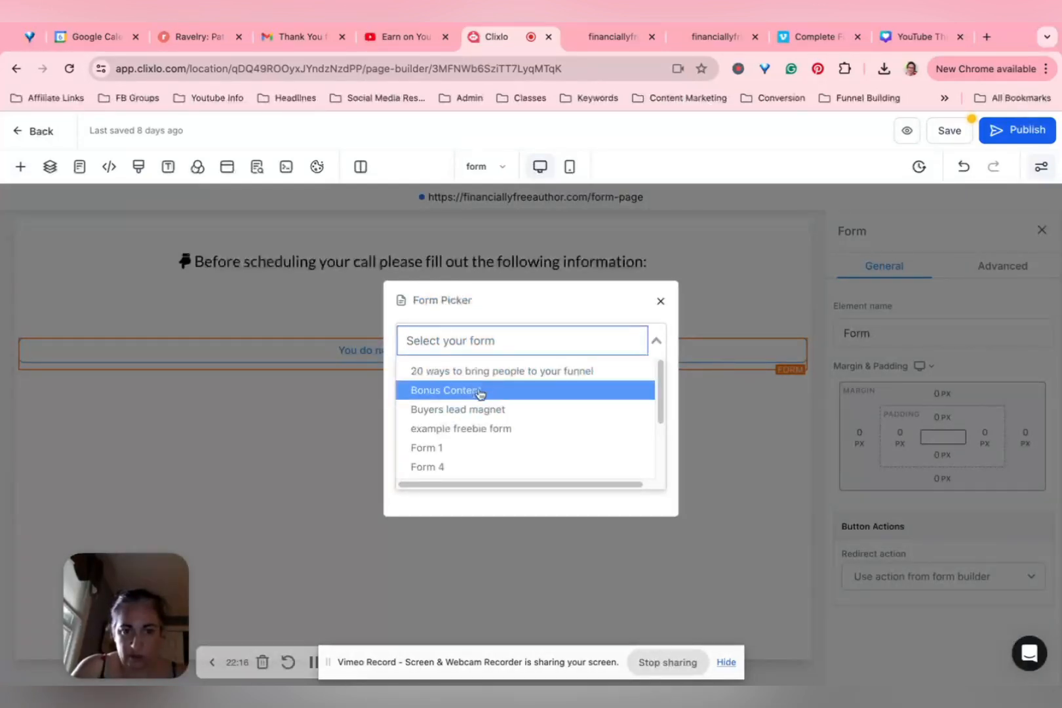
{"action": "left_click", "coordinate": [485, 426]}
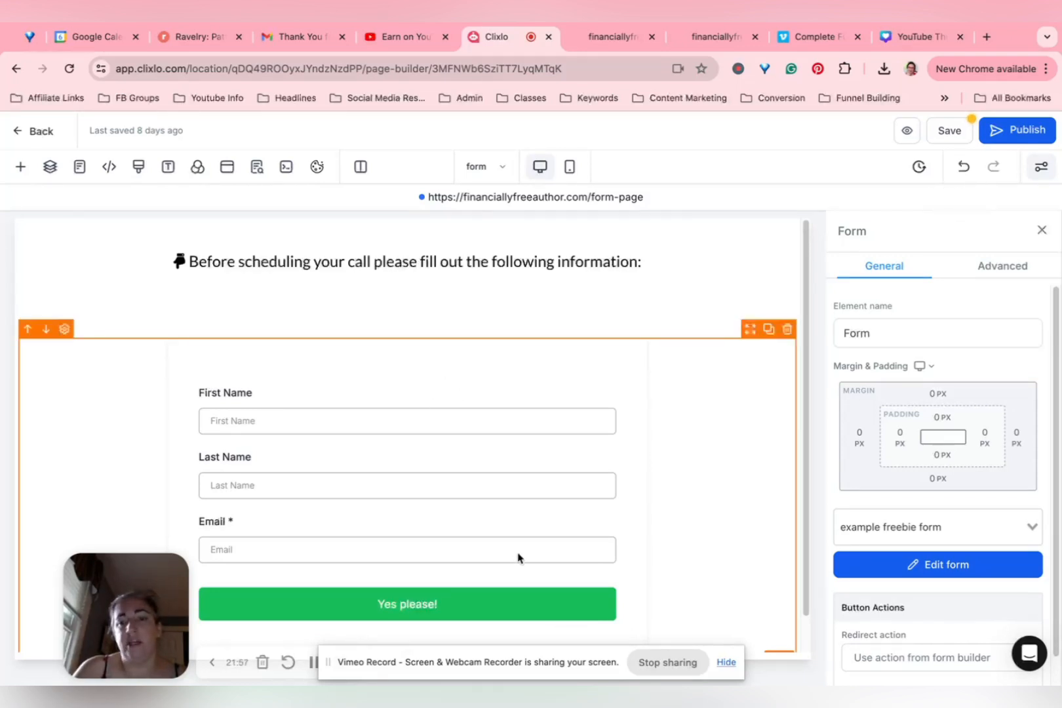
- Set the form's redirect action to Go to Next step
{"action": "scroll", "coordinate": [947, 603], "scroll_direction": "down", "scroll_amount": 2}
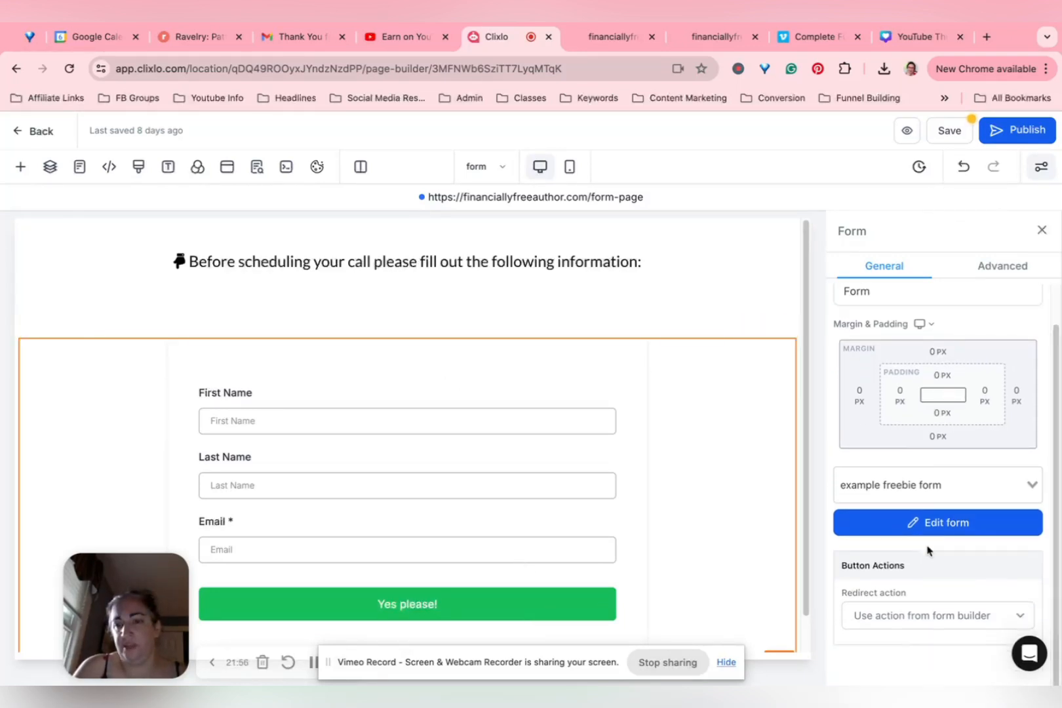
{"action": "left_click", "coordinate": [928, 618]}
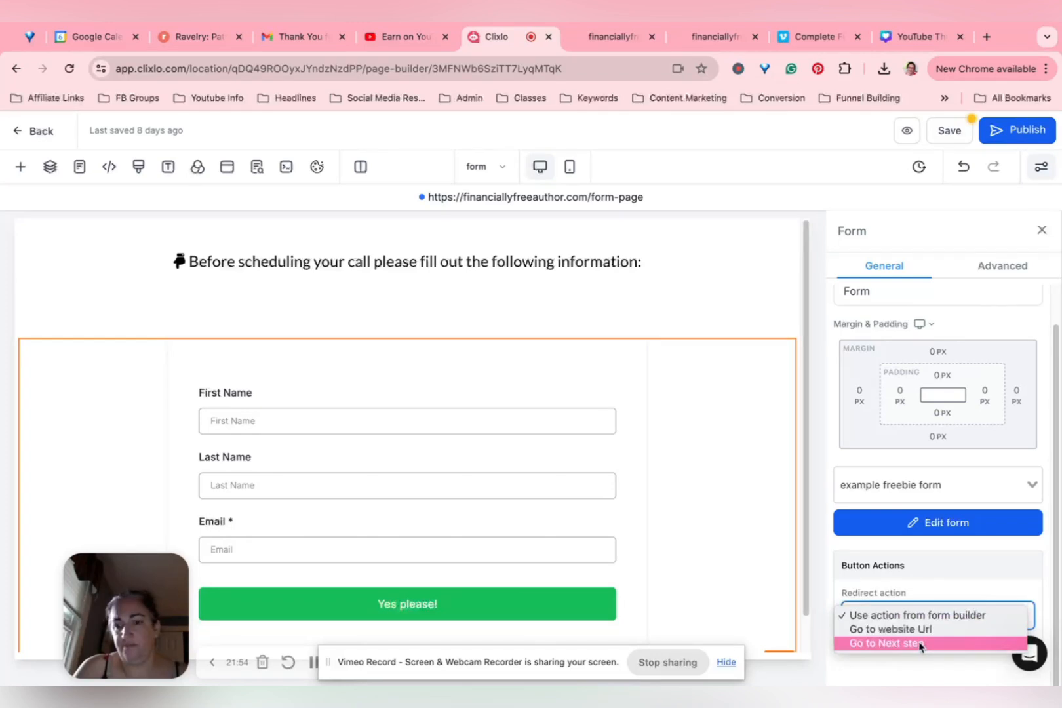
{"action": "left_click", "coordinate": [920, 641]}
- Save the form page and return to the funnel's steps to open the sell step
{"action": "left_click", "coordinate": [951, 130]}
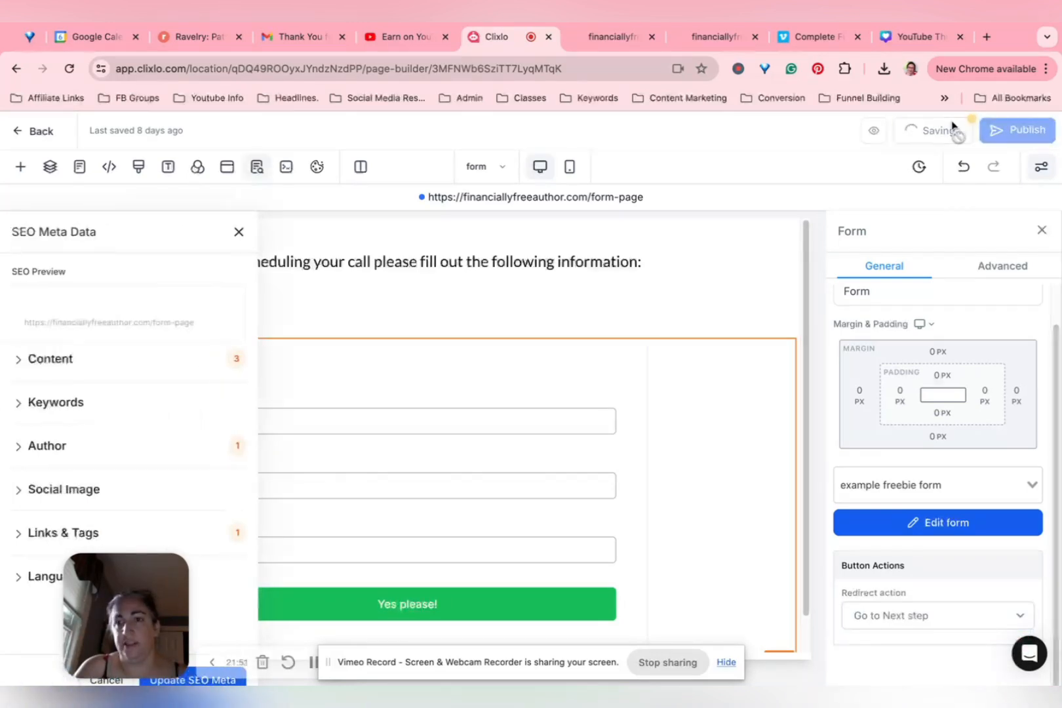
{"action": "left_click", "coordinate": [46, 136]}
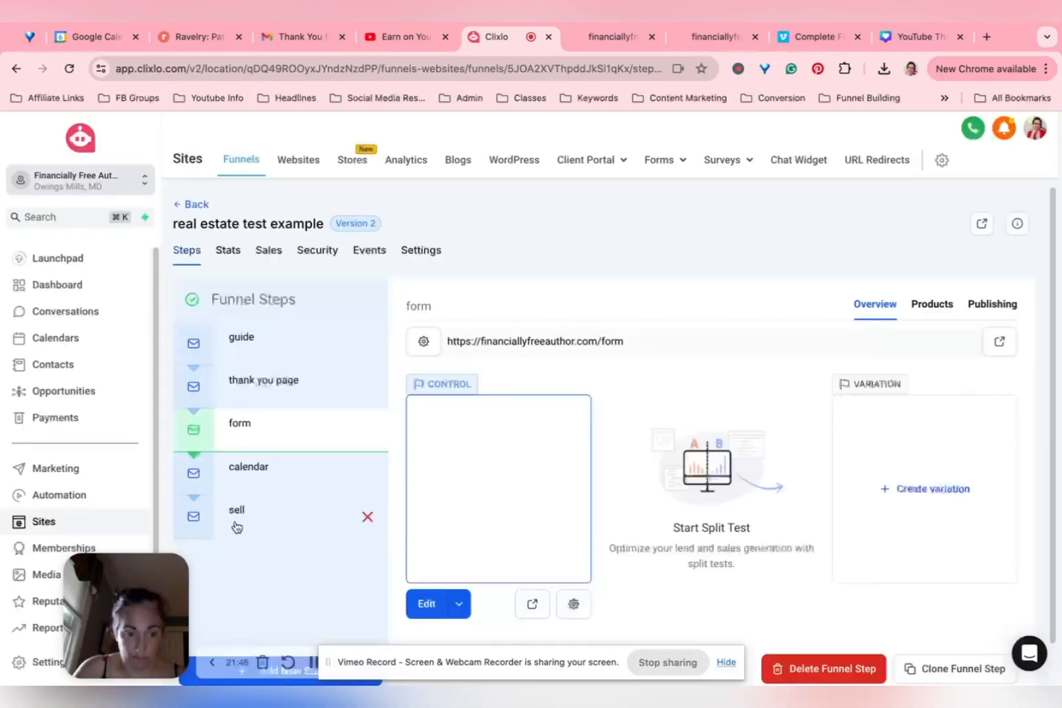
{"action": "left_click", "coordinate": [237, 512]}
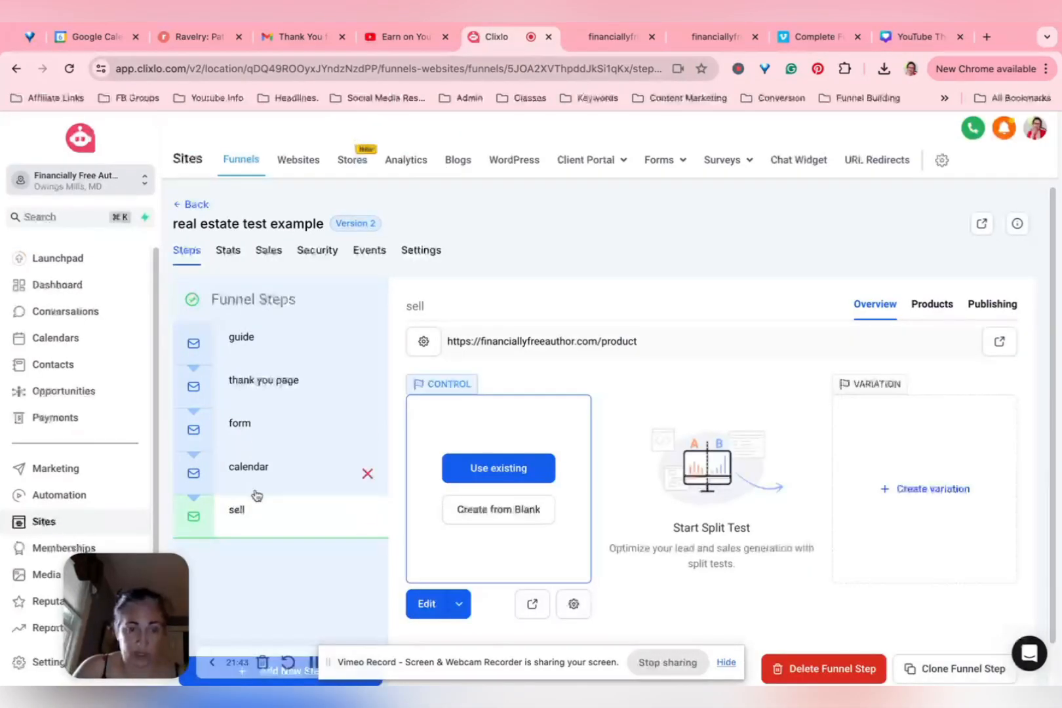
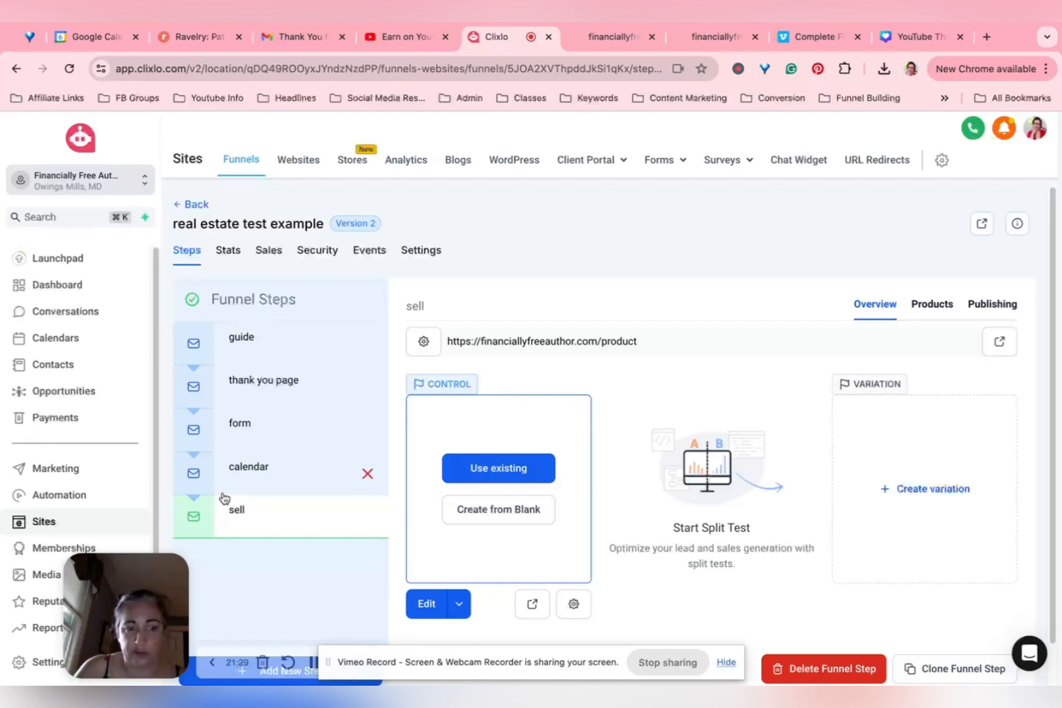
- Go to the products under Payments and start creating a new product
{"action": "left_click", "coordinate": [53, 422]}
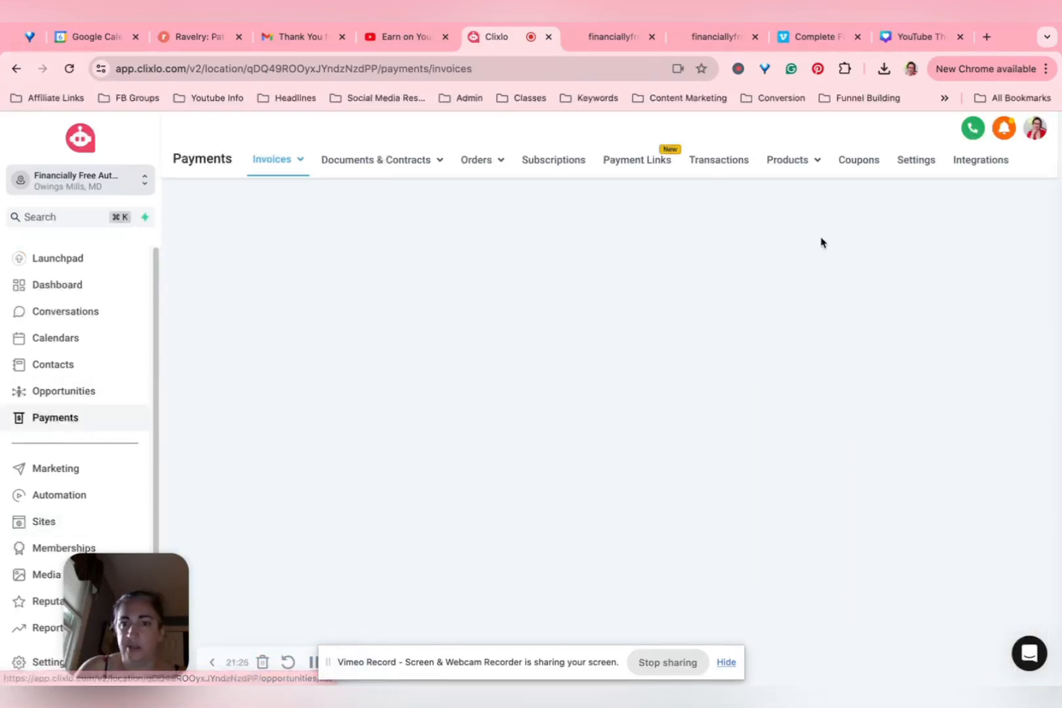
{"action": "left_click", "coordinate": [775, 194]}
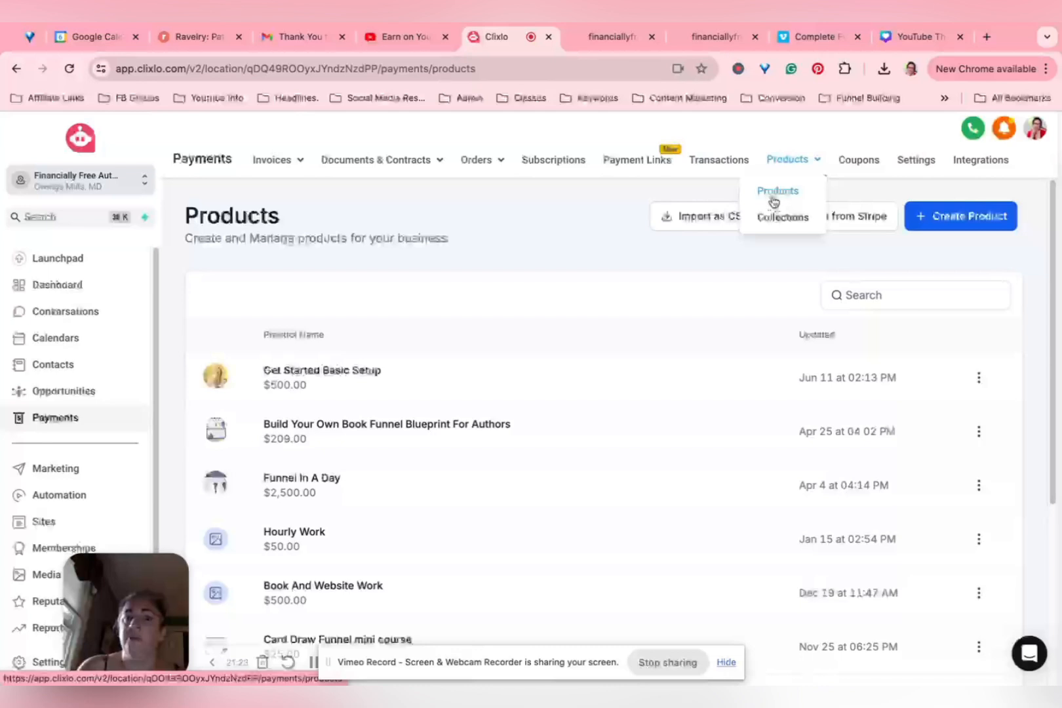
{"action": "left_click", "coordinate": [999, 222]}
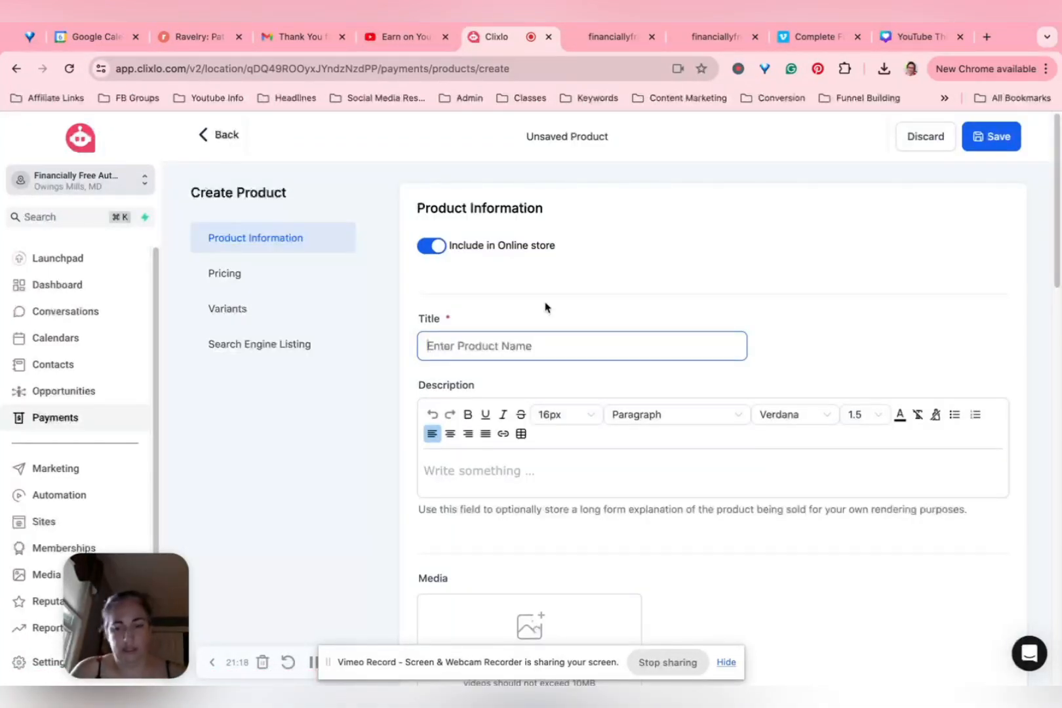
- Title the product "real estate test example" and enter the description "blah blah blah"
{"action": "type", "text": "real estate t"}
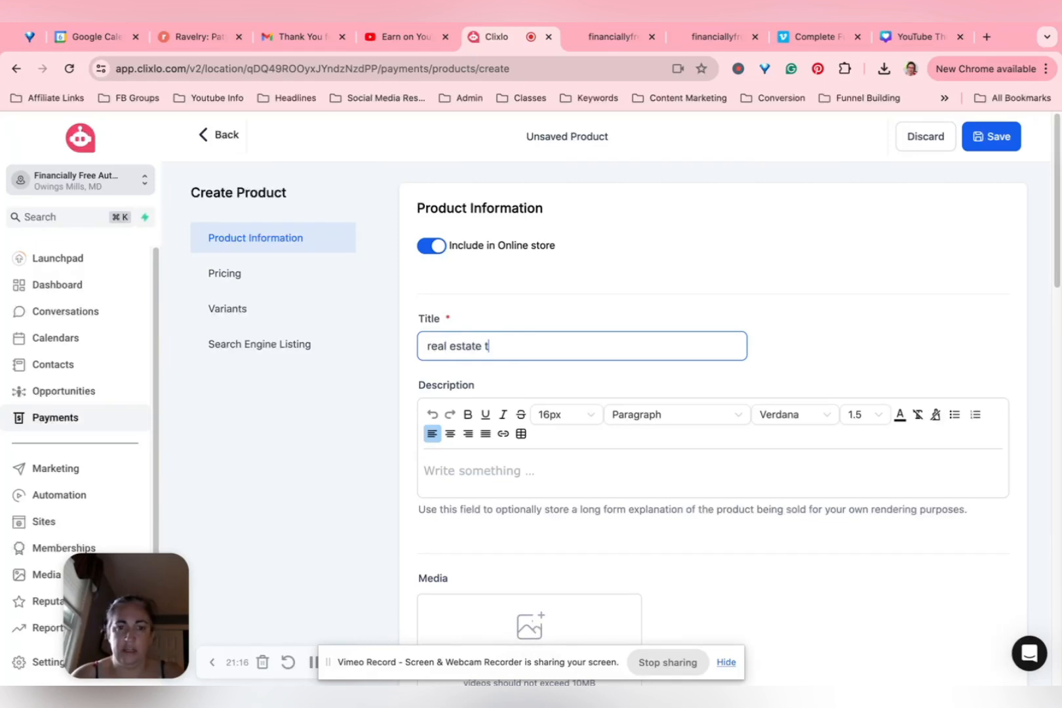
{"action": "type", "text": "est example"}
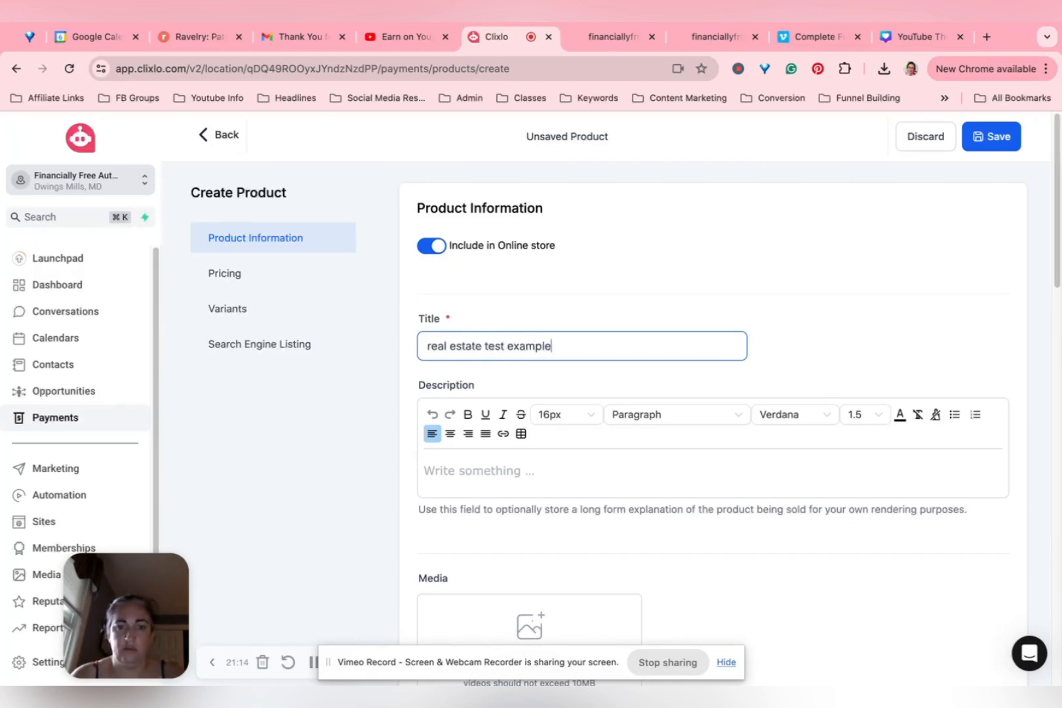
{"action": "key", "text": "Tab"}
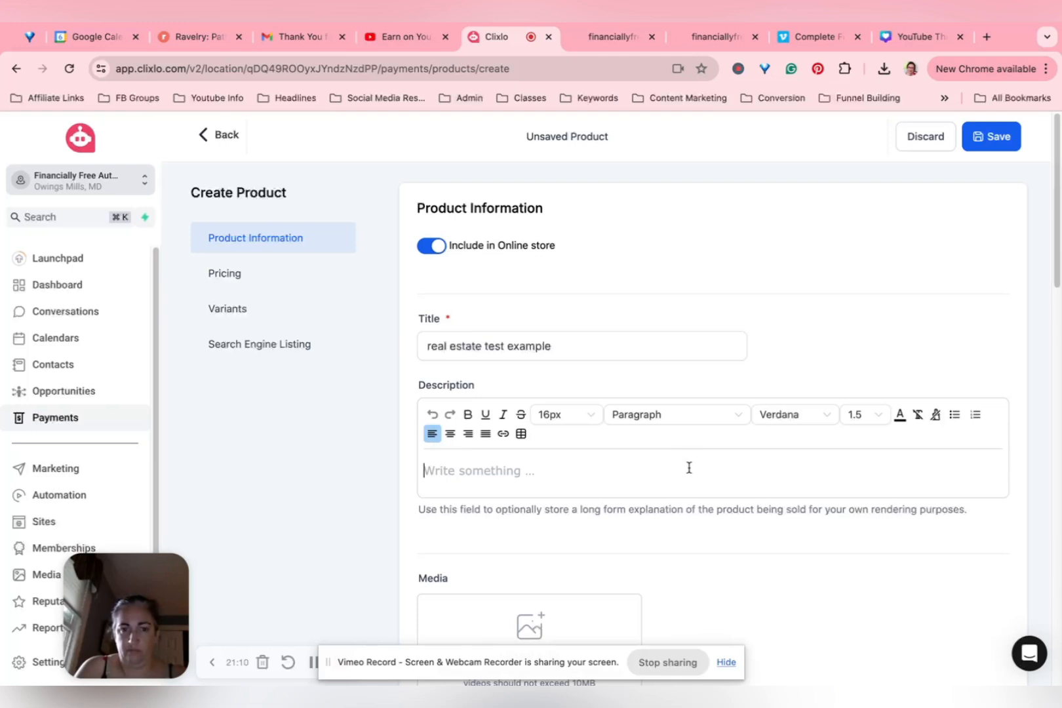
{"action": "type", "text": "blah blah "}
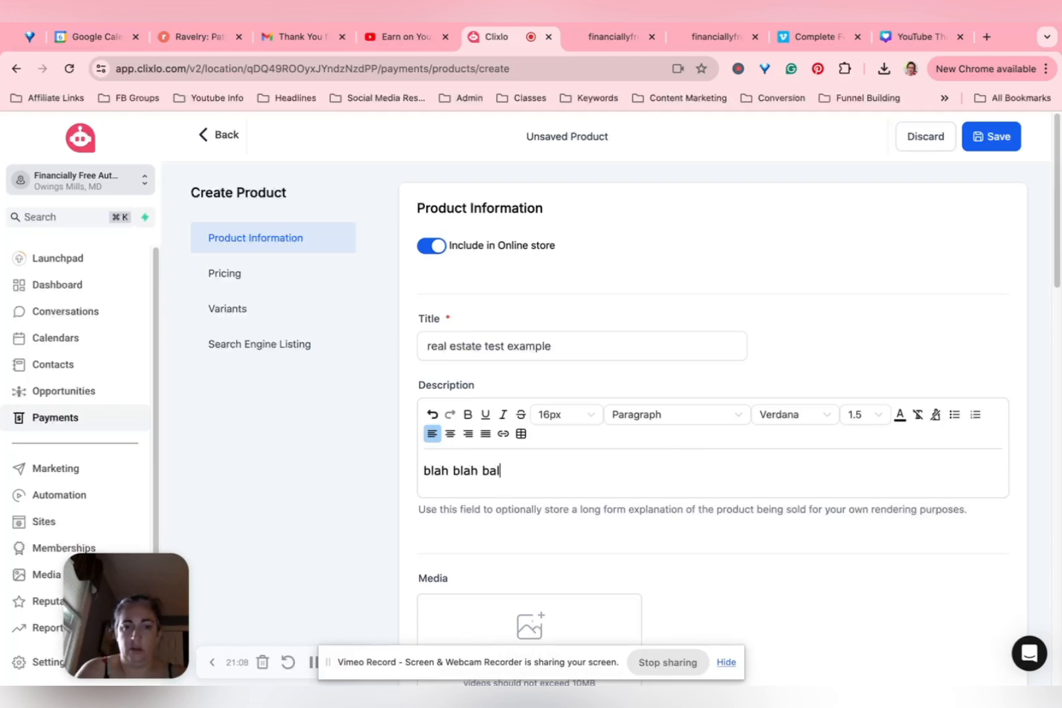
{"action": "type", "text": "bla"}
{"action": "key", "text": "BackSpace"}
{"action": "type", "text": "lah"}
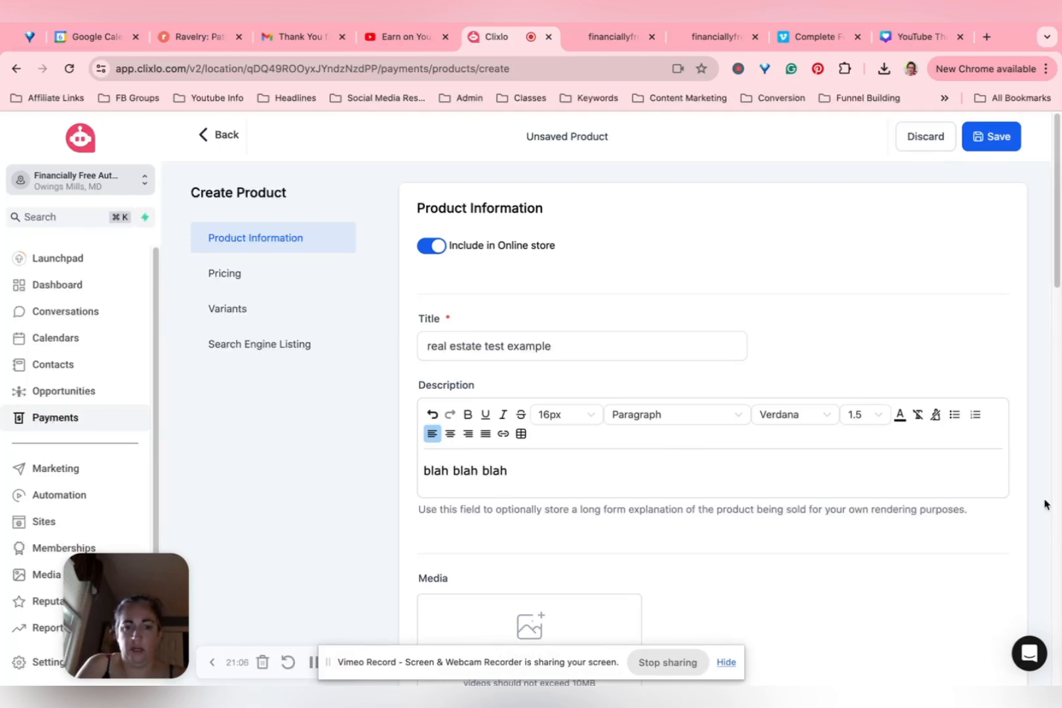
- Turn on the product label to view its content and visibility options, and turn it off again
{"action": "scroll", "coordinate": [706, 462], "scroll_direction": "down", "scroll_amount": 3}
{"action": "scroll", "coordinate": [470, 427], "scroll_direction": "down", "scroll_amount": 5}
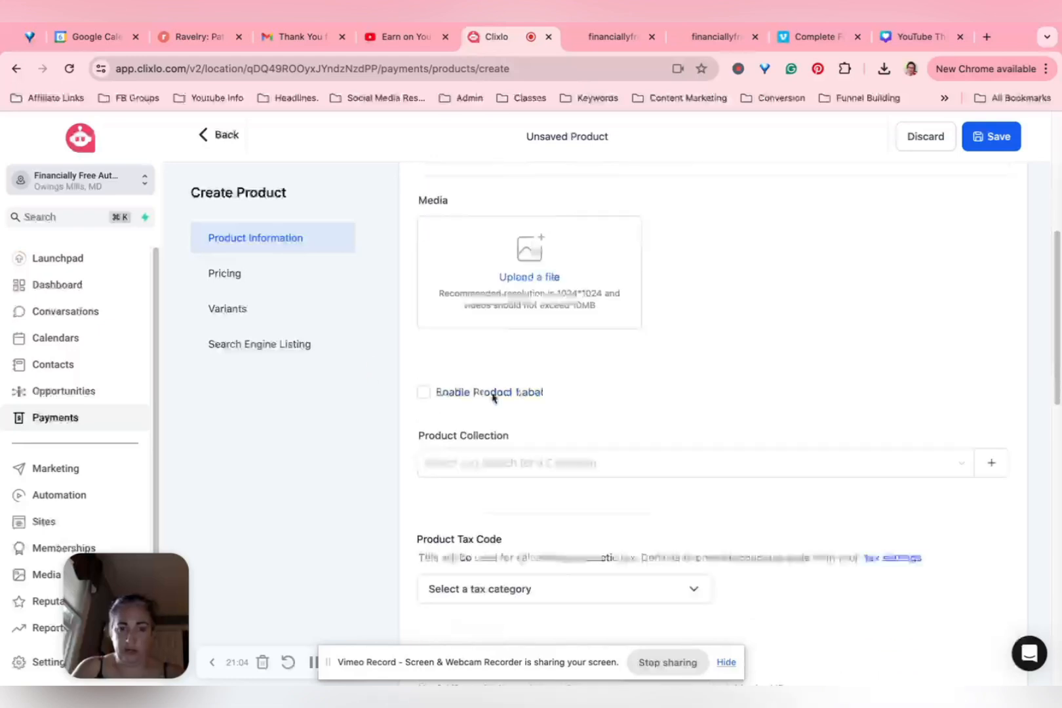
{"action": "left_click", "coordinate": [482, 369]}
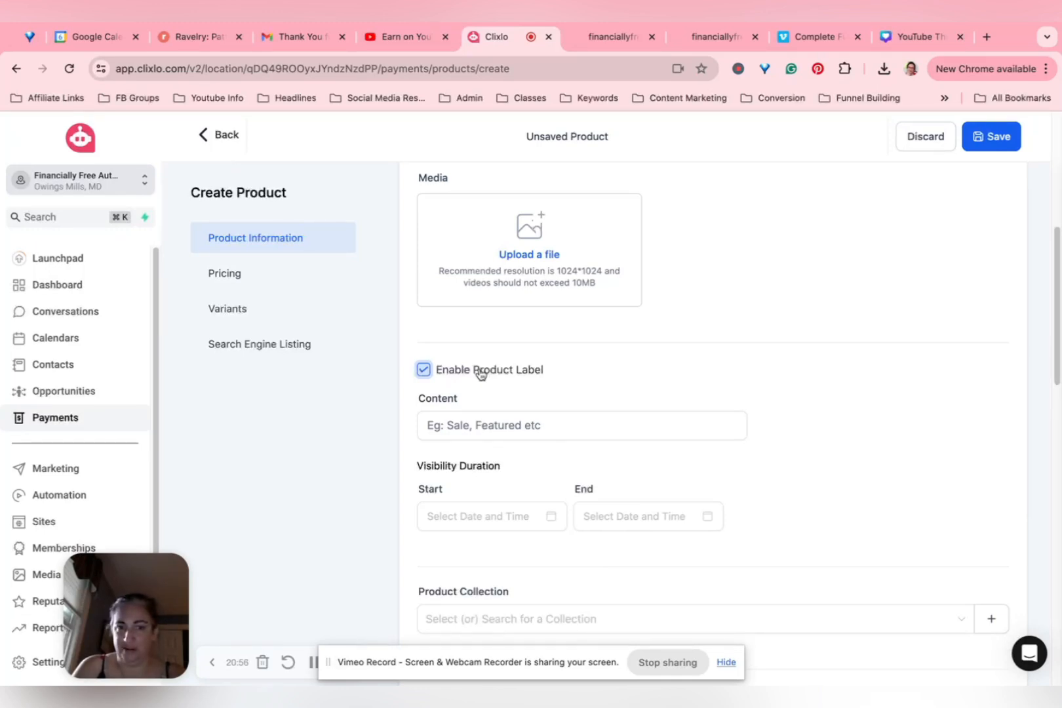
{"action": "left_click", "coordinate": [482, 370]}
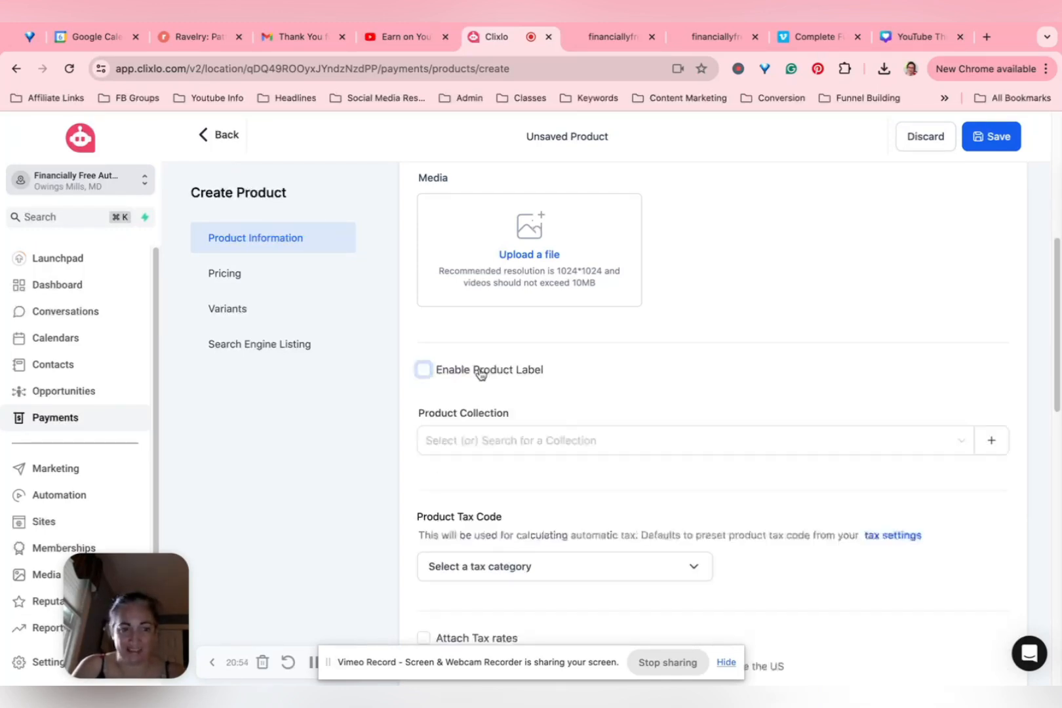
- View the tax categories available for the product tax code and close the list without choosing one
{"action": "scroll", "coordinate": [482, 371], "scroll_direction": "down", "scroll_amount": 1}
{"action": "left_click", "coordinate": [477, 376]}
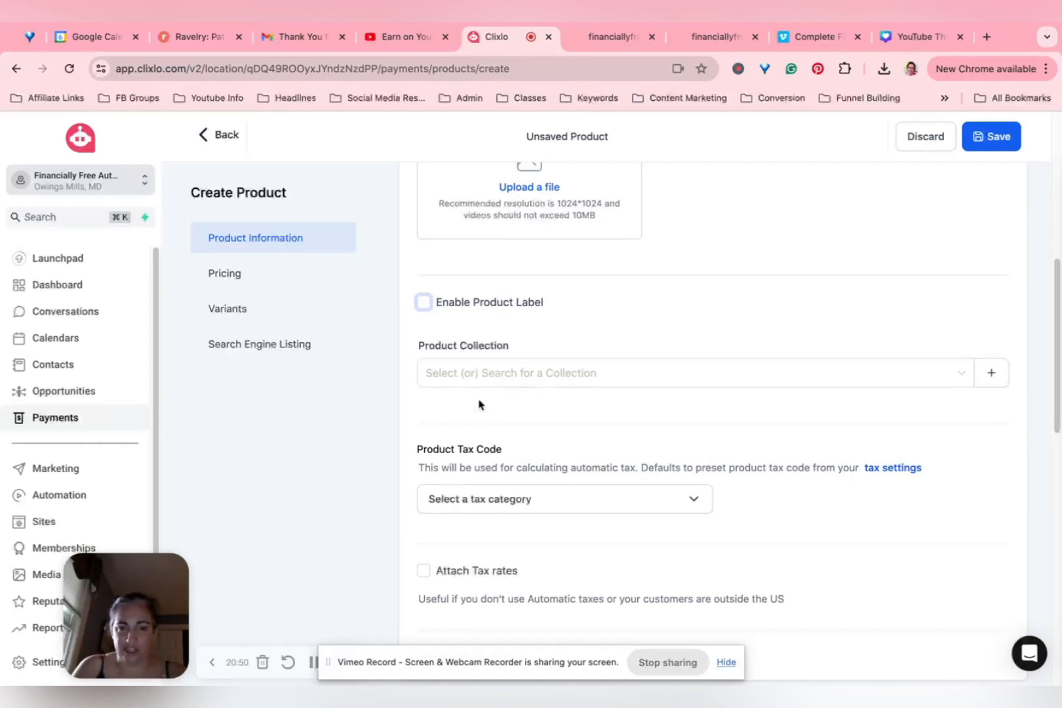
{"action": "scroll", "coordinate": [479, 404], "scroll_direction": "down", "scroll_amount": 1}
{"action": "left_click", "coordinate": [481, 427]}
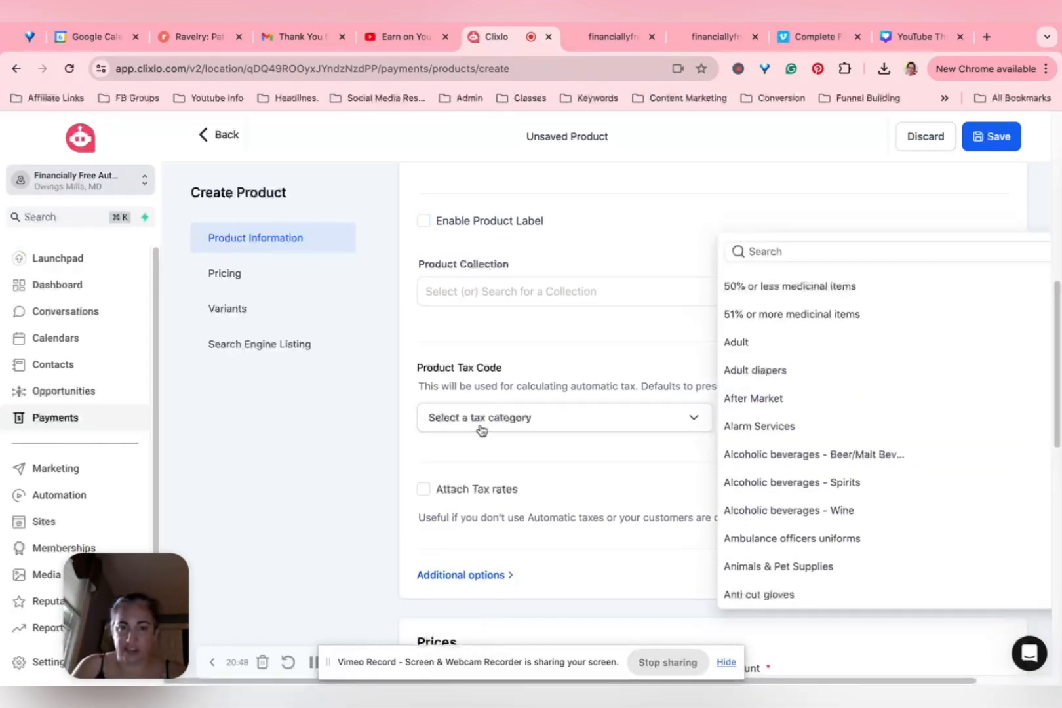
{"action": "right_click", "coordinate": [482, 429]}
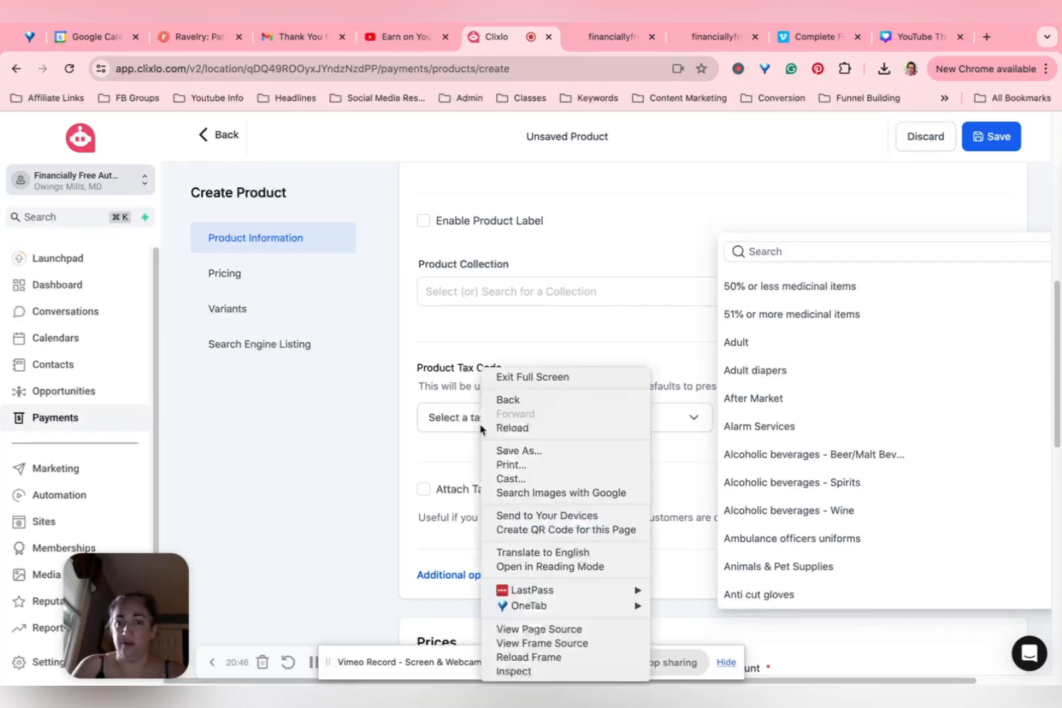
{"action": "left_click", "coordinate": [358, 419]}
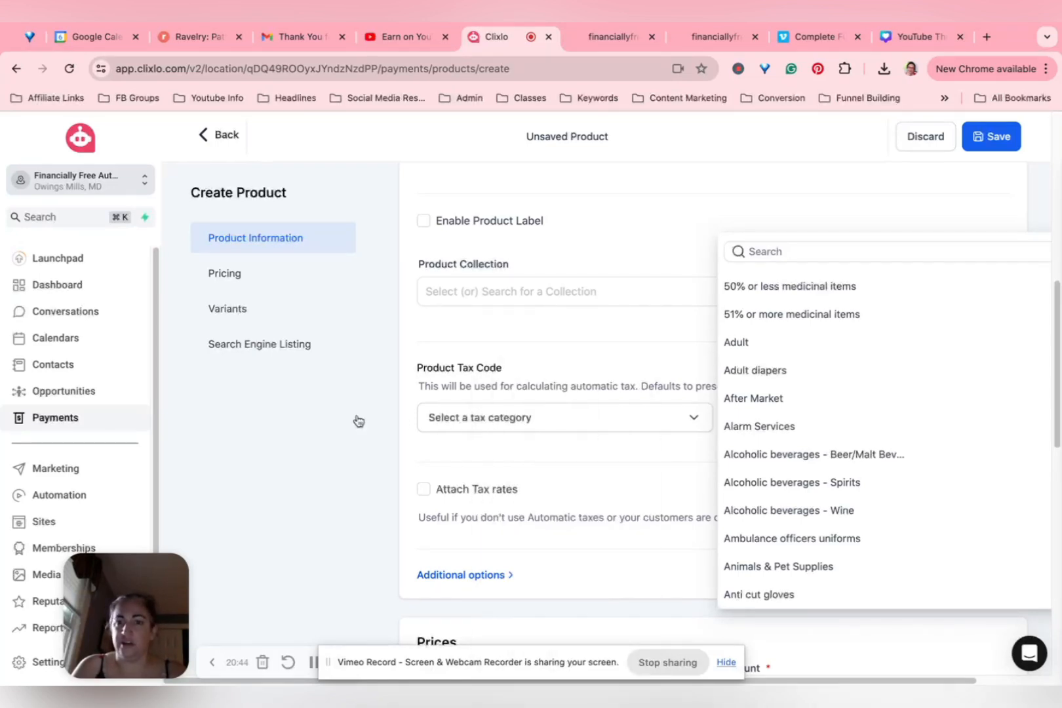
{"action": "left_click", "coordinate": [450, 438]}
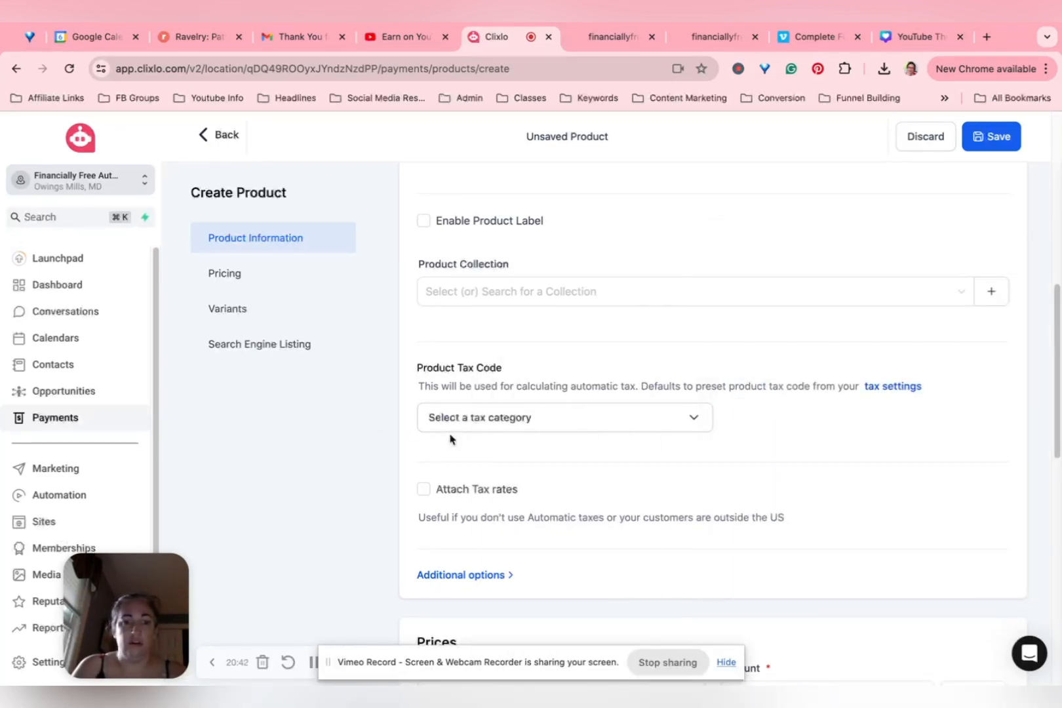
- Set the product's one-time price amount to 500 USD
{"action": "scroll", "coordinate": [450, 437], "scroll_direction": "down", "scroll_amount": 6}
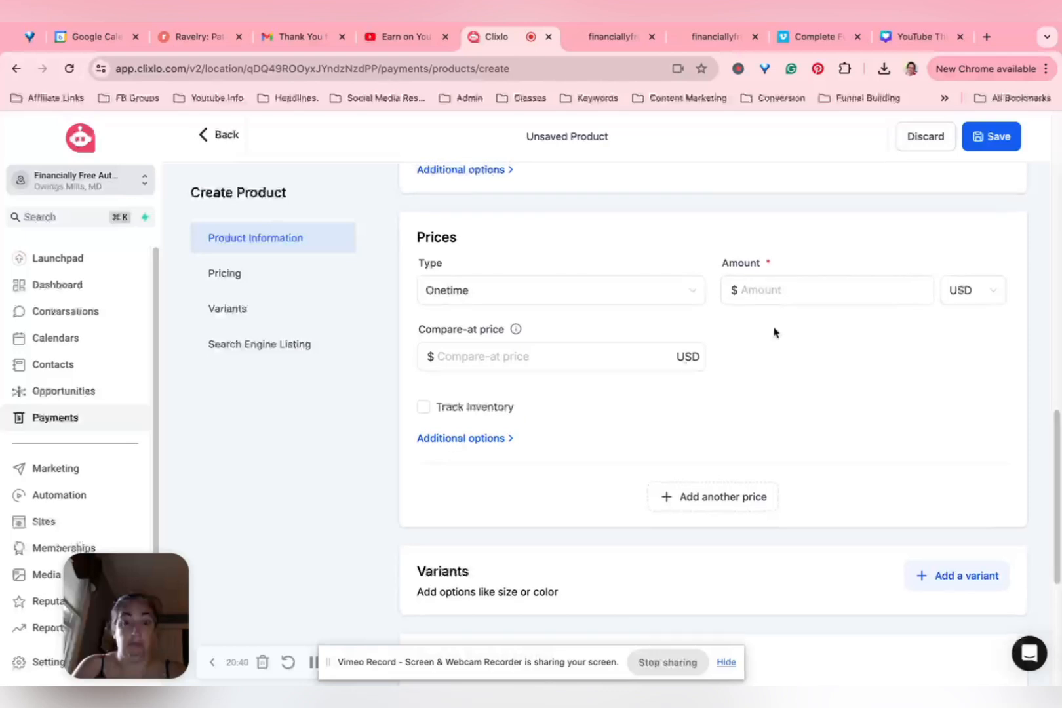
{"action": "left_click", "coordinate": [800, 290]}
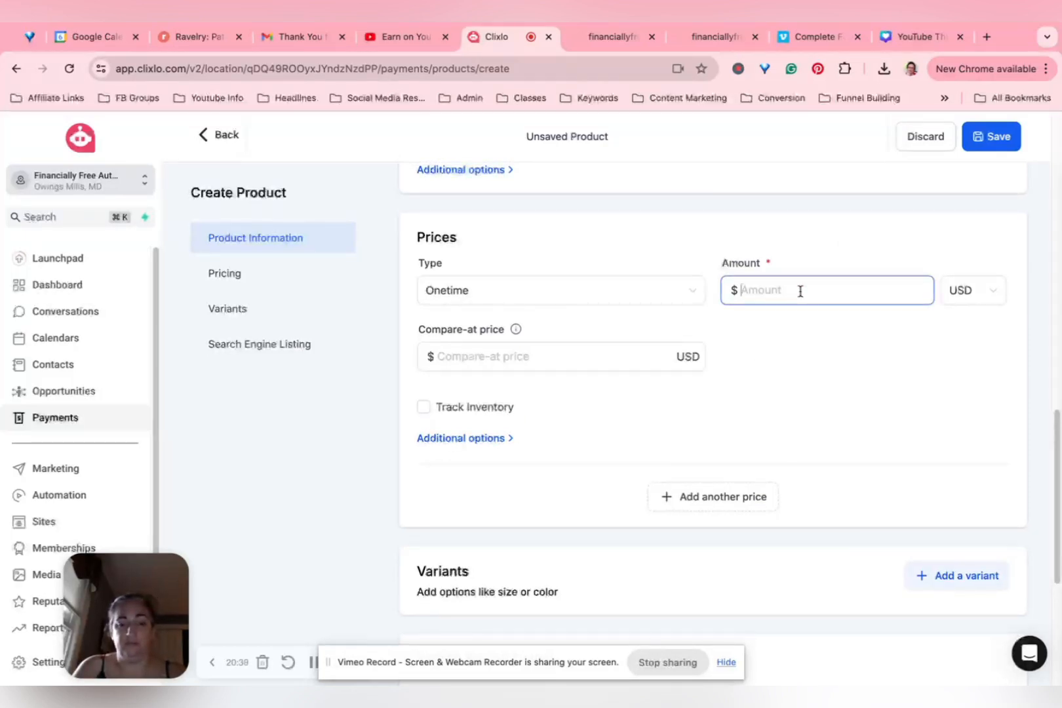
{"action": "type", "text": "500"}
{"action": "left_click", "coordinate": [777, 336]}
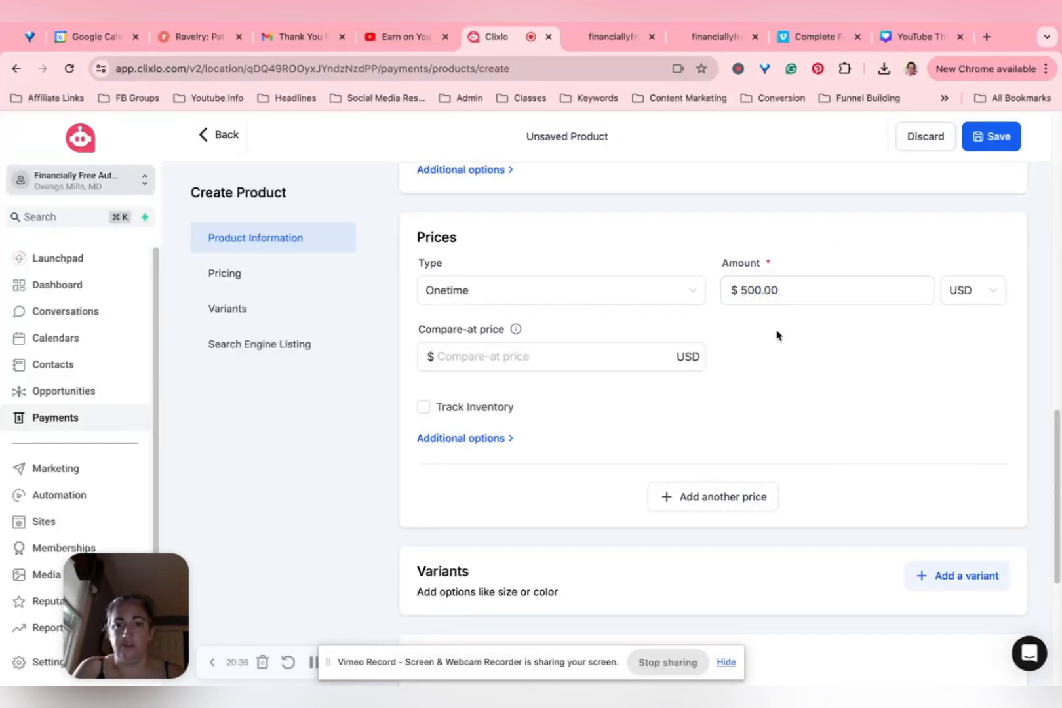
{"action": "left_click", "coordinate": [513, 348]}
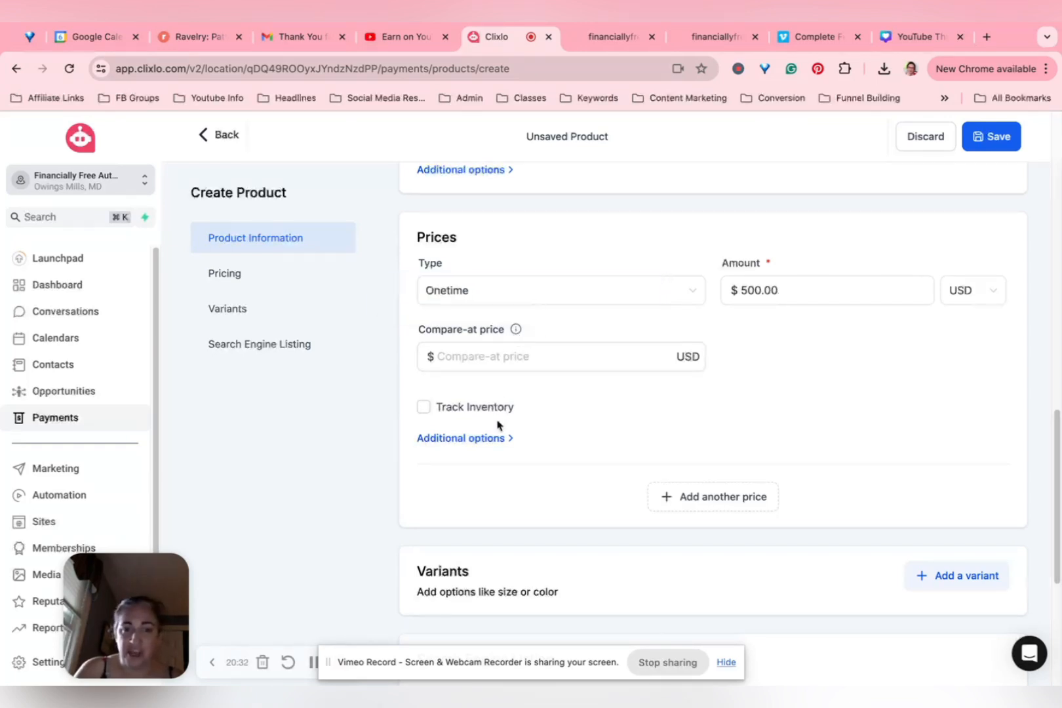
- Expand the additional options of the price to examine the price description and membership offer settings
{"action": "scroll", "coordinate": [619, 396], "scroll_direction": "down", "scroll_amount": 5}
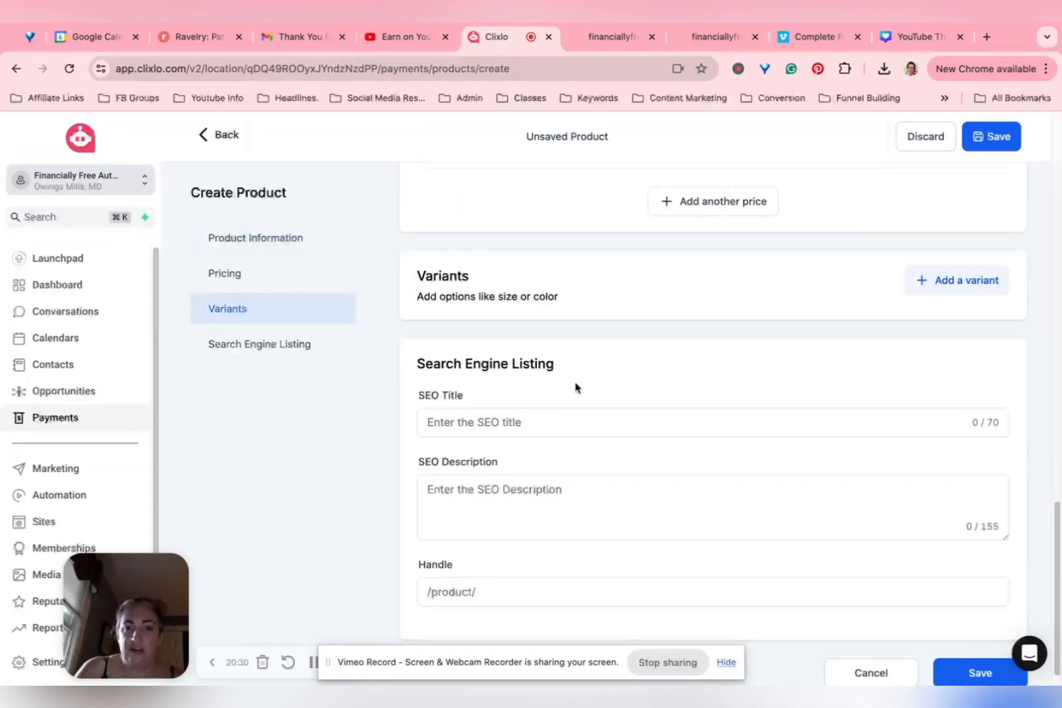
{"action": "scroll", "coordinate": [459, 388], "scroll_direction": "up", "scroll_amount": 4}
{"action": "left_click", "coordinate": [476, 379]}
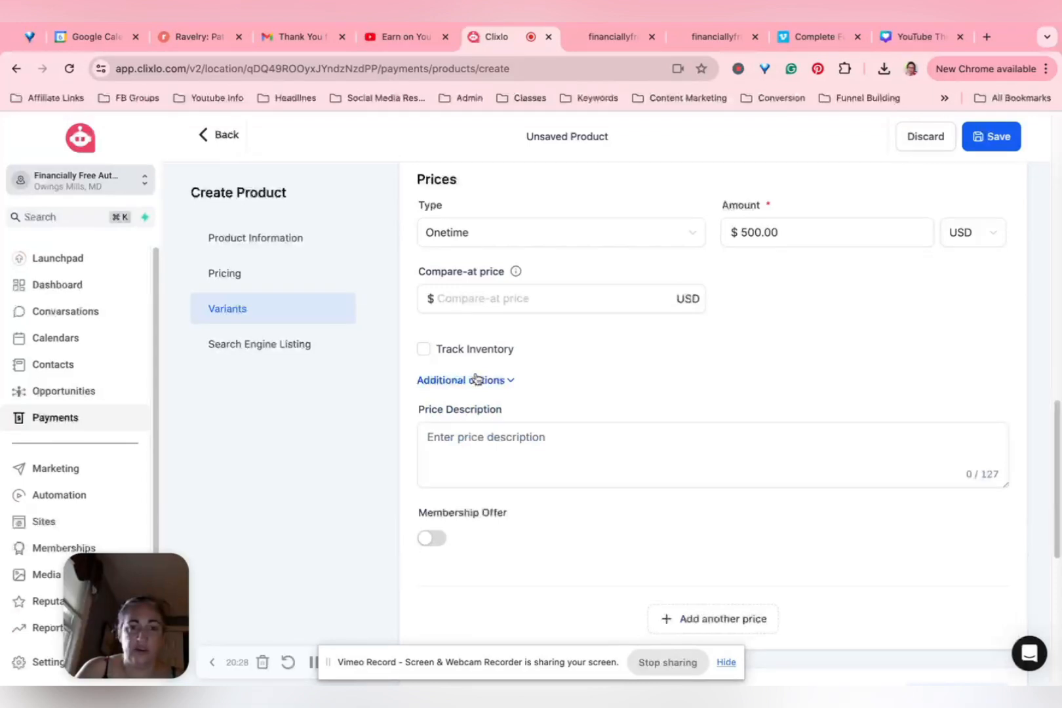
{"action": "left_click", "coordinate": [476, 380]}
{"action": "left_click", "coordinate": [476, 379]}
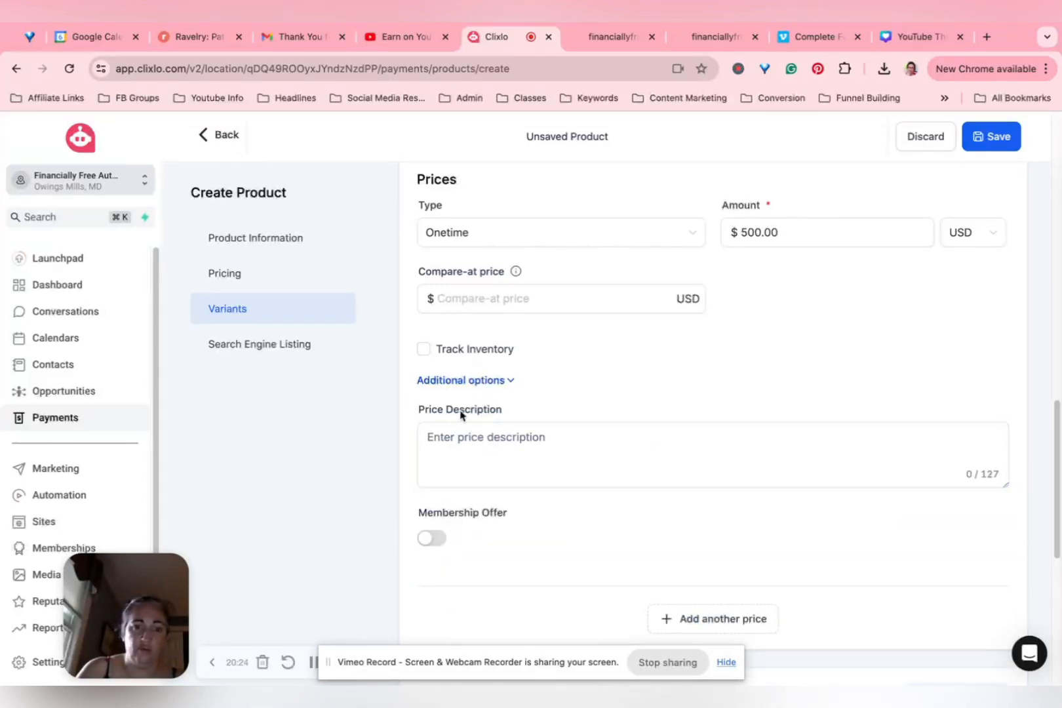
{"action": "left_click", "coordinate": [438, 439]}
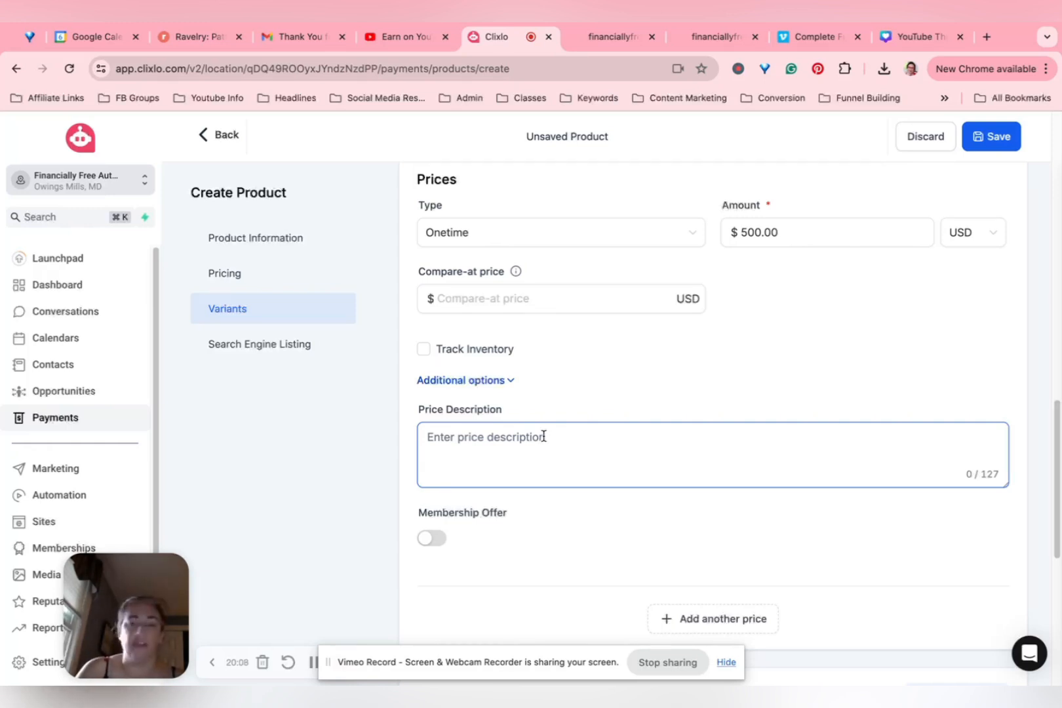
- Turn on the membership offer to view the offers that can be attached to the price, and turn it off again
{"action": "left_click", "coordinate": [424, 539]}
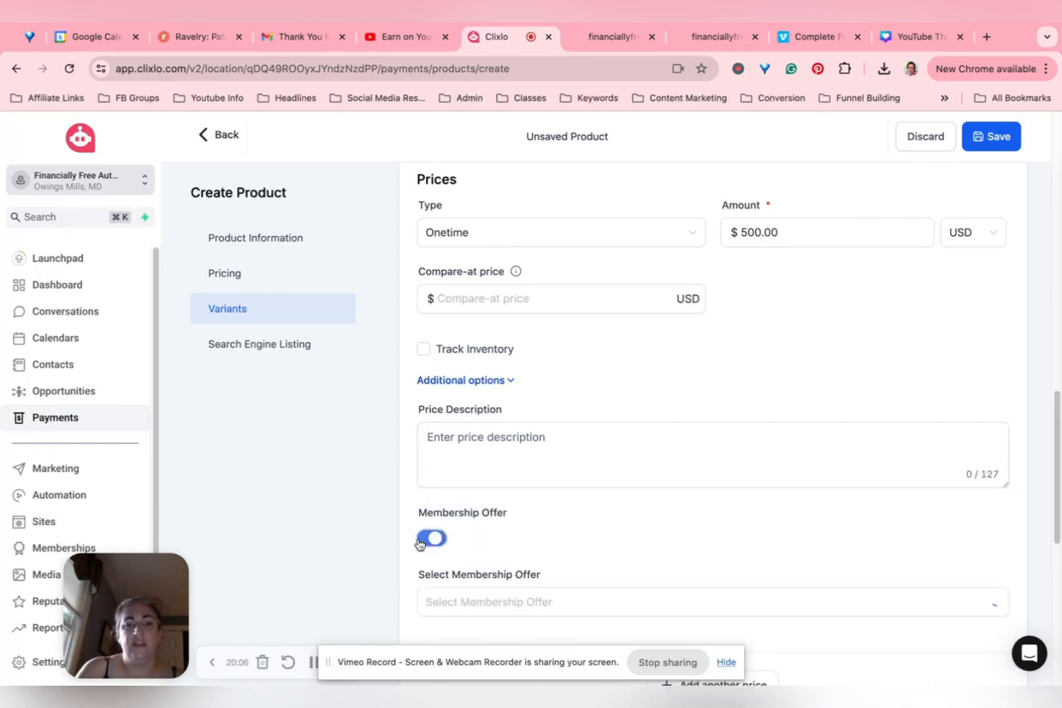
{"action": "left_click", "coordinate": [469, 608]}
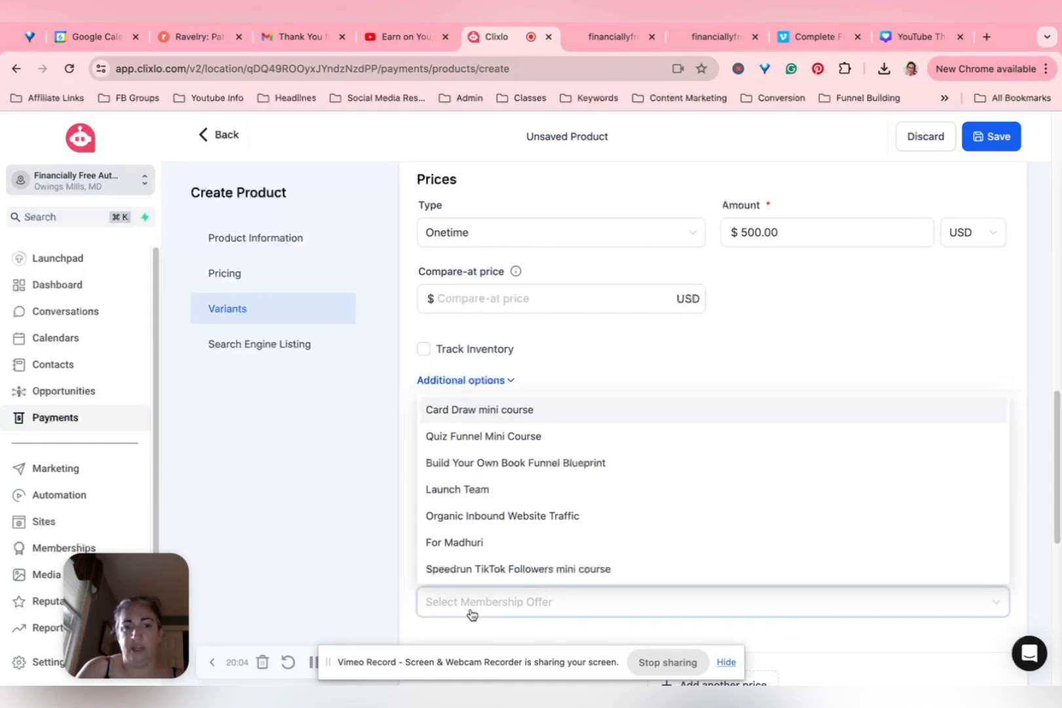
{"action": "left_click", "coordinate": [340, 552]}
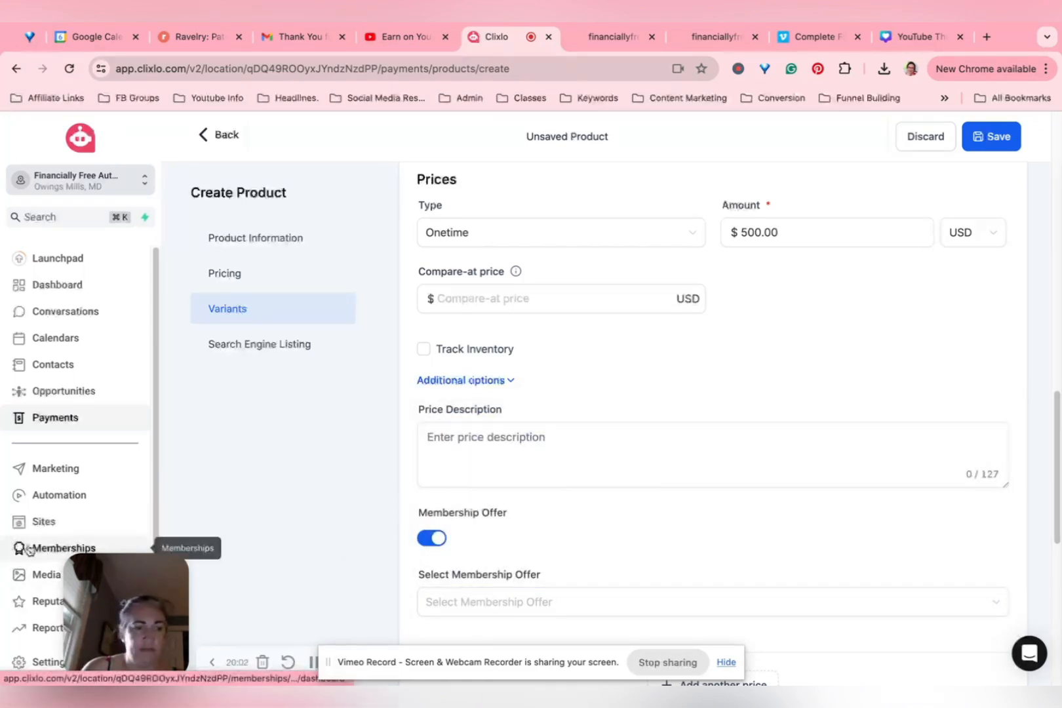
{"action": "left_click", "coordinate": [422, 537]}
- Leave the variants and search engine listing empty and save the new product
{"action": "scroll", "coordinate": [444, 394], "scroll_direction": "down", "scroll_amount": 4}
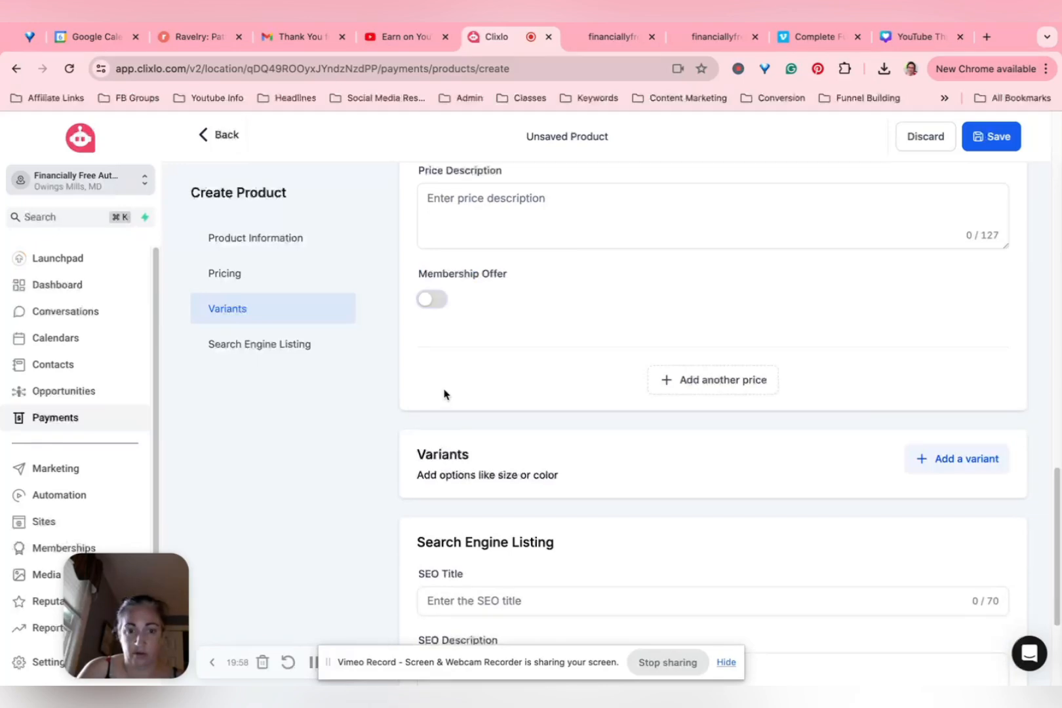
{"action": "scroll", "coordinate": [443, 393], "scroll_direction": "down", "scroll_amount": 2}
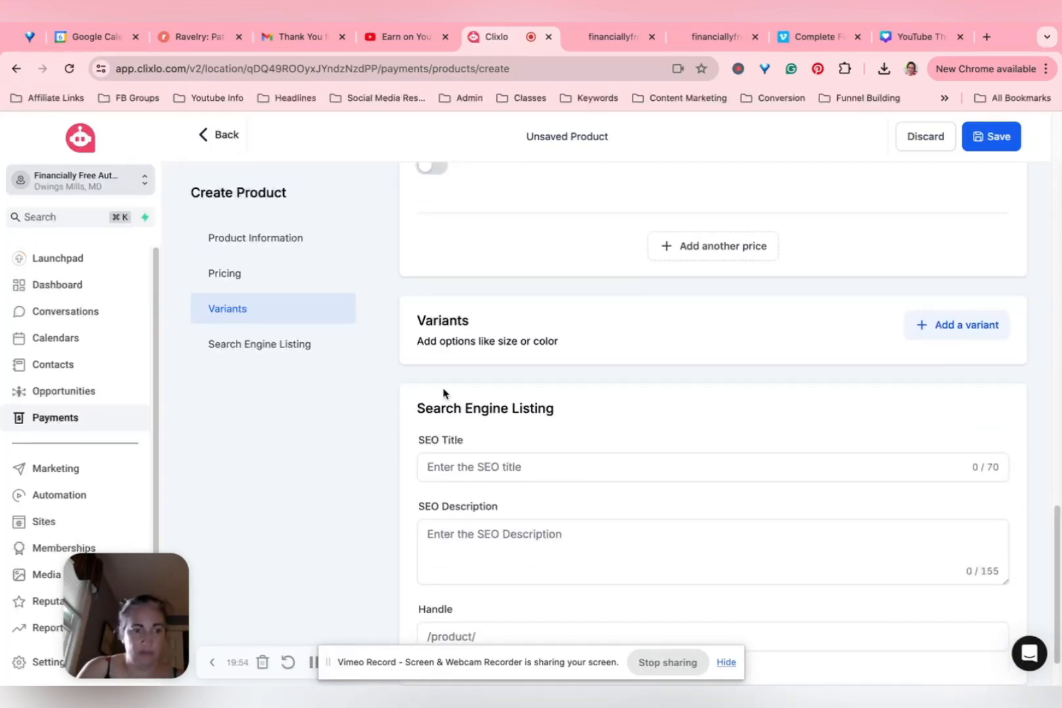
{"action": "scroll", "coordinate": [444, 393], "scroll_direction": "down", "scroll_amount": 1}
{"action": "left_click", "coordinate": [481, 396]}
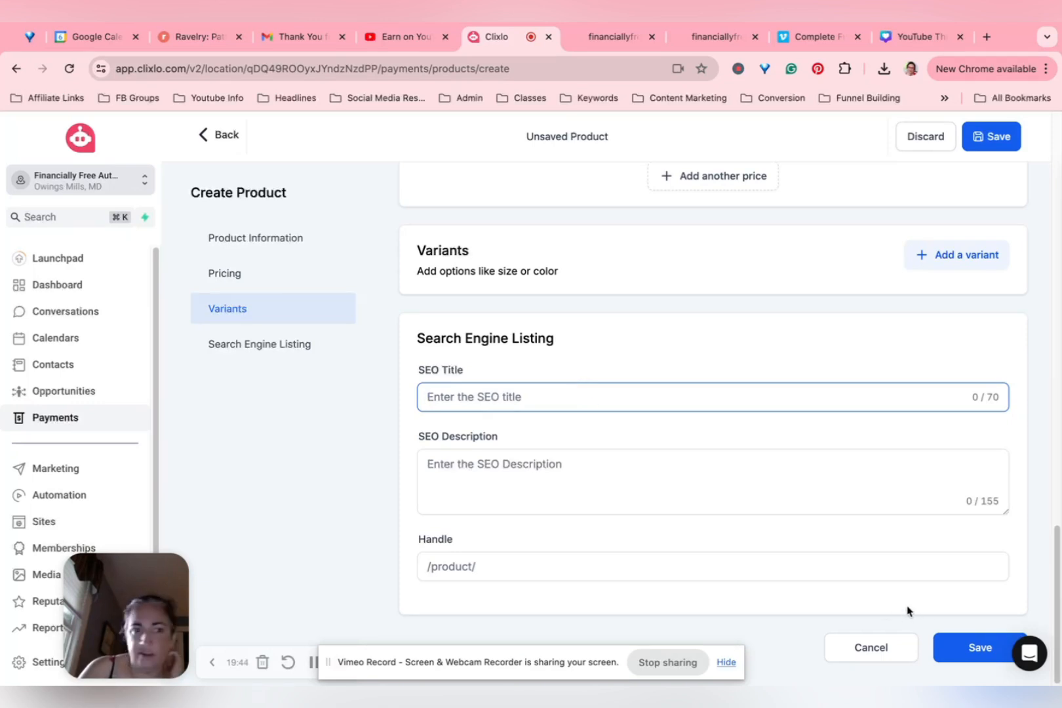
{"action": "left_click", "coordinate": [958, 648]}
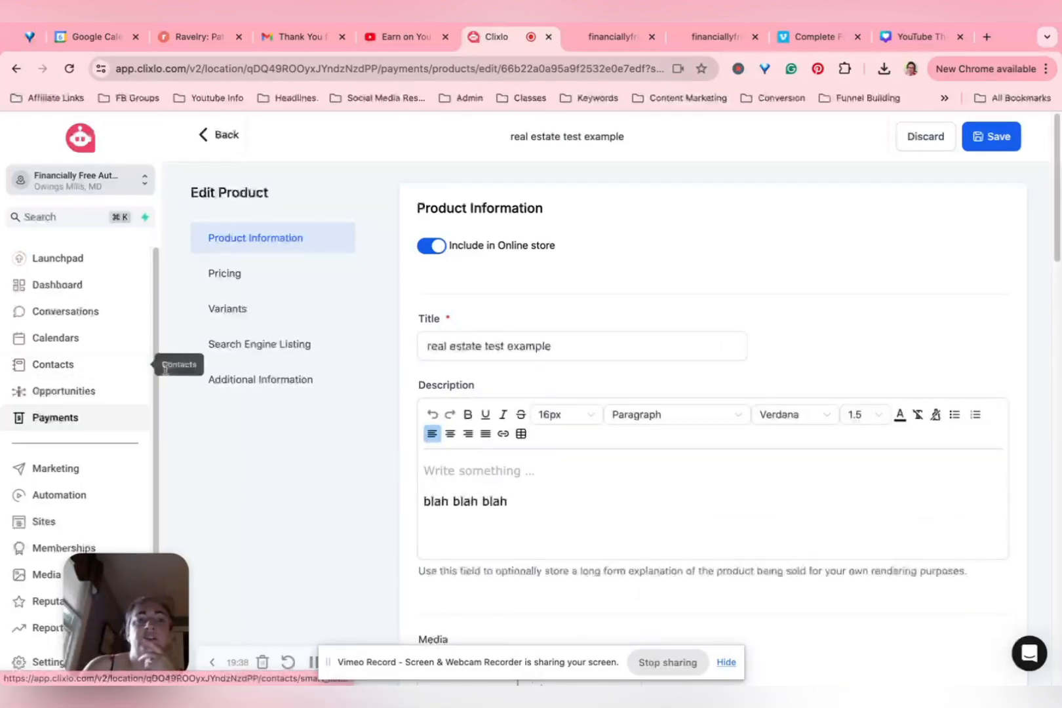
- Go back to the "real estate test example" funnel and open the products of its sell step
{"action": "left_click", "coordinate": [62, 523]}
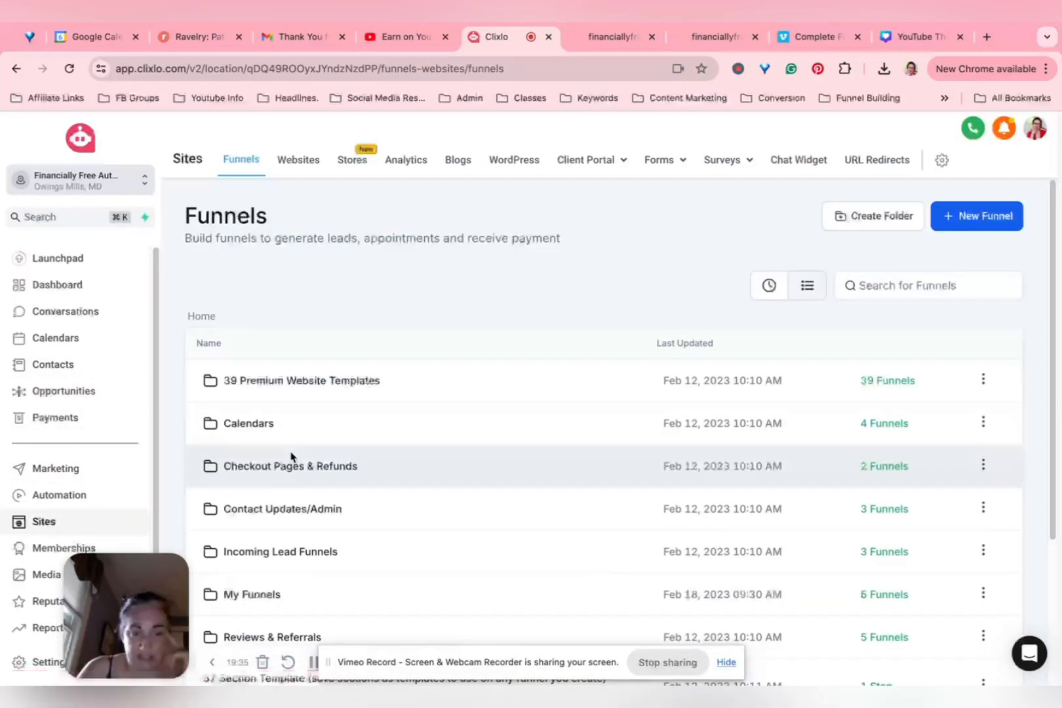
{"action": "left_click", "coordinate": [765, 288]}
{"action": "left_click", "coordinate": [278, 382]}
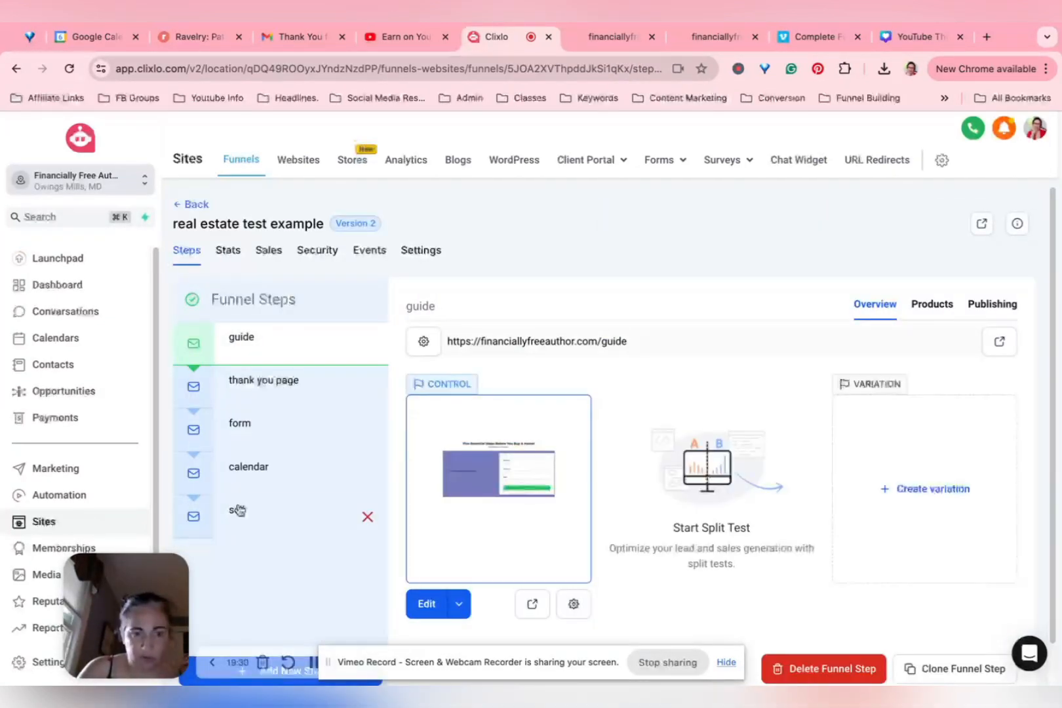
{"action": "left_click", "coordinate": [236, 510]}
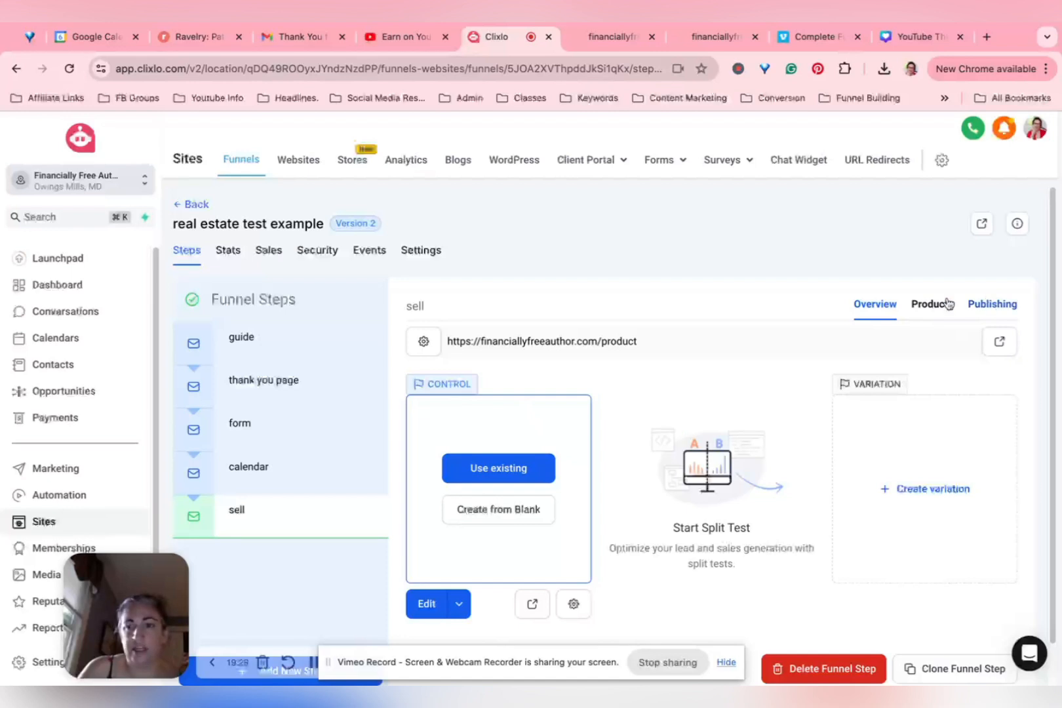
{"action": "left_click", "coordinate": [932, 307]}
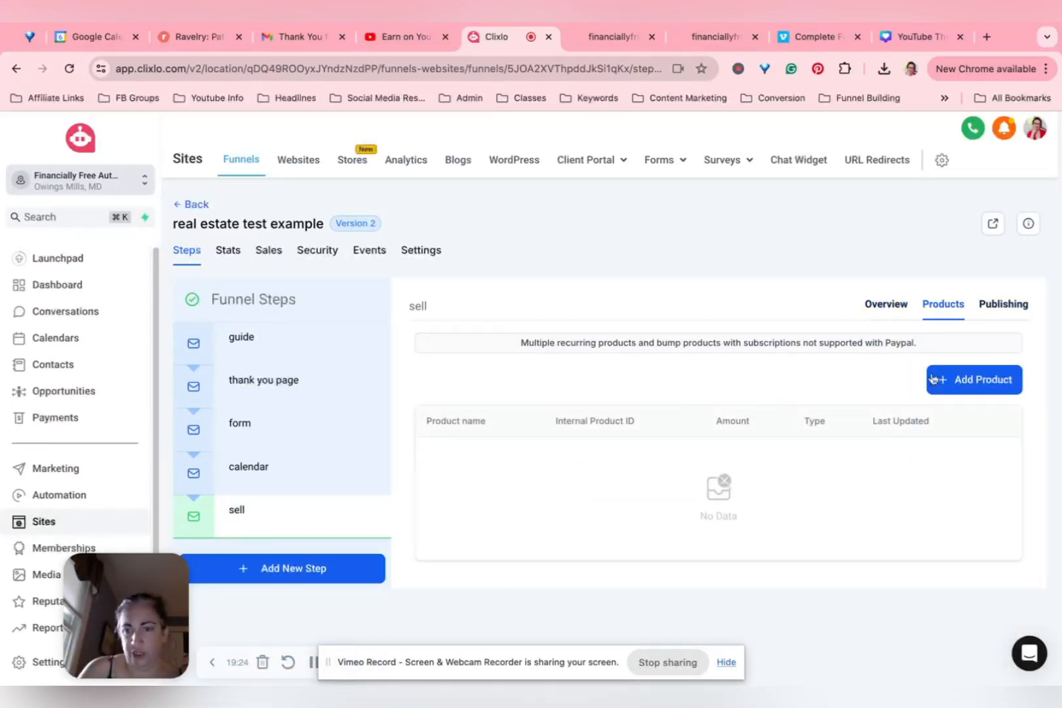
- Add the product "real estate test example" to the sell step with the price "real estate test example @ 500"
{"action": "left_click", "coordinate": [958, 383]}
{"action": "left_click", "coordinate": [603, 438]}
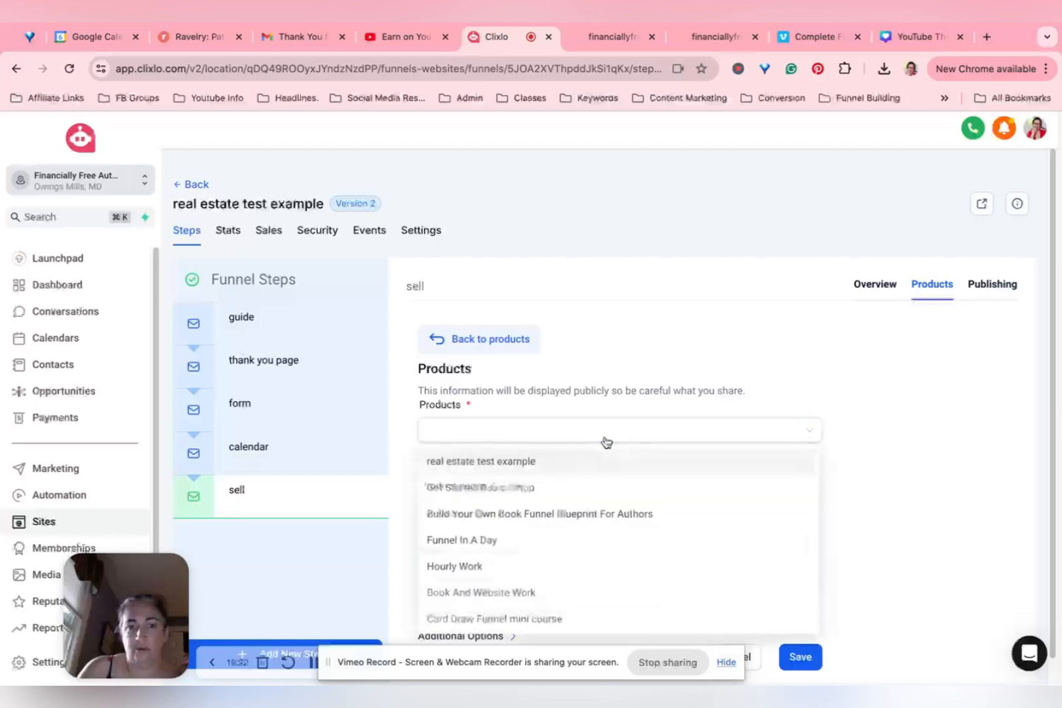
{"action": "left_click", "coordinate": [531, 468]}
{"action": "left_click", "coordinate": [517, 507]}
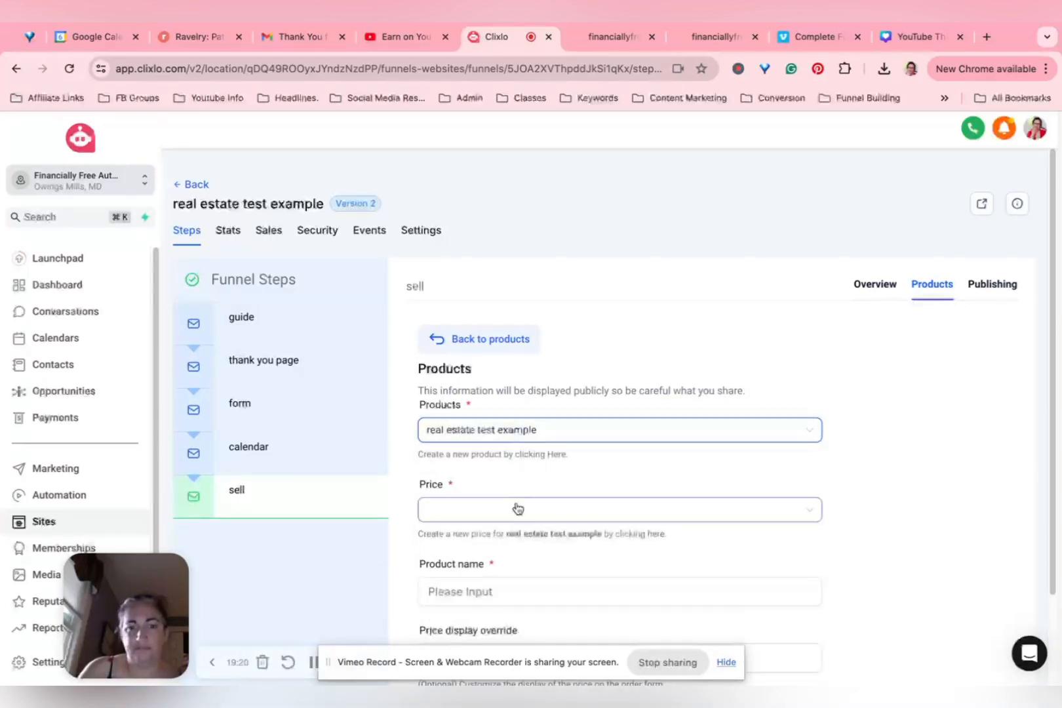
{"action": "left_click", "coordinate": [488, 541]}
{"action": "scroll", "coordinate": [548, 483], "scroll_direction": "down", "scroll_amount": 3}
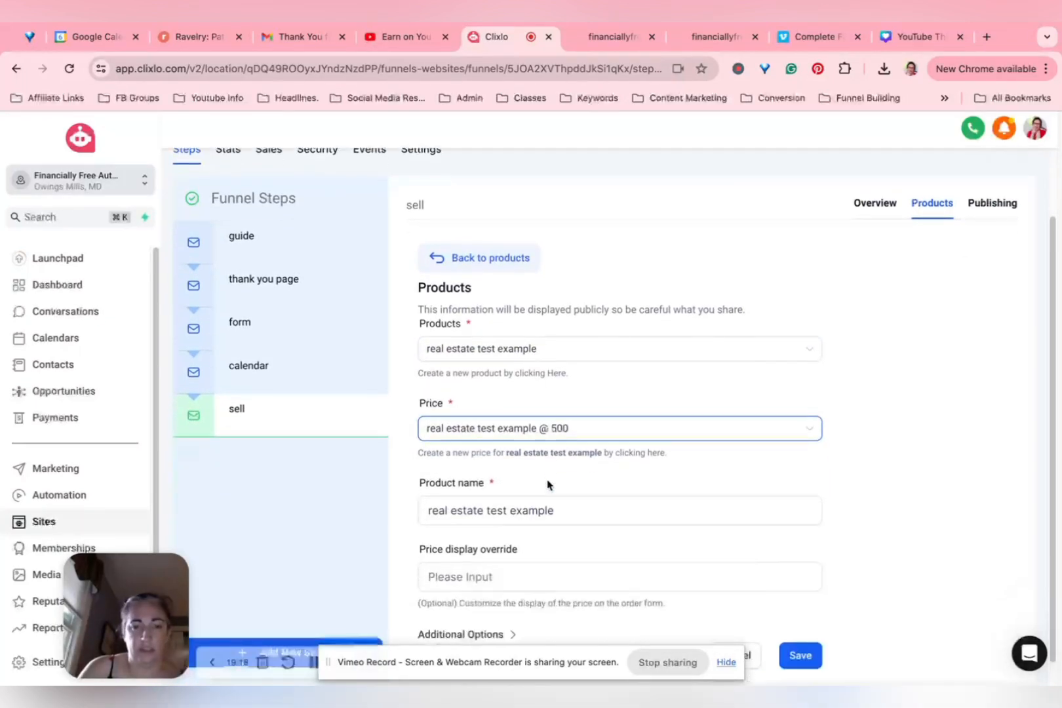
- Check the product's additional options, keep it as the main product, and save it to the sell step
{"action": "left_click", "coordinate": [544, 479]}
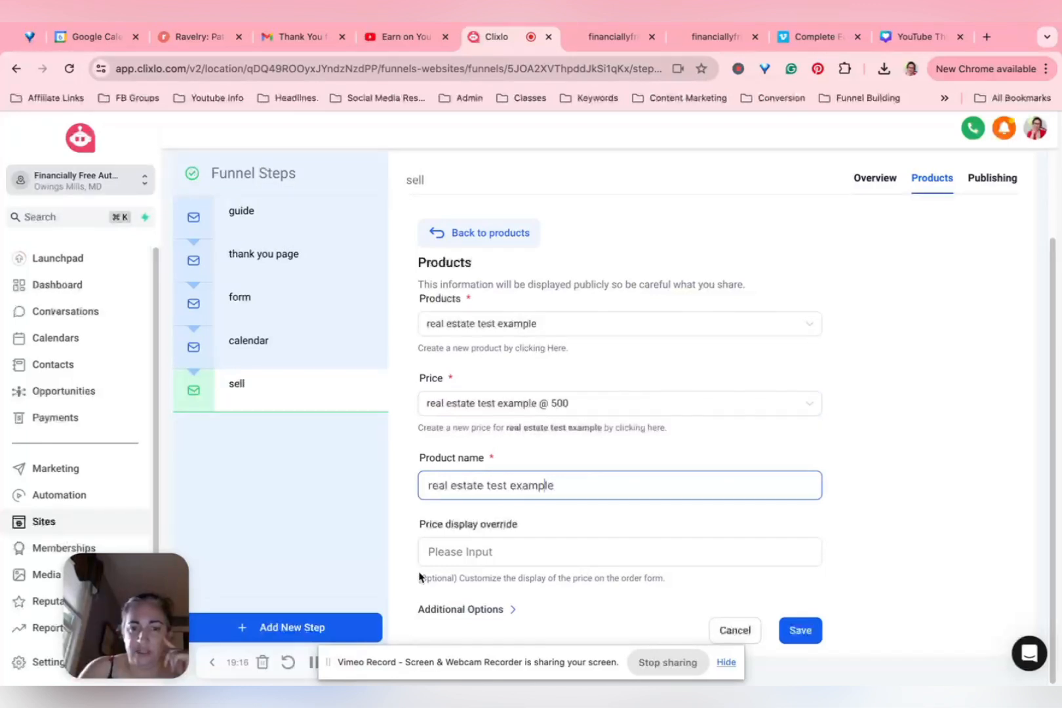
{"action": "left_click", "coordinate": [488, 609]}
{"action": "scroll", "coordinate": [476, 573], "scroll_direction": "down", "scroll_amount": 2}
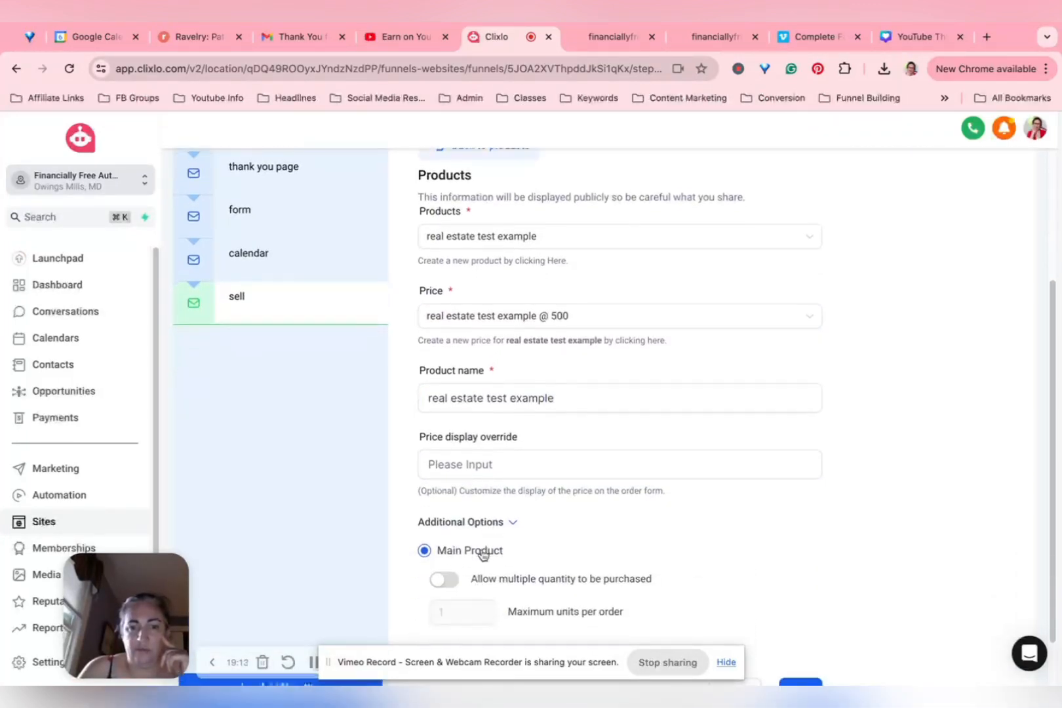
{"action": "scroll", "coordinate": [472, 545], "scroll_direction": "down", "scroll_amount": 2}
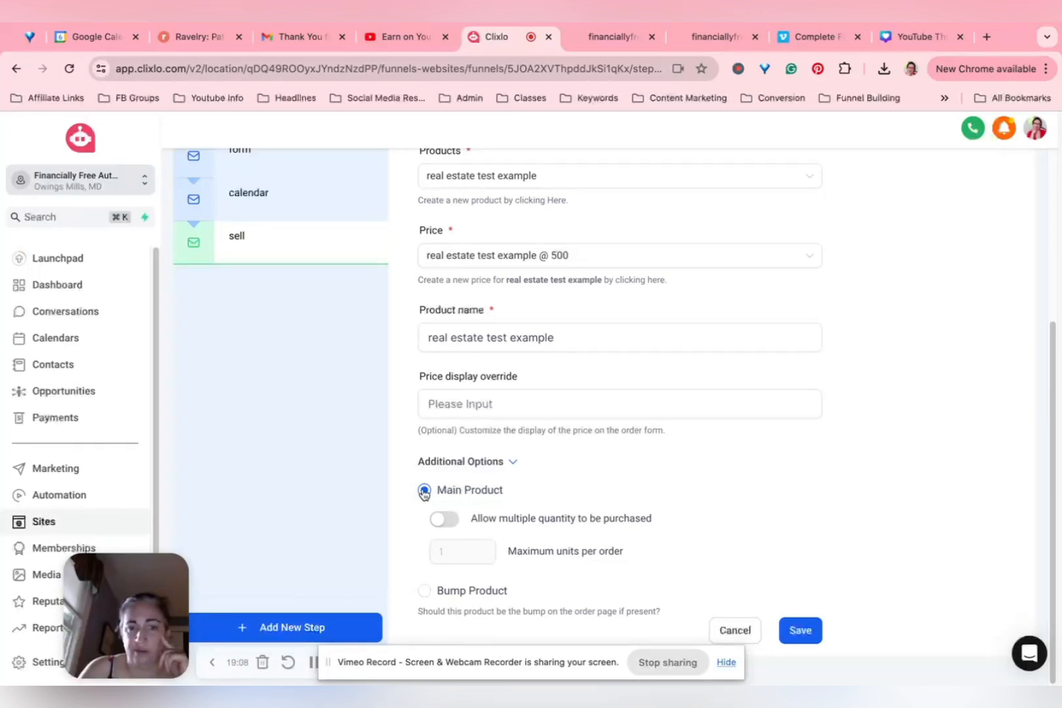
{"action": "left_click", "coordinate": [508, 464]}
{"action": "left_click", "coordinate": [801, 631]}
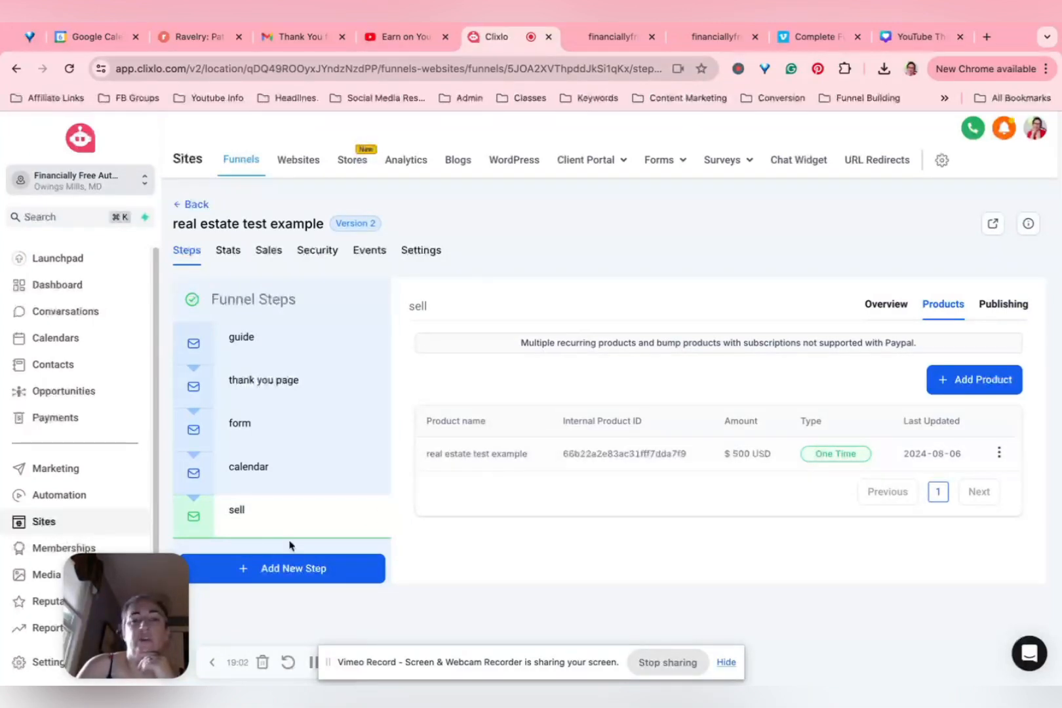
- Create the sell step's page from blank and add a full-width section with a 1-column row
{"action": "left_click", "coordinate": [273, 525]}
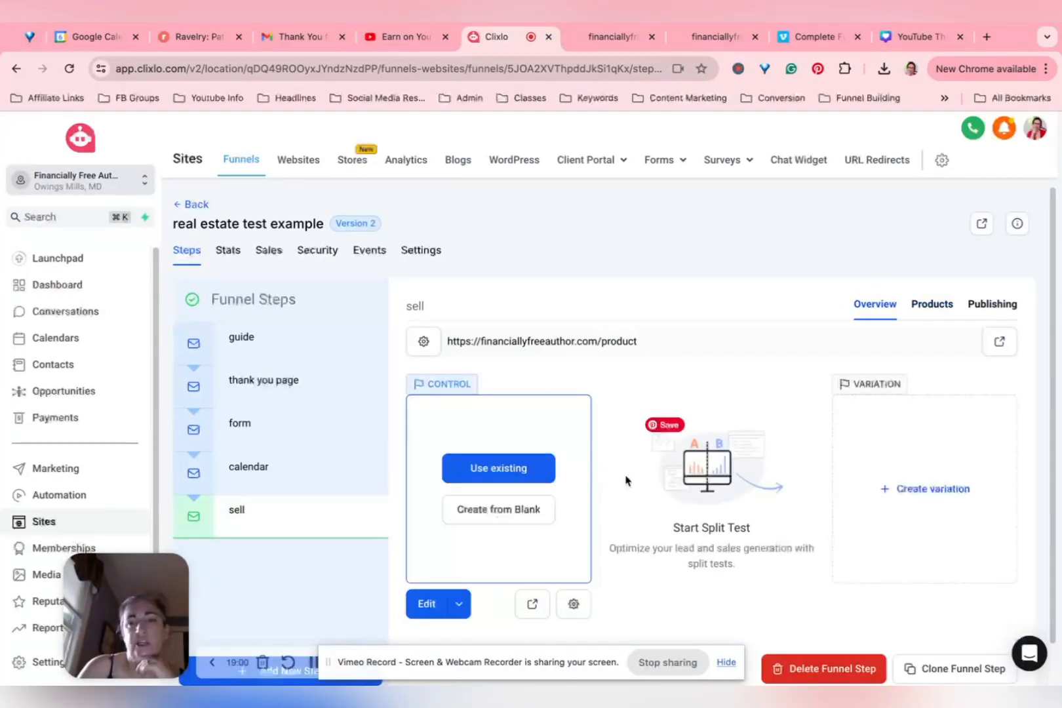
{"action": "left_click", "coordinate": [496, 516]}
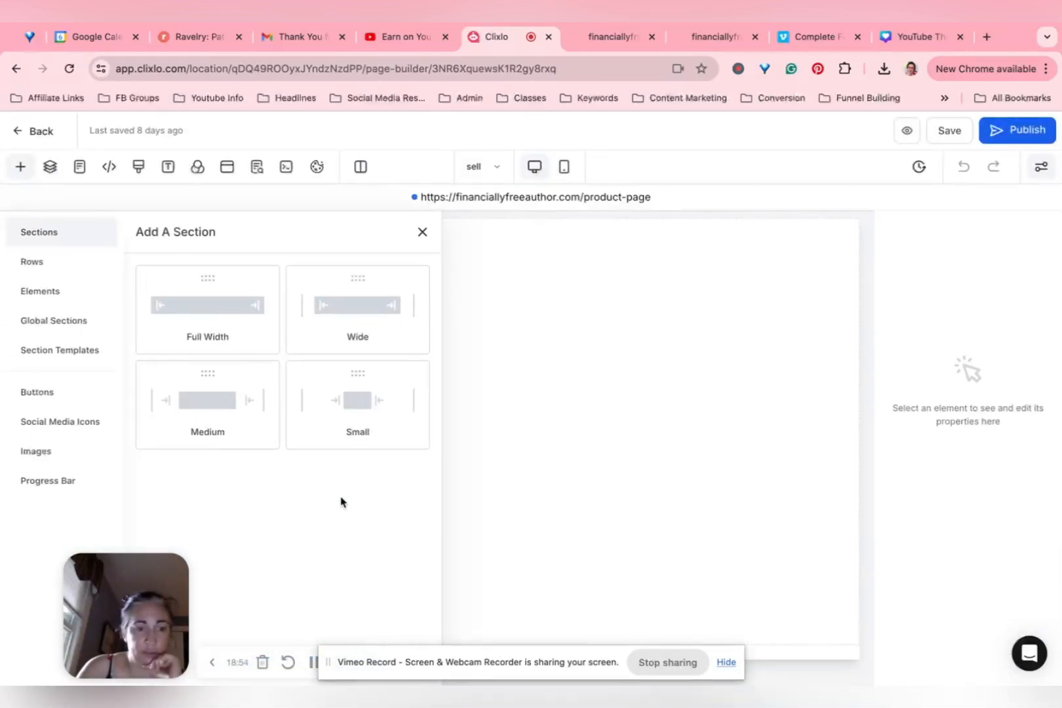
{"action": "left_click", "coordinate": [211, 300]}
{"action": "left_click", "coordinate": [444, 277]}
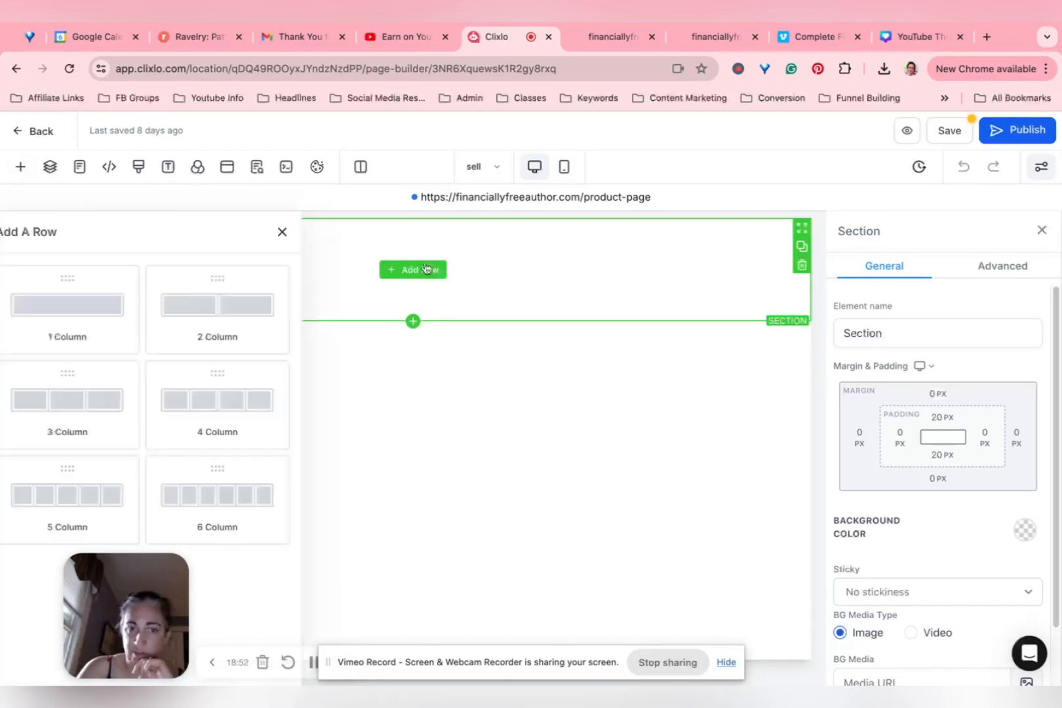
{"action": "left_click", "coordinate": [216, 303]}
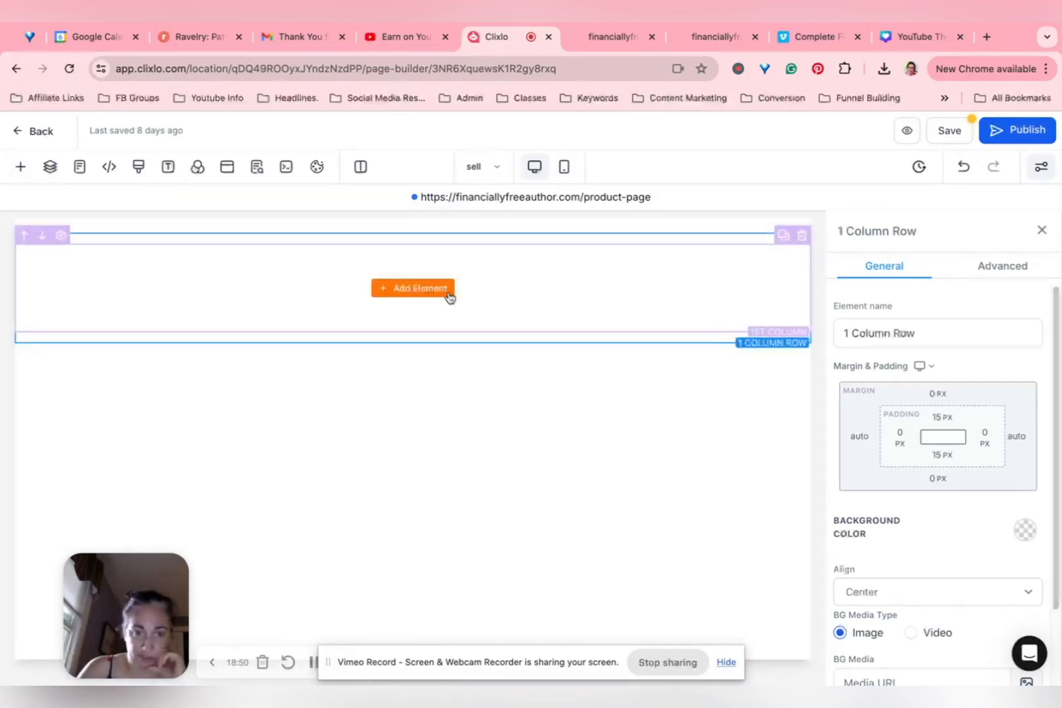
- Add a 1 Step Order element to the column on the sell page
{"action": "left_click", "coordinate": [412, 288]}
{"action": "type", "text": "chec"}
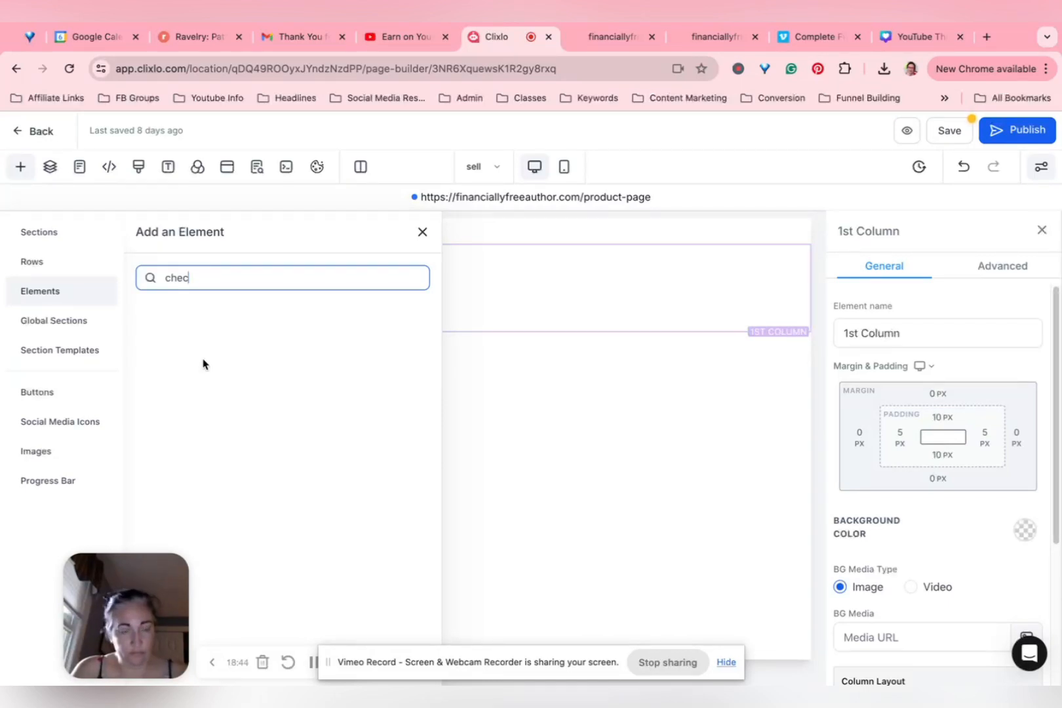
{"action": "key", "text": "BackSpace"}
{"action": "key", "text": "BackSpace"}
{"action": "key", "text": "BackSpace"}
{"action": "key", "text": "BackSpace"}
{"action": "scroll", "coordinate": [255, 383], "scroll_direction": "down", "scroll_amount": 6}
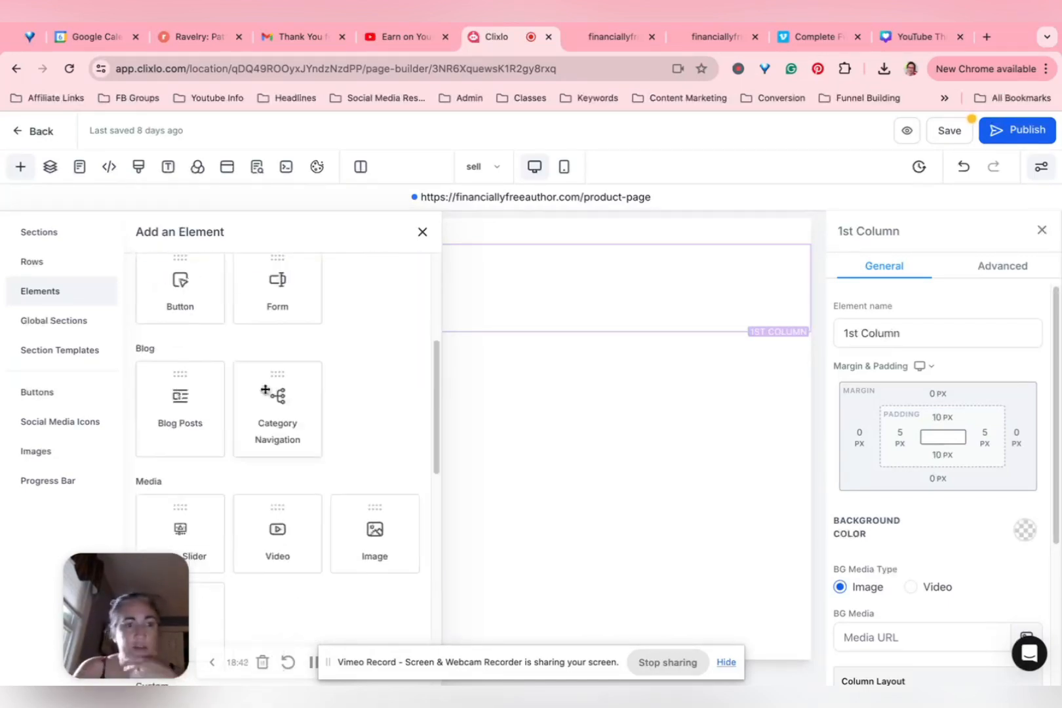
{"action": "scroll", "coordinate": [265, 390], "scroll_direction": "down", "scroll_amount": 8}
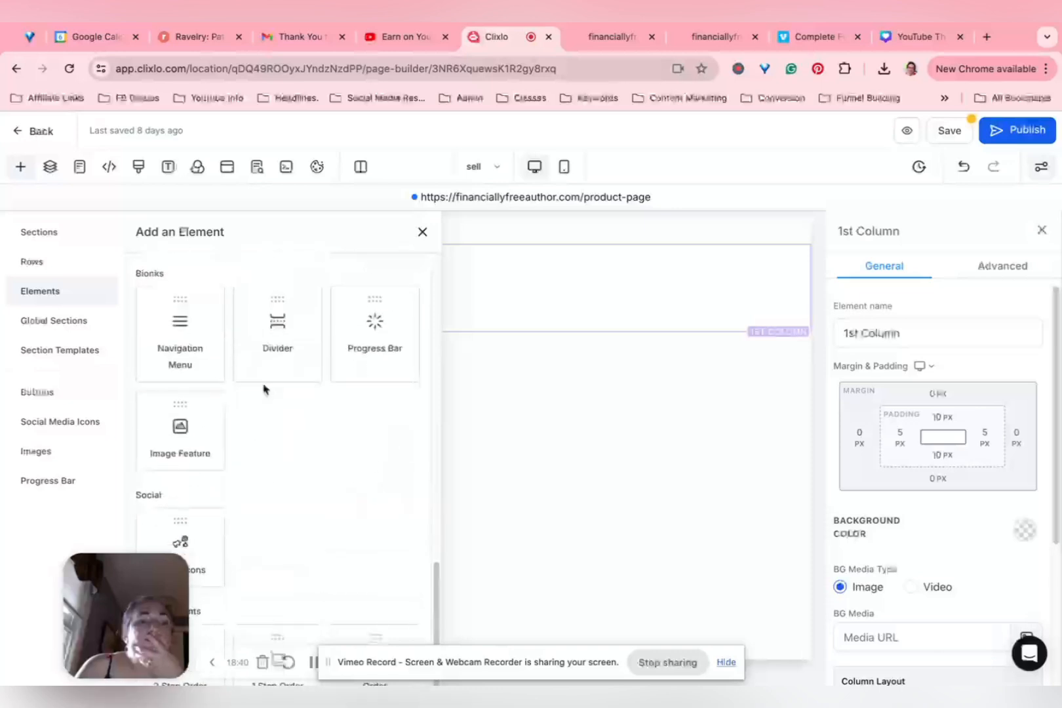
{"action": "scroll", "coordinate": [262, 388], "scroll_direction": "down", "scroll_amount": 1}
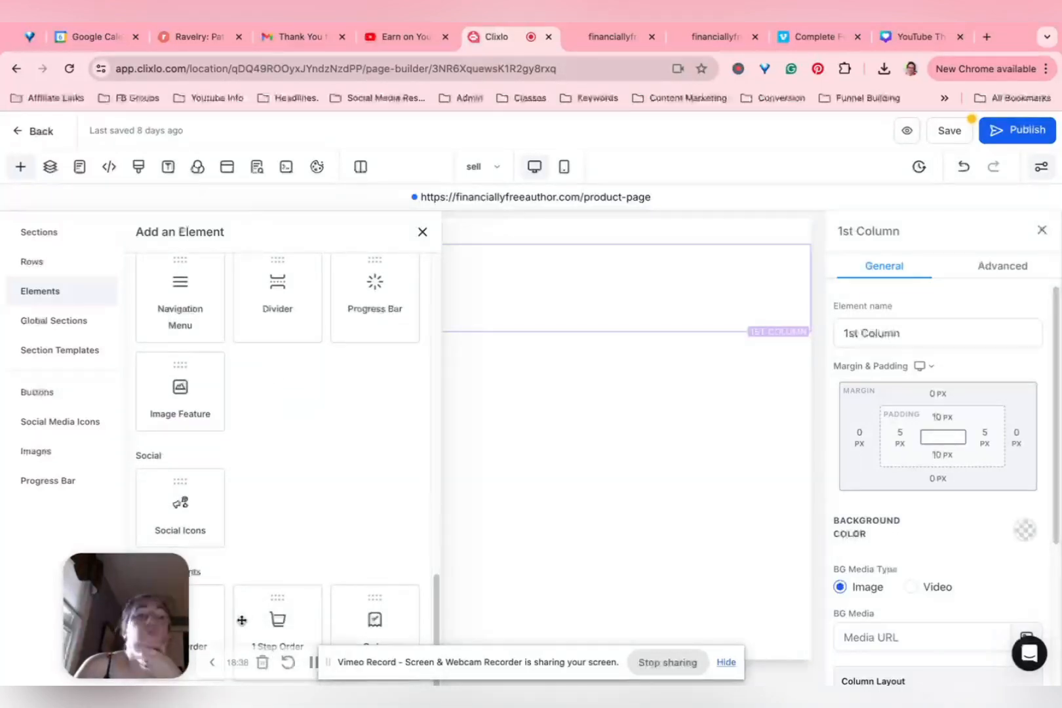
{"action": "left_click", "coordinate": [270, 601]}
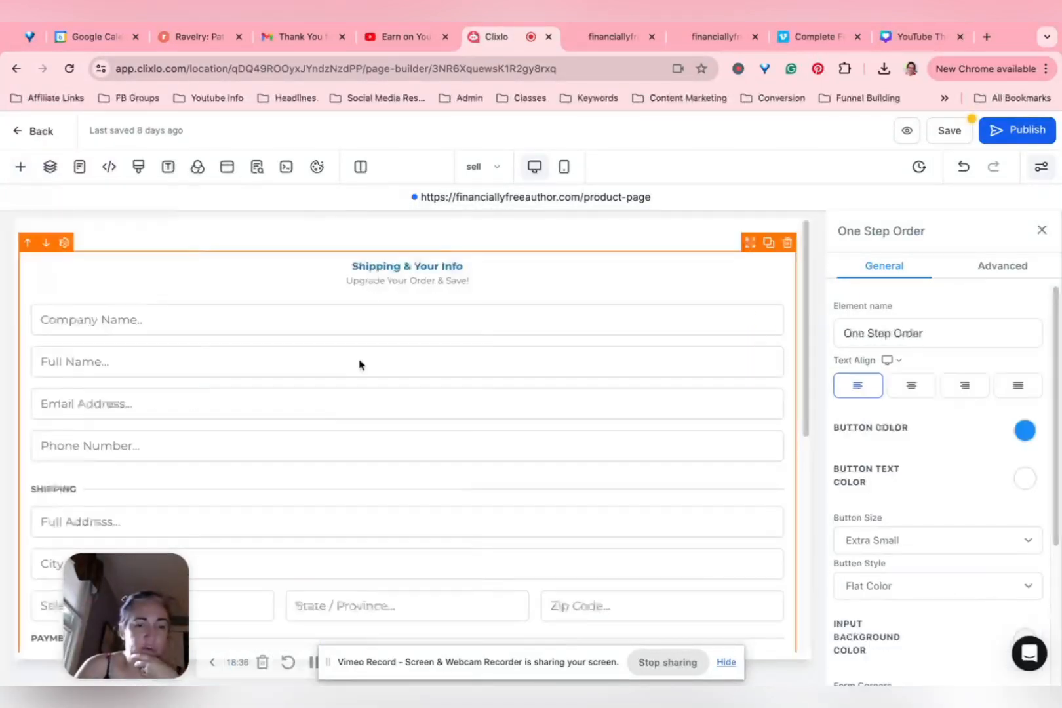
- Clear the element name of the one-step order form
{"action": "left_click", "coordinate": [895, 328]}
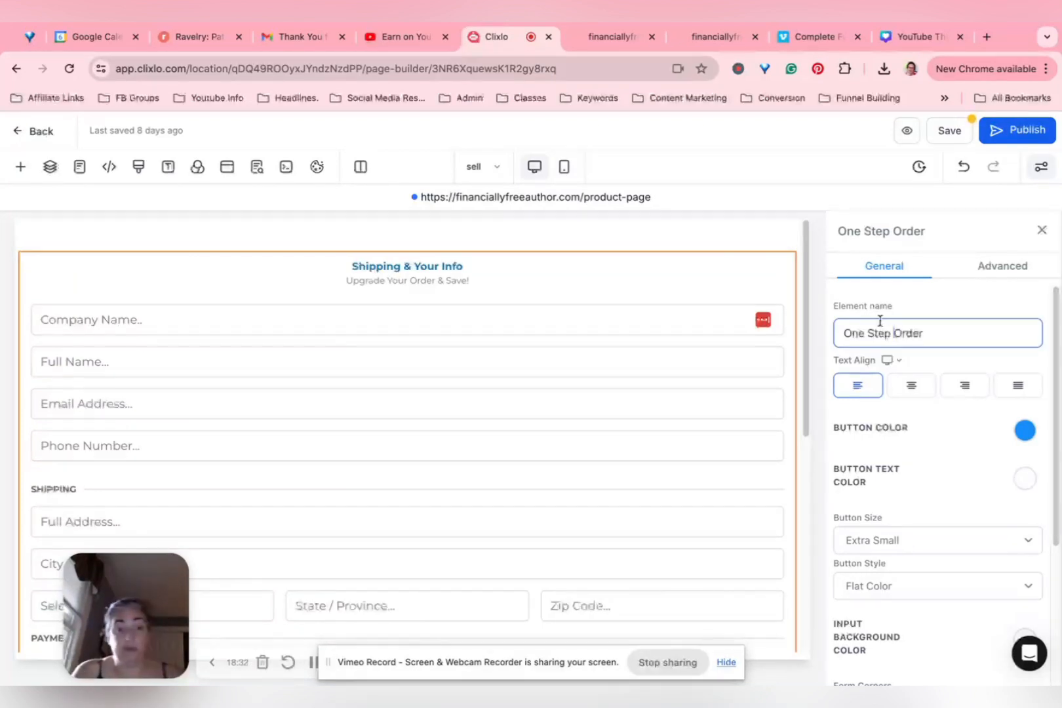
{"action": "key", "text": "ctrl+a"}
{"action": "key", "text": "BackSpace"}
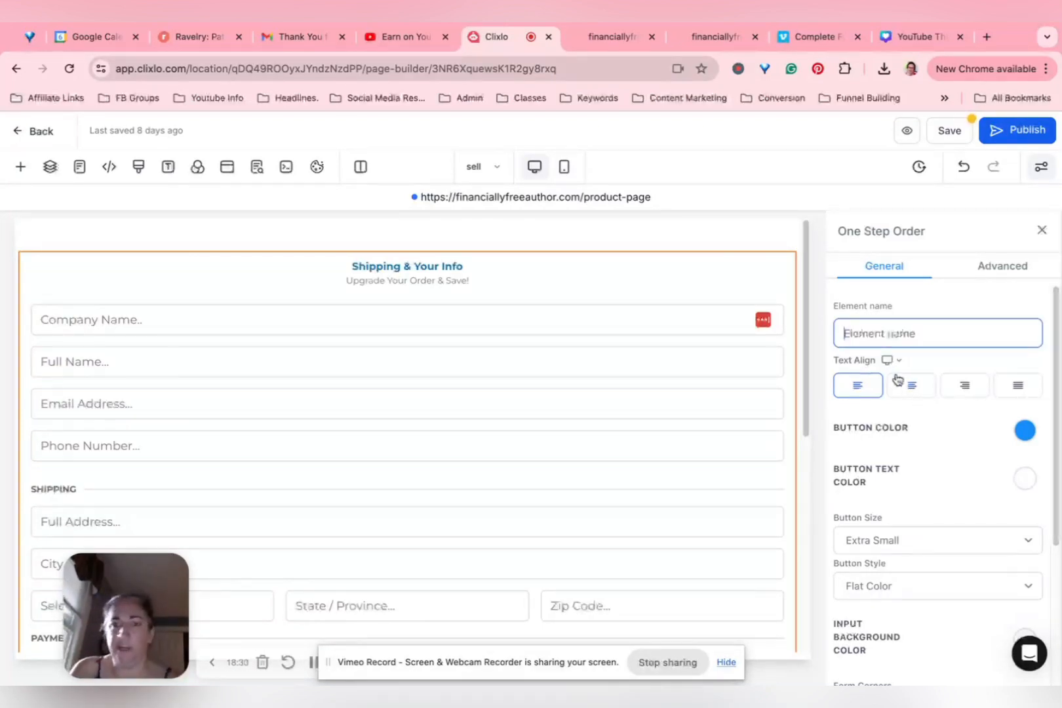
{"action": "left_click", "coordinate": [946, 362]}
- Remove the headline and sub headline from the order form's advanced form options
{"action": "left_click", "coordinate": [997, 264]}
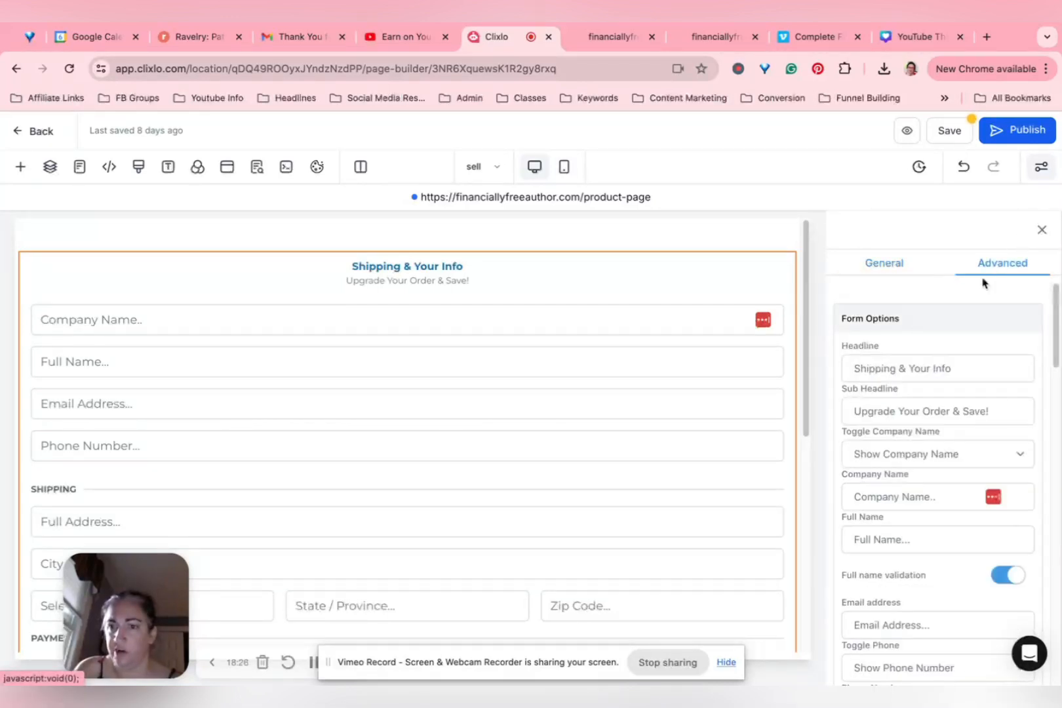
{"action": "left_click", "coordinate": [941, 365]}
{"action": "key", "text": "ctrl+a"}
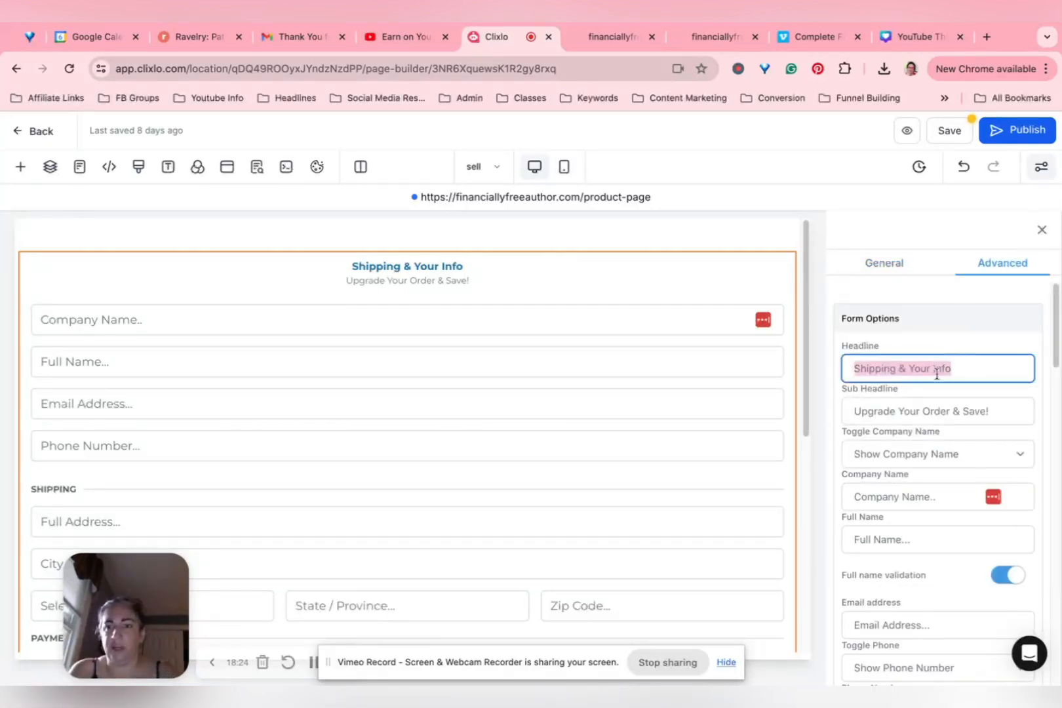
{"action": "key", "text": "BackSpace"}
{"action": "left_click", "coordinate": [944, 407]}
{"action": "key", "text": "ctrl+a"}
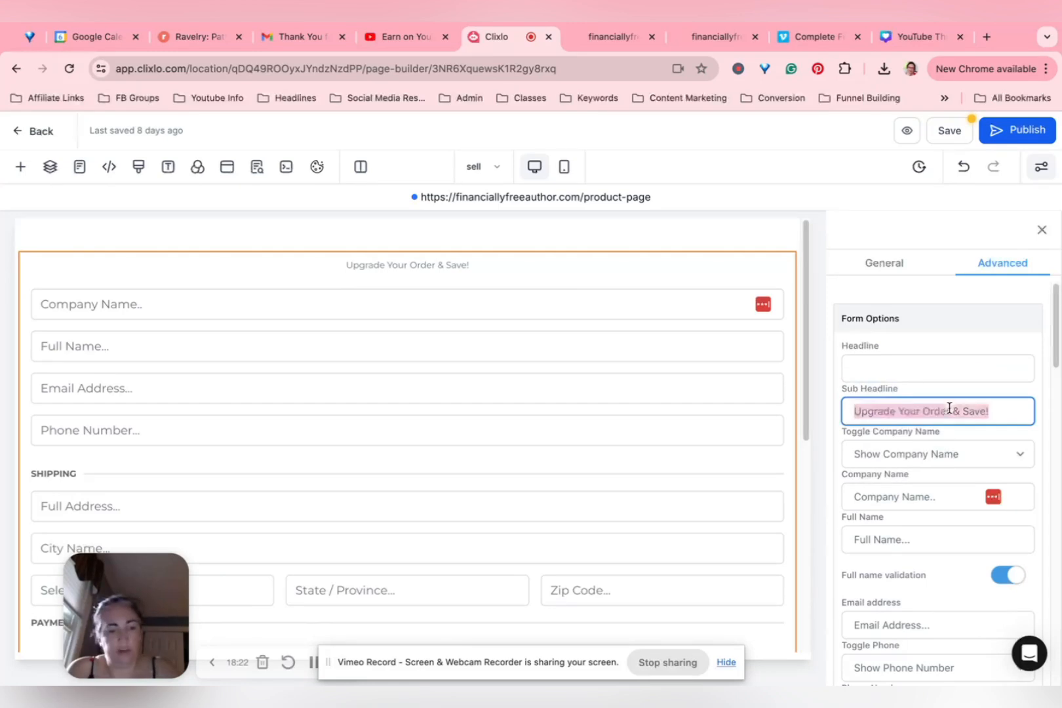
{"action": "key", "text": "BackSpace"}
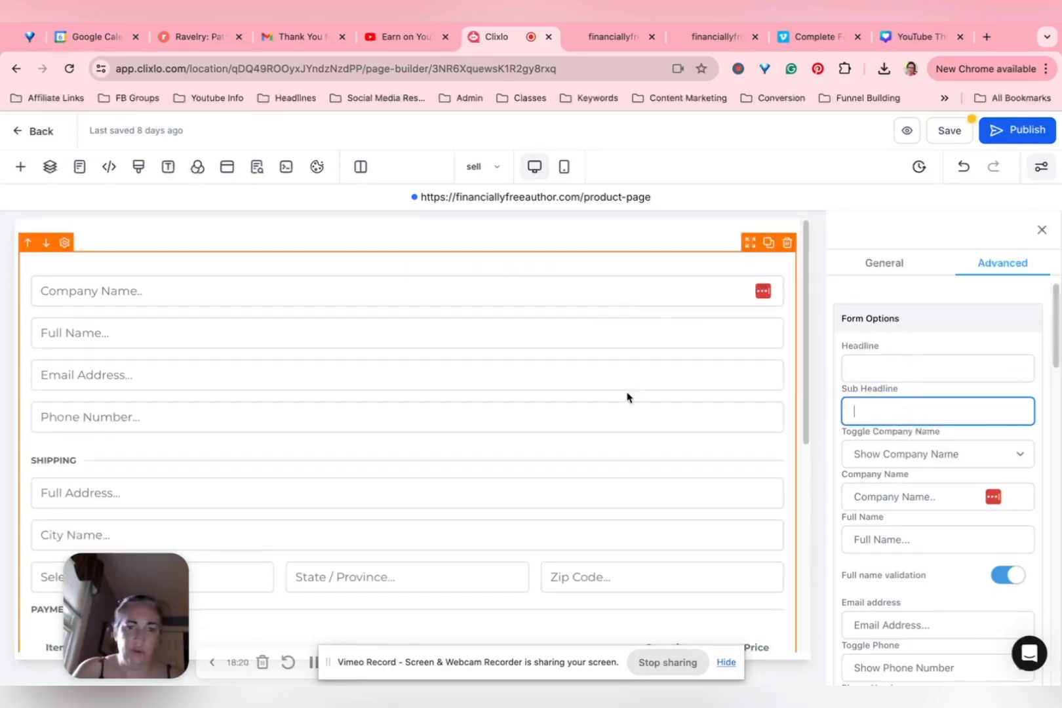
- Hide the company name field and the shipping section on the order form
{"action": "left_click", "coordinate": [963, 455]}
{"action": "left_click", "coordinate": [958, 468]}
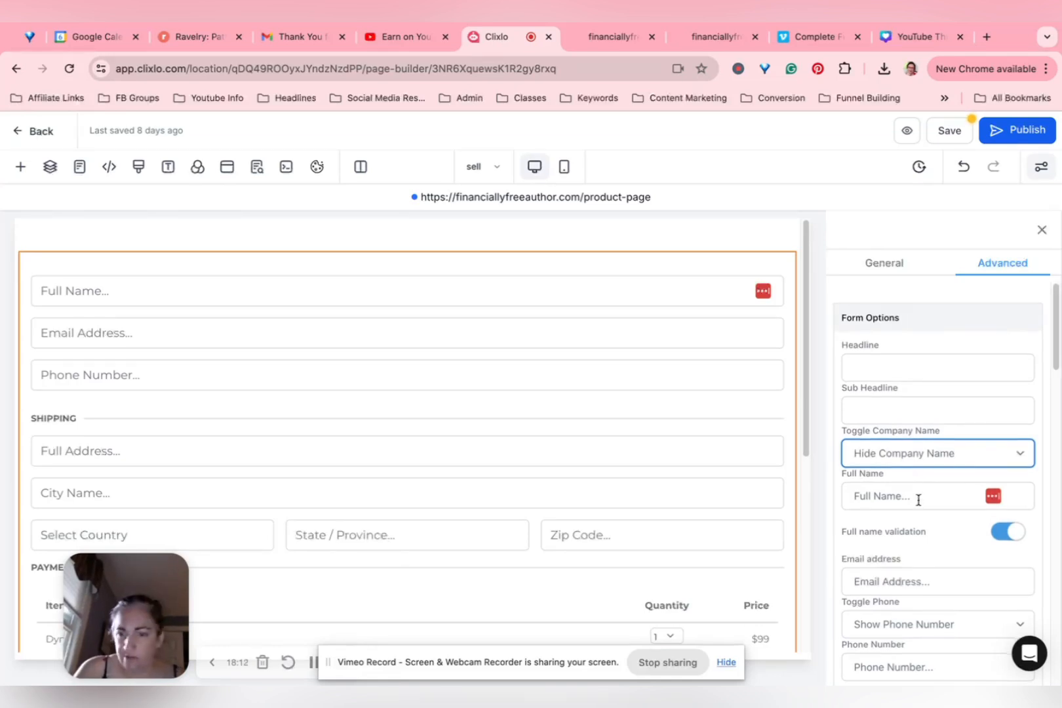
{"action": "scroll", "coordinate": [917, 497], "scroll_direction": "down", "scroll_amount": 4}
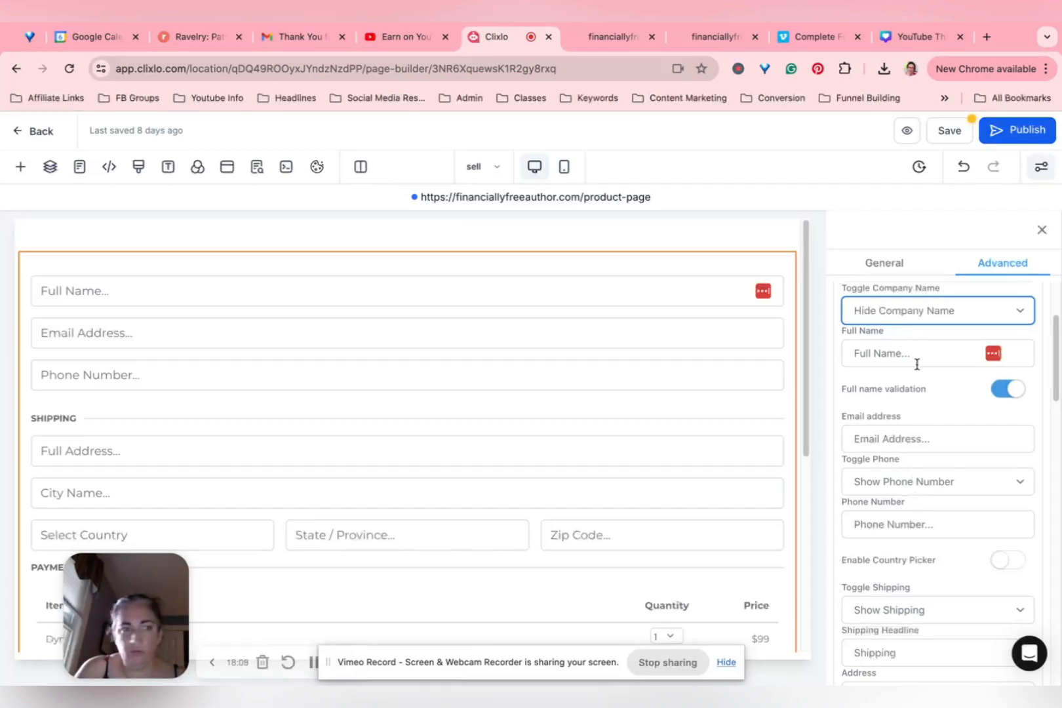
{"action": "scroll", "coordinate": [898, 498], "scroll_direction": "down", "scroll_amount": 4}
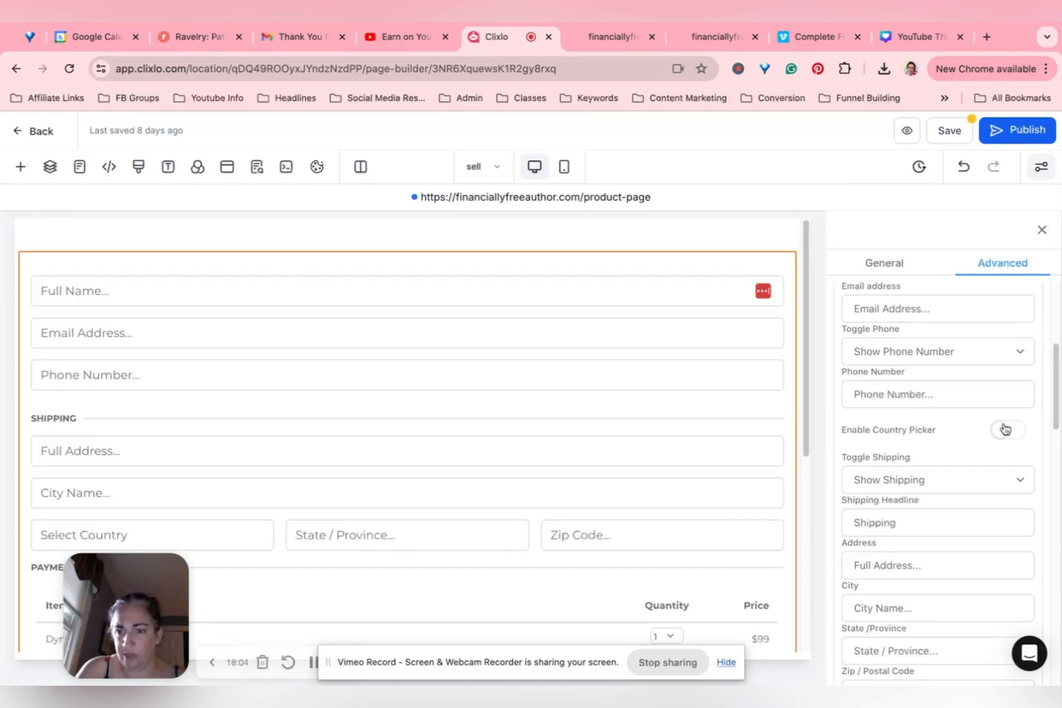
{"action": "left_click", "coordinate": [1010, 493]}
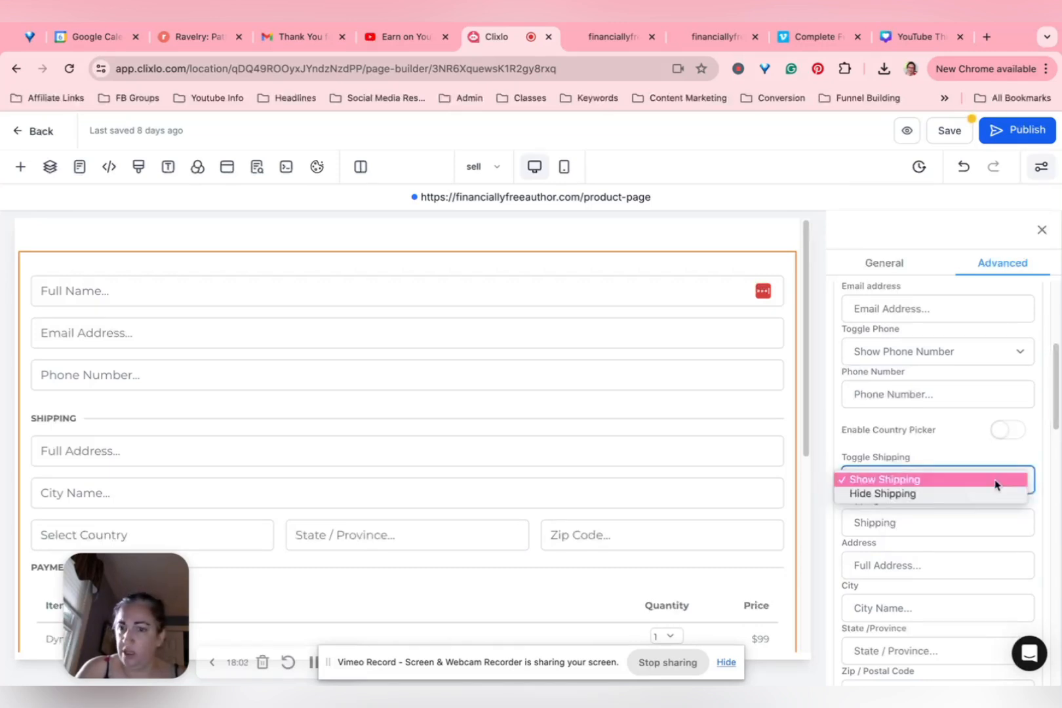
{"action": "left_click", "coordinate": [985, 496]}
{"action": "scroll", "coordinate": [918, 521], "scroll_direction": "down", "scroll_amount": 3}
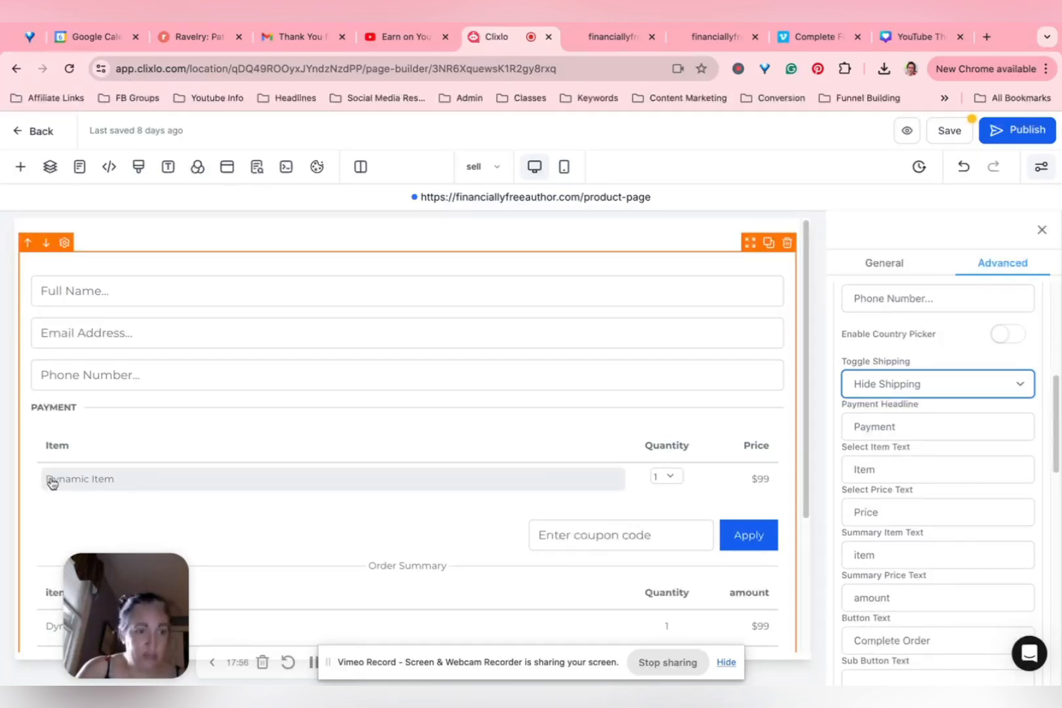
{"action": "right_click", "coordinate": [743, 476]}
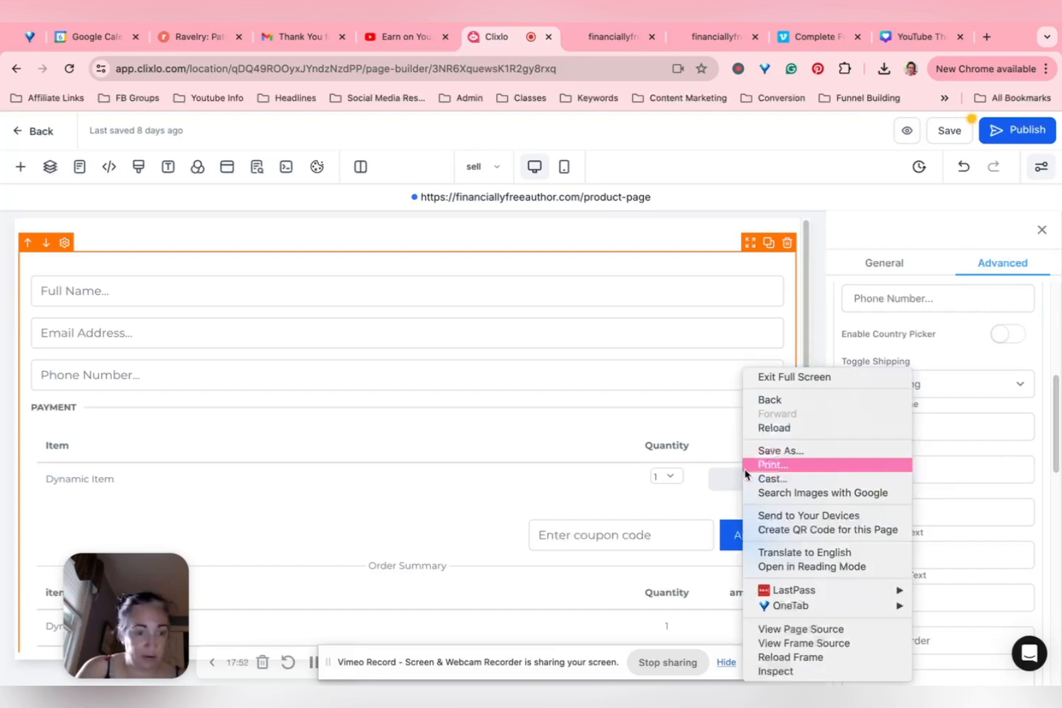
{"action": "left_click", "coordinate": [547, 466]}
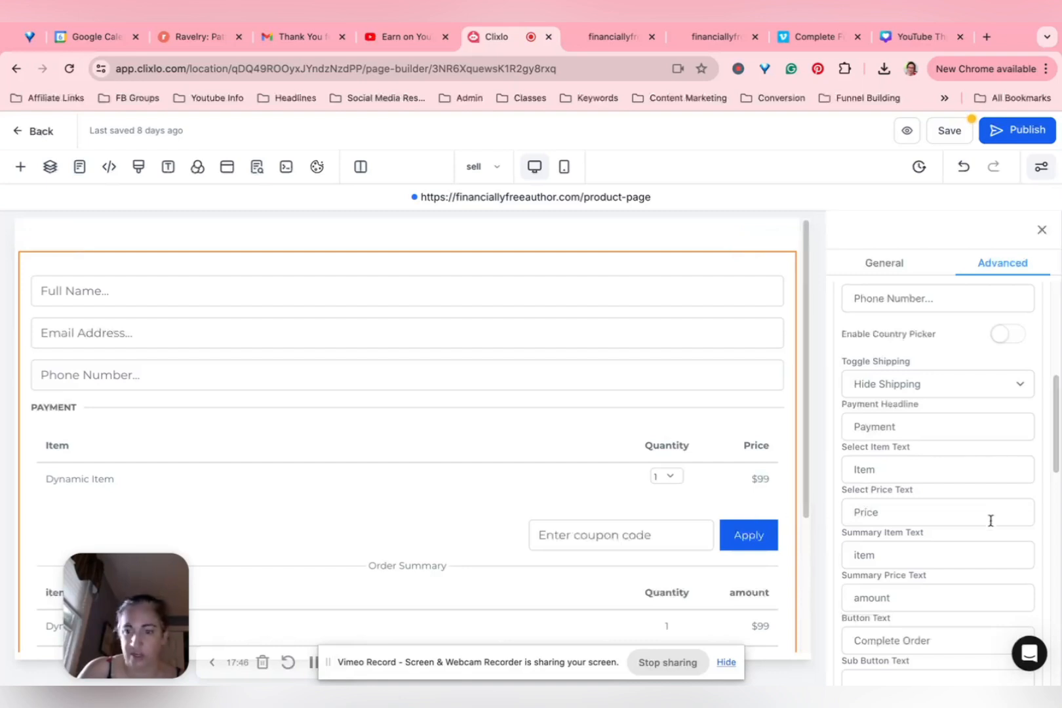
- Enable the product description in the order form's main product options
{"action": "scroll", "coordinate": [990, 515], "scroll_direction": "down", "scroll_amount": 1}
{"action": "scroll", "coordinate": [972, 524], "scroll_direction": "down", "scroll_amount": 3}
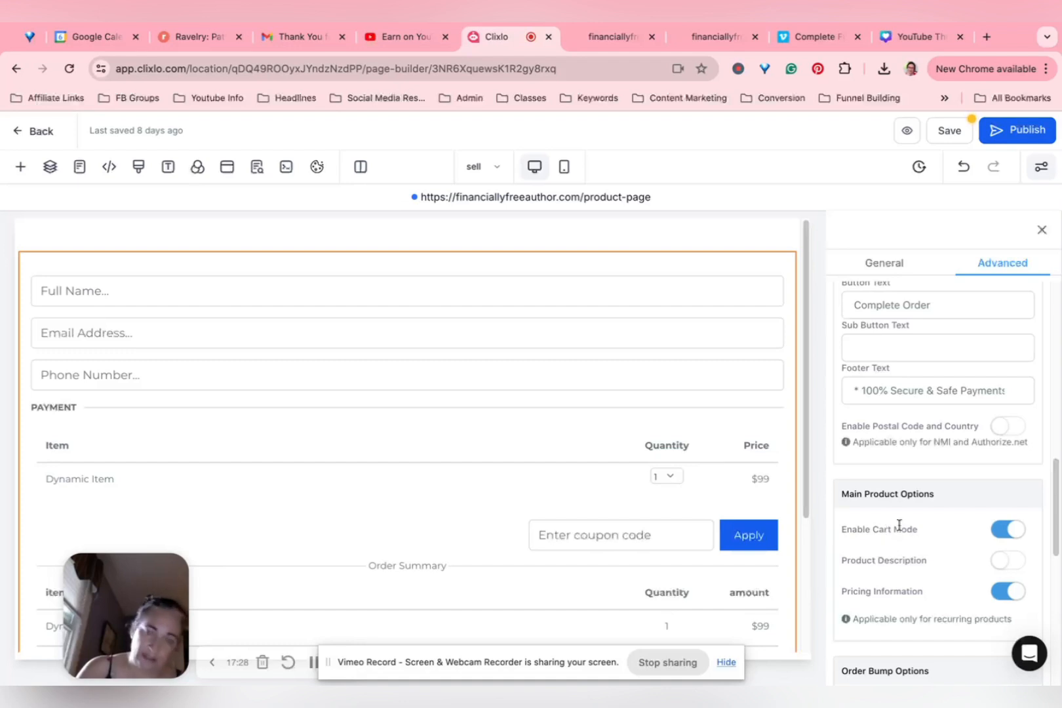
{"action": "left_click", "coordinate": [1009, 561]}
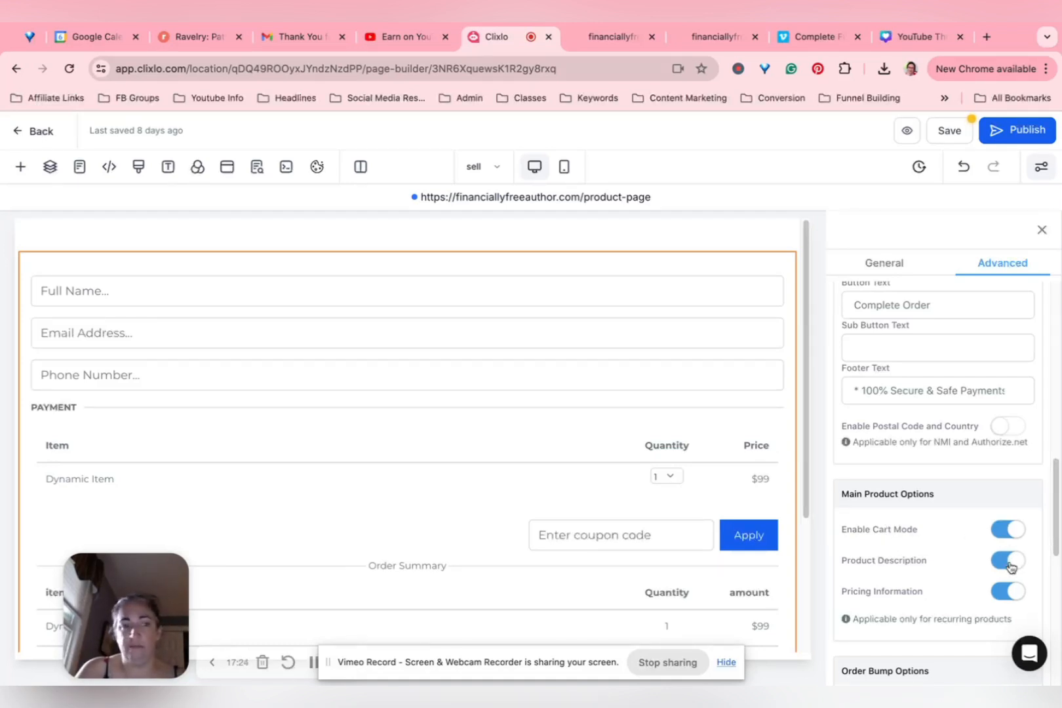
{"action": "left_click", "coordinate": [1010, 562]}
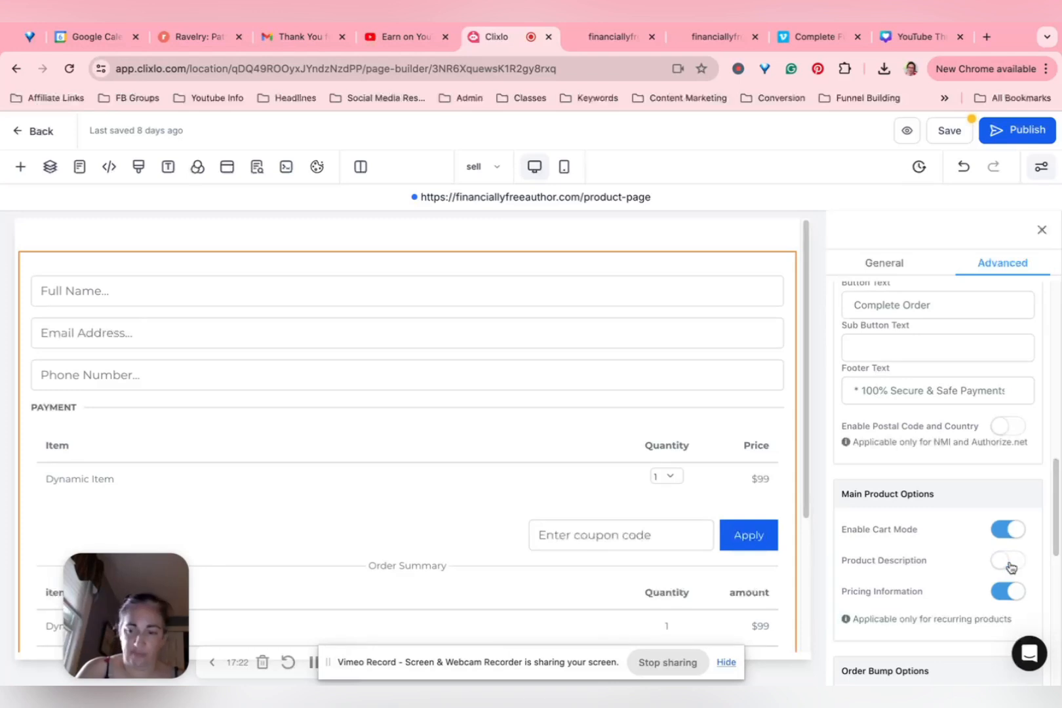
{"action": "left_click", "coordinate": [1010, 562]}
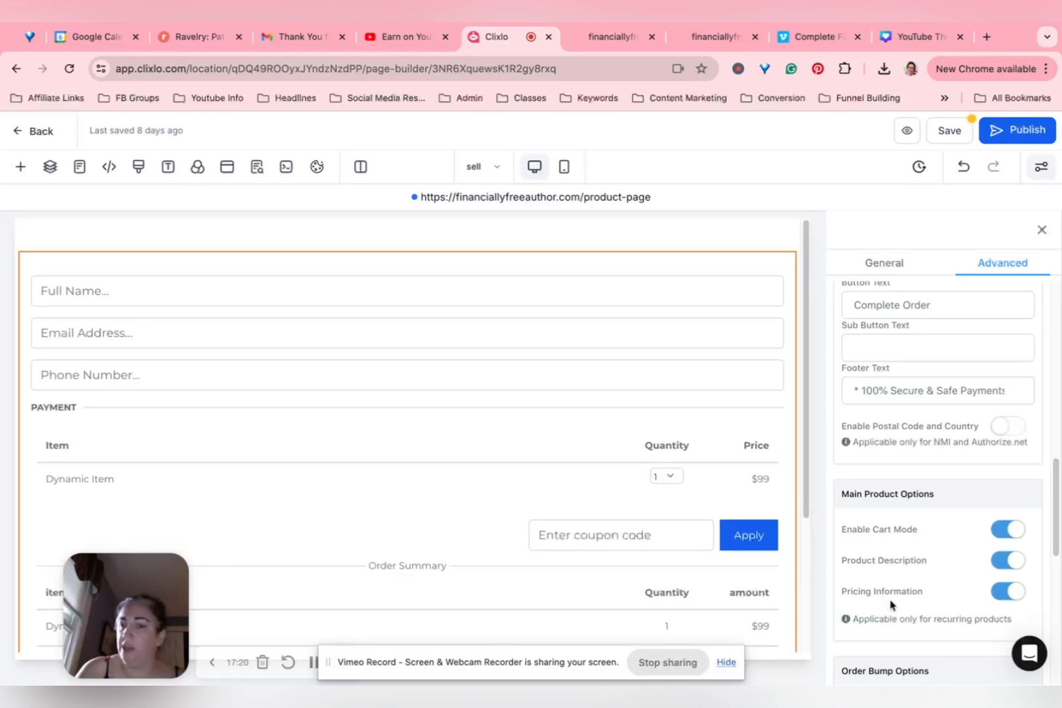
- Try to set up an order bump with a product on the order form
{"action": "scroll", "coordinate": [912, 557], "scroll_direction": "down", "scroll_amount": 5}
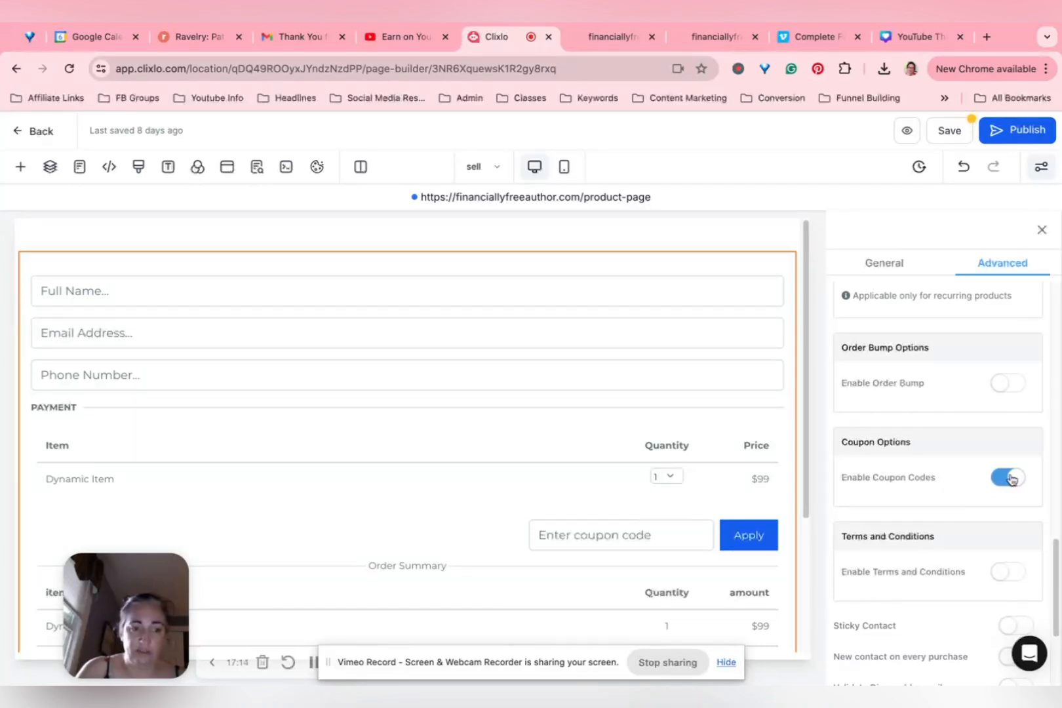
{"action": "left_click", "coordinate": [1016, 384]}
{"action": "left_click", "coordinate": [954, 421]}
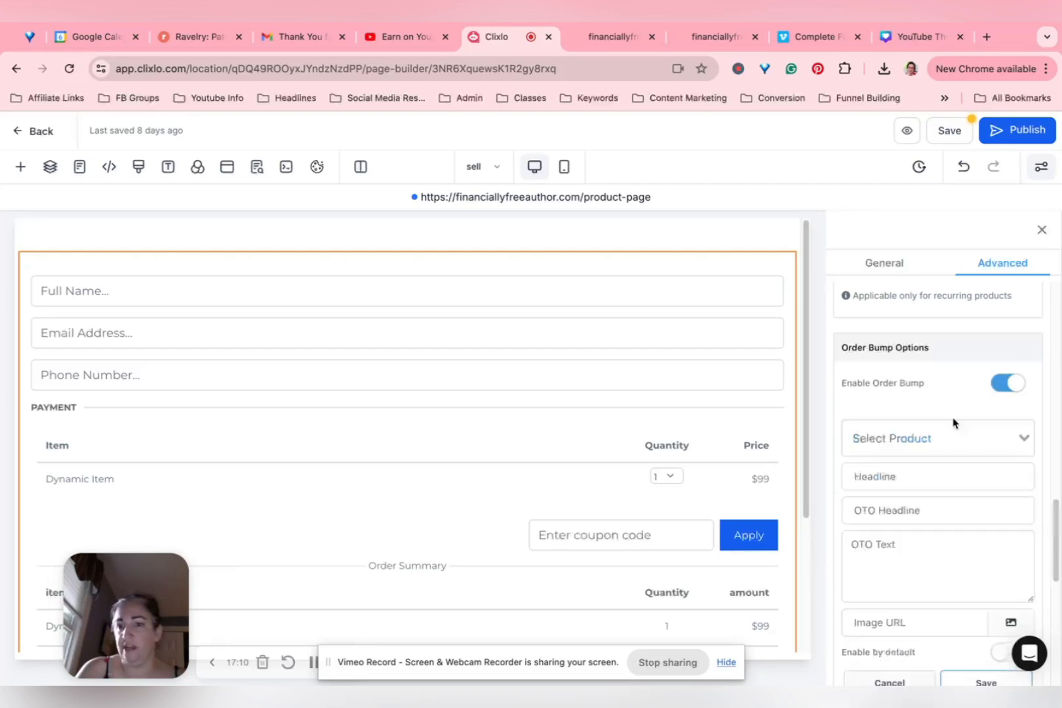
{"action": "left_click", "coordinate": [952, 437]}
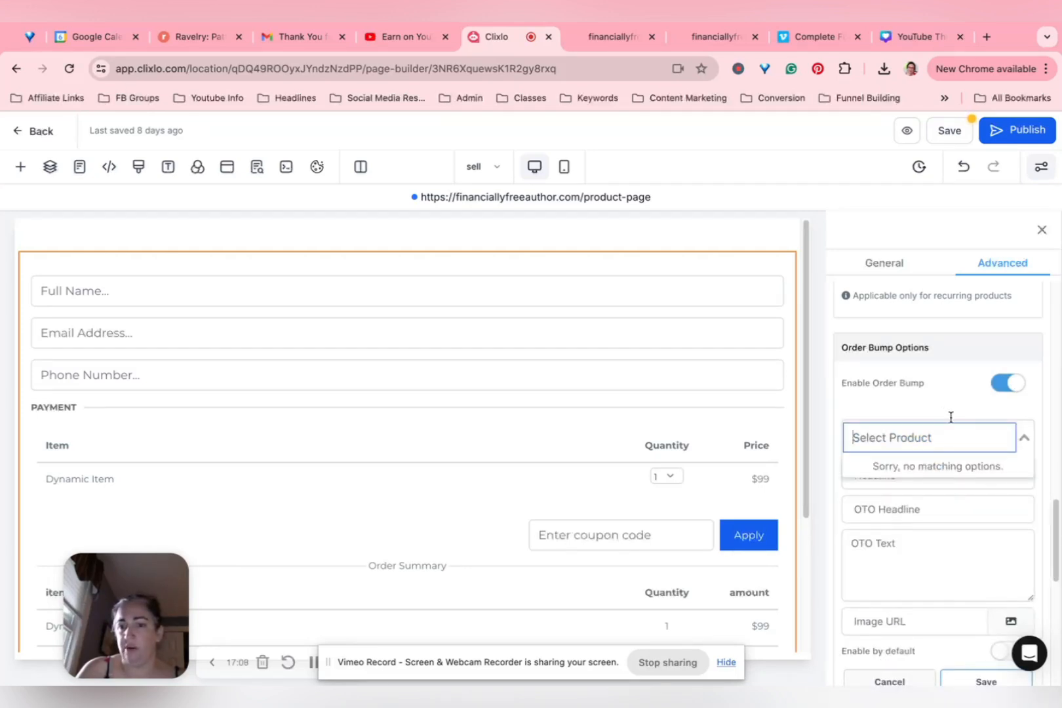
{"action": "left_click", "coordinate": [981, 393]}
{"action": "left_click", "coordinate": [998, 385]}
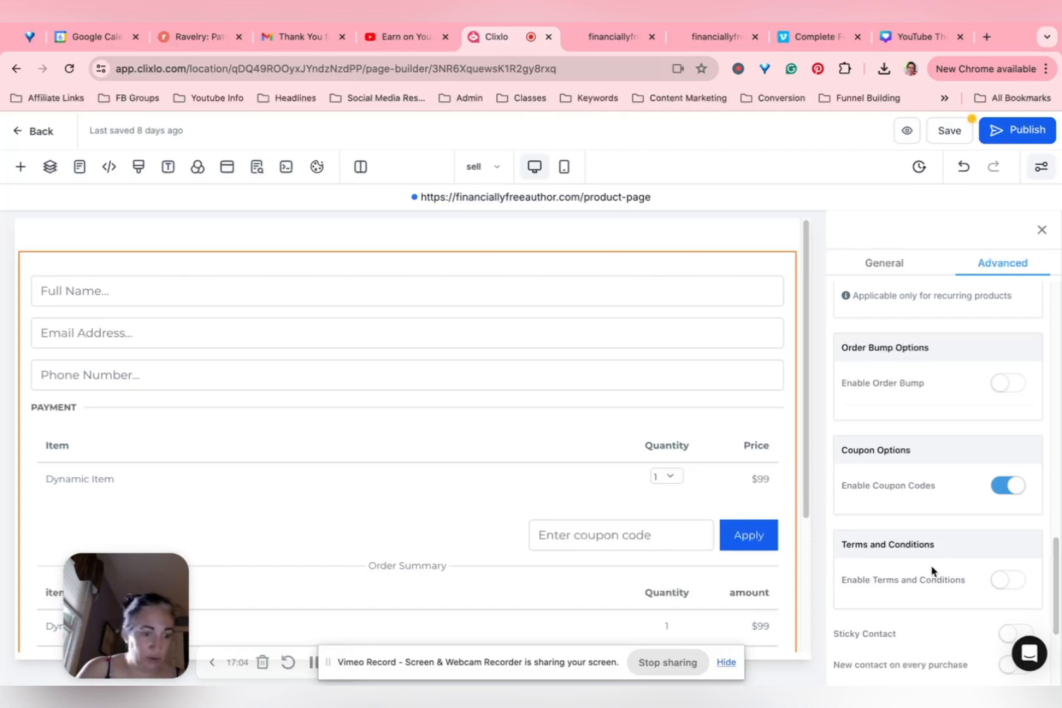
- Enable Sticky Contact for the order form and save the sell page
{"action": "scroll", "coordinate": [924, 569], "scroll_direction": "down", "scroll_amount": 3}
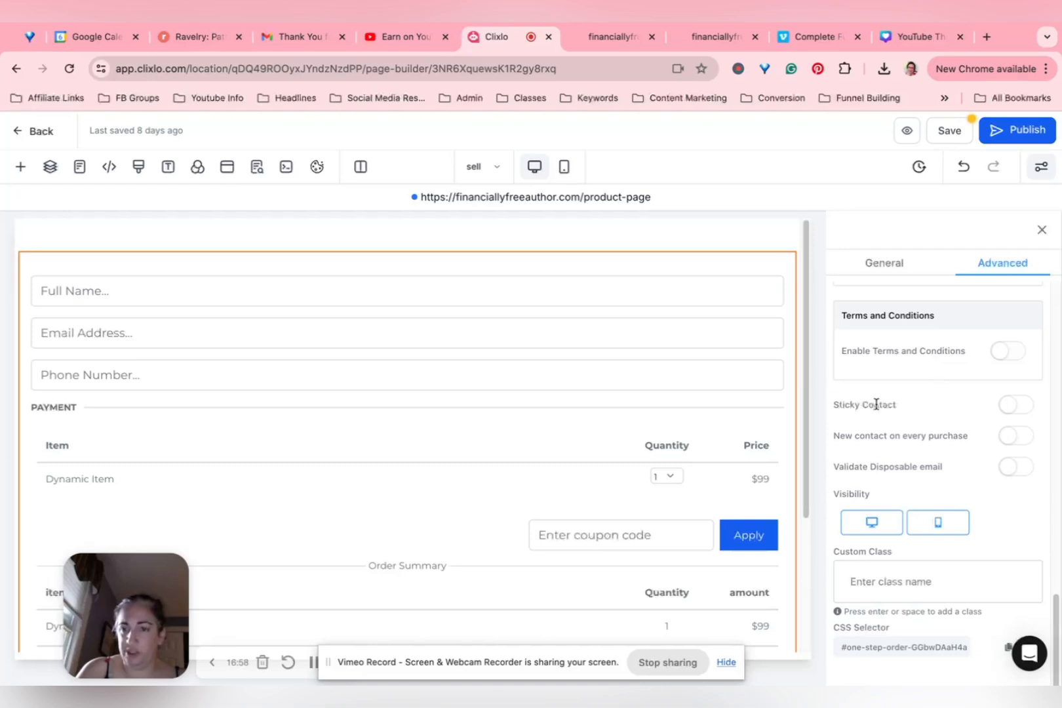
{"action": "left_click", "coordinate": [1015, 404]}
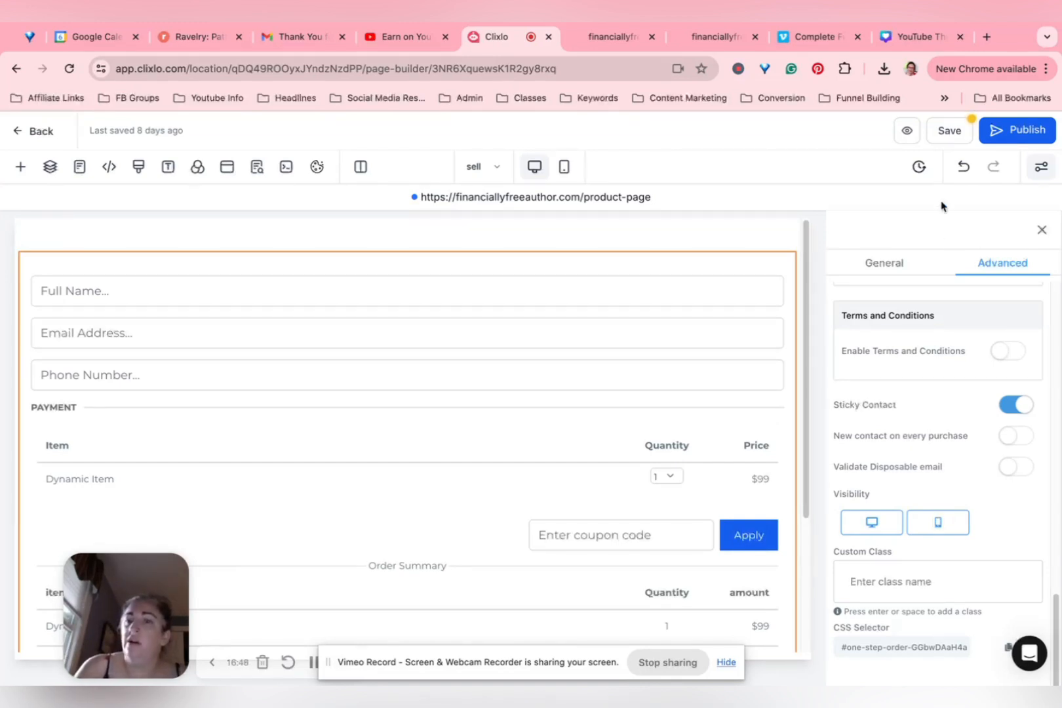
{"action": "left_click", "coordinate": [949, 130]}
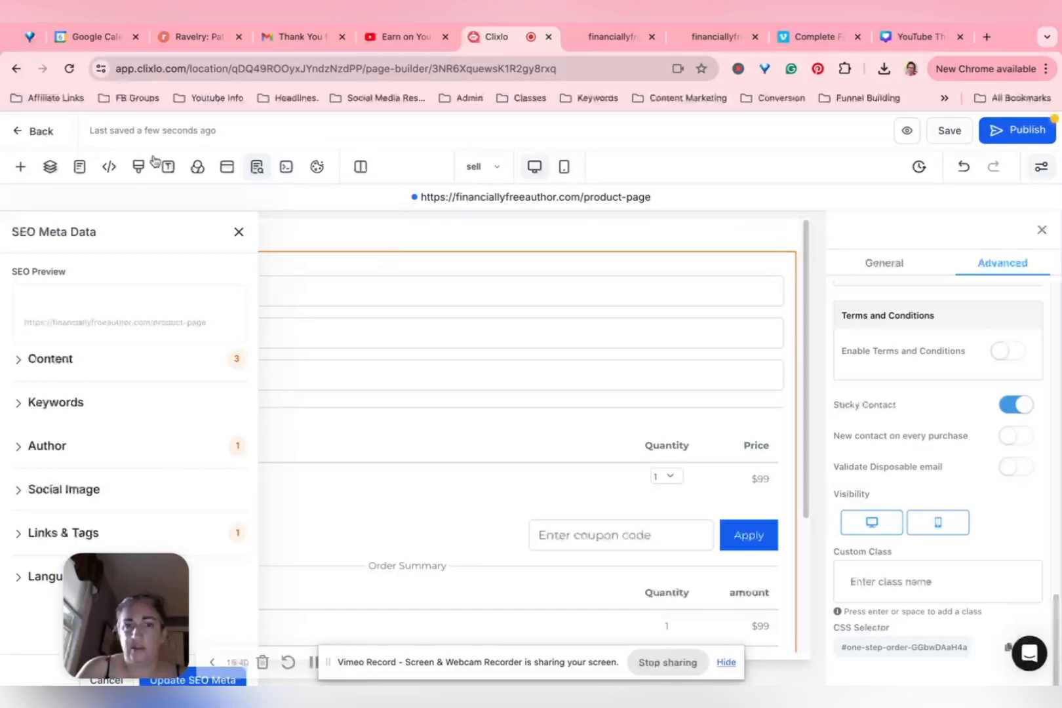
- Return to the funnel steps, view the live sell page, and check its product details, order summary and payment options
{"action": "left_click", "coordinate": [30, 134]}
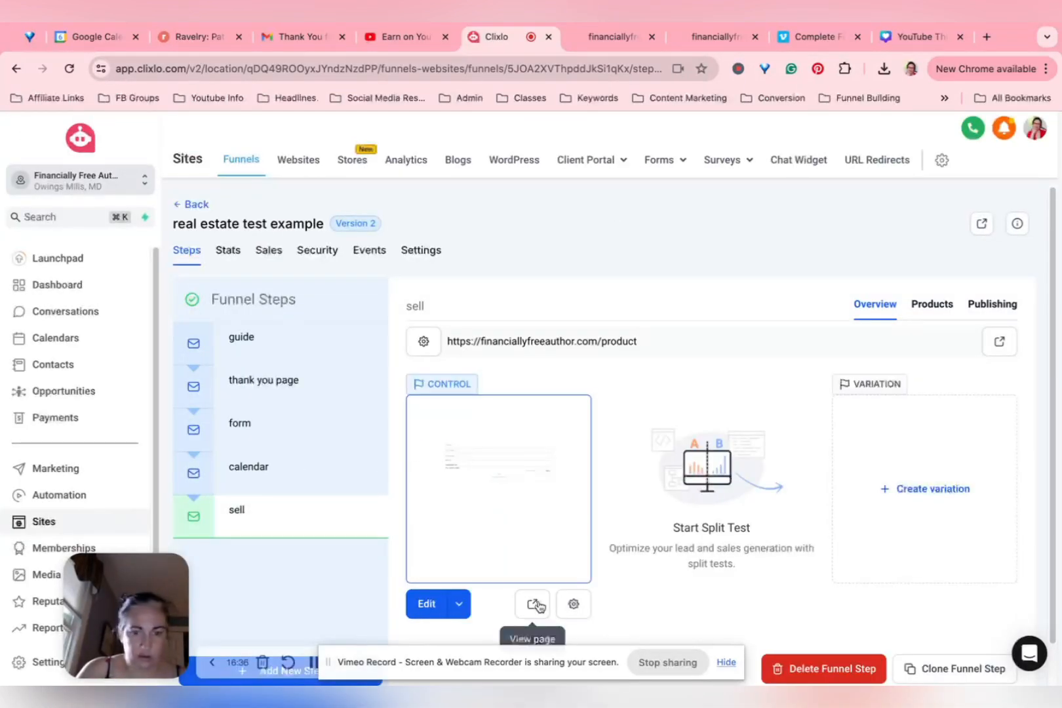
{"action": "left_click", "coordinate": [535, 604]}
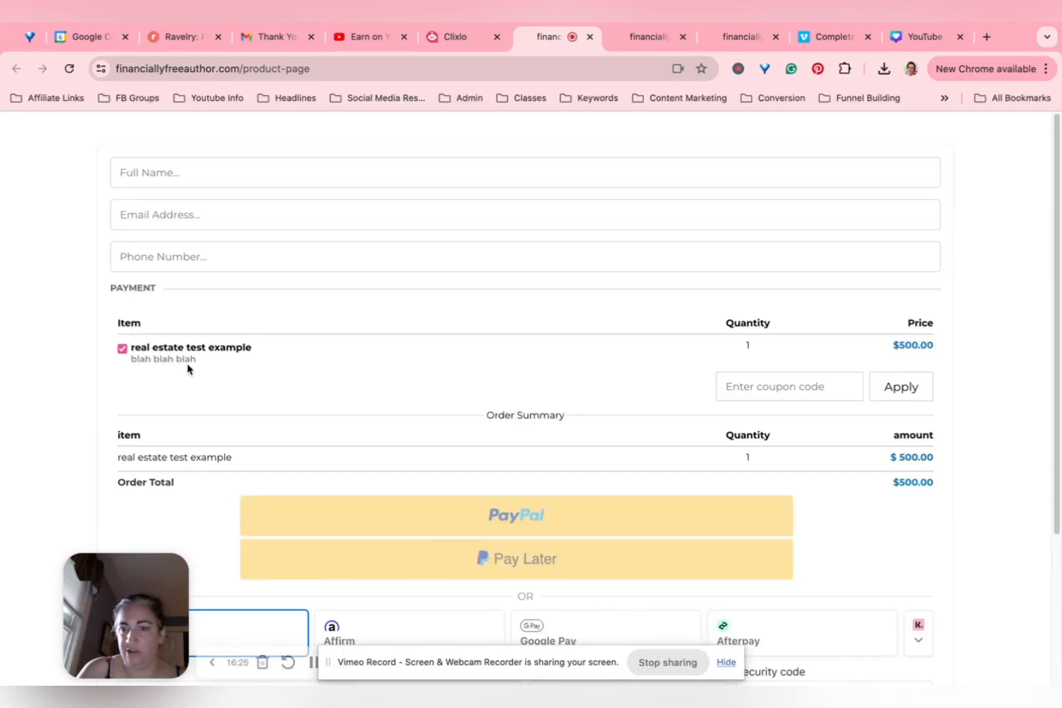
{"action": "scroll", "coordinate": [582, 541], "scroll_direction": "down", "scroll_amount": 2}
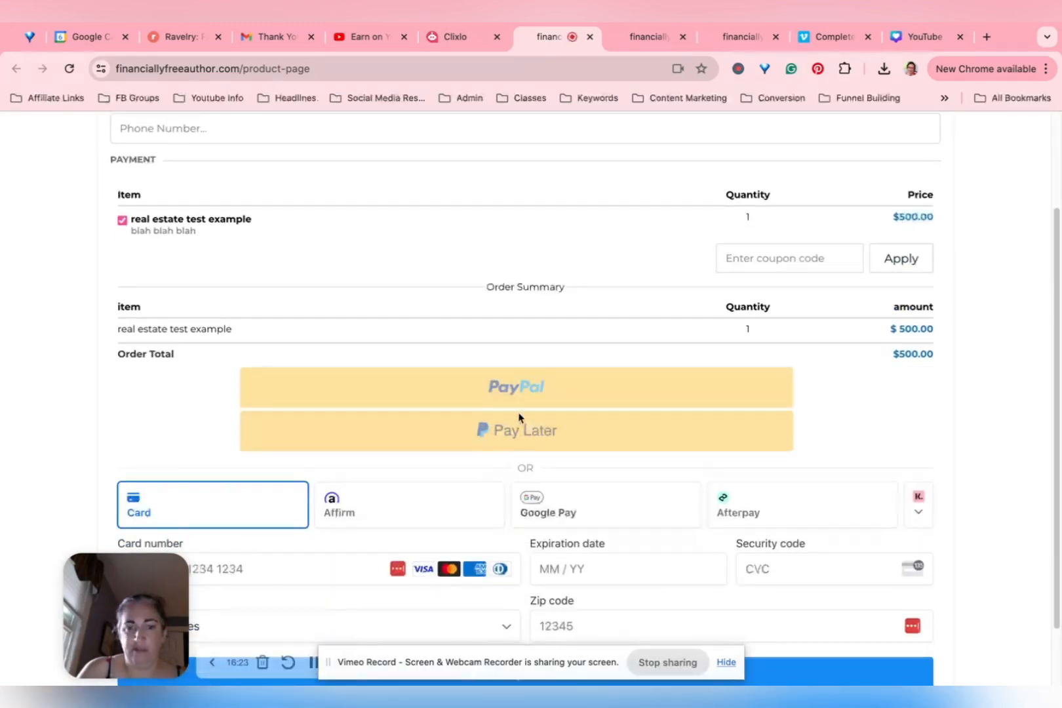
{"action": "scroll", "coordinate": [390, 539], "scroll_direction": "down", "scroll_amount": 1}
{"action": "scroll", "coordinate": [389, 536], "scroll_direction": "up", "scroll_amount": 3}
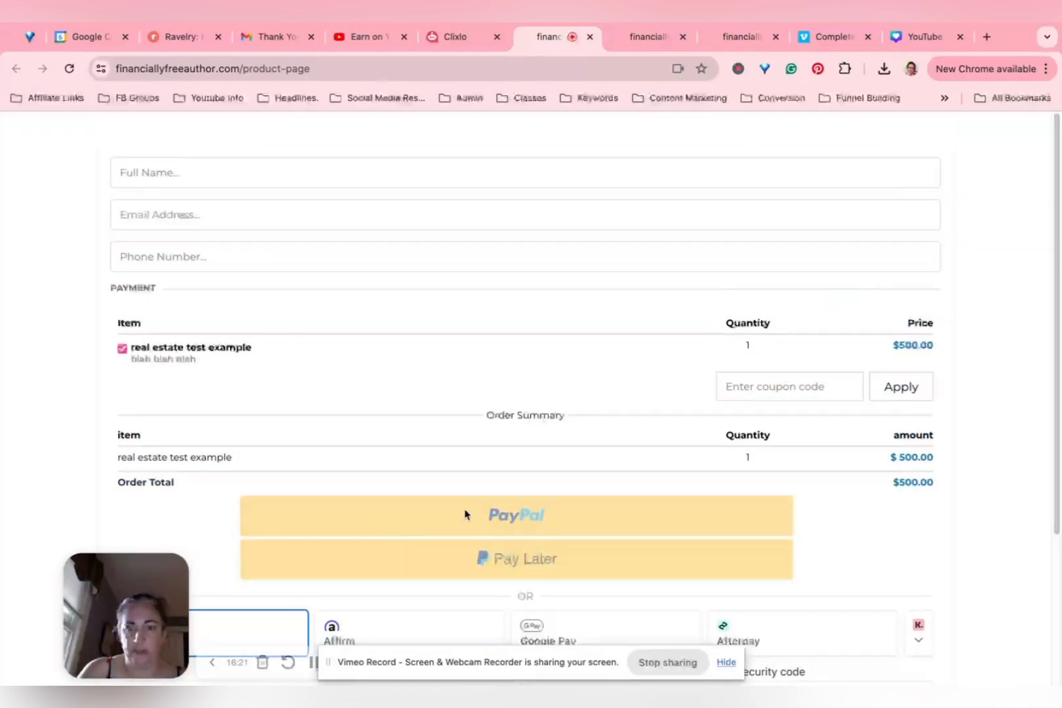
{"action": "scroll", "coordinate": [560, 292], "scroll_direction": "down", "scroll_amount": 3}
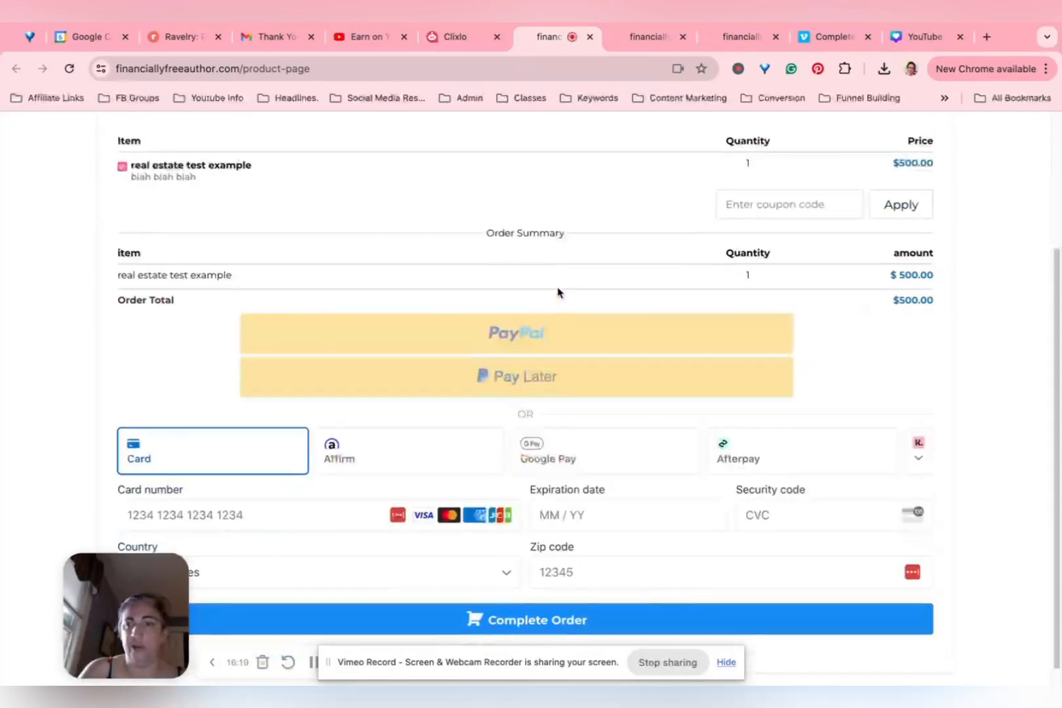
{"action": "scroll", "coordinate": [559, 275], "scroll_direction": "up", "scroll_amount": 3}
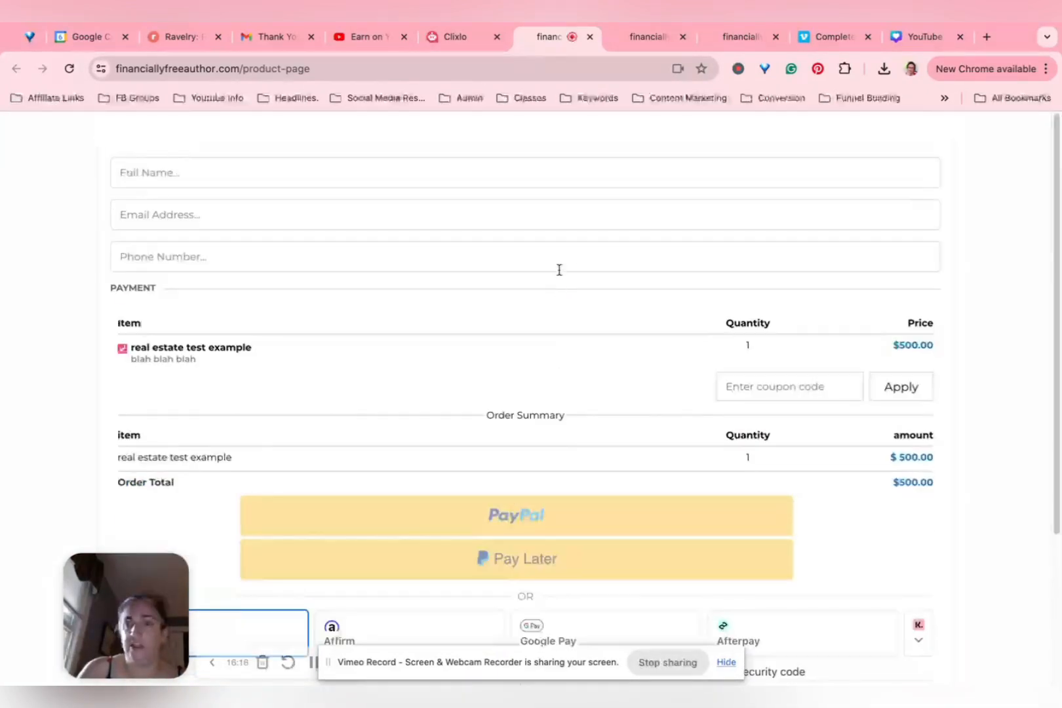
{"action": "left_click", "coordinate": [286, 73]}
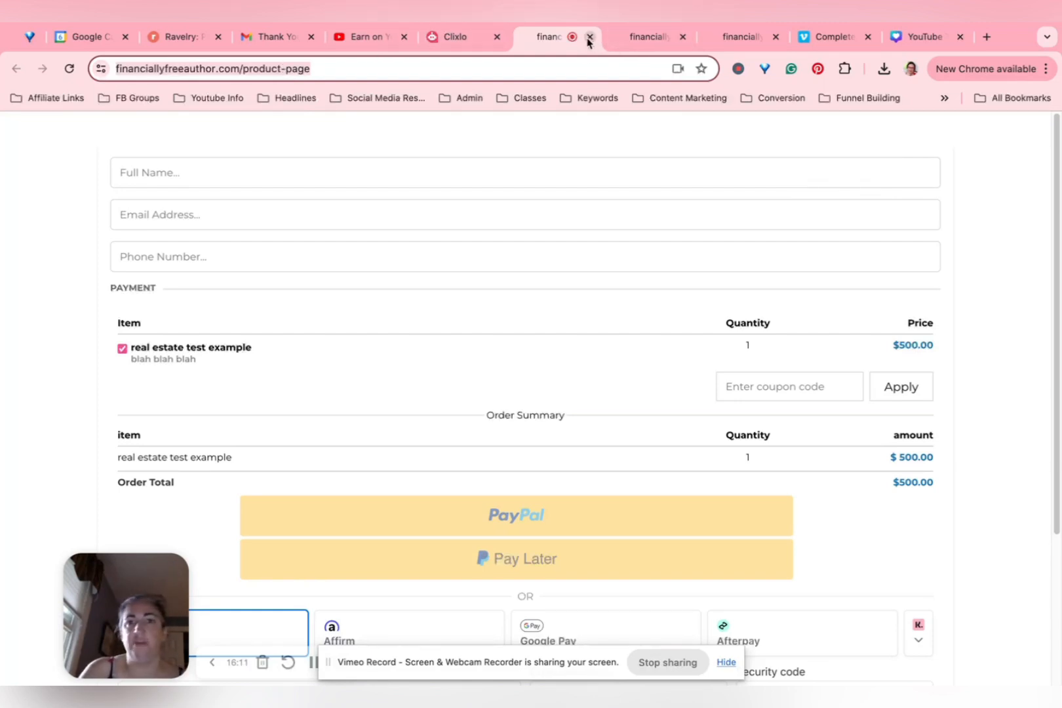
{"action": "left_click", "coordinate": [456, 37]}
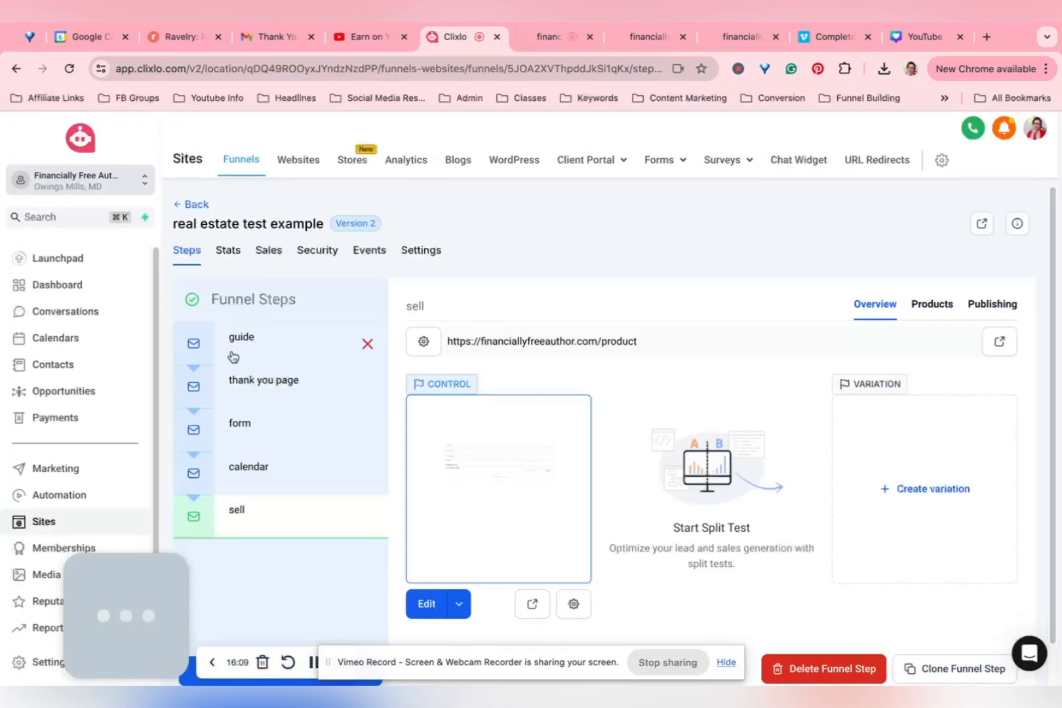
{"action": "left_click", "coordinate": [550, 37]}
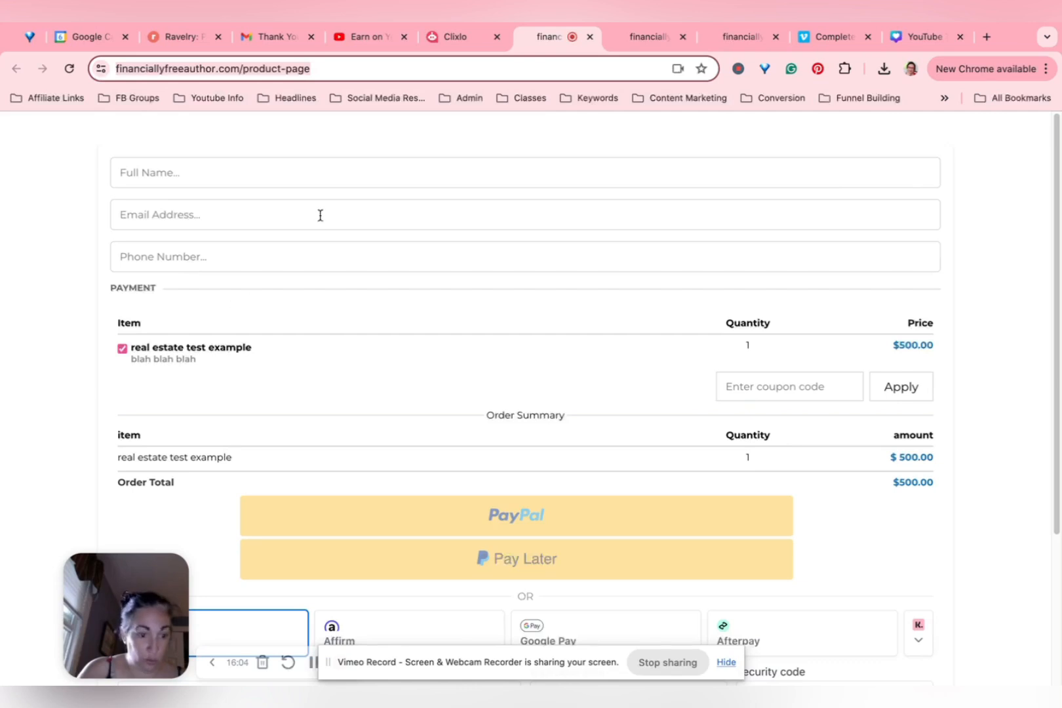
{"action": "left_click", "coordinate": [462, 38]}
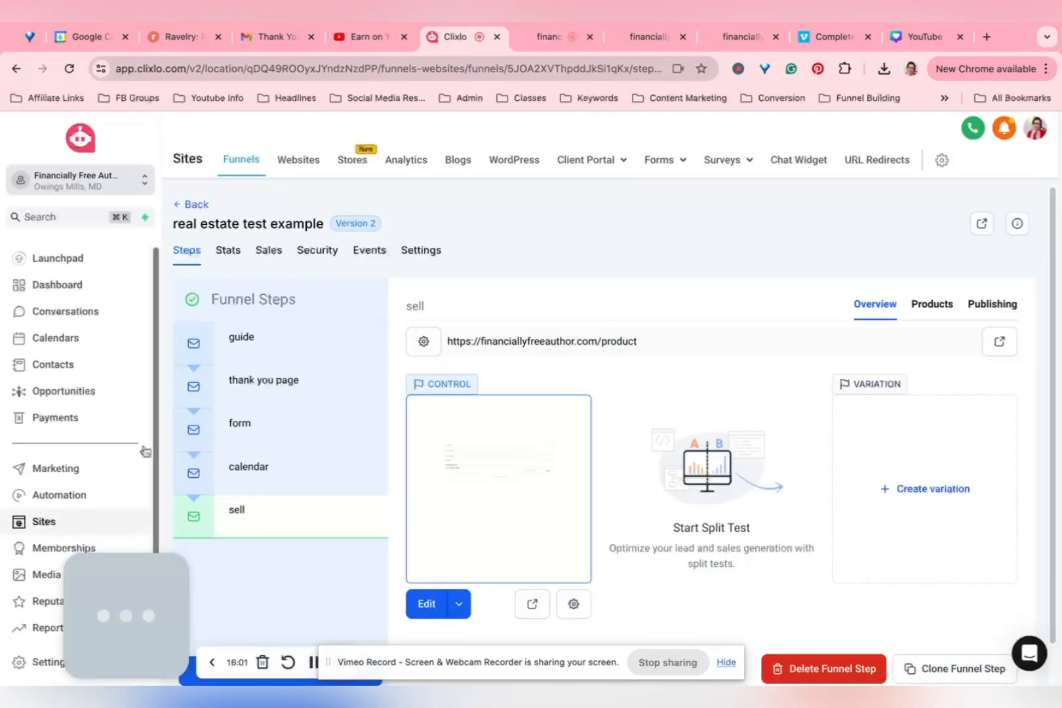
- Start a new coupon in the payments area and generate a coupon code for it
{"action": "left_click", "coordinate": [62, 418]}
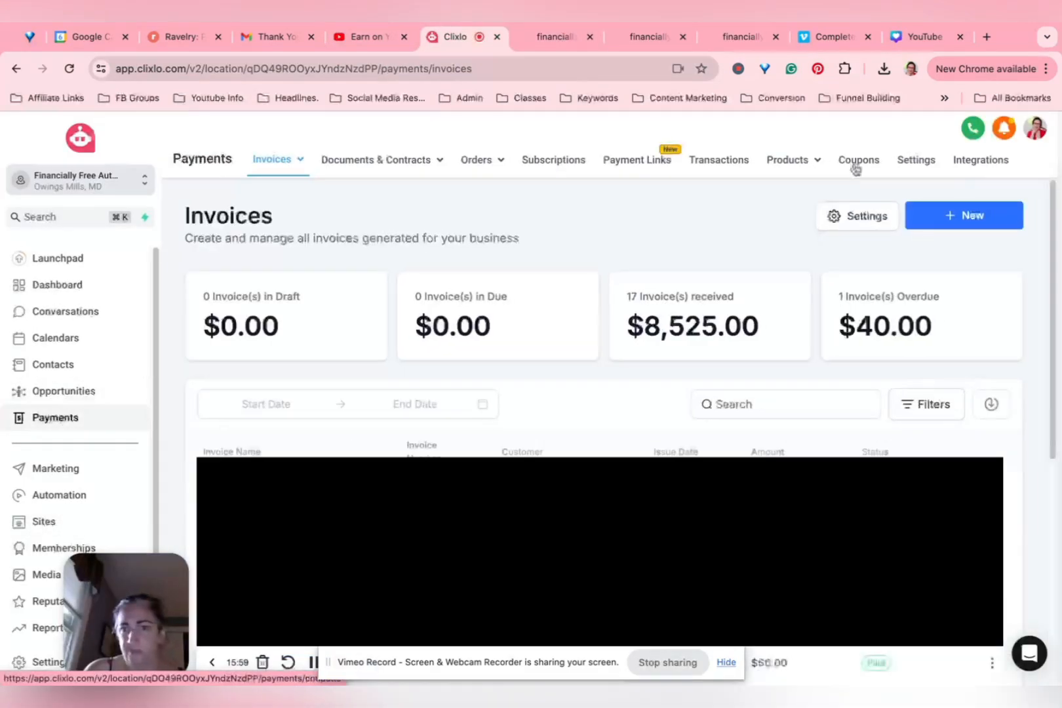
{"action": "left_click", "coordinate": [856, 169]}
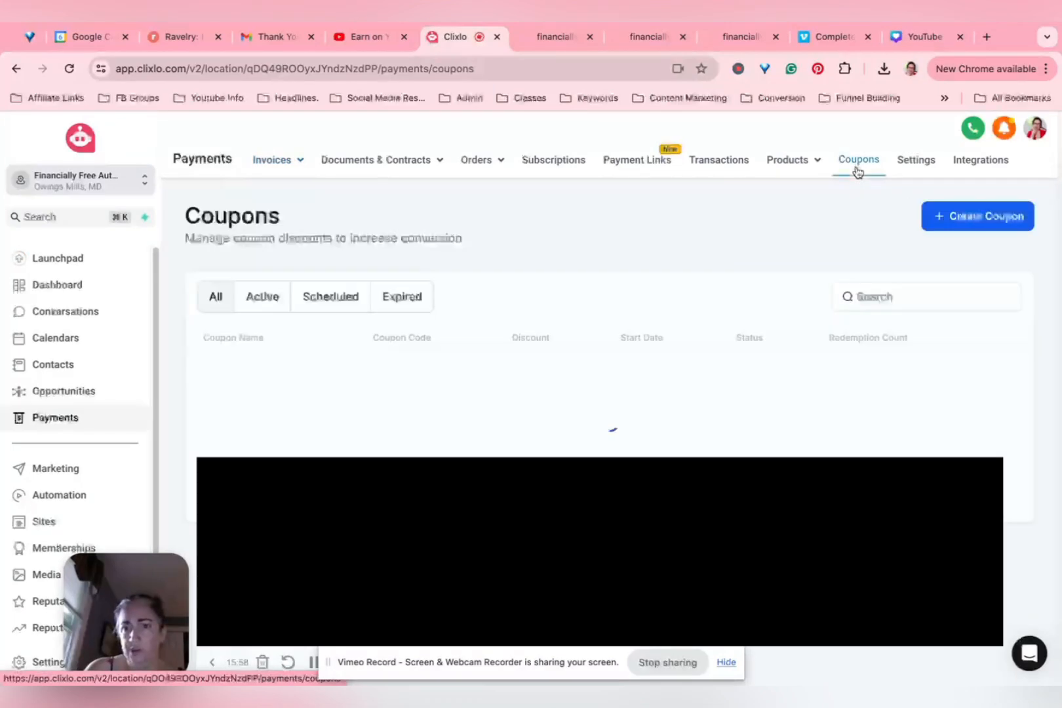
{"action": "left_click", "coordinate": [1019, 215]}
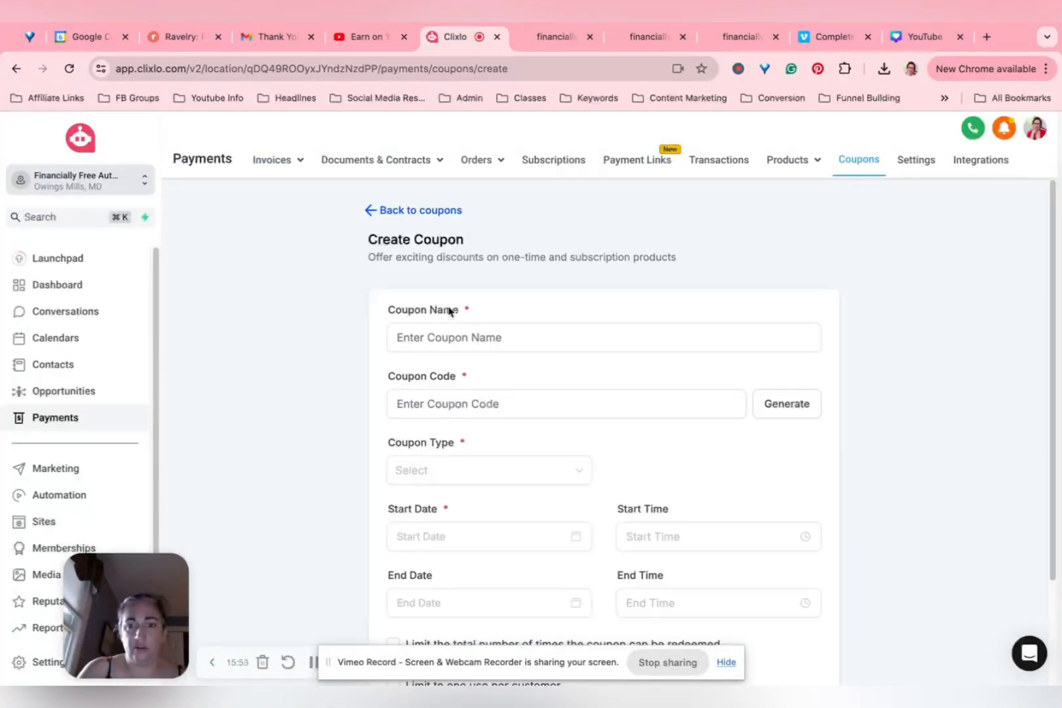
{"action": "left_click", "coordinate": [785, 403]}
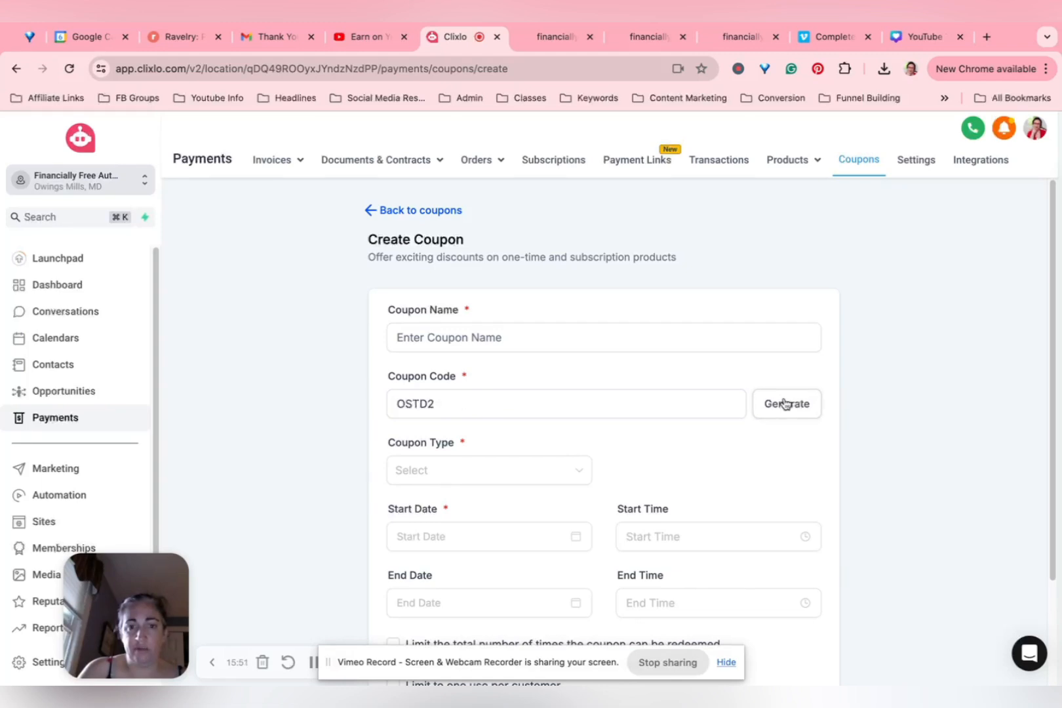
{"action": "left_click", "coordinate": [440, 403]}
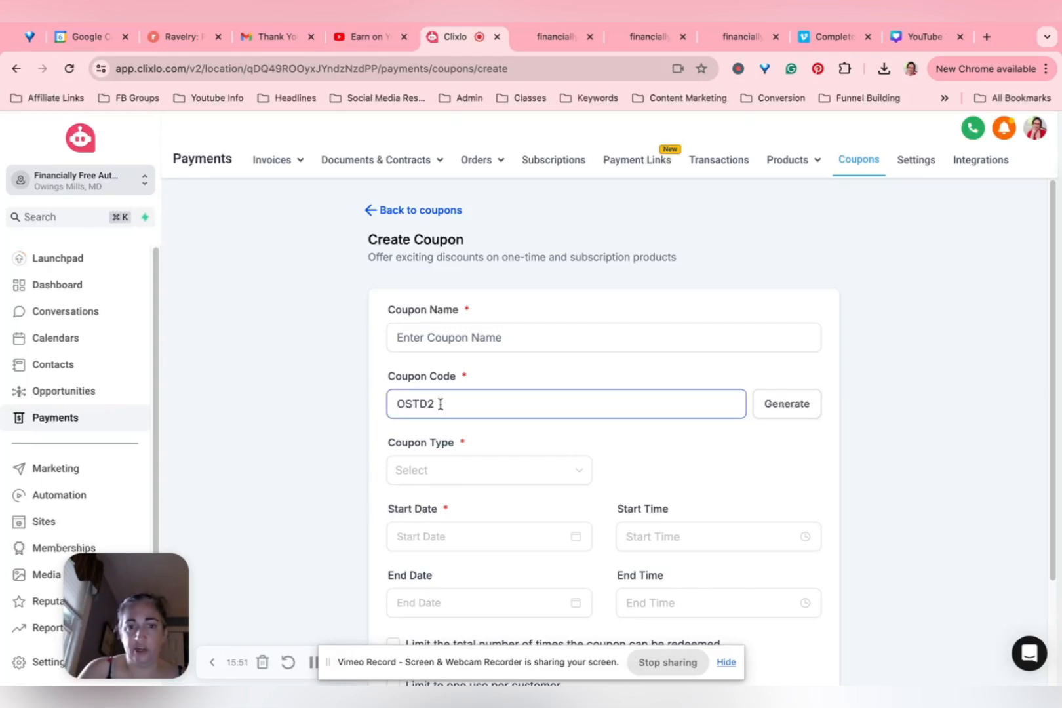
- Check the available coupon types and turn on the limit to selected products/offers for the new coupon
{"action": "left_click", "coordinate": [441, 469]}
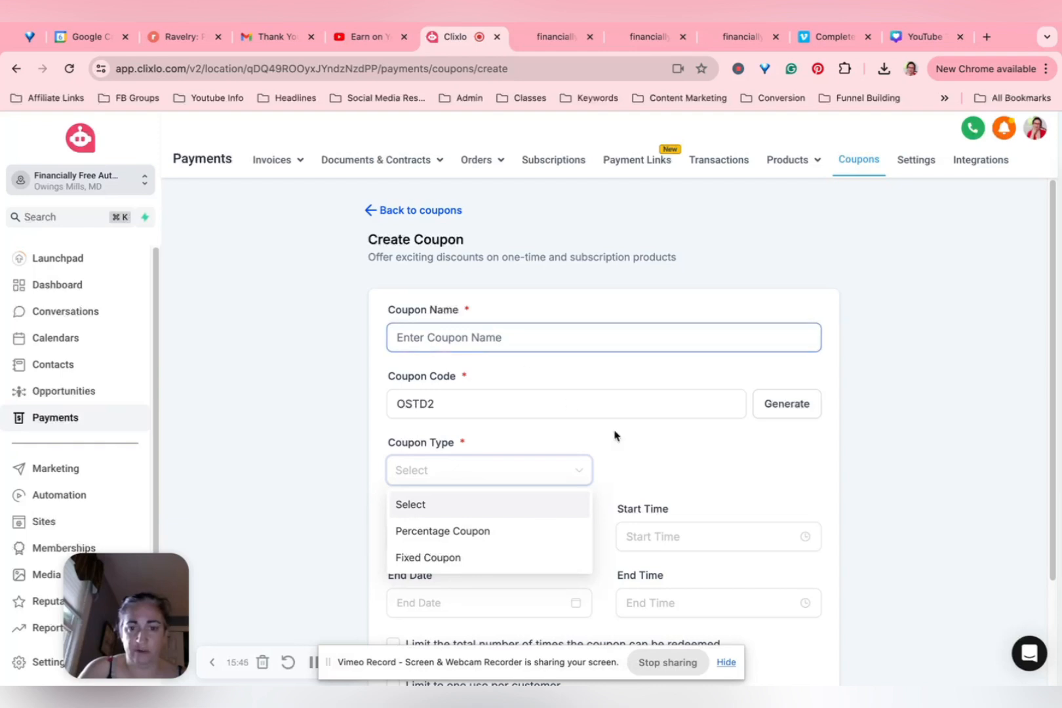
{"action": "left_click", "coordinate": [689, 493]}
{"action": "scroll", "coordinate": [459, 524], "scroll_direction": "down", "scroll_amount": 2}
{"action": "scroll", "coordinate": [450, 522], "scroll_direction": "down", "scroll_amount": 1}
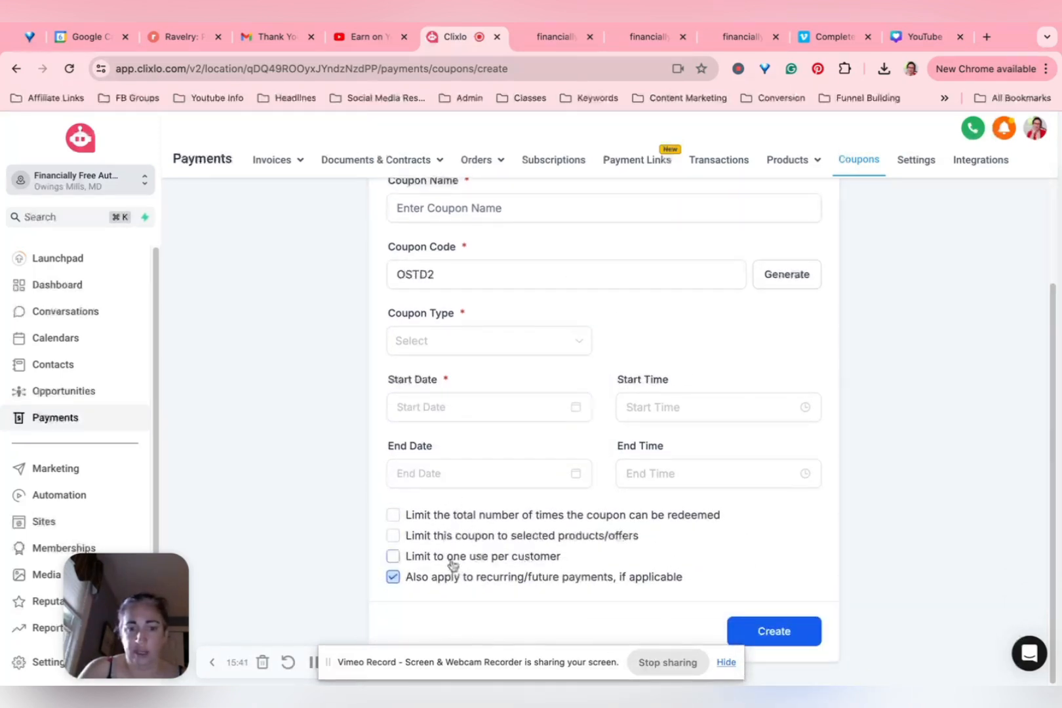
{"action": "left_click", "coordinate": [449, 536]}
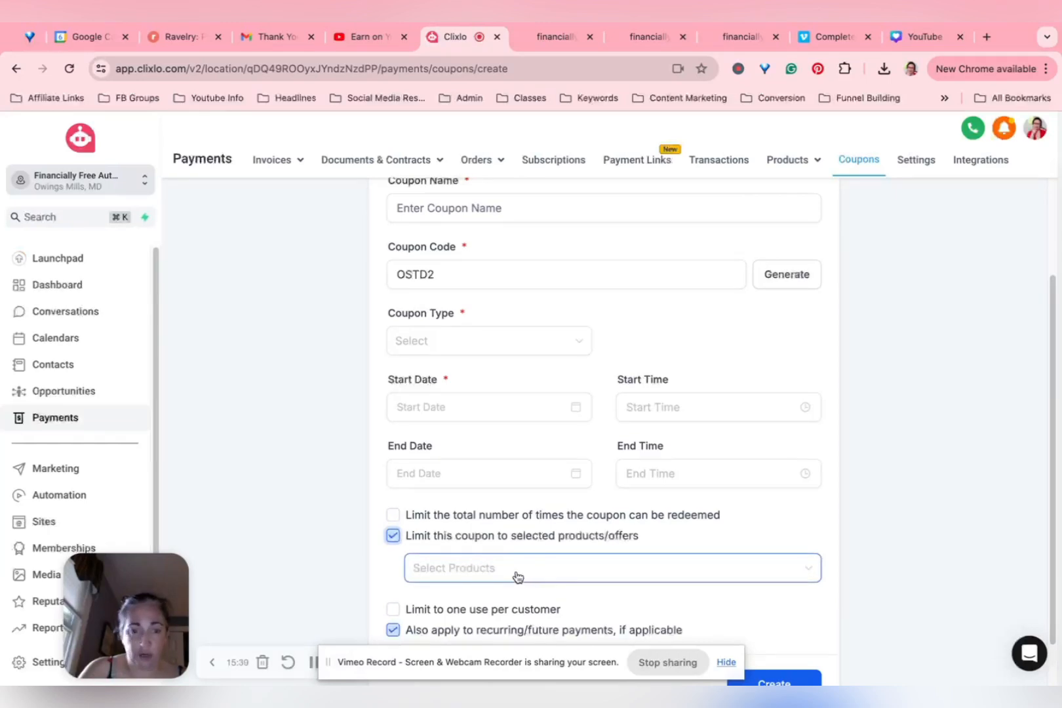
{"action": "left_click", "coordinate": [517, 571]}
{"action": "left_click", "coordinate": [304, 521]}
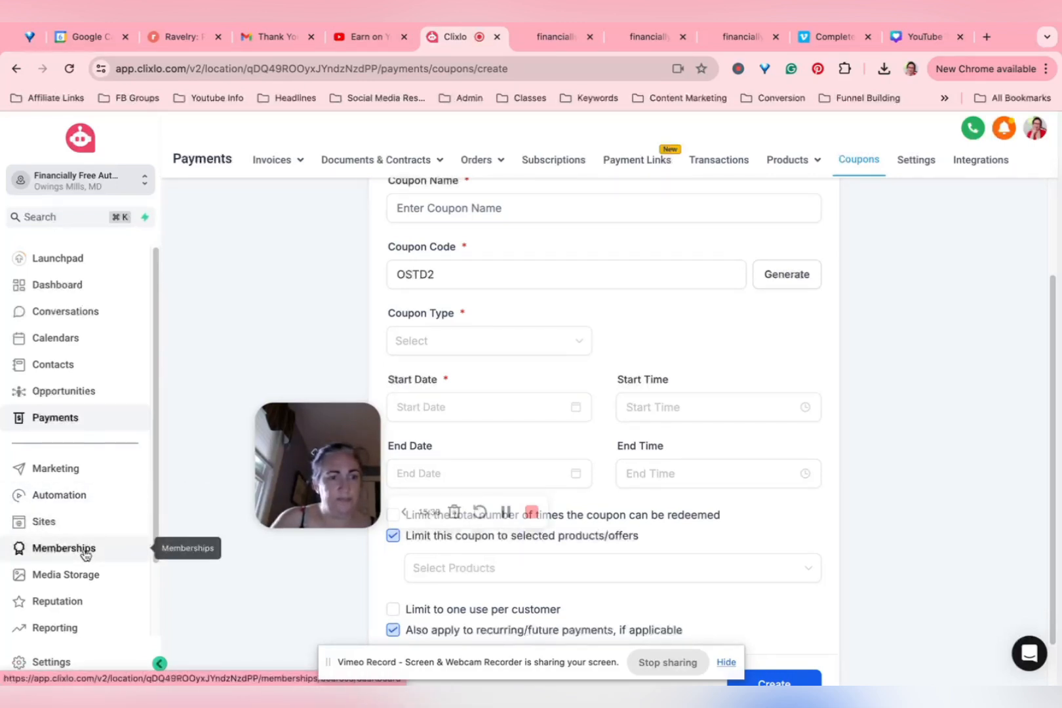
- Open the Integrations page in the account settings
{"action": "scroll", "coordinate": [83, 554], "scroll_direction": "down", "scroll_amount": 3}
{"action": "left_click", "coordinate": [38, 661]}
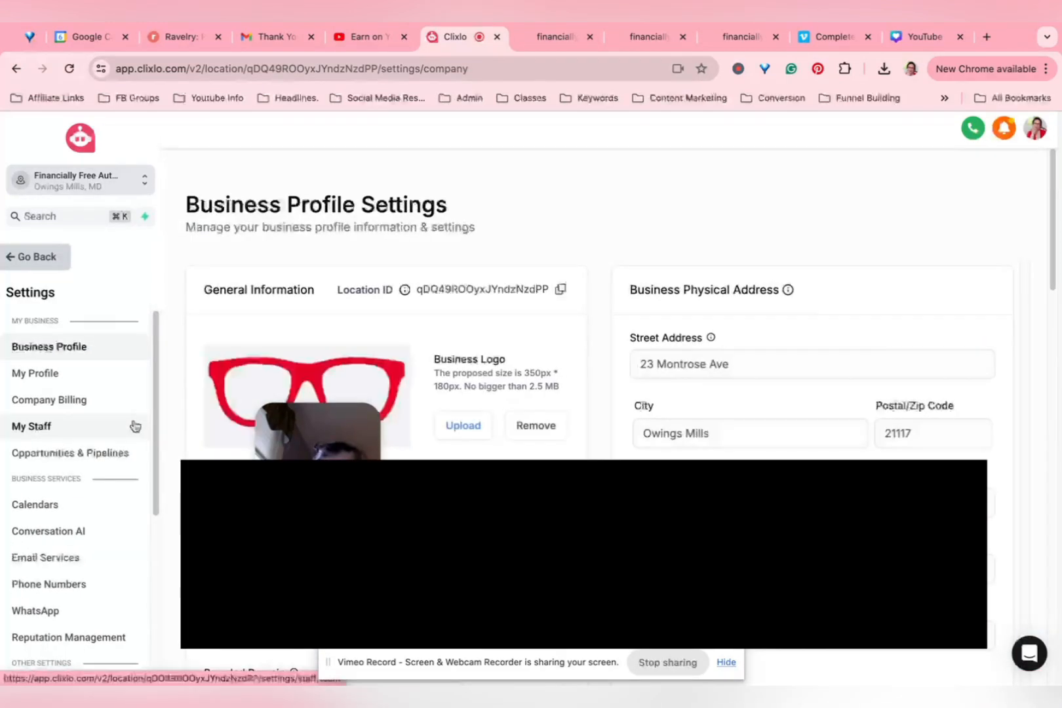
{"action": "scroll", "coordinate": [108, 595], "scroll_direction": "down", "scroll_amount": 1}
{"action": "scroll", "coordinate": [107, 594], "scroll_direction": "down", "scroll_amount": 4}
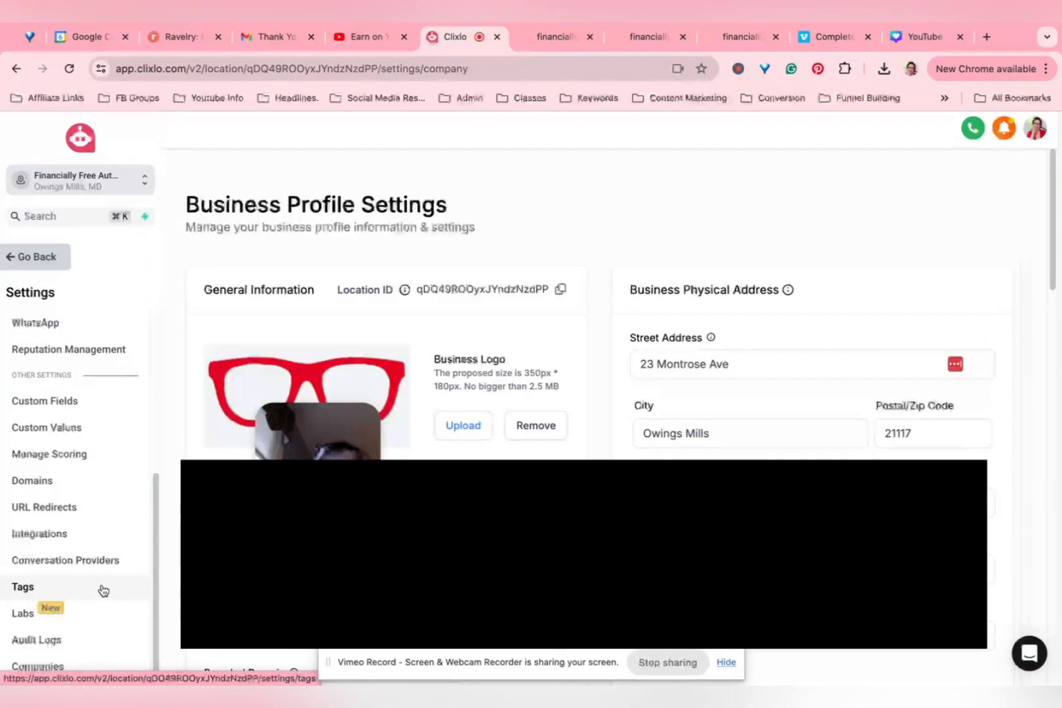
{"action": "left_click", "coordinate": [56, 543]}
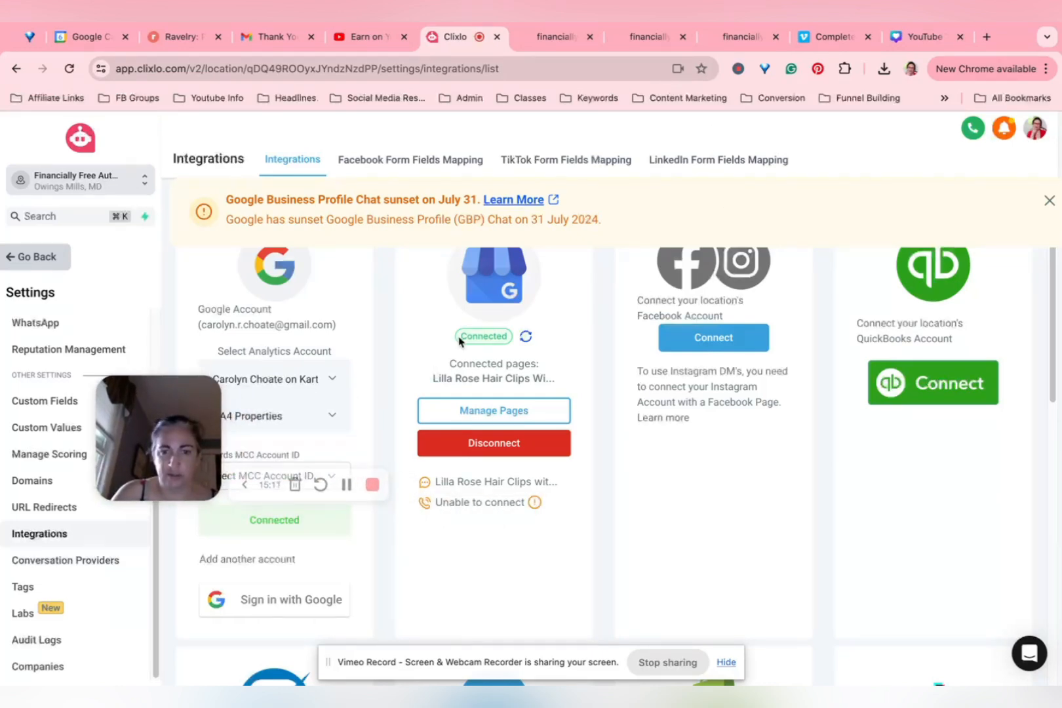
- Look through the third-party services that can be connected, including Stripe, Shopify, TikTok, LinkedIn, Slack and Printful
{"action": "scroll", "coordinate": [457, 337], "scroll_direction": "down", "scroll_amount": 4}
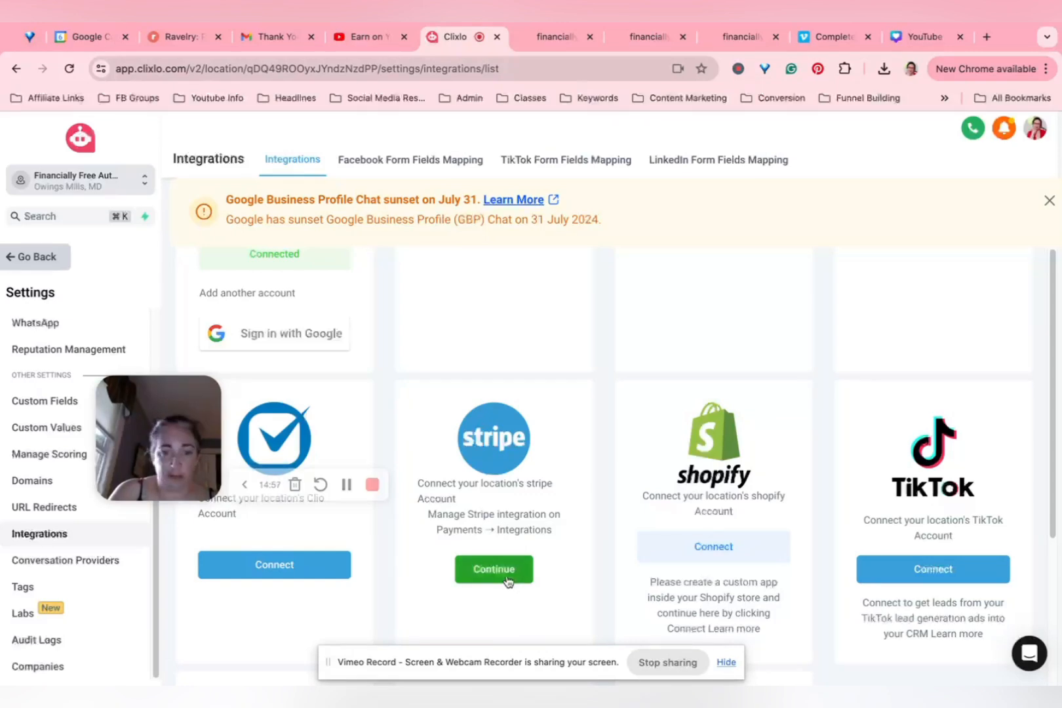
{"action": "scroll", "coordinate": [515, 540], "scroll_direction": "down", "scroll_amount": 3}
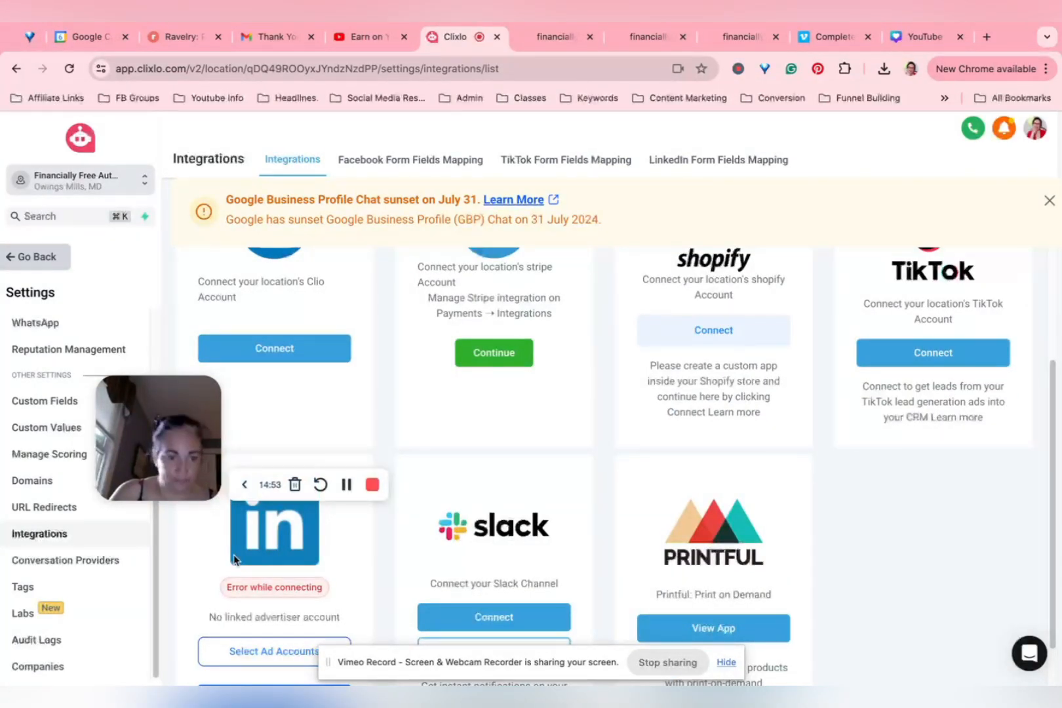
{"action": "scroll", "coordinate": [244, 547], "scroll_direction": "up", "scroll_amount": 1}
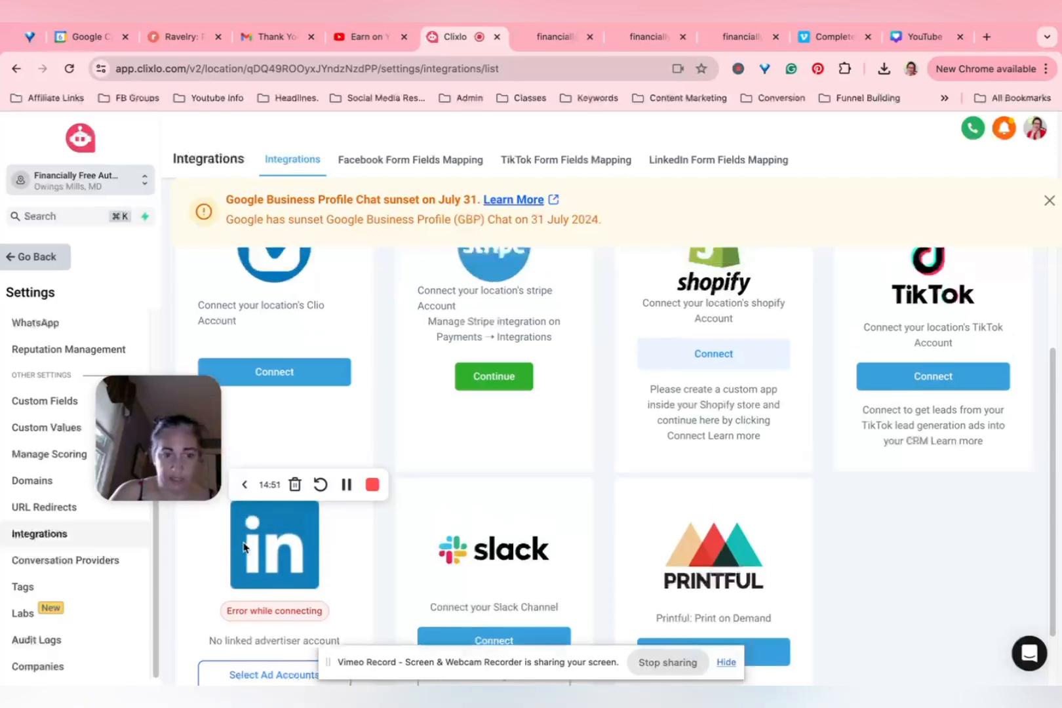
{"action": "scroll", "coordinate": [244, 547], "scroll_direction": "down", "scroll_amount": 2}
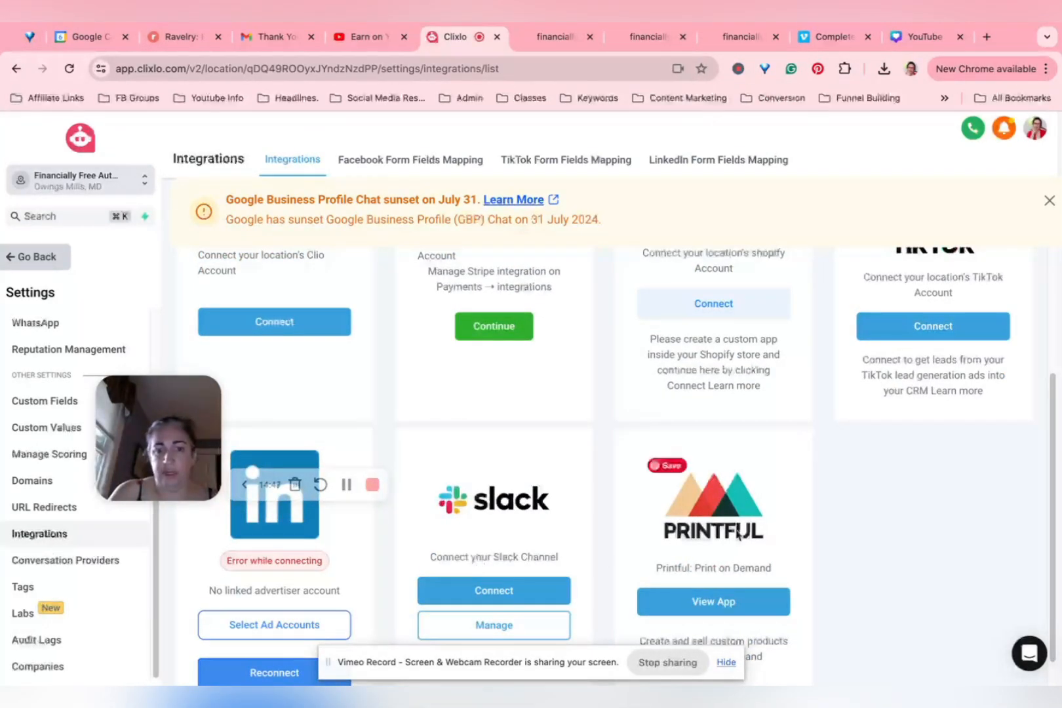
{"action": "scroll", "coordinate": [734, 518], "scroll_direction": "down", "scroll_amount": 1}
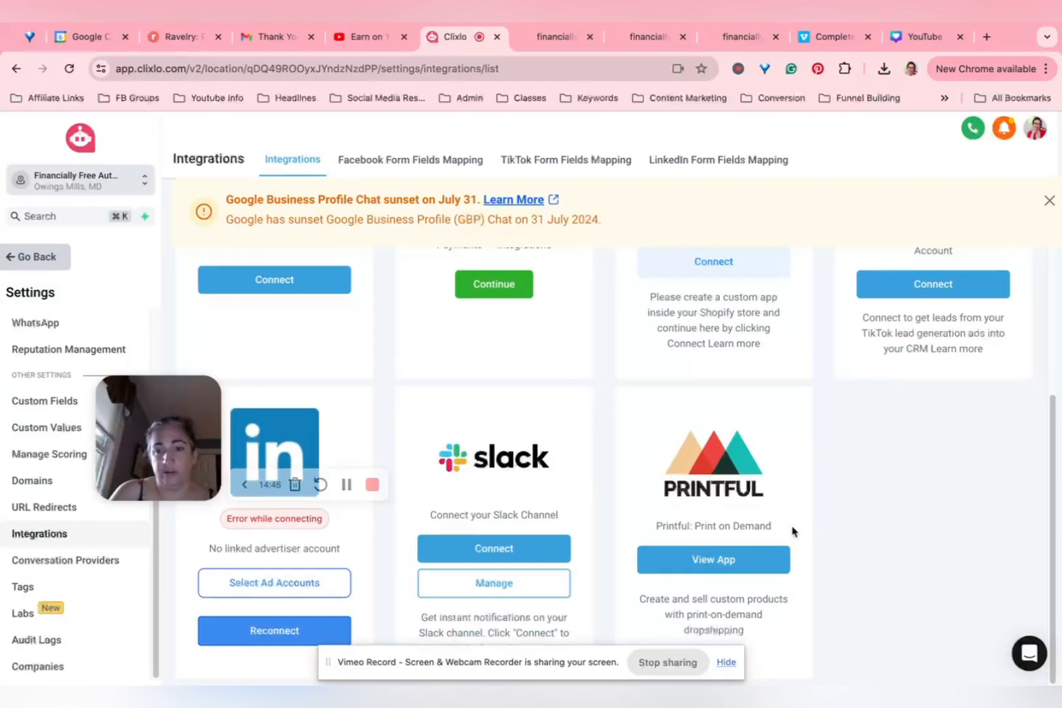
{"action": "scroll", "coordinate": [789, 529], "scroll_direction": "up", "scroll_amount": 10}
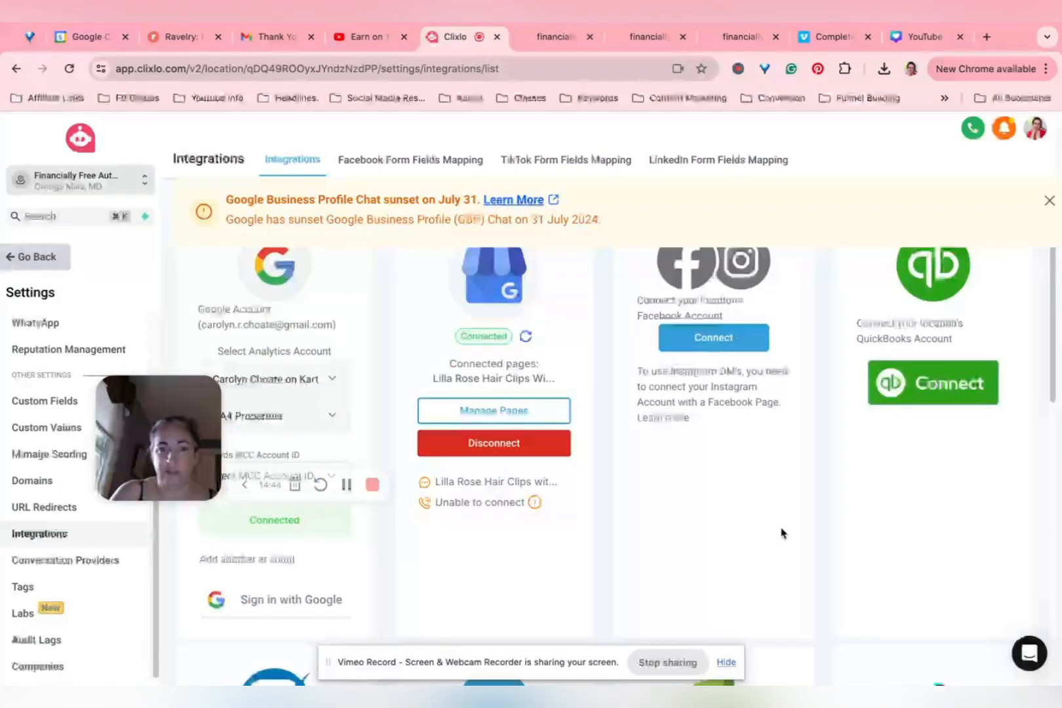
{"action": "scroll", "coordinate": [630, 531], "scroll_direction": "down", "scroll_amount": 10}
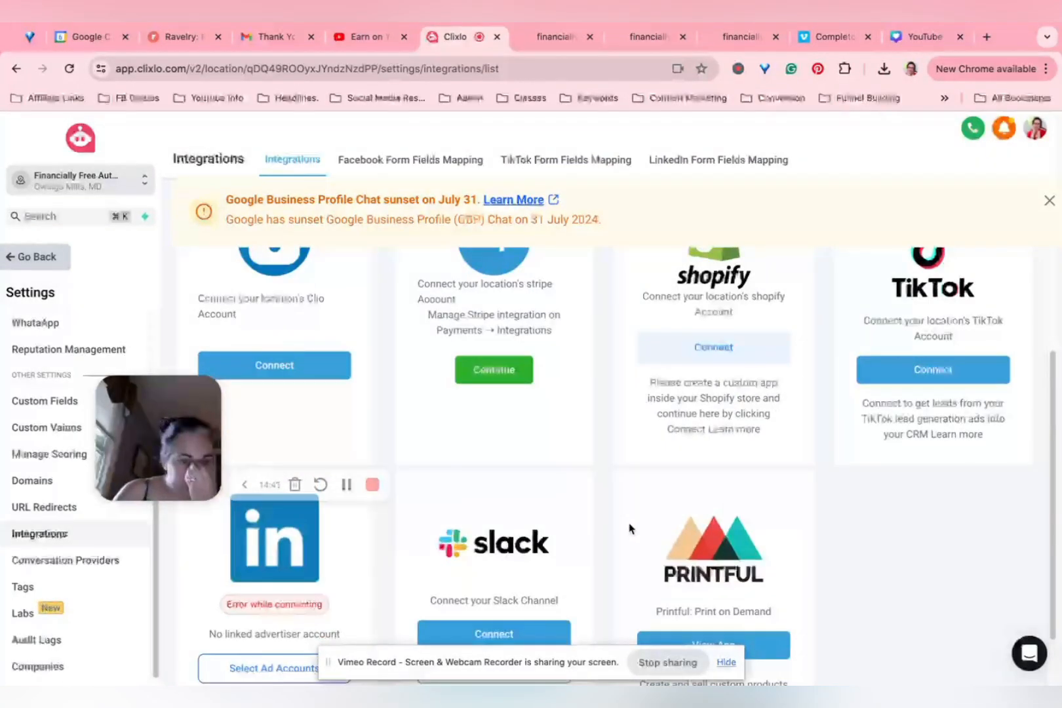
{"action": "scroll", "coordinate": [629, 530], "scroll_direction": "up", "scroll_amount": 10}
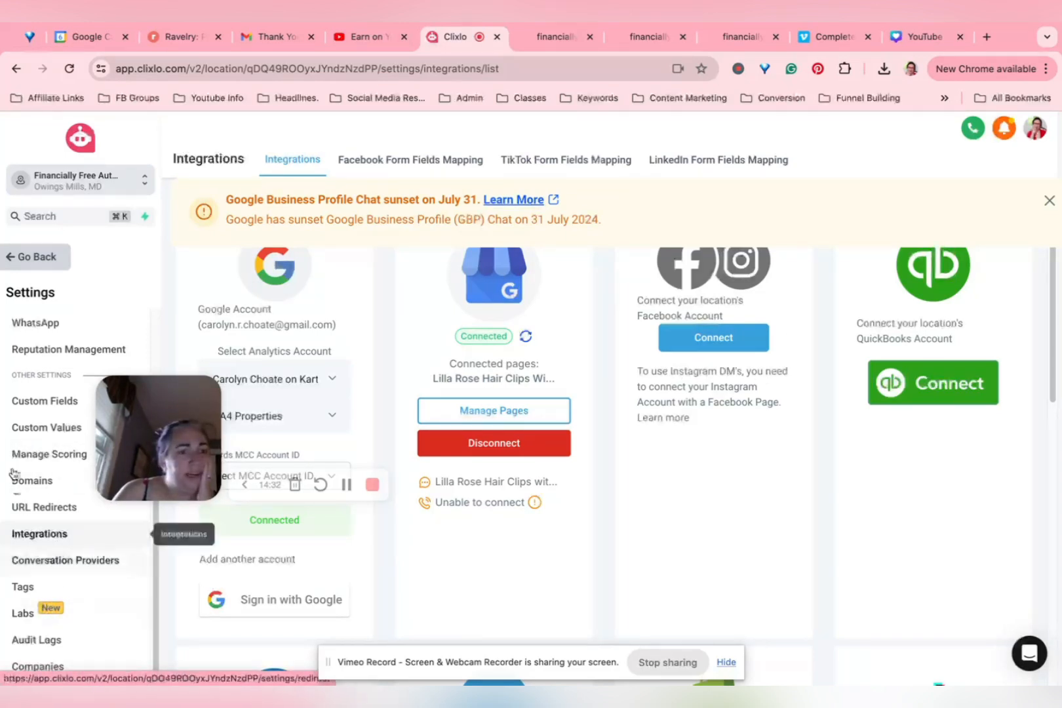
- Leave the settings and review the marketing area's email options, social planner account stats and recent posts
{"action": "scroll", "coordinate": [48, 635], "scroll_direction": "up", "scroll_amount": 5}
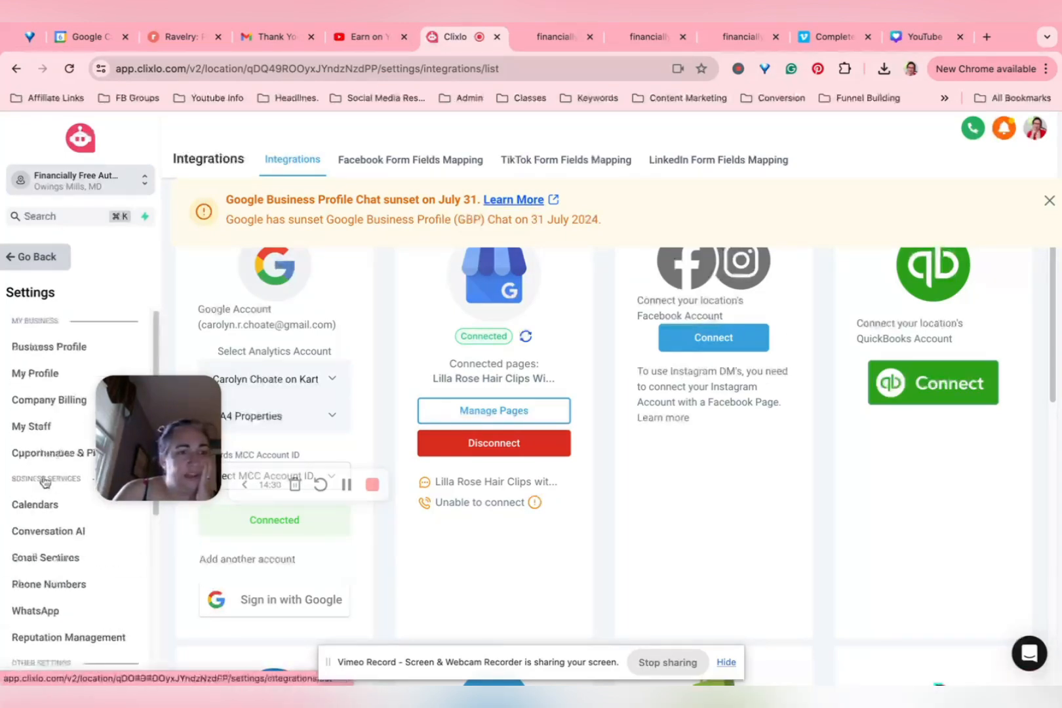
{"action": "left_click", "coordinate": [36, 258]}
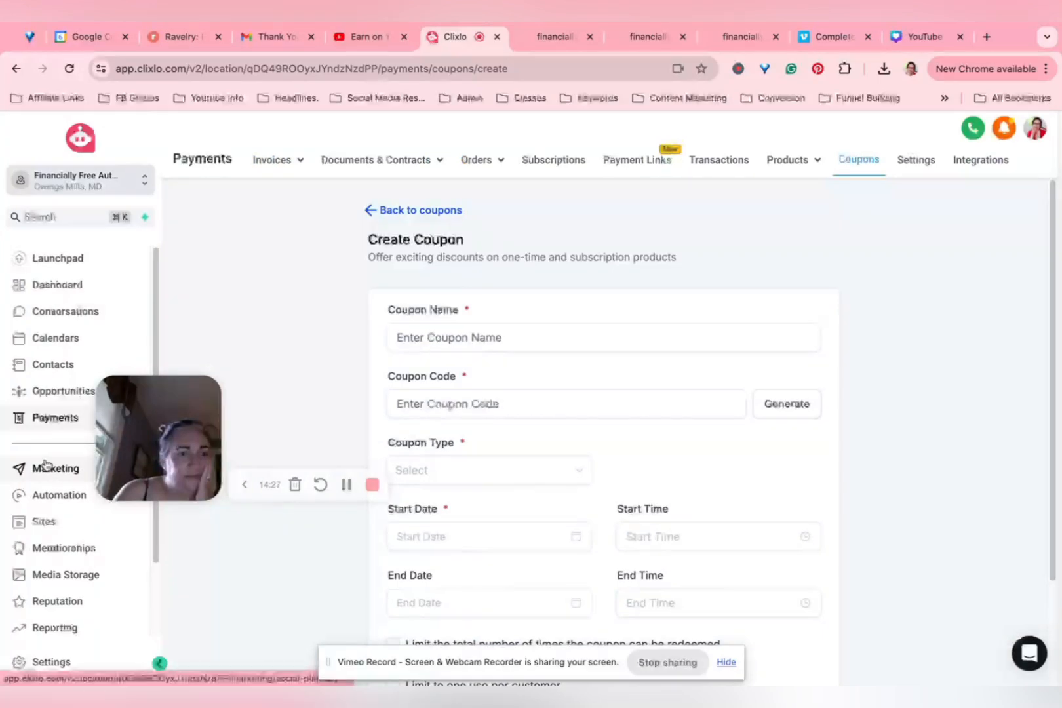
{"action": "left_click", "coordinate": [45, 465]}
{"action": "mouse_move", "coordinate": [354, 172]}
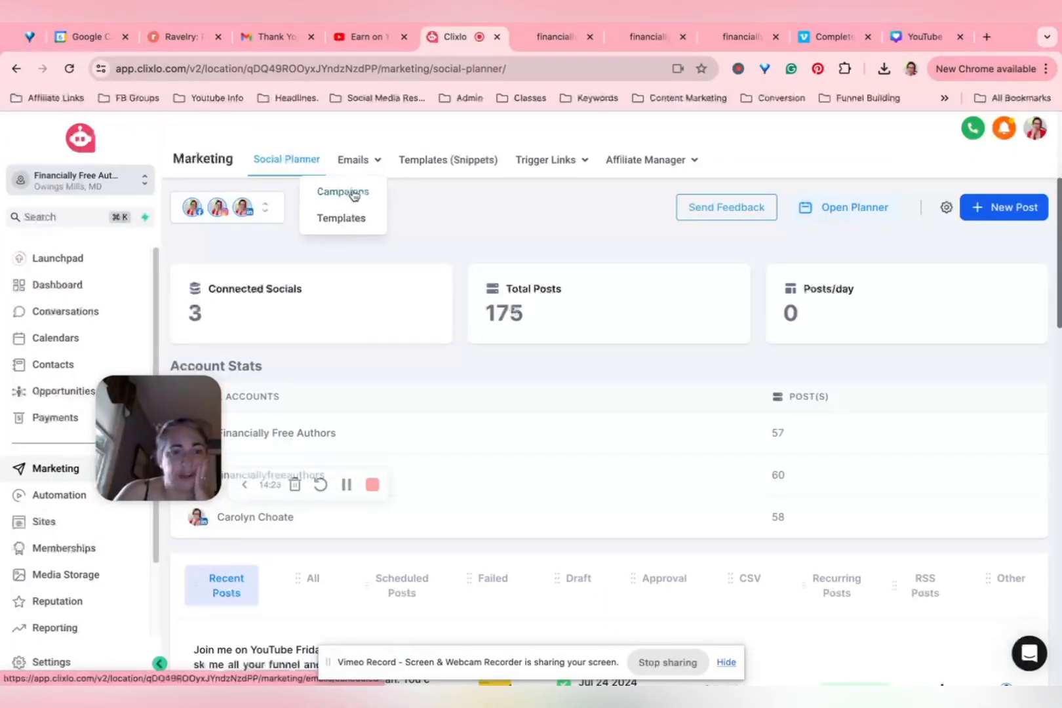
{"action": "scroll", "coordinate": [413, 433], "scroll_direction": "down", "scroll_amount": 1}
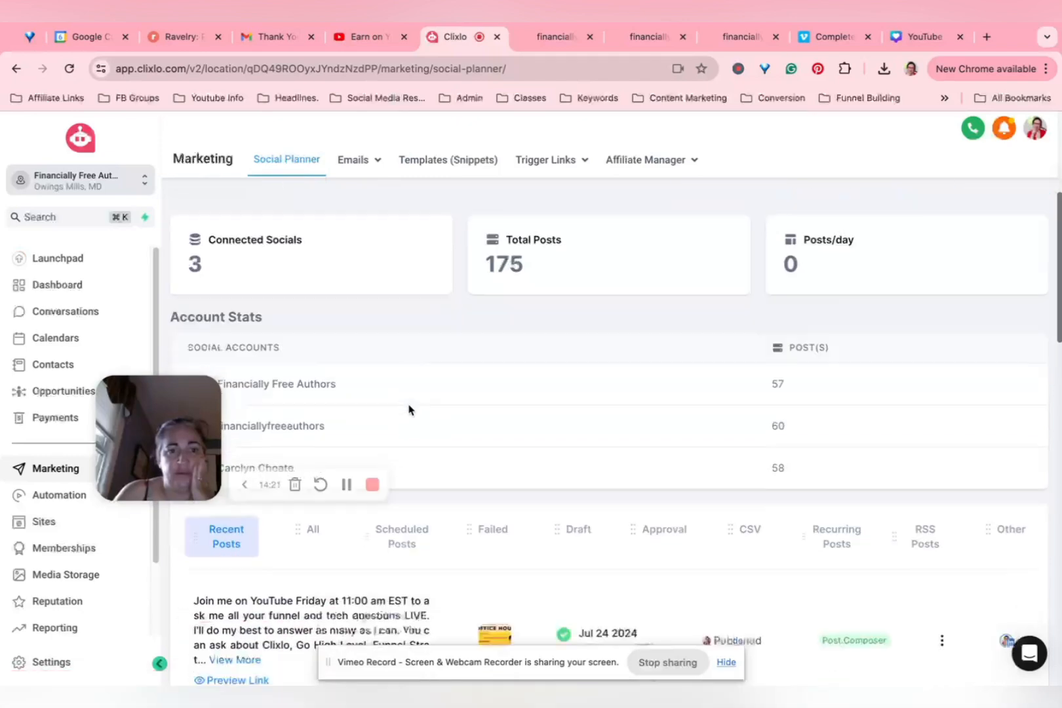
{"action": "scroll", "coordinate": [409, 407], "scroll_direction": "down", "scroll_amount": 5}
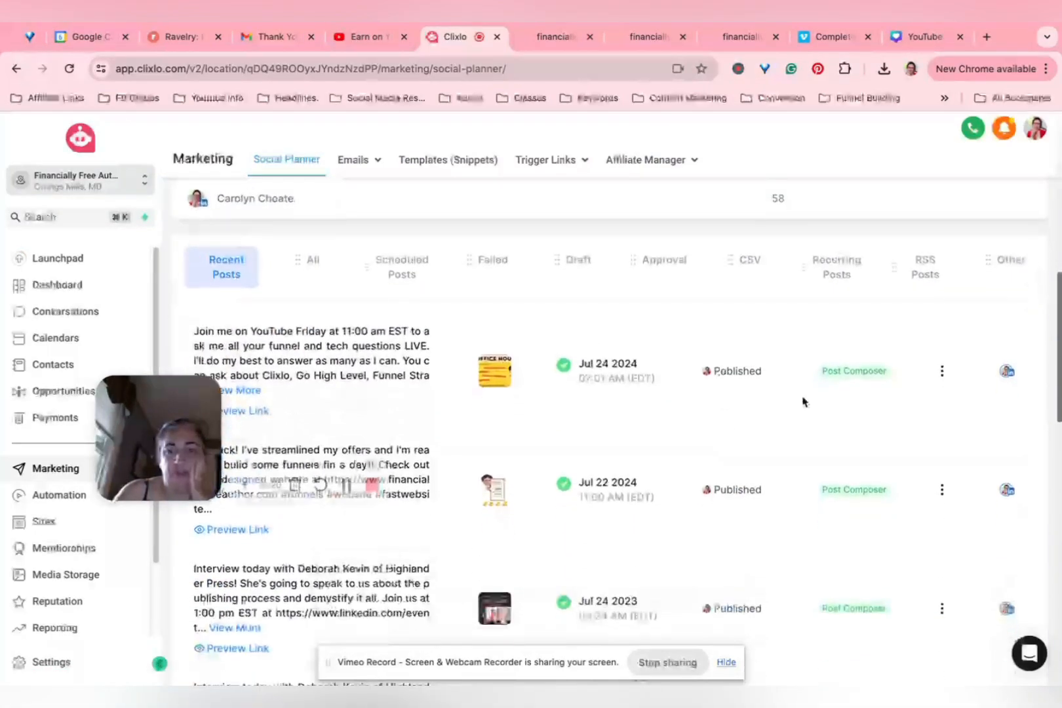
{"action": "scroll", "coordinate": [386, 407], "scroll_direction": "up", "scroll_amount": 6}
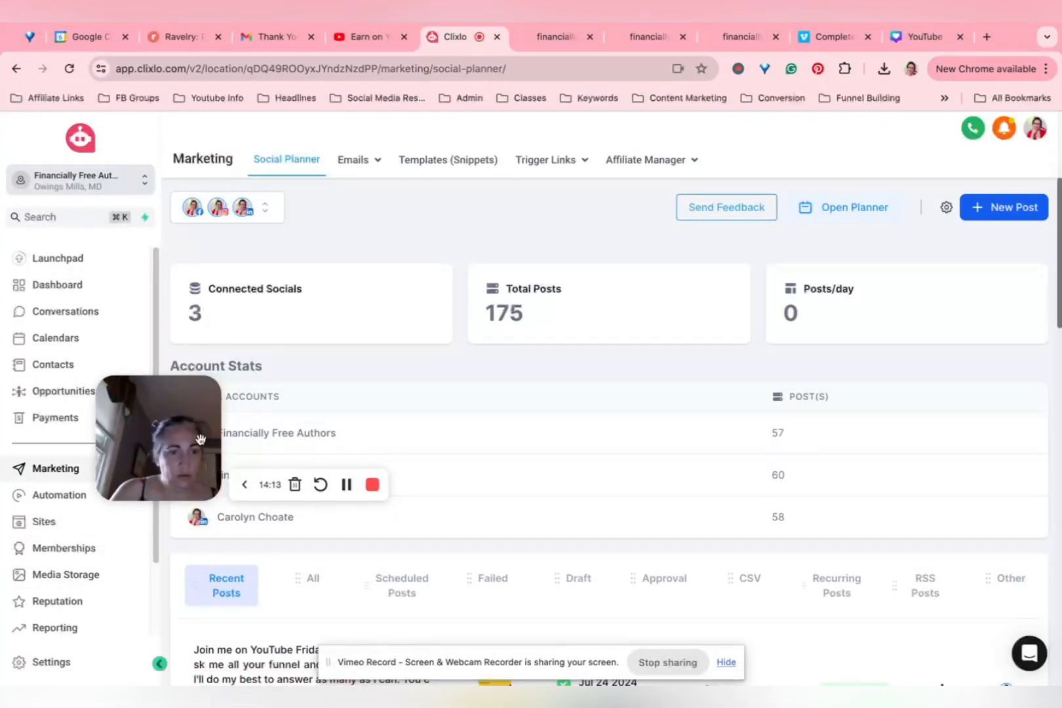
- Reopen the real estate test example funnel from the recently updated funnels and switch to the list of websites
{"action": "left_click", "coordinate": [30, 525]}
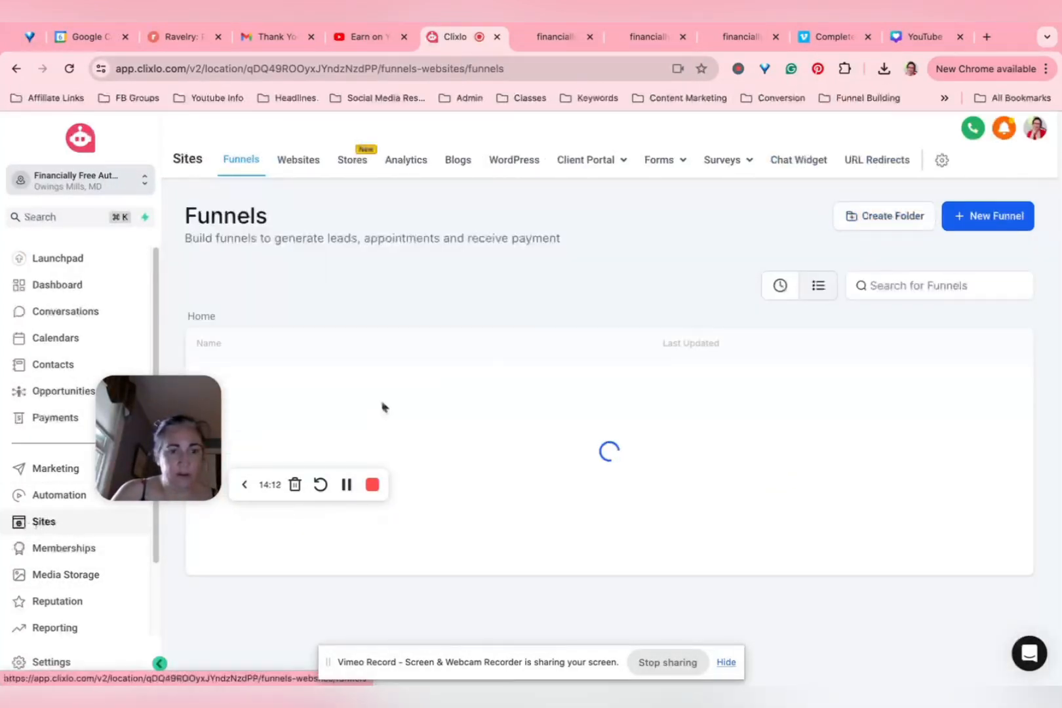
{"action": "left_click", "coordinate": [769, 287]}
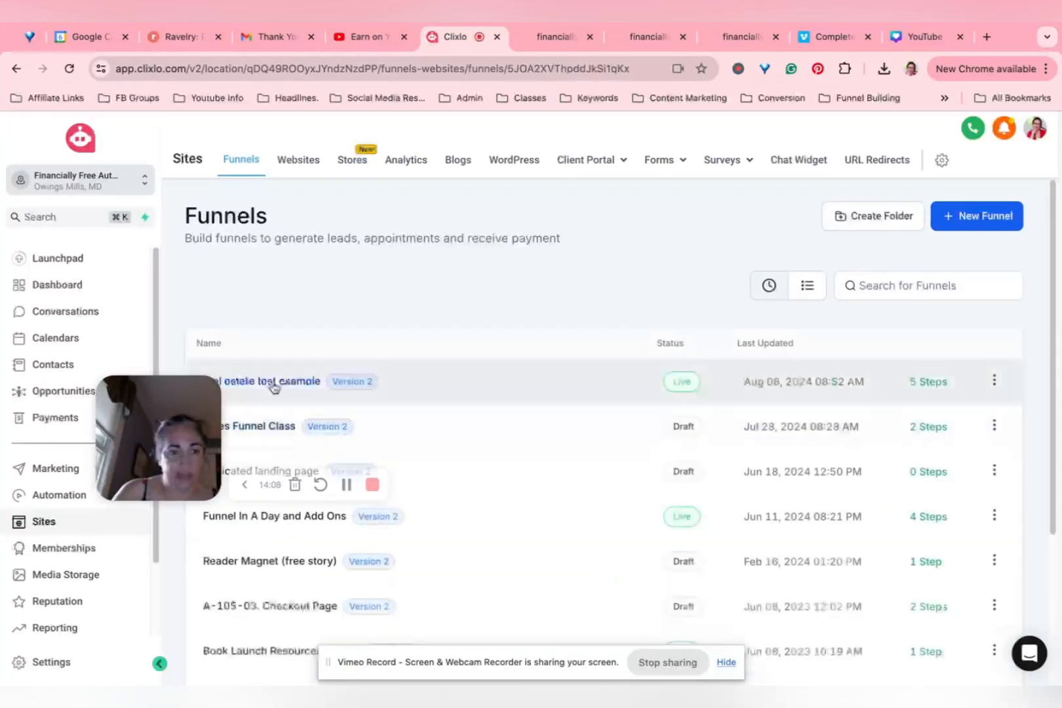
{"action": "left_click", "coordinate": [275, 383]}
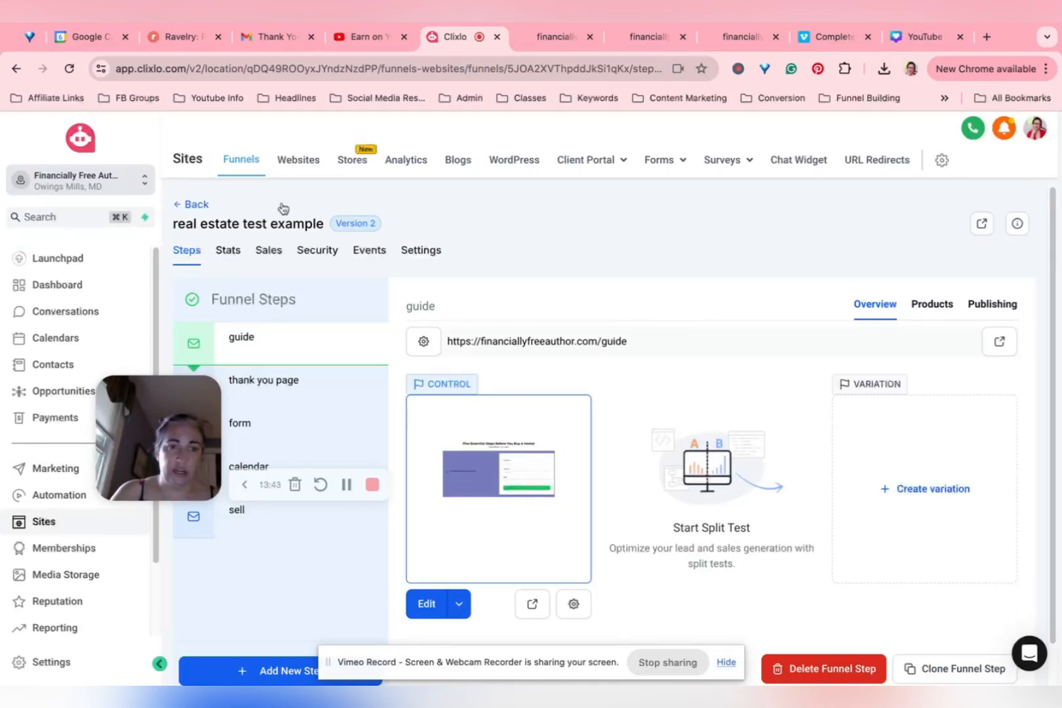
{"action": "left_click", "coordinate": [298, 161]}
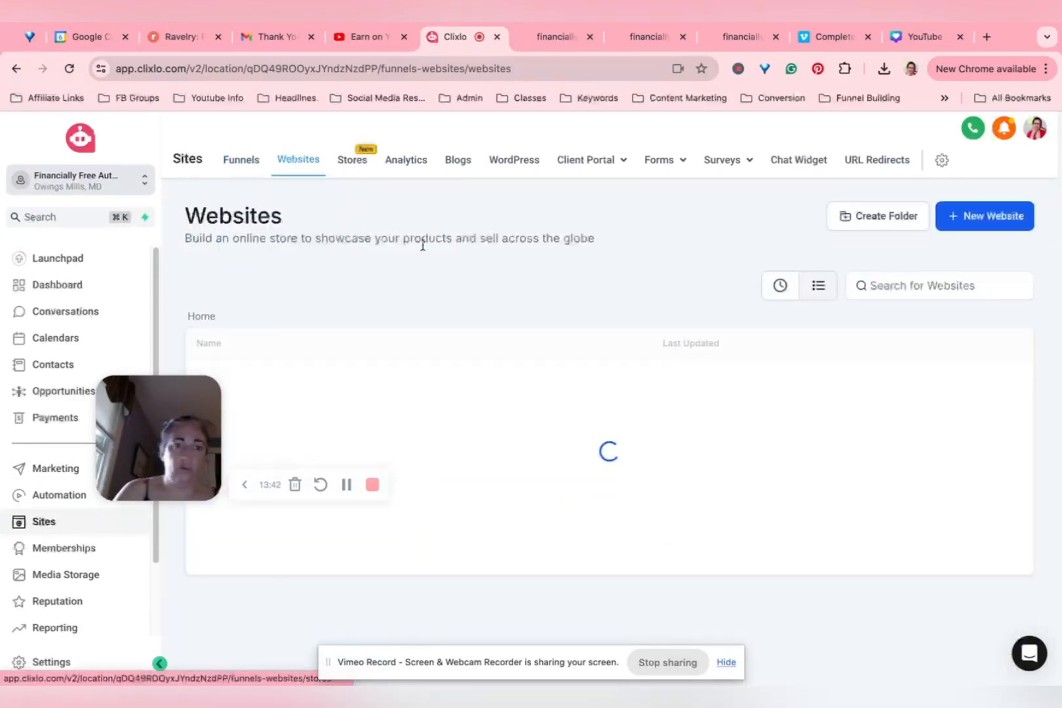